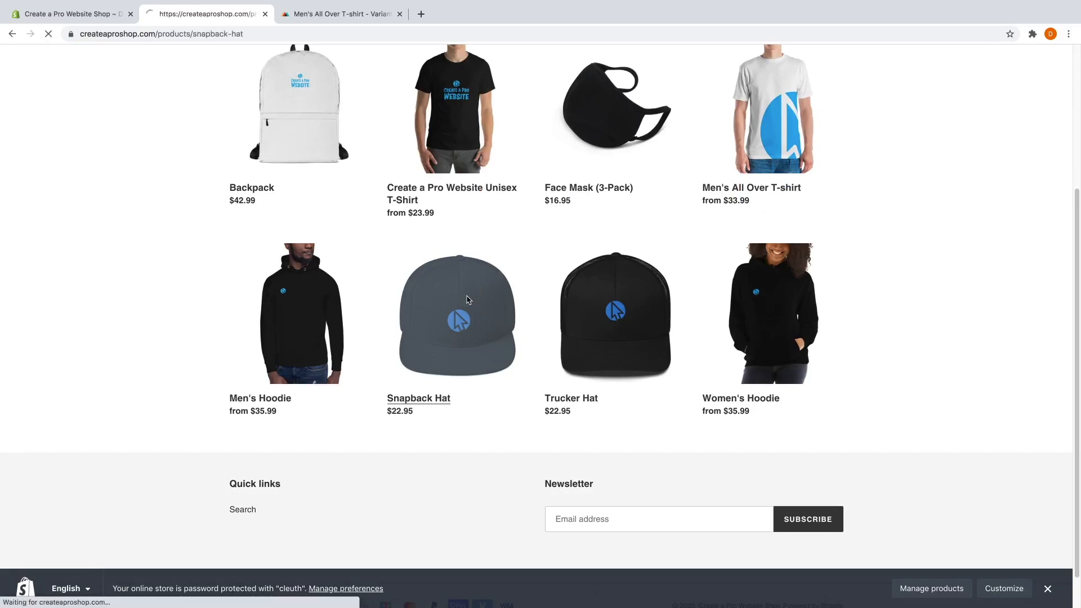
Add the Silver Snapback Hat to the cart and view the cart.
click(620, 210)
click(597, 245)
click(600, 248)
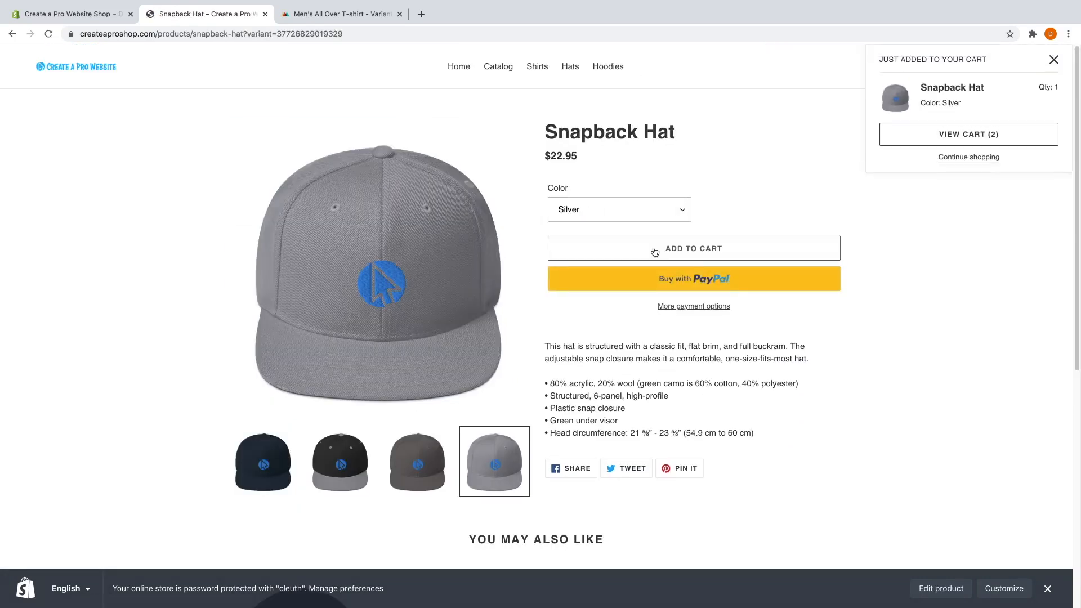
click(972, 135)
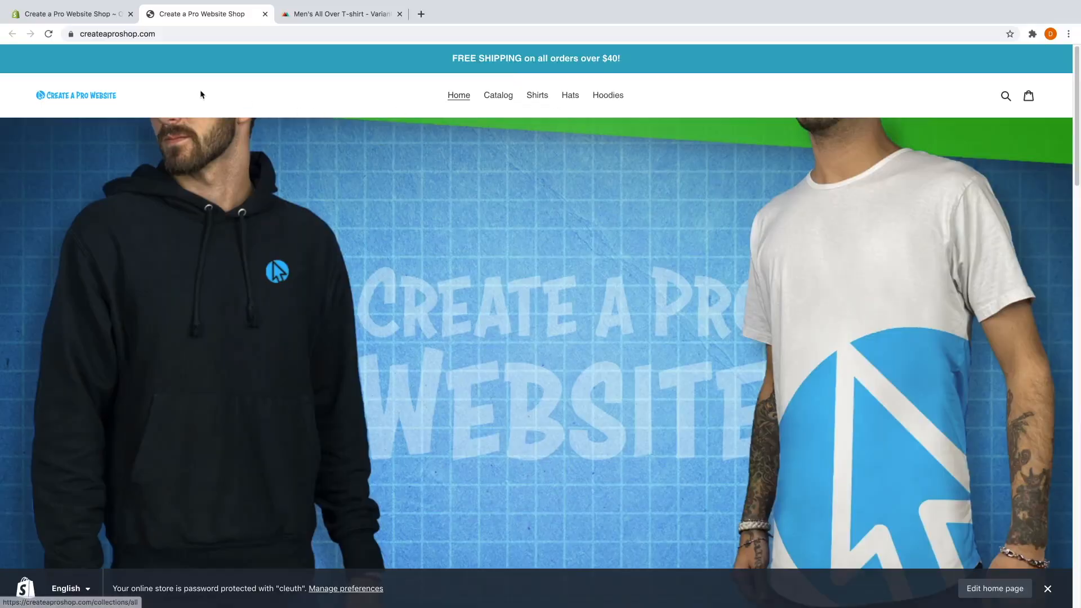
Browse down the home page, advancing the slideshow to its third slide.
scroll(507, 246, down, 4)
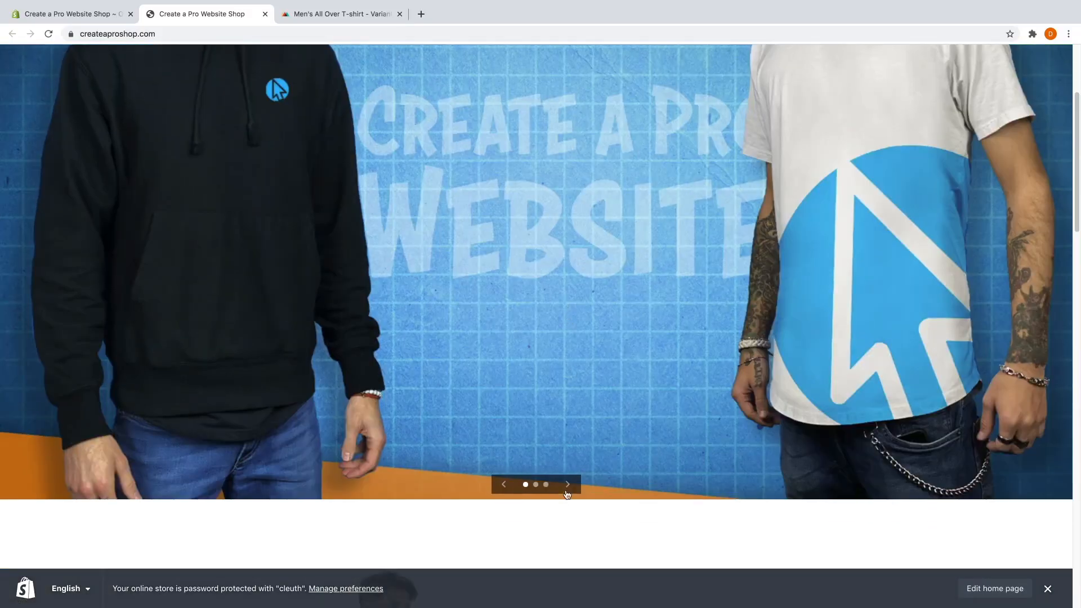
click(568, 484)
click(568, 485)
scroll(571, 397, down, 10)
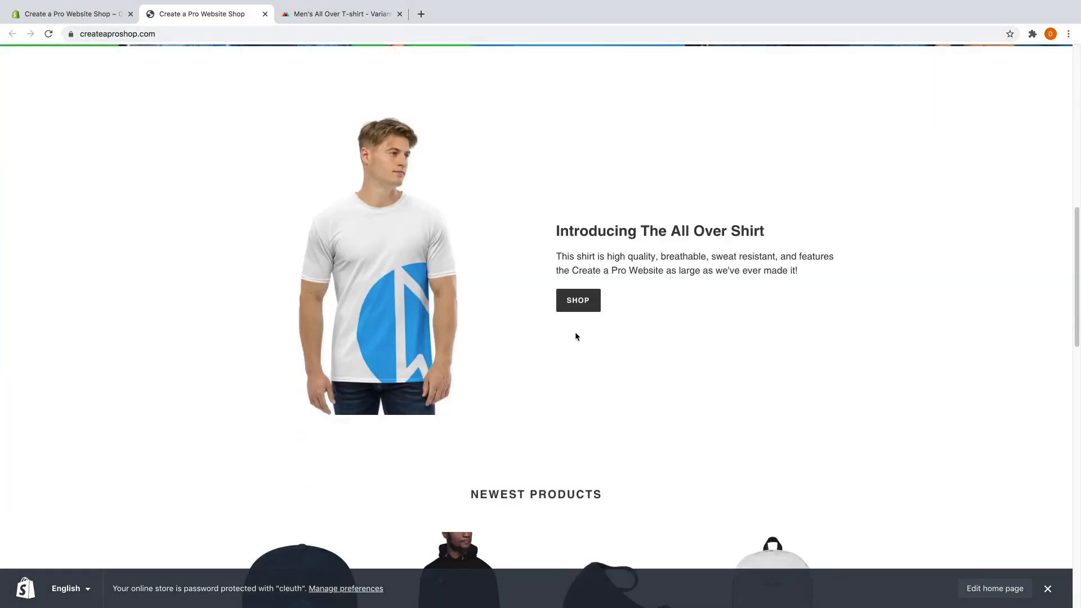
scroll(564, 254, down, 2)
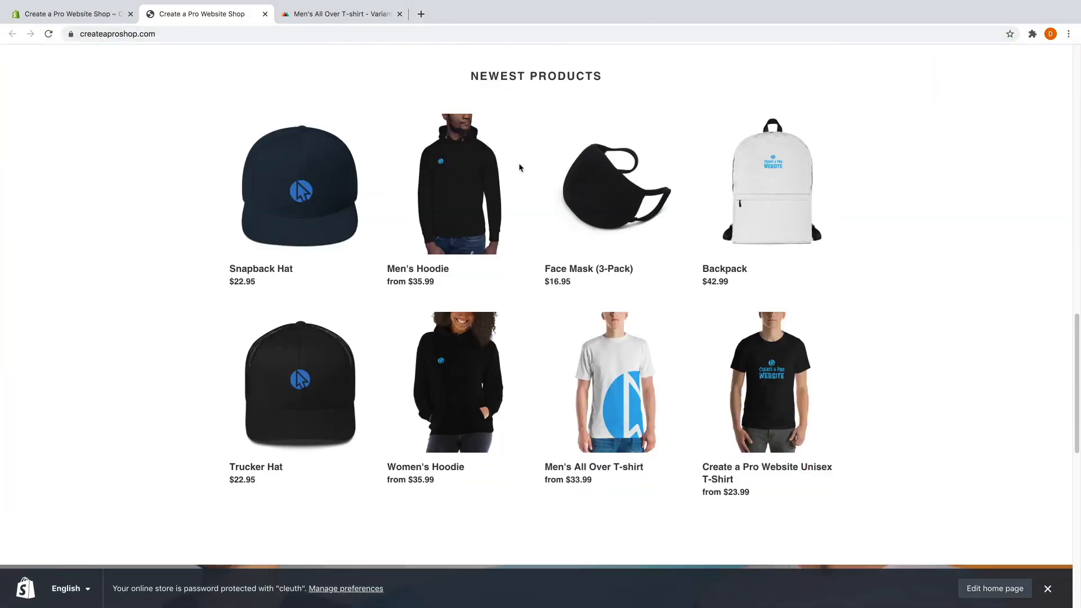
scroll(576, 273, down, 4)
scroll(577, 272, down, 3)
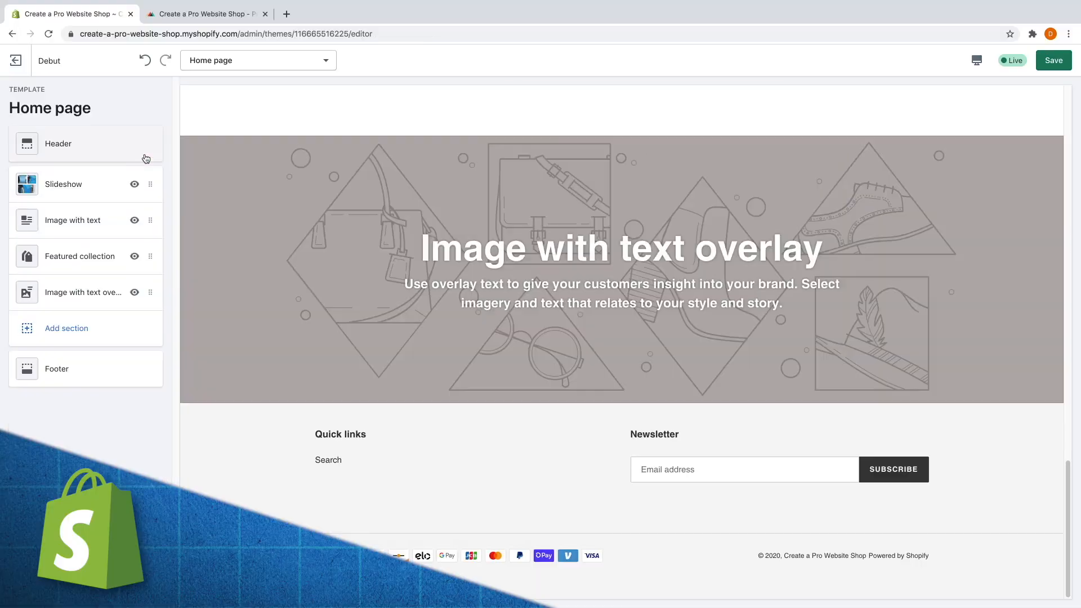
scroll(299, 306, up, 6)
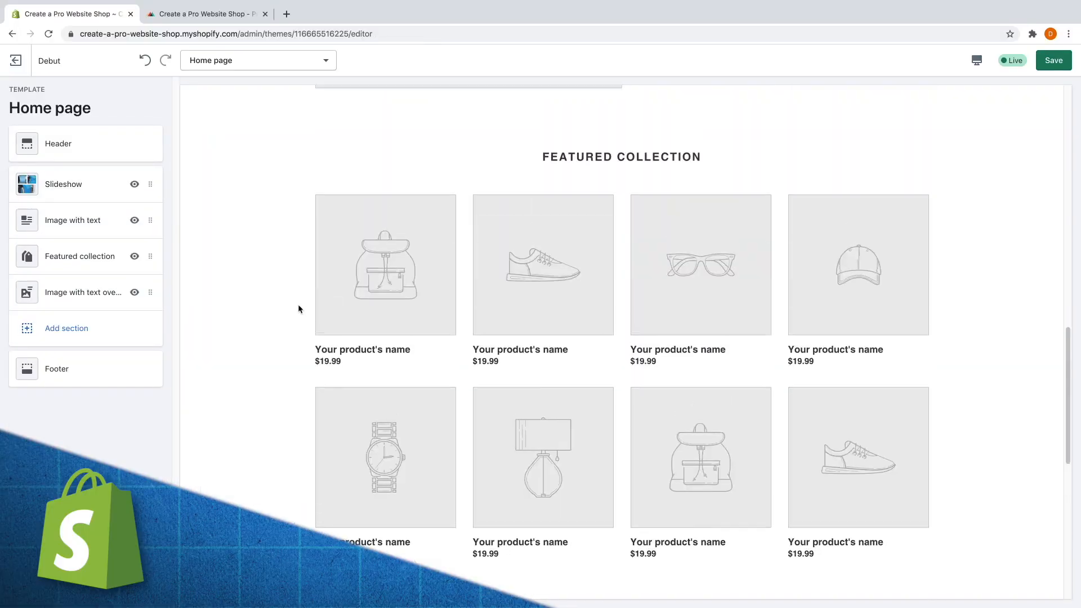
Feature the Home page collection in the Featured collection section, then shrink and raise the shirt logo.
click(73, 254)
click(76, 248)
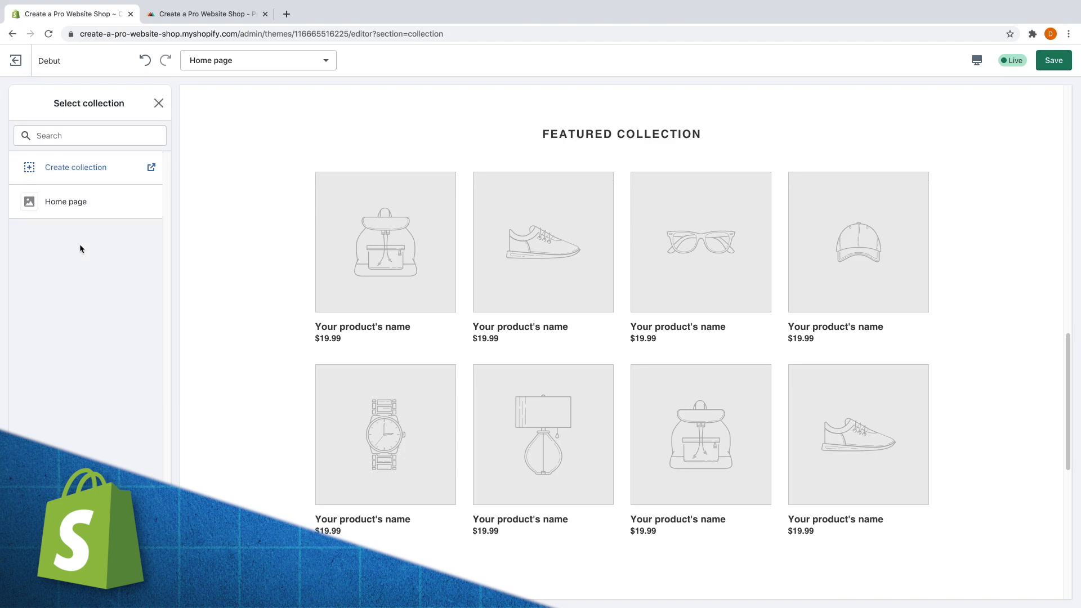
click(79, 203)
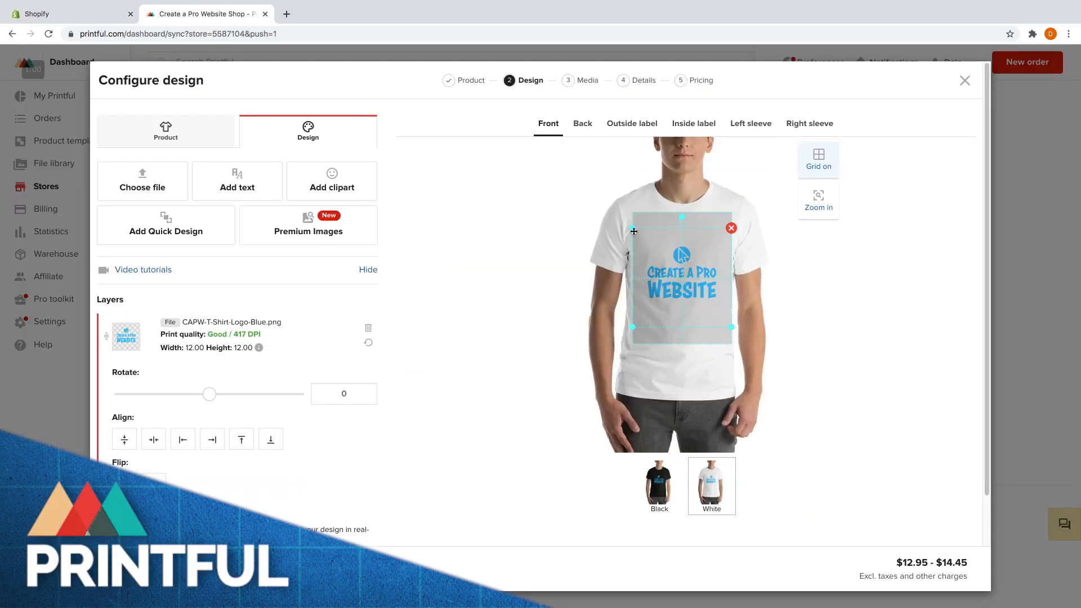
drag(632, 230, 641, 236)
drag(691, 263, 691, 251)
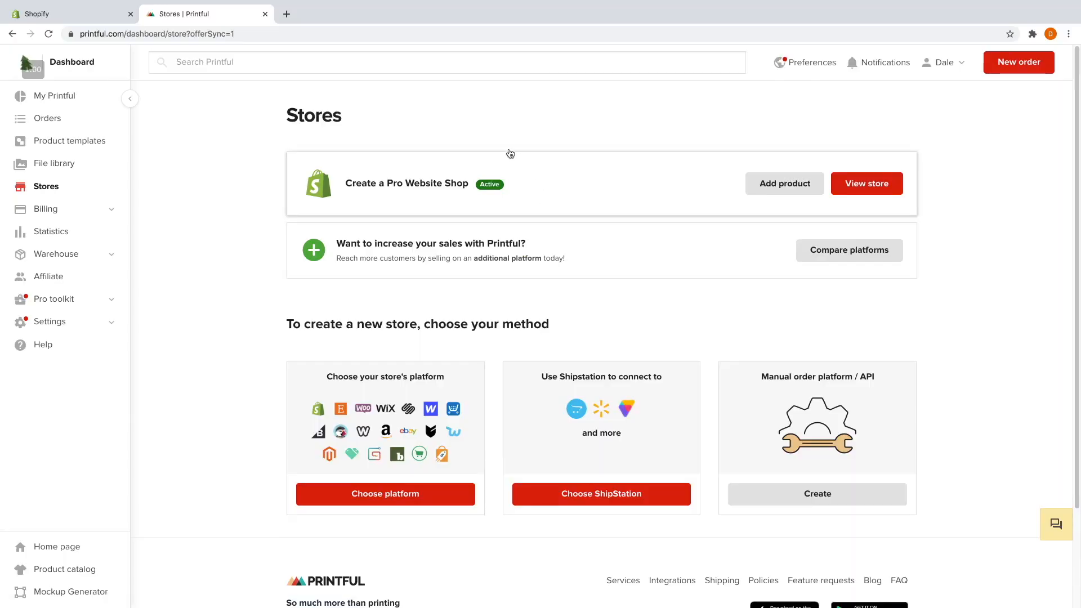
Add a new Printful product, choosing the all-over print crew neck T-shirt.
click(766, 188)
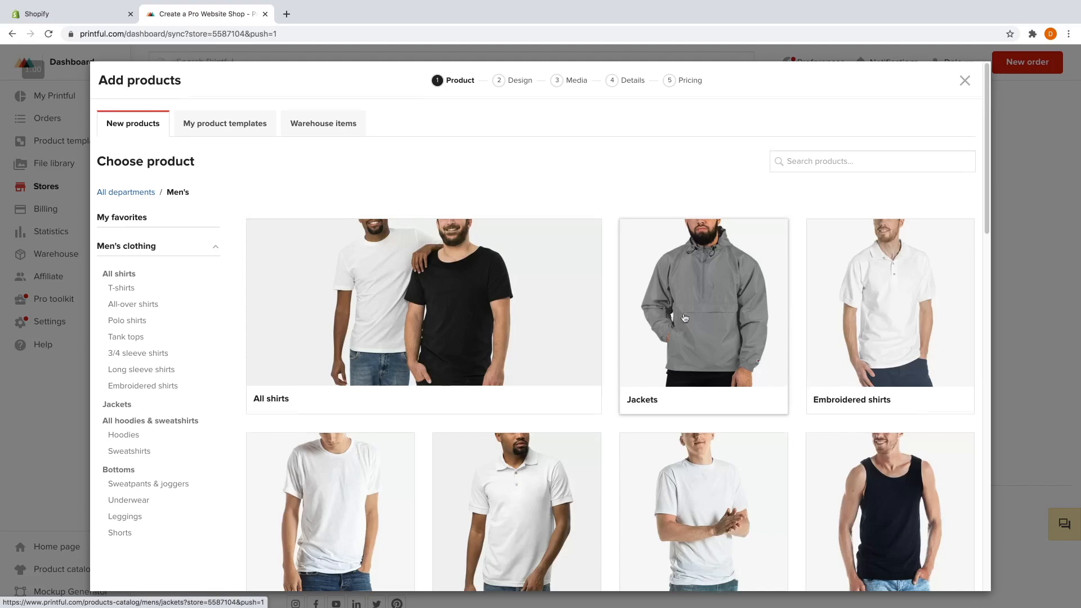
scroll(393, 278, down, 3)
scroll(835, 314, down, 1)
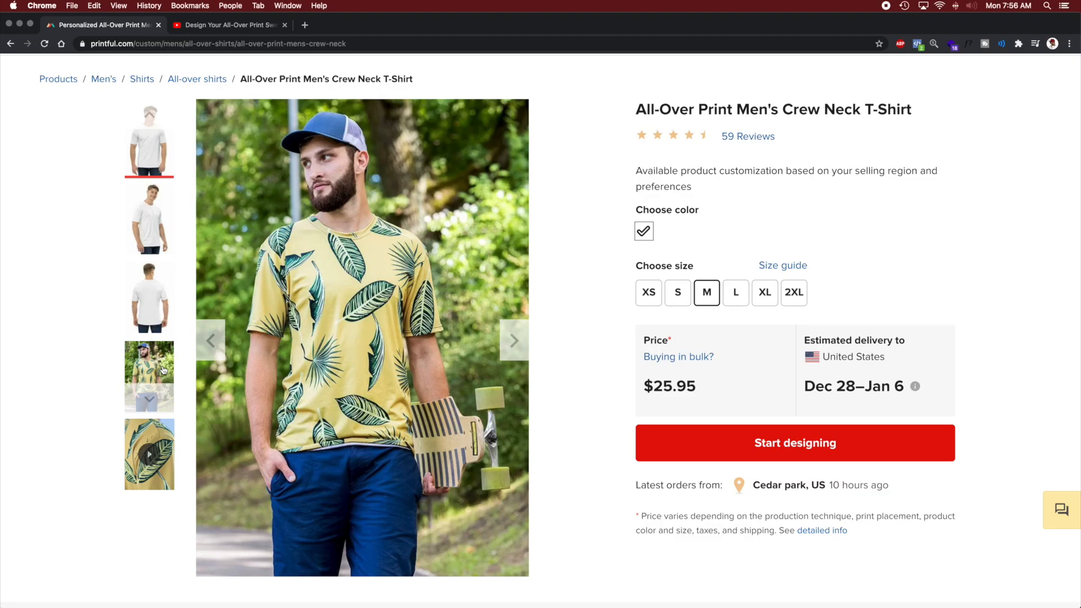
click(149, 455)
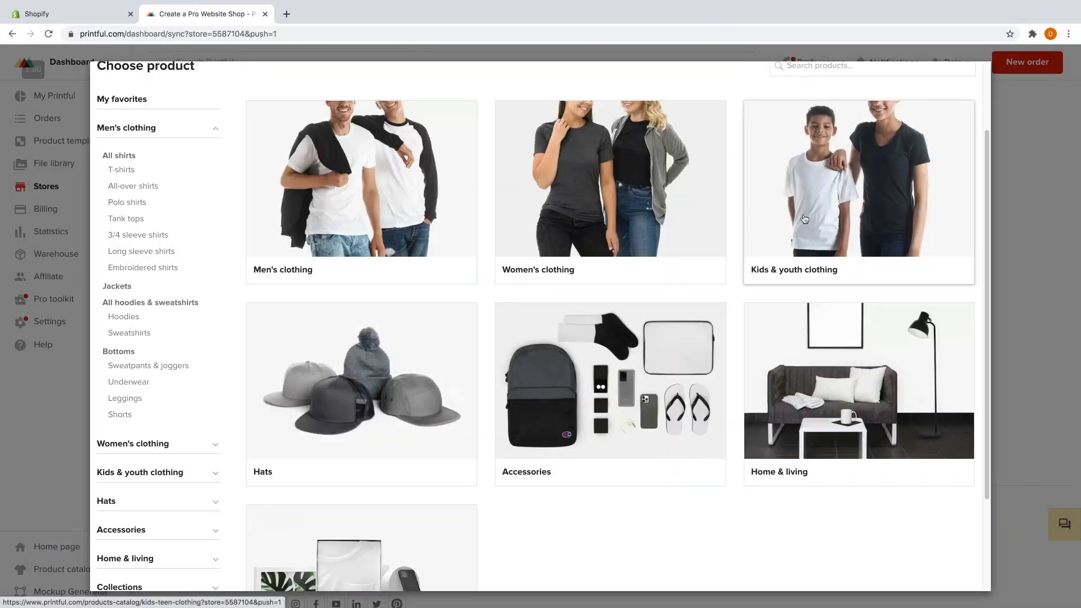
Position the circle logo on the shirt front, check the back, and use the shirt photo as the section image.
scroll(485, 329, down, 3)
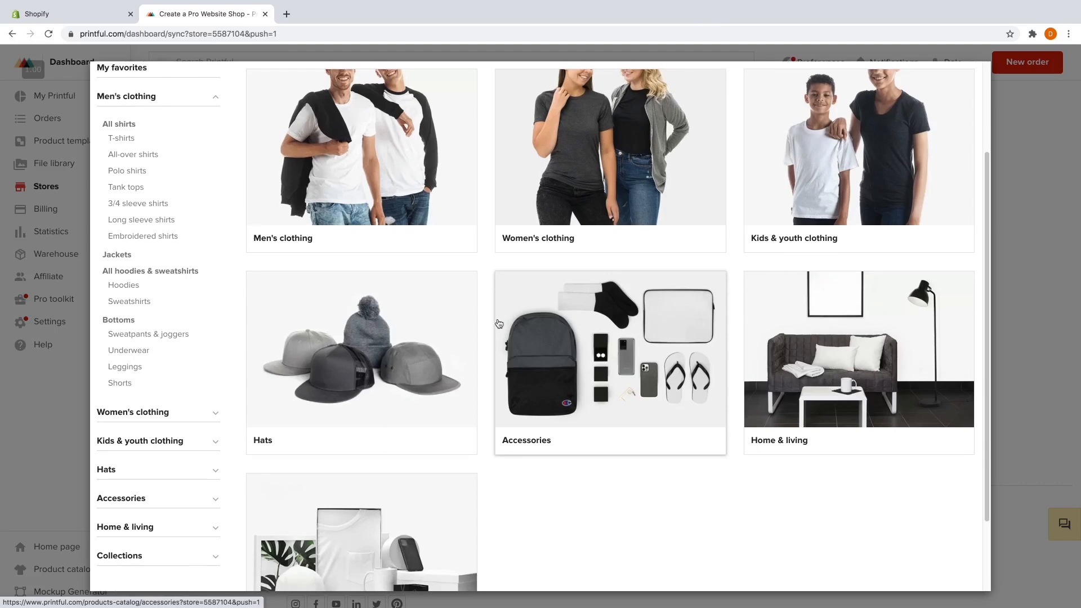
scroll(478, 387, up, 3)
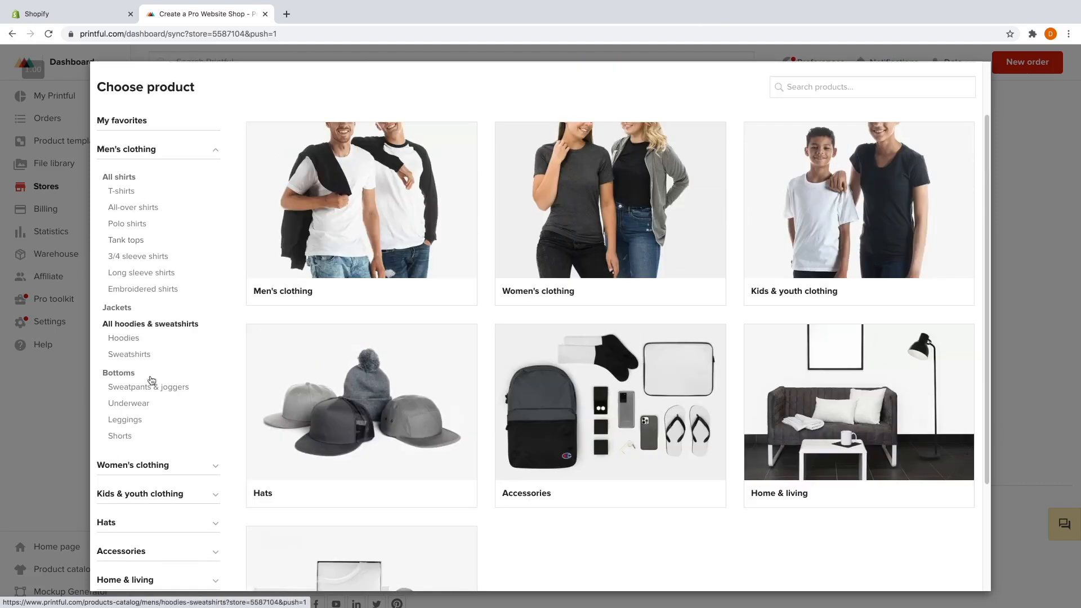
scroll(292, 341, up, 2)
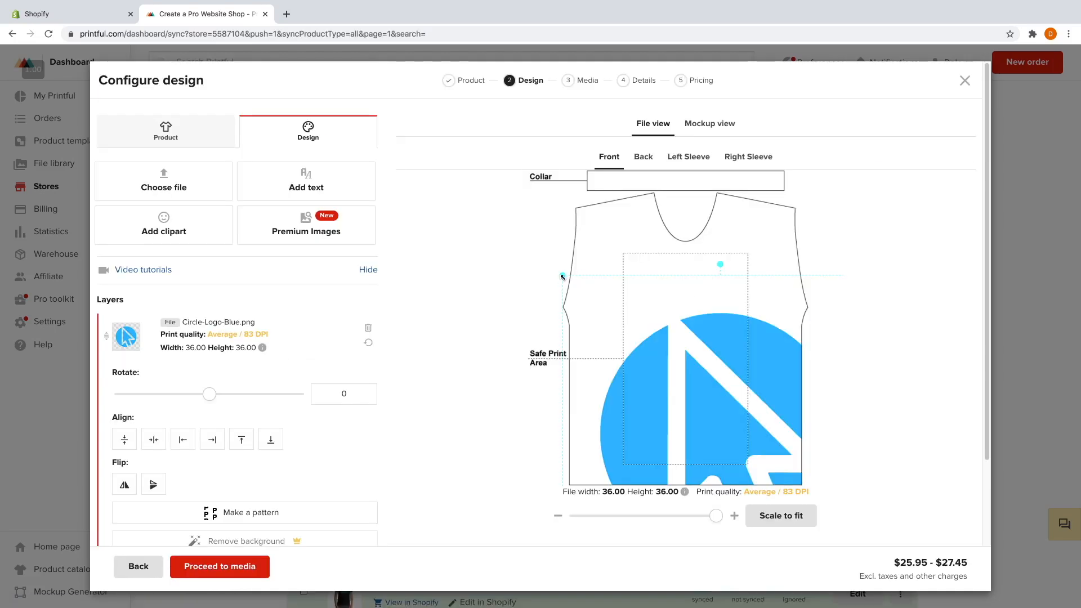
drag(602, 311, 627, 280)
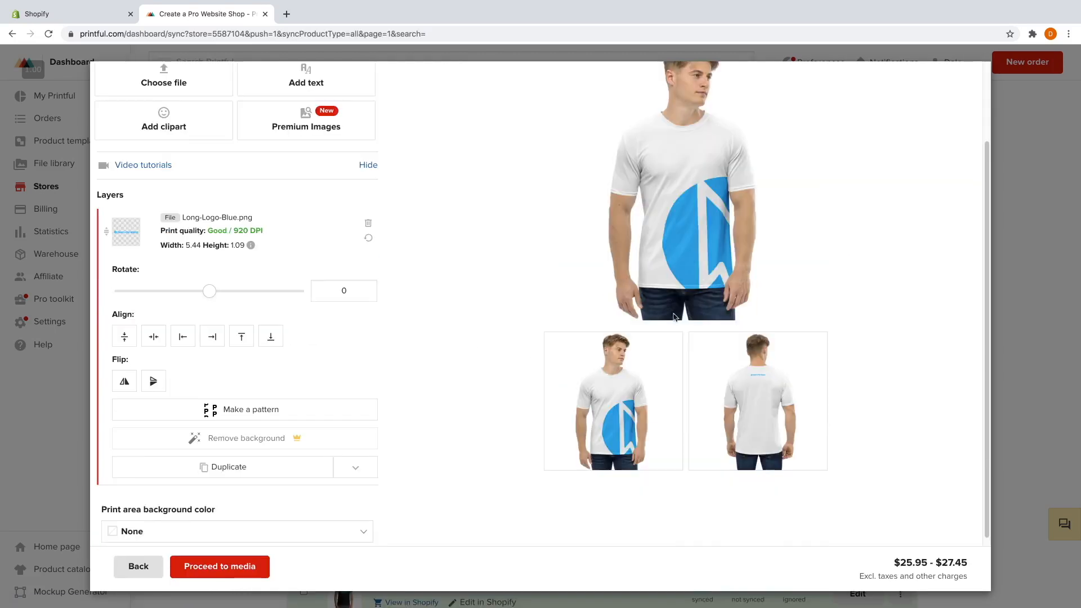
click(752, 386)
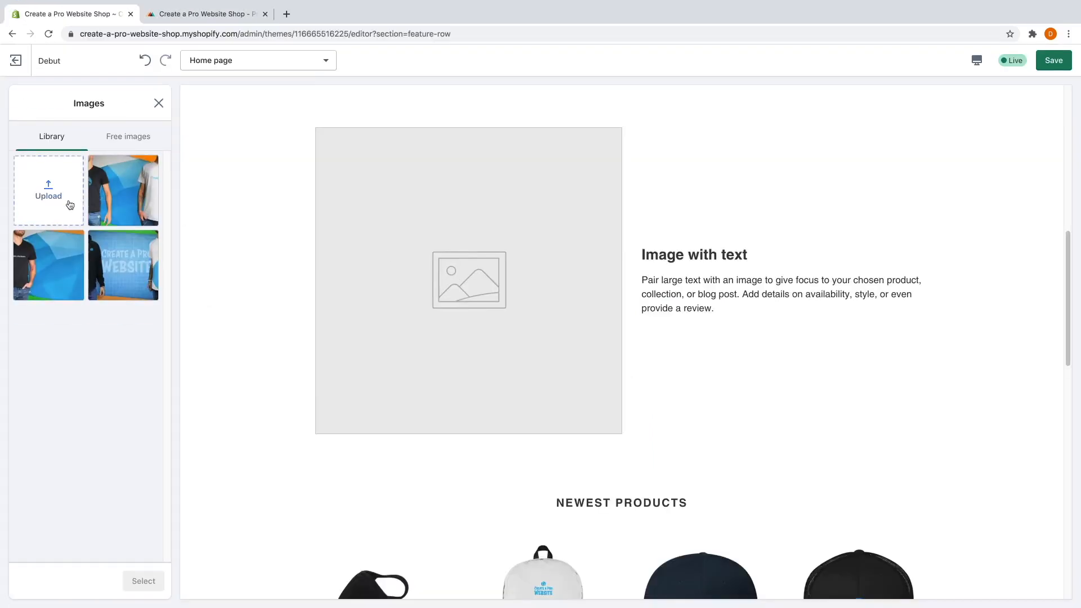
click(126, 193)
click(143, 581)
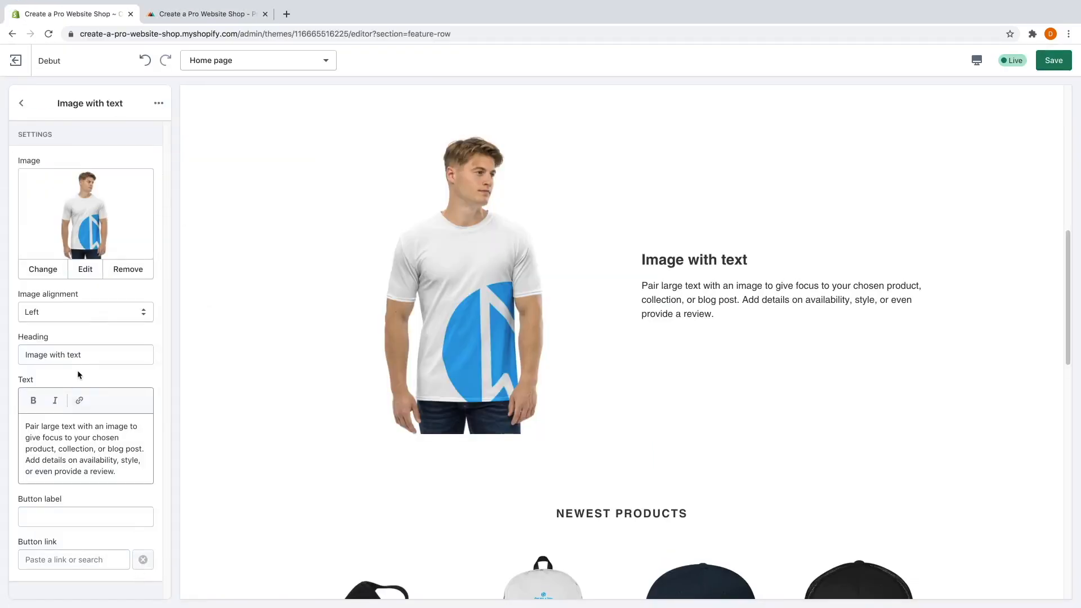
Title the section 'Introducing The All Over Shirt' and enter discount code 20DOLLARSOFF.
text(Introducing The AIl Over Shirt)
drag(25, 426, 115, 471)
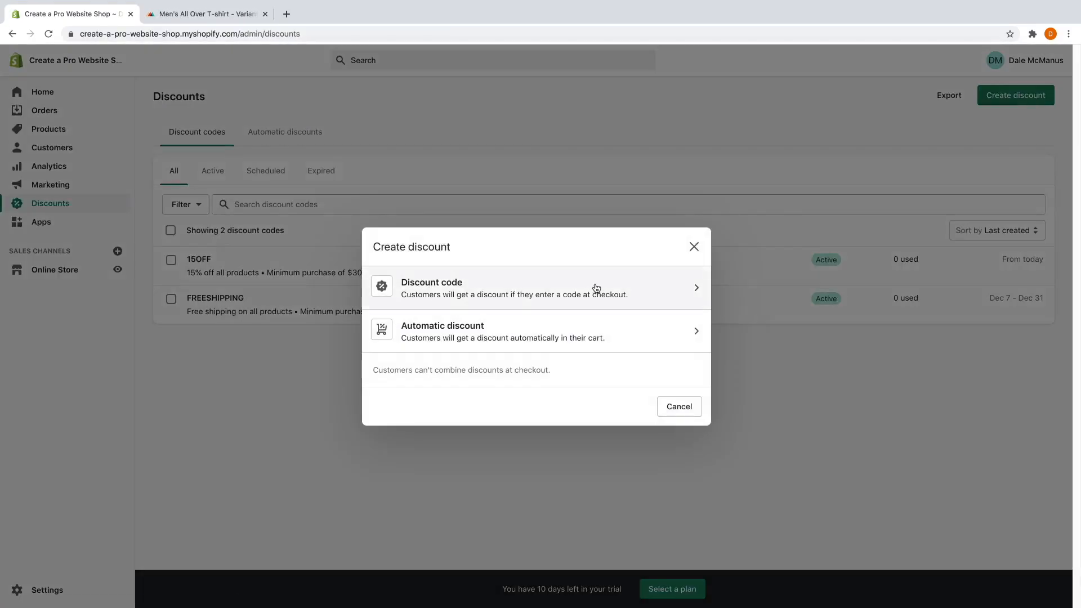
text(20DOLLARSOFF)
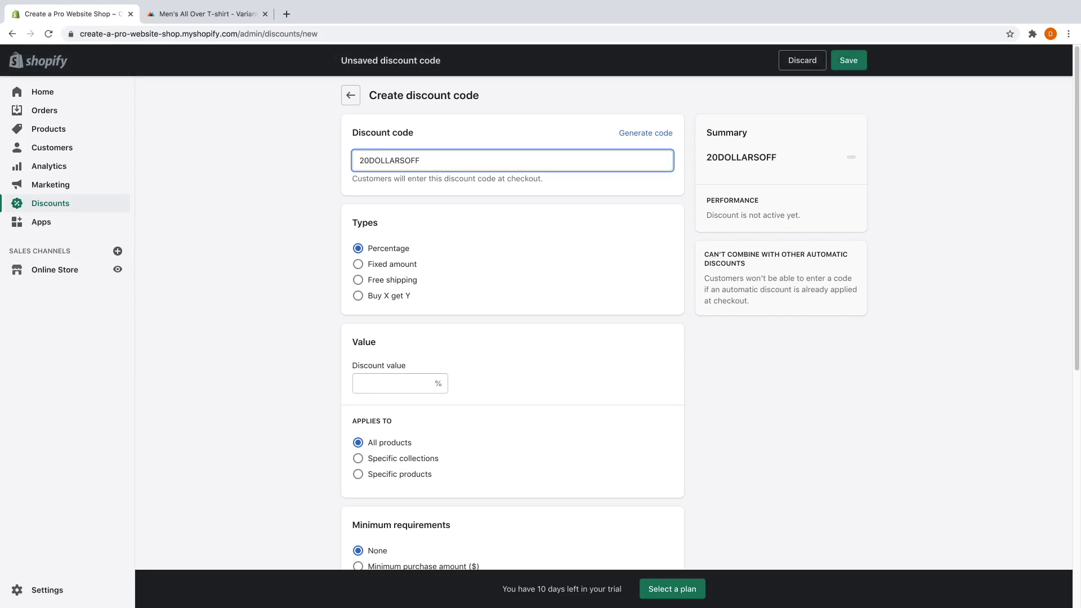
Make it a fixed $20 discount with a $50 minimum purchase, then open order #1001.
click(393, 264)
click(395, 383)
text(20)
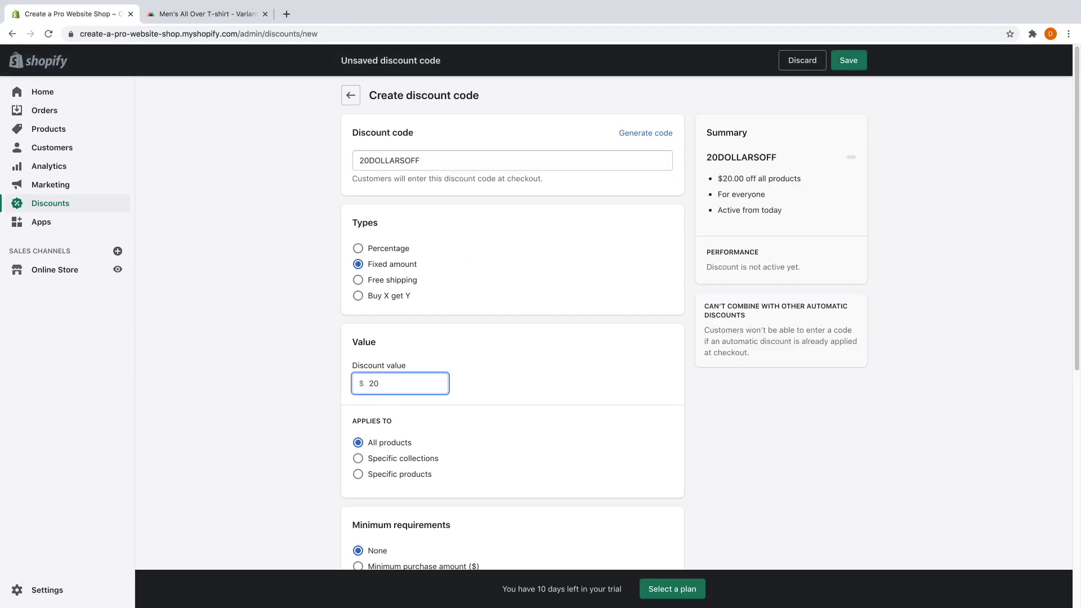
scroll(410, 355, down, 3)
click(412, 371)
text(50)
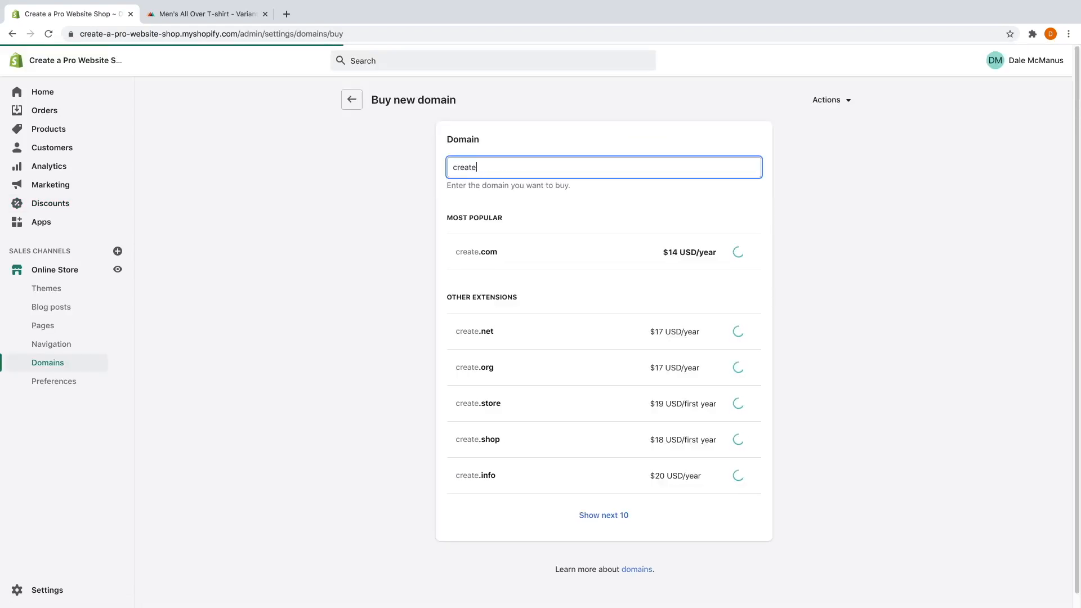
text(proshop.com)
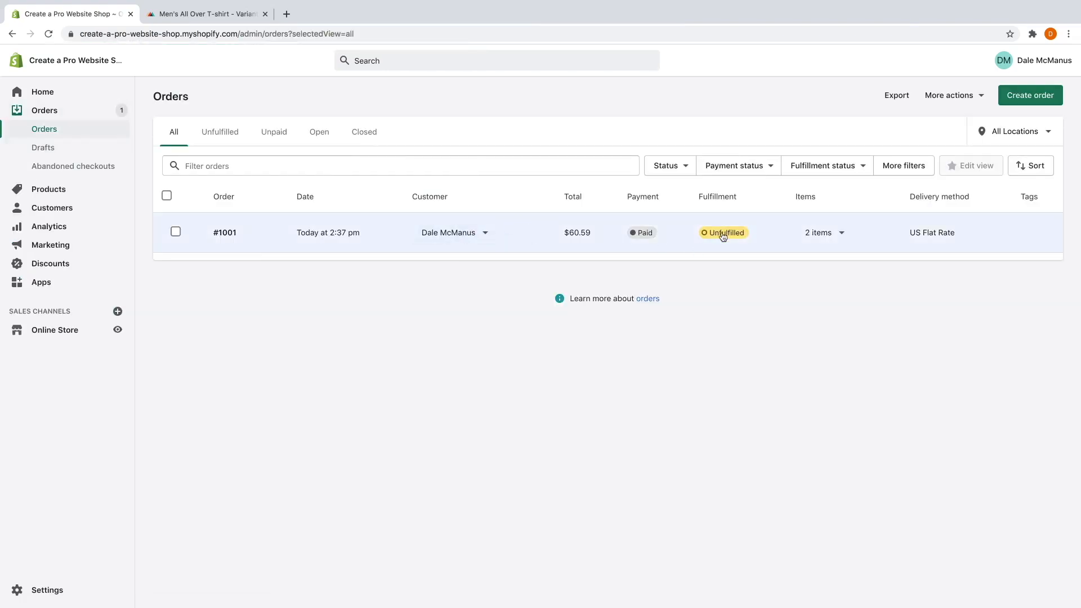
click(542, 242)
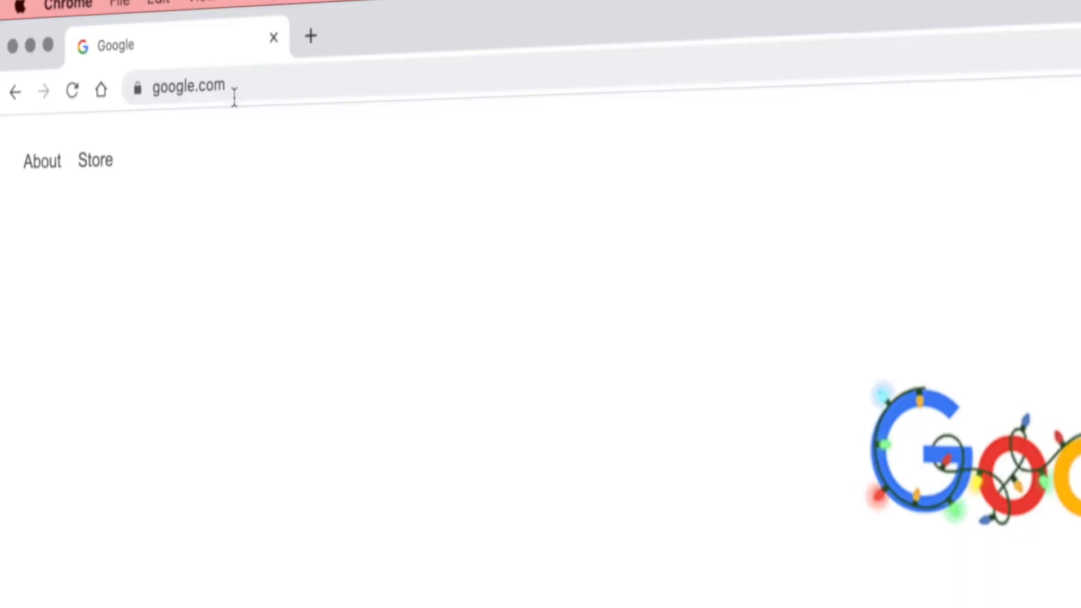
Clear Chrome's address bar to enter a new web address.
click(235, 96)
key(BackSpace)
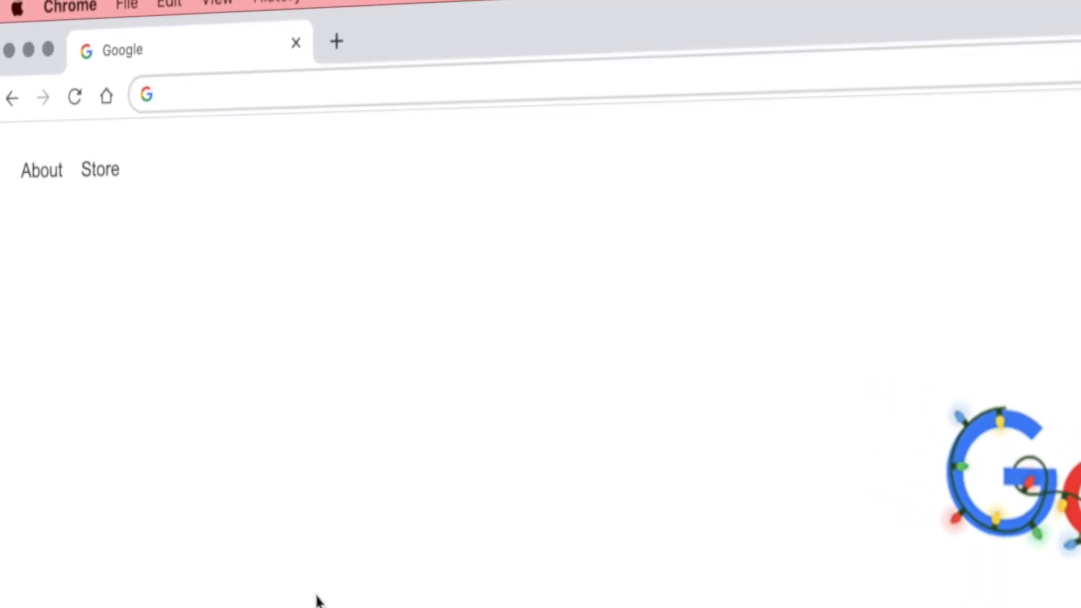
Go to createaprowebsite.com/shopify in Chrome.
text(createaprowebsite.com/shopify)
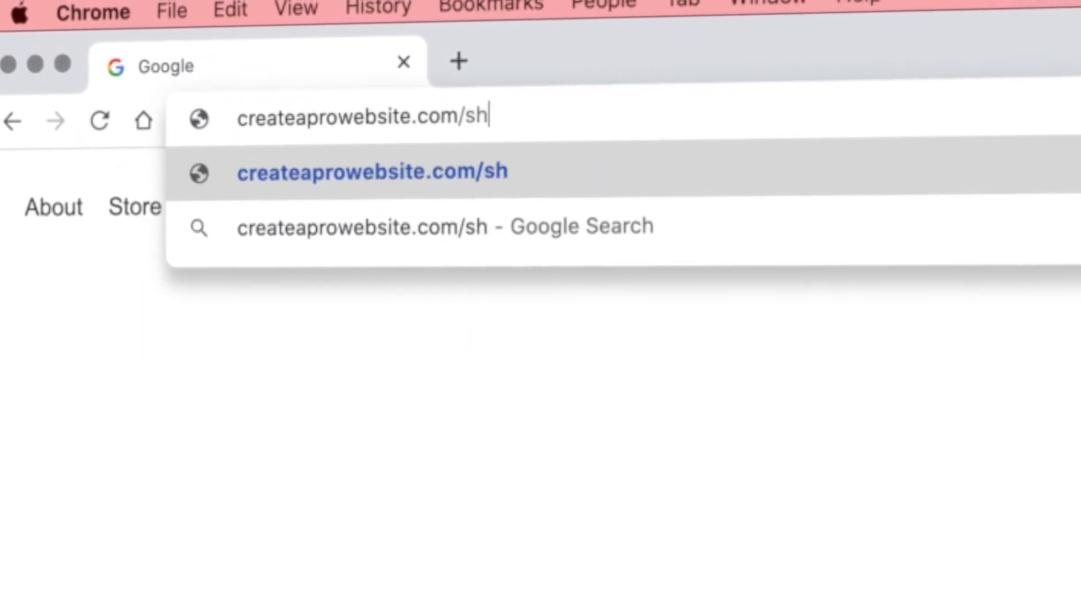
key(Return)
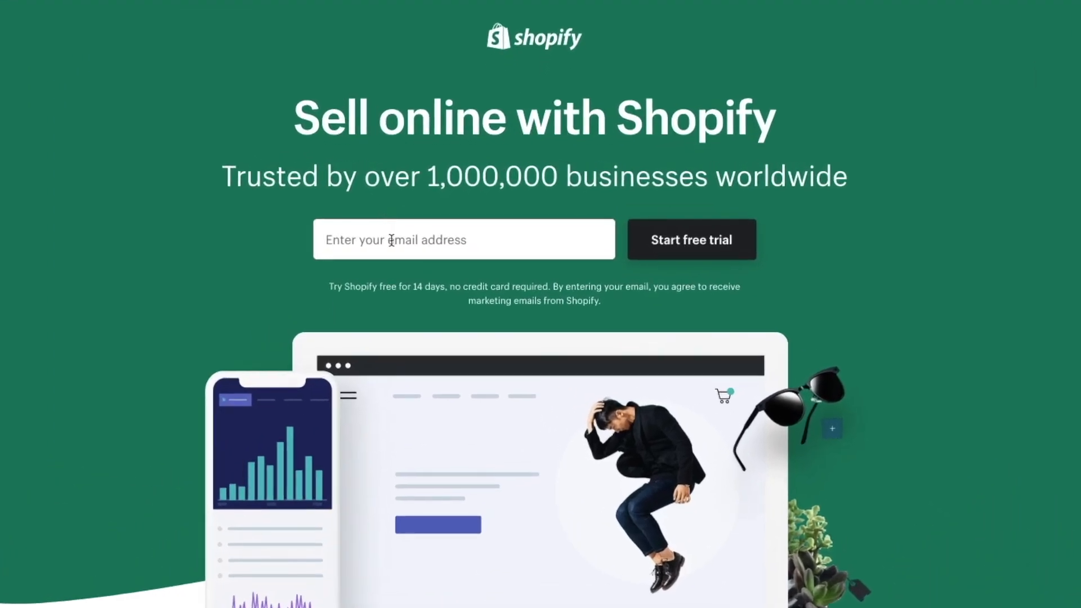
Start the free trial with an email and password, naming the store 'Create a Pro Website Shop'.
click(353, 238)
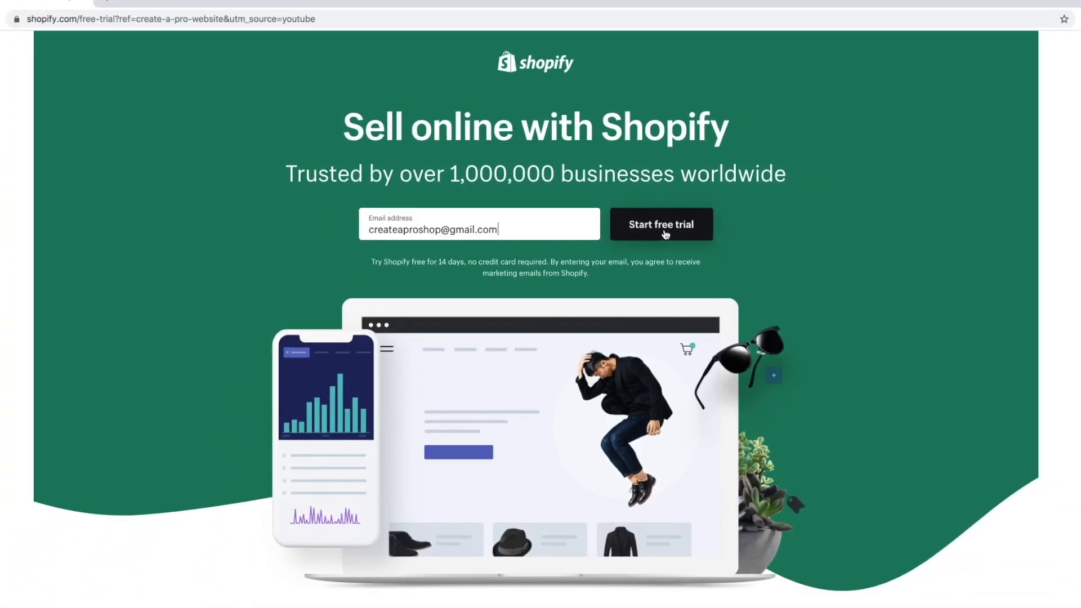
click(698, 251)
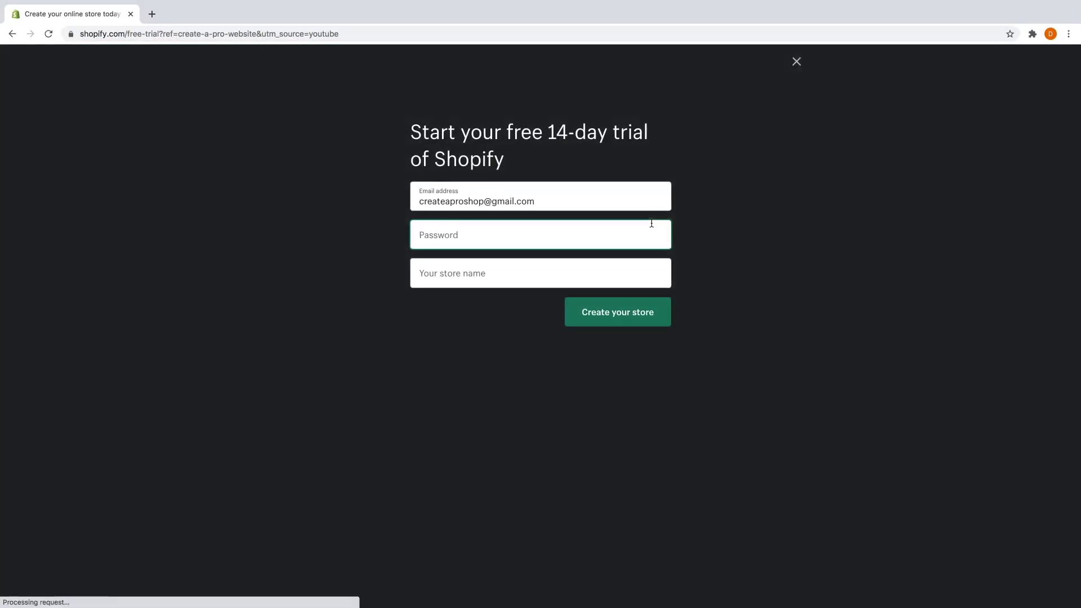
text(••••••••)
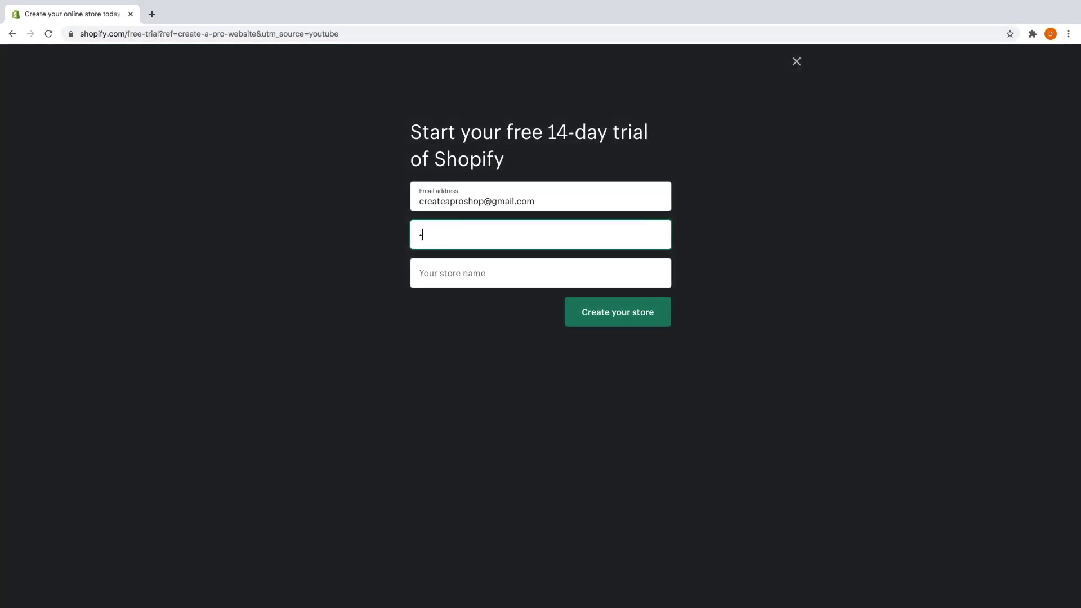
click(605, 278)
text(Create a Pro Website Shop)
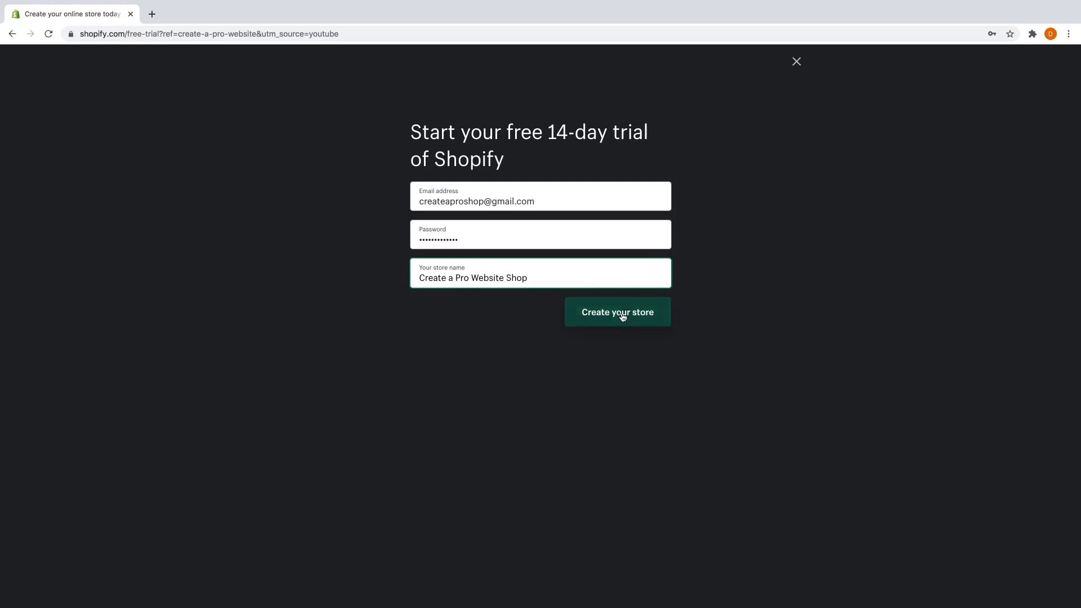
click(621, 319)
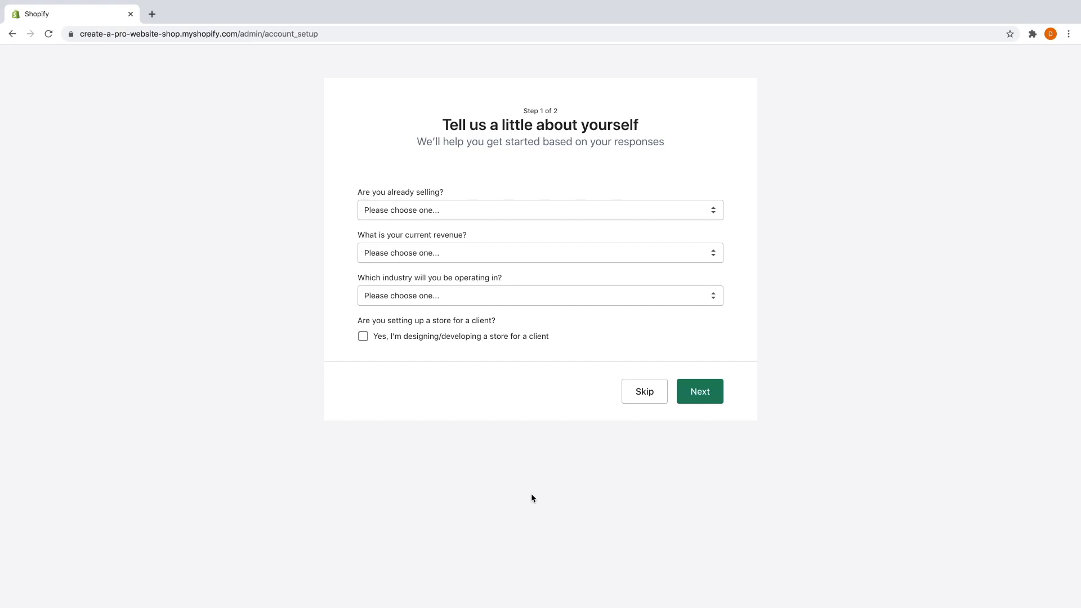
Answer not selling yet, product launching soon, $0 USD revenue and Clothing industry, then continue.
click(483, 212)
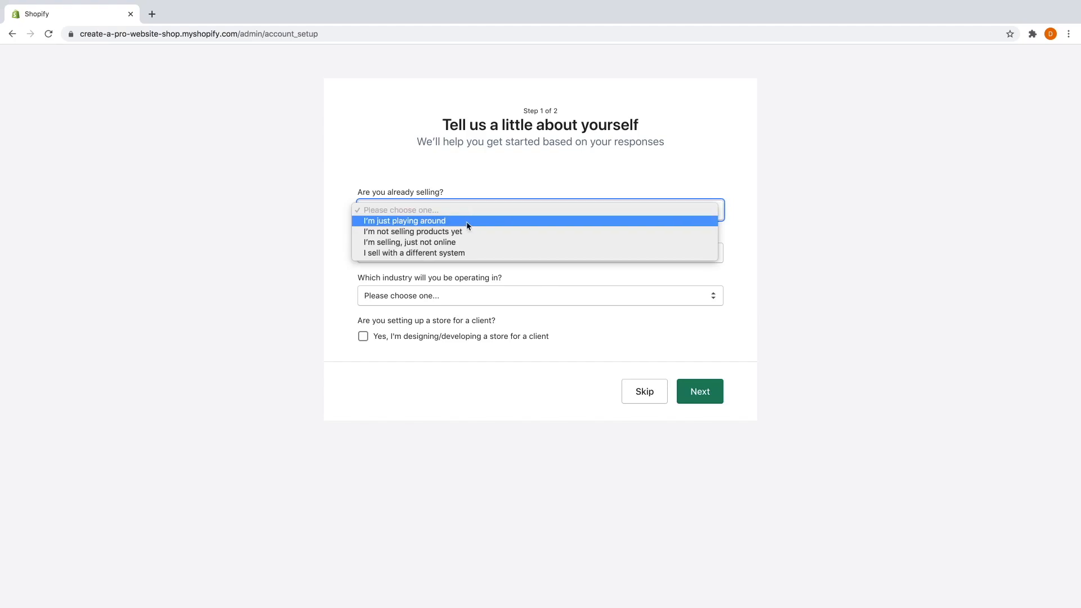
click(429, 233)
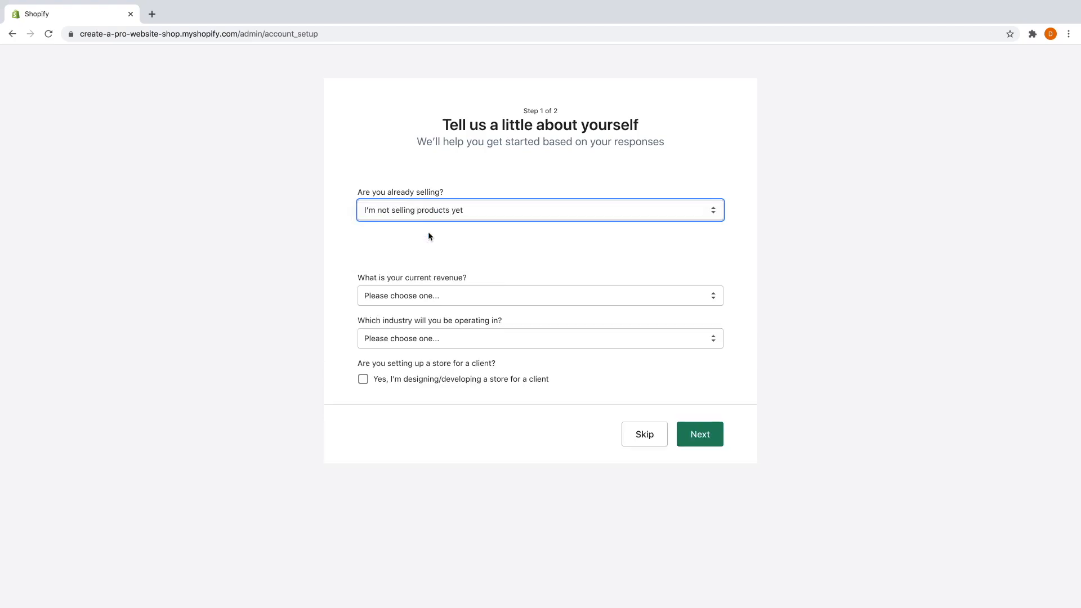
click(421, 255)
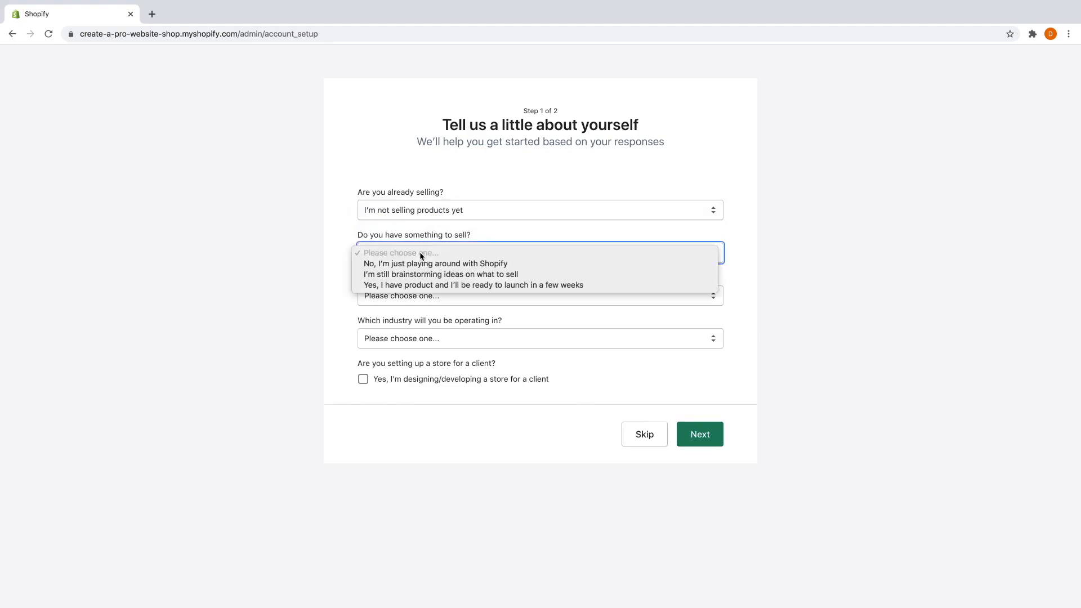
click(418, 285)
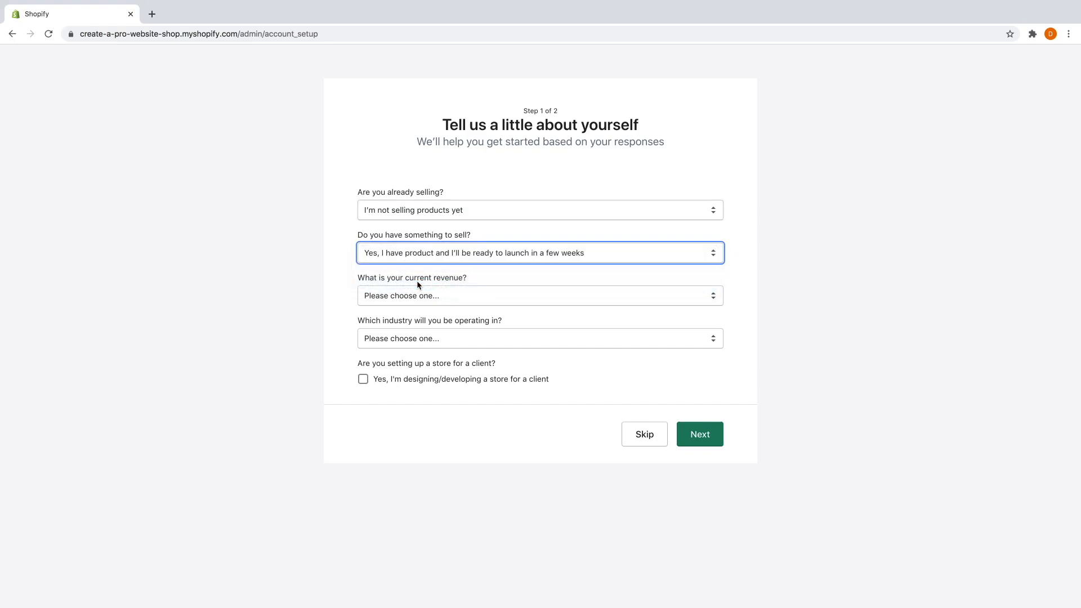
click(419, 298)
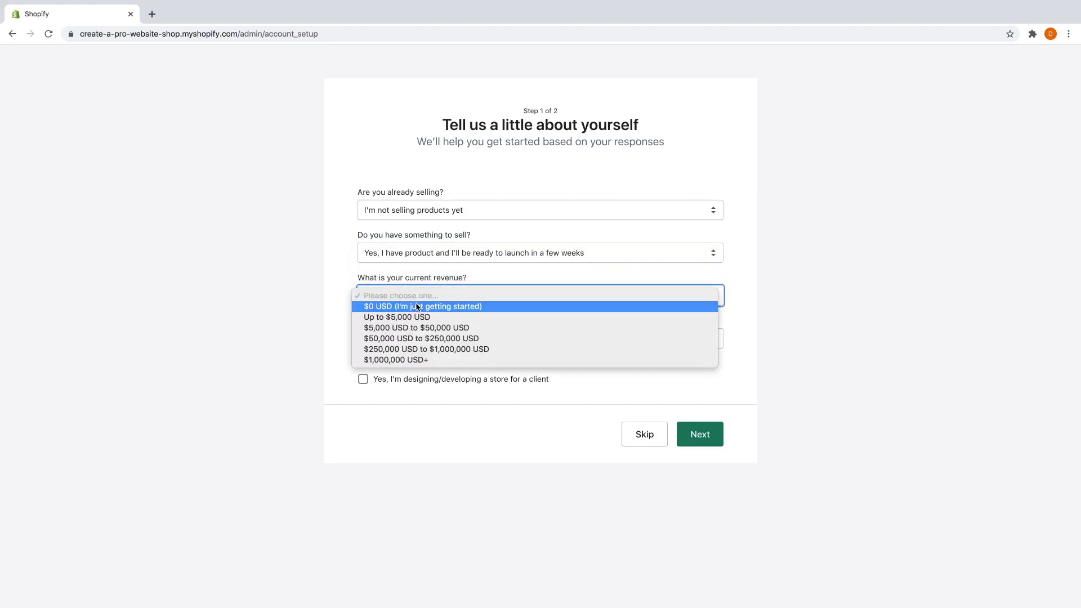
click(419, 308)
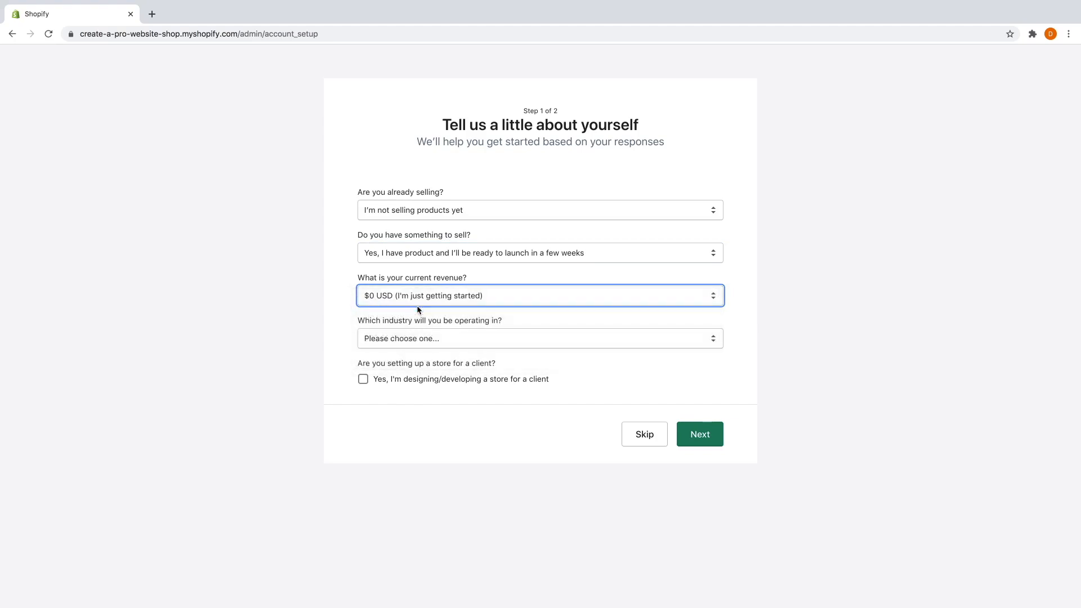
click(438, 339)
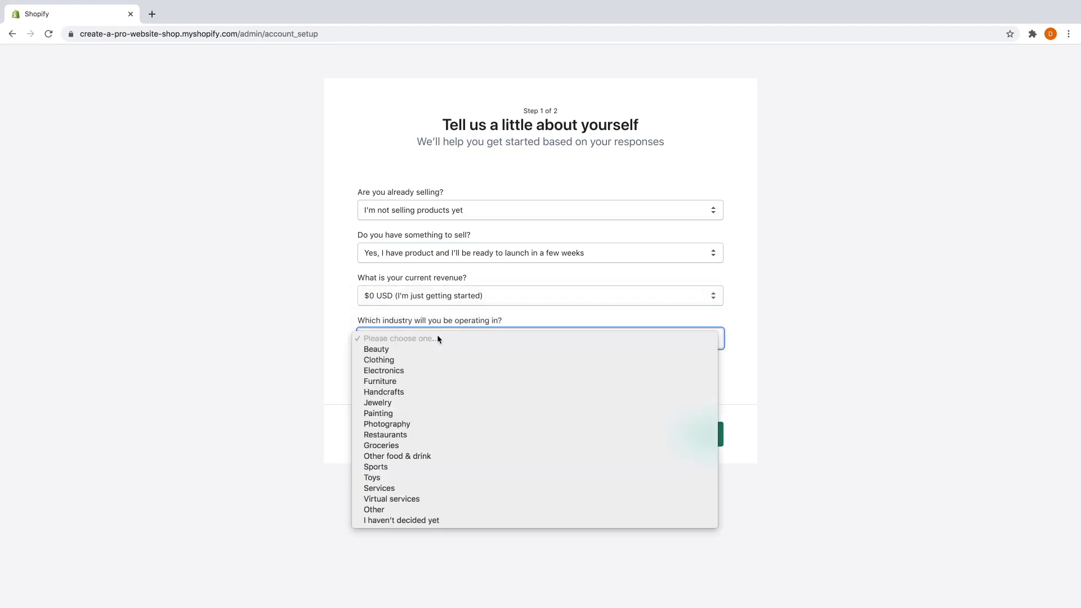
click(412, 360)
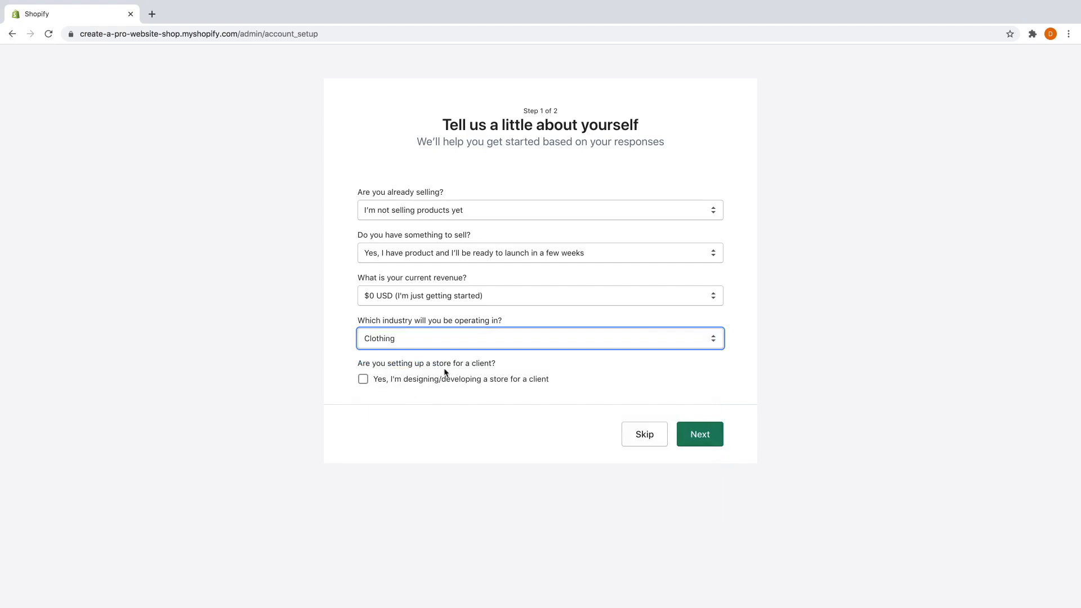
click(700, 436)
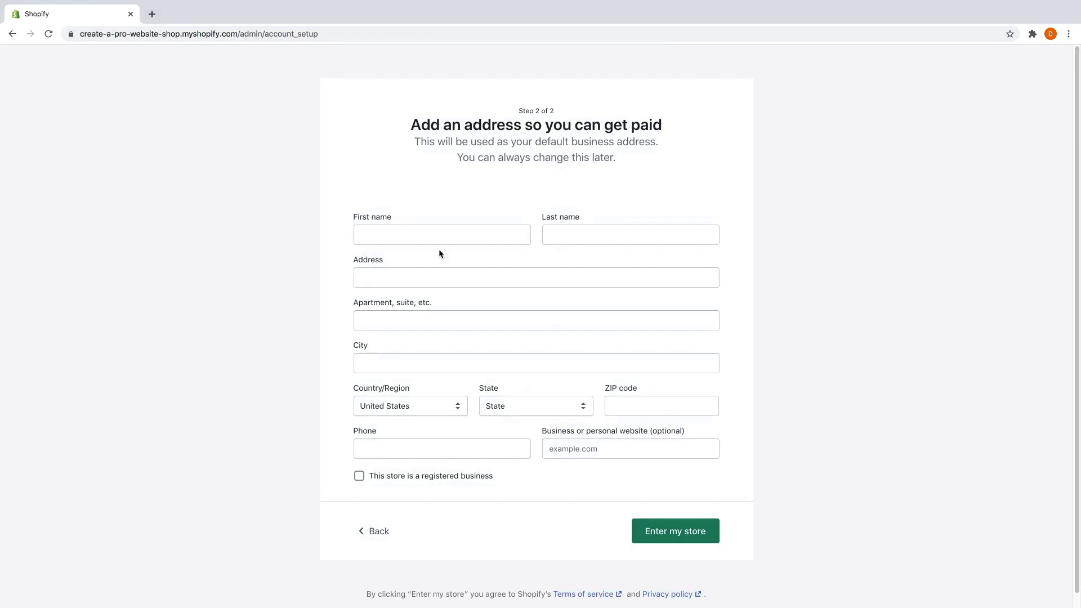
Enter the owner's first and last name in the address form and enter the store admin.
click(414, 236)
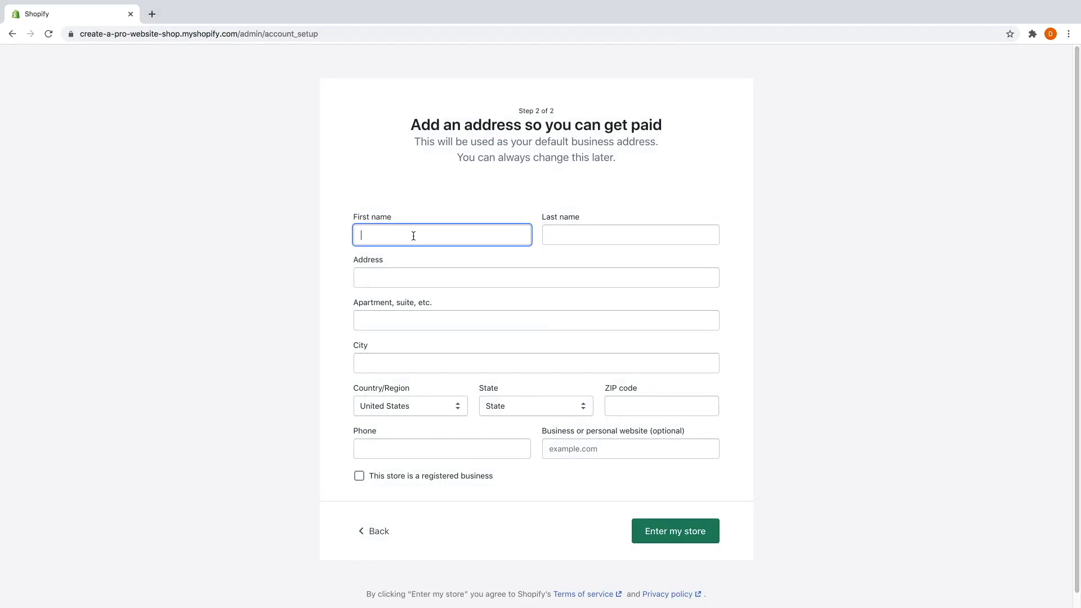
click(557, 234)
text(McManus)
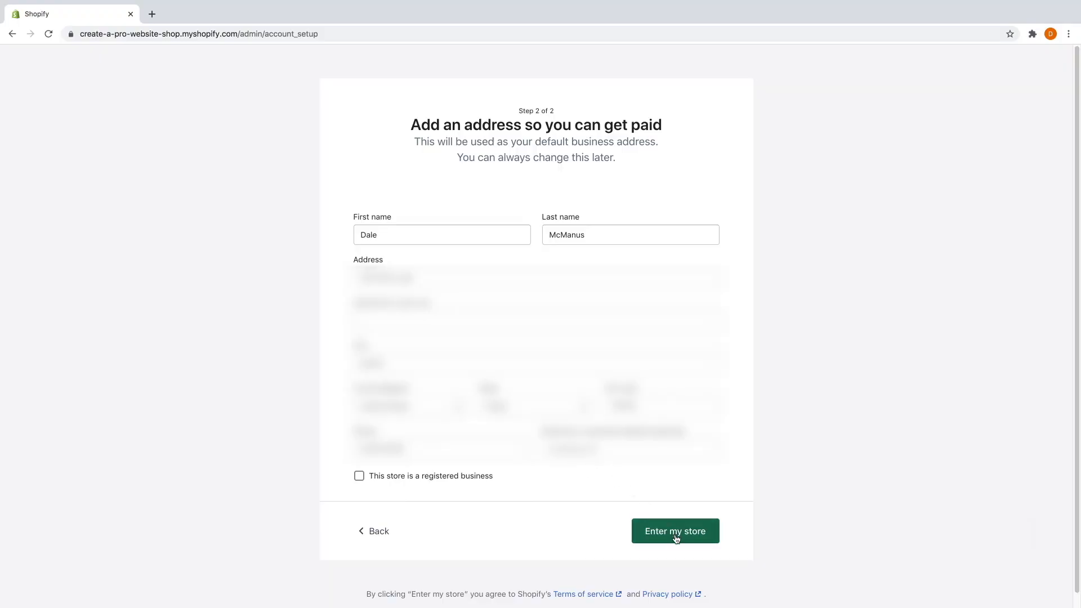
click(671, 537)
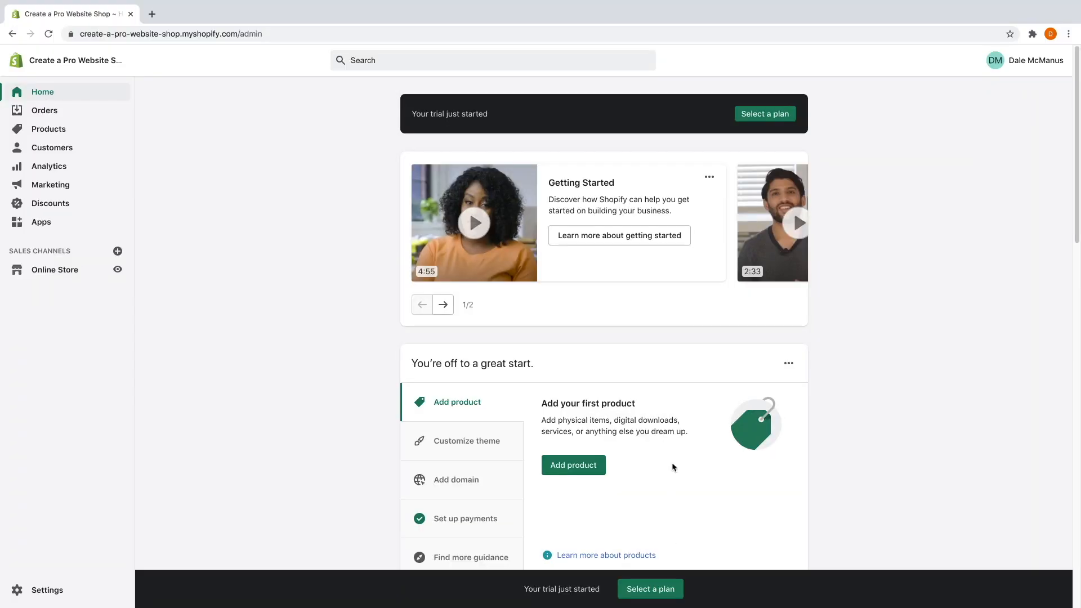
scroll(331, 279, down, 3)
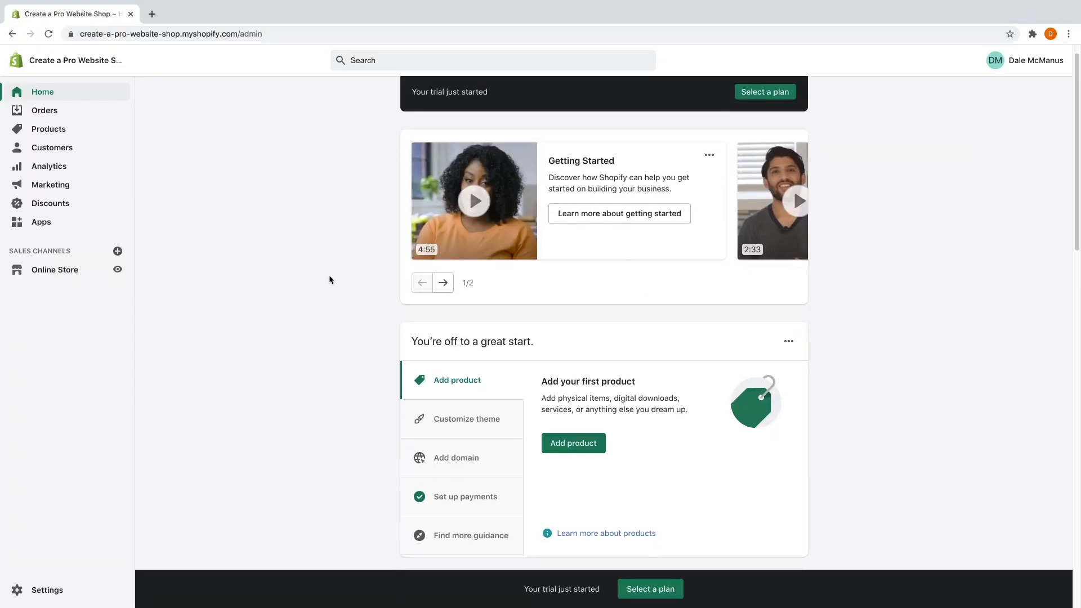
scroll(332, 279, down, 1)
scroll(332, 280, up, 4)
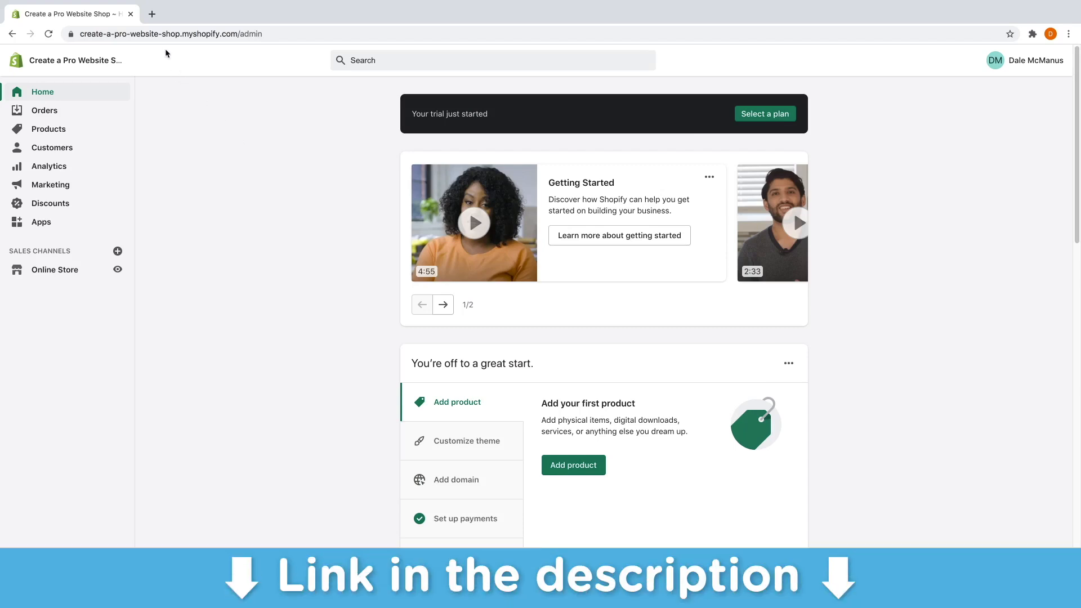
Open createaprowebsite.com/printful in a new browser tab.
click(152, 14)
text(createaprow)
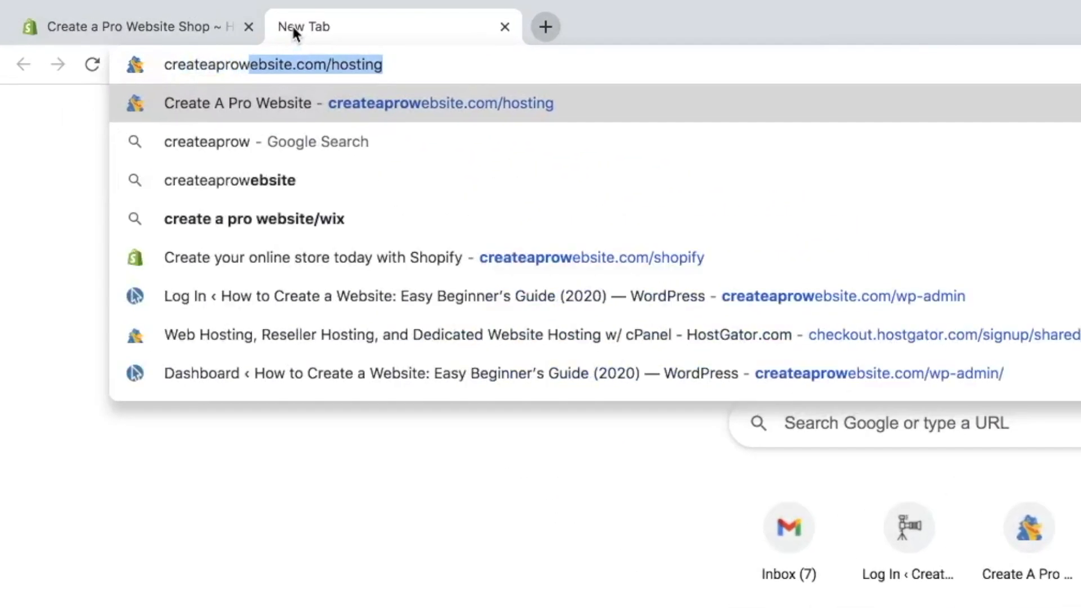
text(ebsite.com)
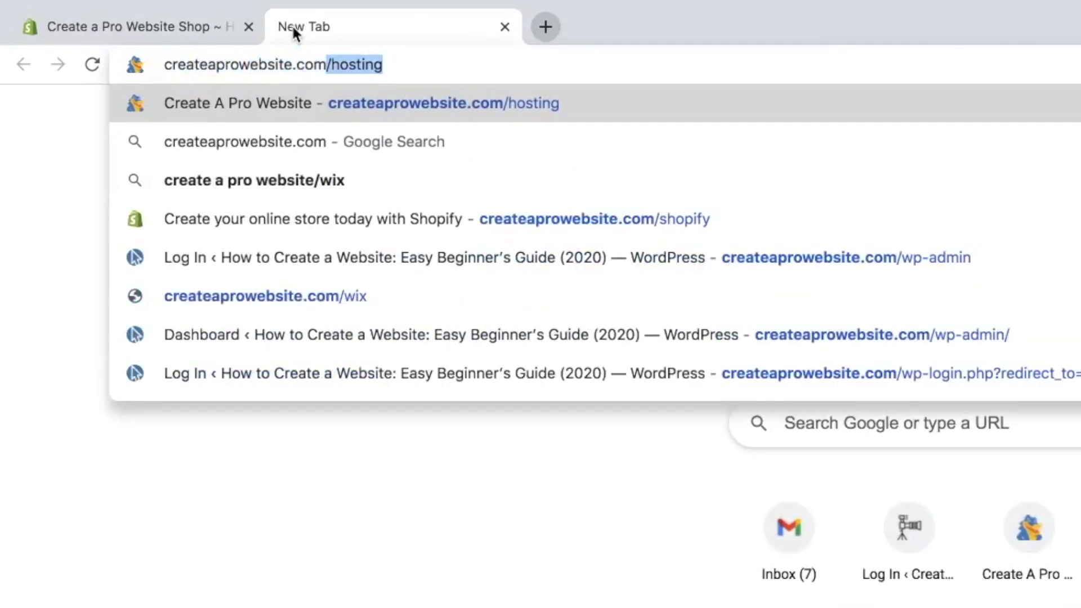
text(/printful)
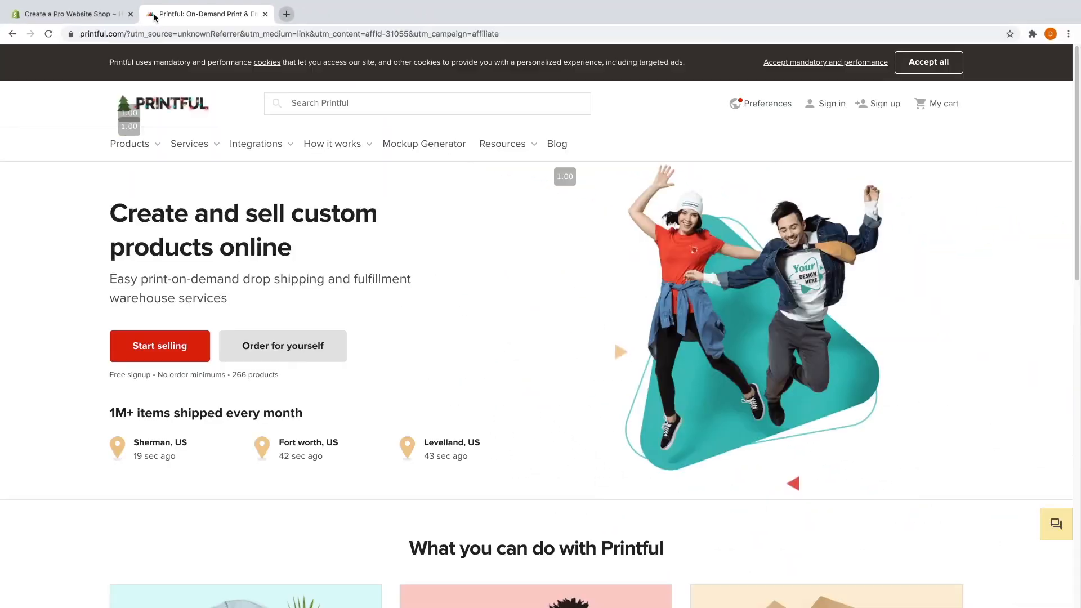
mouse_move(260, 147)
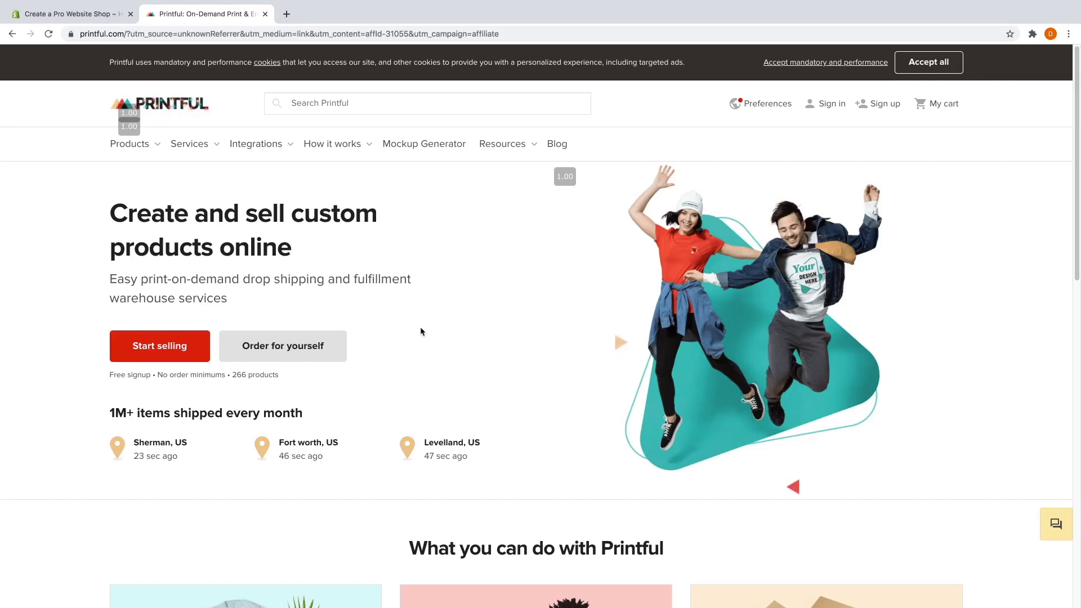
Sign up for Printful by email with name, email and password, accepting the terms.
click(170, 351)
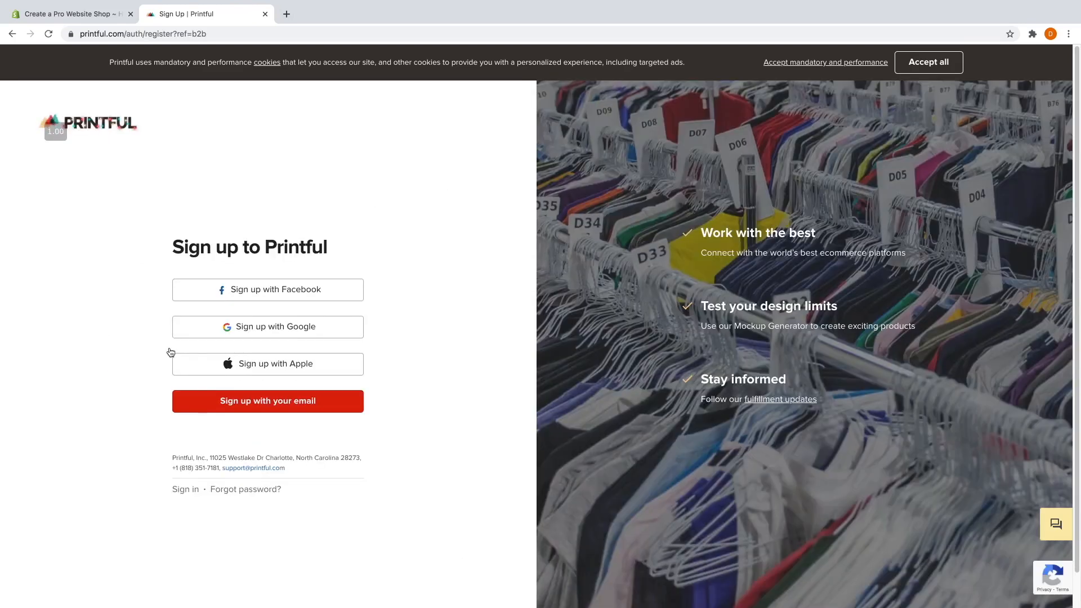
click(283, 405)
click(219, 260)
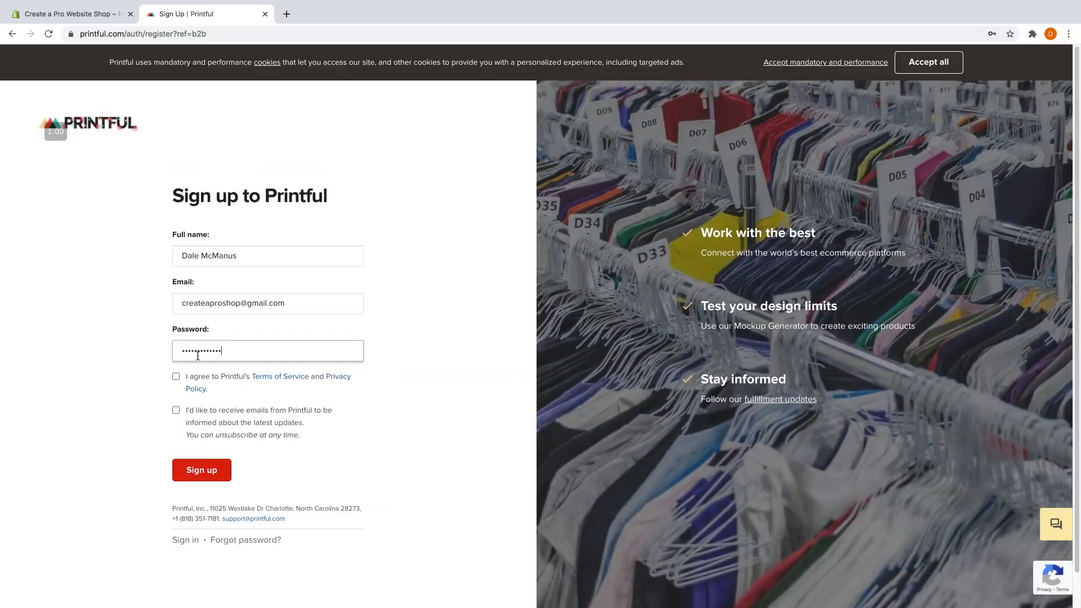
click(177, 377)
click(196, 478)
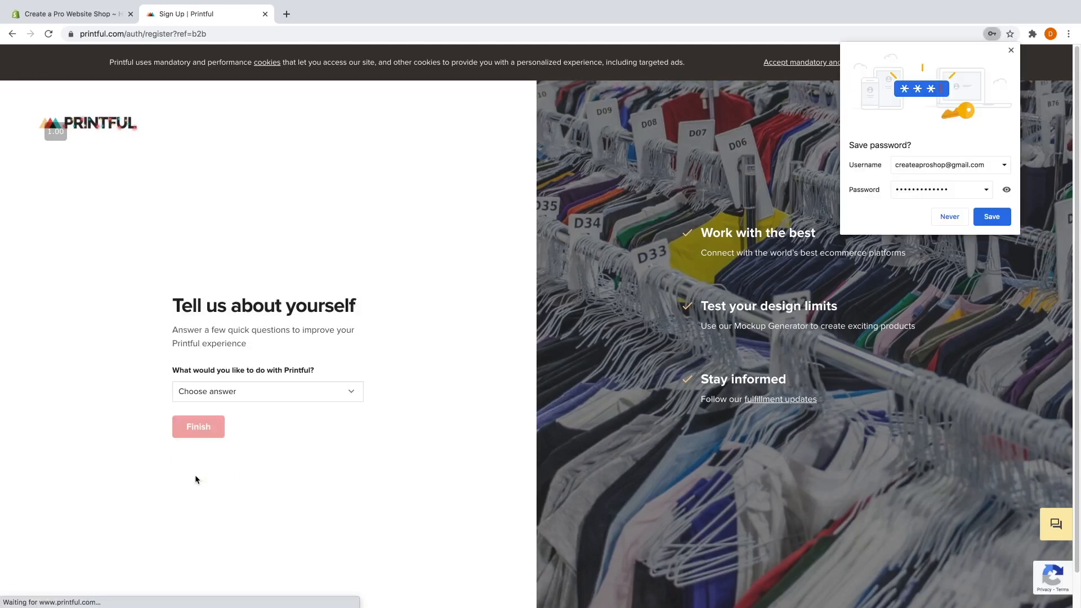
click(950, 217)
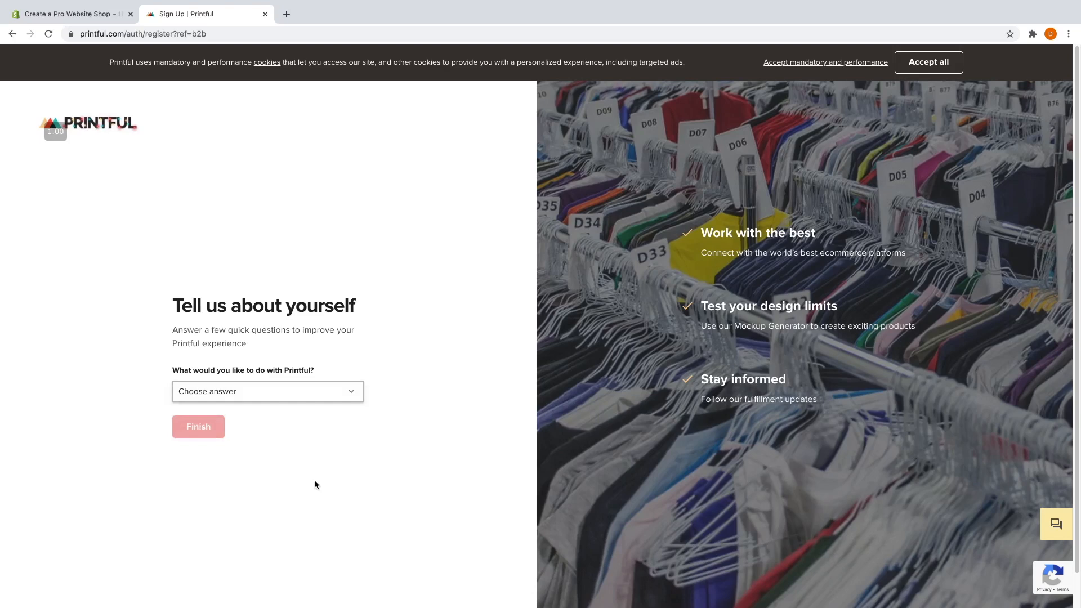
Answer that the goal is starting a first ecommerce business and finish sign-up.
click(258, 389)
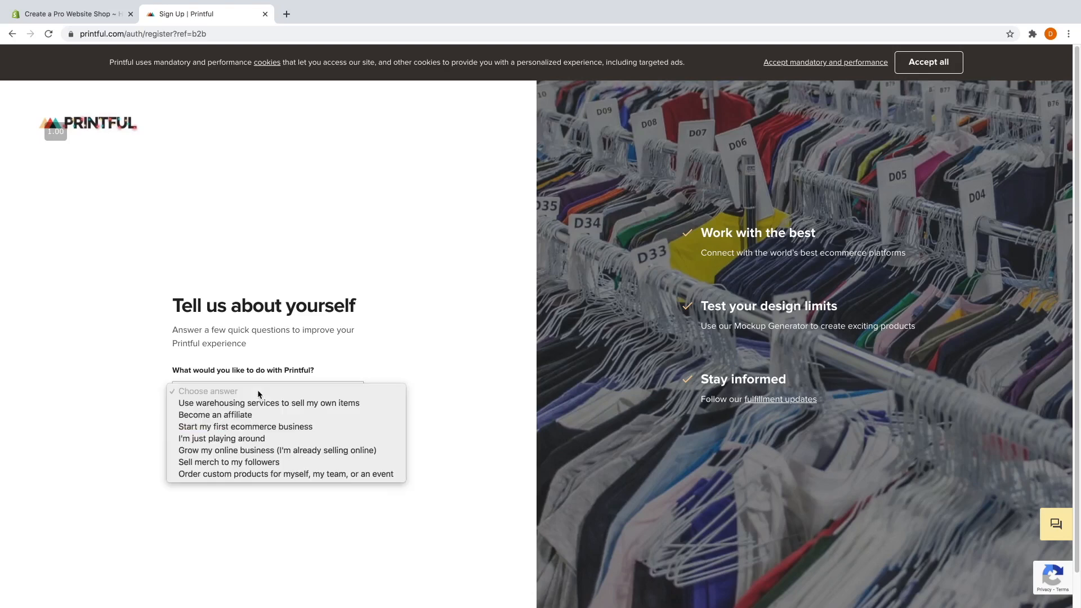
click(254, 428)
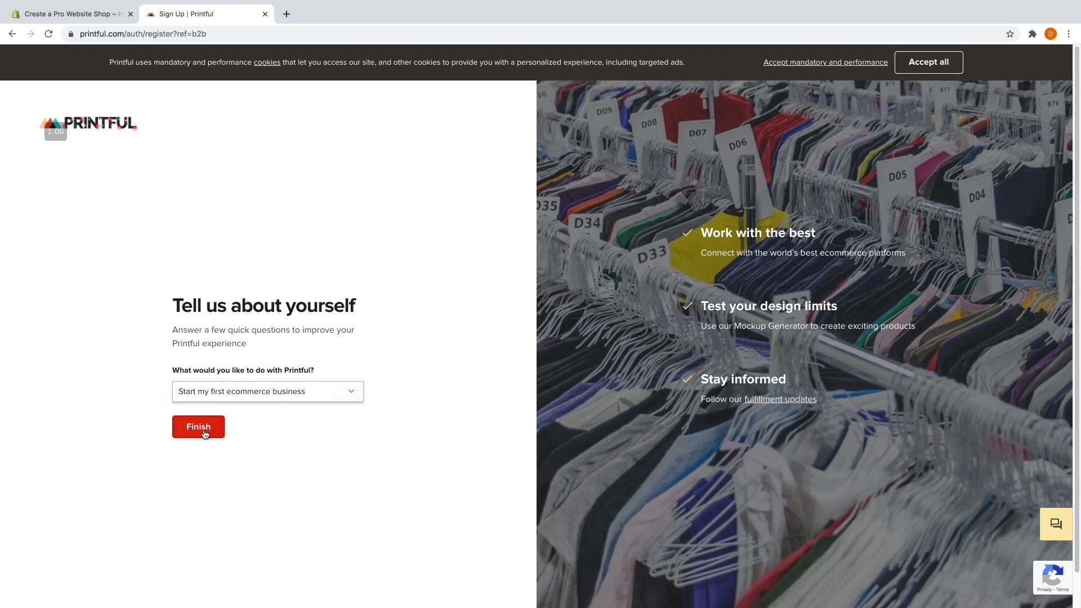
click(204, 431)
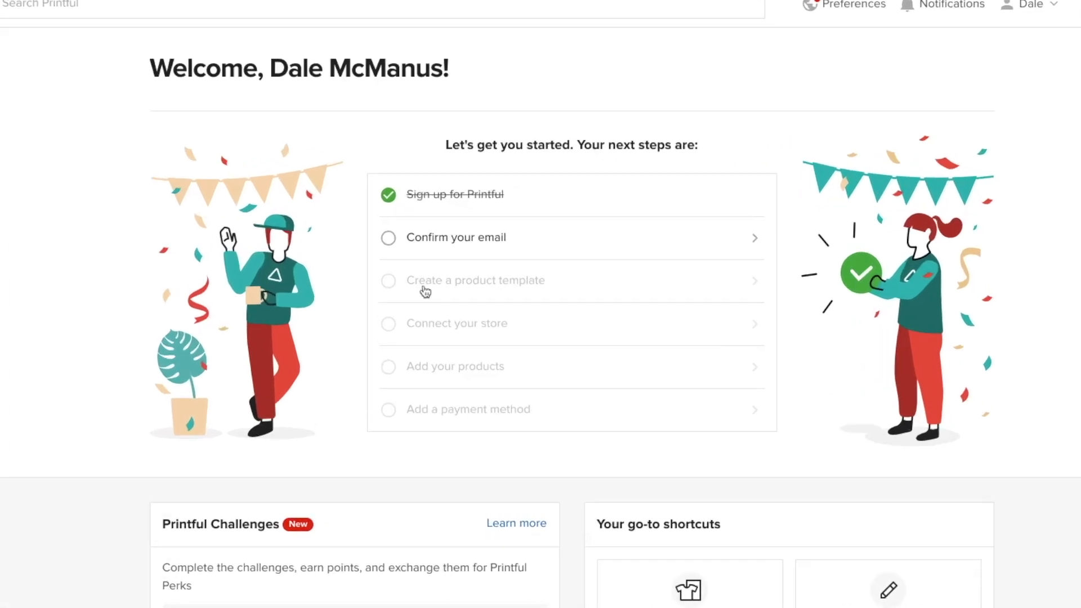
click(490, 251)
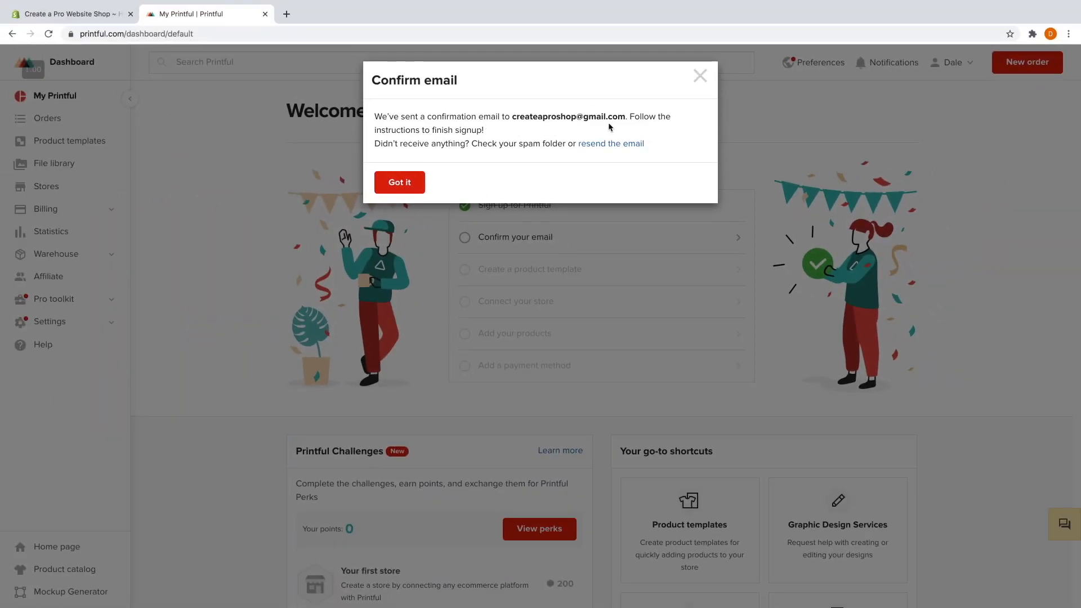
click(418, 187)
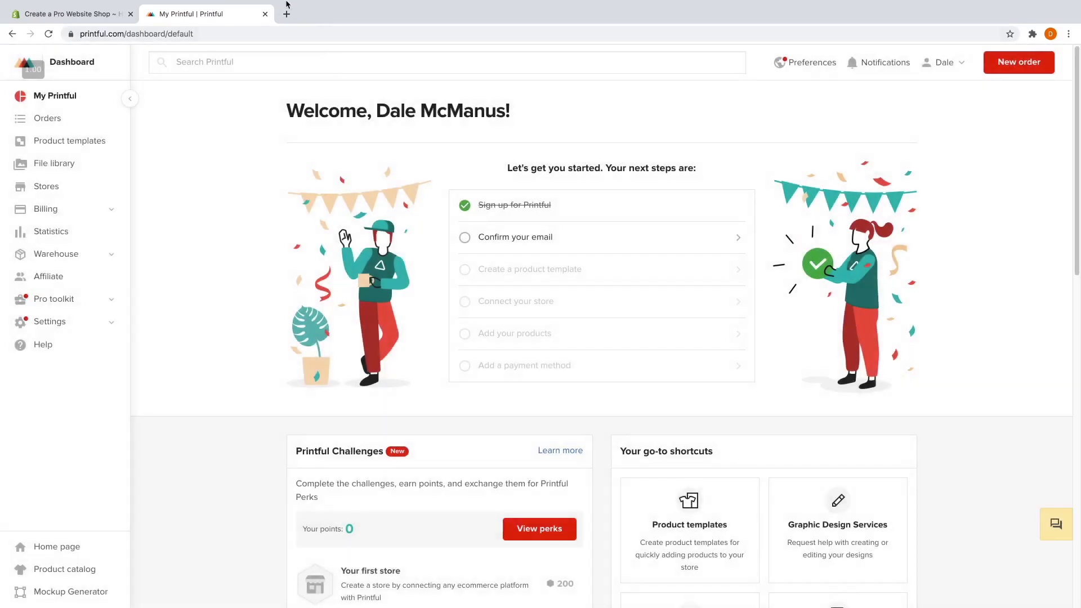
click(287, 14)
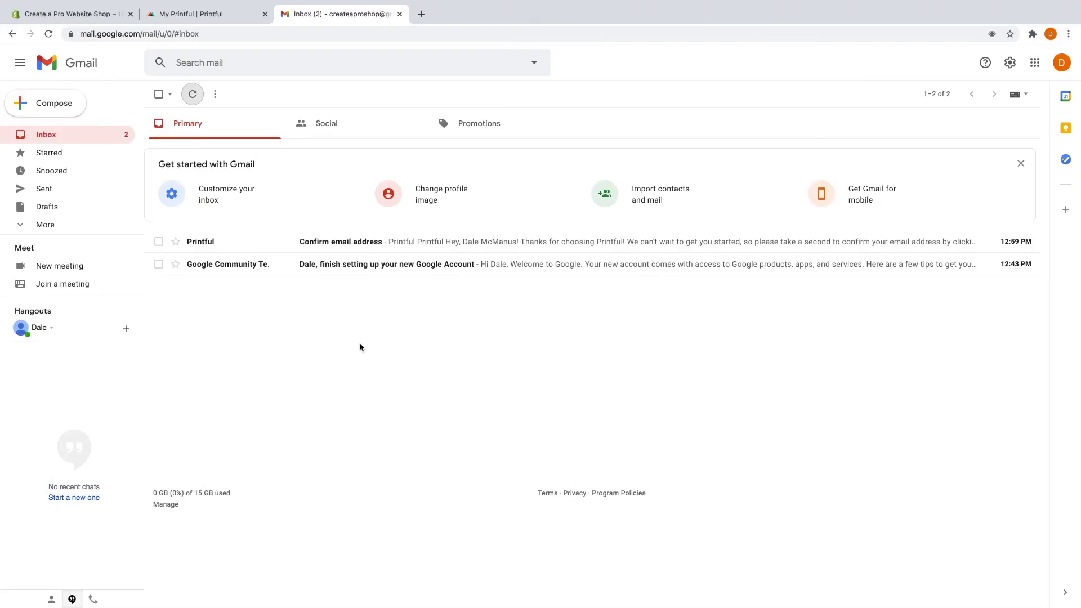
Open Printful's 'Confirm email address' message in Gmail and confirm the address.
click(288, 246)
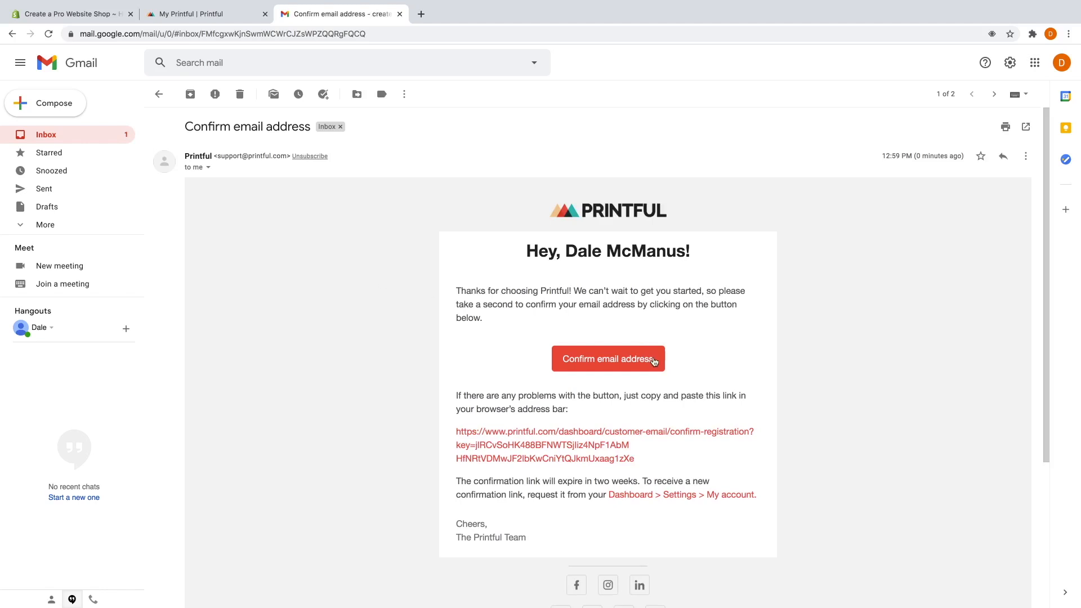
click(626, 364)
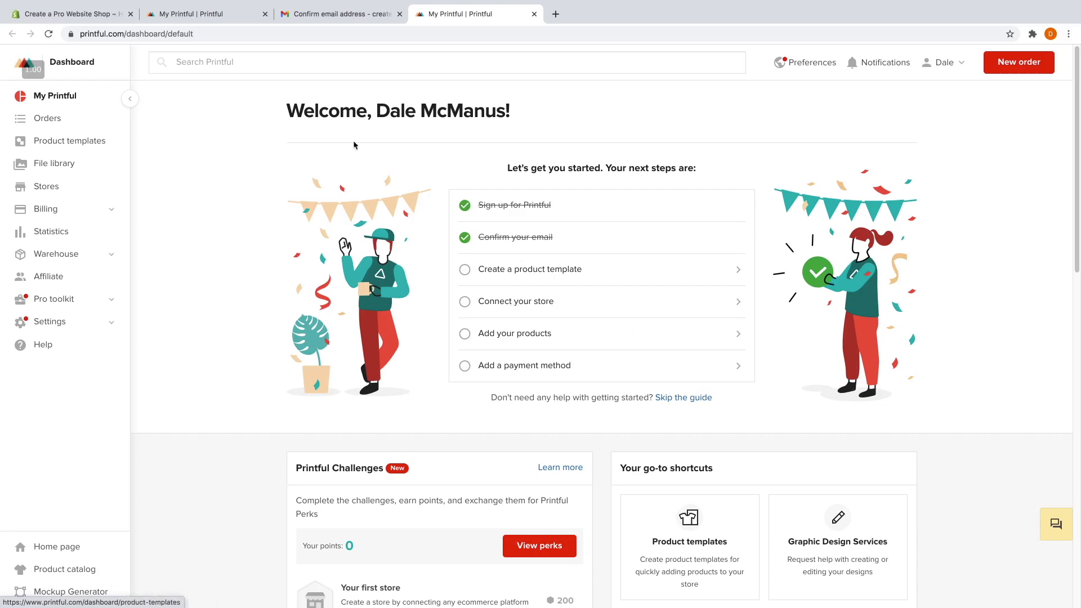
Close the duplicate My Printful and Gmail tabs and return to the Shopify admin.
click(264, 15)
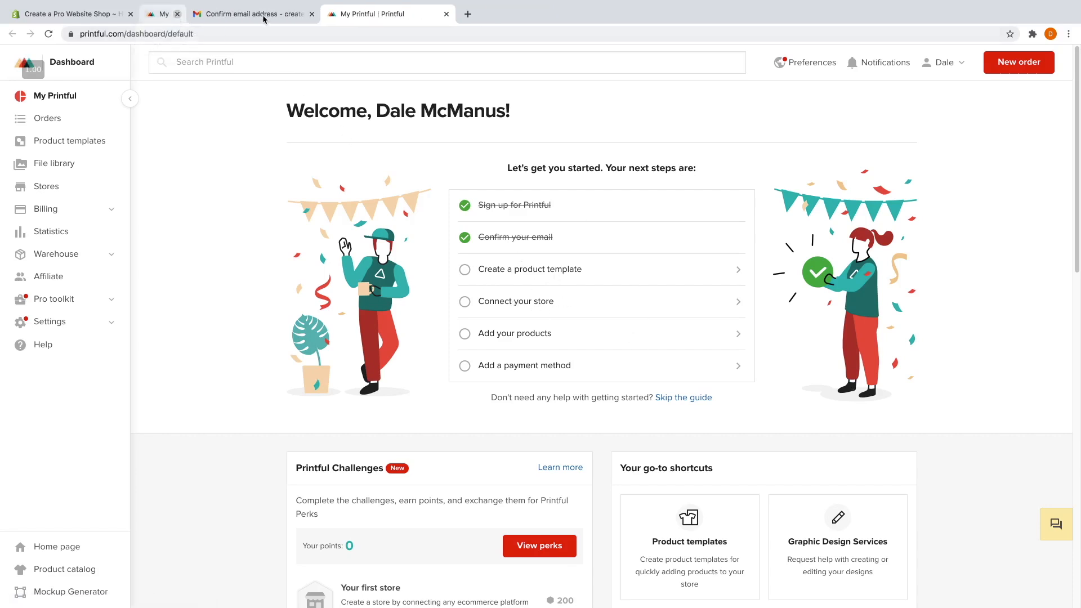
click(265, 14)
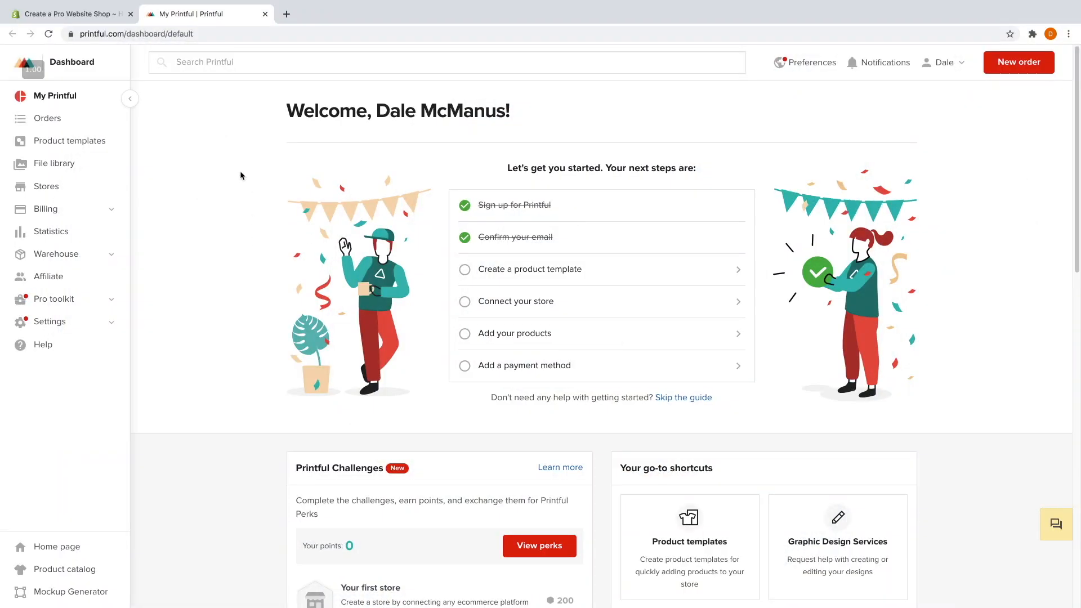
click(70, 15)
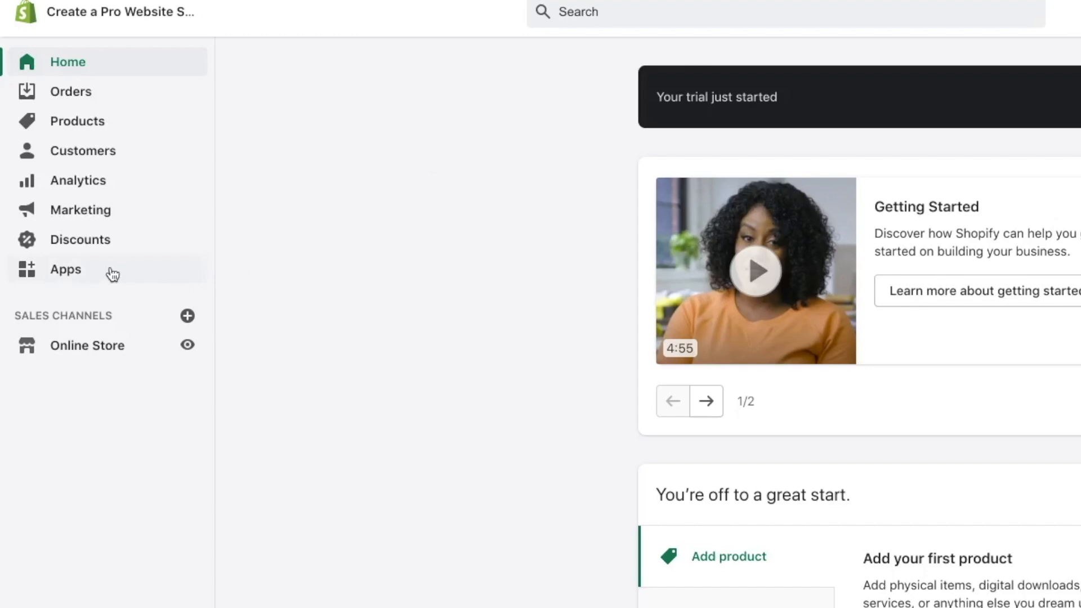
Search the Shopify App Store for 'printful' and add the Printful: Print on Demand app.
click(113, 274)
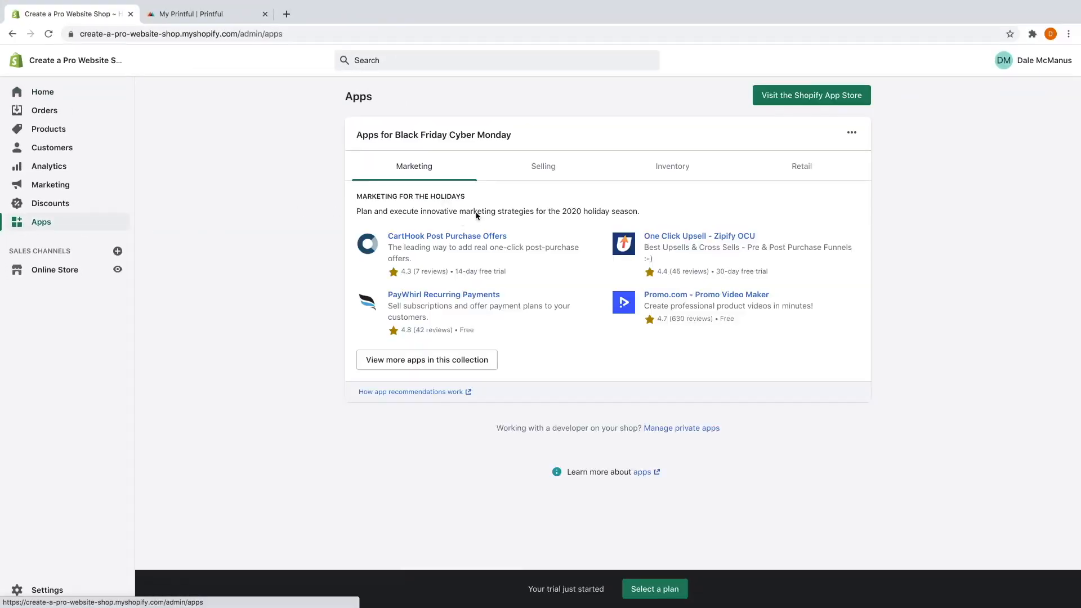
click(795, 99)
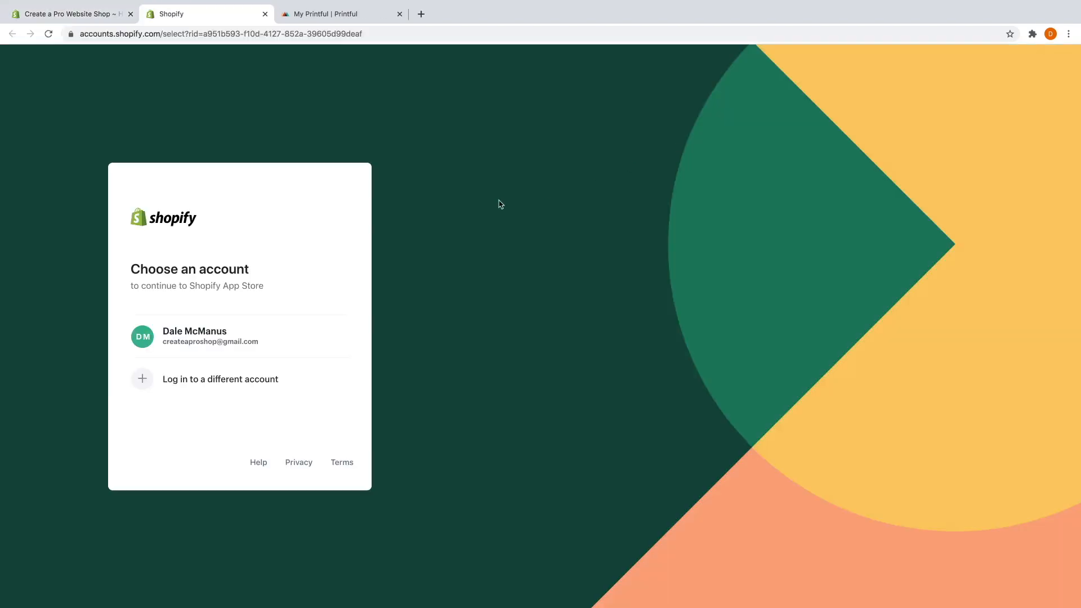
click(298, 347)
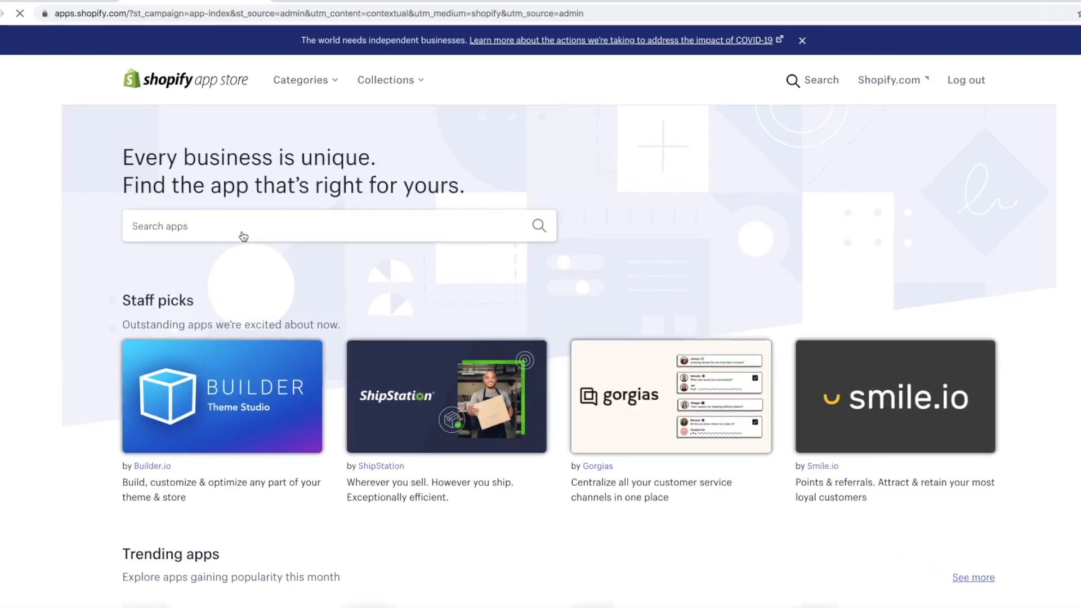
click(247, 227)
text(printful)
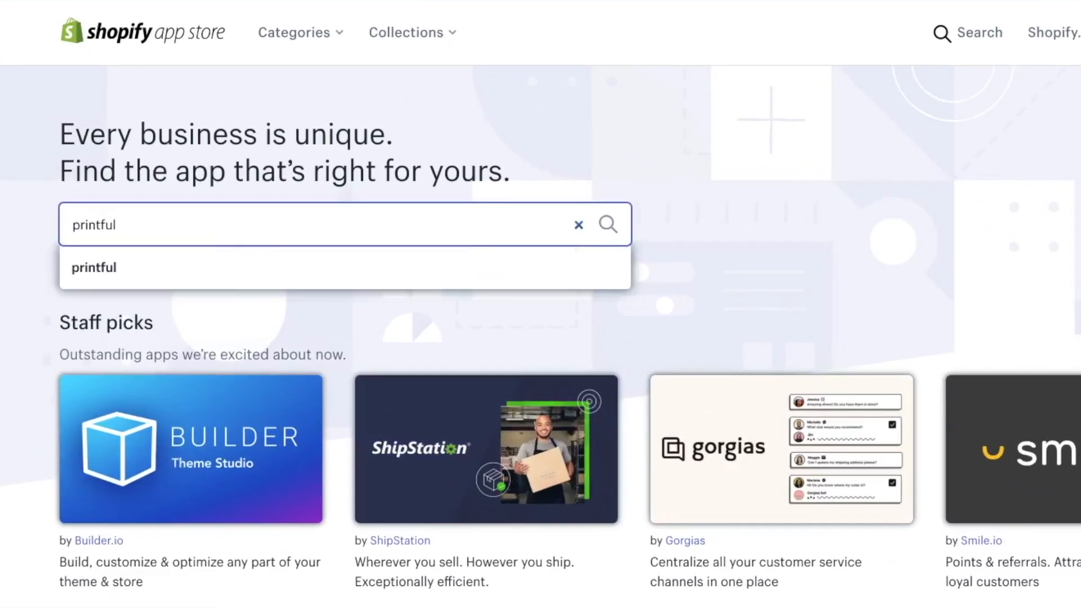
key(Return)
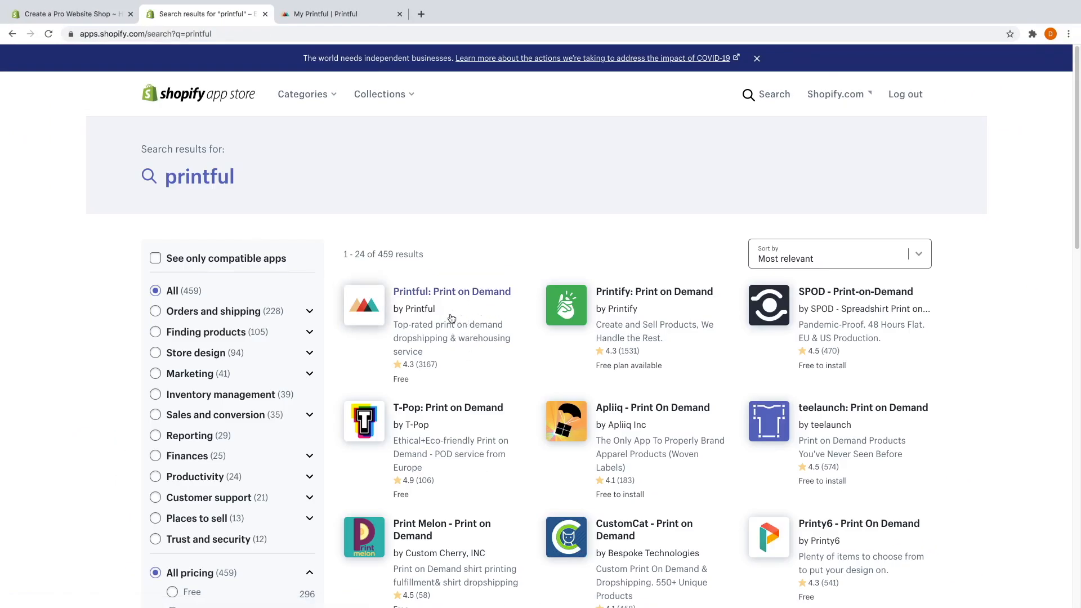
click(445, 294)
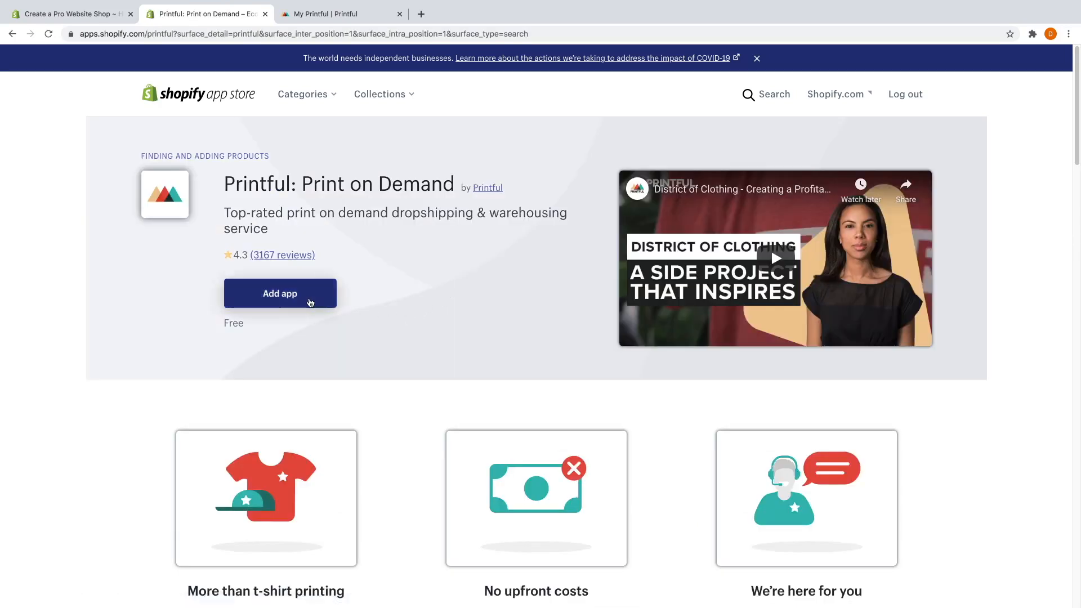
click(308, 298)
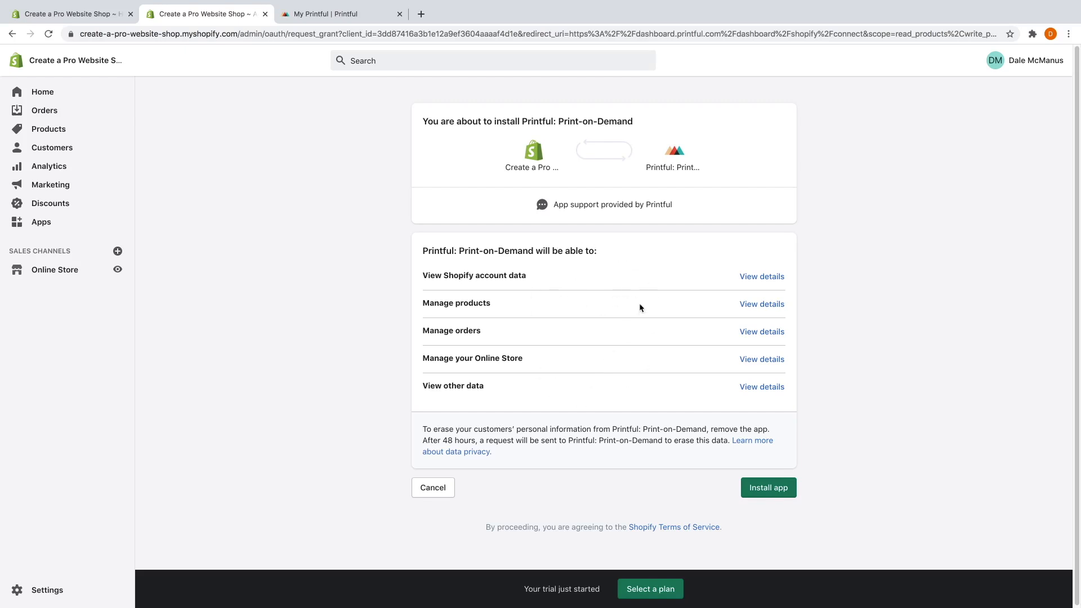
Install Printful, sign in with the existing account's email and password, and connect the store.
click(763, 497)
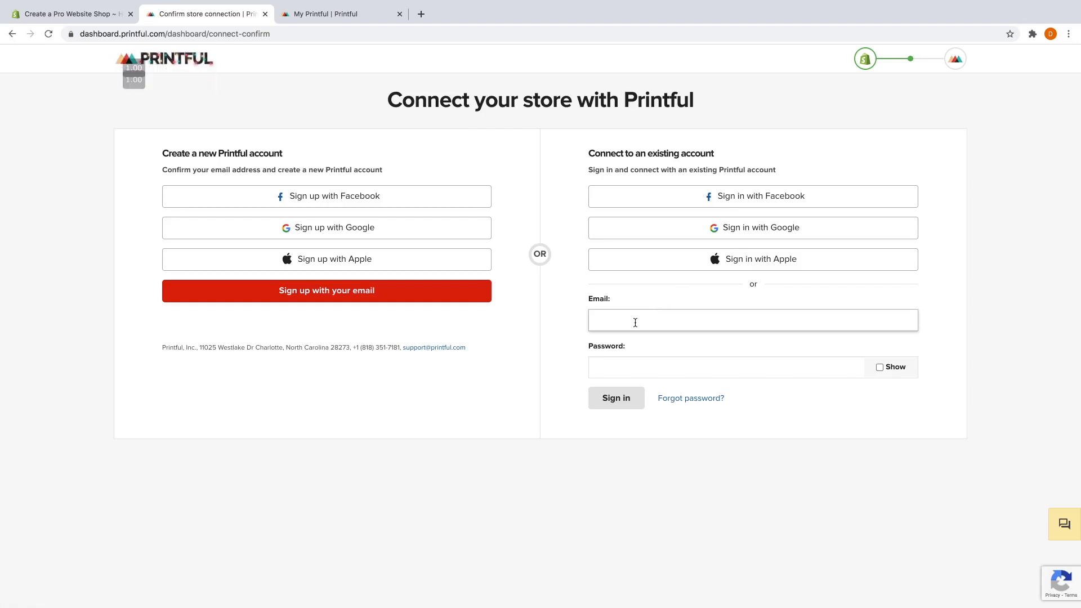
key(Tab)
text(************)
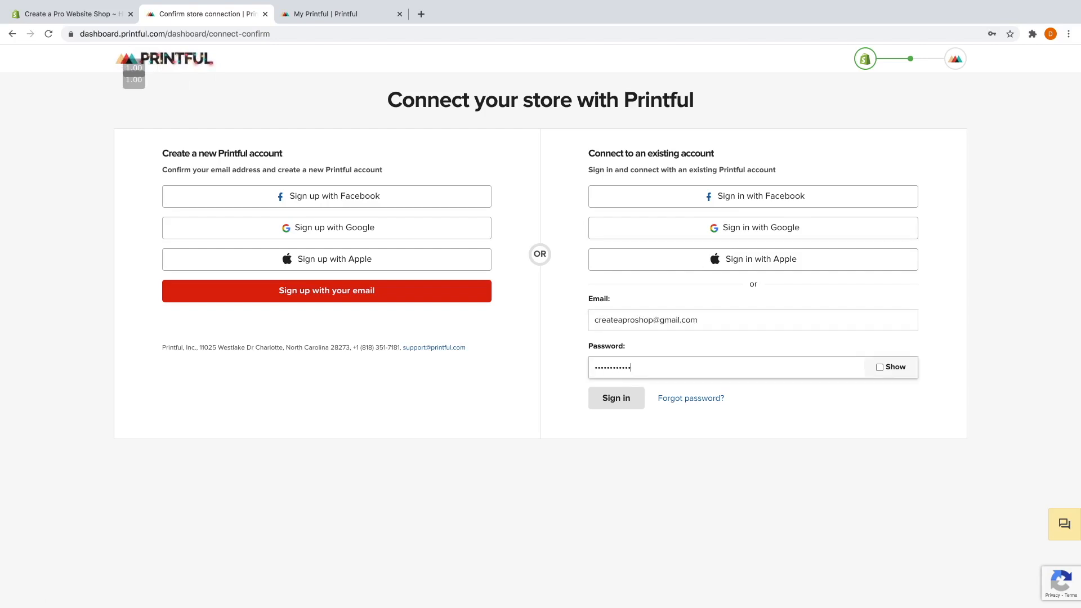
click(627, 404)
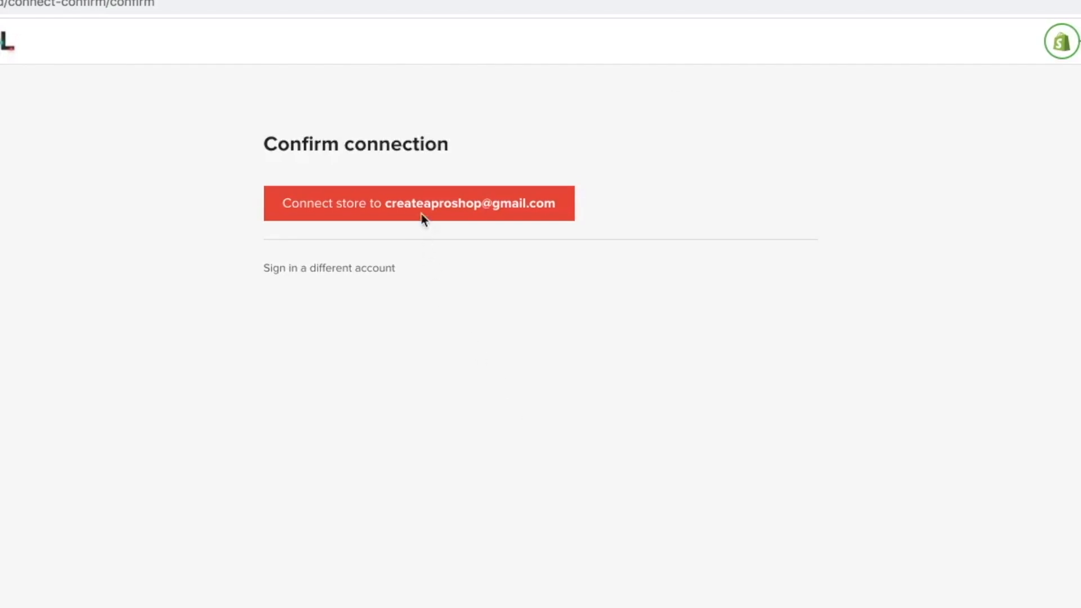
click(414, 208)
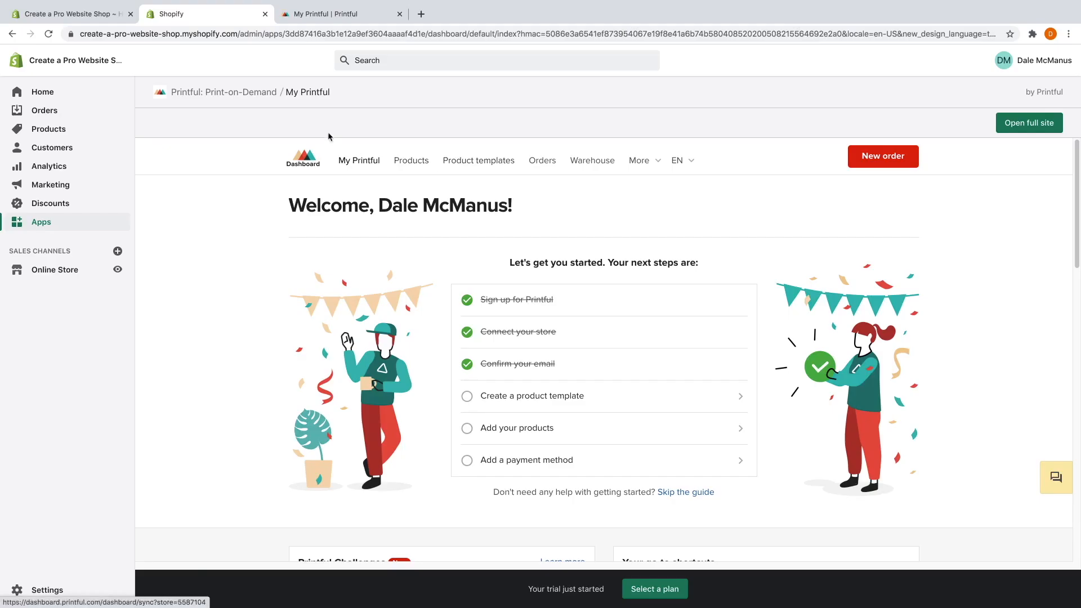
Close the old store admin tab and open Printful's Stores page via Add your products.
click(131, 14)
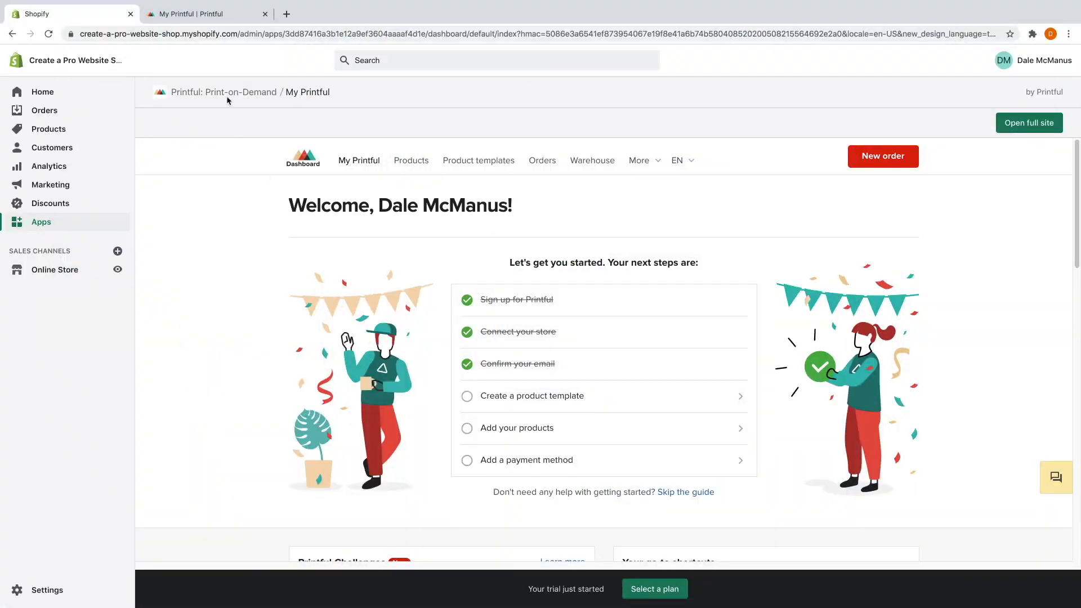
click(204, 18)
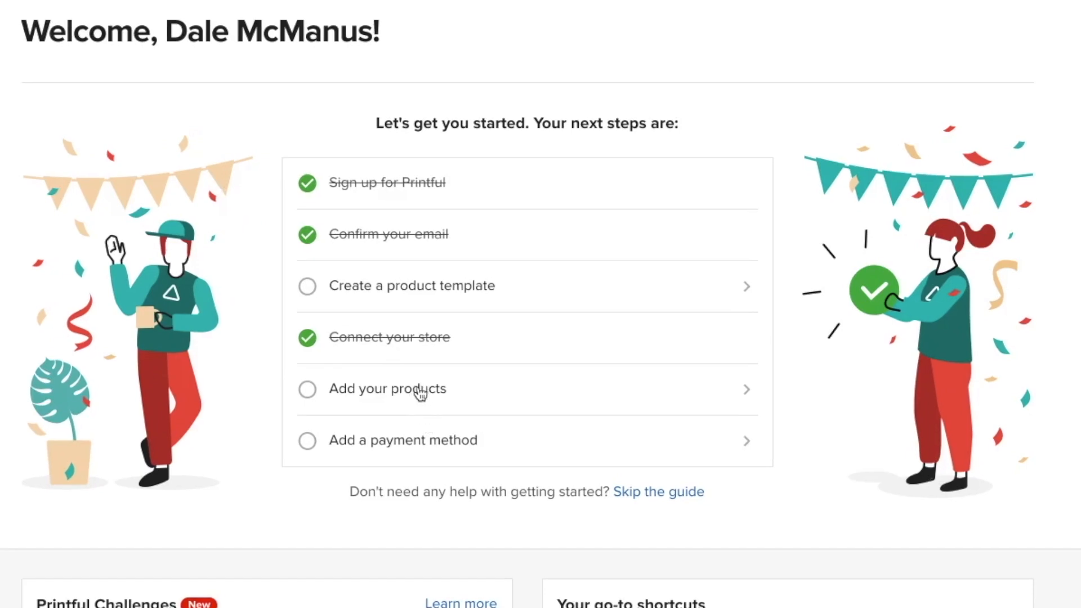
click(419, 393)
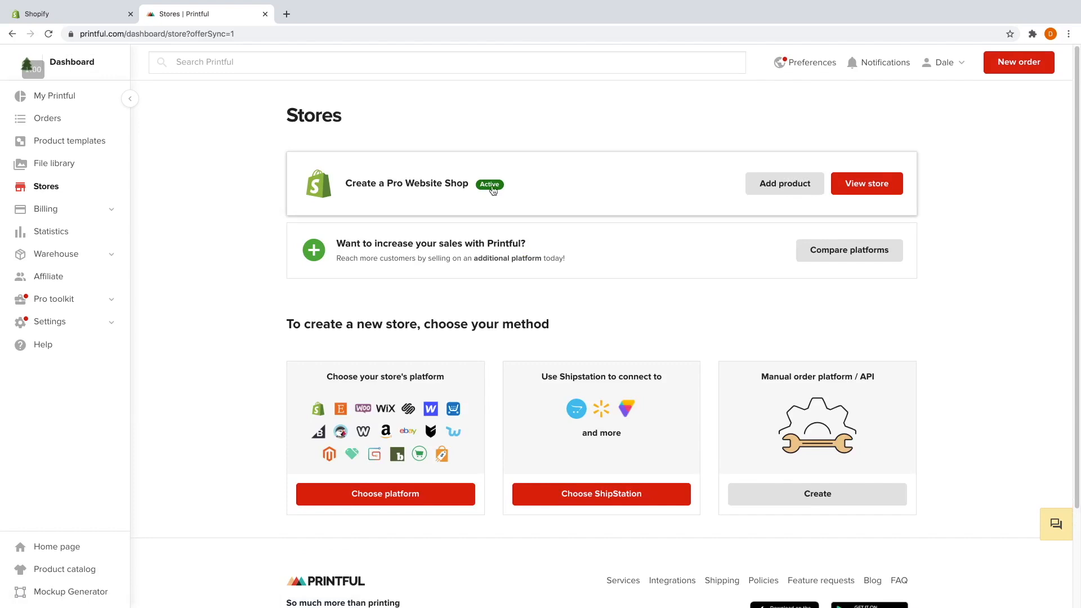
Start a new product for the connected shop and browse to the Men's clothing T-shirts catalogue.
click(766, 186)
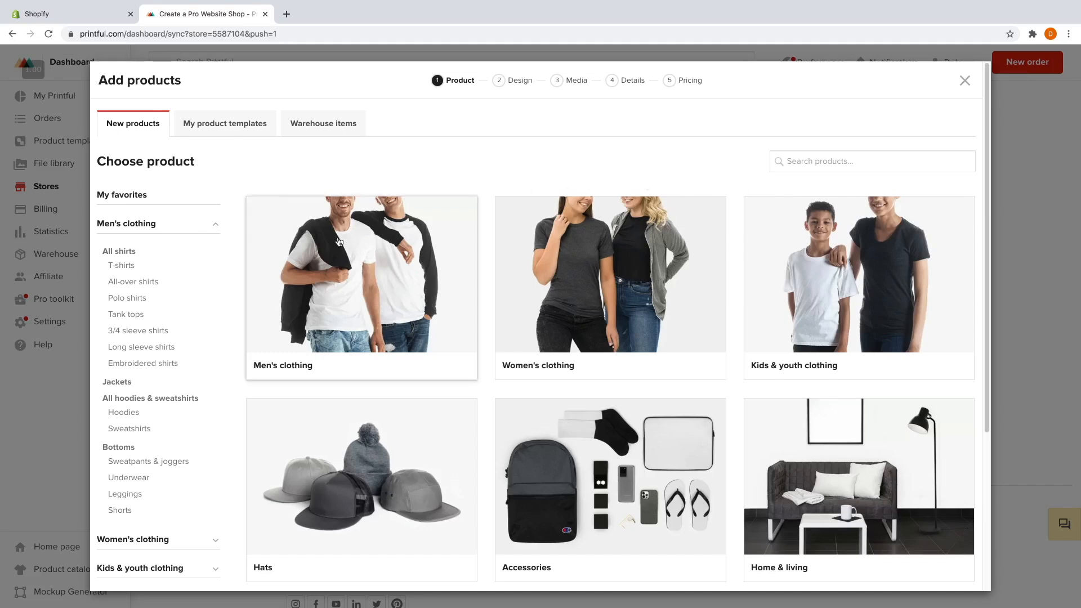
scroll(500, 299, down, 5)
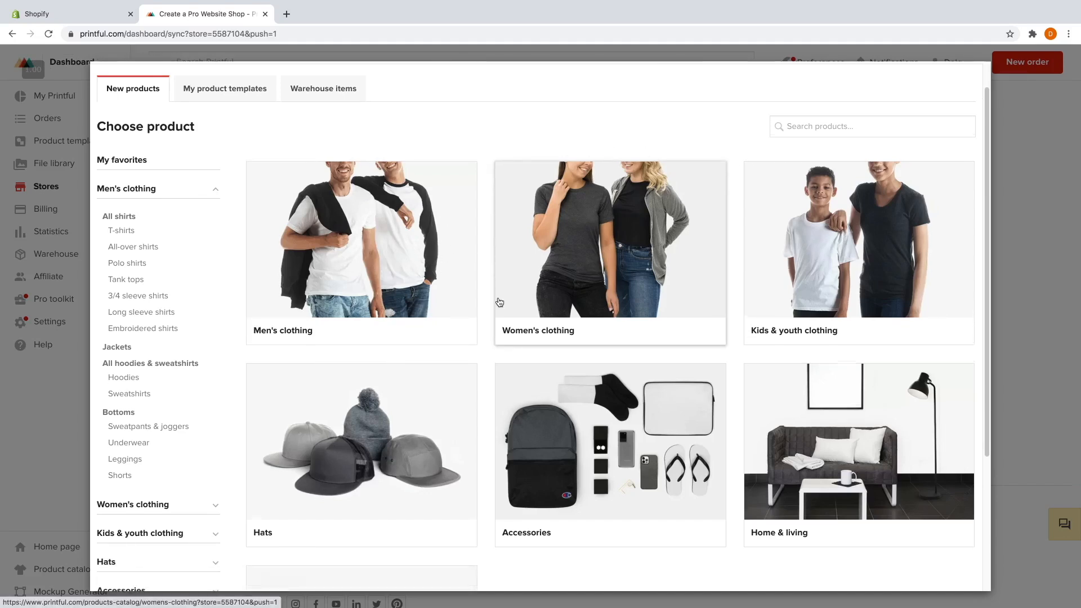
scroll(499, 304, up, 3)
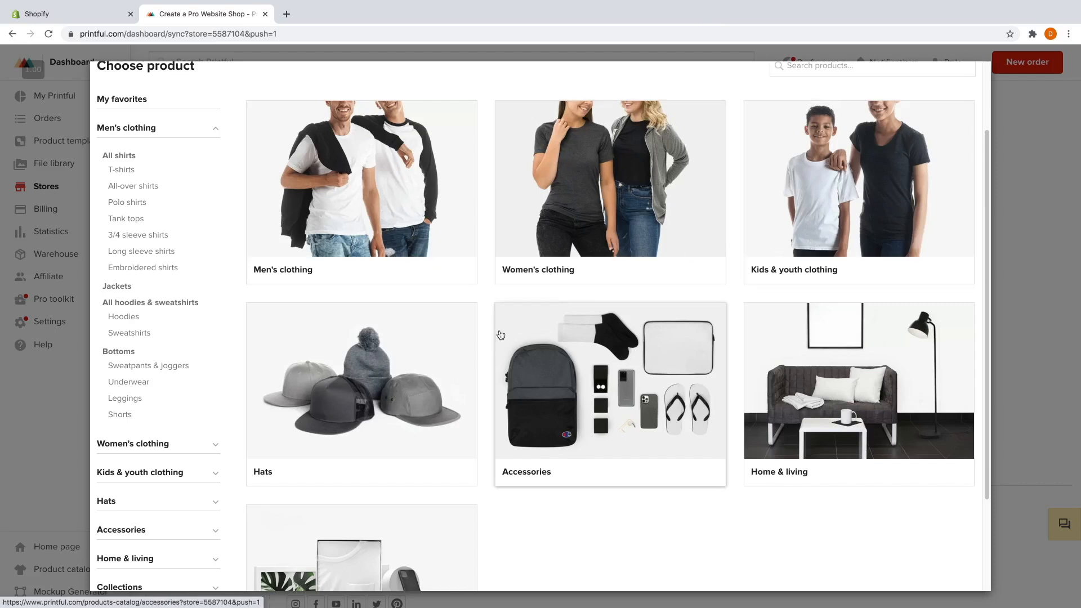
scroll(432, 361, down, 1)
scroll(433, 361, down, 3)
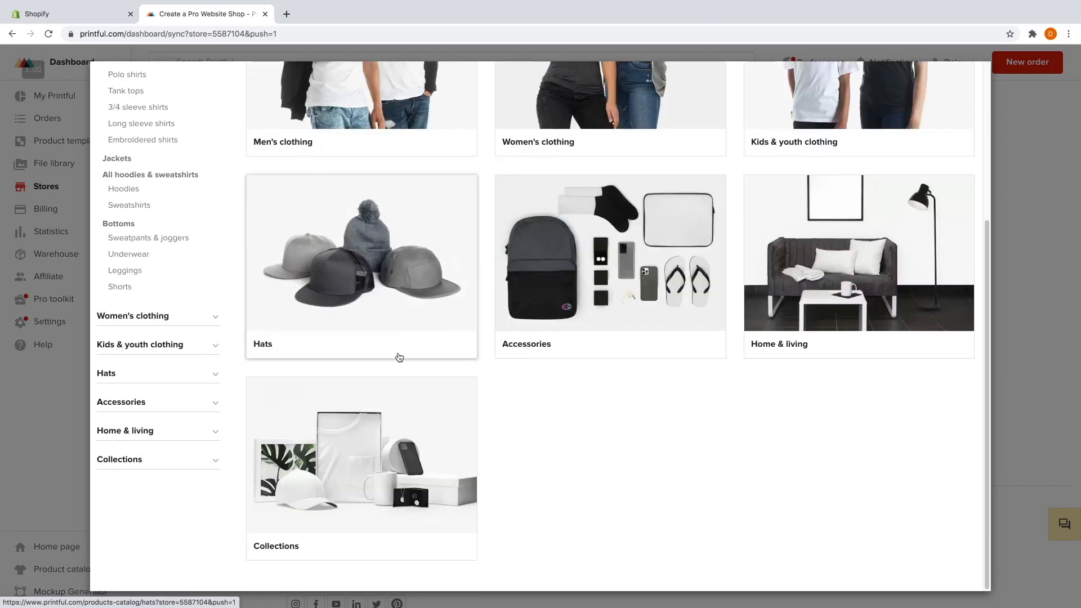
scroll(478, 387, up, 4)
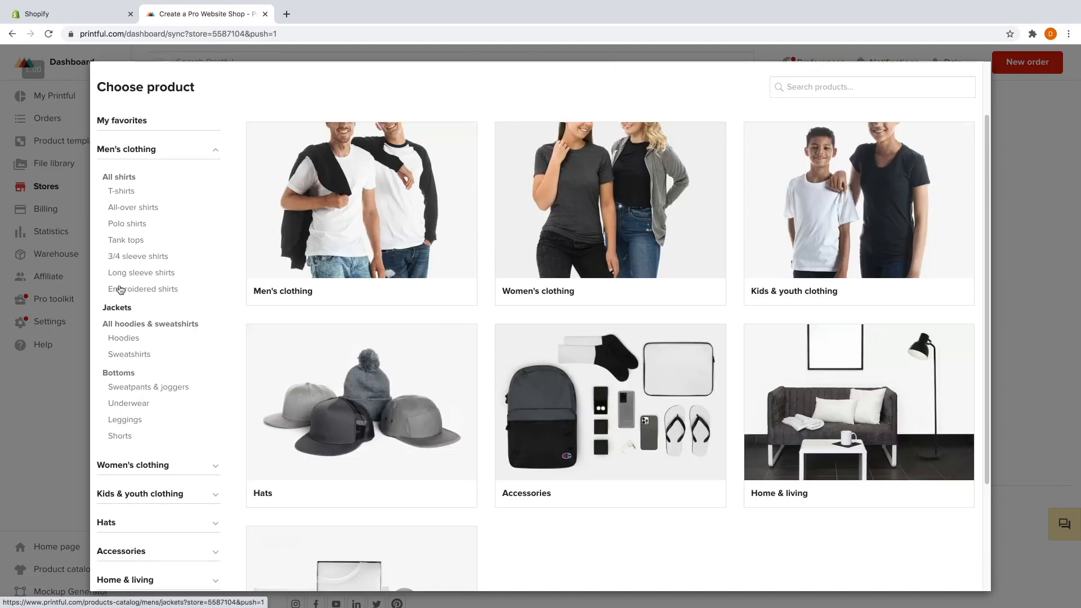
scroll(289, 340, up, 1)
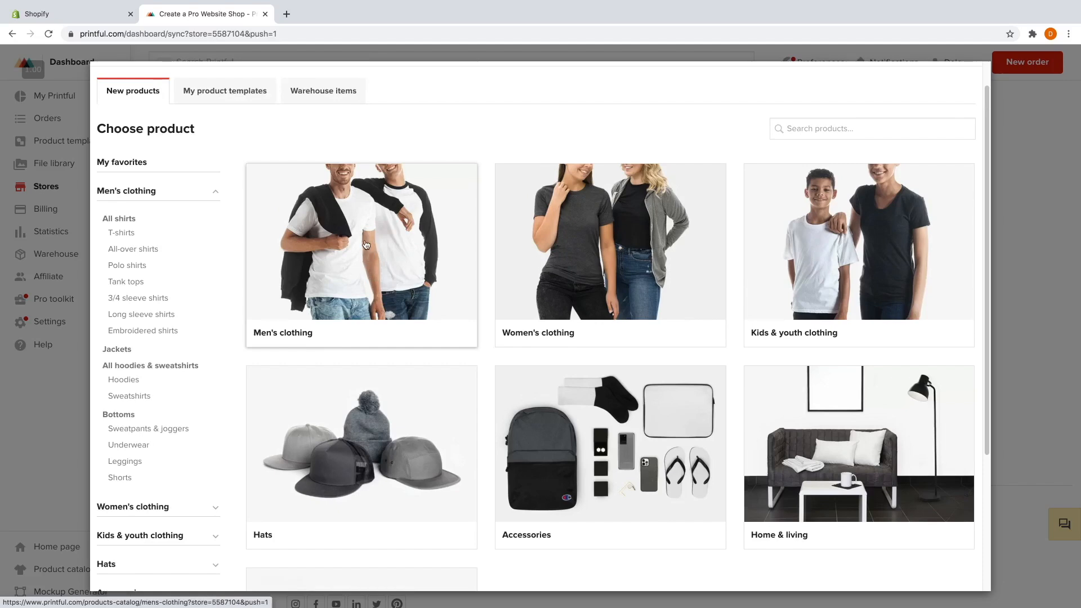
click(366, 244)
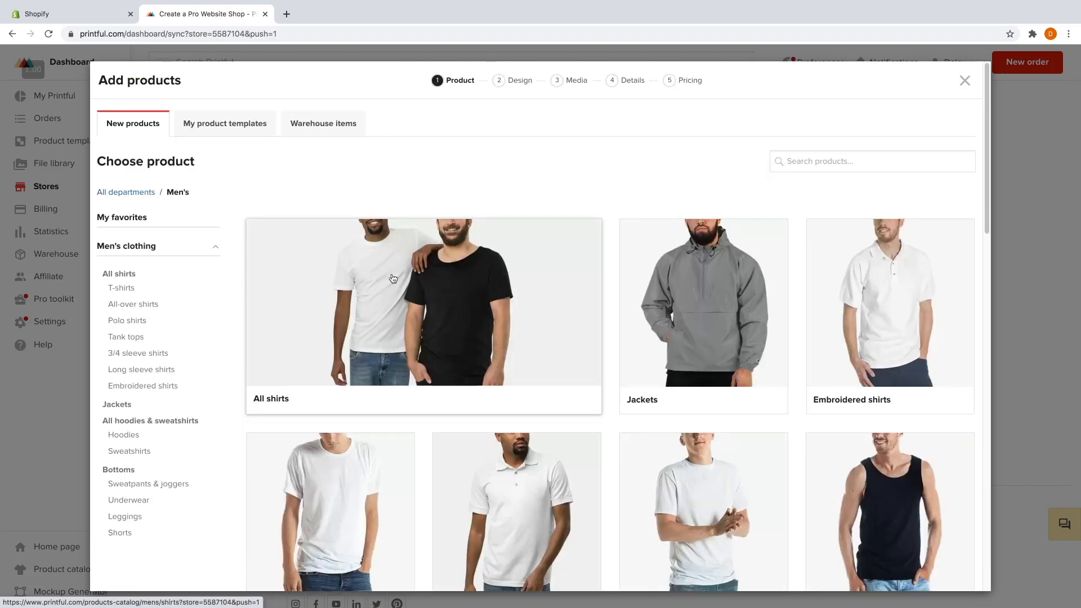
scroll(567, 313, down, 3)
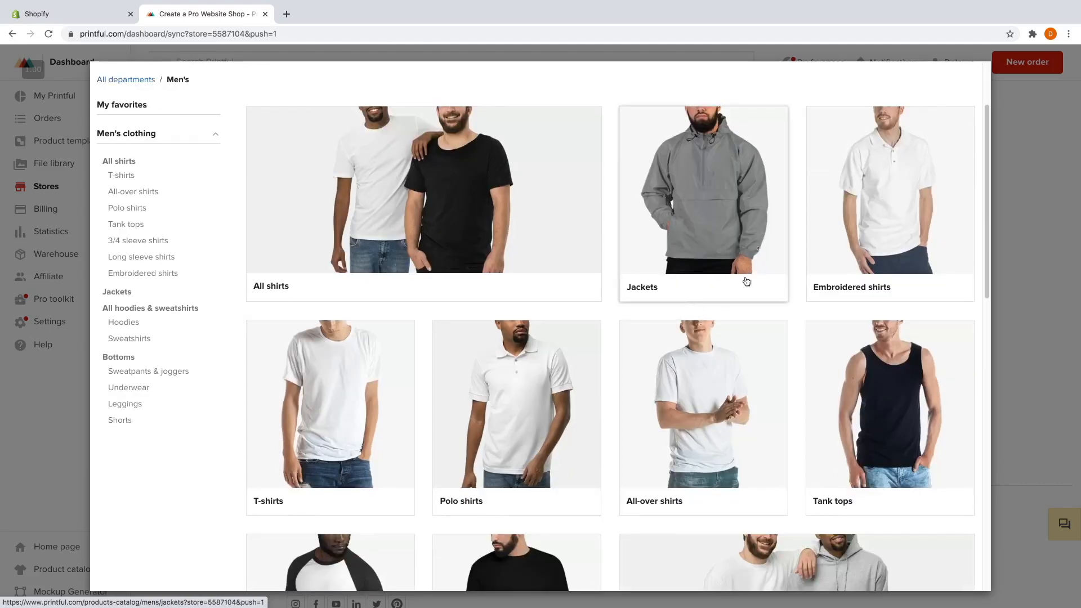
scroll(834, 322, down, 1)
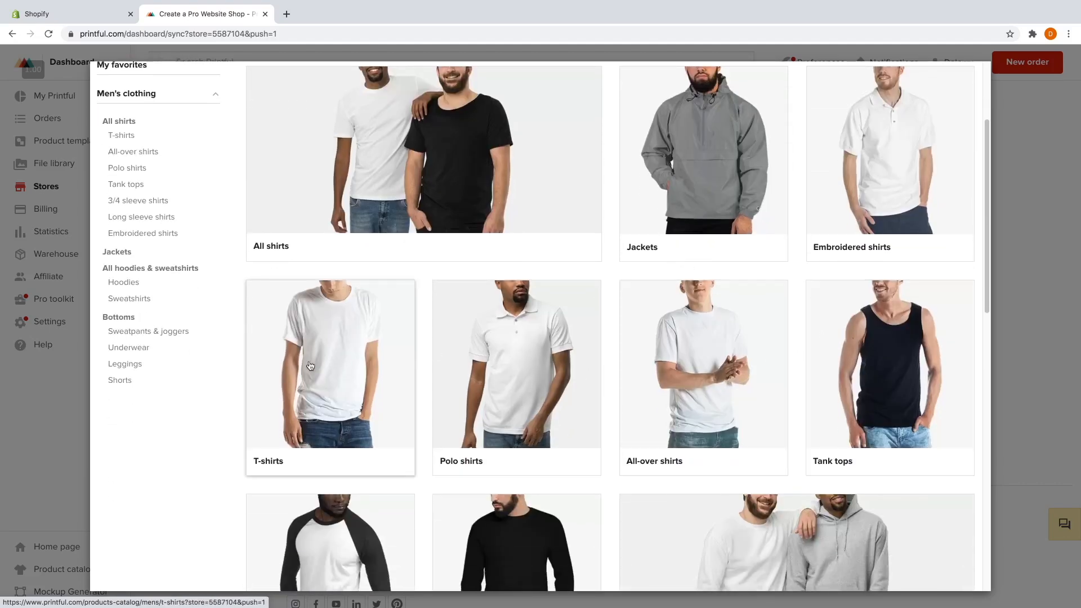
click(348, 354)
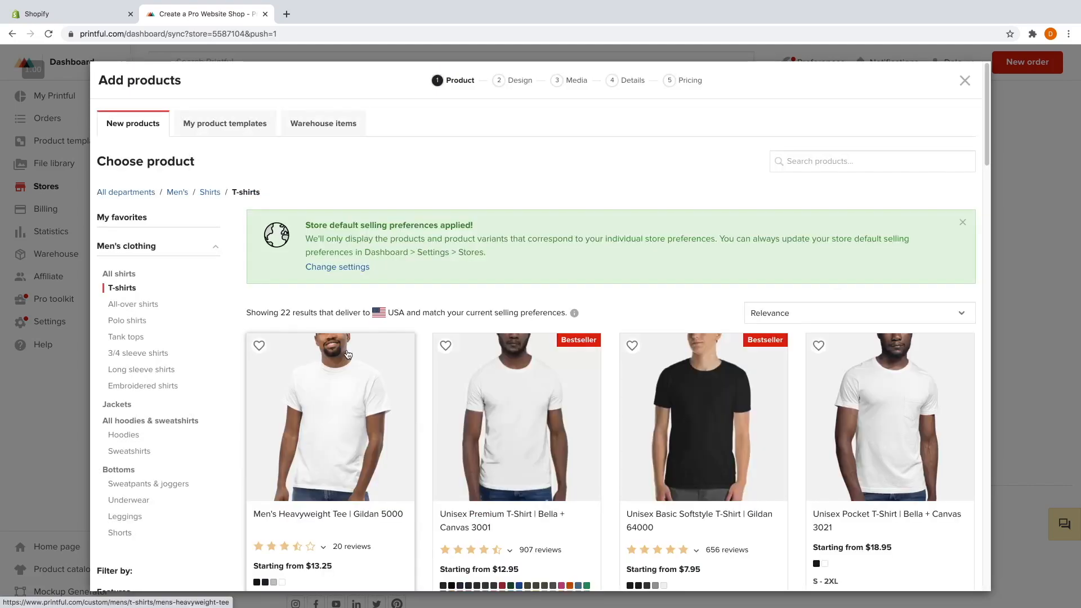
scroll(459, 292, down, 3)
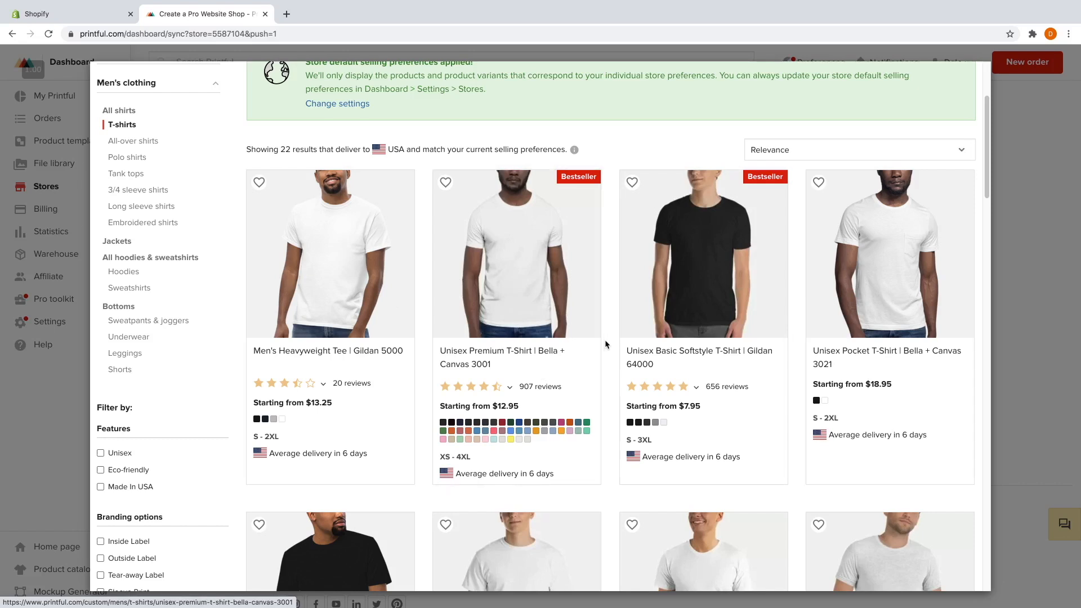
Choose the Unisex Premium T-Shirt Bella + Canvas 3001 and add White alongside Black.
click(506, 285)
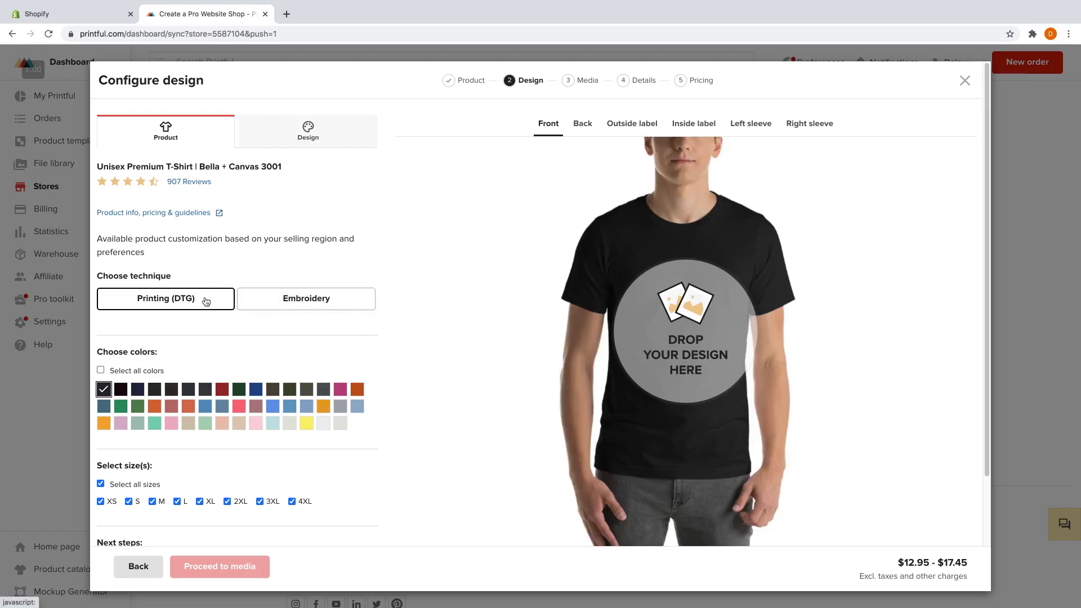
scroll(225, 358, down, 1)
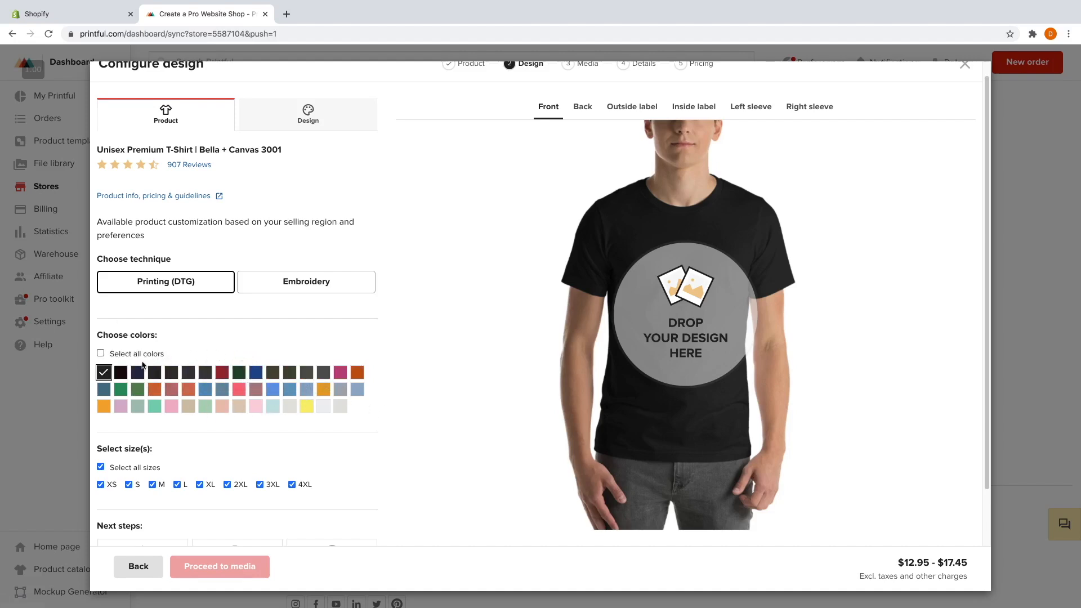
click(340, 408)
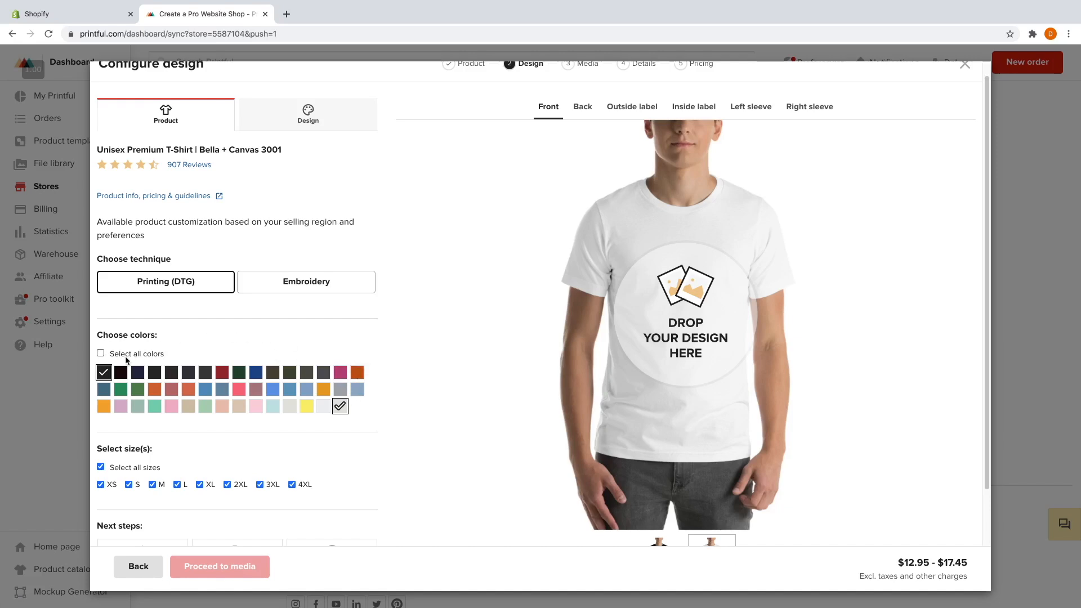
scroll(126, 360, down, 5)
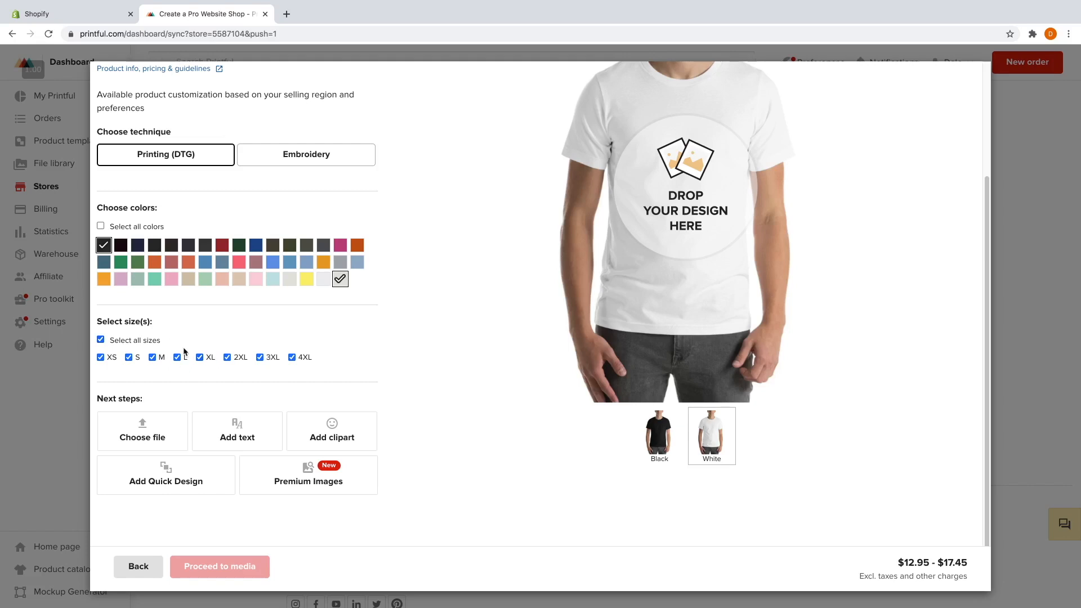
Limit the sizes to XS, S, M, L, XL and 2XL.
click(101, 339)
click(101, 358)
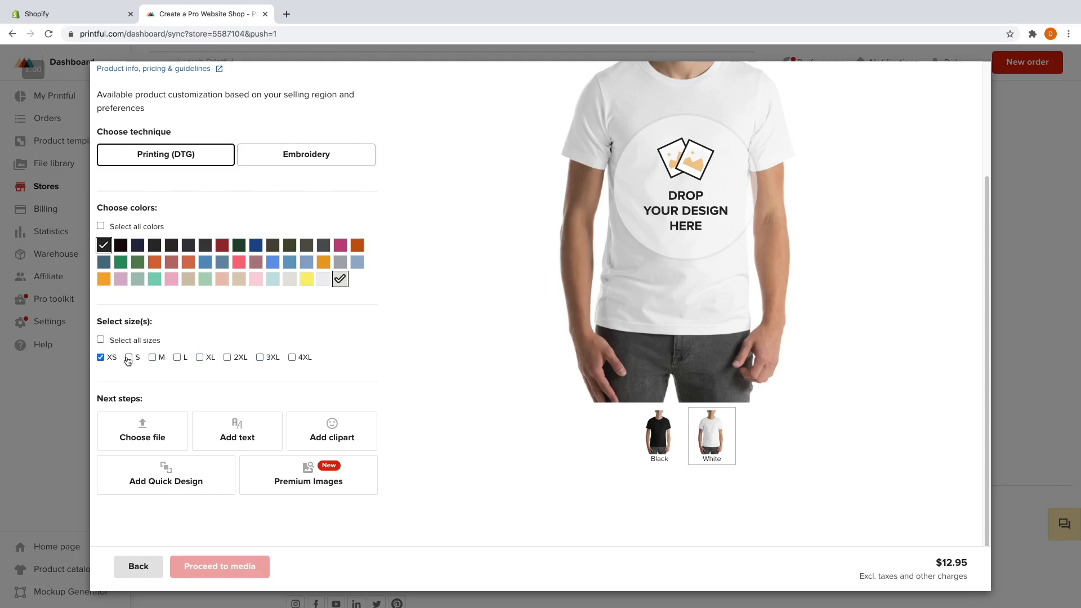
click(128, 358)
click(153, 358)
click(177, 358)
click(200, 358)
click(227, 358)
scroll(476, 366, up, 3)
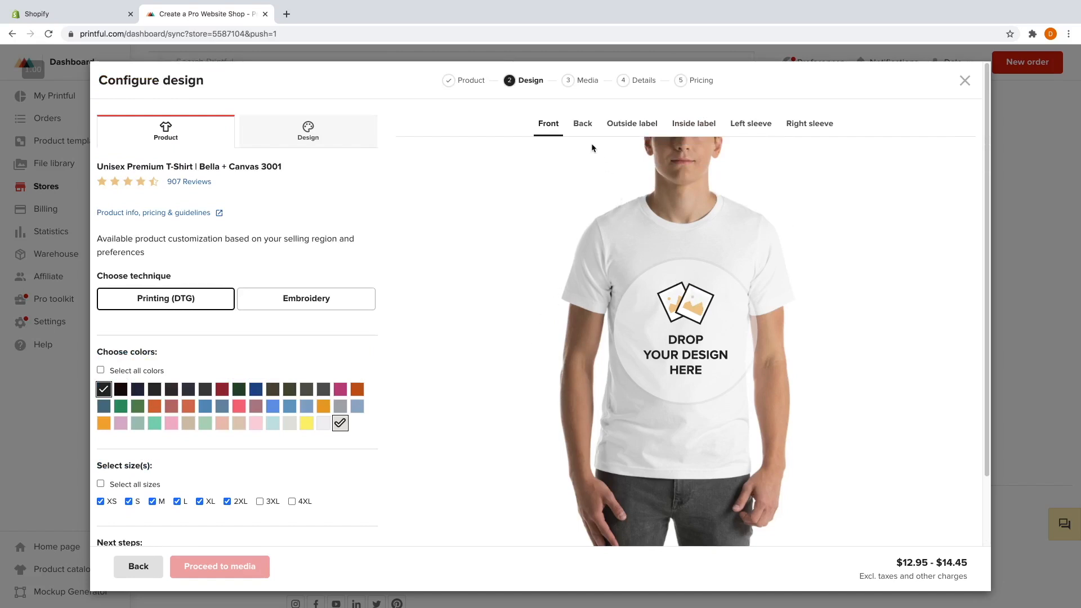
Preview the back, label and sleeve print areas, then open the front design's file library.
click(584, 126)
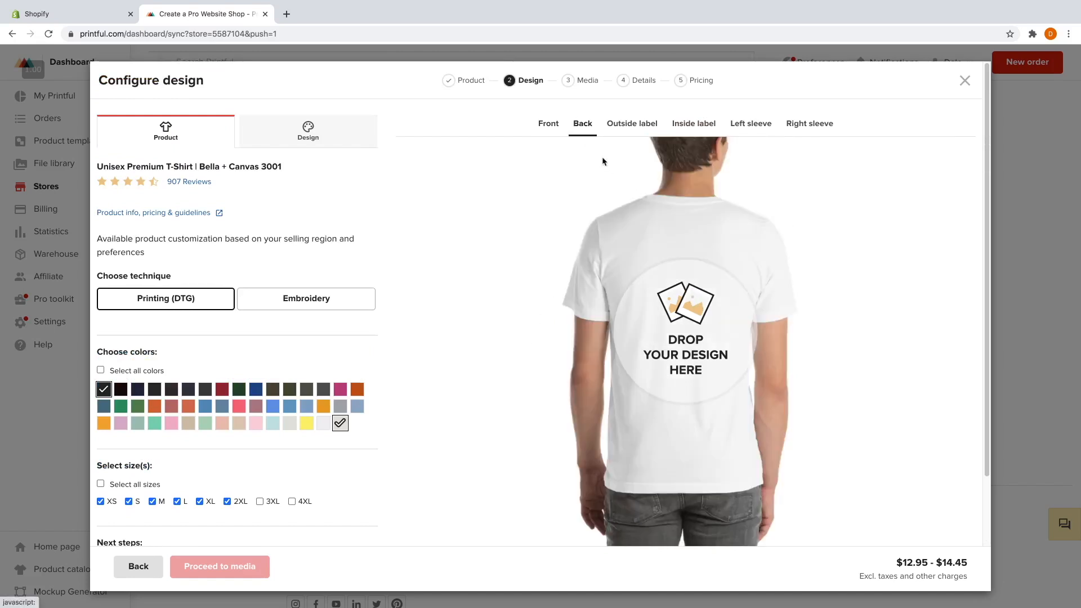
click(643, 127)
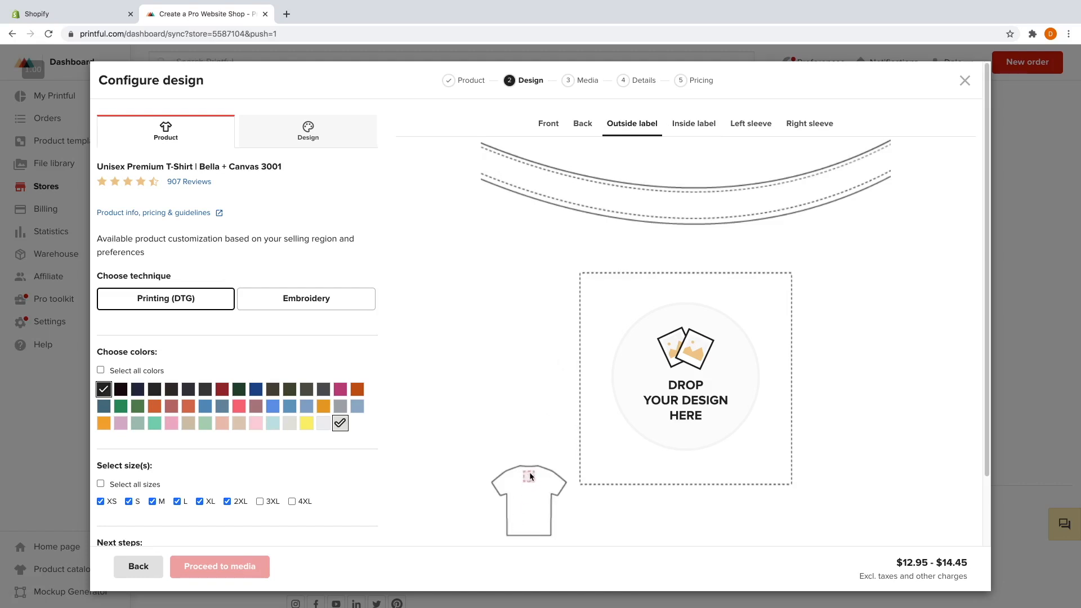
click(706, 125)
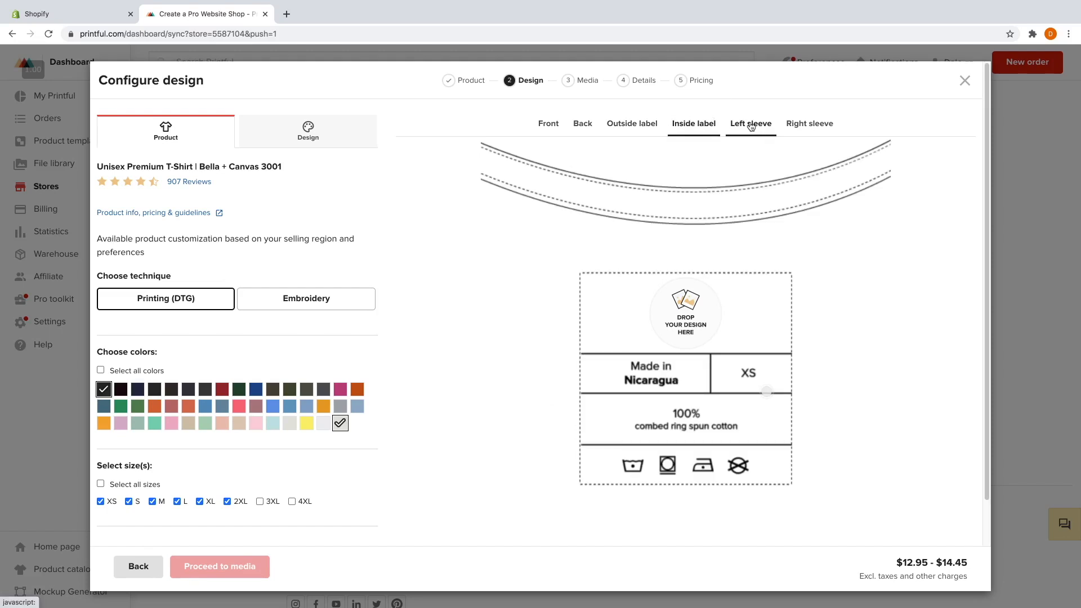
click(751, 126)
click(800, 125)
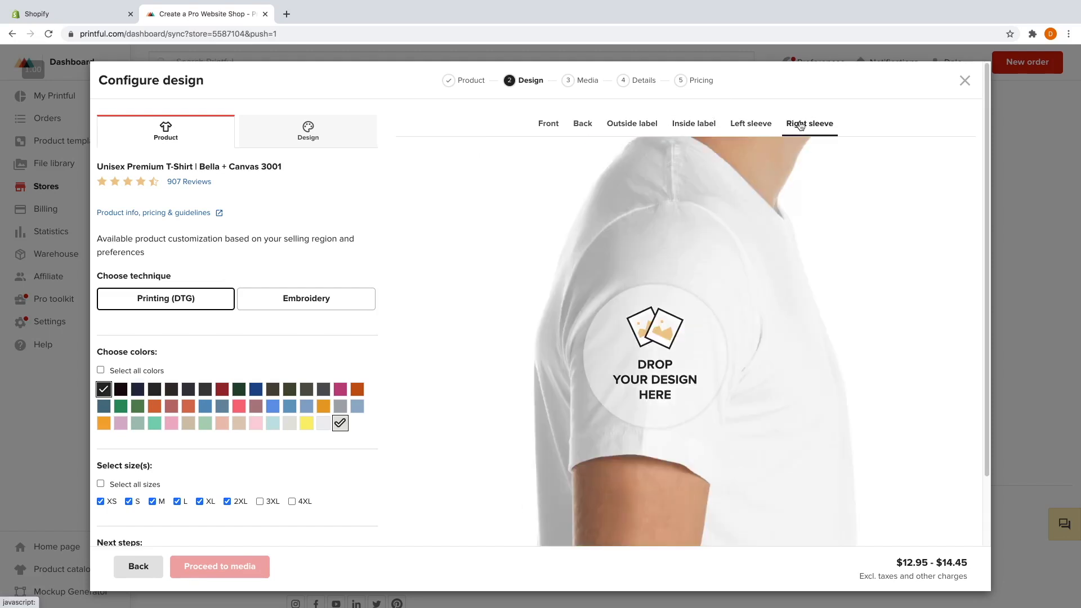
click(558, 128)
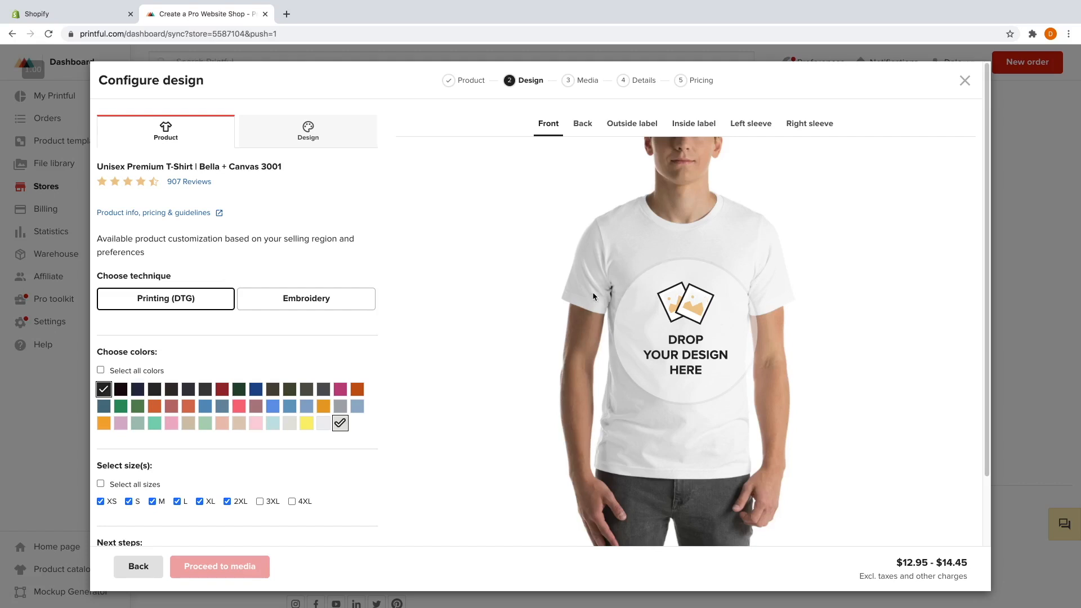
click(694, 345)
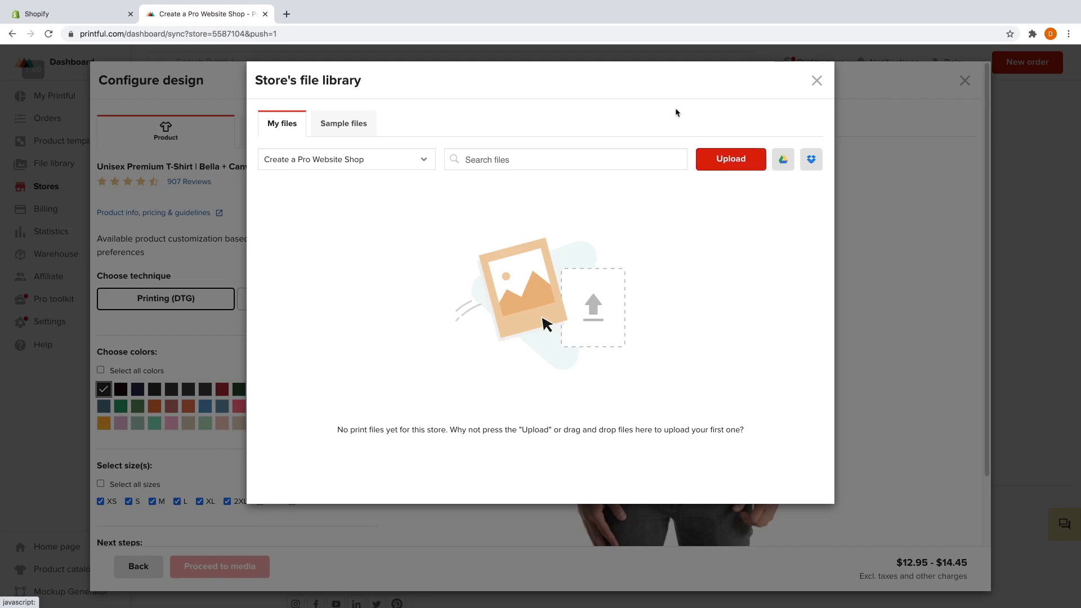
Open a new blank browser tab beside the Printful store tab.
click(287, 14)
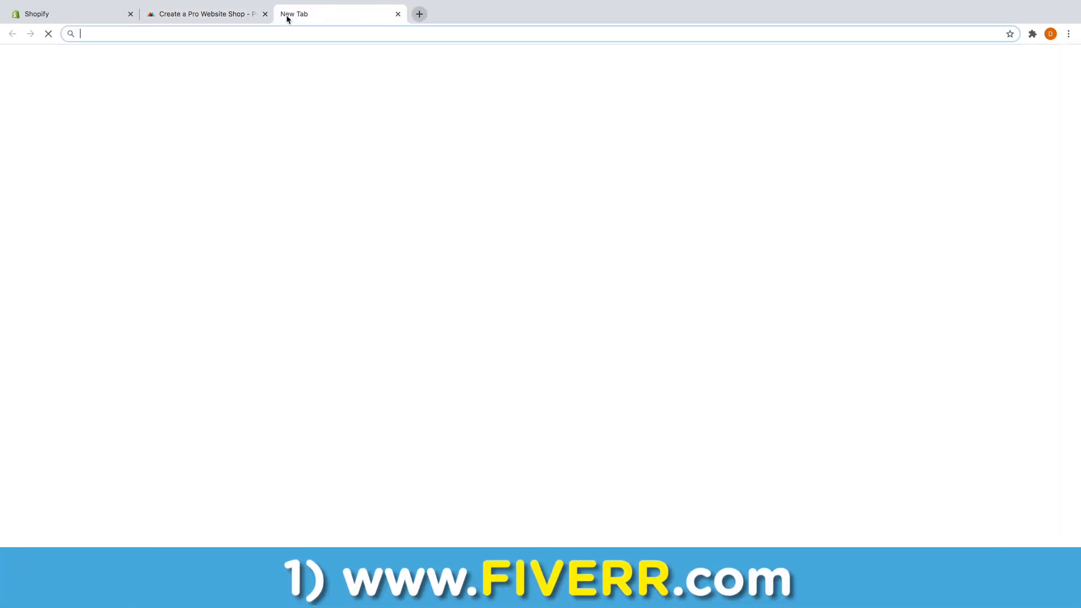
Go to fiverr.com and search for 't shirt design' gigs.
text(fiverr.com)
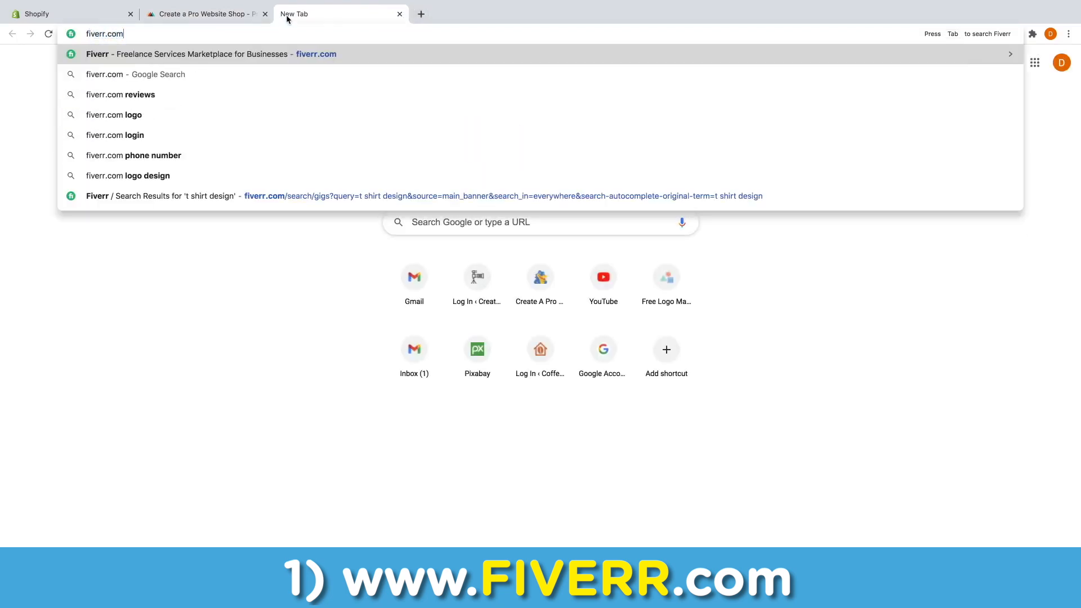
key(Return)
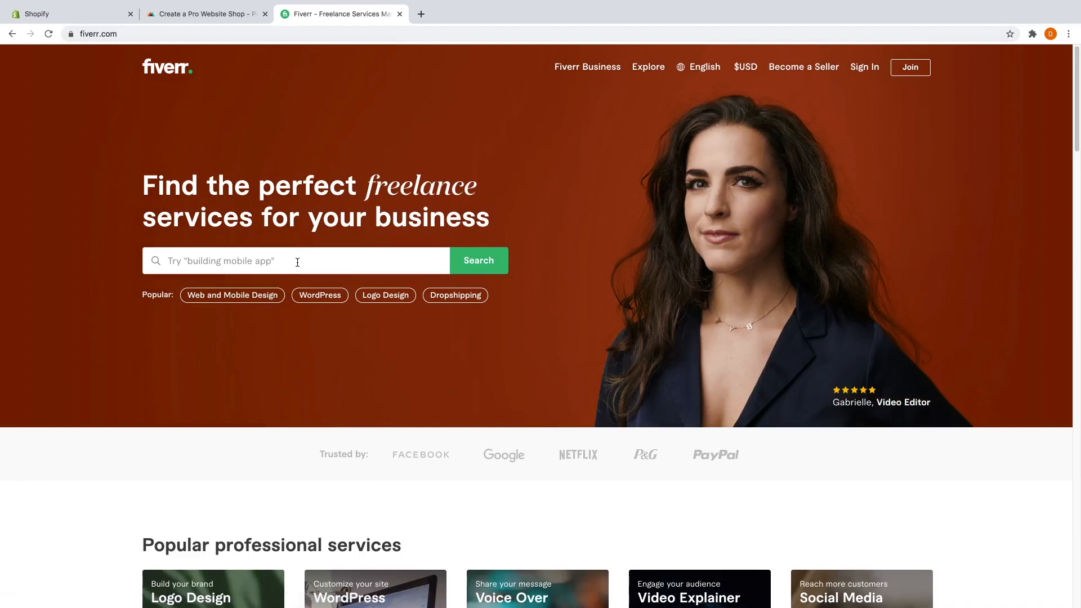
click(317, 258)
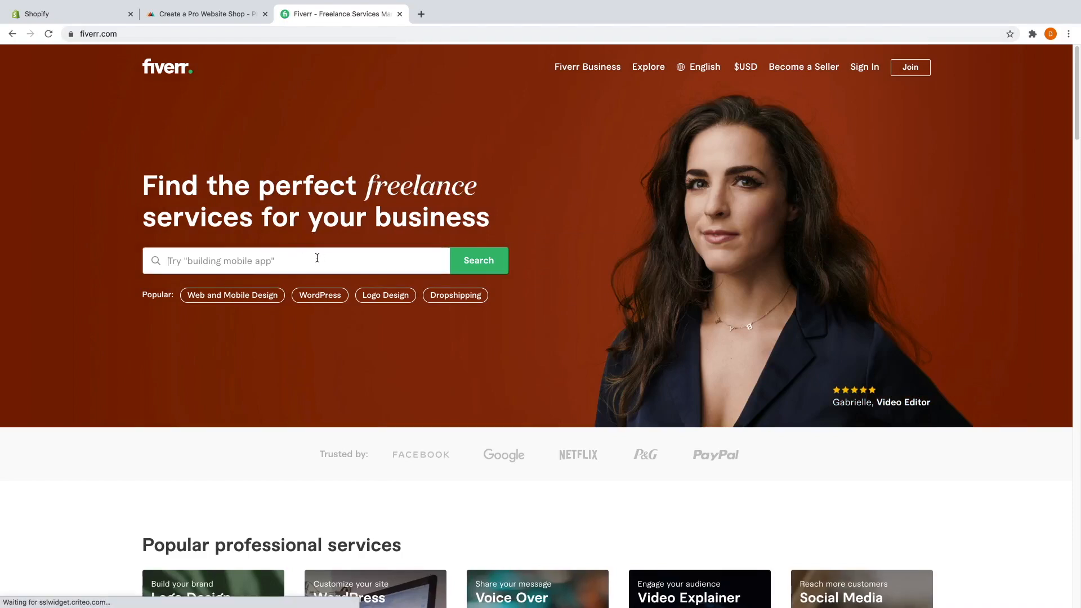
text(t shirt design)
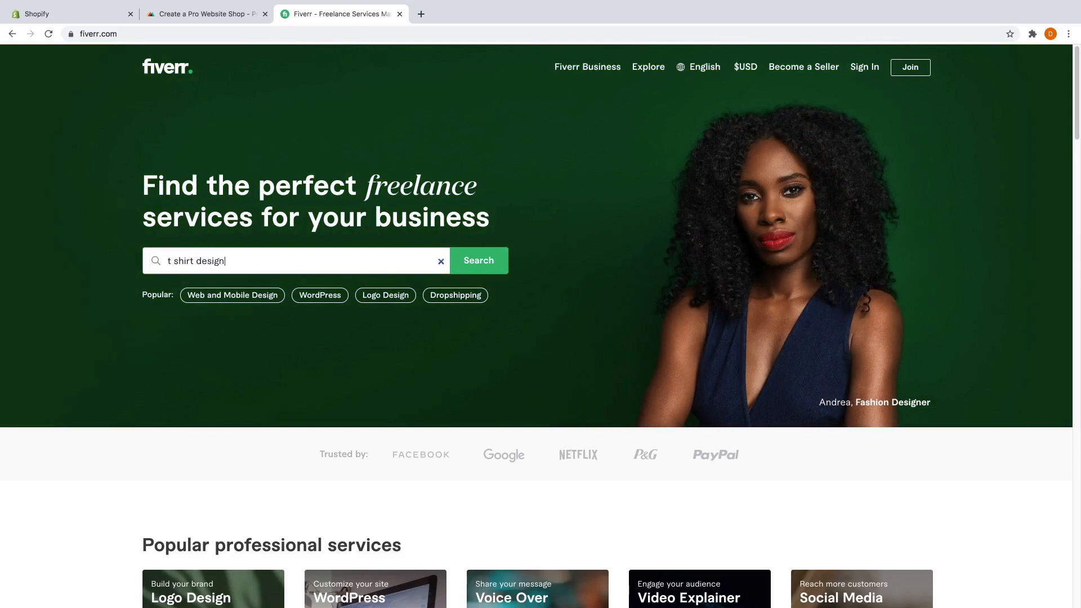
key(Return)
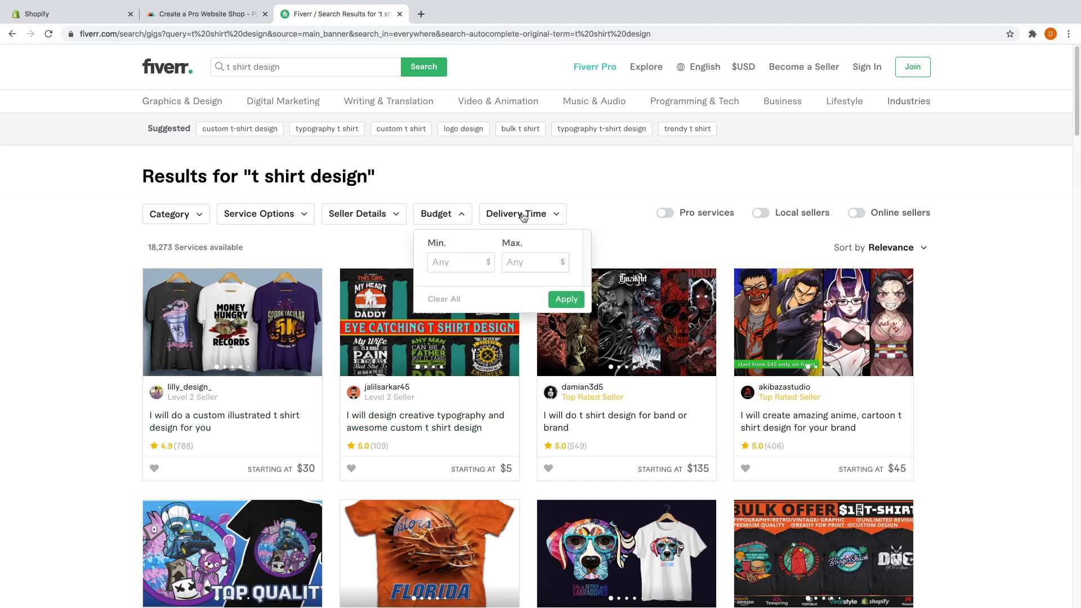
Close the Budget filter and scroll through the t-shirt design gig results.
click(598, 212)
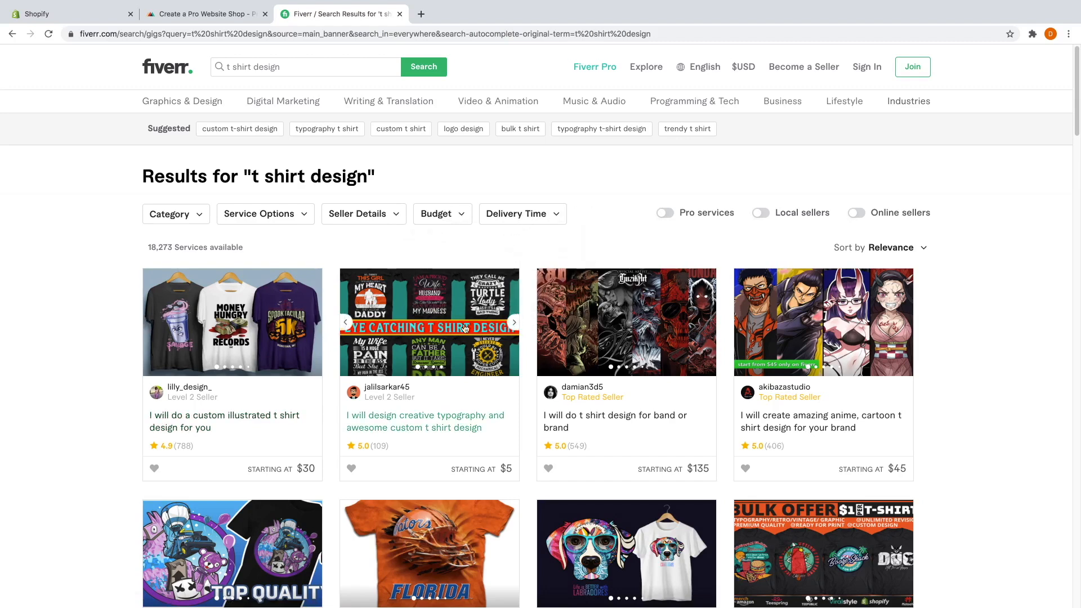
scroll(331, 382, down, 3)
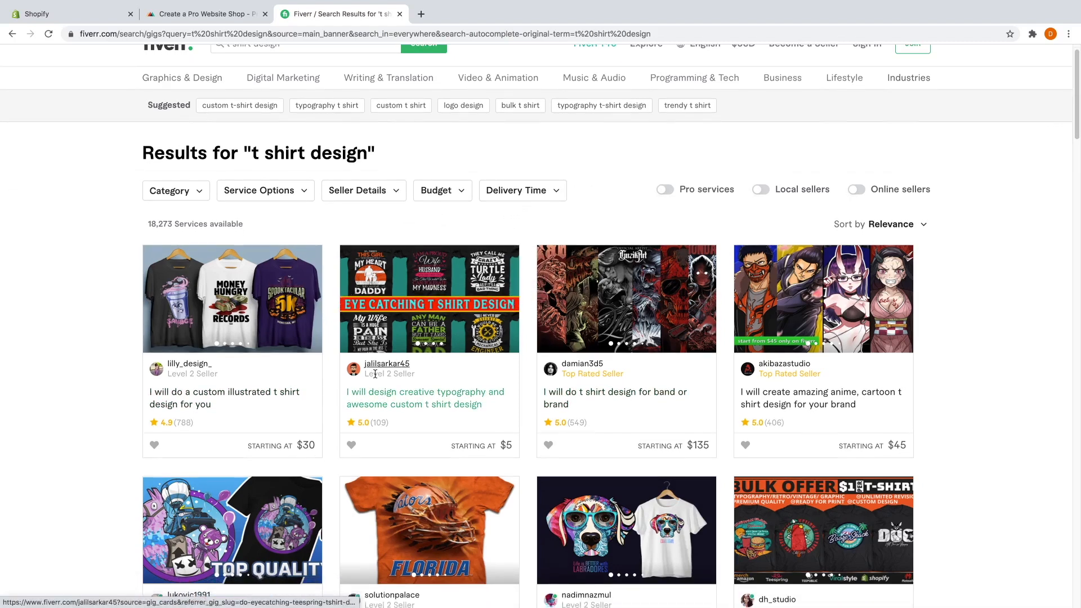
scroll(321, 338, down, 1)
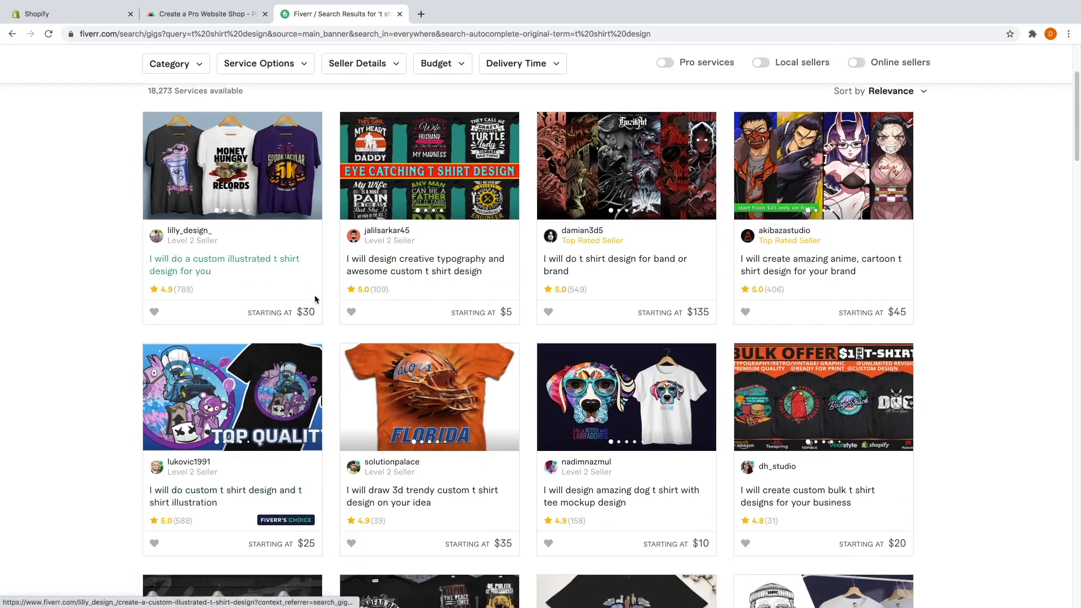
mouse_move(303, 528)
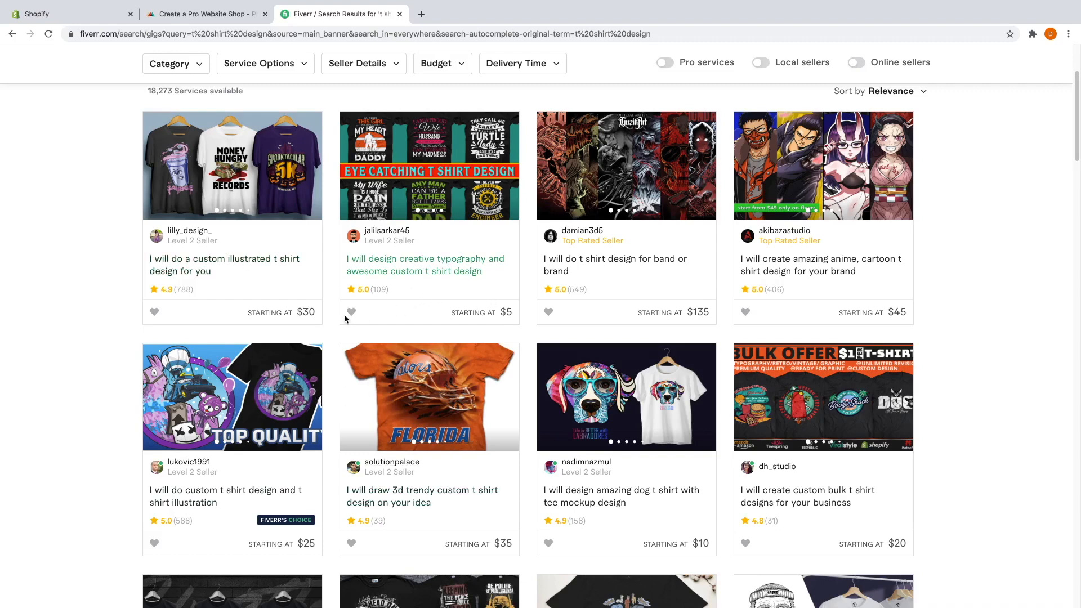
scroll(346, 320, up, 2)
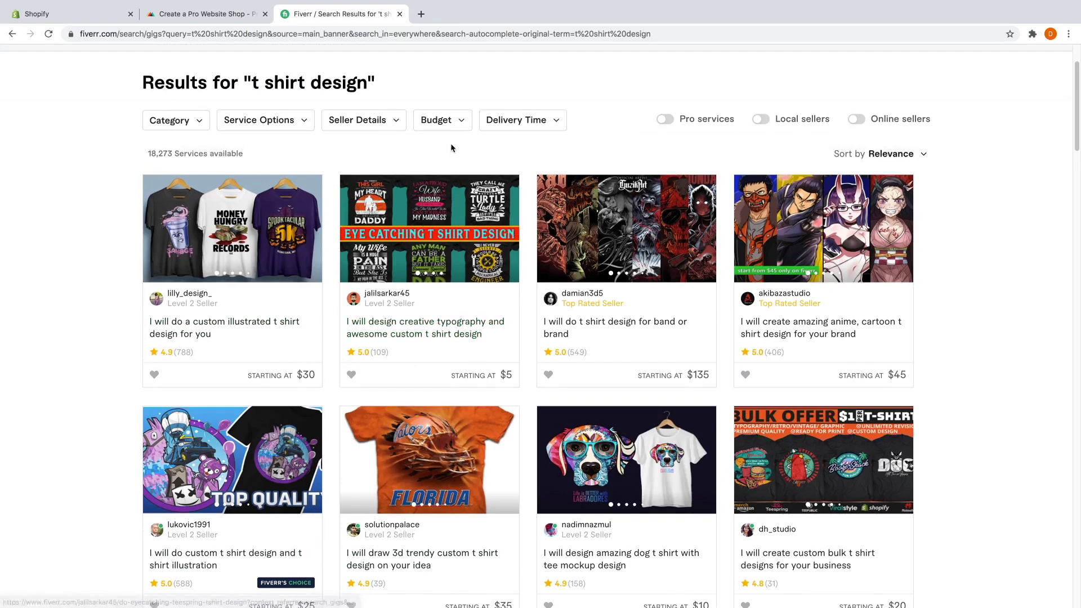
click(421, 13)
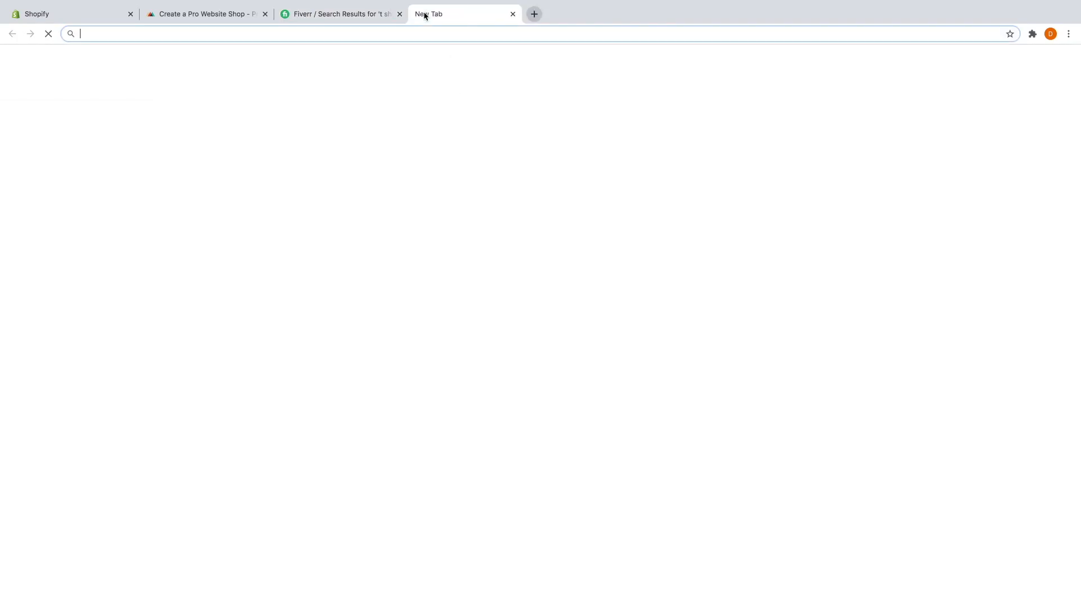
Load canva.com and start a blank T-Shirt design from the Prints design types.
text(can)
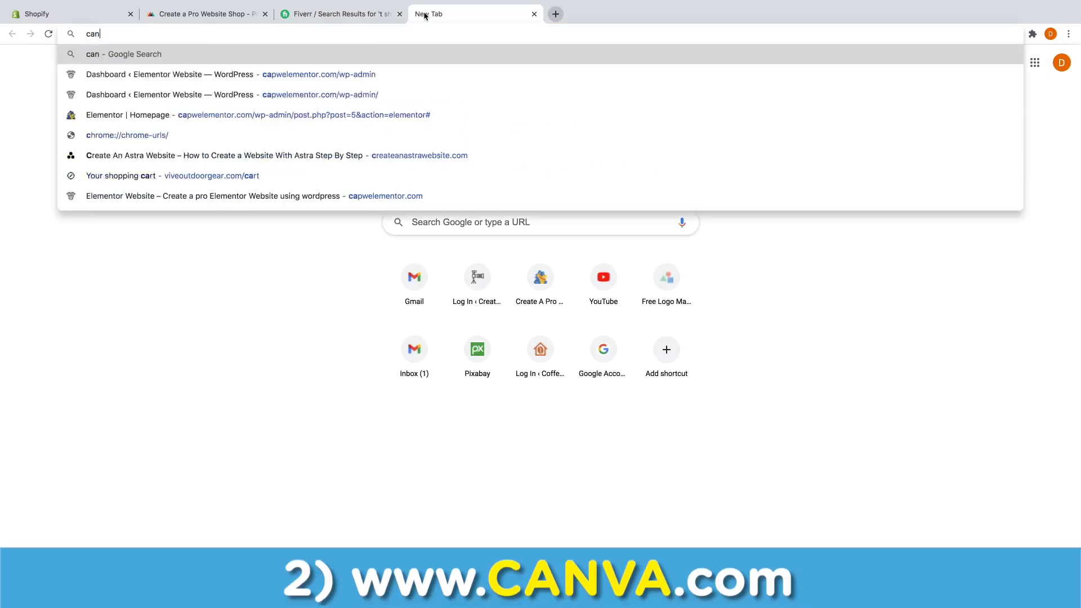
text(va.com)
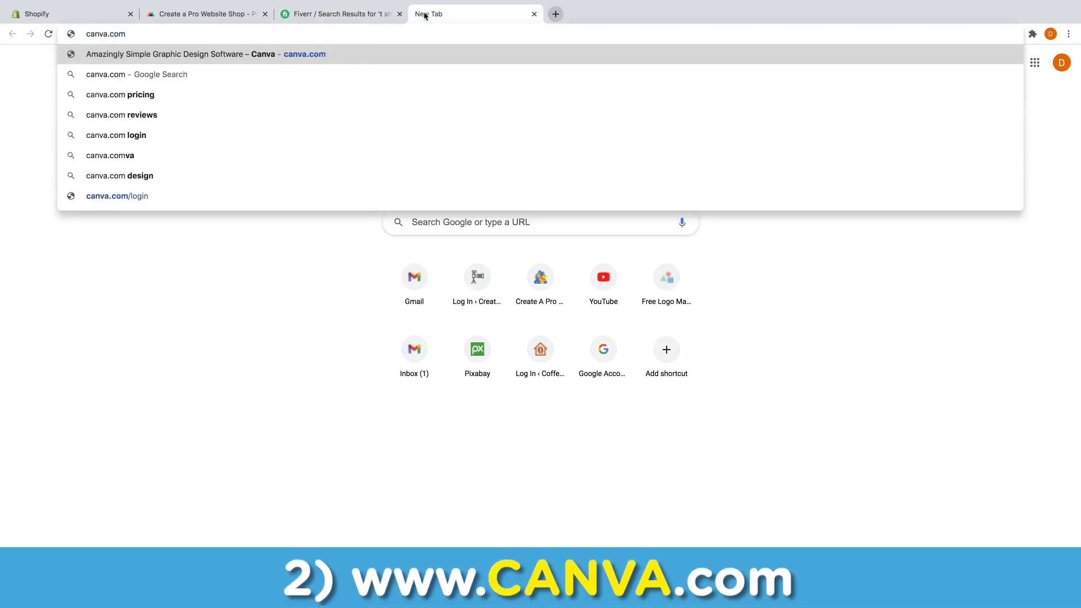
key(Return)
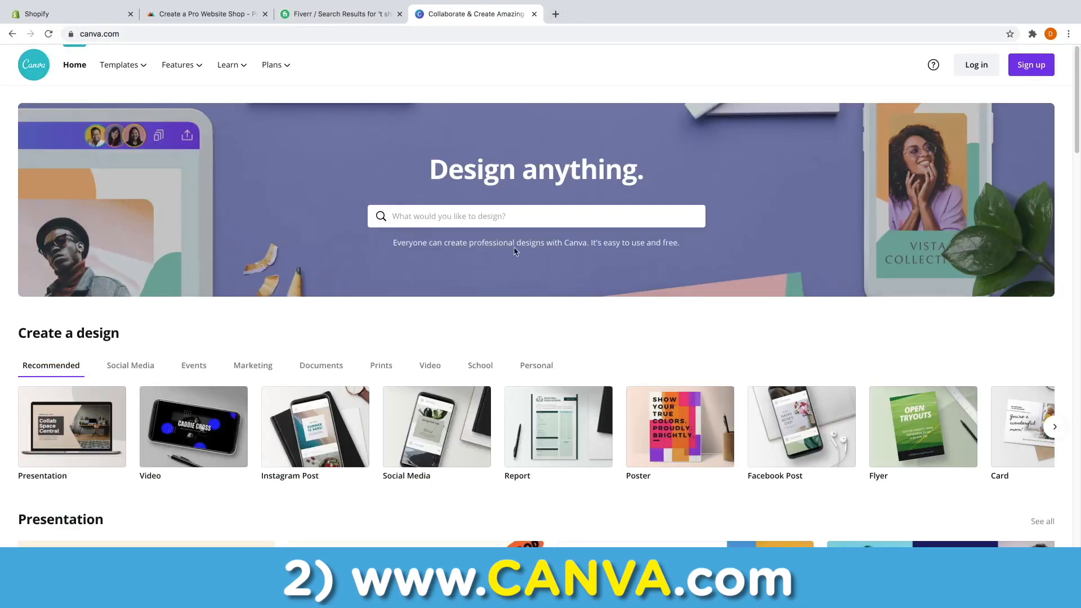
scroll(589, 355, down, 3)
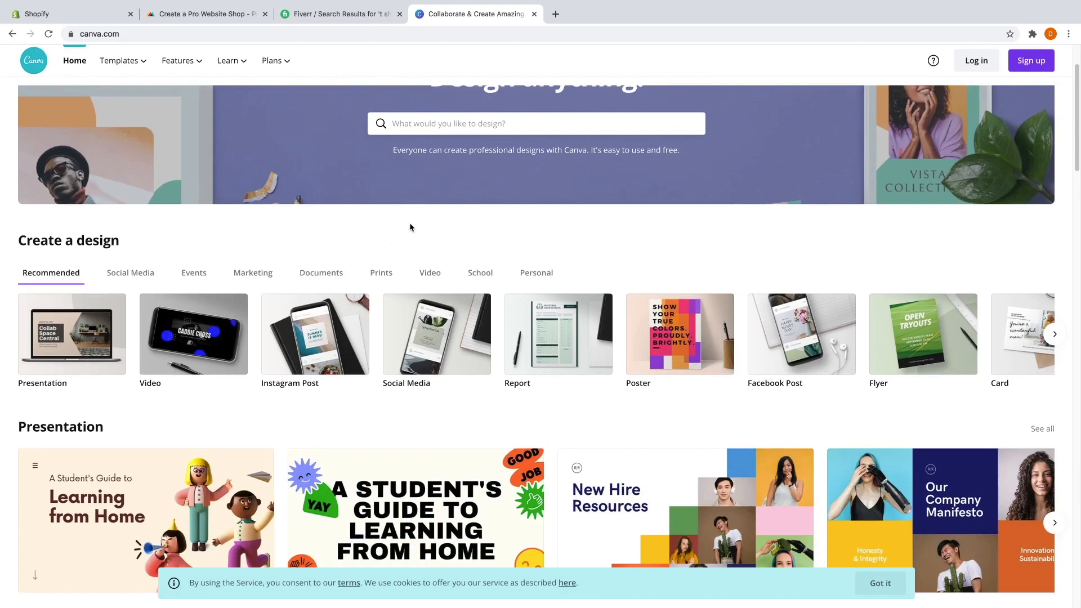
click(383, 275)
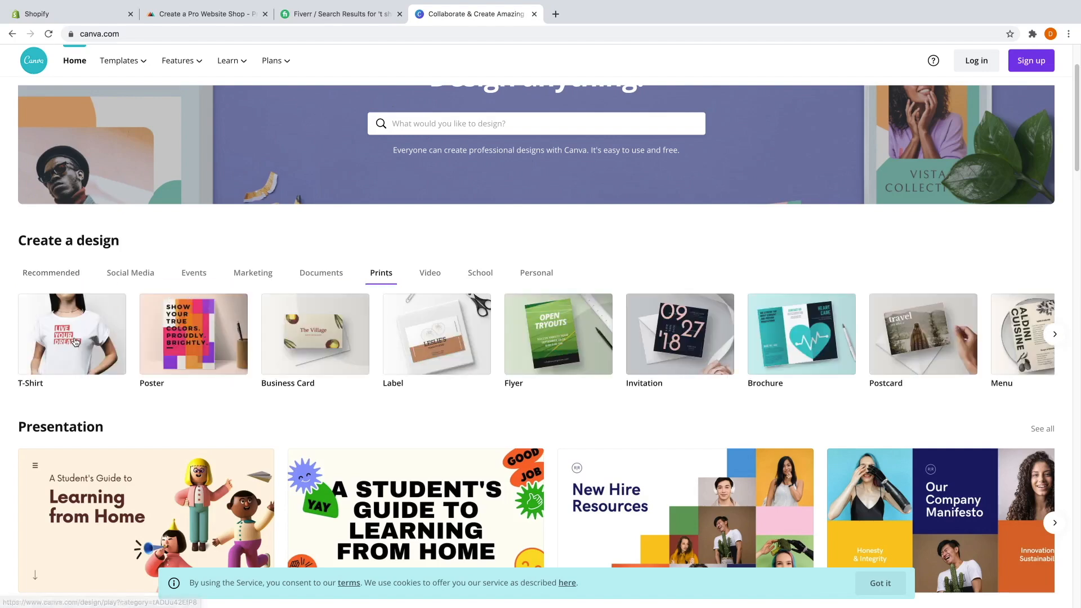
click(75, 341)
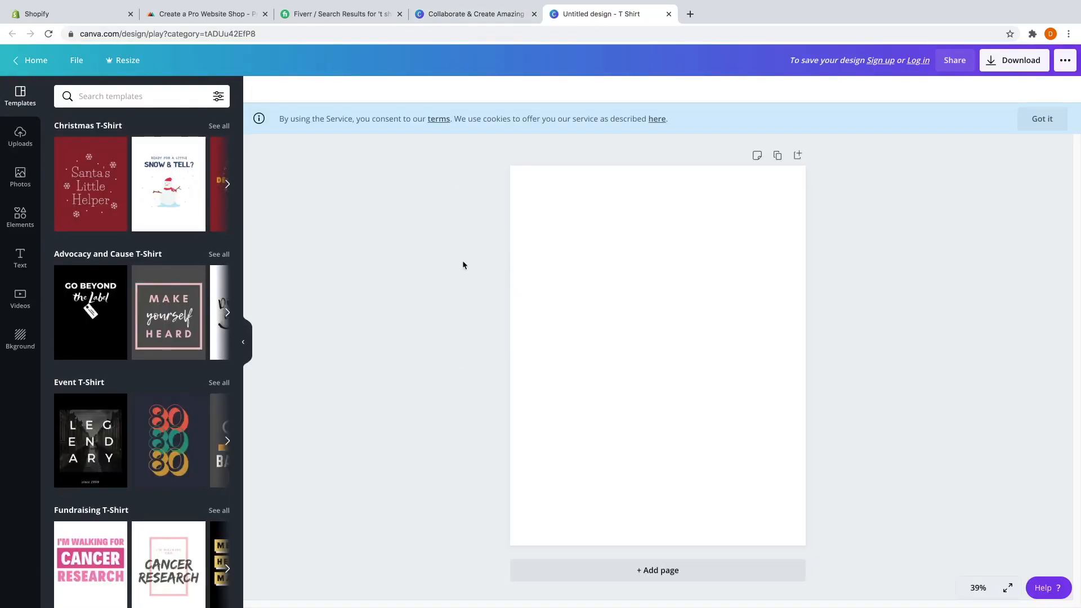
Scroll the blank T-shirt page and browse Canva's Elements library.
scroll(147, 276, down, 1)
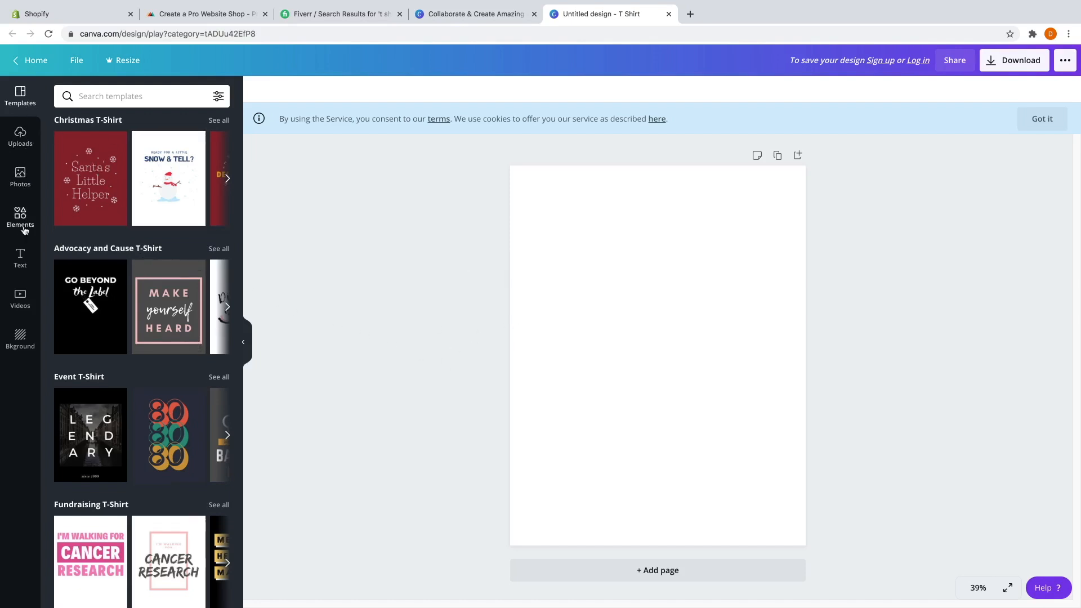
scroll(156, 267, down, 5)
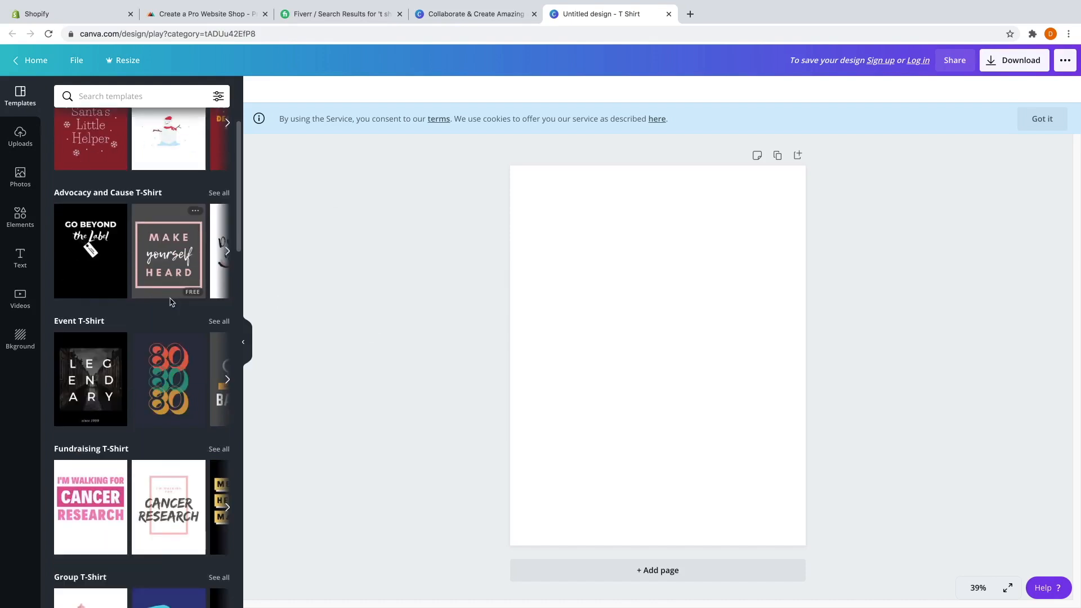
scroll(118, 290, down, 1)
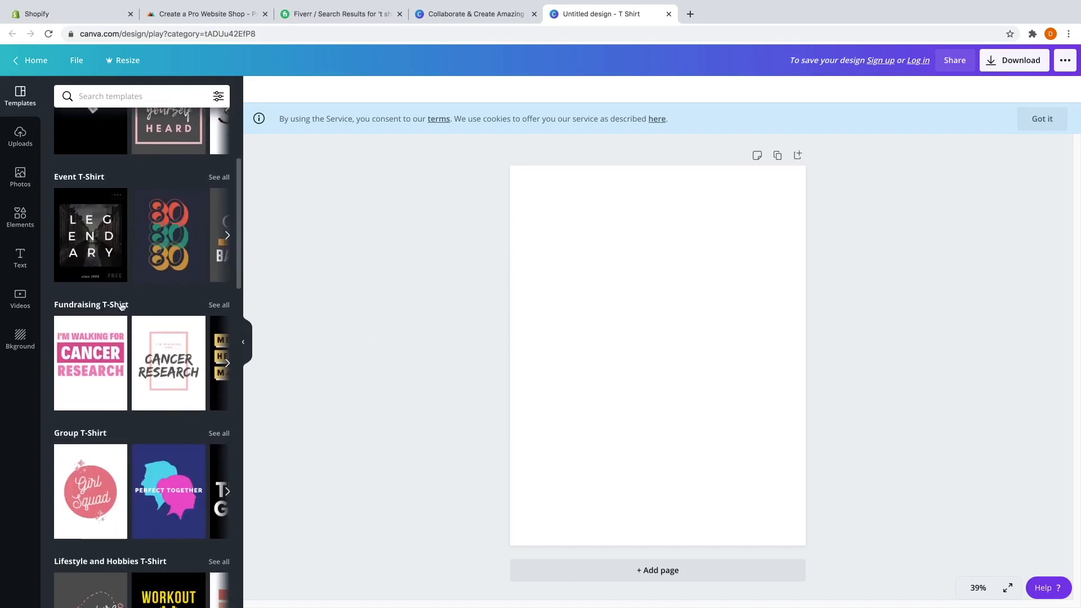
scroll(144, 354, down, 4)
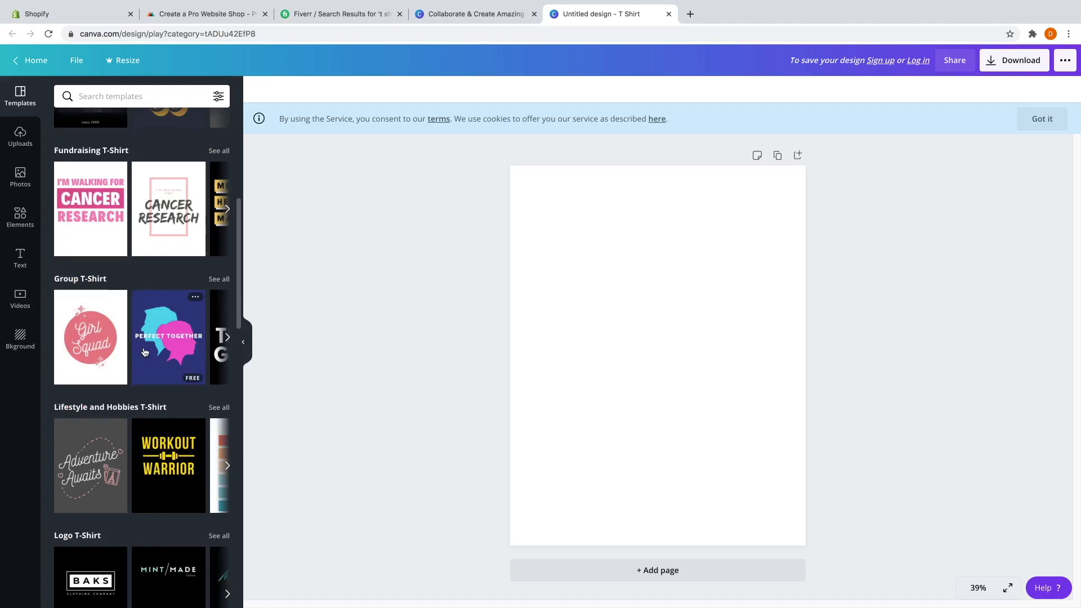
scroll(164, 304, down, 3)
scroll(153, 316, down, 1)
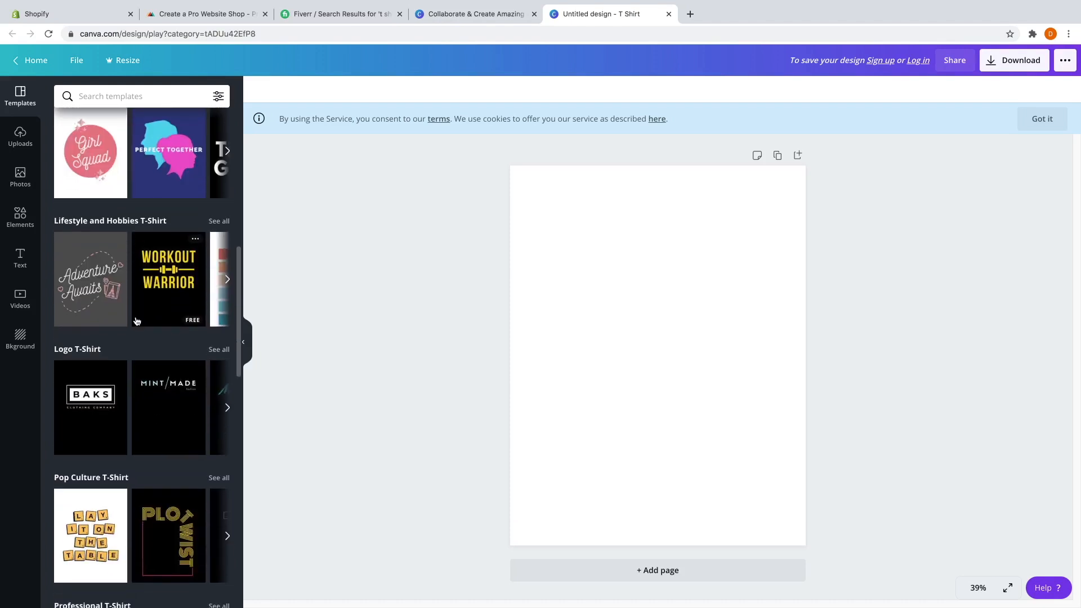
scroll(112, 291, up, 1)
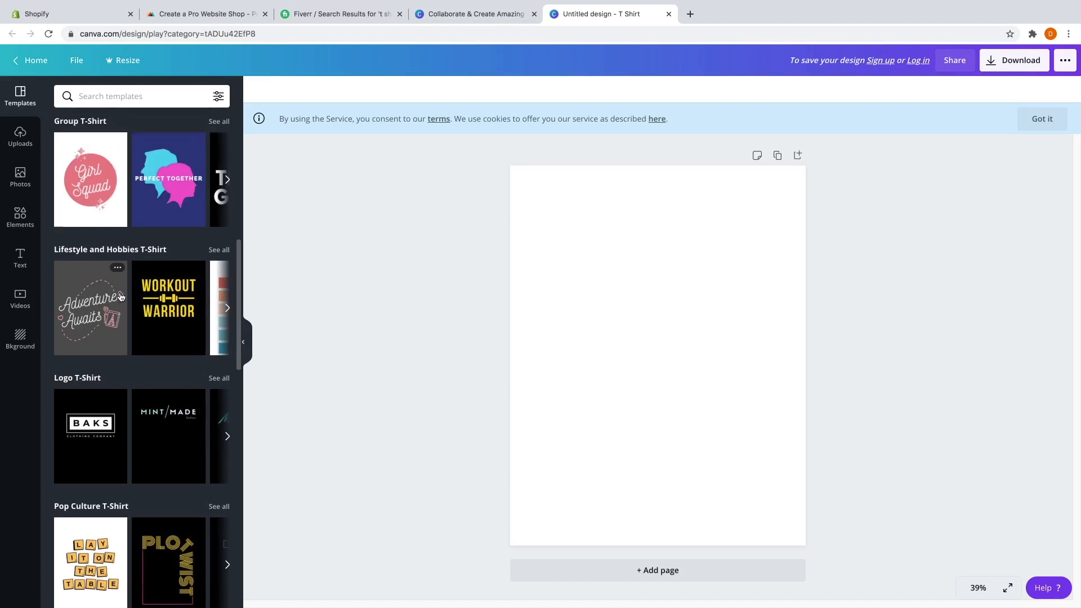
click(17, 221)
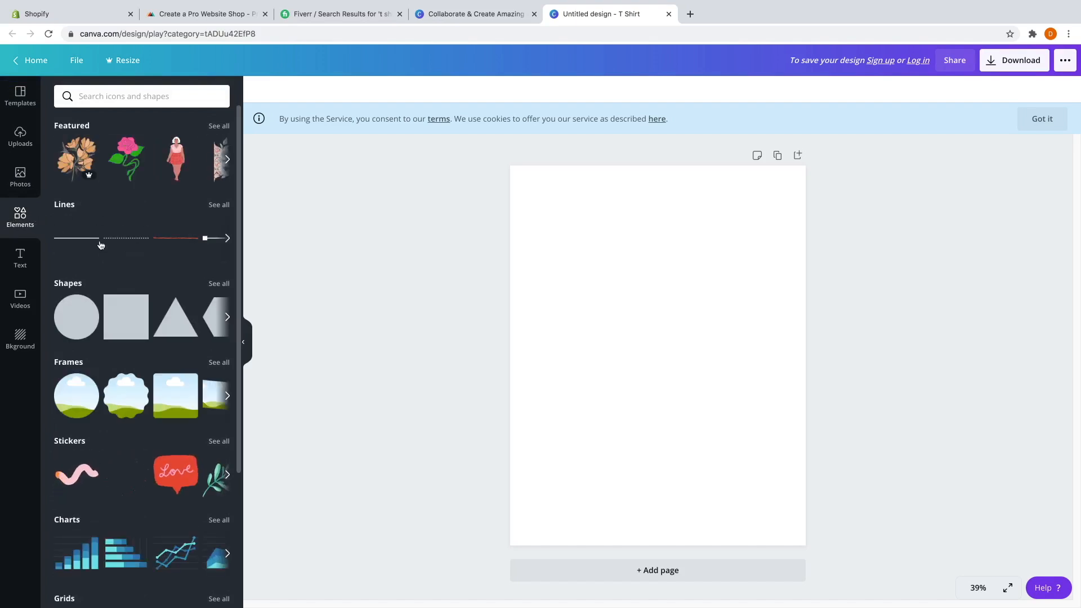
scroll(138, 328, down, 3)
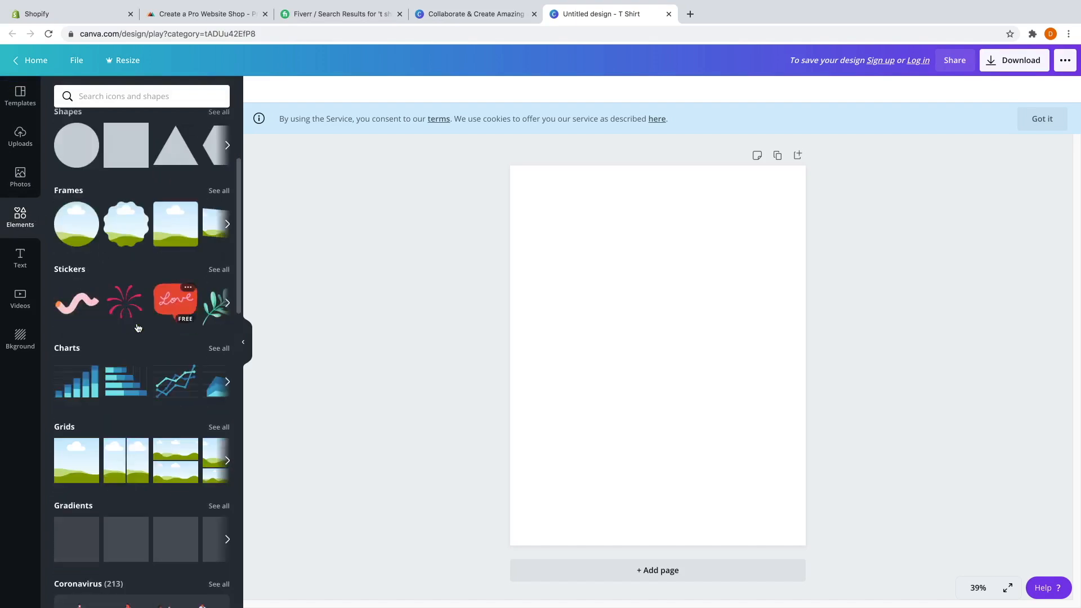
scroll(138, 327, down, 4)
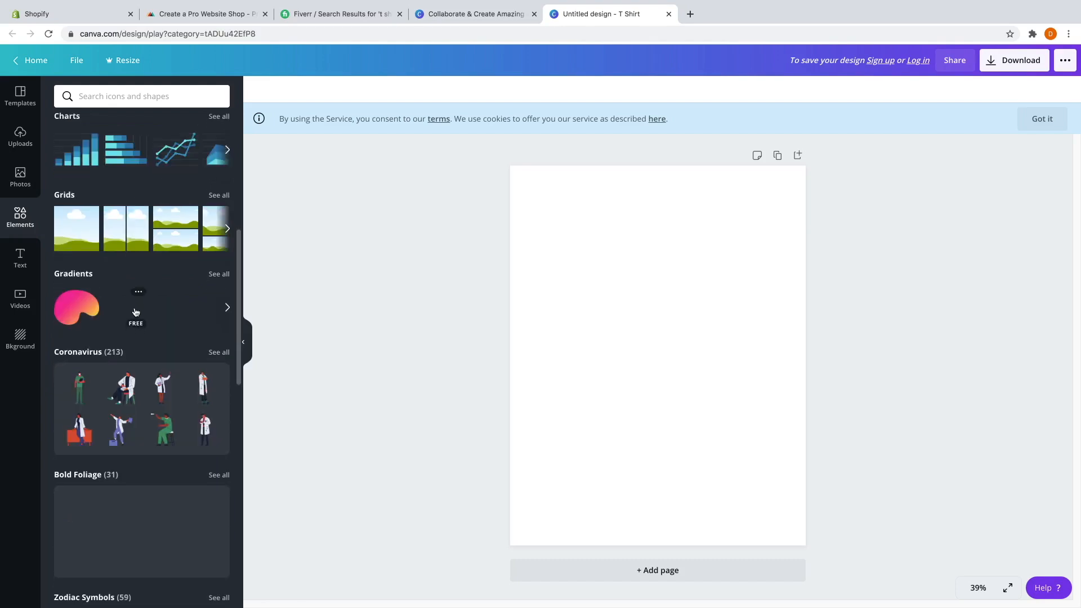
scroll(136, 313, down, 1)
scroll(152, 326, down, 7)
scroll(152, 323, up, 7)
scroll(152, 322, up, 5)
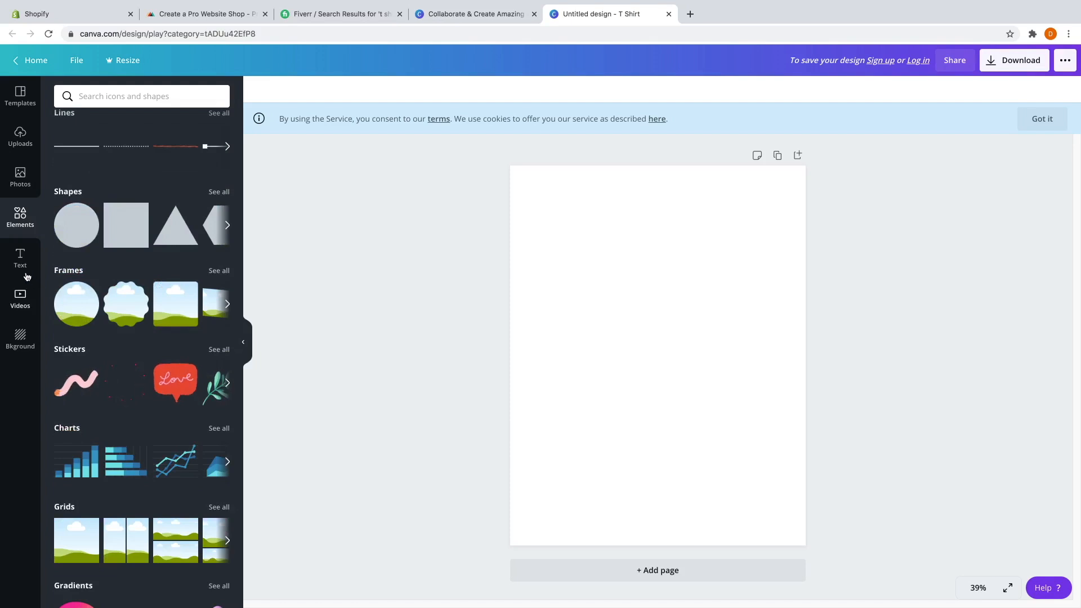
Show the Text panel with heading, subheading, body and presets like 'Game On'.
click(21, 260)
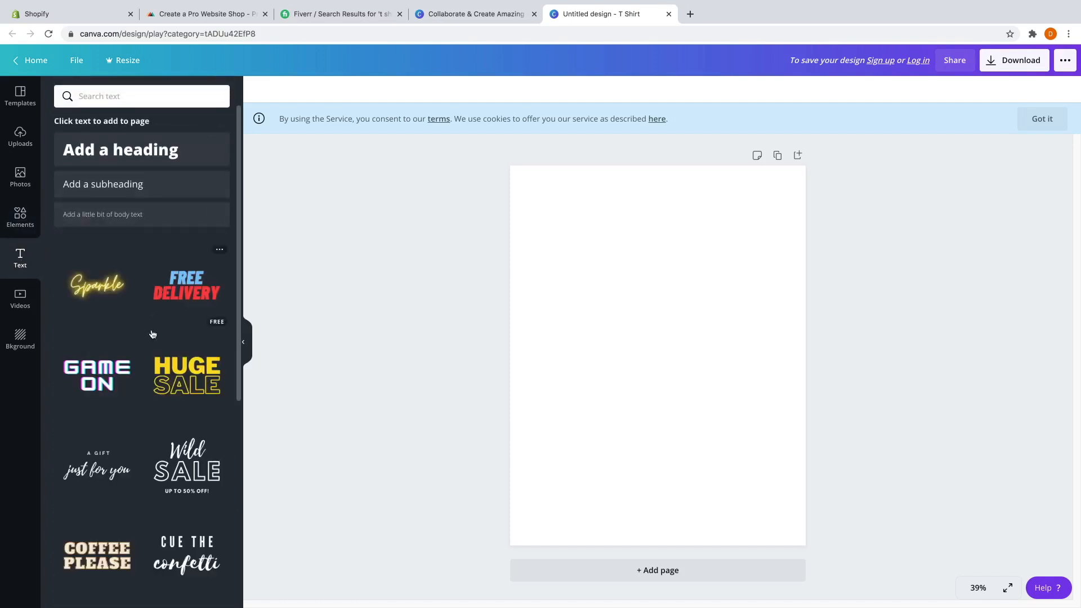
scroll(146, 336, down, 4)
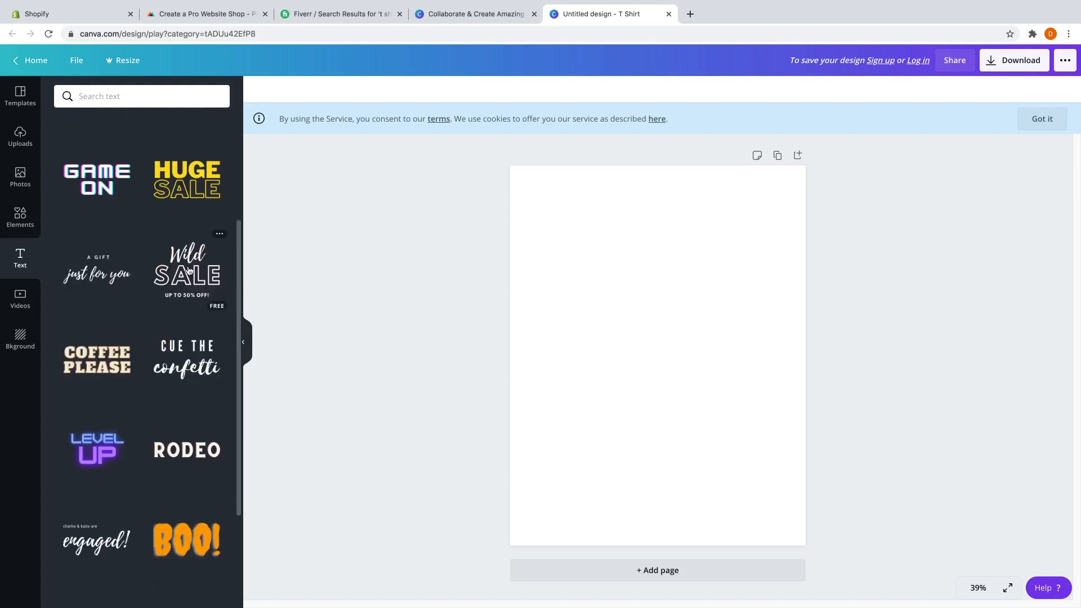
scroll(151, 307, down, 1)
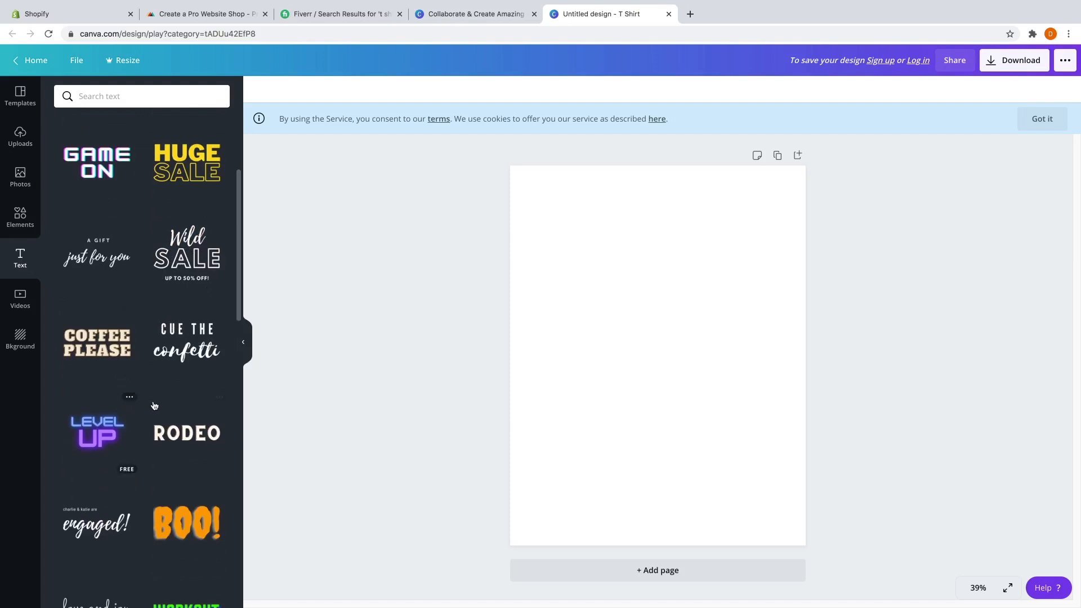
scroll(135, 450, down, 2)
scroll(147, 434, up, 6)
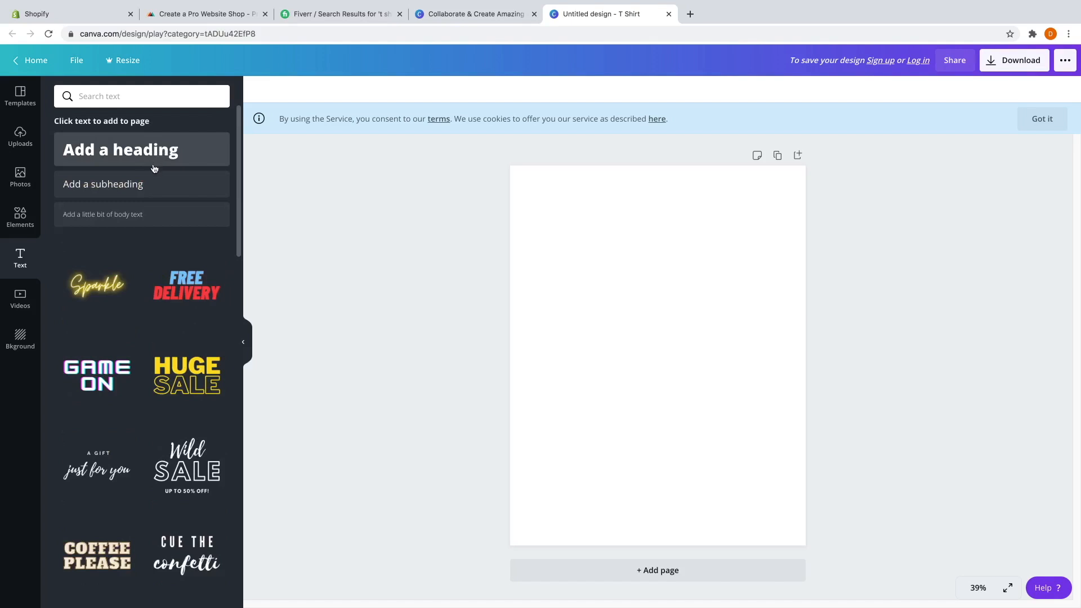
Fill the T-shirt page background with black from the Default Colors.
click(153, 168)
scroll(142, 314, down, 1)
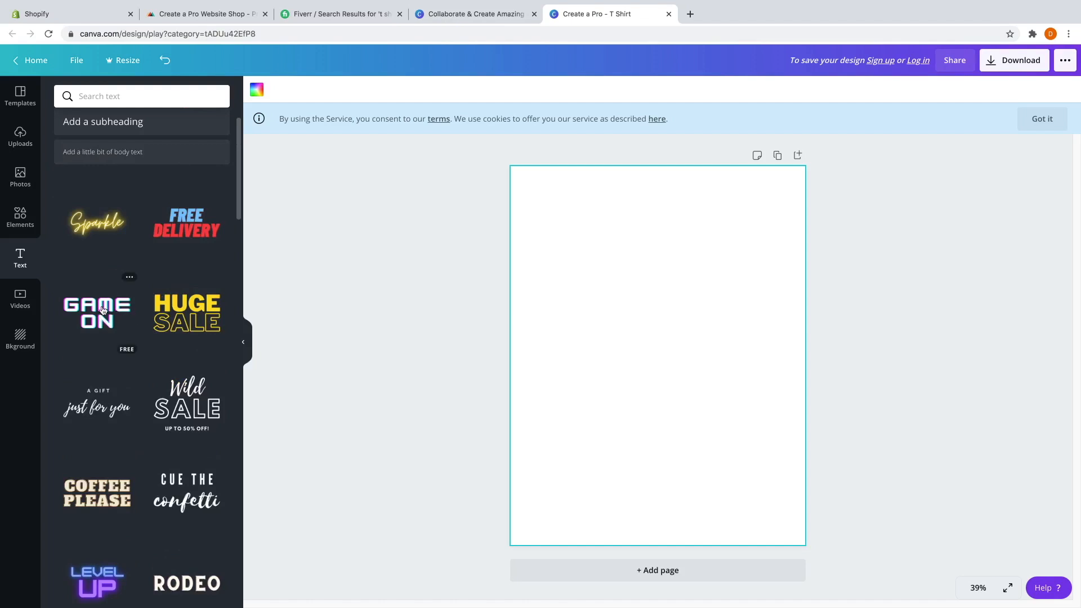
click(258, 92)
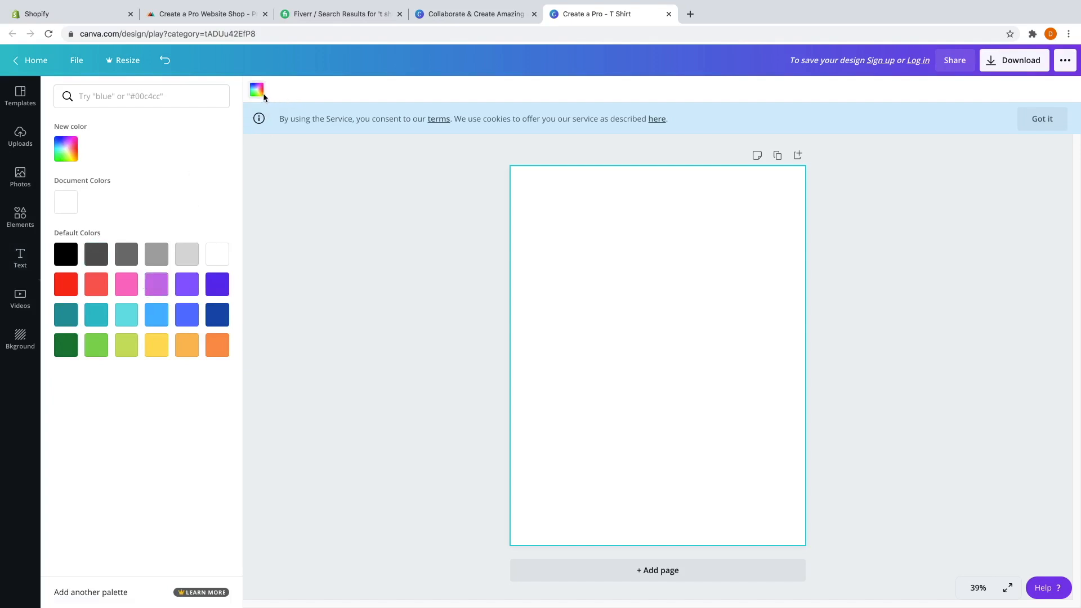
click(67, 256)
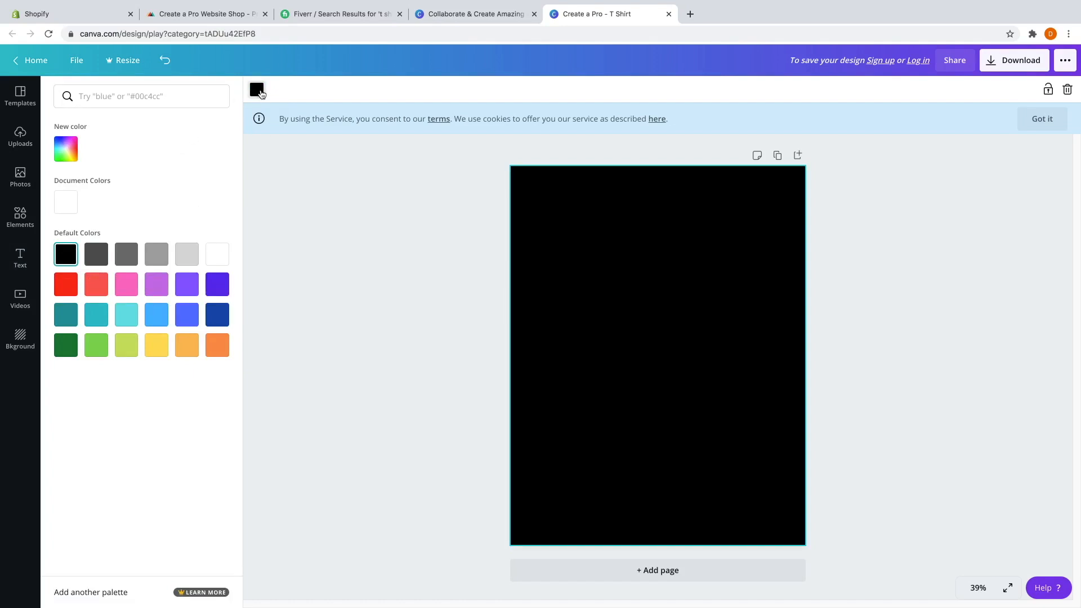
click(261, 94)
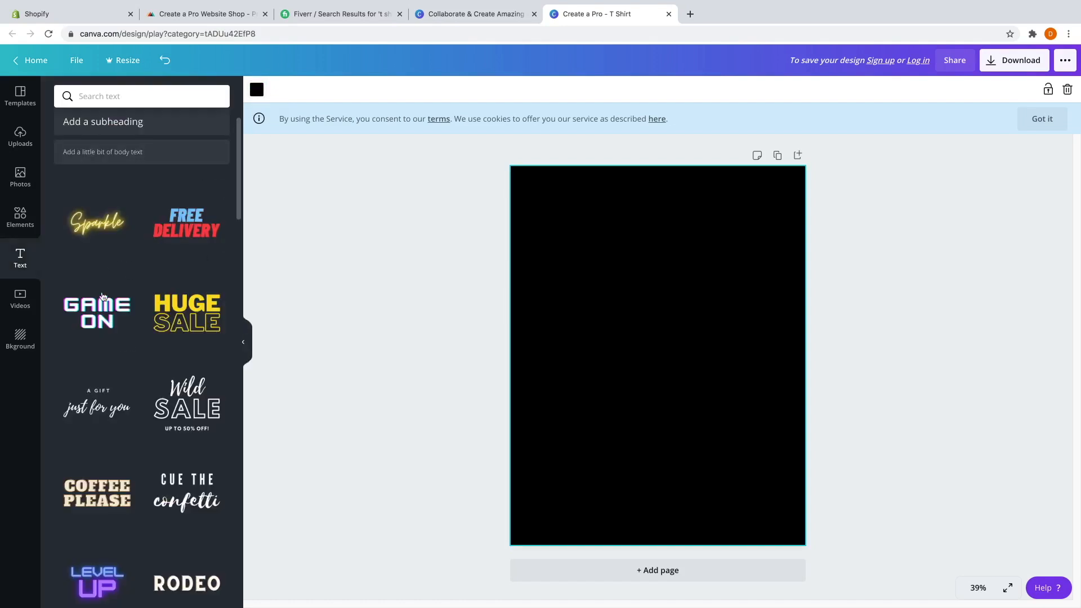
Add the GAME ON text style and reword it to 'MY NEW DESIGN'.
click(99, 314)
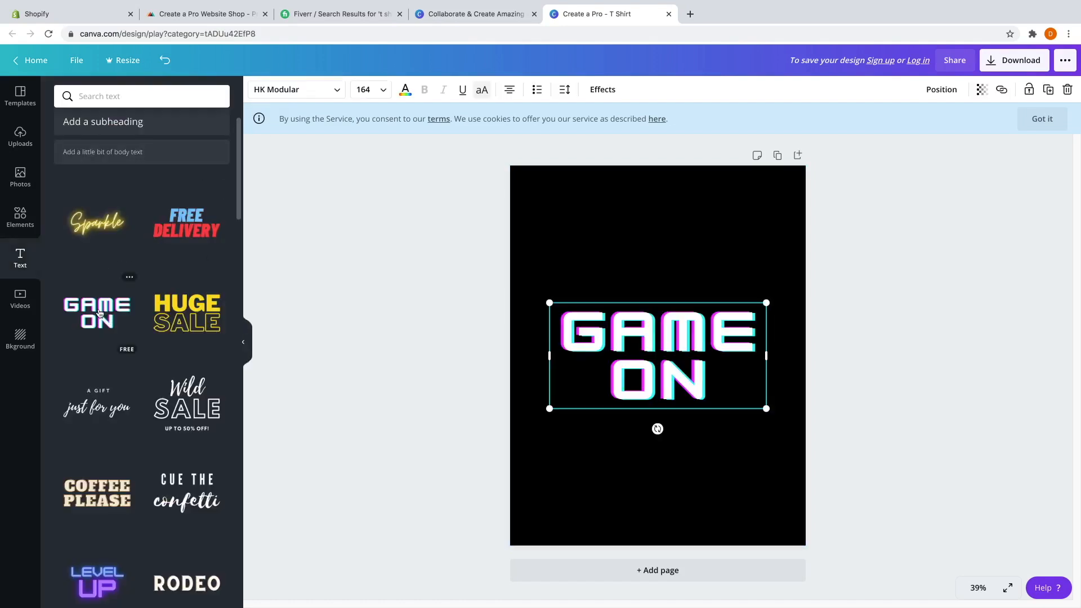
double_click(680, 343)
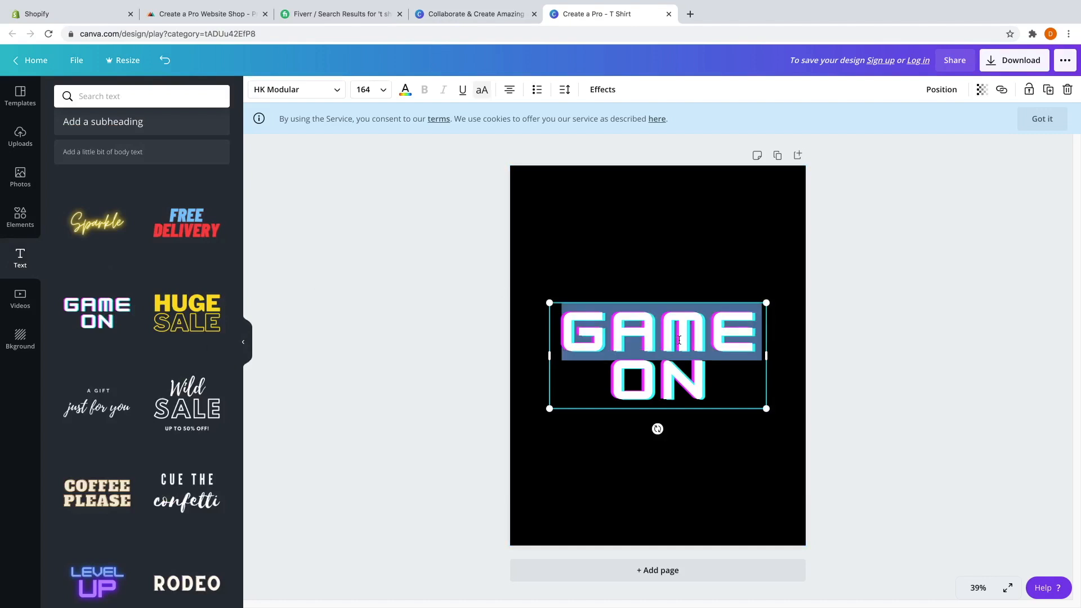
text(MY NEW)
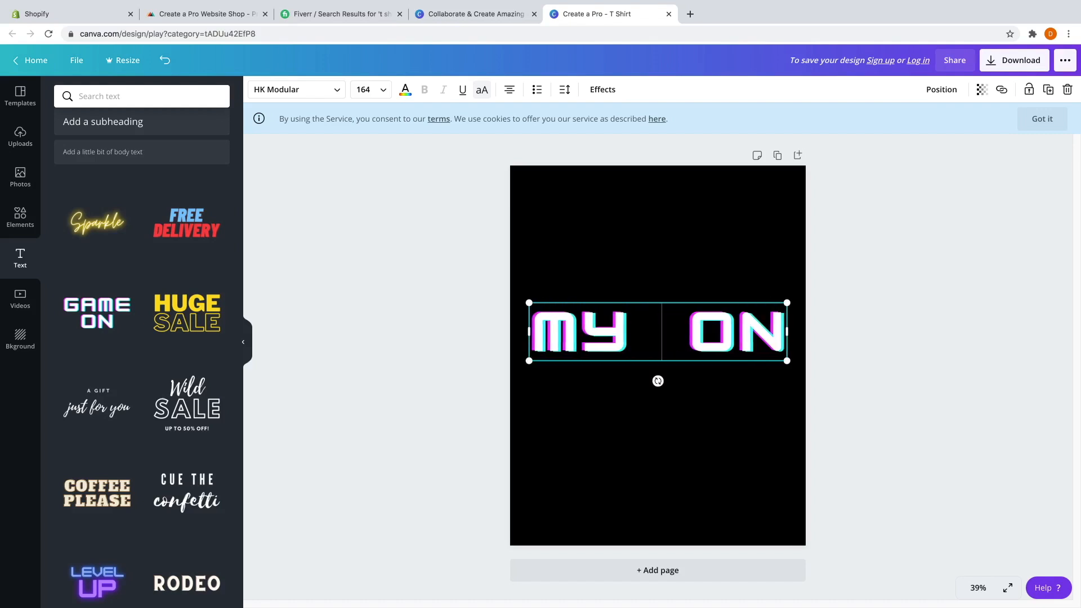
double_click(695, 383)
click(694, 383)
double_click(695, 383)
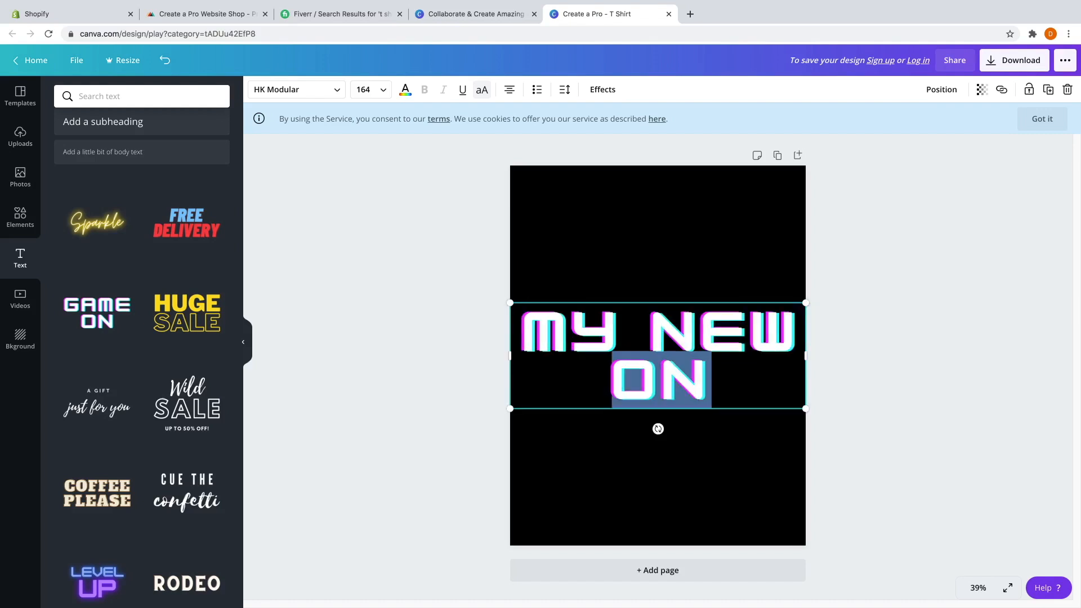
text(DESIGN)
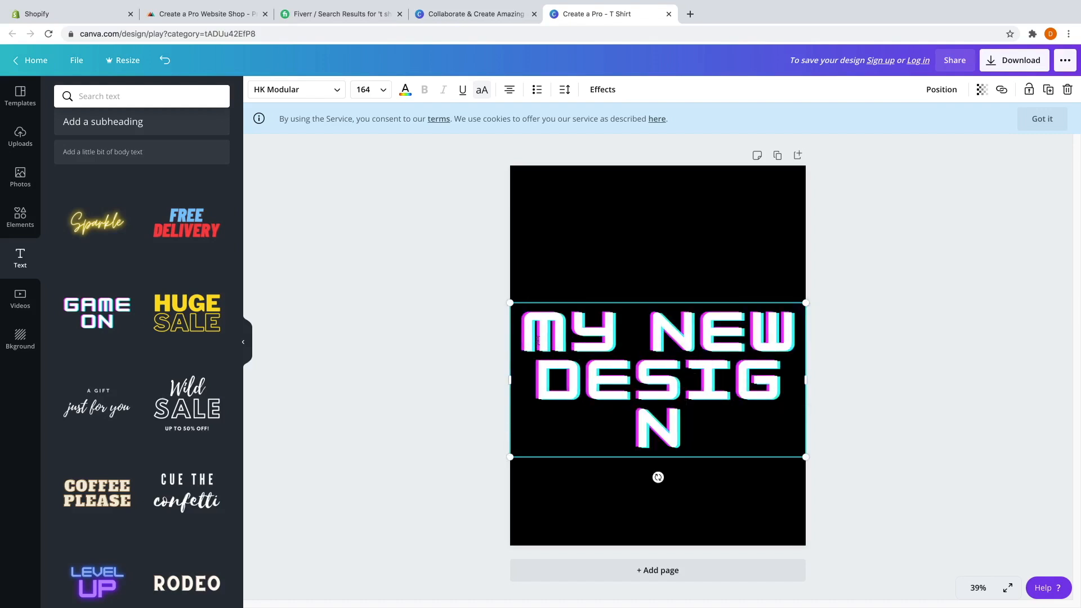
Set the whole heading to font size 104, keeping the HK Modular font.
drag(536, 329, 703, 416)
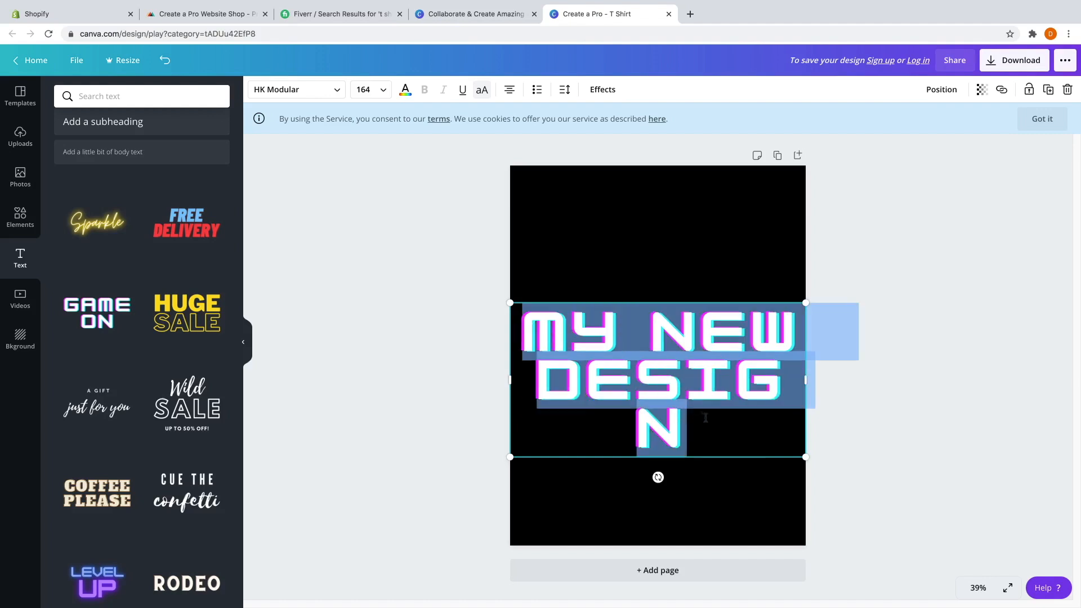
click(380, 94)
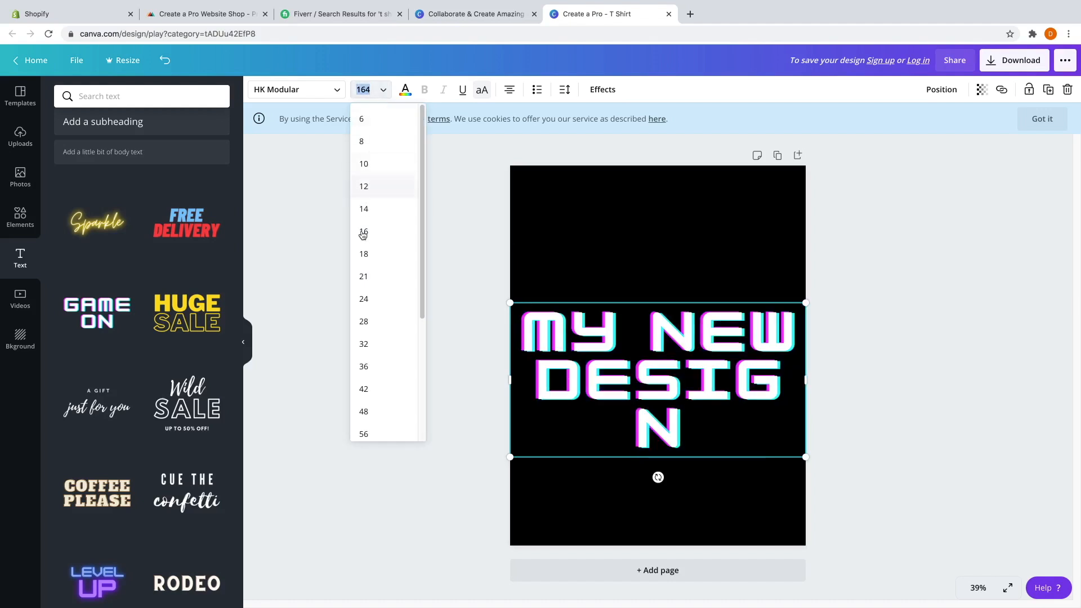
scroll(369, 338, down, 3)
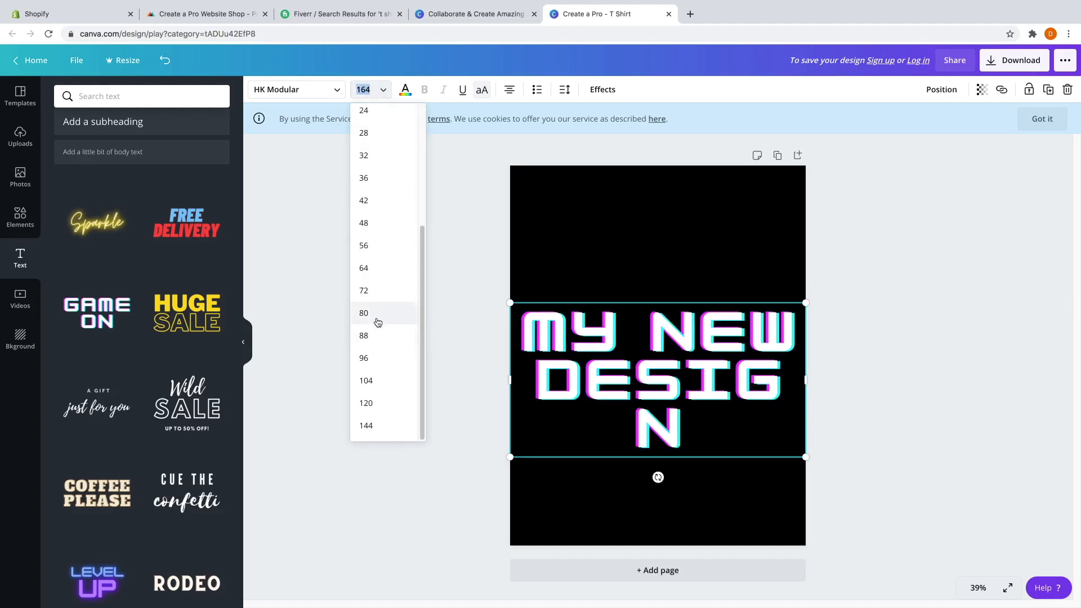
click(371, 388)
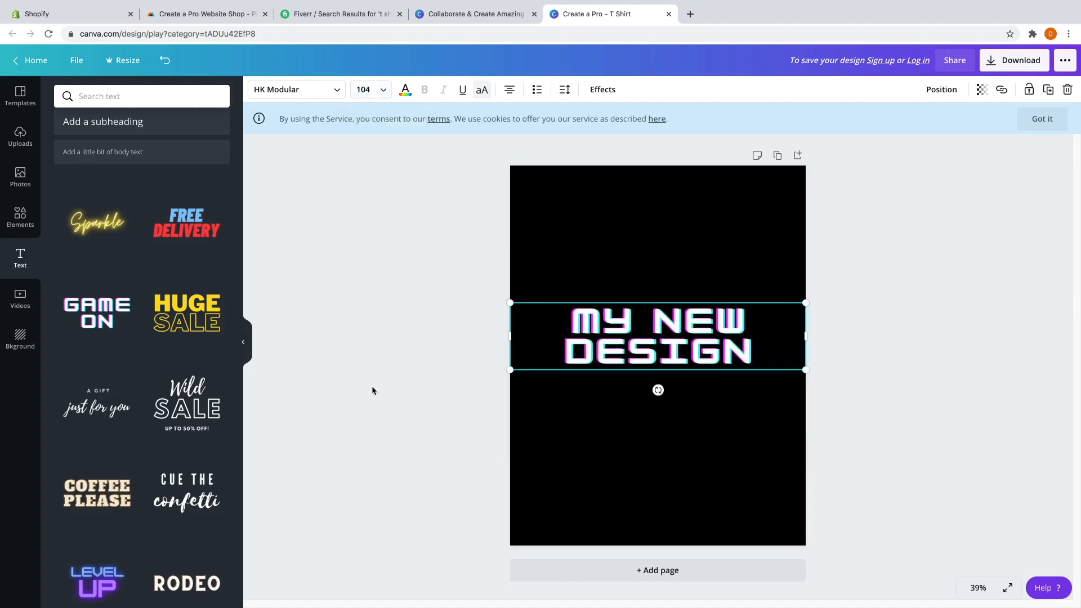
click(330, 93)
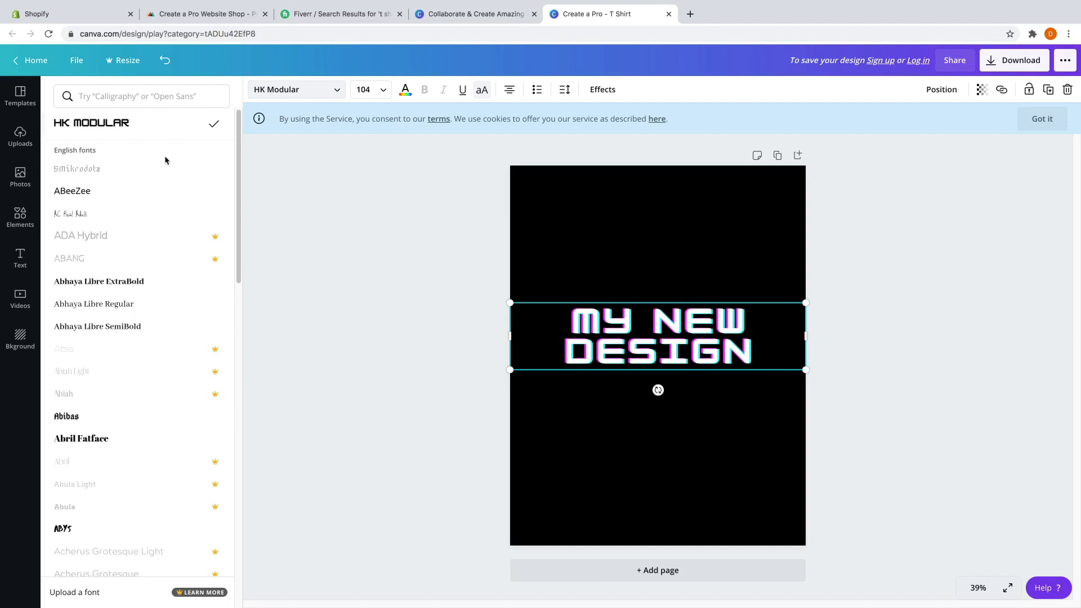
scroll(123, 268, down, 2)
scroll(127, 290, down, 6)
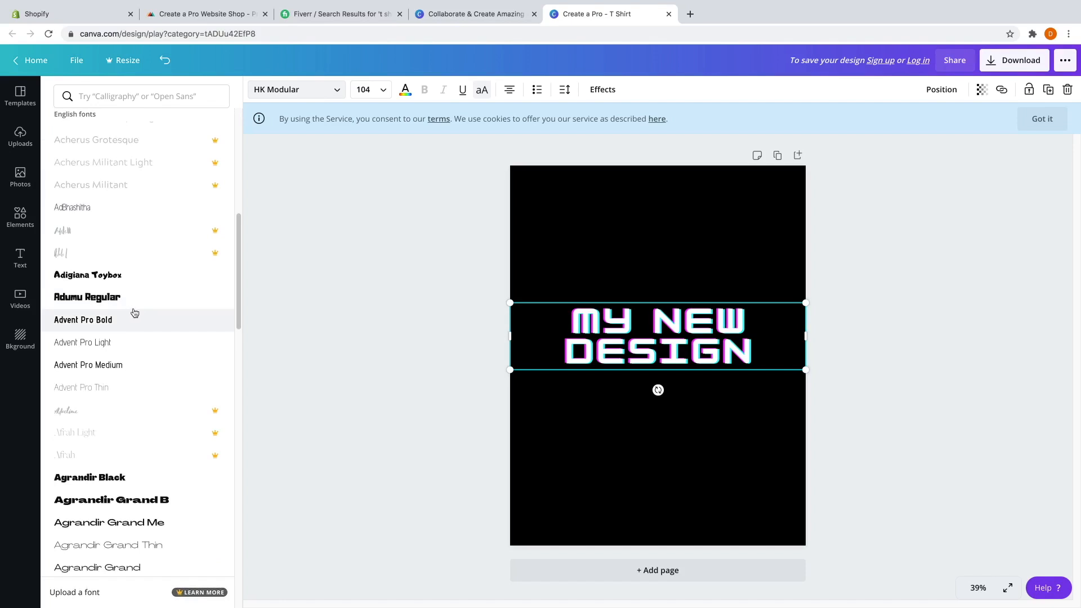
click(329, 94)
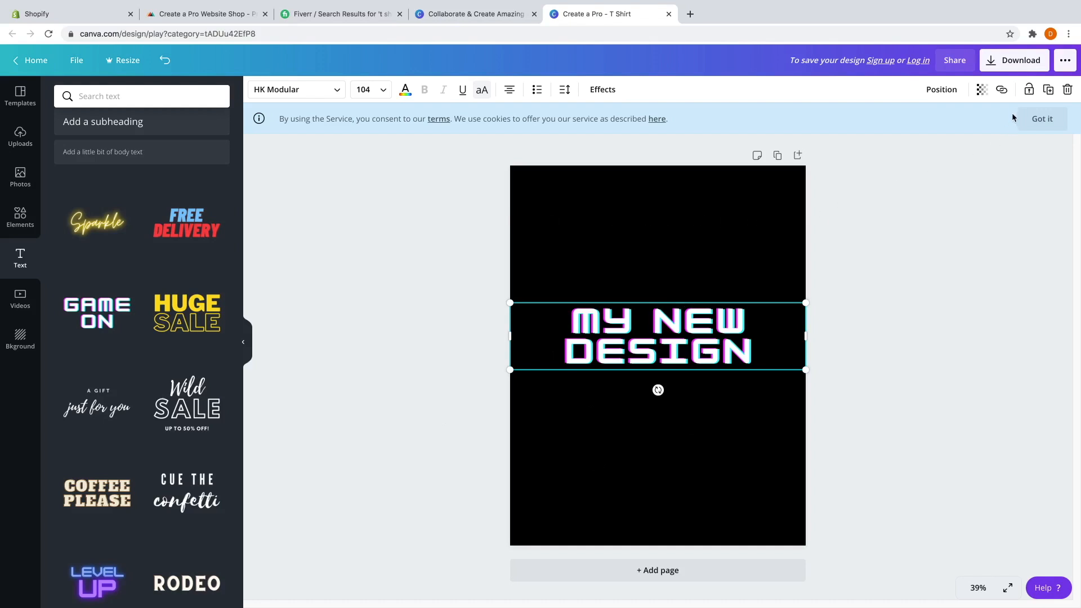
Open the PNG download options, try a transparent background, and dismiss the sign-up prompt.
click(1010, 65)
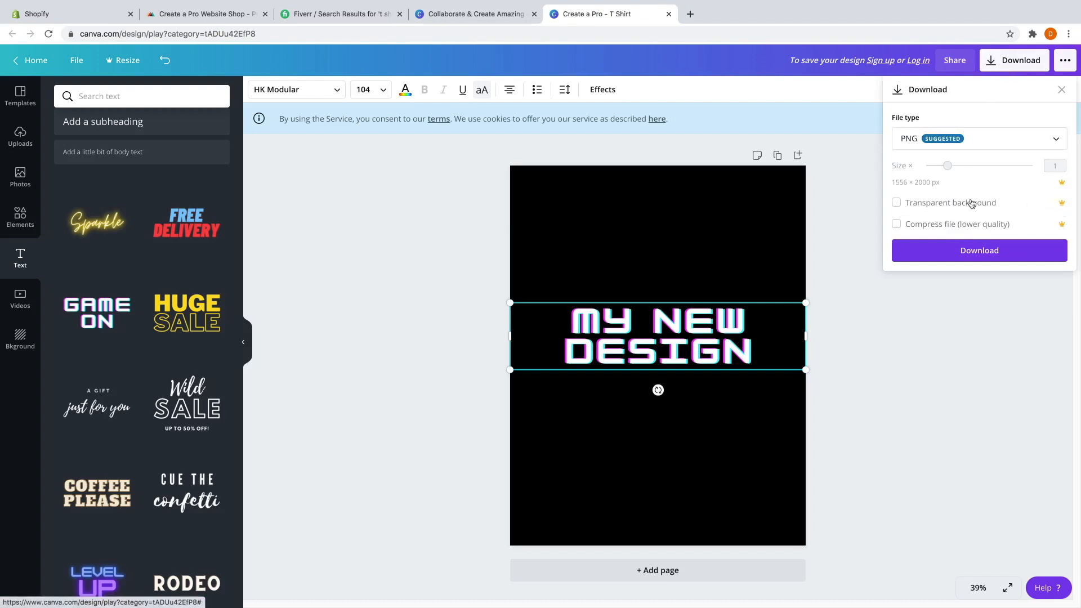
click(897, 203)
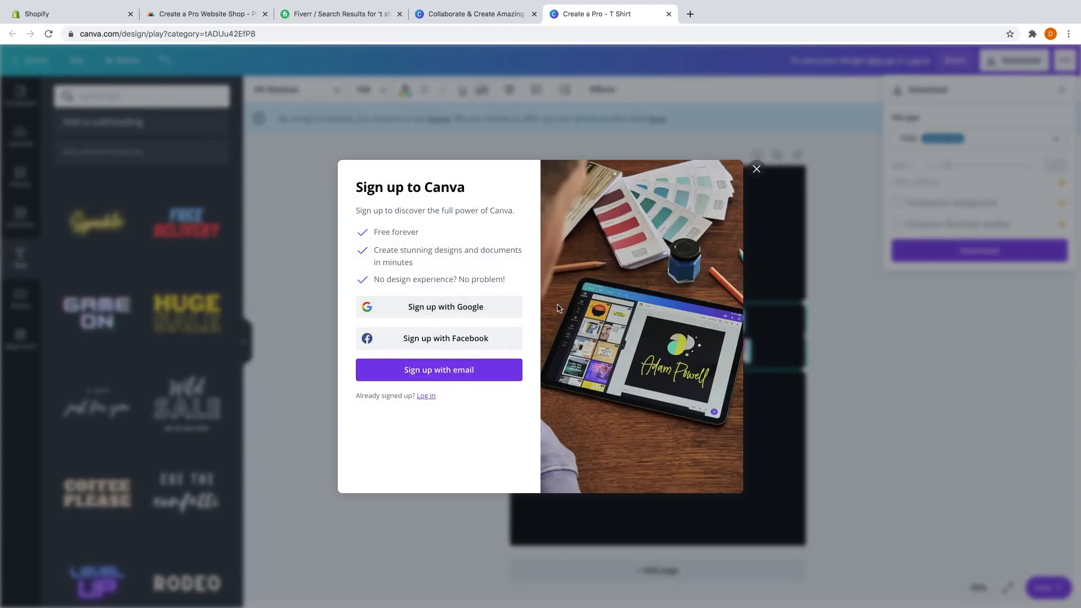
click(756, 169)
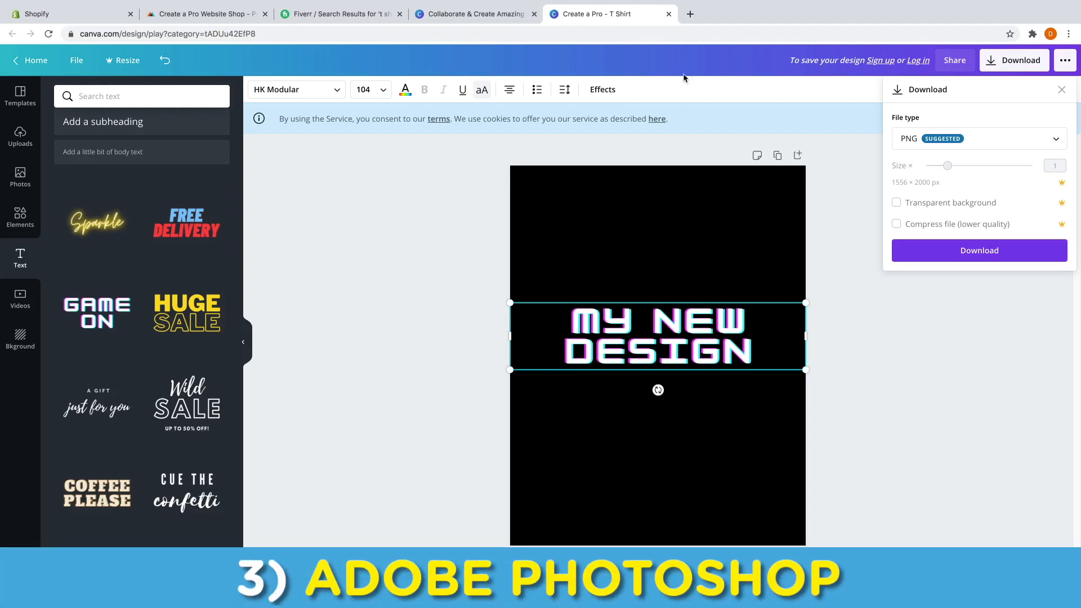
Search Google for 'adobe photoshop' and open Adobe's Photoshop page priced at US$20.99/mo.
click(690, 14)
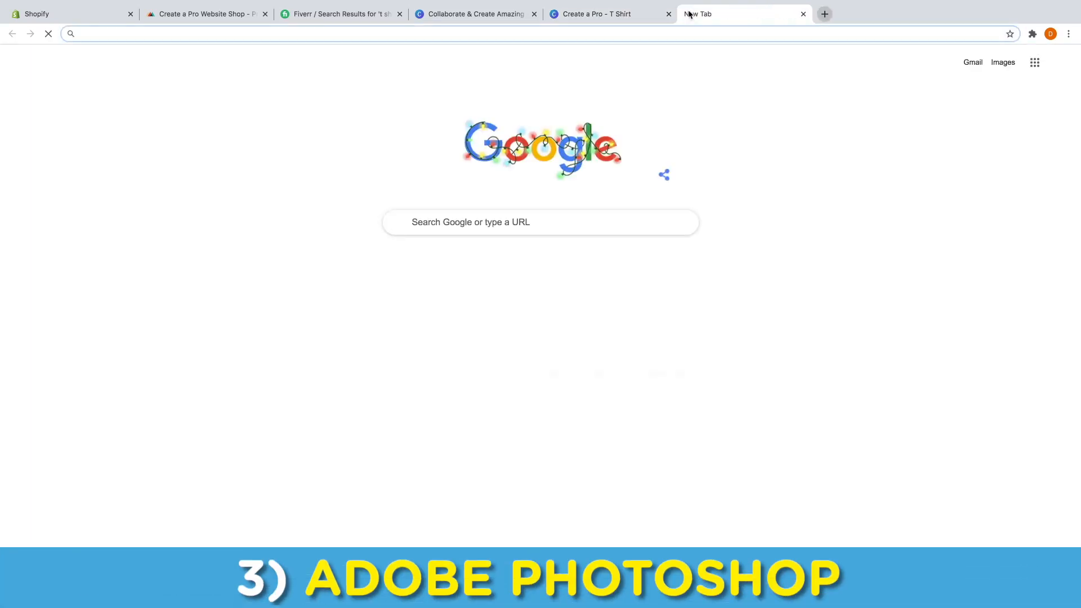
text(adobe photoshop)
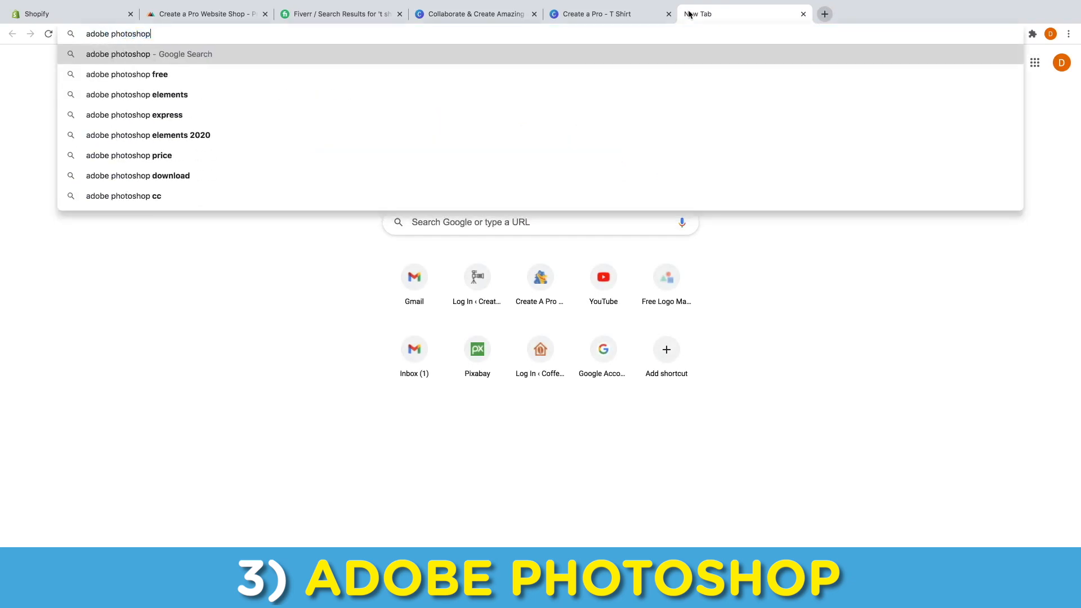
key(Return)
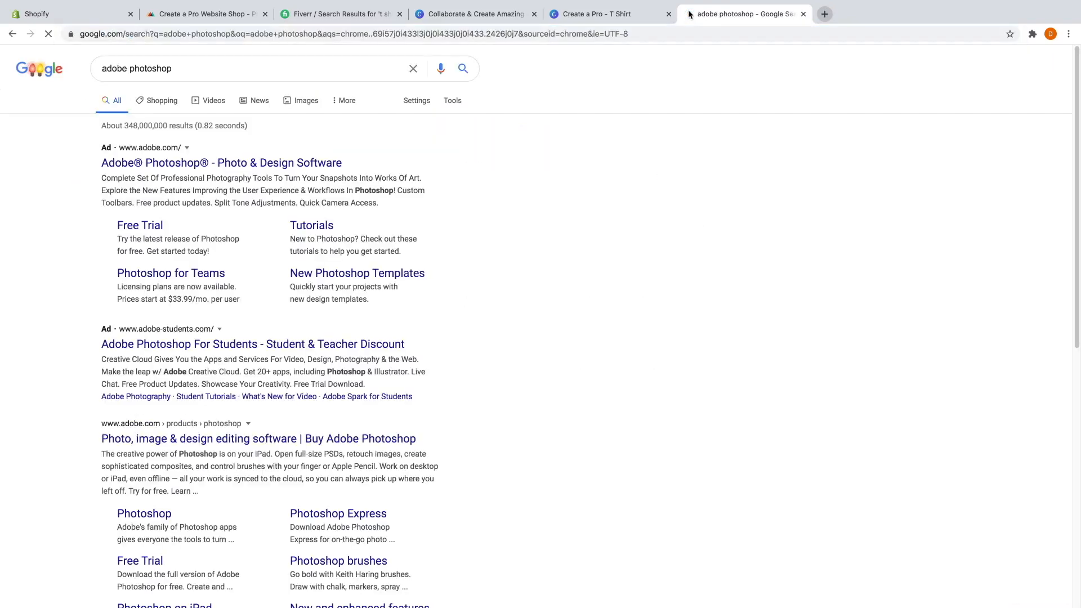
click(161, 163)
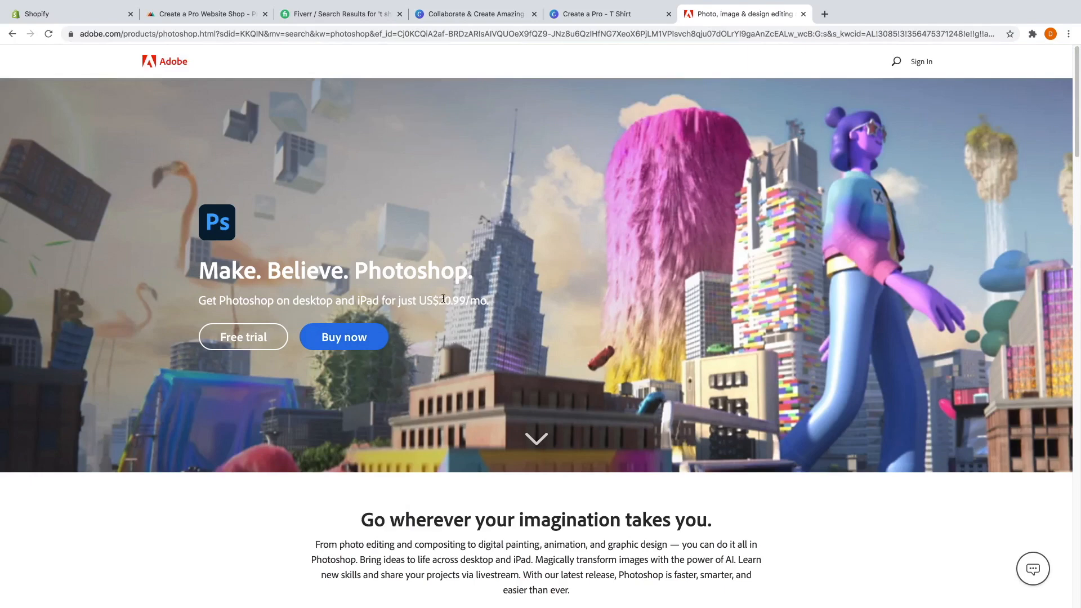
drag(440, 303, 461, 304)
click(471, 296)
Go to logomakr.com, create a new design, and close the intro video and tutorial tip.
click(824, 14)
text(logomakr.com)
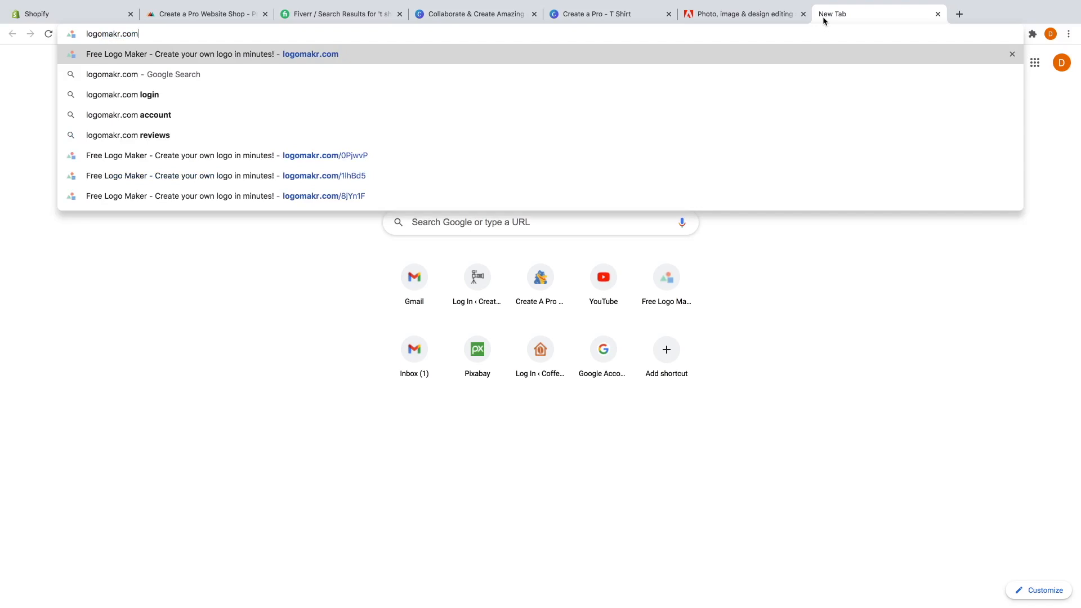
key(Return)
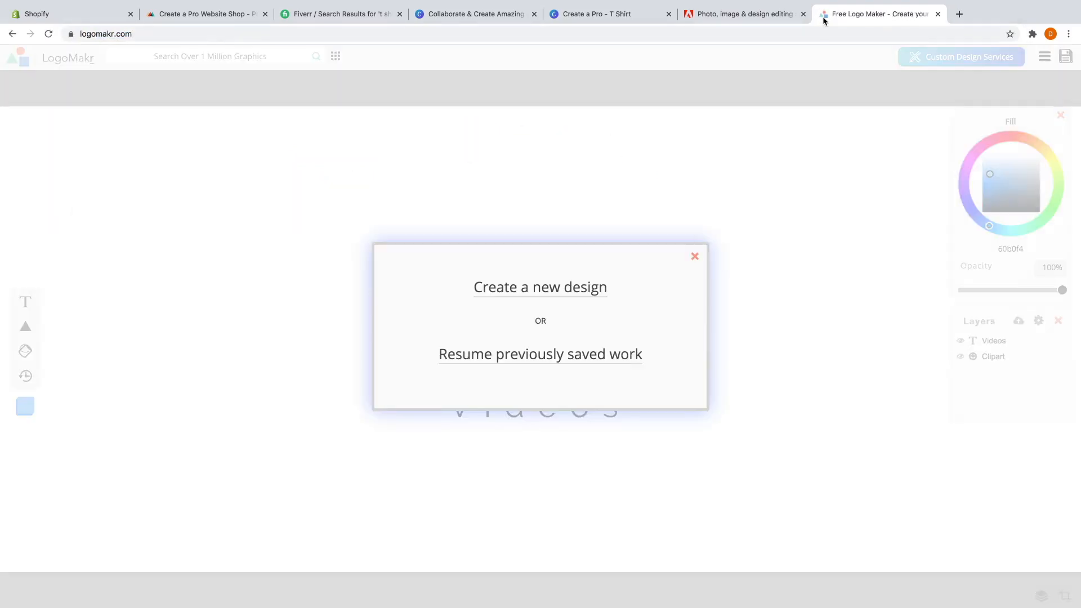
click(566, 288)
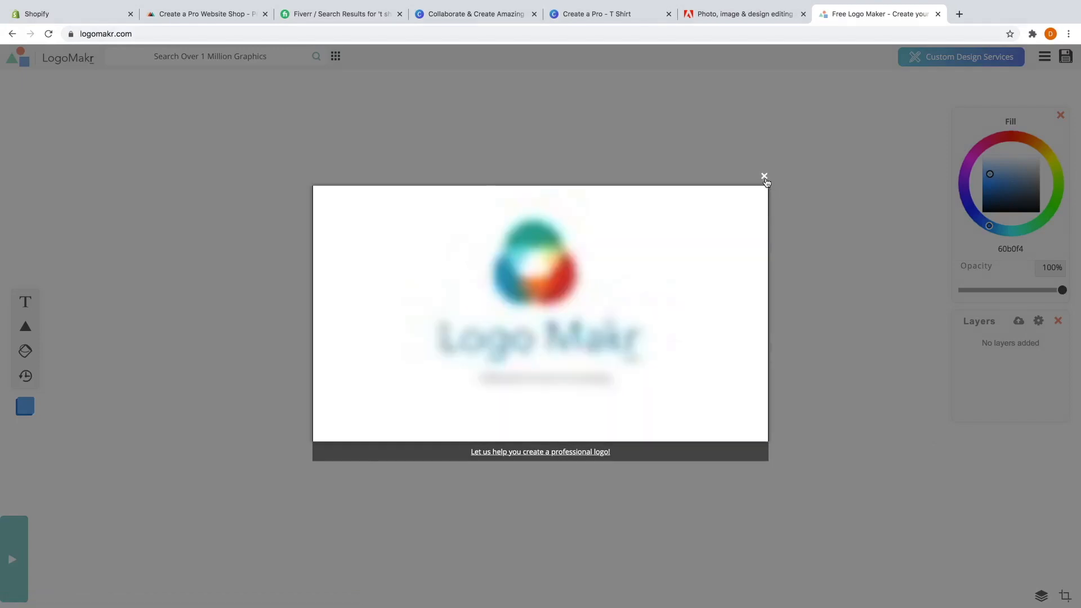
click(765, 176)
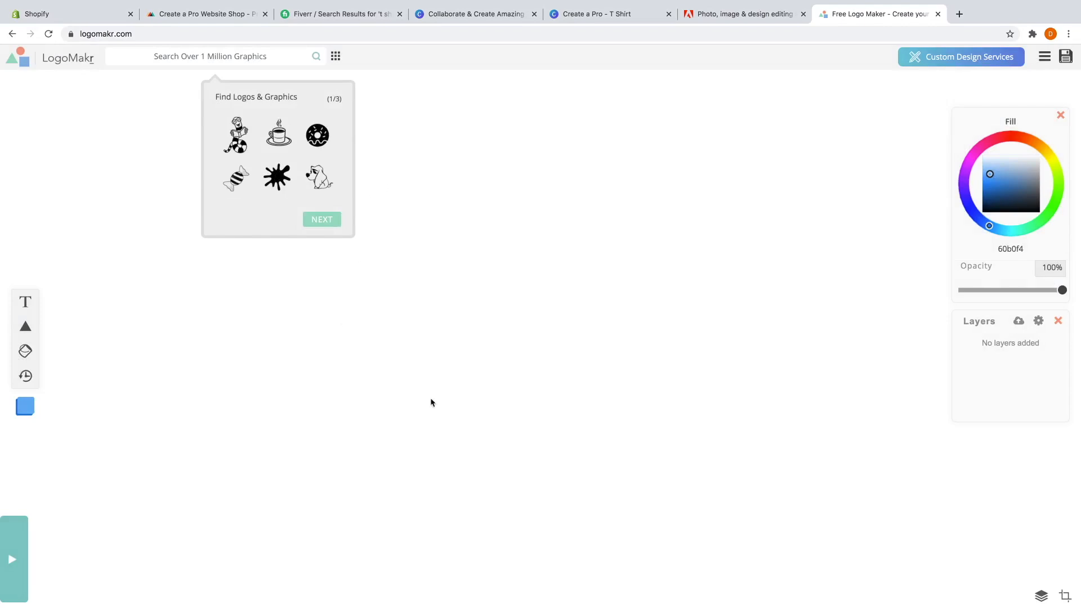
click(216, 55)
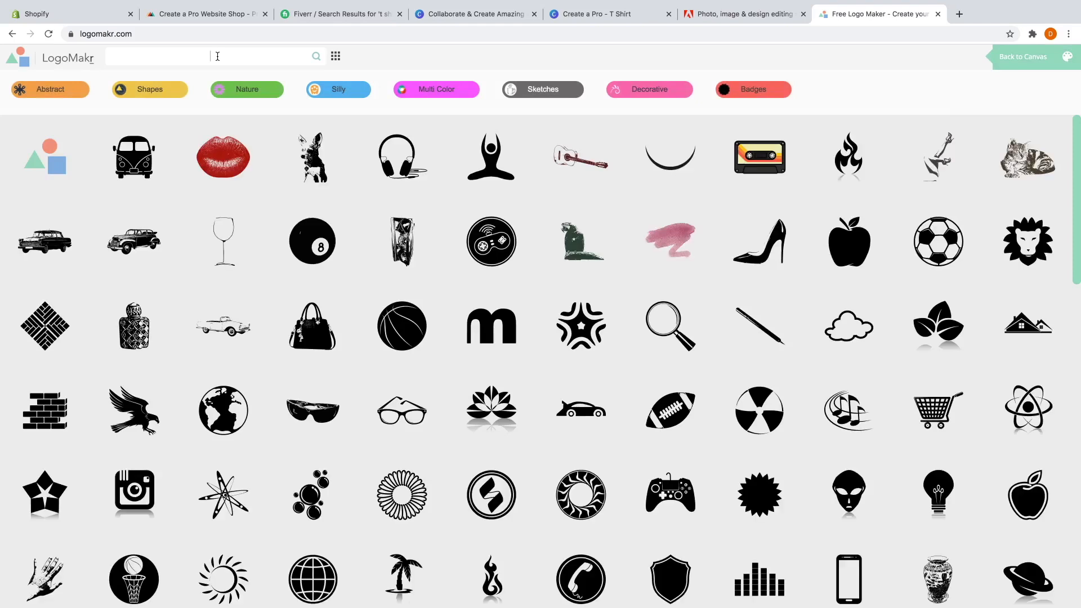
Search LogoMakr for 'mouse pointer' icons and add the round arrow-in-circle icon.
text(mouse pointere)
key(Return)
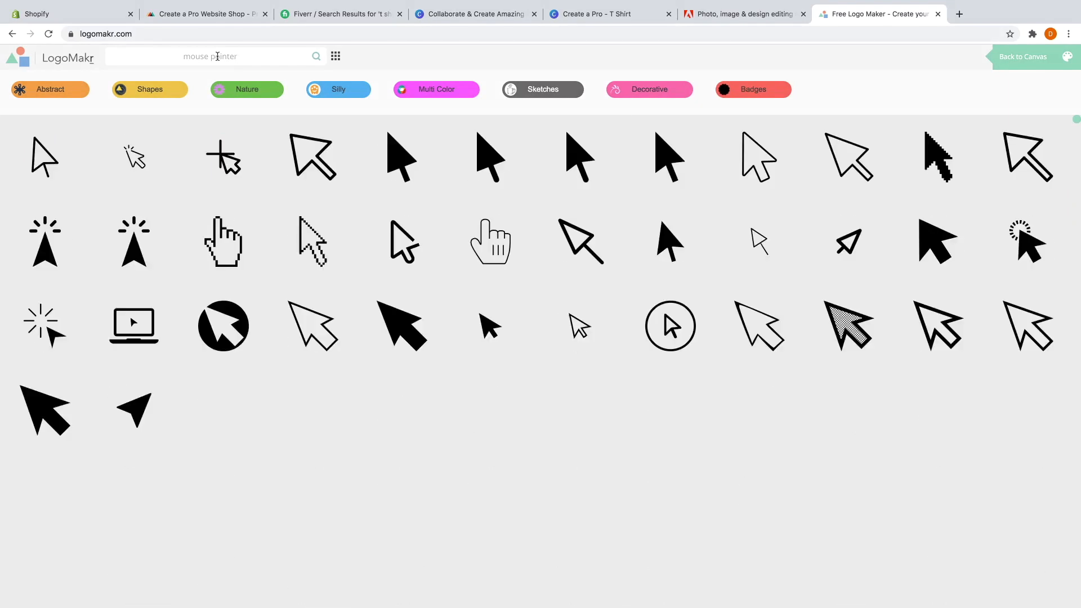
scroll(611, 290, down, 3)
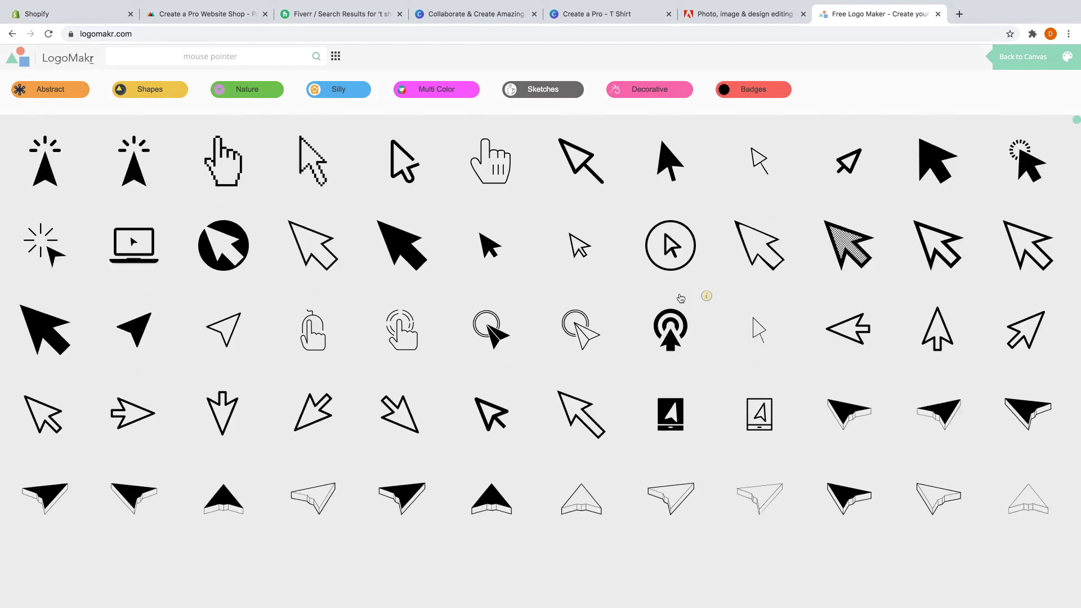
scroll(612, 290, down, 3)
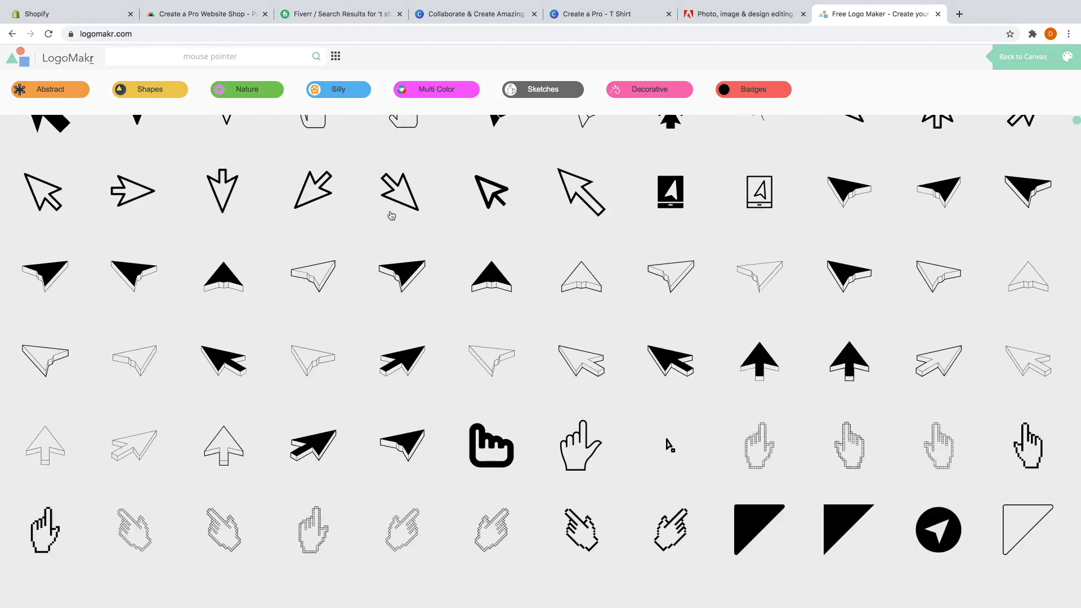
scroll(631, 326, up, 6)
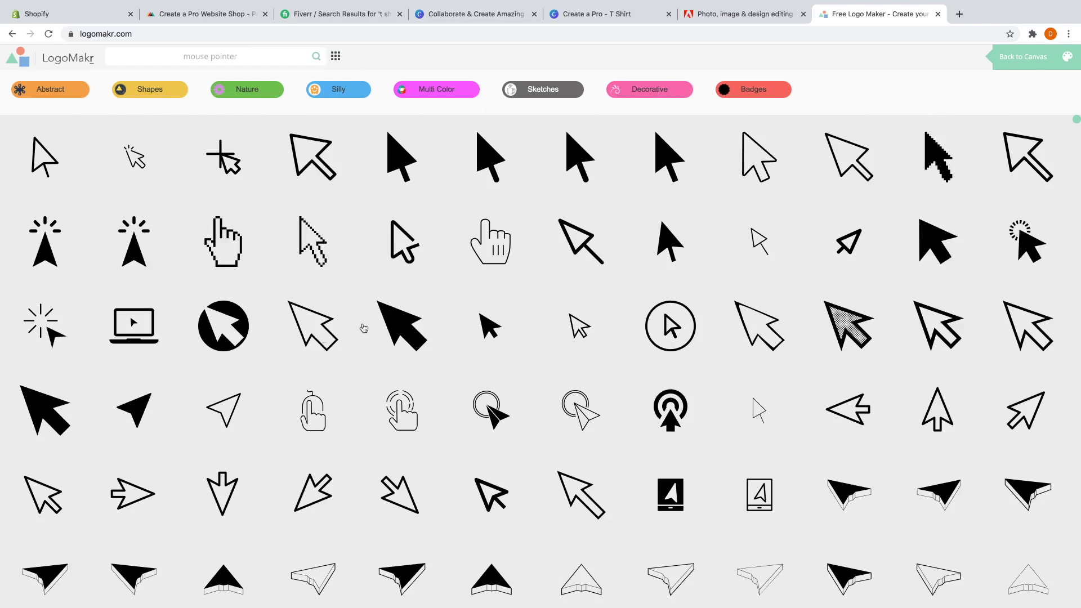
click(236, 329)
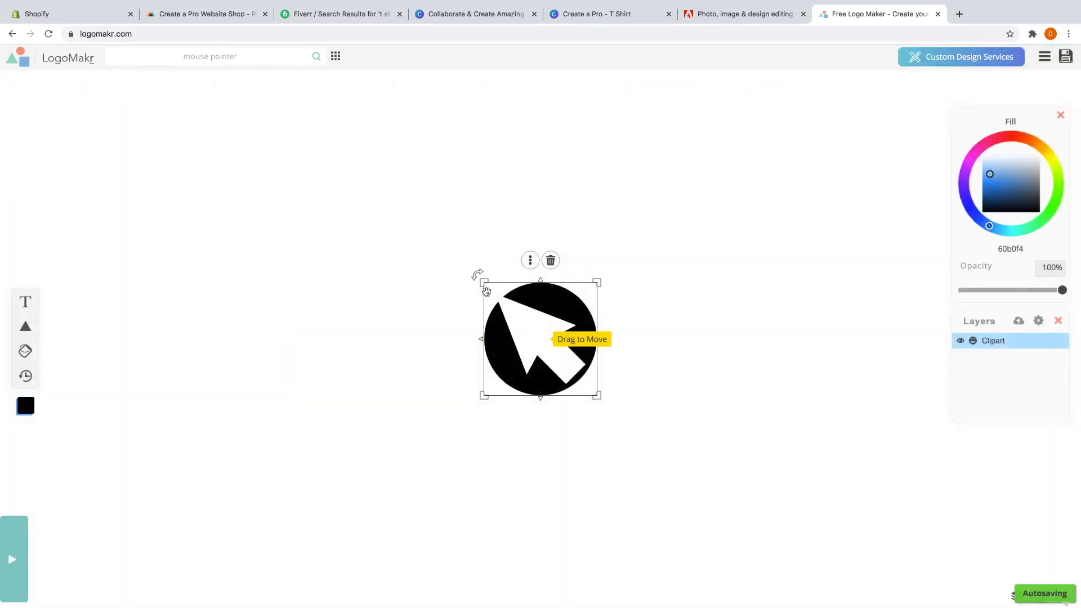
Resize the arrow-in-circle icon and move it toward the left of the canvas.
drag(479, 281, 353, 160)
drag(463, 259, 268, 295)
drag(402, 192, 269, 324)
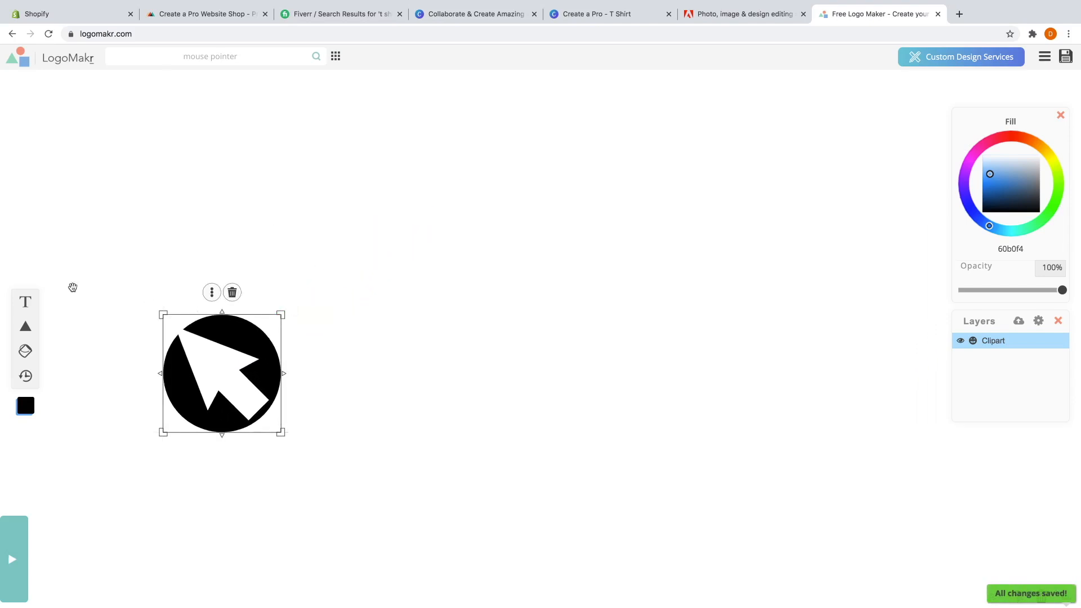
Add the text 'Create a Pro Website' in the Passion One font.
click(25, 302)
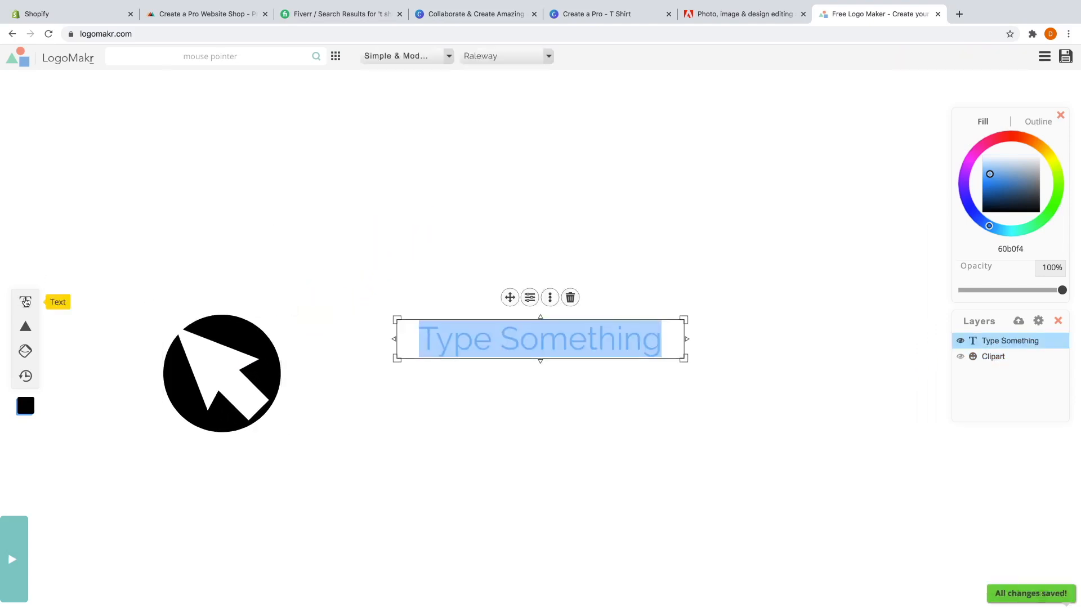
text(Creay)
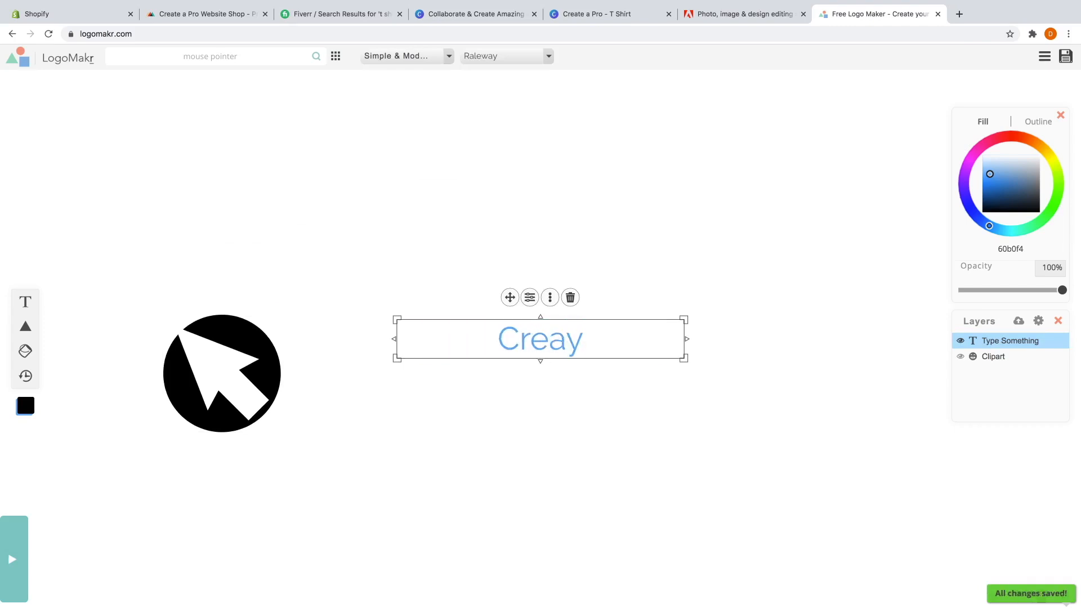
key(BackSpace)
text(te a Pro Website)
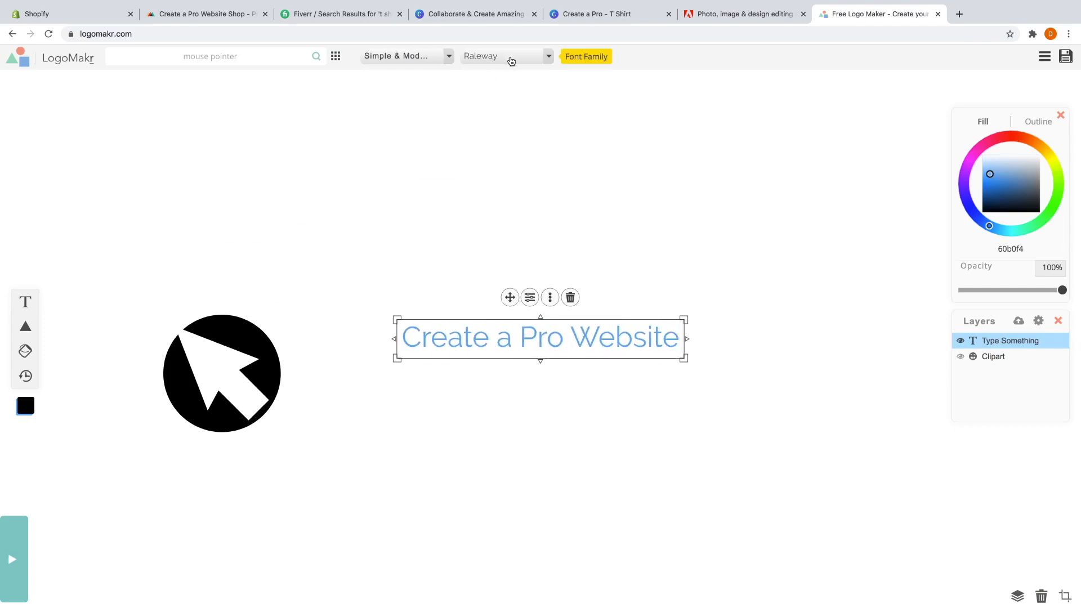
click(479, 59)
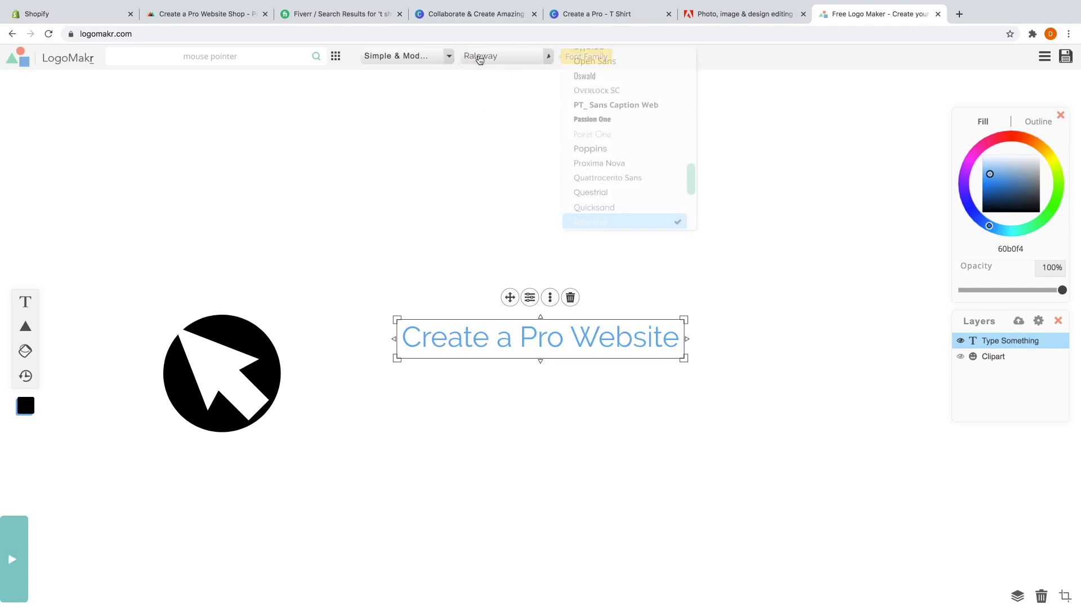
click(617, 120)
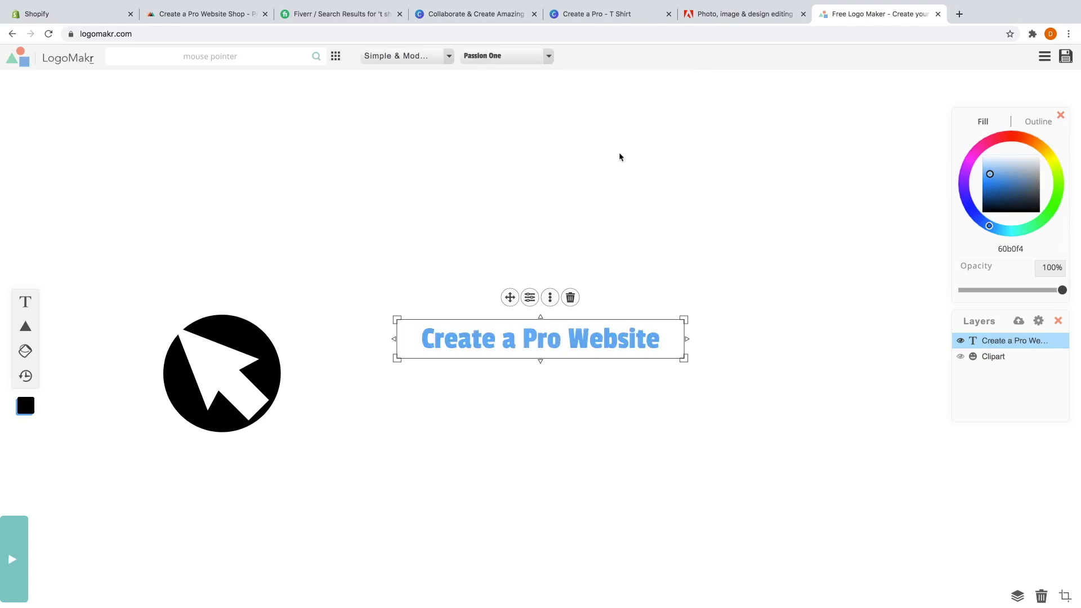
Make the text black and larger, set a shrunk arrow circle beside it, and save the logo.
mouse_move(1005, 169)
mouse_down()
mouse_move(1003, 213)
mouse_move(1002, 154)
mouse_move(1005, 212)
mouse_move(1006, 179)
mouse_move(965, 170)
mouse_move(979, 219)
mouse_move(1060, 196)
mouse_move(1041, 159)
mouse_move(1014, 225)
mouse_up()
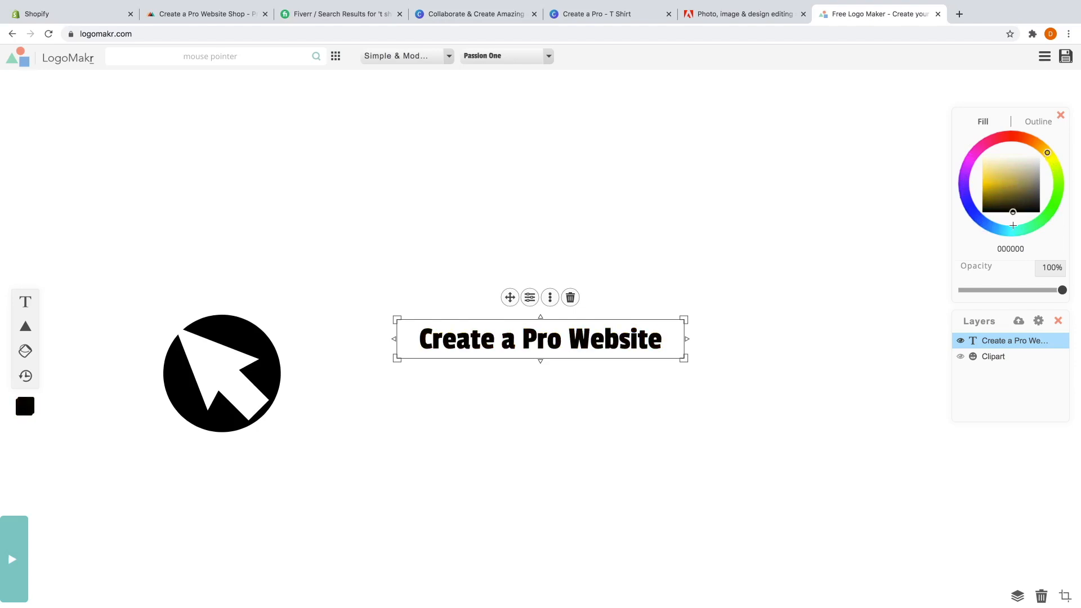
drag(682, 317, 802, 288)
drag(227, 365, 344, 290)
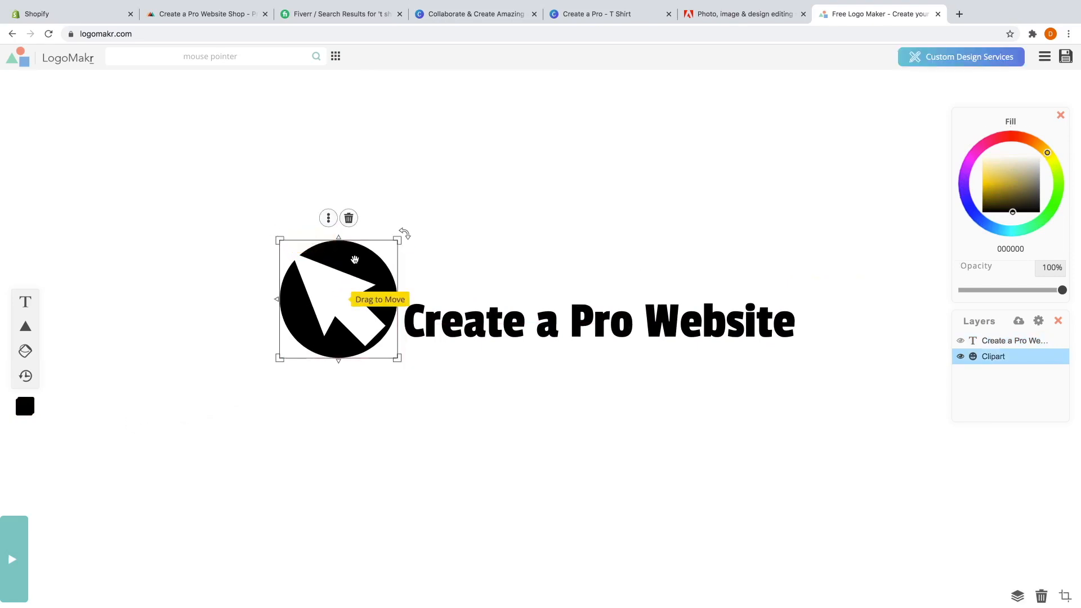
drag(398, 239, 361, 320)
click(470, 394)
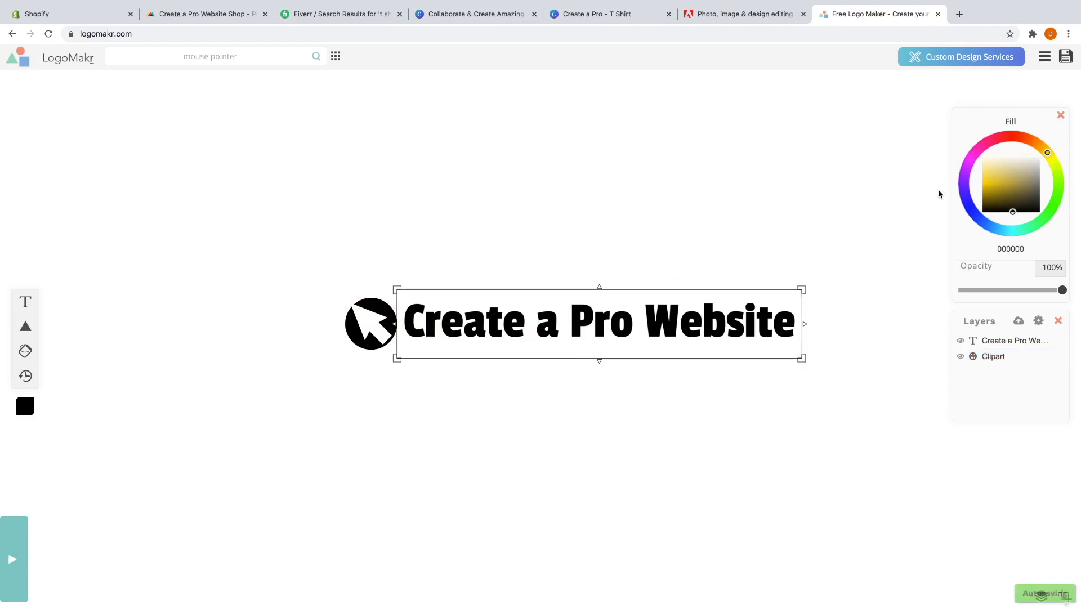
click(1064, 58)
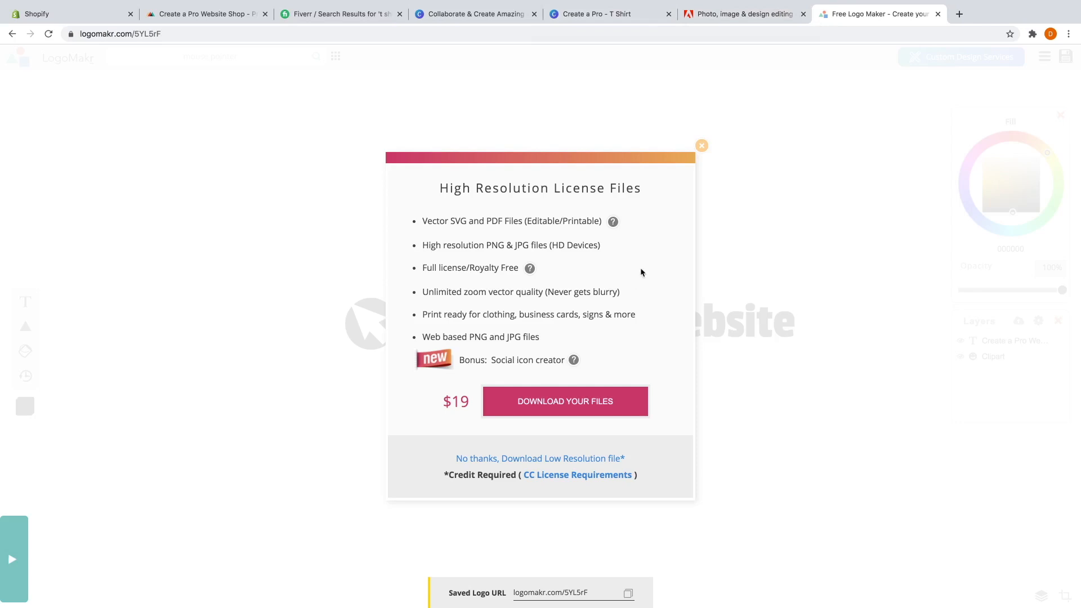
Decline the $19 High Resolution License Files offer and return to the logo editor.
click(702, 145)
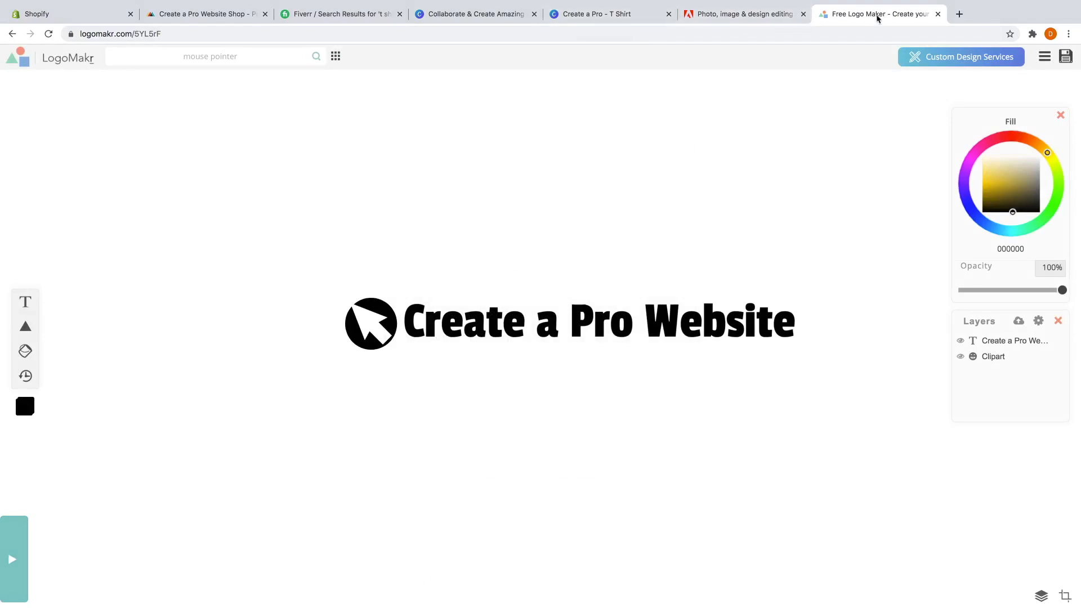
Close the LogoMakr, Adobe and Canva browser tabs.
click(938, 15)
click(804, 14)
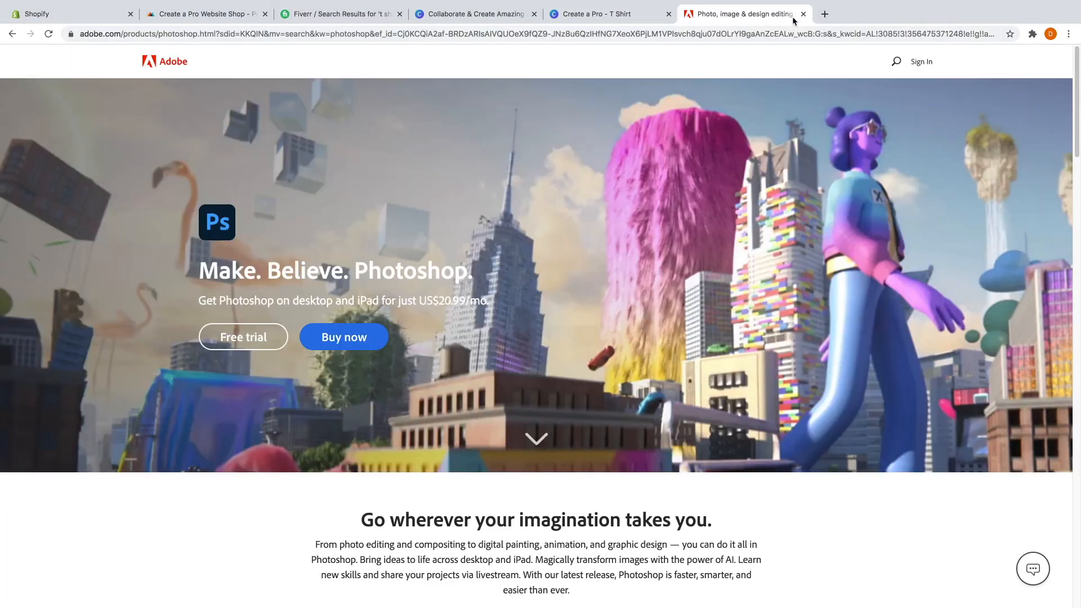
click(668, 14)
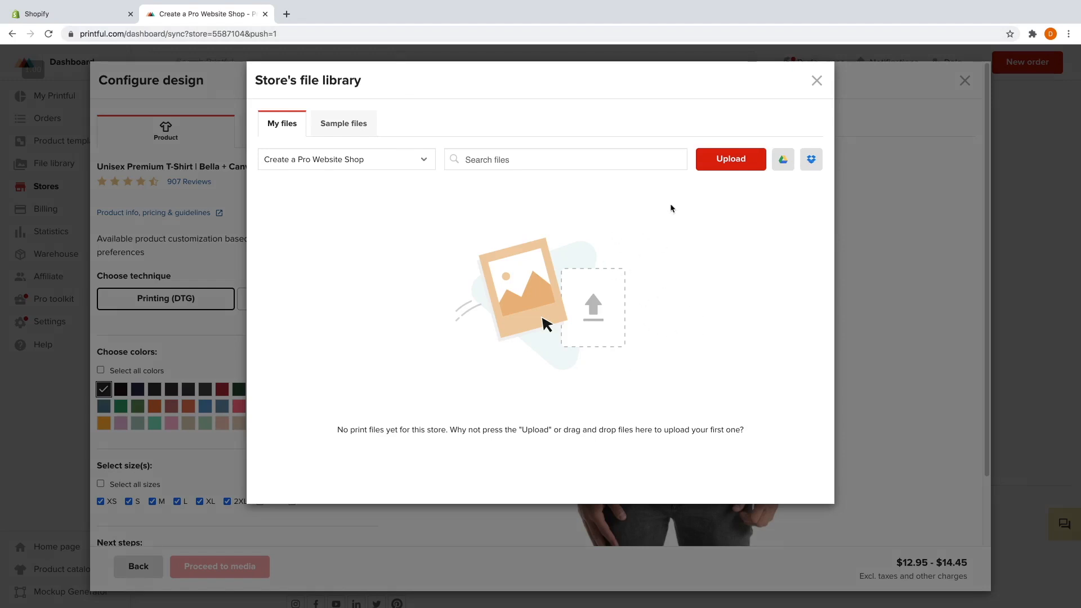
Upload CAPW-T-Shirt-Logo-Blue.png from the Logos folder after accepting the terms, and choose it for the shirt.
click(720, 159)
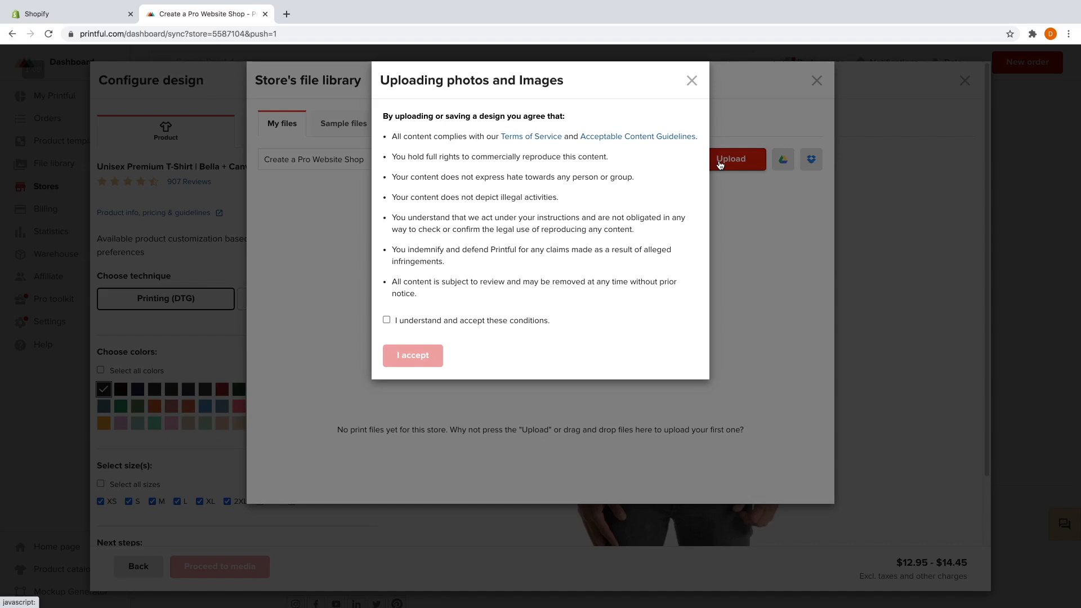
click(387, 320)
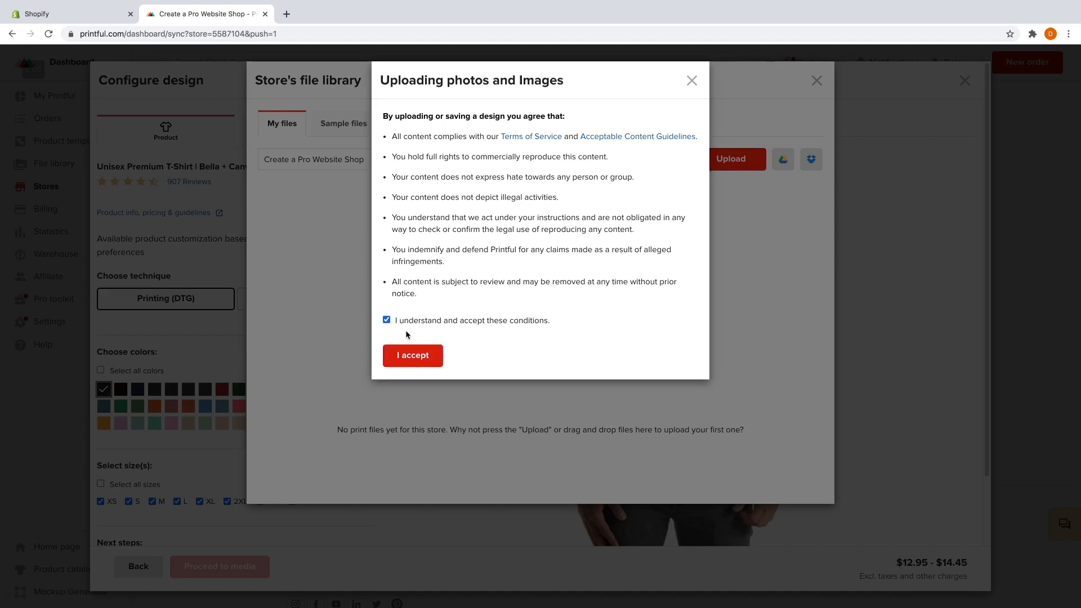
click(417, 356)
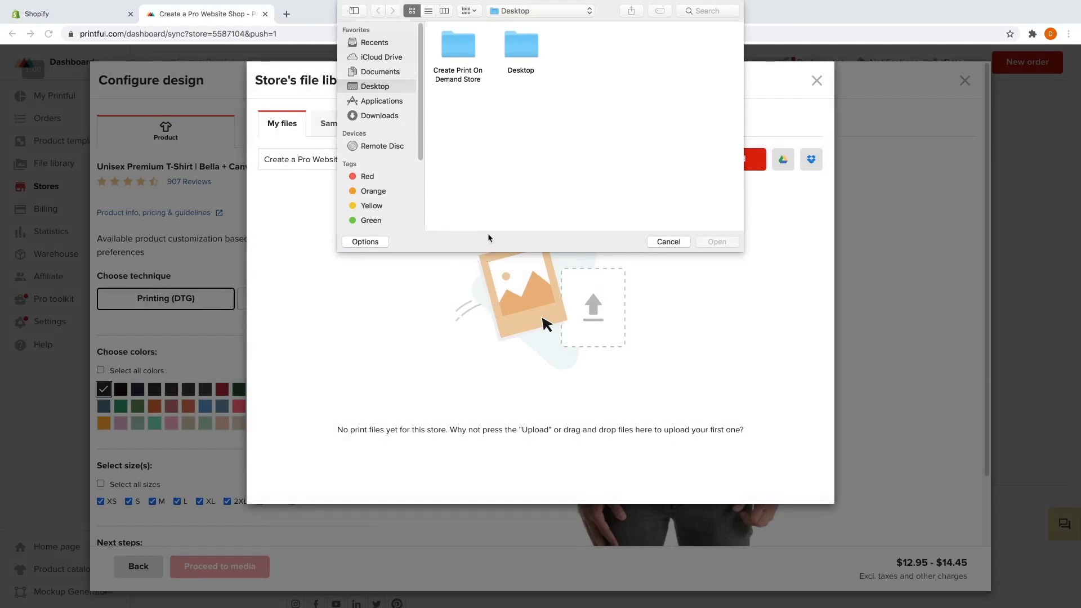
double_click(468, 48)
double_click(468, 48)
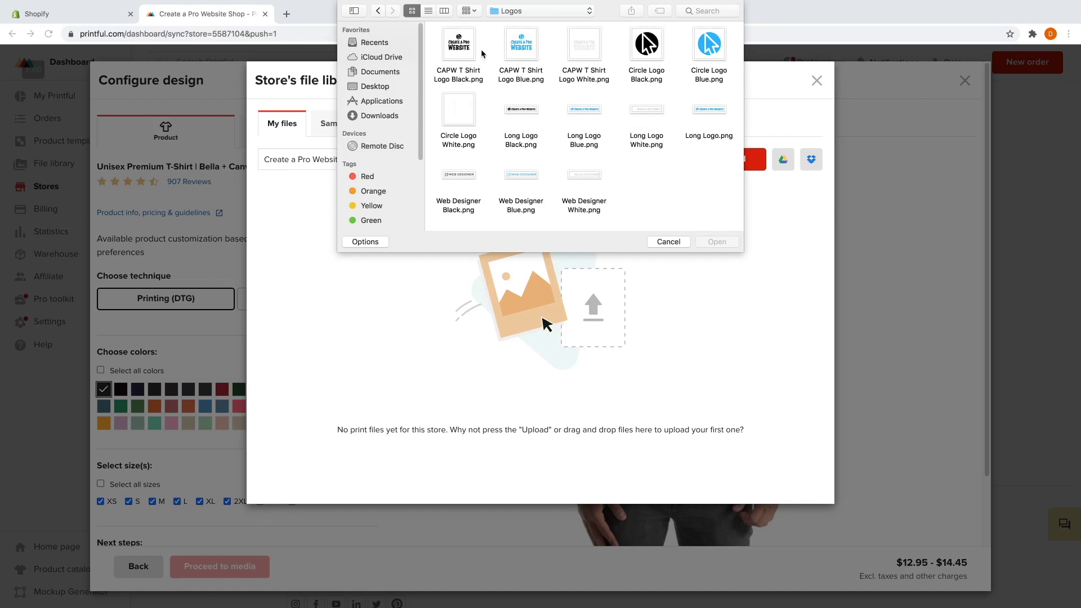
click(522, 51)
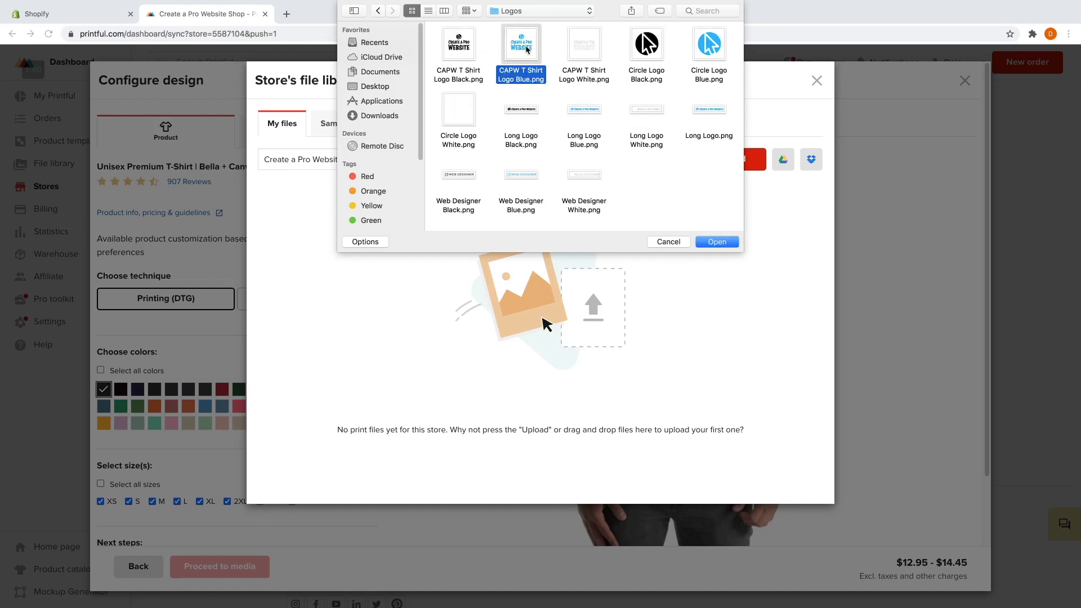
click(731, 243)
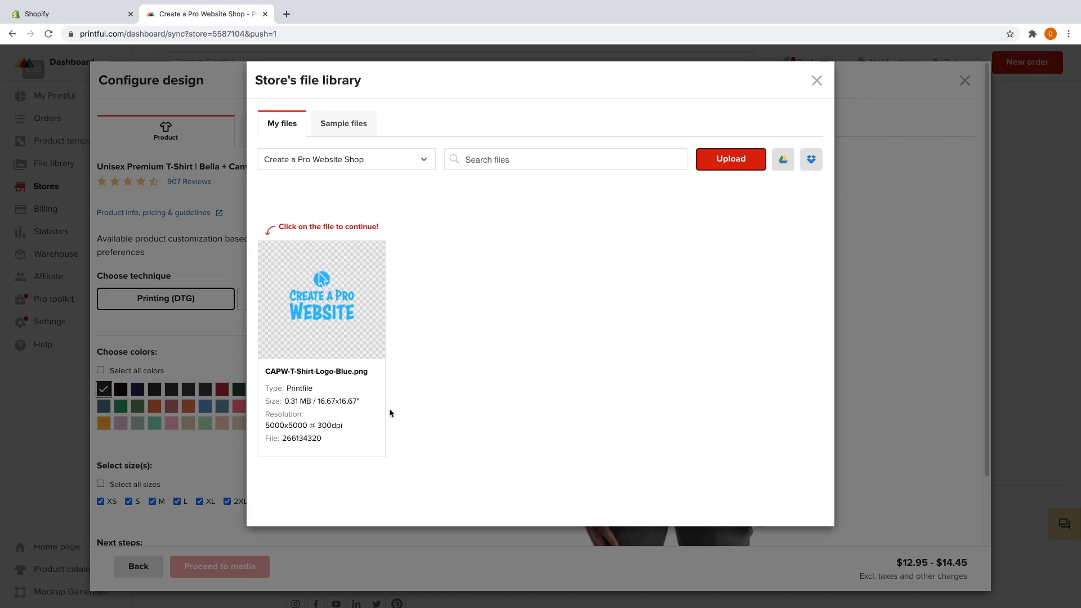
mouse_move(304, 425)
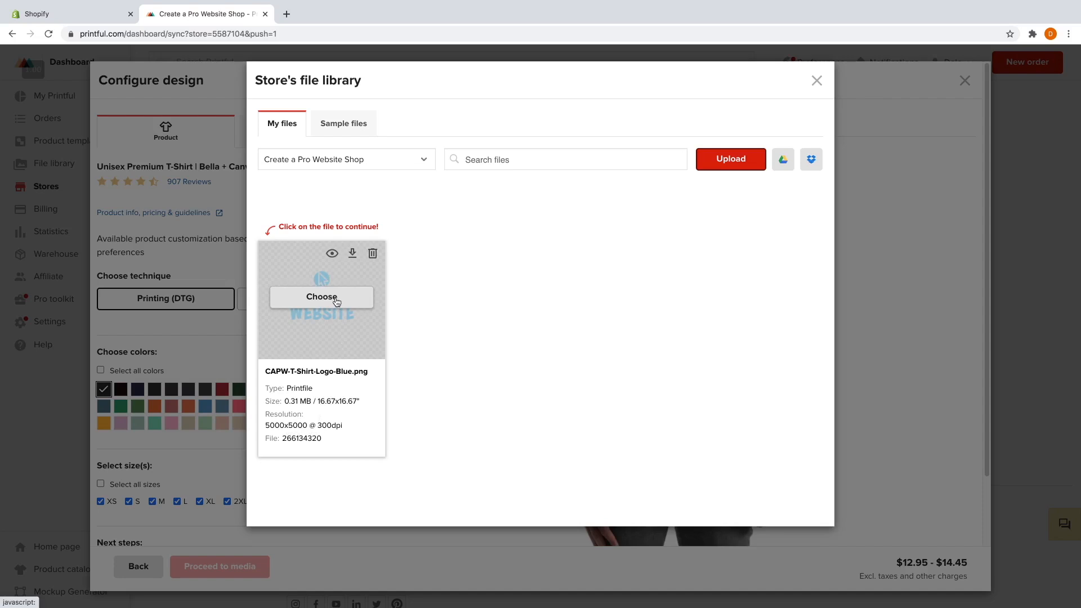
click(336, 300)
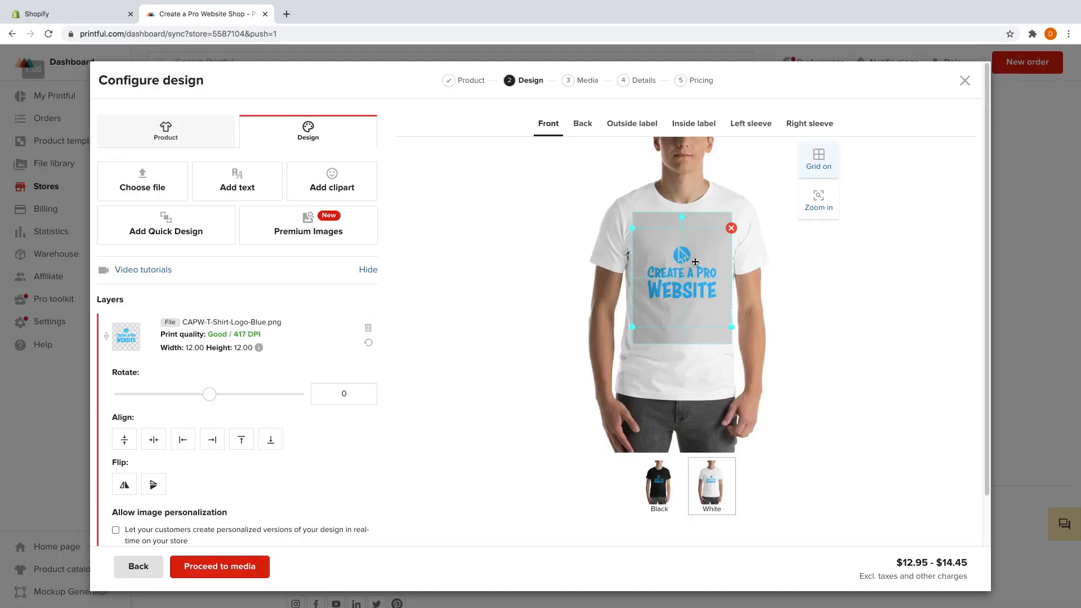
Resize the front logo to 10.51 × 10.48 and raise it slightly, previewing black and white shirts.
mouse_move(630, 227)
mouse_down()
mouse_move(654, 249)
mouse_move(633, 225)
mouse_move(637, 235)
mouse_up()
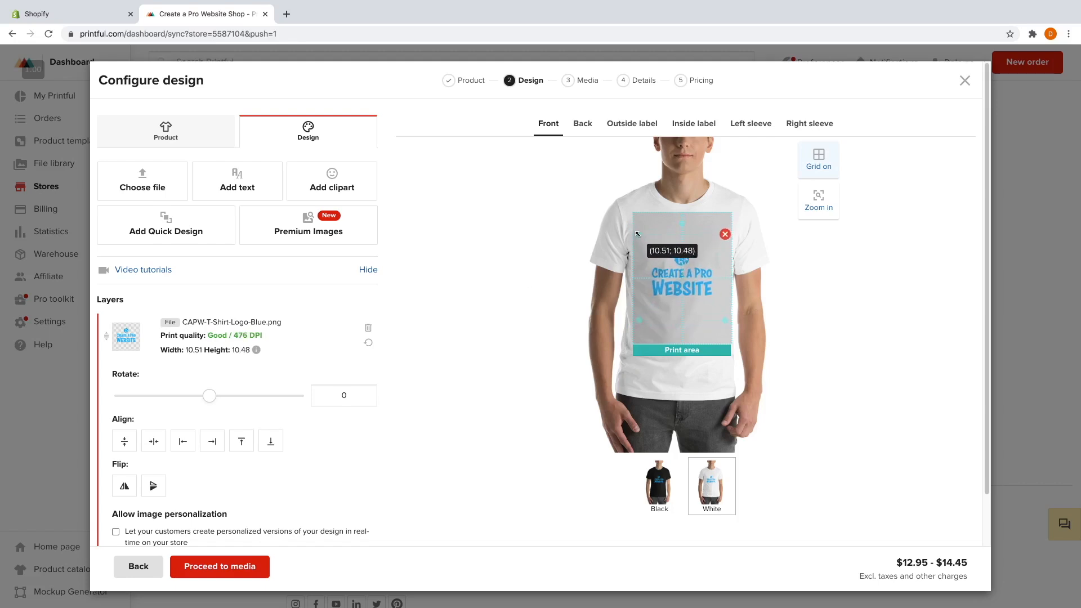
drag(692, 263, 690, 259)
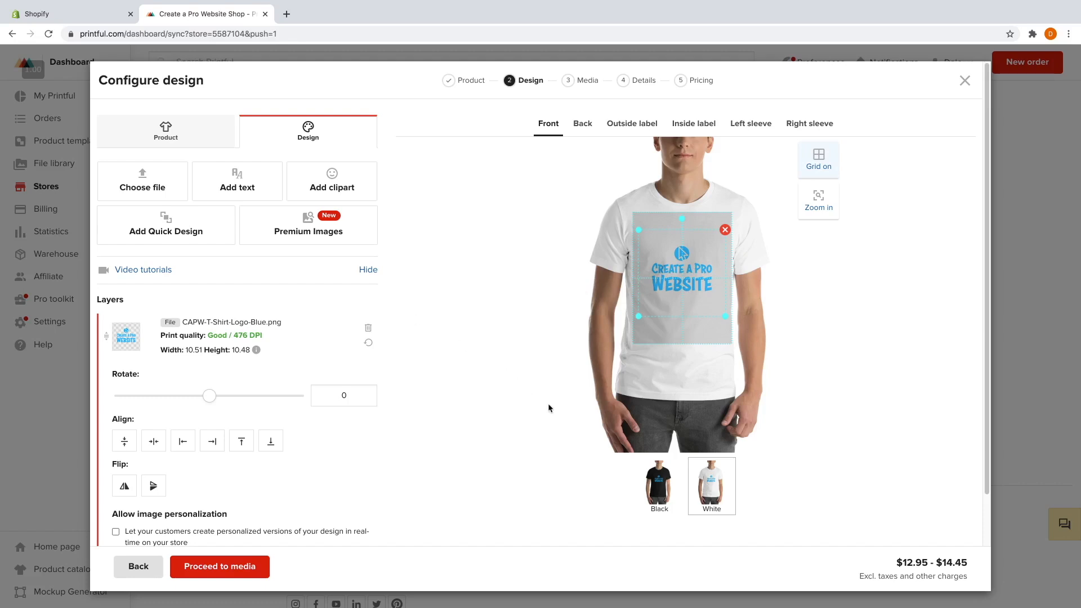
click(657, 486)
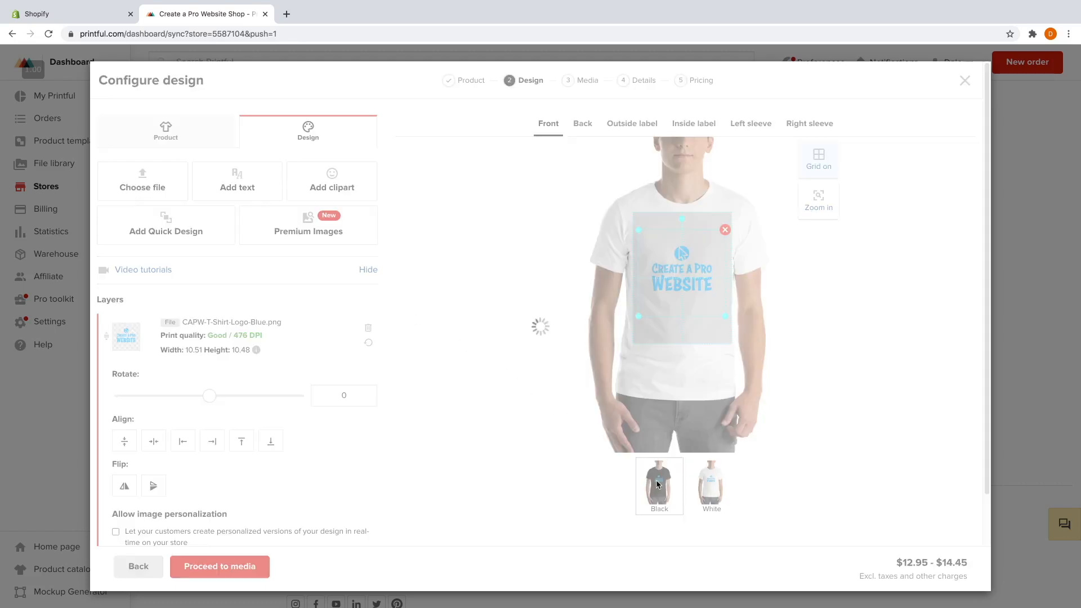
click(707, 485)
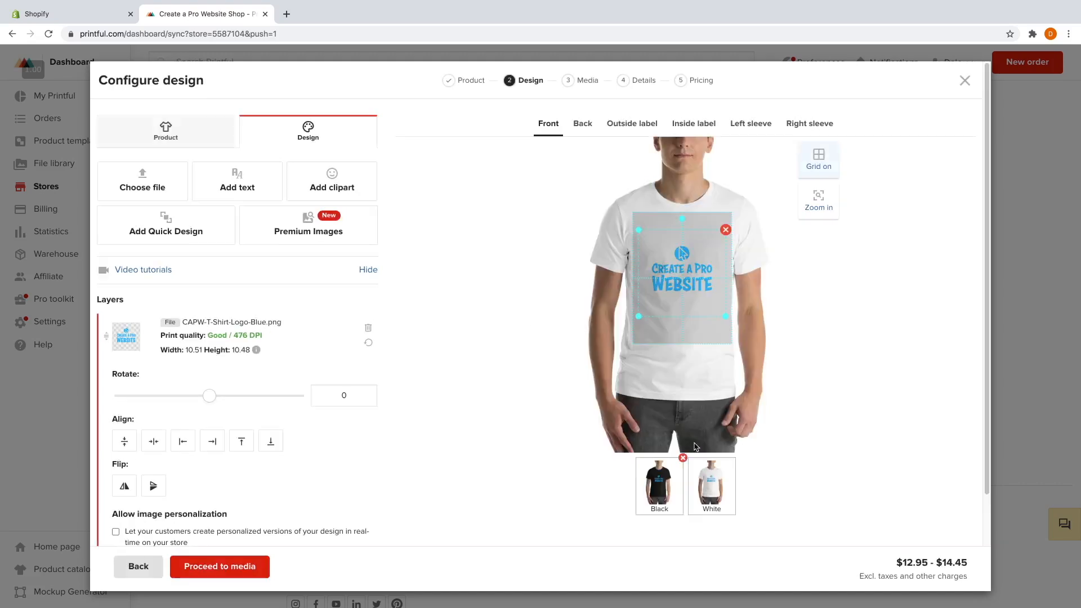
scroll(412, 303, down, 2)
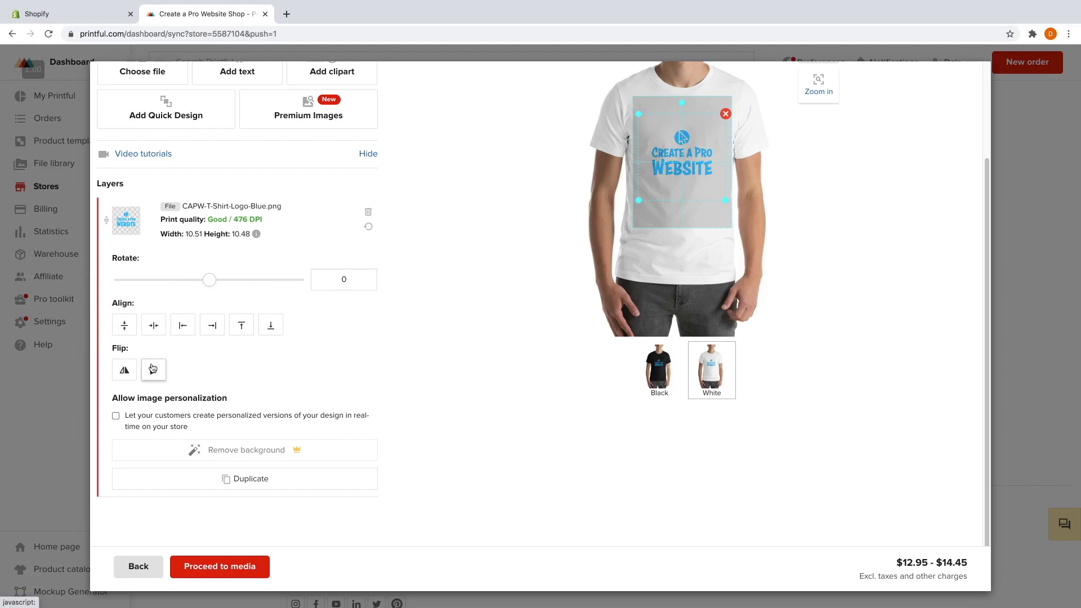
scroll(614, 378, up, 1)
scroll(529, 374, up, 1)
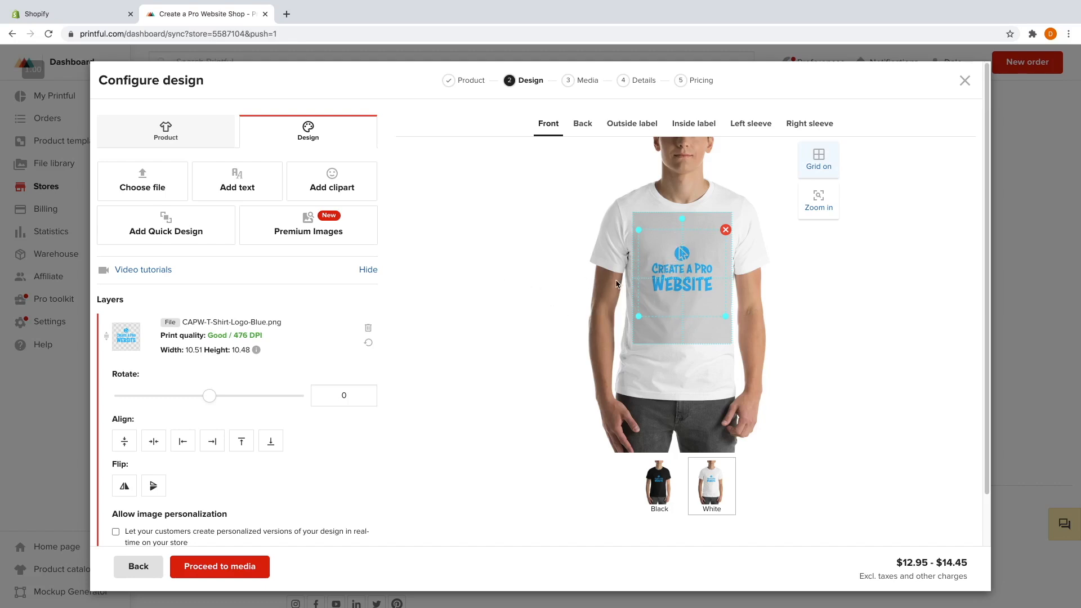
scroll(439, 305, down, 3)
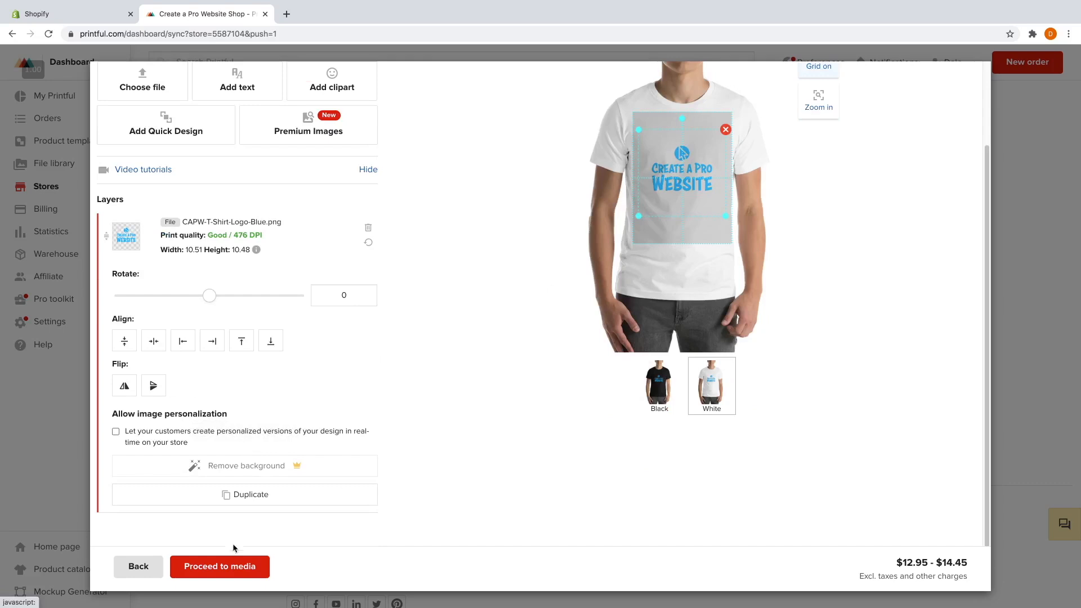
Set the Black Front mockup as the main product image and continue to Add details.
click(230, 566)
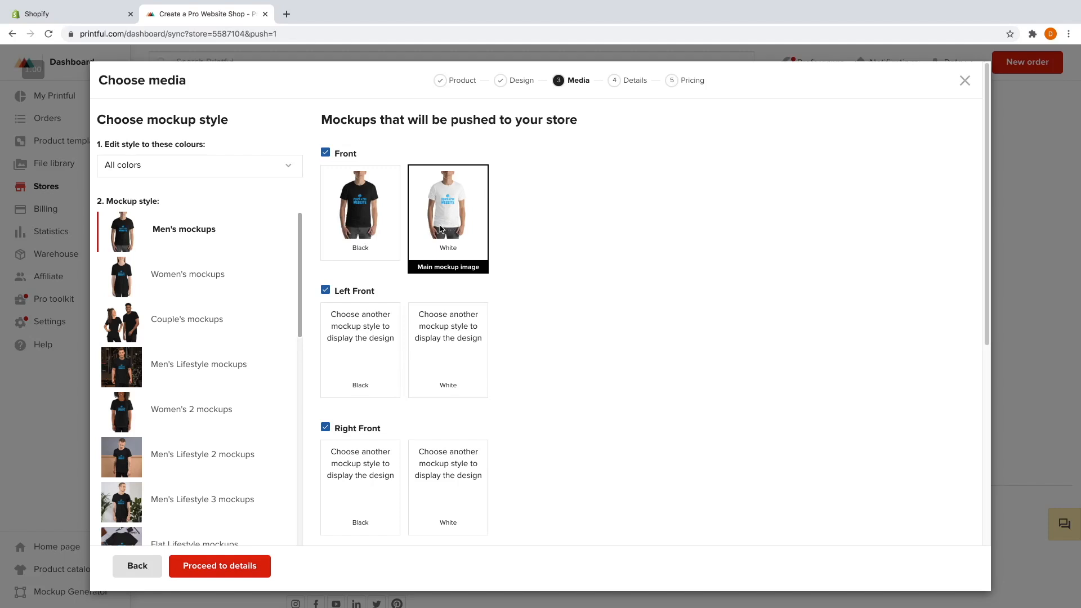
click(377, 227)
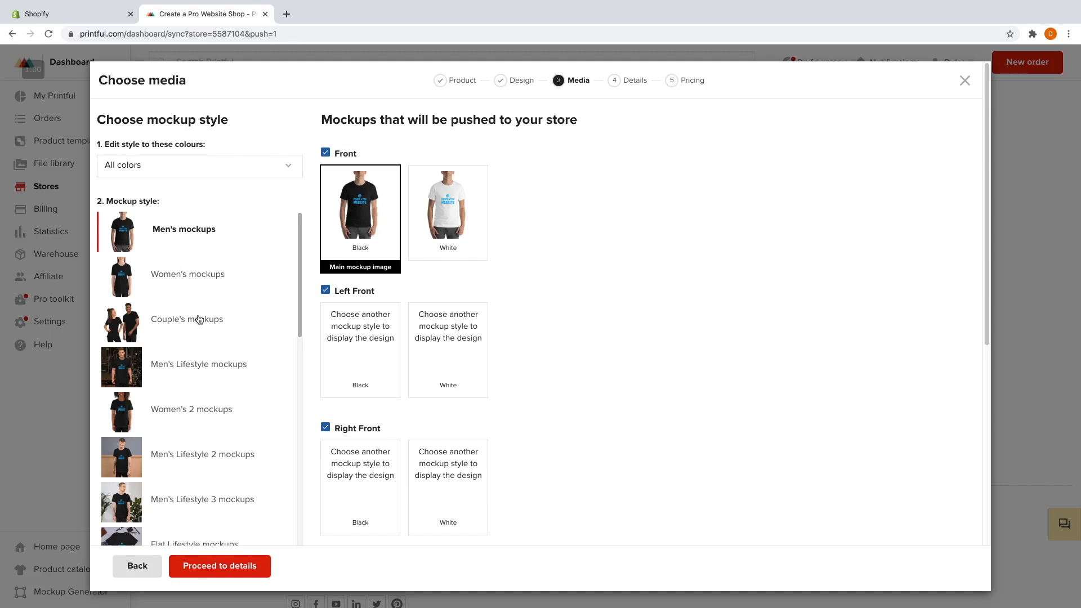
scroll(195, 324, down, 2)
scroll(181, 347, down, 2)
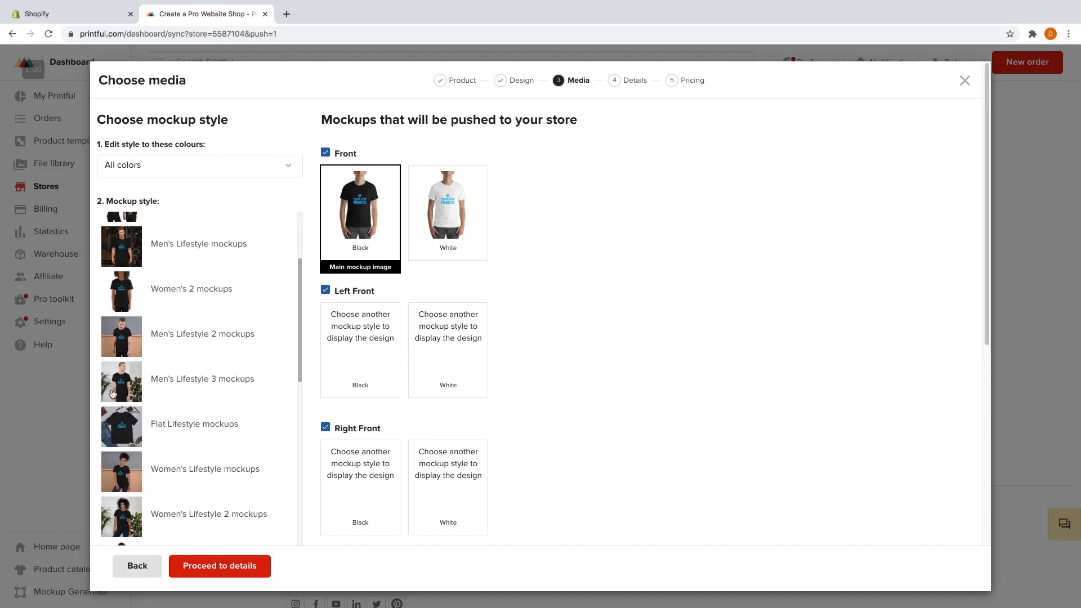
scroll(174, 411, up, 4)
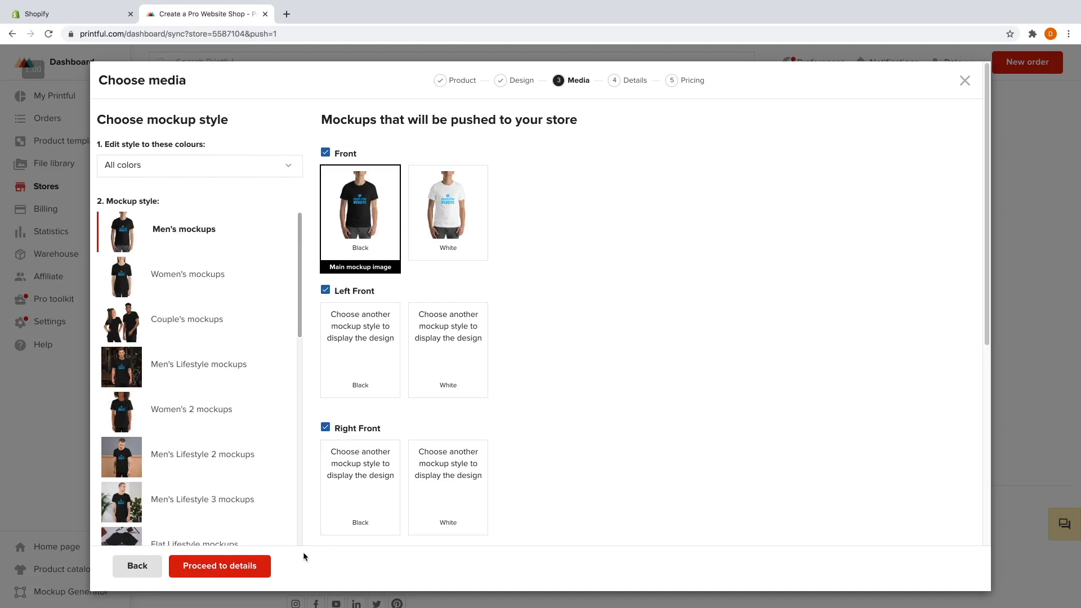
click(238, 566)
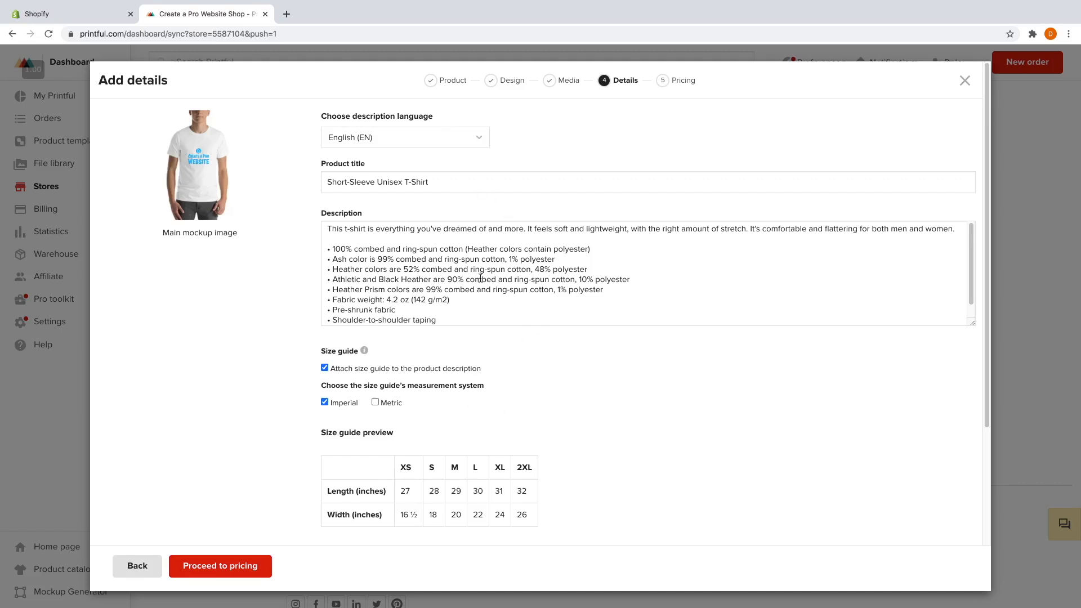
Replace 'Short-Sleeve' in the product title with 'Create a Pro Website'.
click(365, 183)
drag(372, 183, 326, 181)
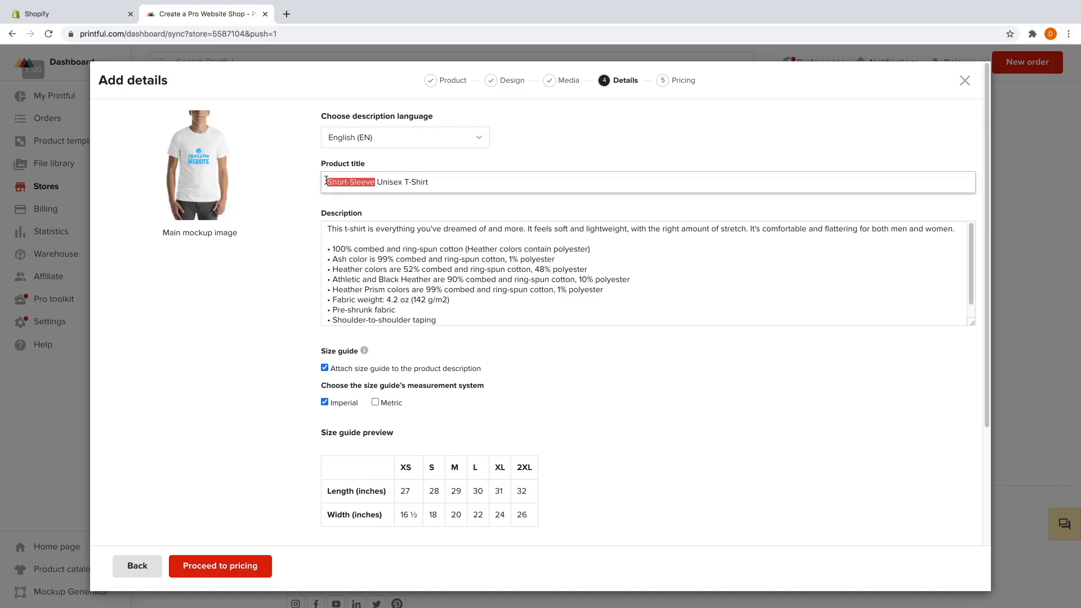
text(Create a P)
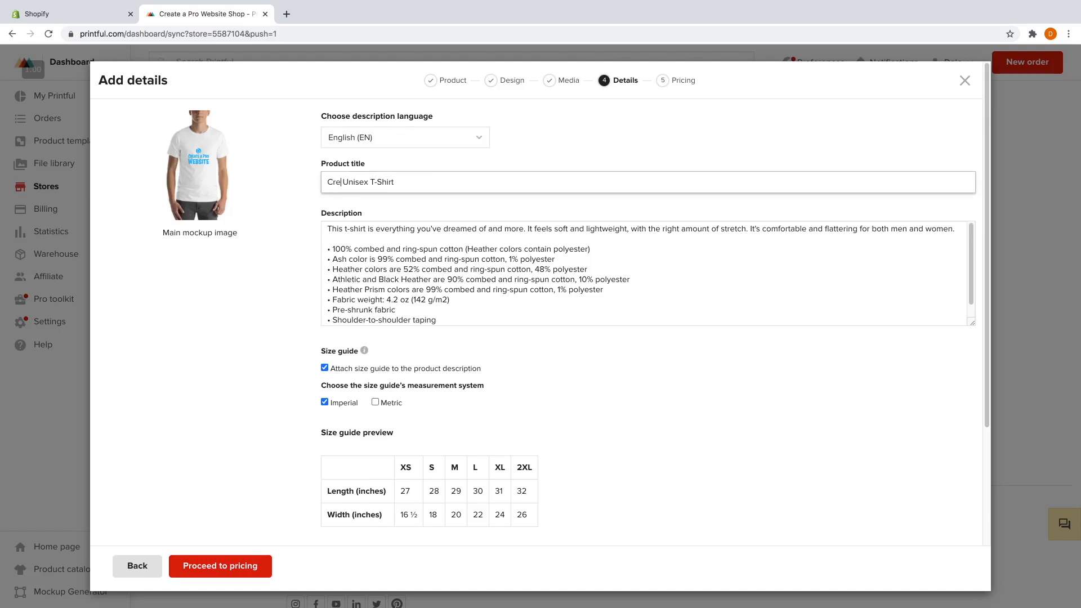
text(ro Website)
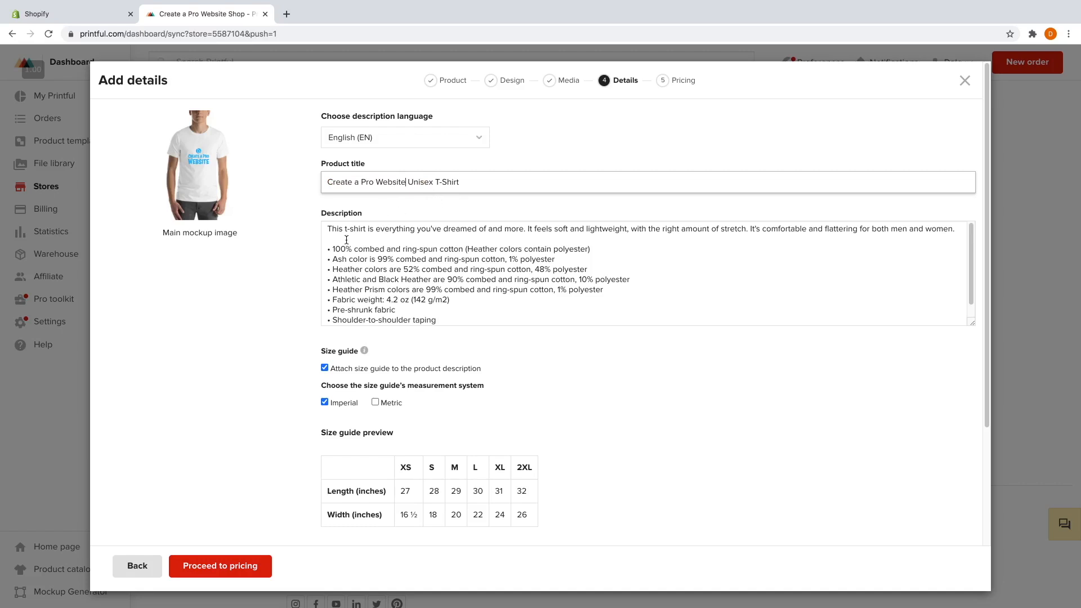
Review the product description and scroll down to the Imperial size guide.
drag(329, 231, 451, 298)
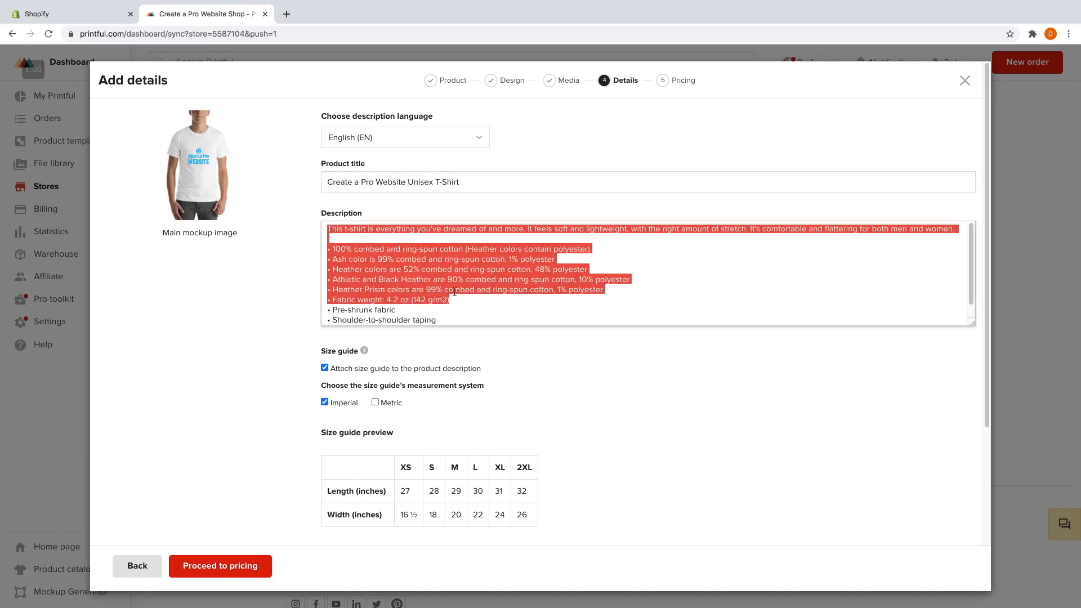
click(453, 281)
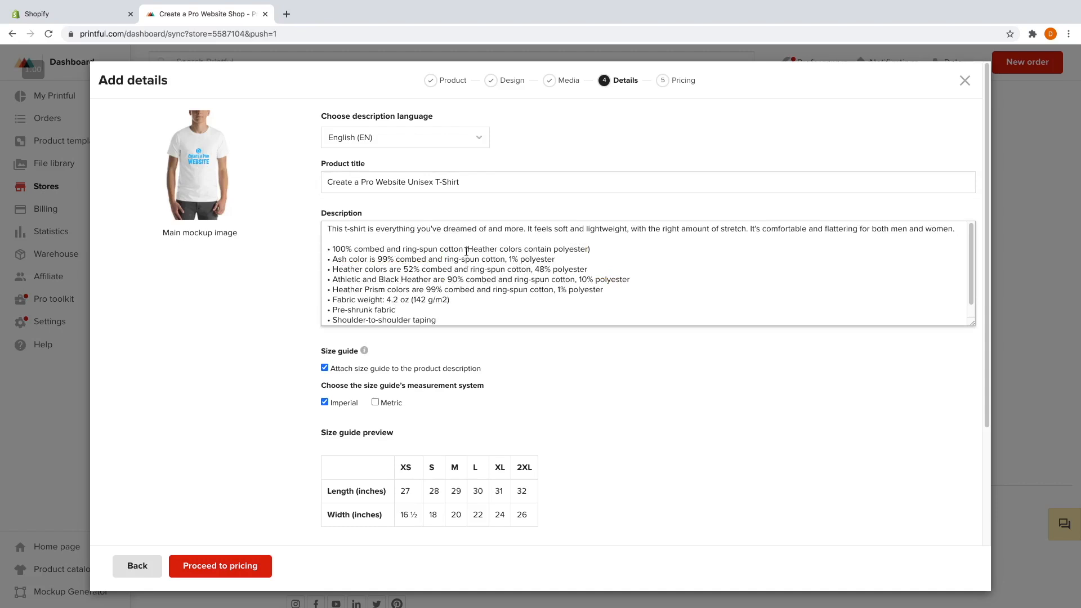
click(409, 239)
scroll(484, 293, down, 1)
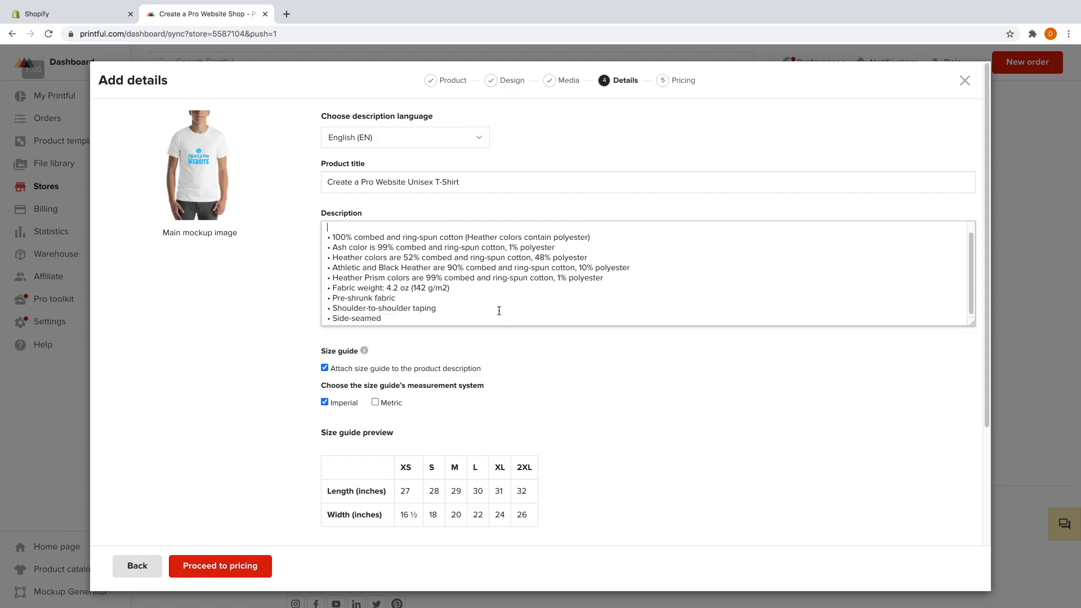
scroll(529, 343, down, 3)
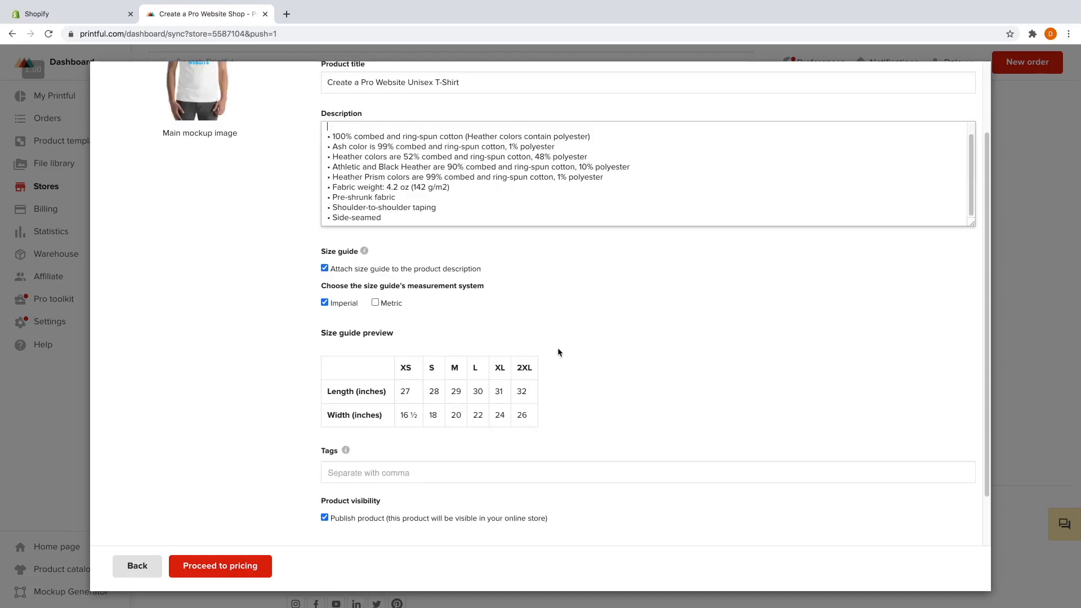
scroll(557, 353, down, 3)
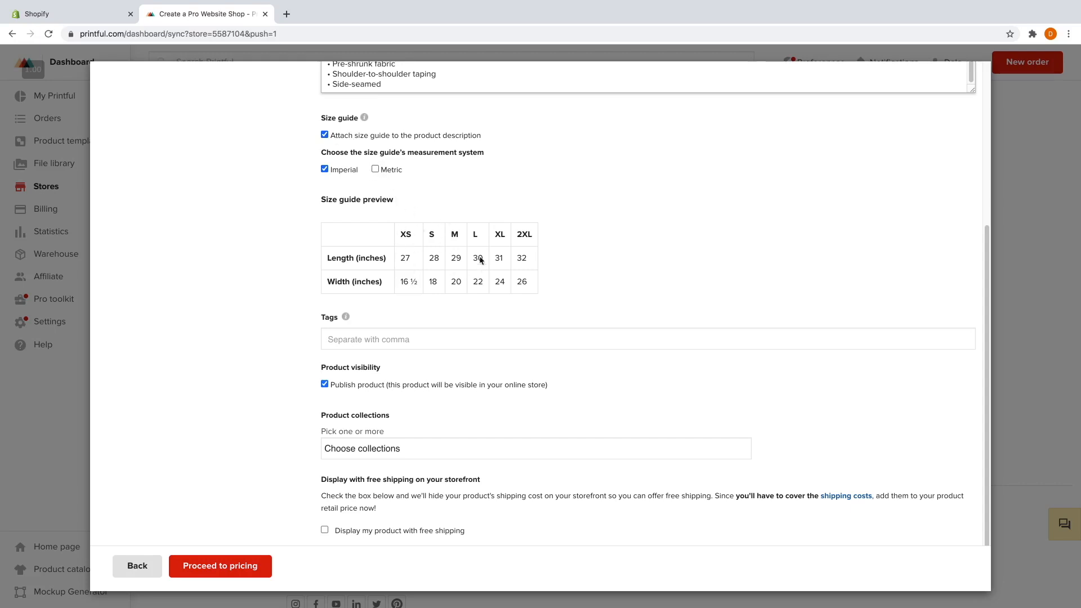
Add the tag 'tshirt', put the product in the Home page collection, and proceed to pricing.
click(376, 338)
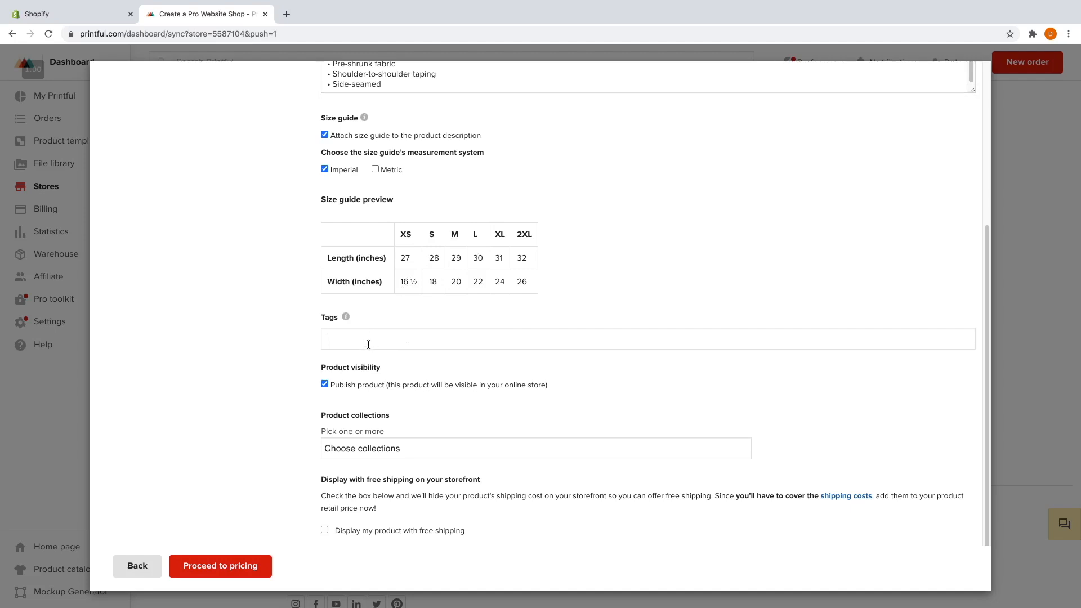
text(tshirt)
key(Return)
click(368, 447)
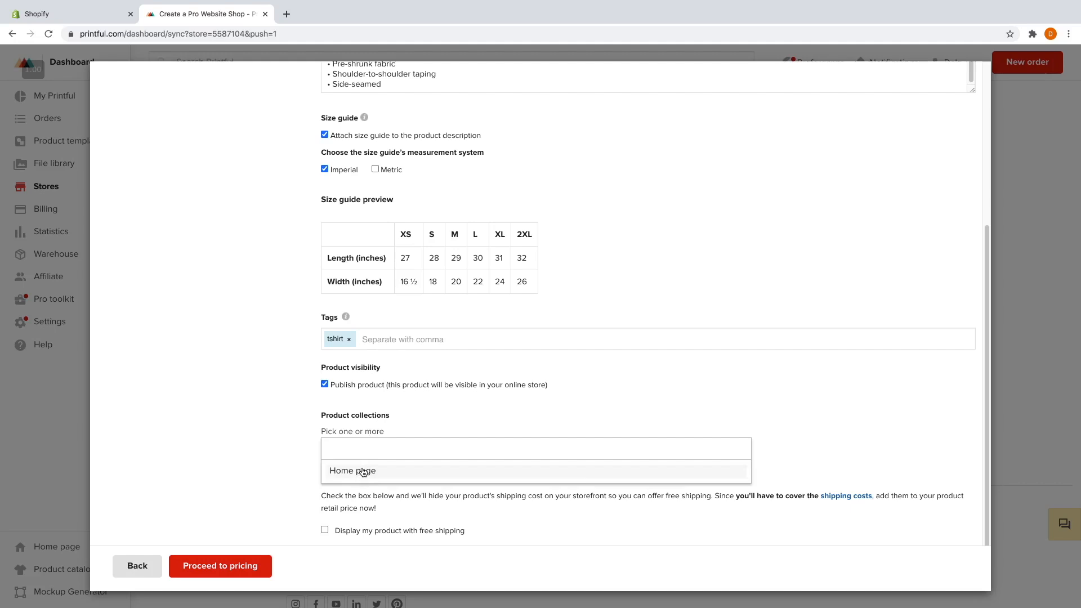
click(363, 472)
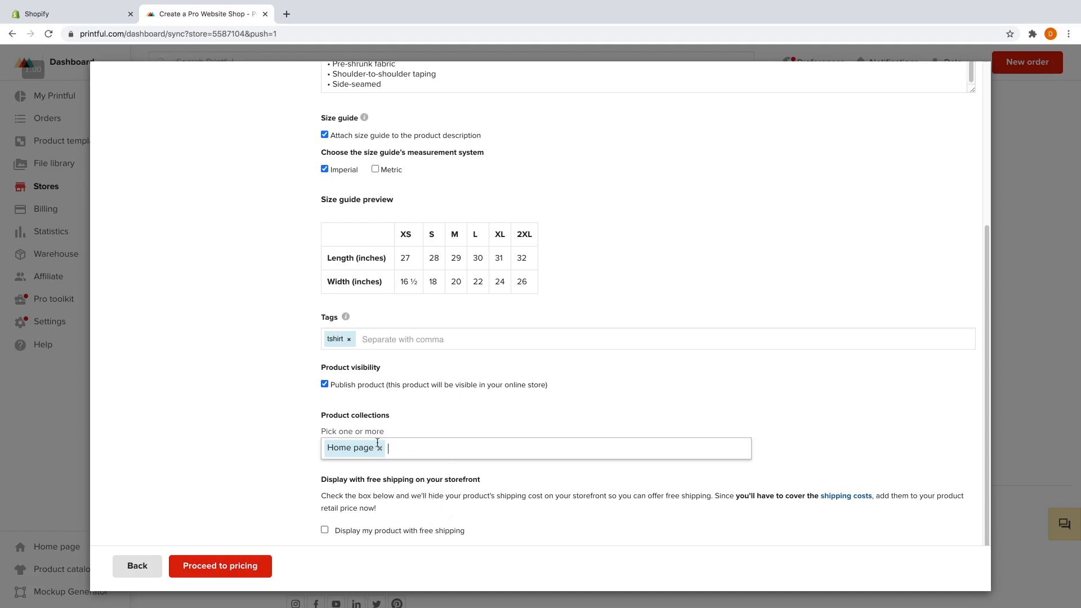
click(229, 566)
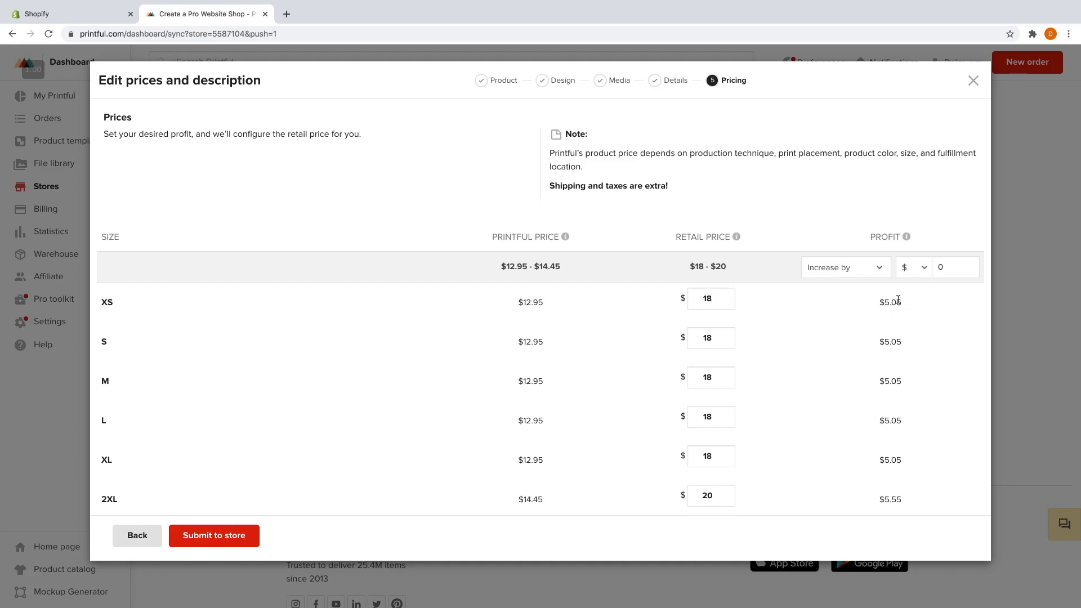
Increase profit by $5 and set the XS, S and M retail prices to $23.99.
click(971, 265)
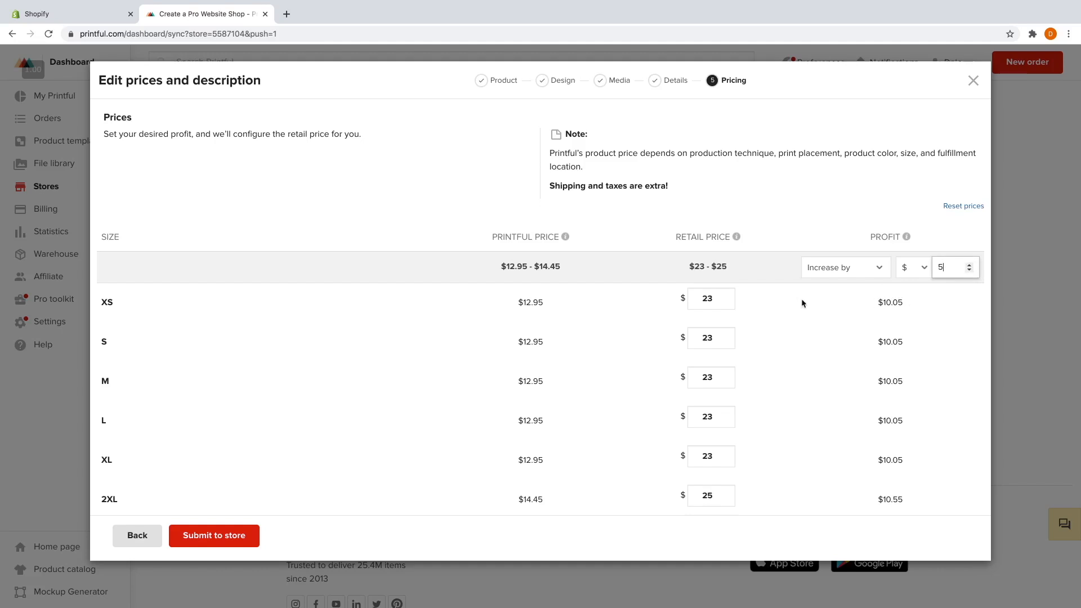
click(715, 298)
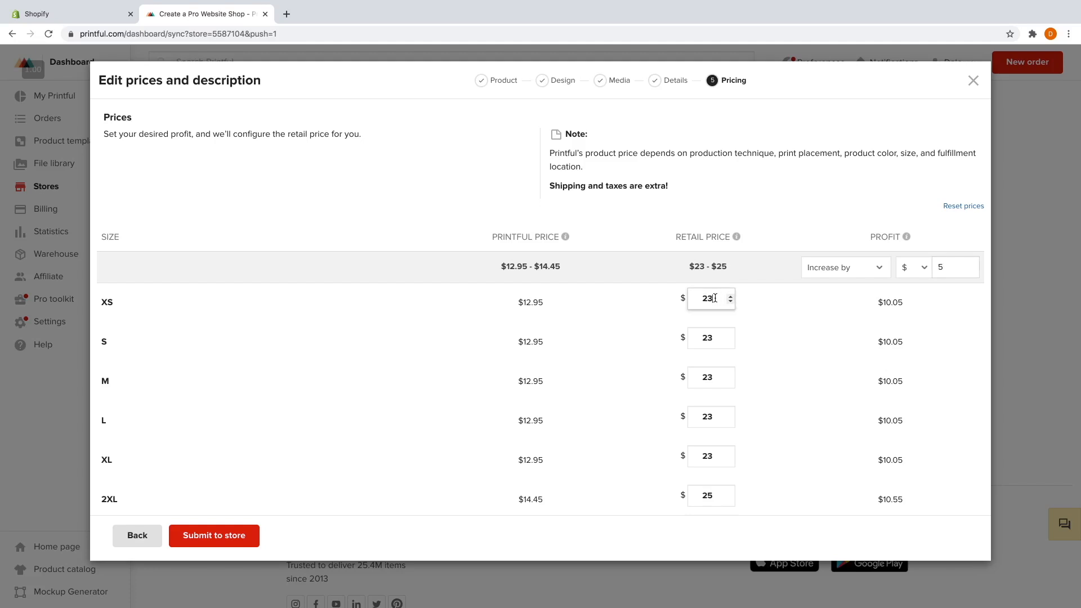
text(.99)
click(715, 340)
text(.99)
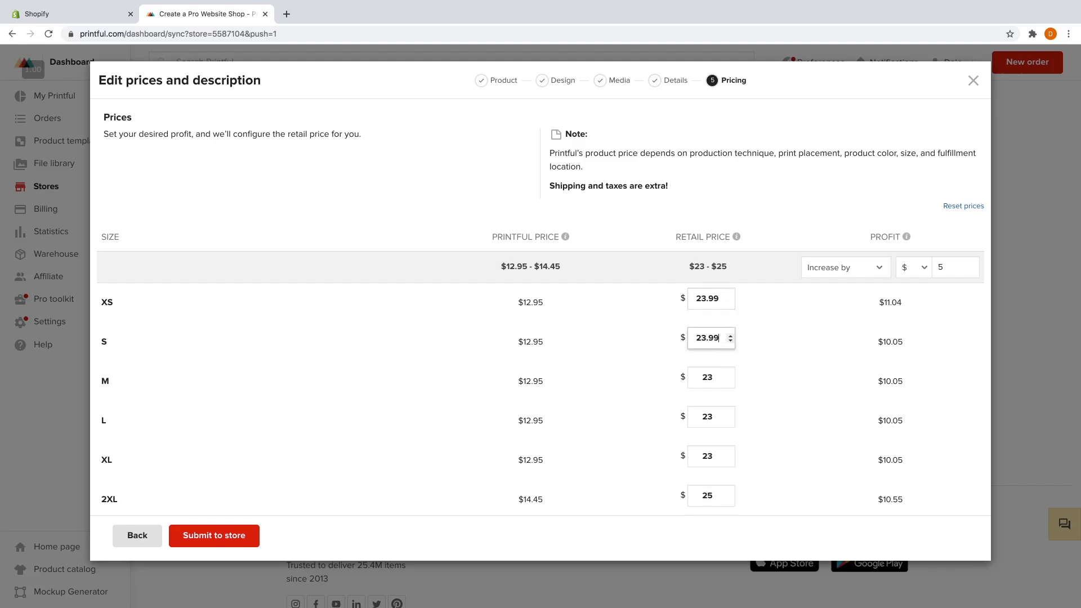
click(713, 377)
text(.99)
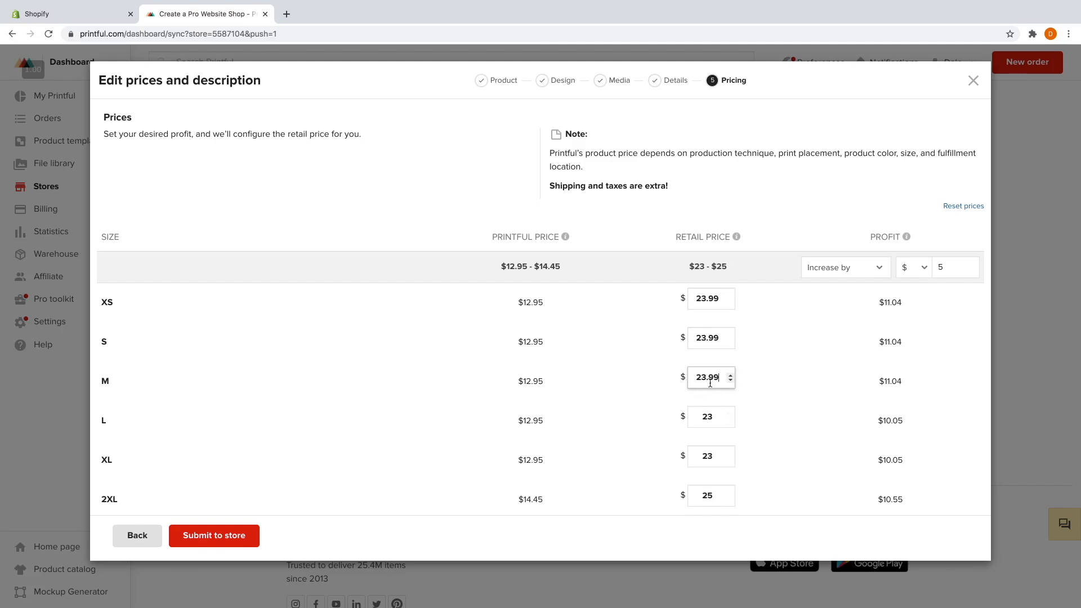
Set the L and XL retail prices to $23.99 and 2XL to $25.99.
click(713, 418)
text(.99)
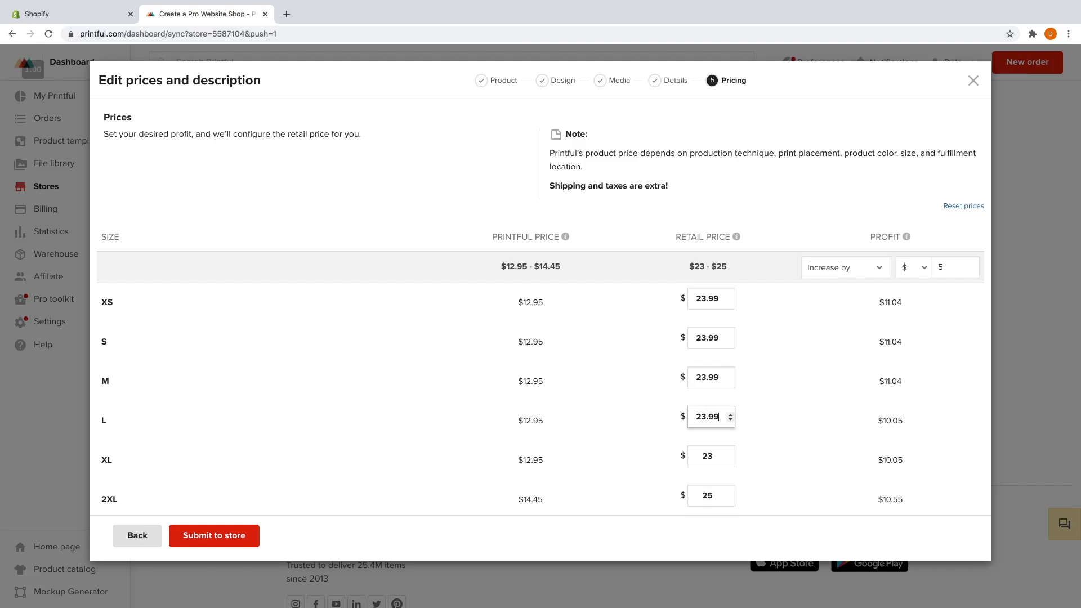
click(715, 459)
text(.99)
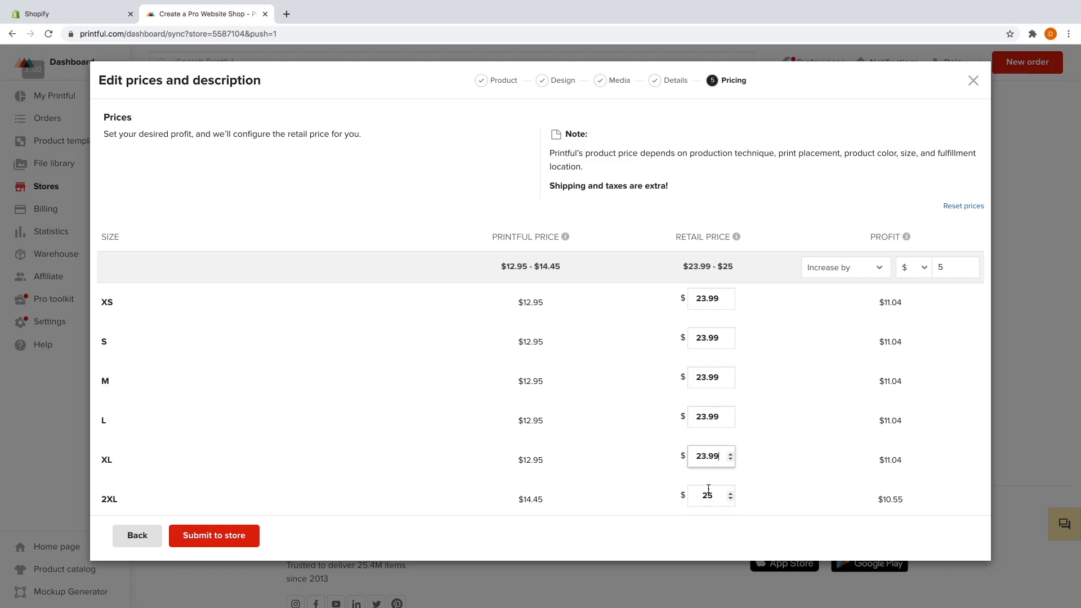
click(716, 494)
text(.99)
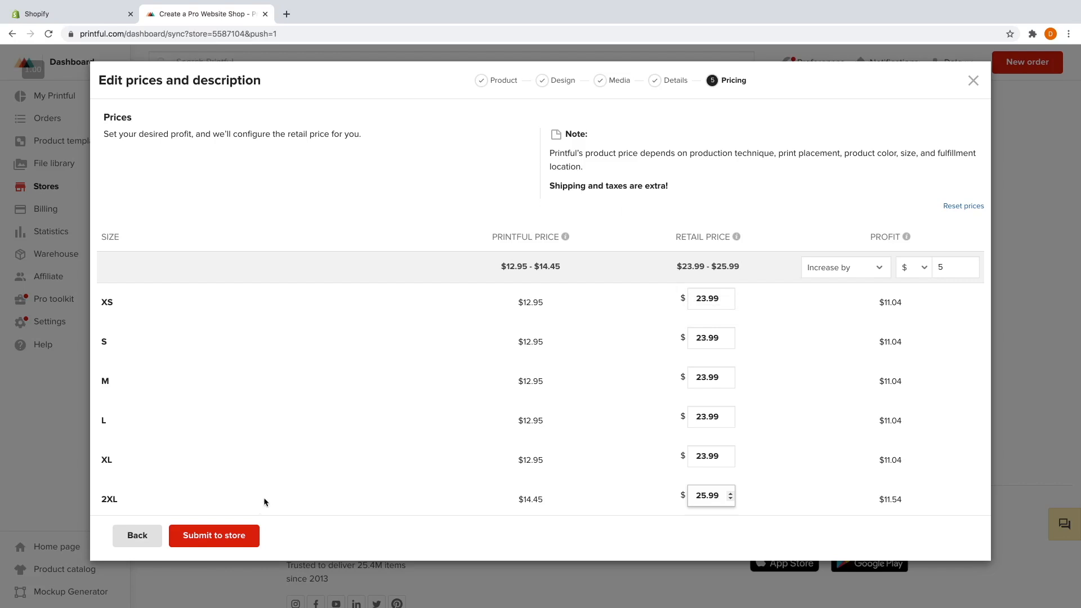
Submit the Unisex T-Shirt priced $23.99–$25.99 to the store and return to the store page.
click(229, 535)
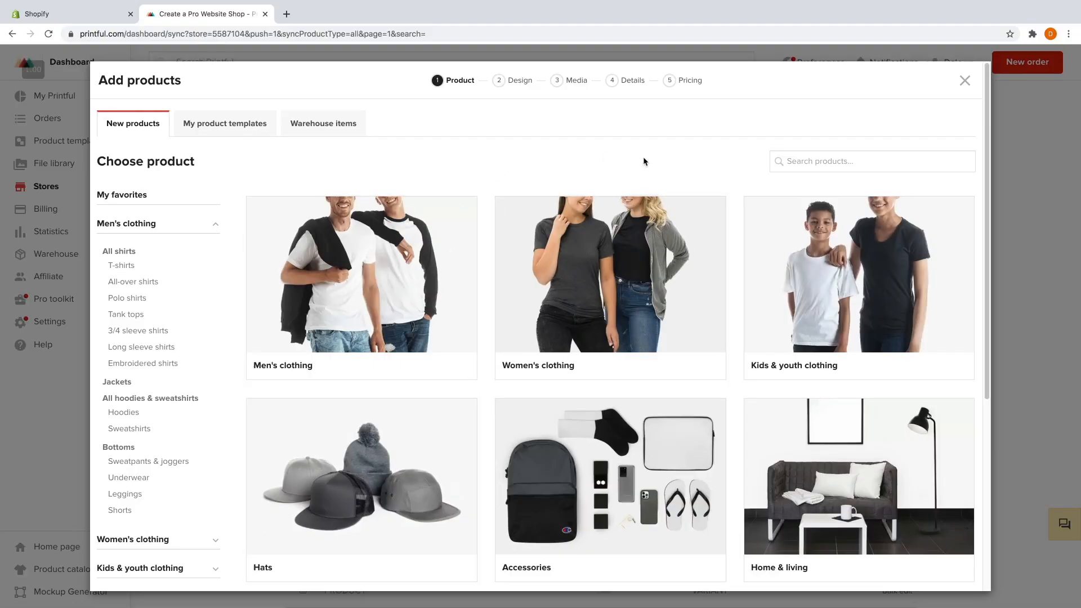
click(965, 81)
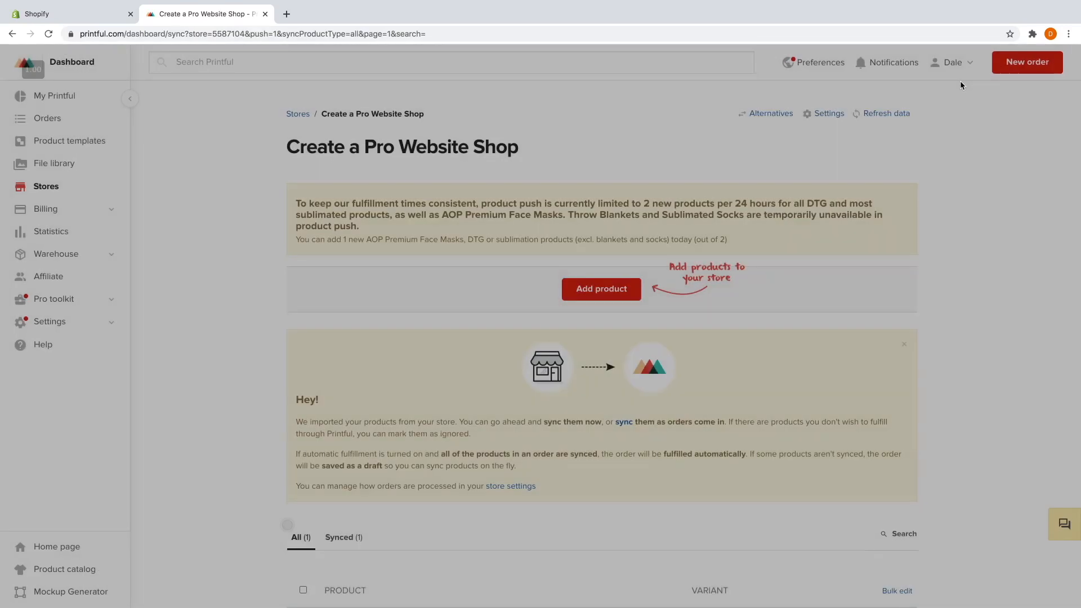
Check that the Unisex T-Shirt lists 12 synced variants, then start adding a new product.
scroll(711, 313, down, 5)
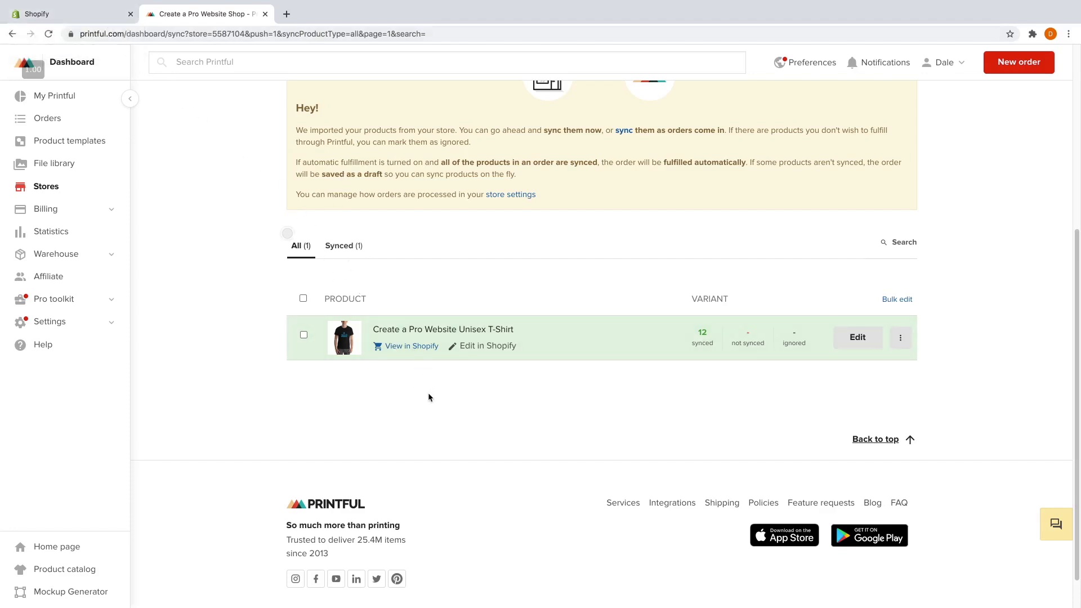
scroll(428, 397, down, 1)
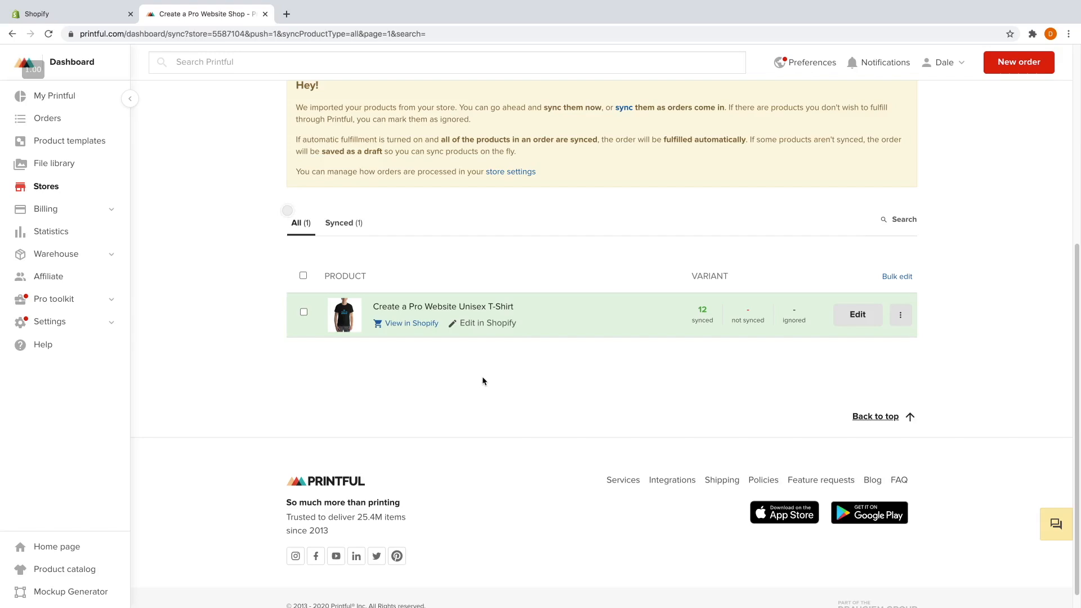
scroll(482, 380, up, 5)
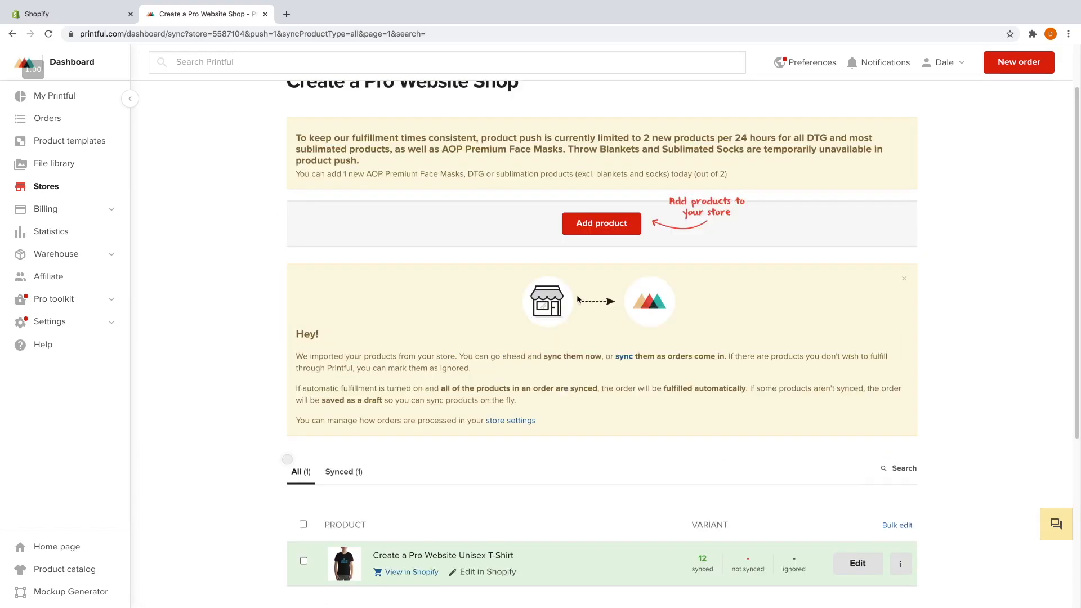
scroll(588, 298, up, 1)
click(596, 254)
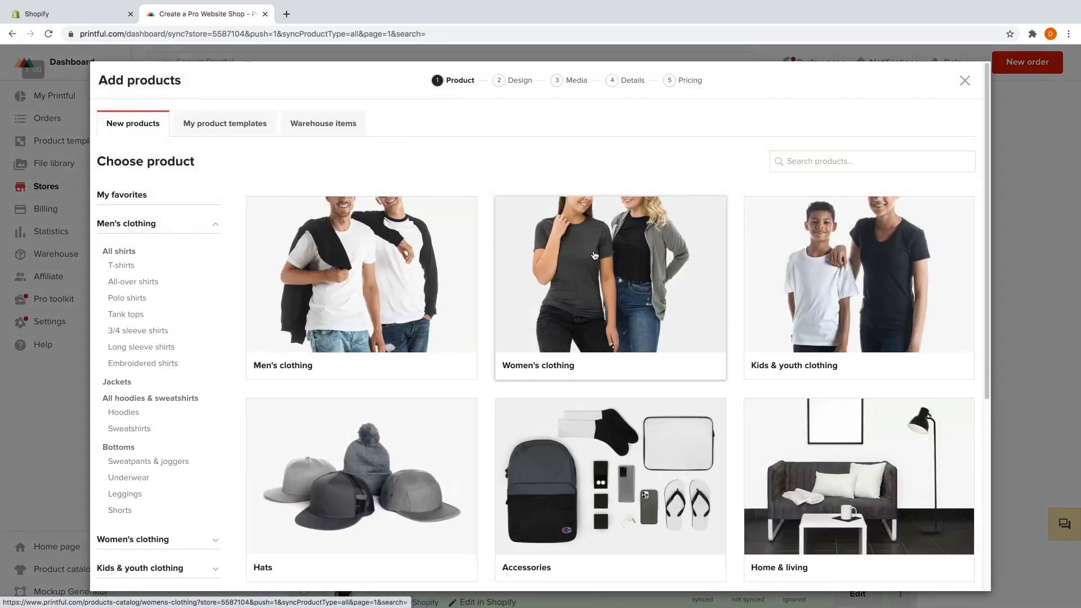
Browse Men's clothing > All-over shirts and choose the All-Over Print Men's Crew Neck T-Shirt.
click(137, 283)
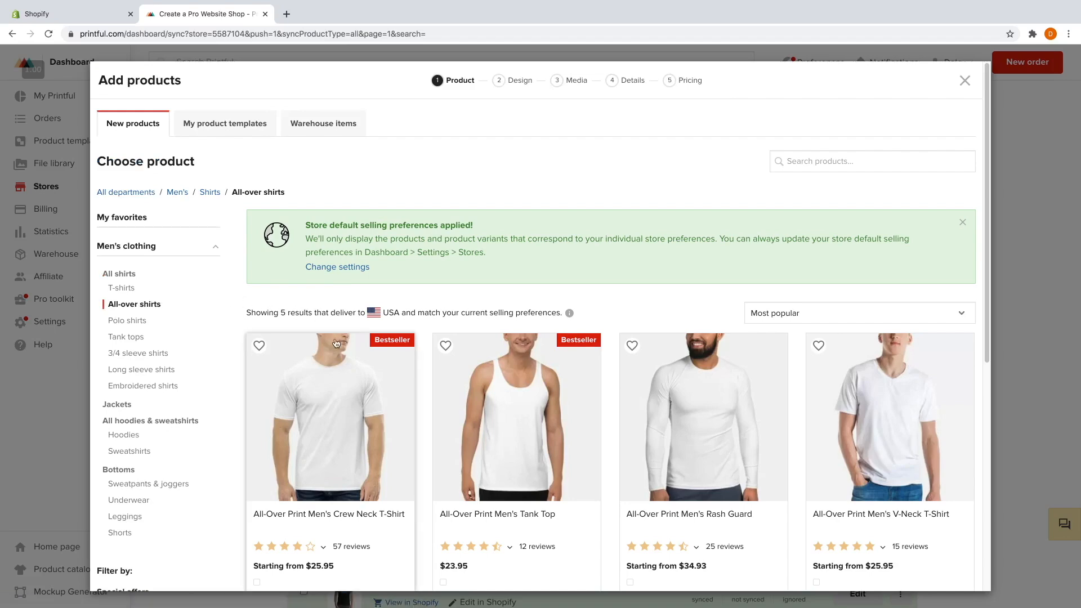
scroll(351, 363, down, 3)
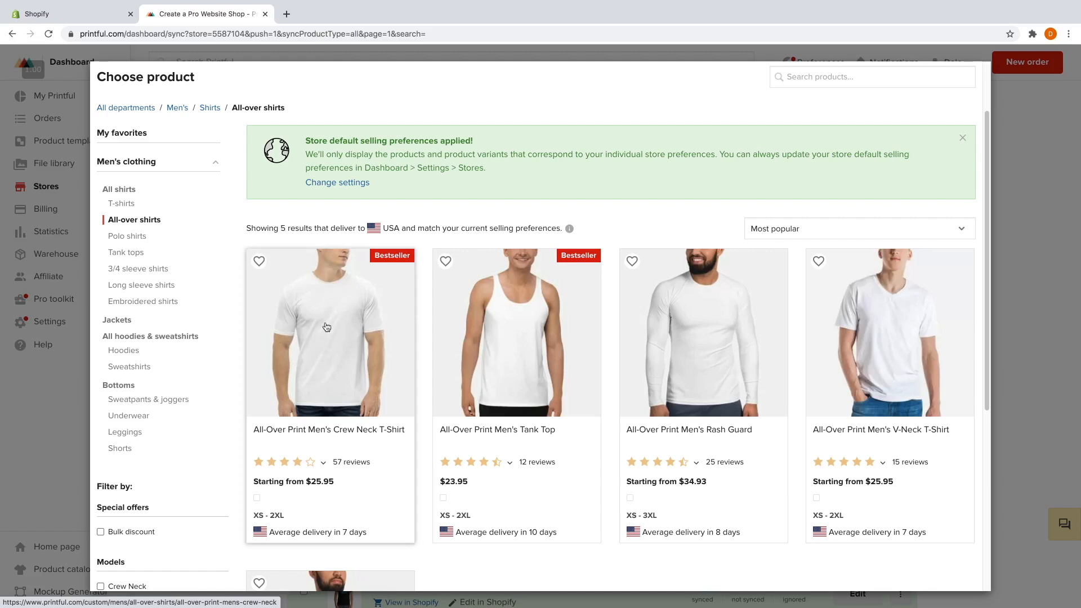
scroll(344, 332, down, 1)
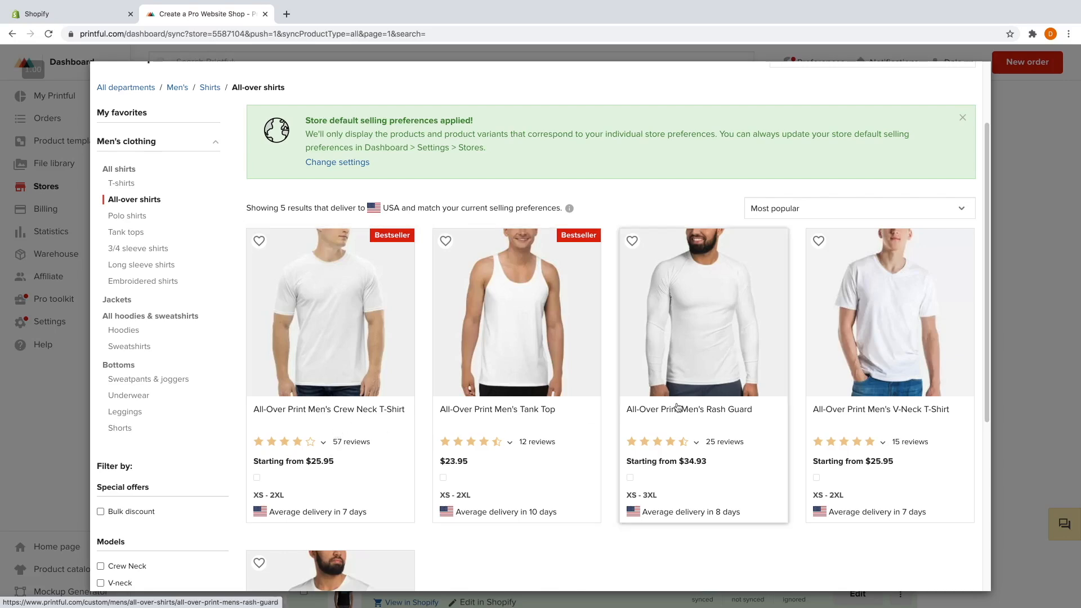
scroll(682, 428, down, 1)
scroll(495, 391, down, 3)
scroll(428, 389, up, 3)
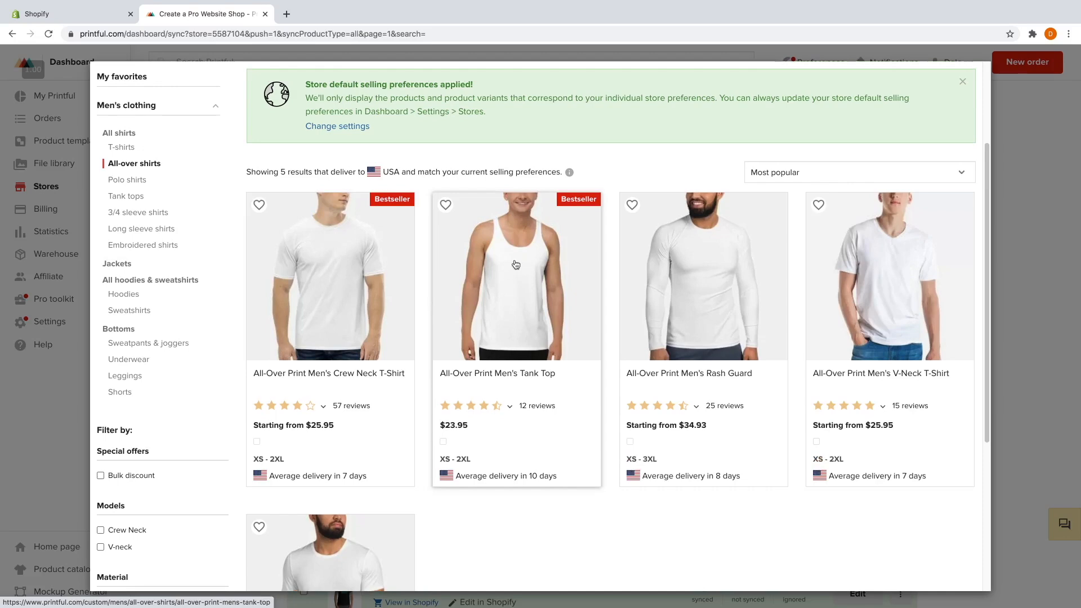
scroll(479, 307, up, 1)
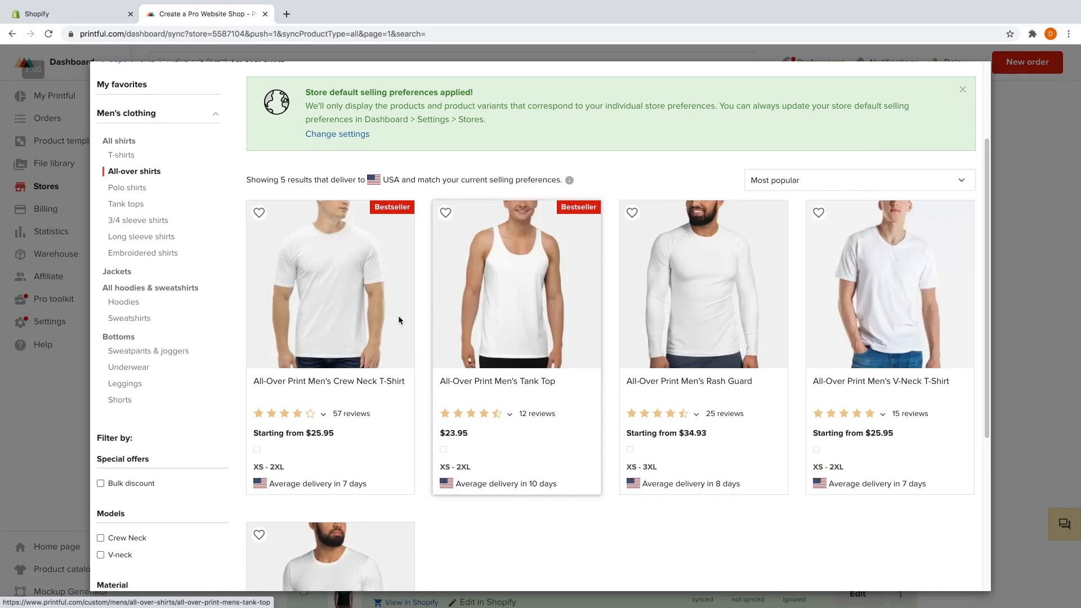
click(329, 285)
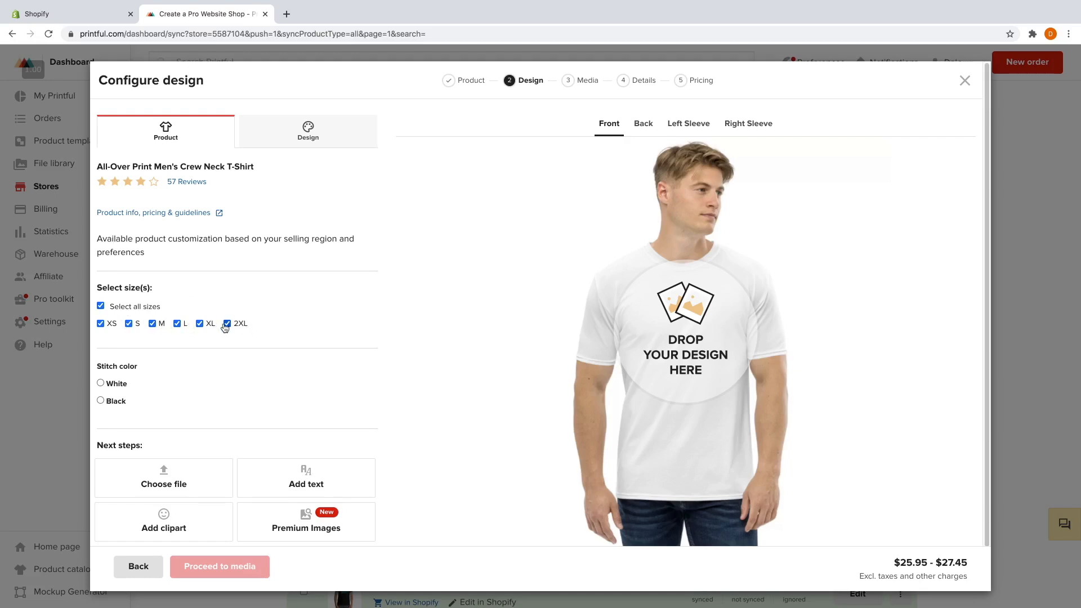
Keep sizes XS–2XL selected and use White as the crew neck shirt's stitch colour.
scroll(199, 343, down, 1)
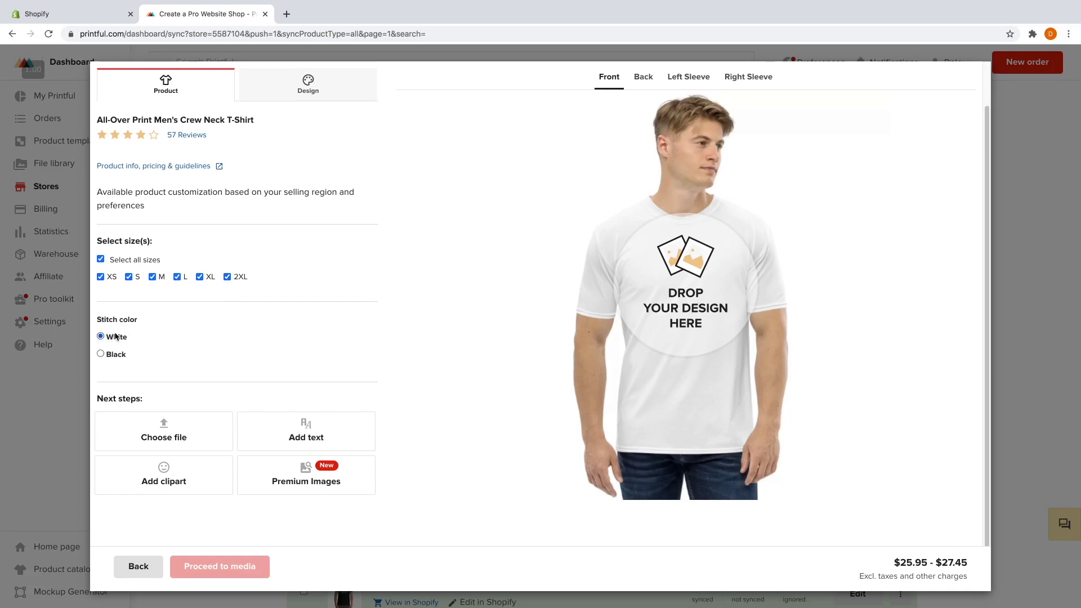
scroll(434, 324, up, 1)
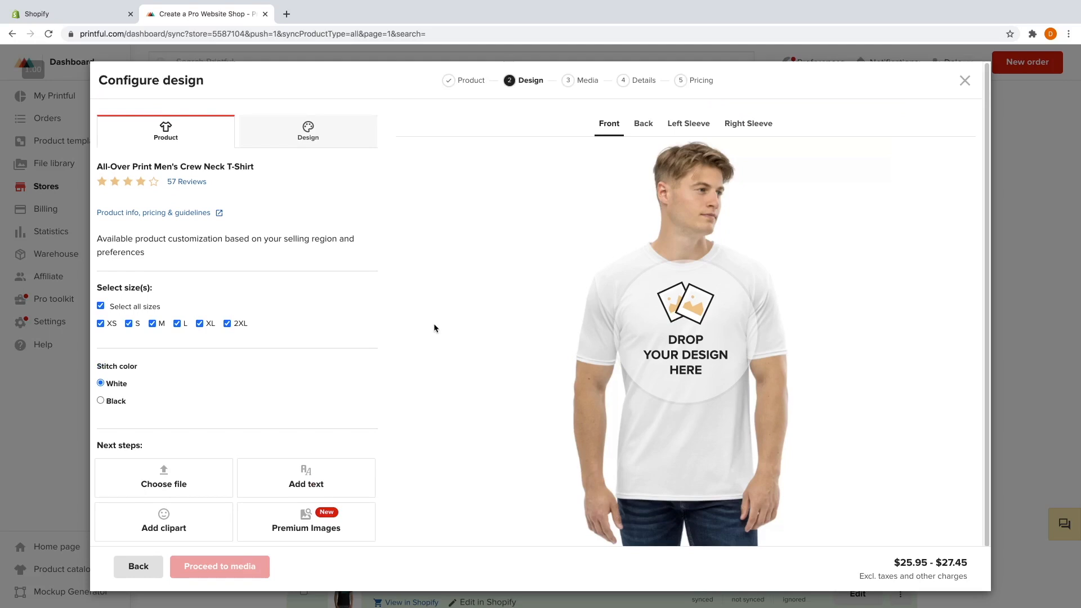
Upload Circle Logo Blue.png and place it on the shirt front.
click(680, 326)
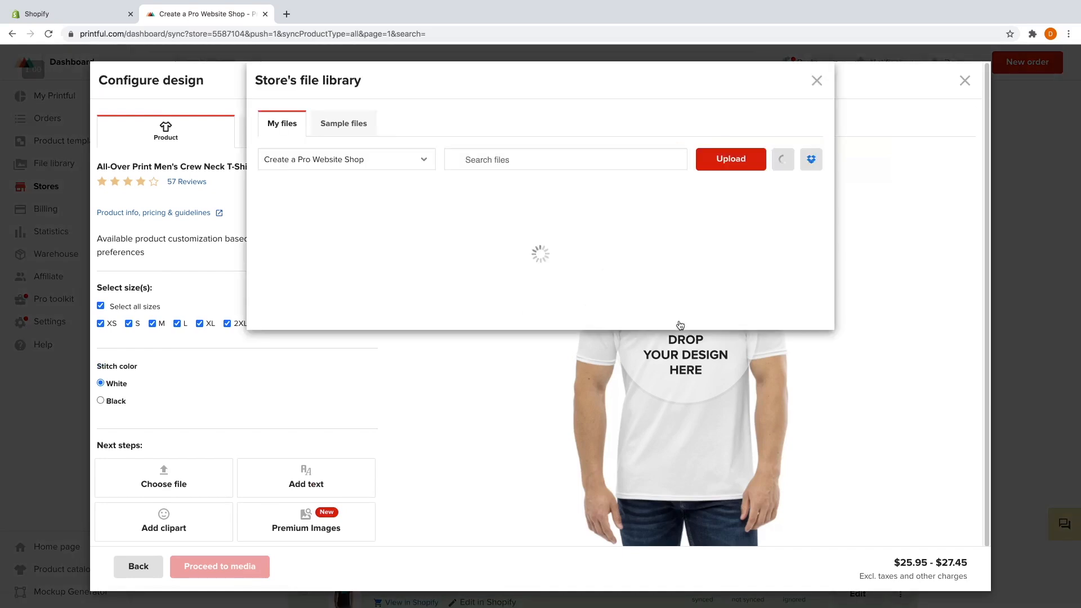
click(719, 160)
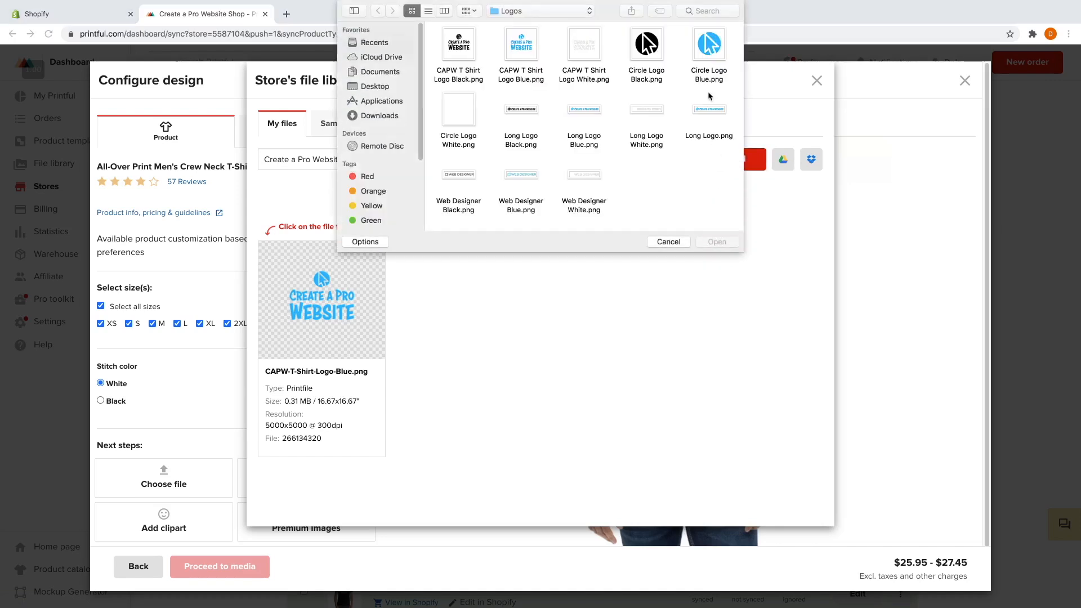
click(711, 50)
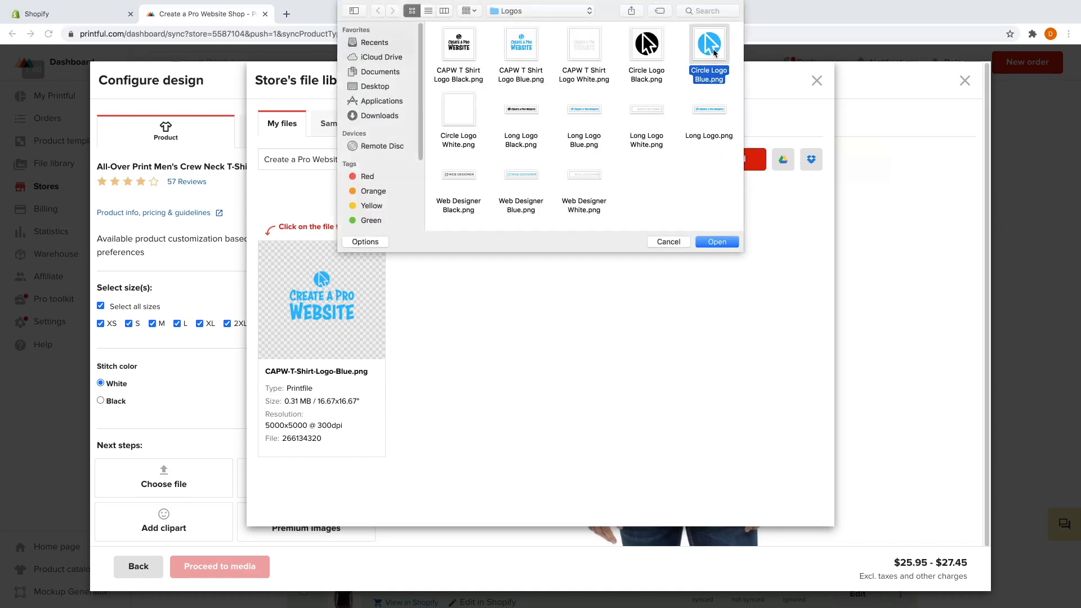
click(716, 242)
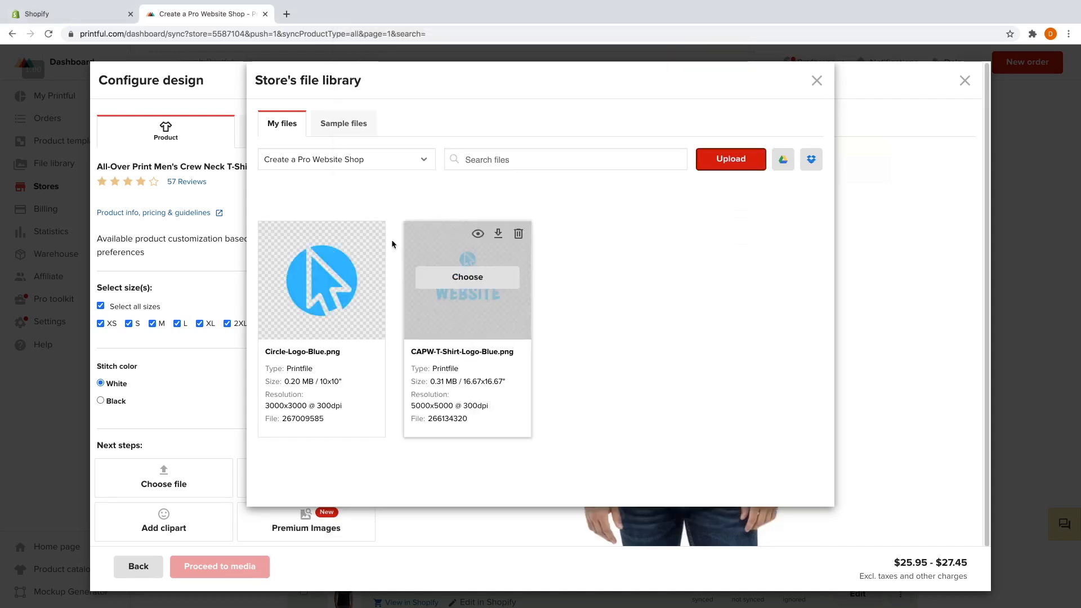
click(325, 284)
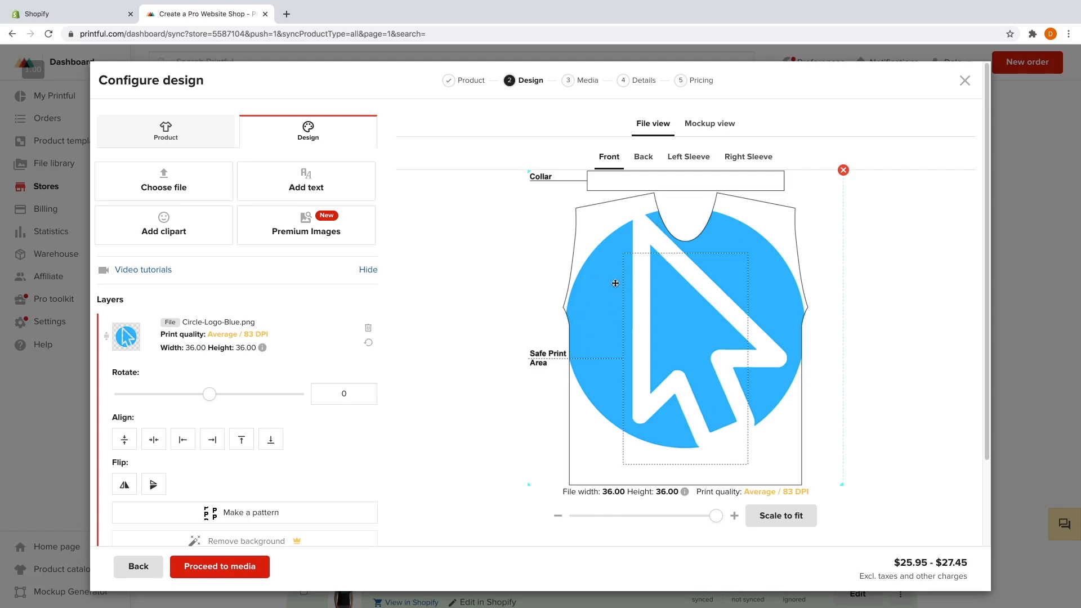
Shrink the front logo to about 27.88 × 27.90 and position it low on the right.
drag(616, 283, 643, 385)
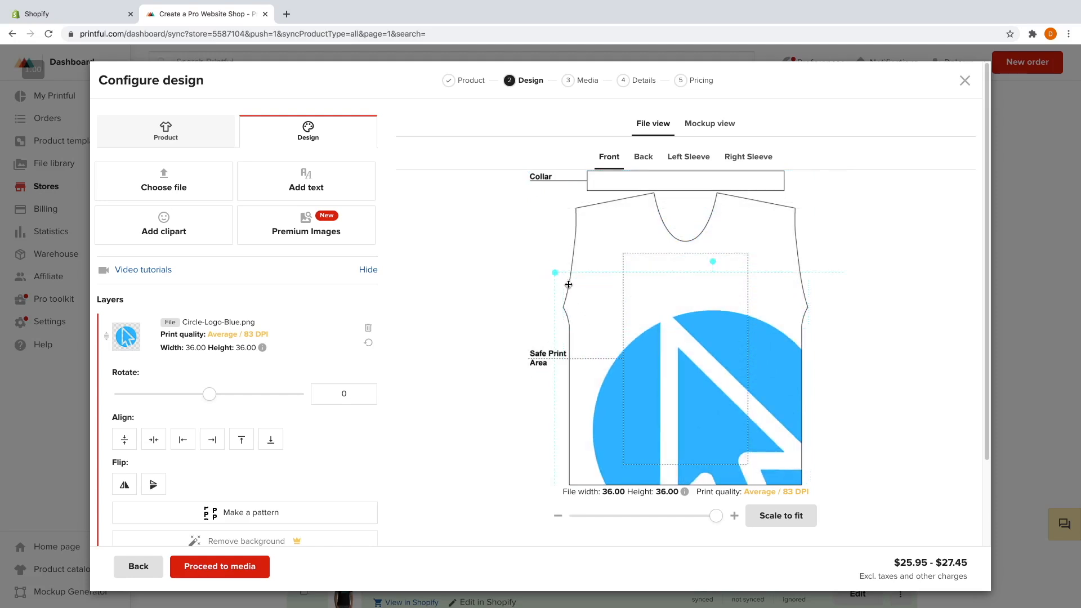
drag(677, 333, 685, 336)
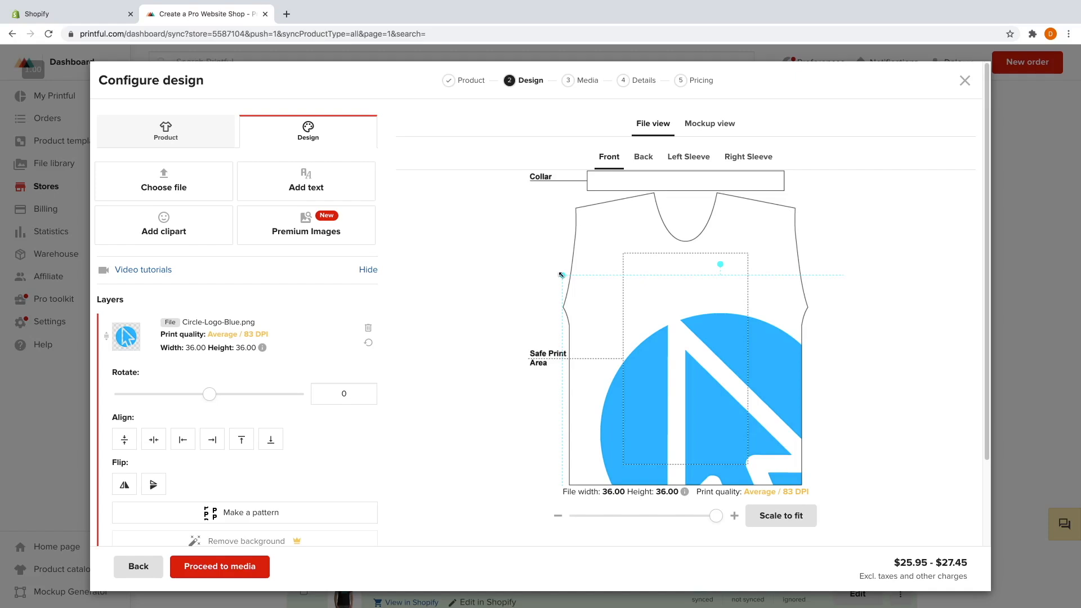
drag(561, 275, 598, 311)
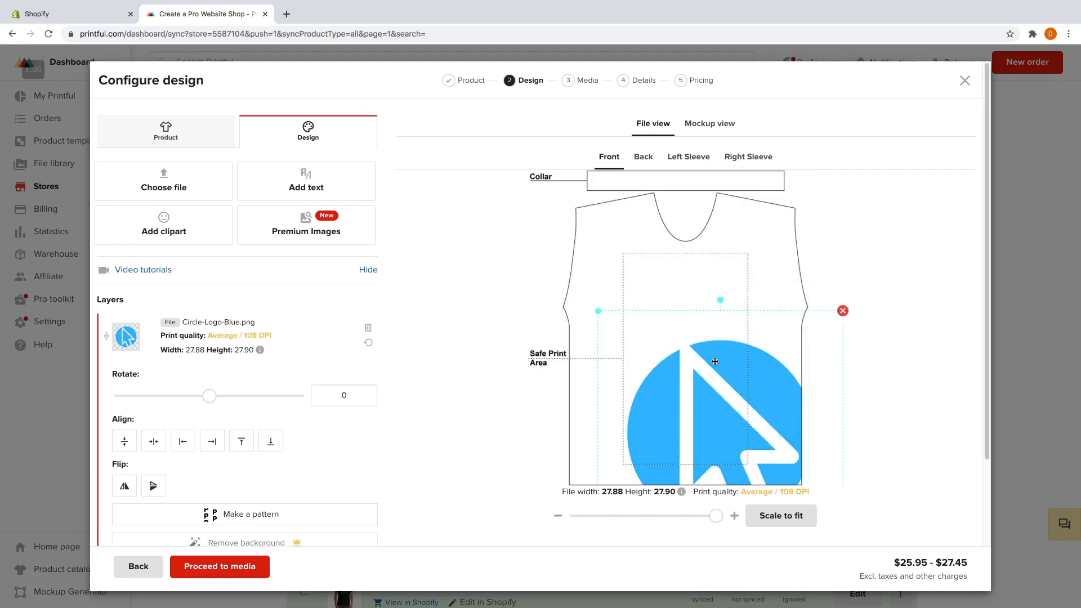
drag(719, 359, 744, 335)
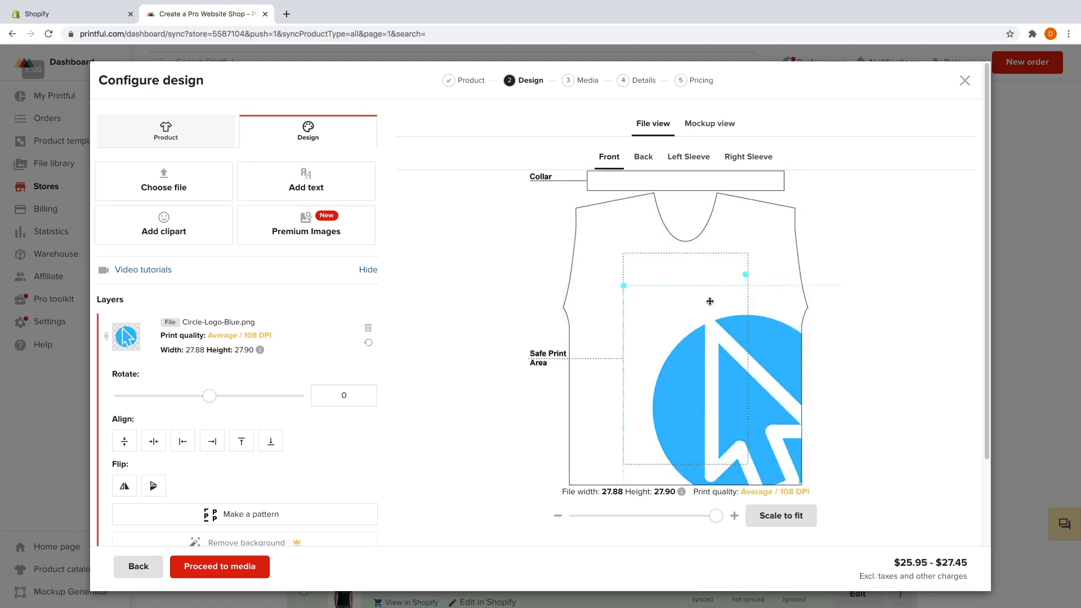
Add Circle-Logo-Blue.png to the shirt back, shrunk to 25.48 × 25.51 and moved to the lower left.
click(645, 157)
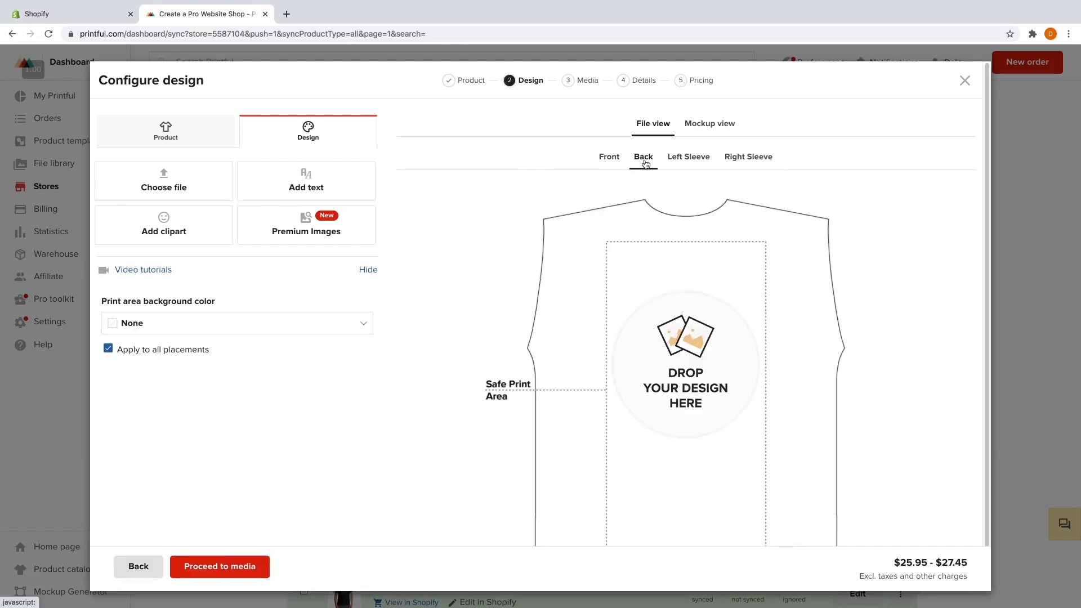
click(673, 371)
mouse_move(326, 288)
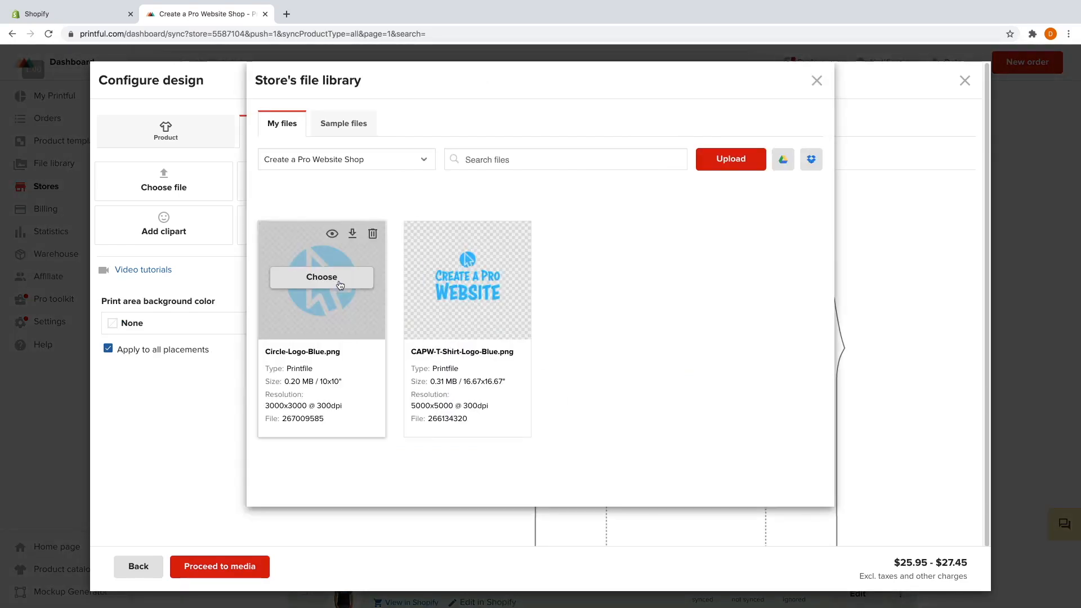
click(326, 284)
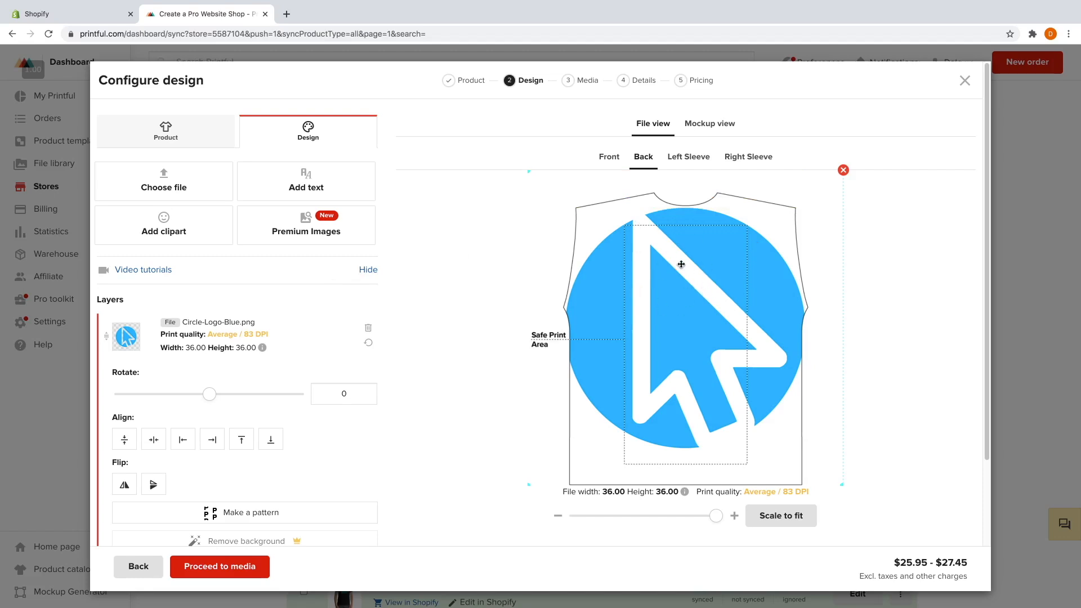
drag(685, 256, 699, 270)
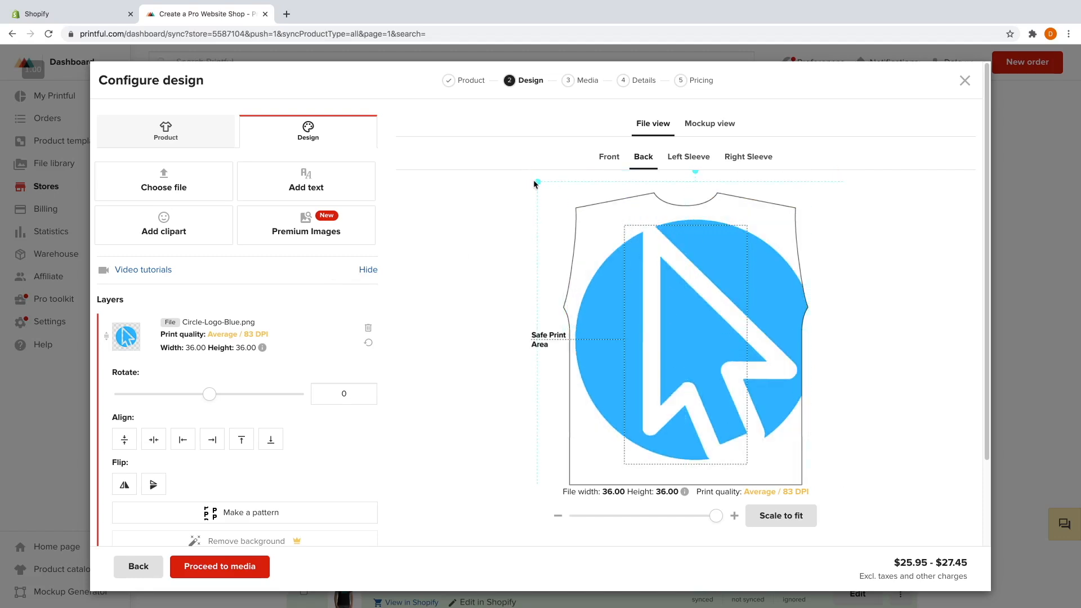
drag(536, 181, 576, 230)
mouse_move(692, 262)
mouse_down()
mouse_move(635, 317)
mouse_move(523, 342)
mouse_up()
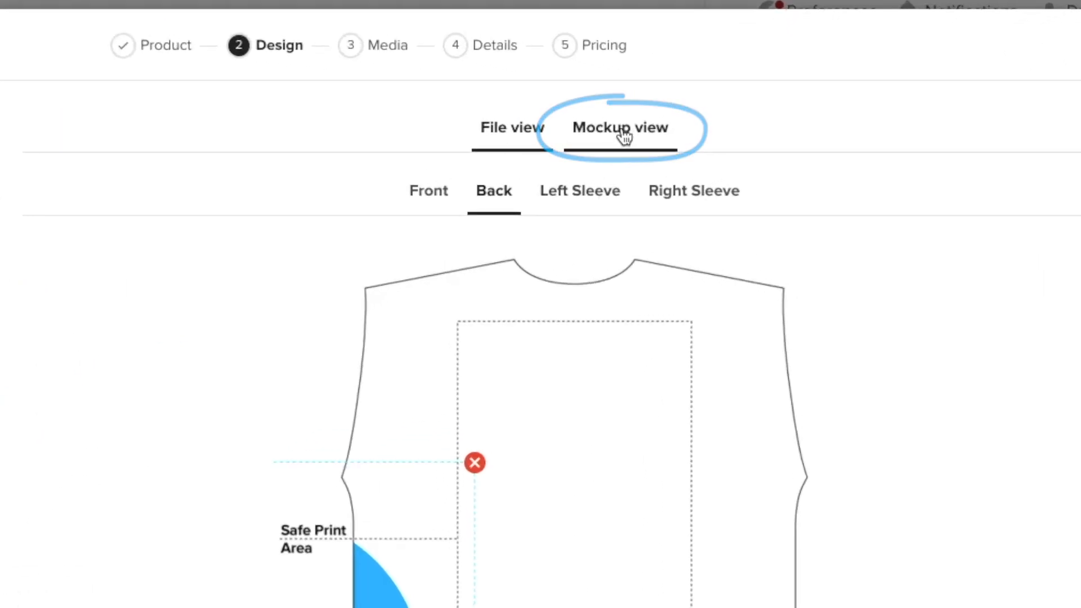
Preview the front and back mockup views, then return to the flat File view of the back.
click(619, 135)
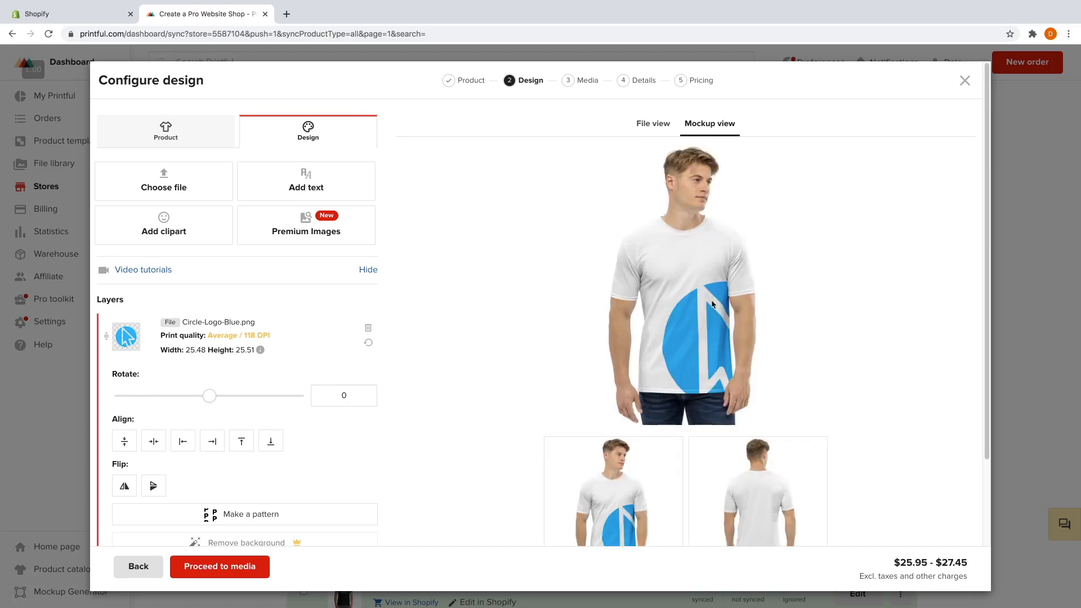
scroll(788, 294, down, 3)
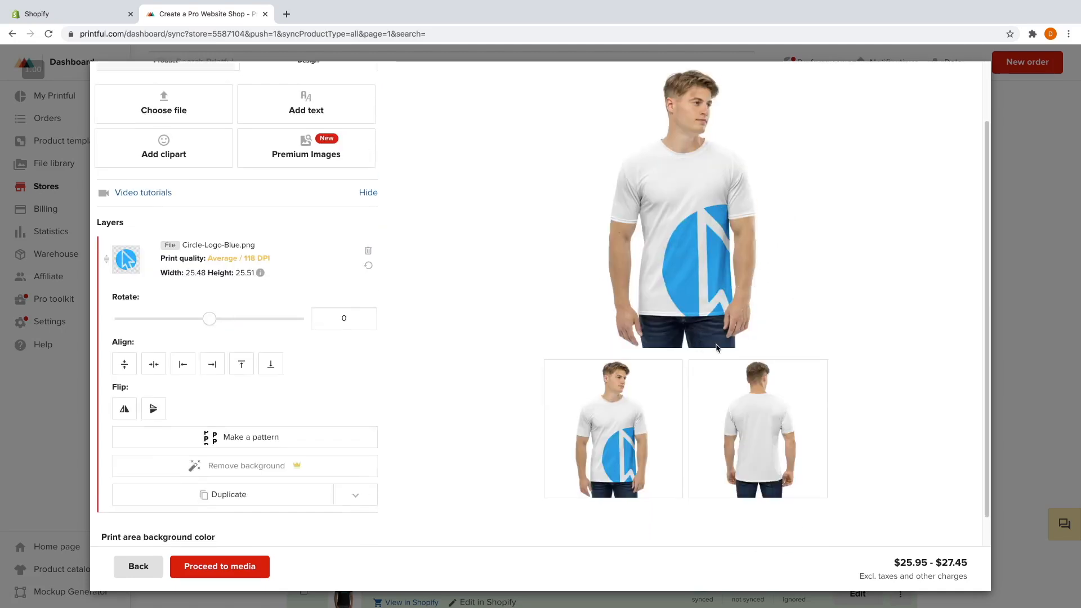
click(731, 422)
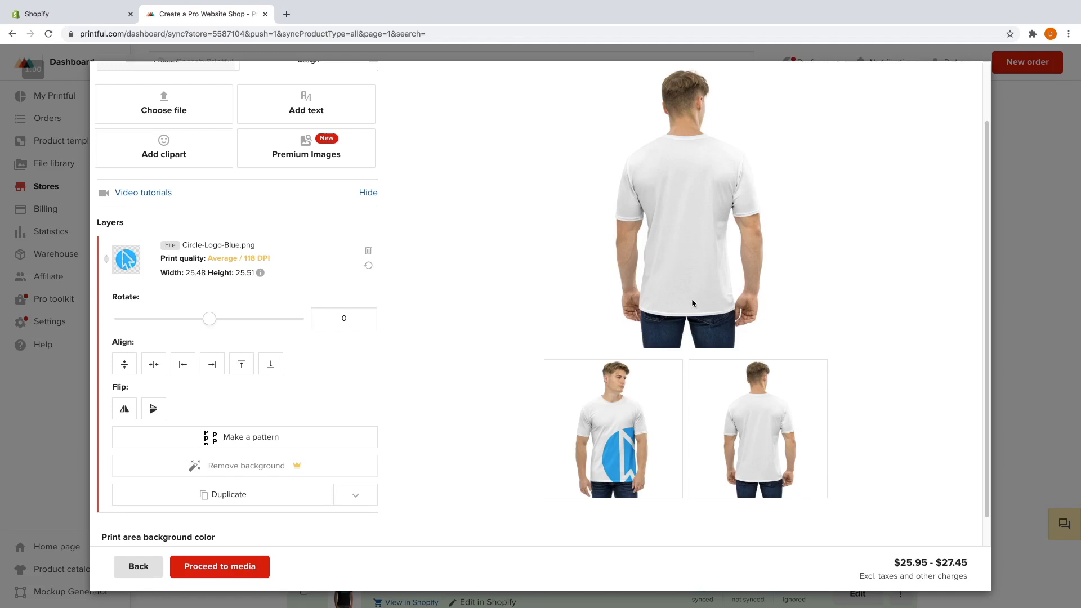
click(655, 421)
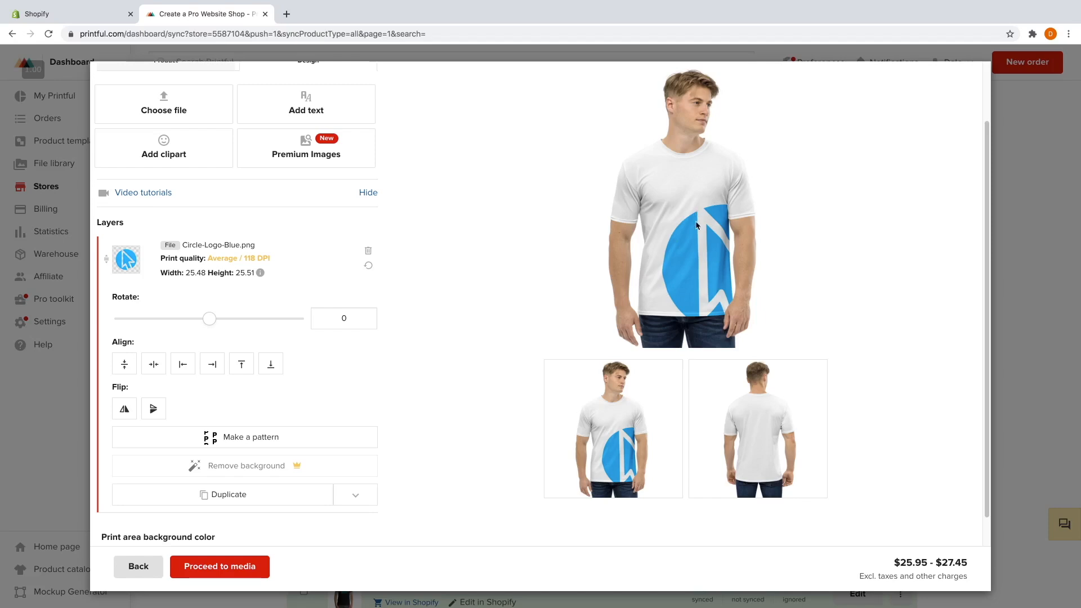
click(737, 412)
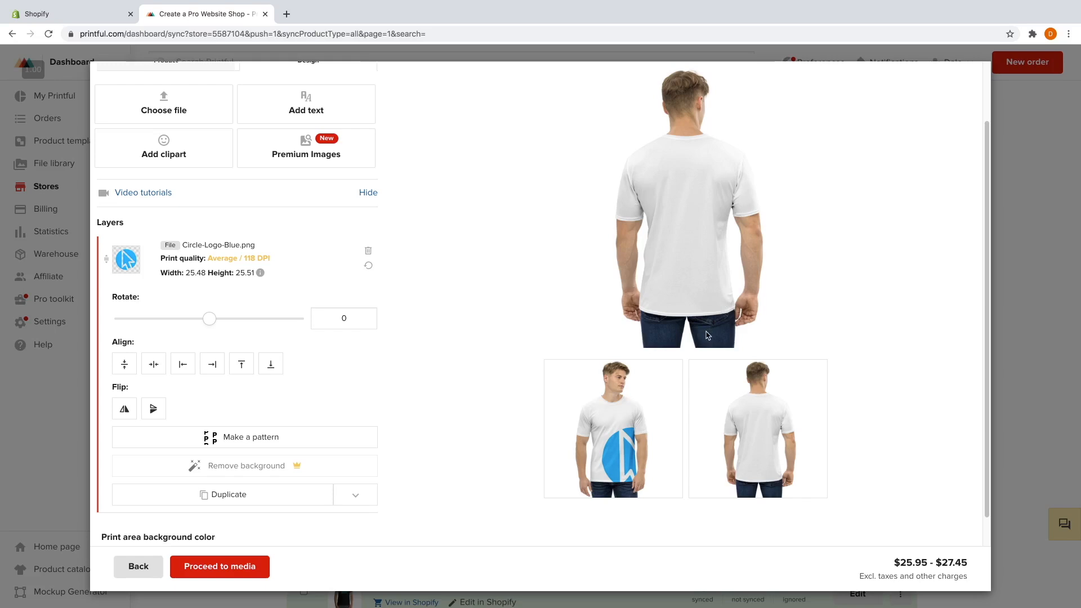
scroll(735, 366, up, 2)
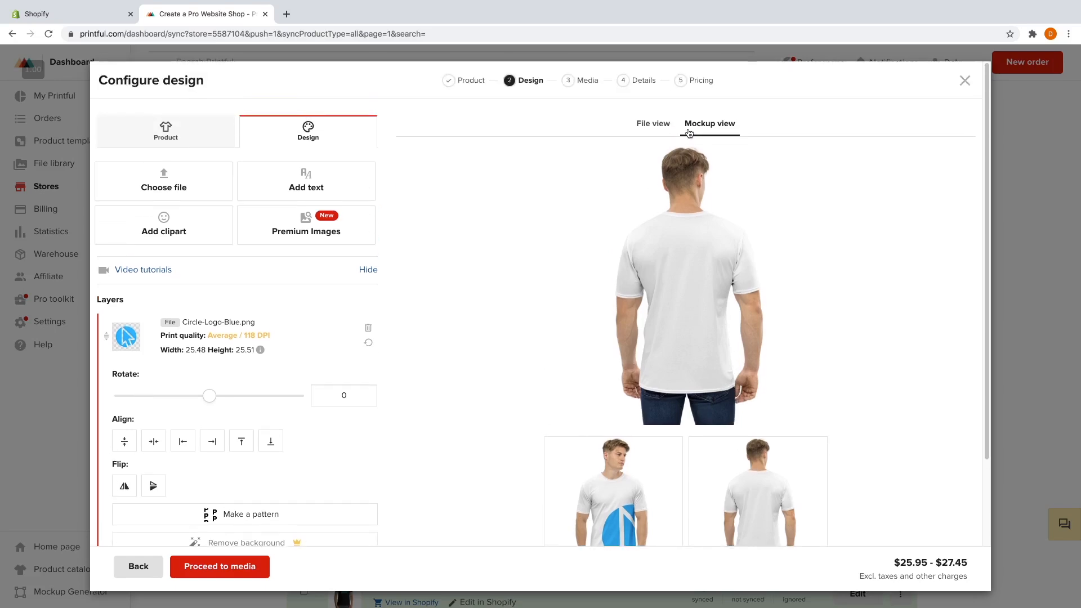
click(656, 124)
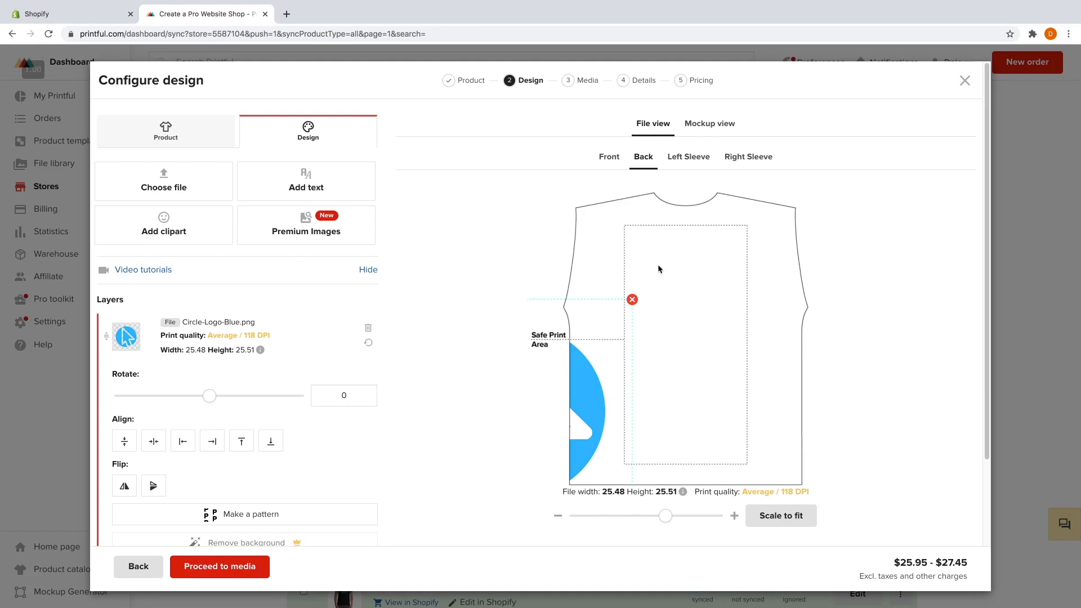
Replace the back's circle logo with uploaded Long-Logo-Blue.png, shrunk to 5.44 × 1.09 below the collar.
click(633, 299)
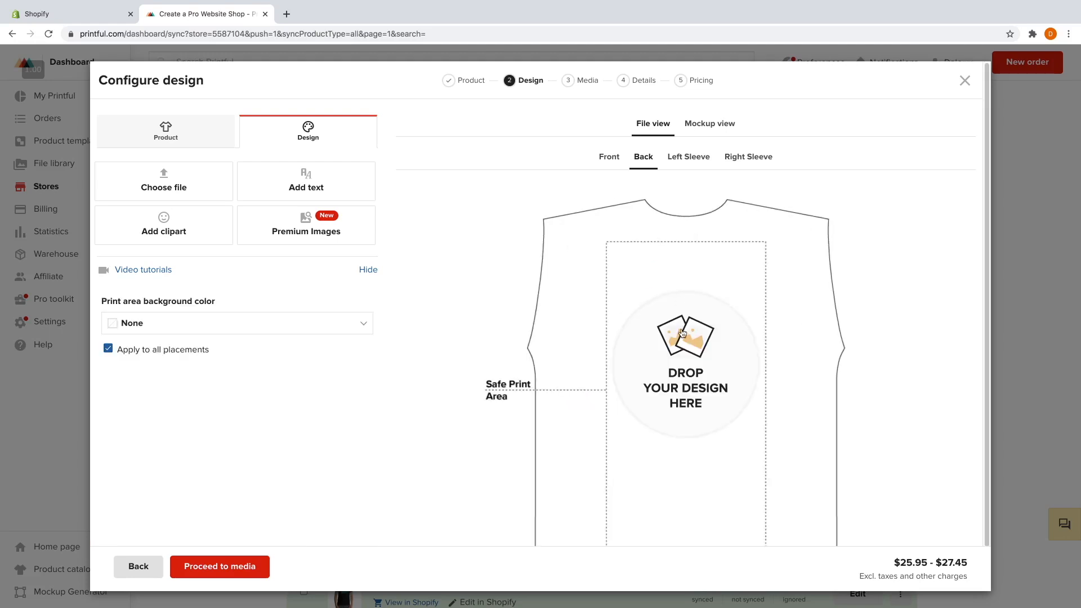
click(651, 307)
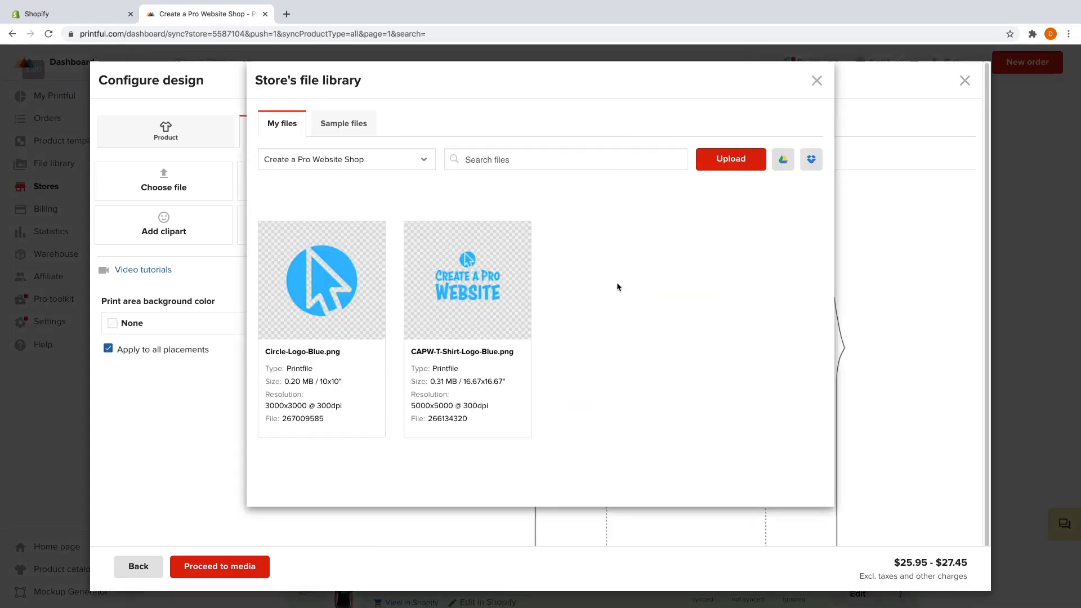
click(741, 169)
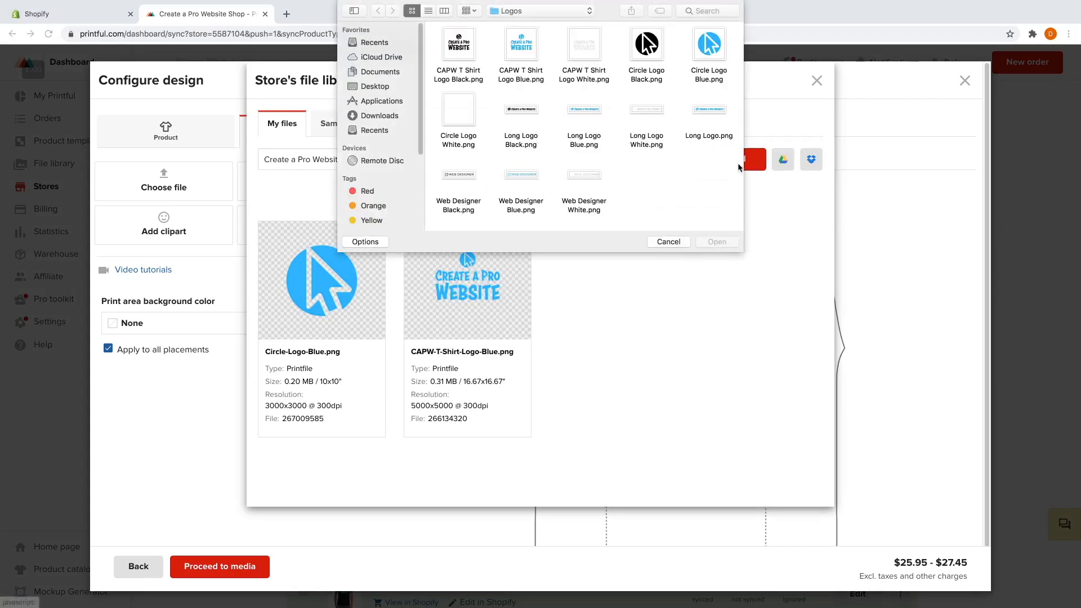
click(591, 112)
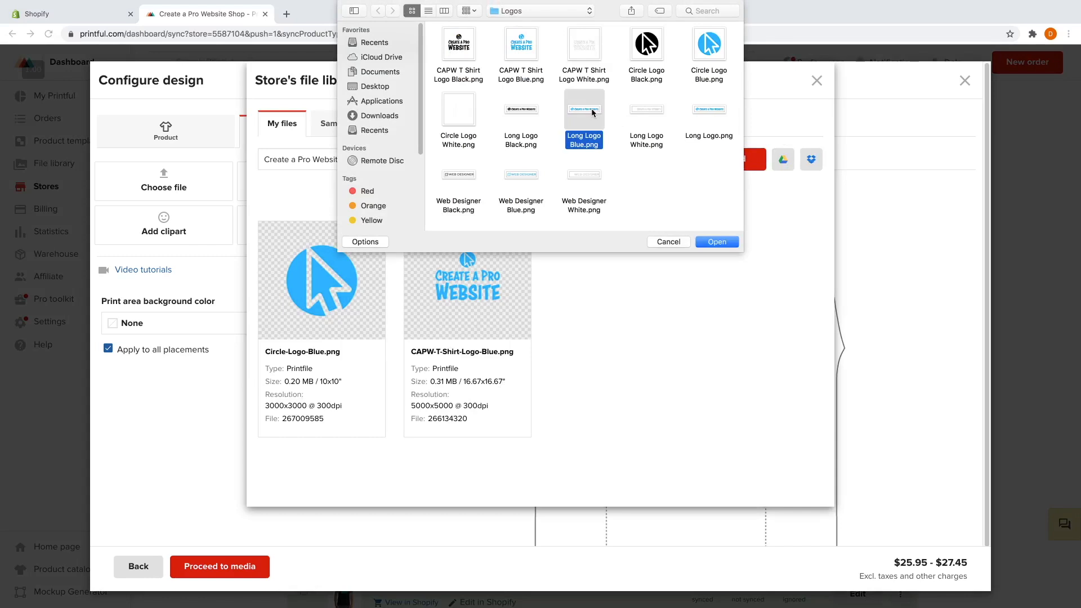
click(723, 244)
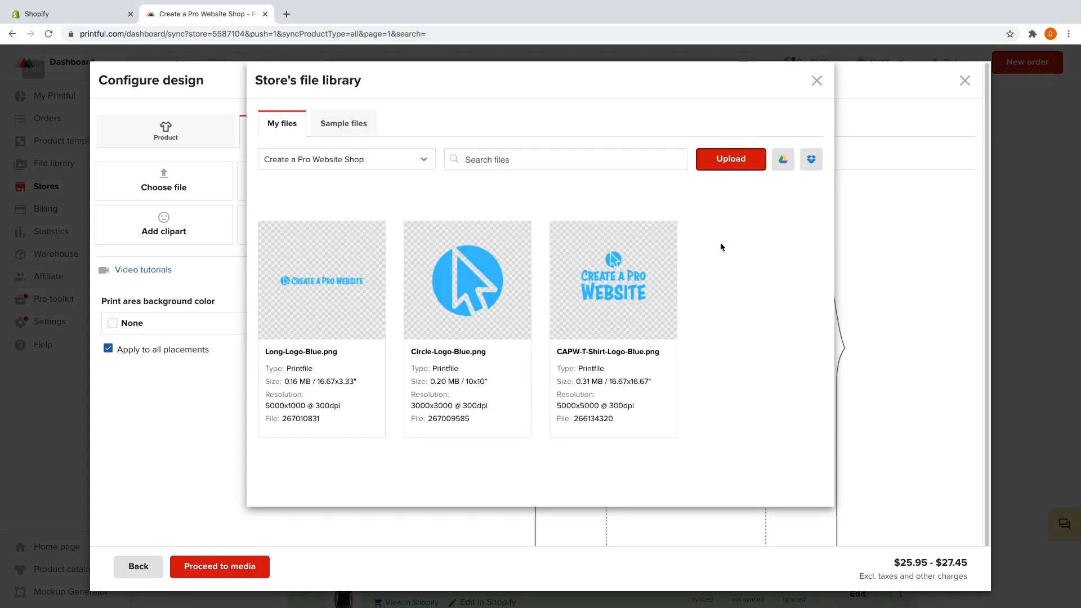
mouse_move(360, 294)
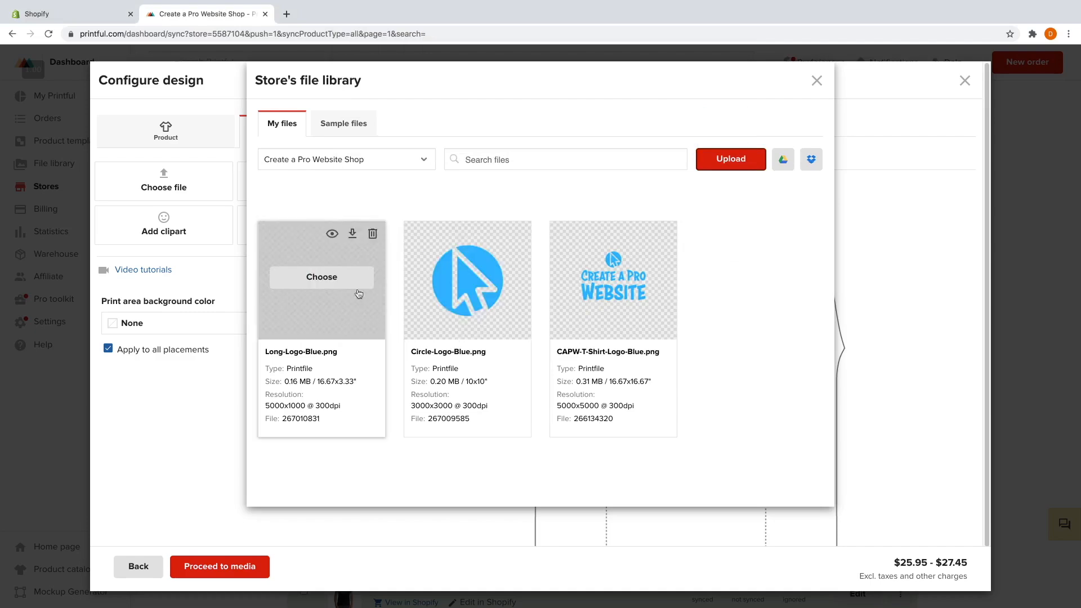
click(322, 277)
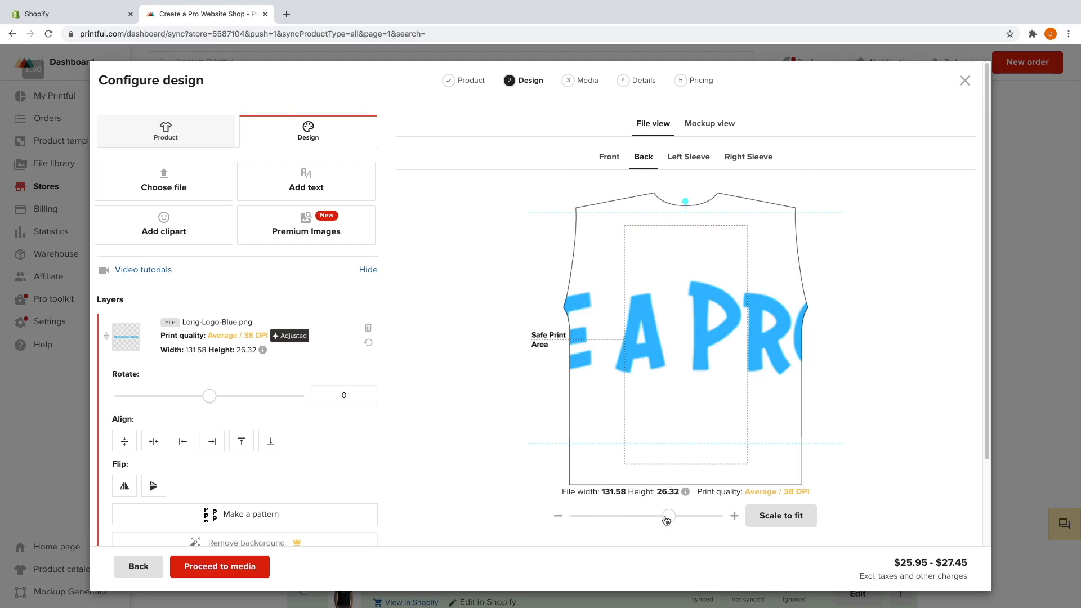
drag(666, 520, 576, 523)
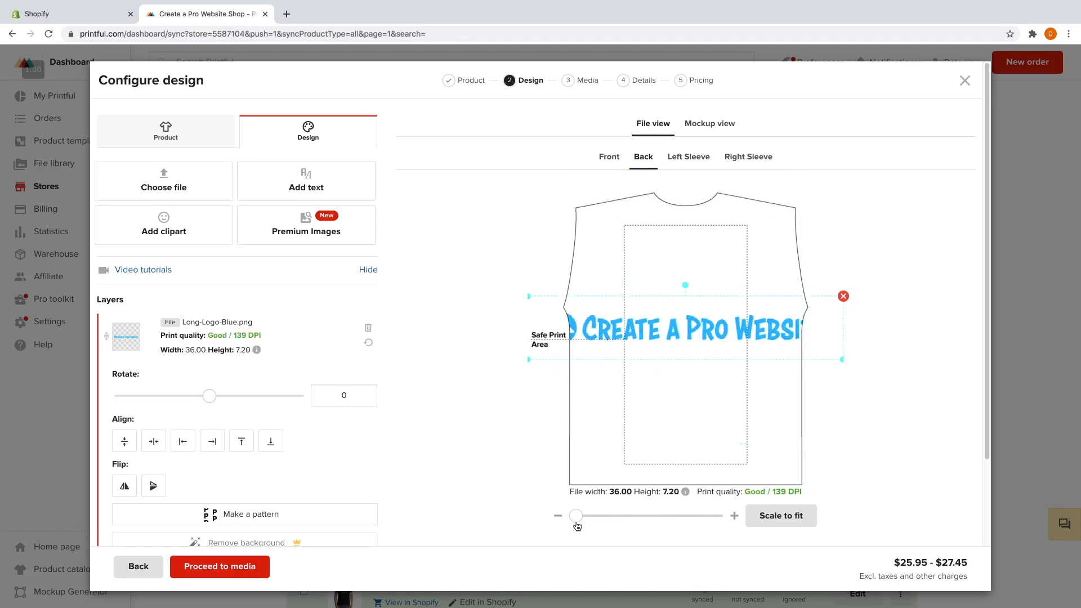
drag(527, 295, 693, 232)
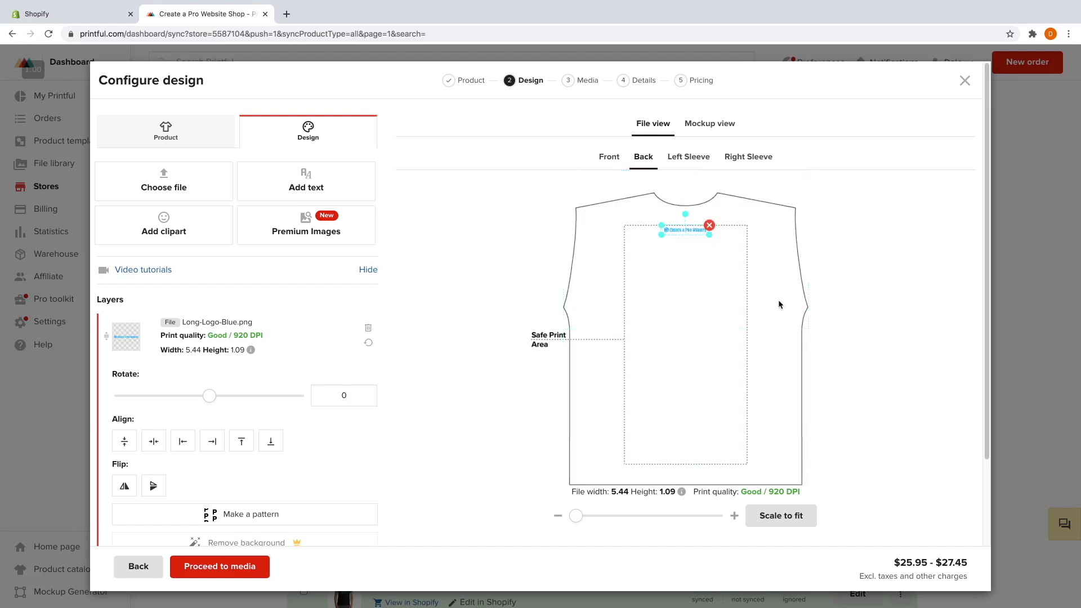
Preview the back mockup with the small long logo, then try proceeding to media.
click(717, 126)
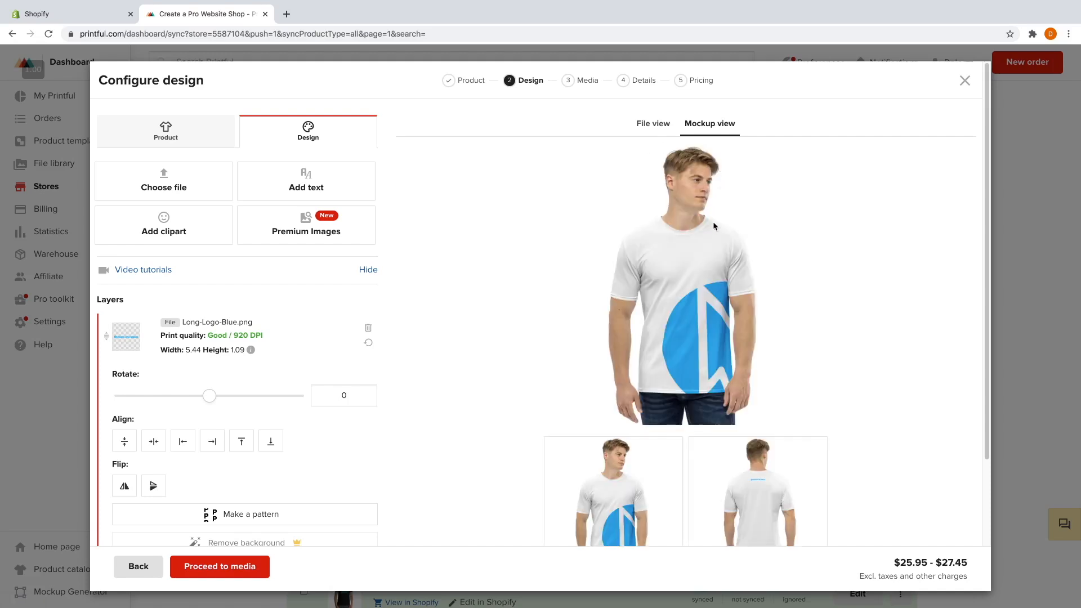
scroll(718, 213, down, 2)
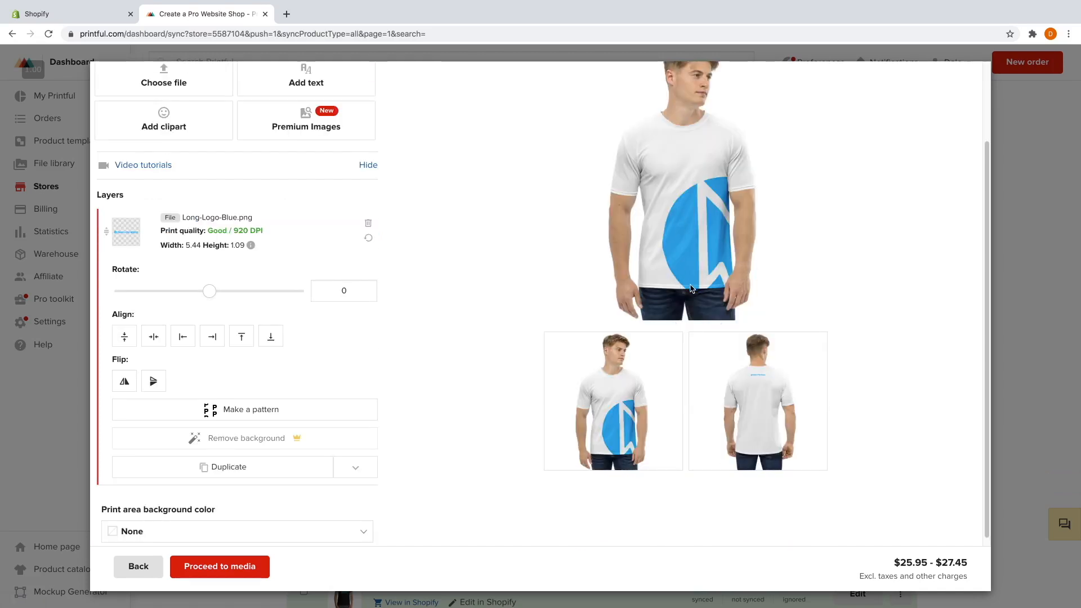
click(755, 388)
scroll(671, 105, up, 1)
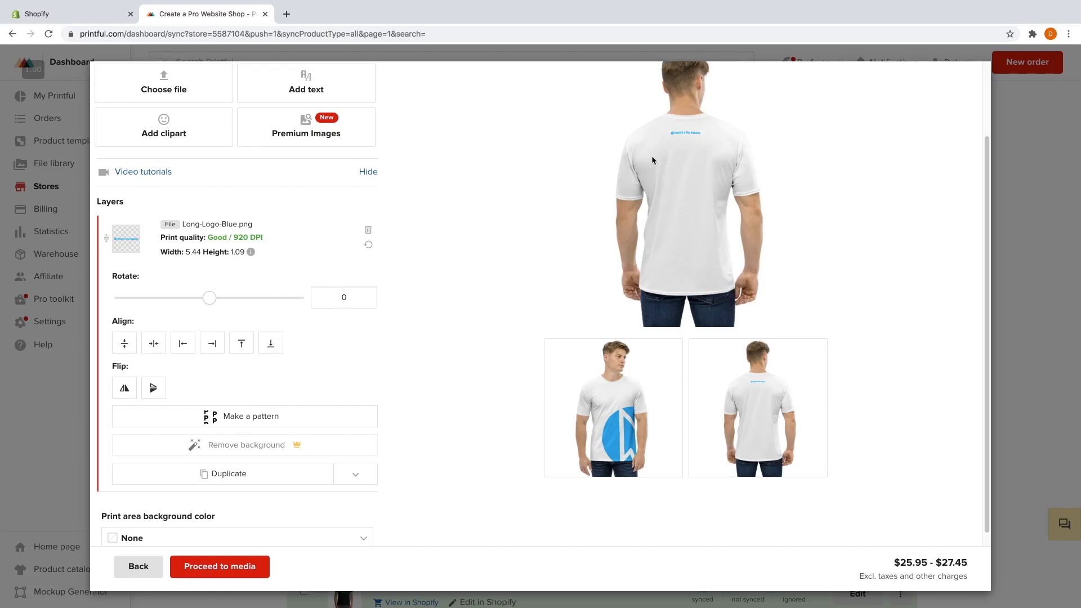
scroll(467, 279, down, 1)
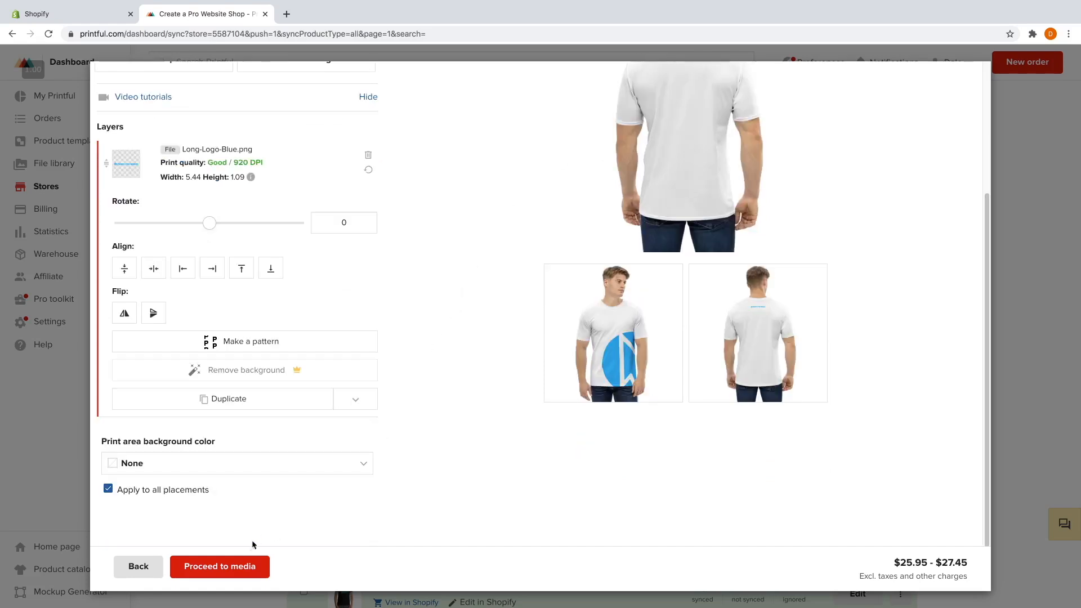
click(220, 568)
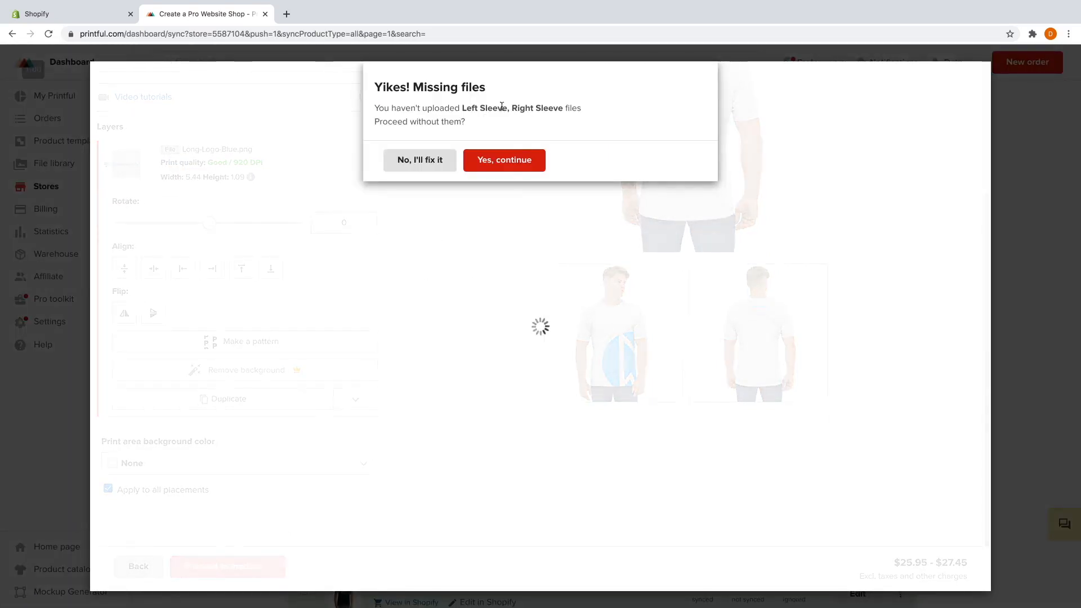
Continue without sleeve designs and move past the mockup choices to Add details.
click(498, 163)
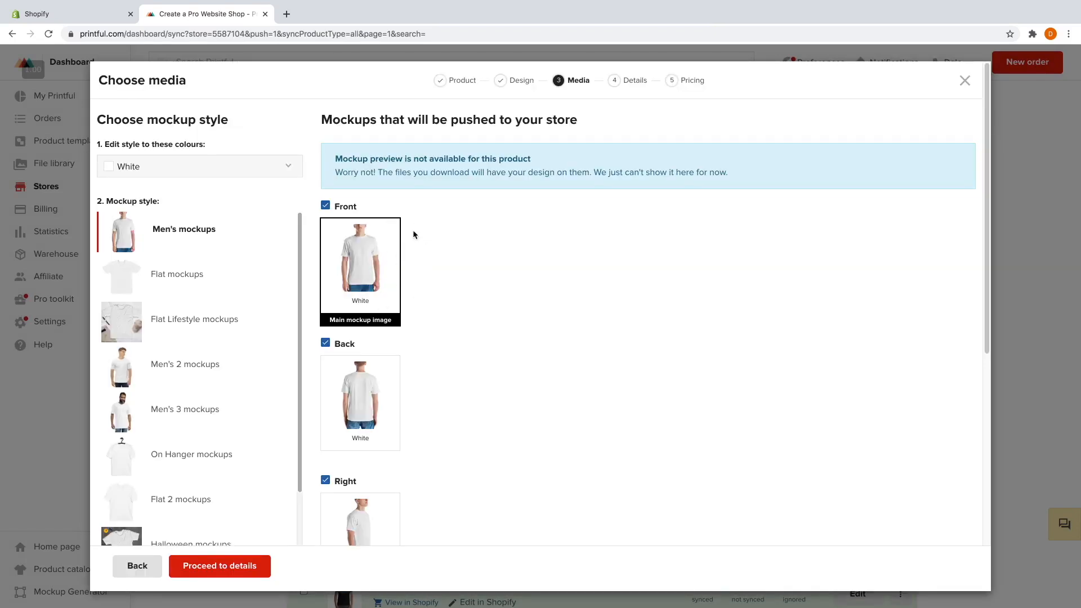
scroll(432, 244, down, 1)
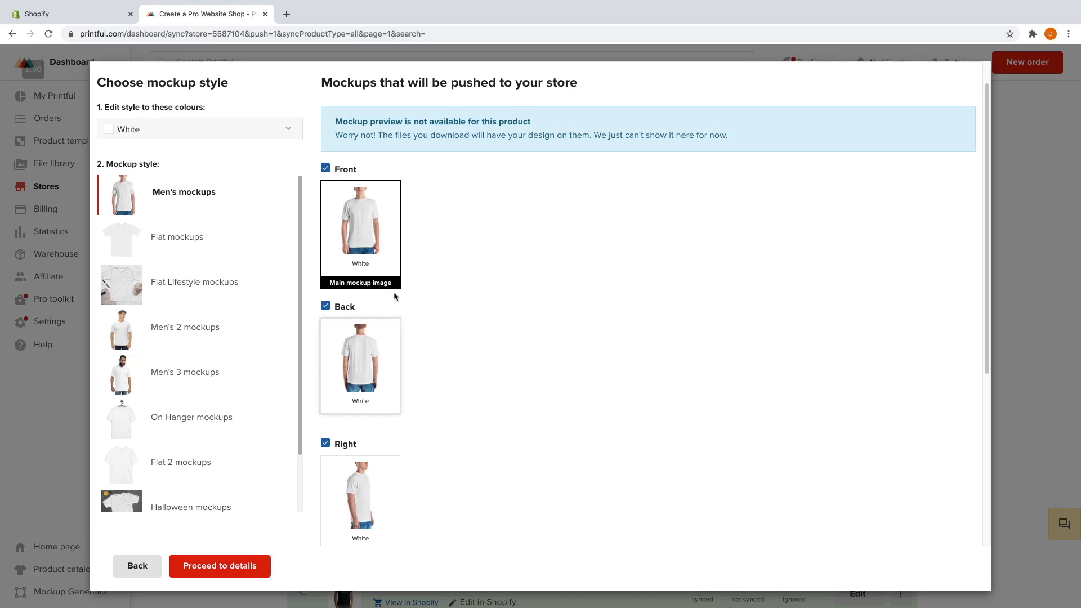
scroll(384, 425, down, 1)
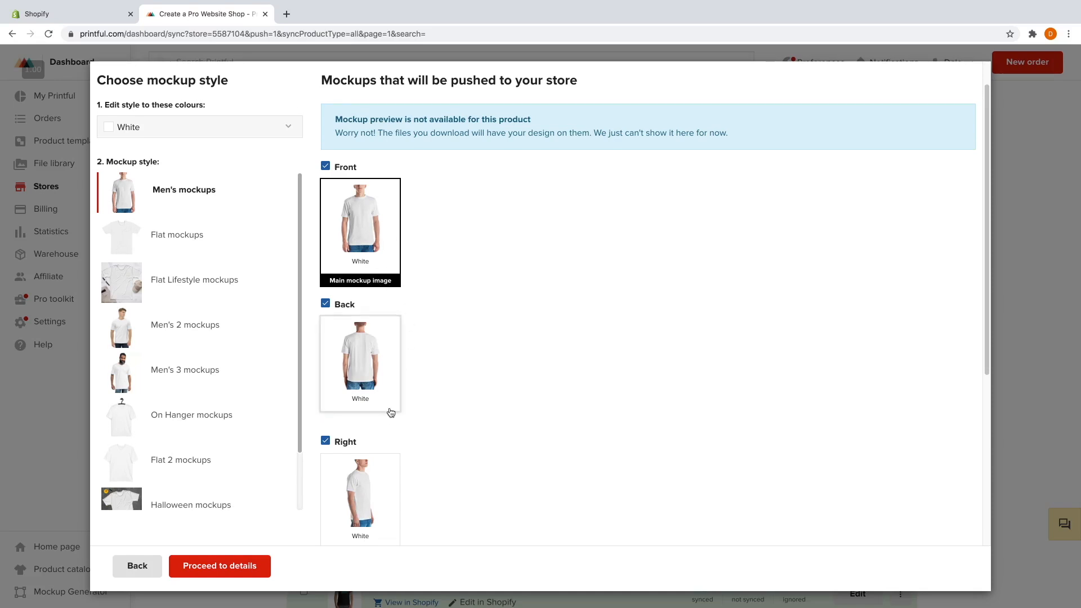
scroll(391, 413, down, 1)
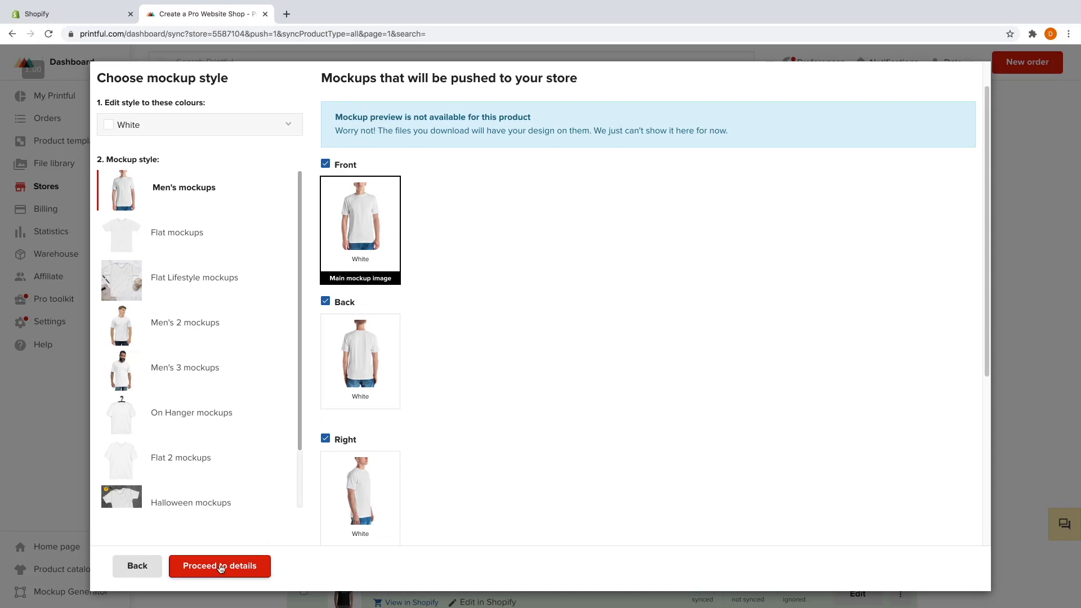
click(221, 568)
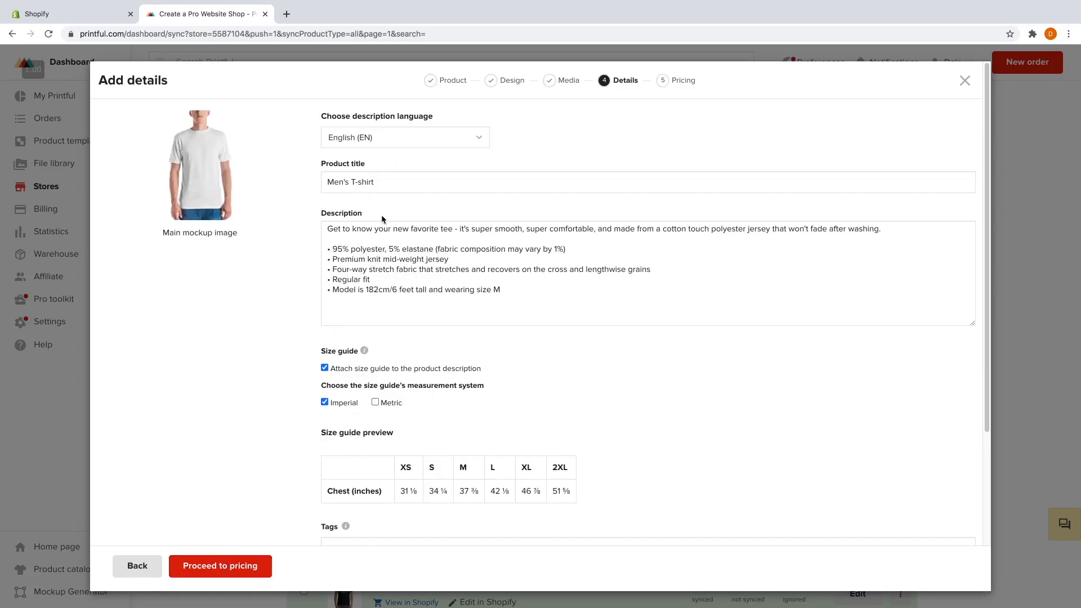
Retitle the shirt Men's All Over T-shirt and add it to the Home page collection.
click(352, 181)
text(All Over)
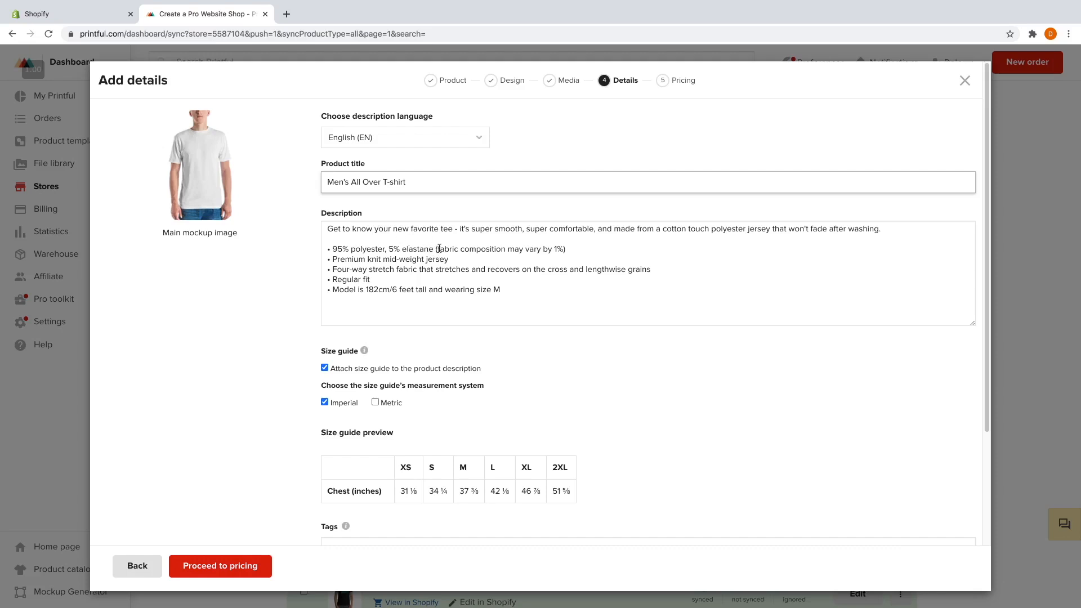
scroll(447, 276, down, 3)
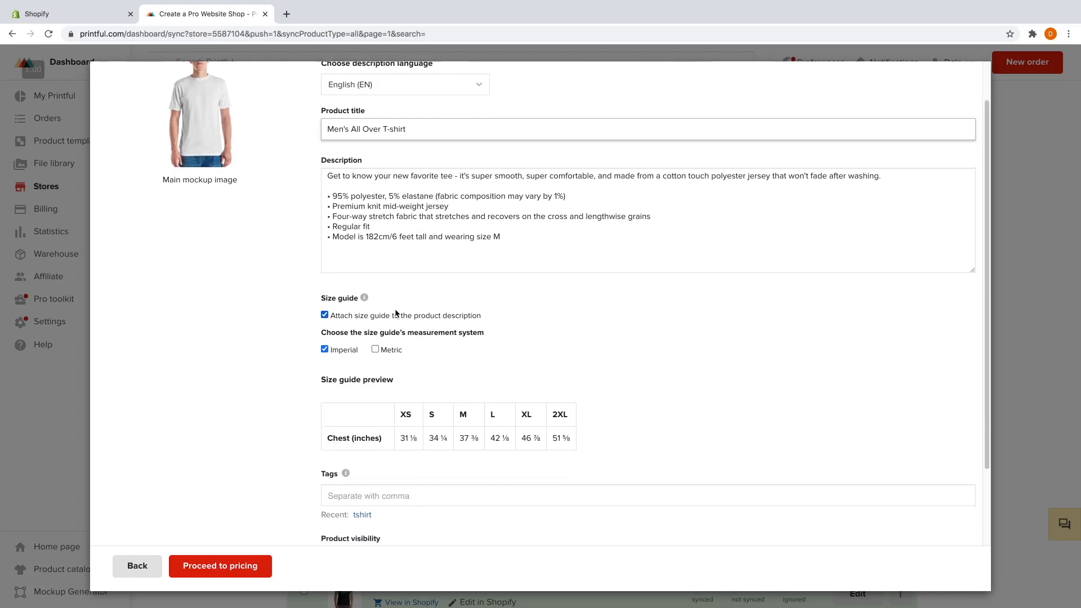
scroll(425, 332, down, 3)
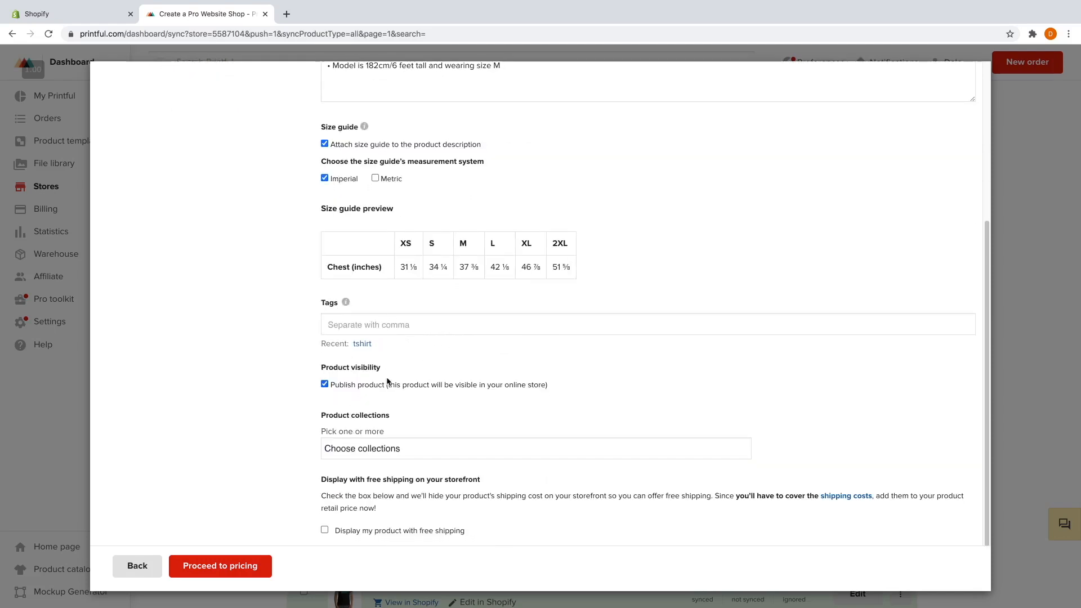
click(367, 446)
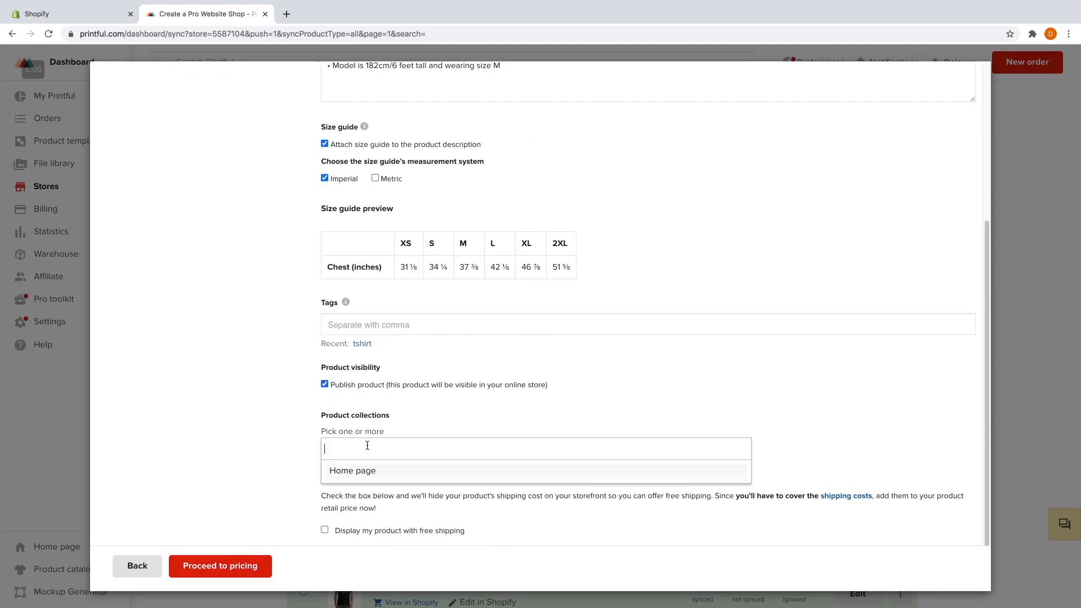
click(359, 476)
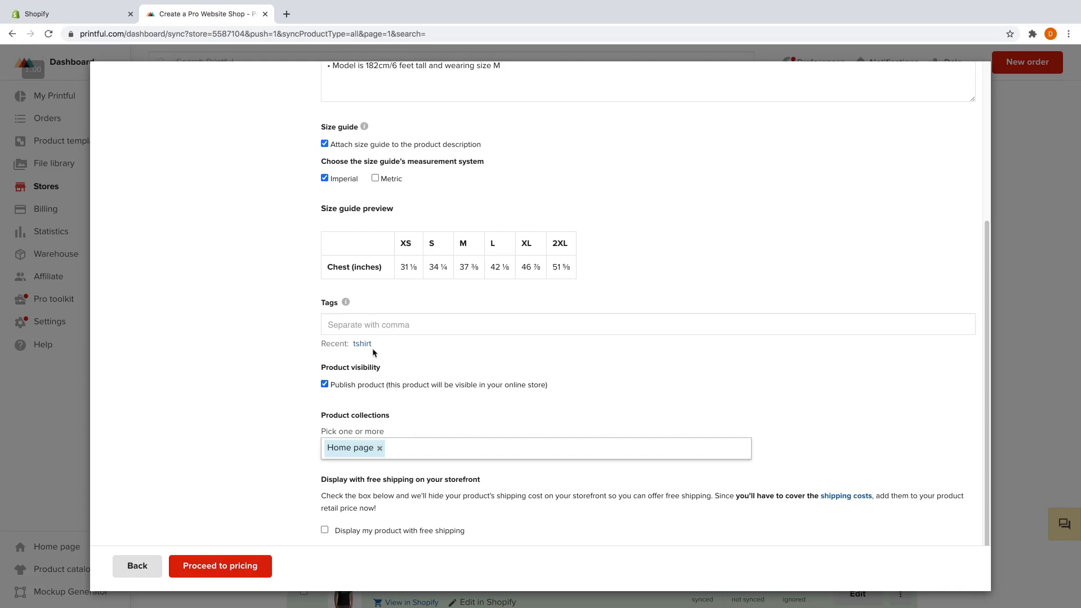
Tag the product 'all over tshirt', enable free shipping, and proceed to pricing.
click(366, 325)
text(all over)
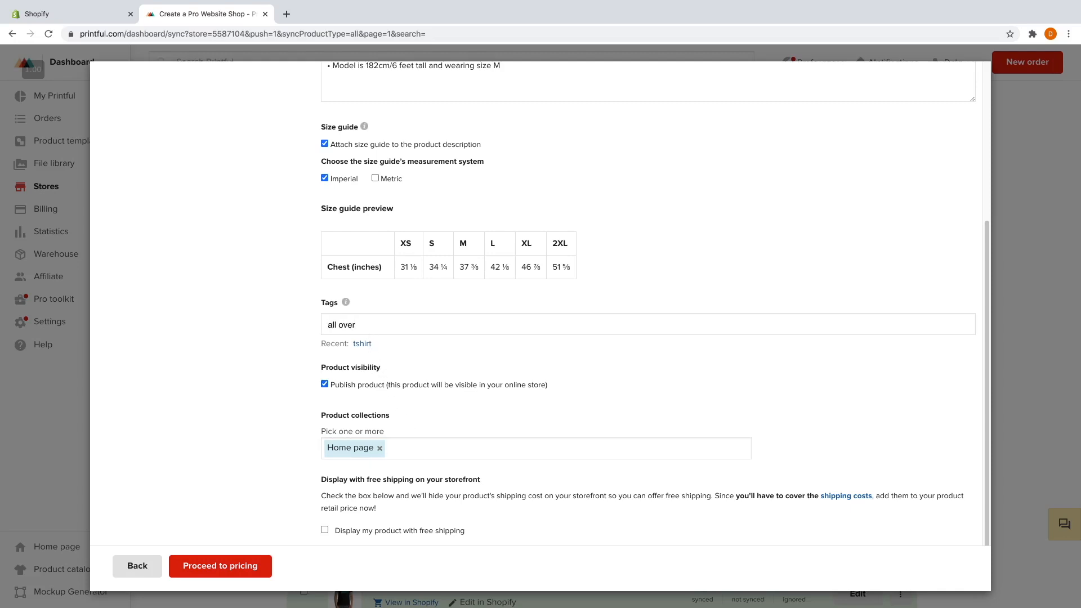
text( tshirt)
key(Return)
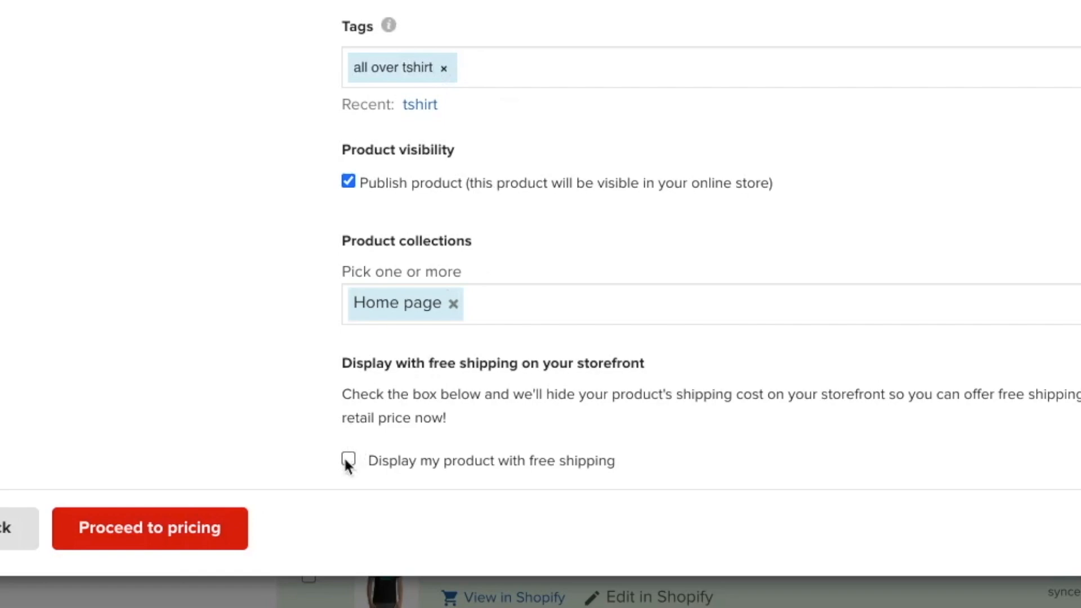
click(346, 457)
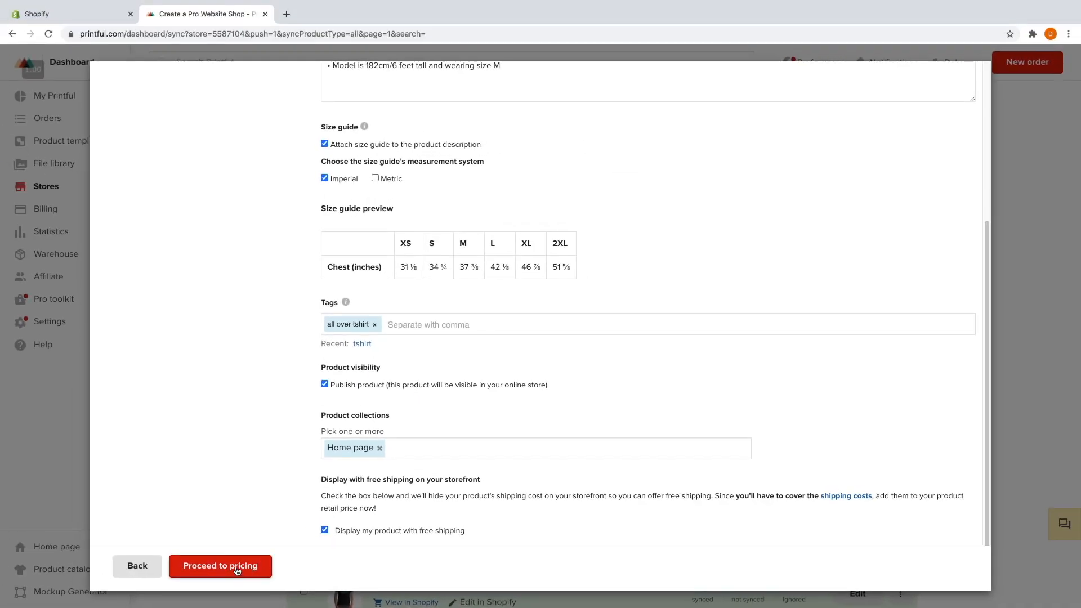
click(238, 566)
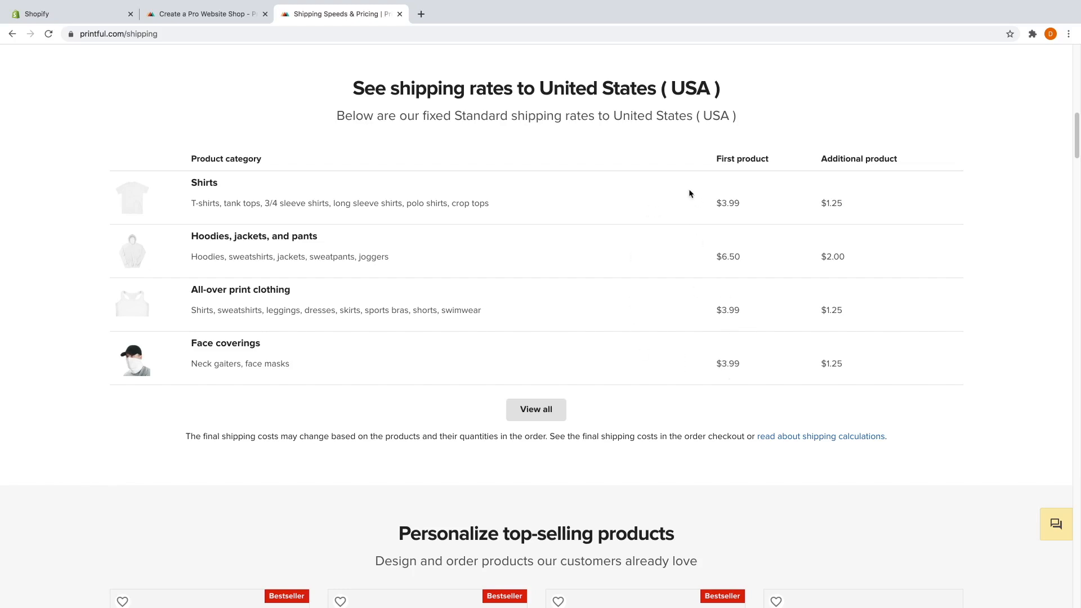
Close the Shipping Speeds & Pricing tab with Ctrl+W to return to the size pricing table.
key(ctrl+w)
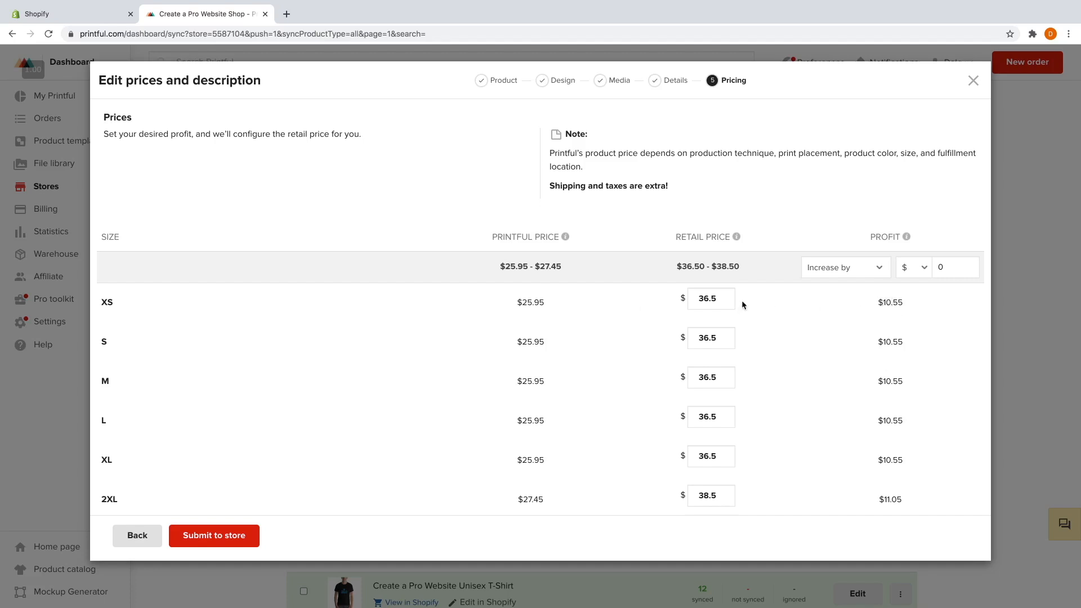
Change the XS retail price to $33.99.
click(708, 299)
click(706, 299)
drag(707, 299, 705, 299)
text(4)
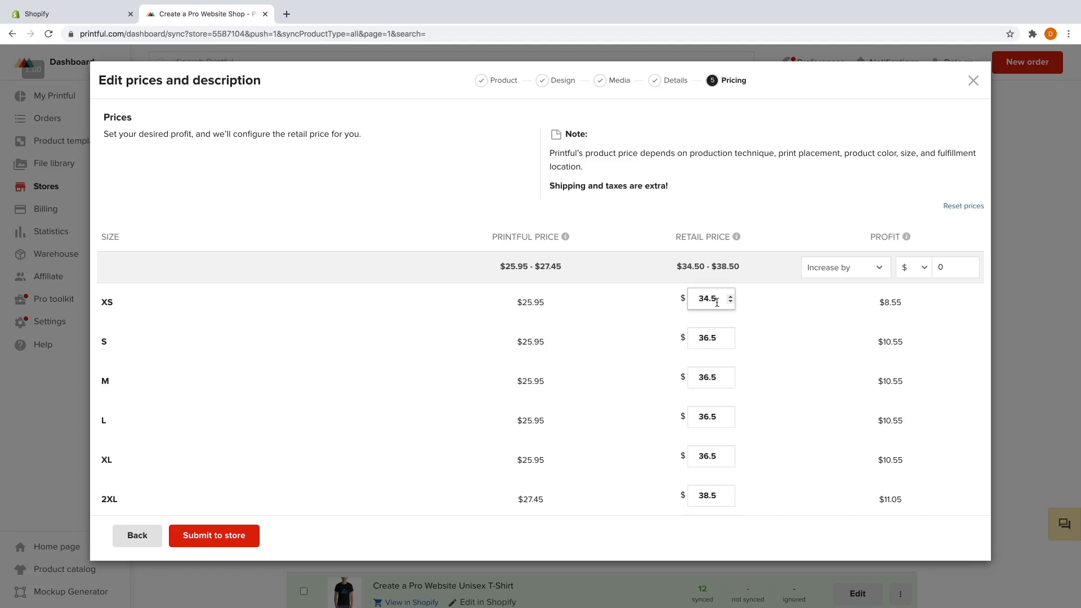
drag(709, 299, 704, 298)
text(3)
key(BackSpace)
text(99)
Finish pricing (S–XL $33.99, 2XL $34.99) and submit the shirt to the store.
click(706, 337)
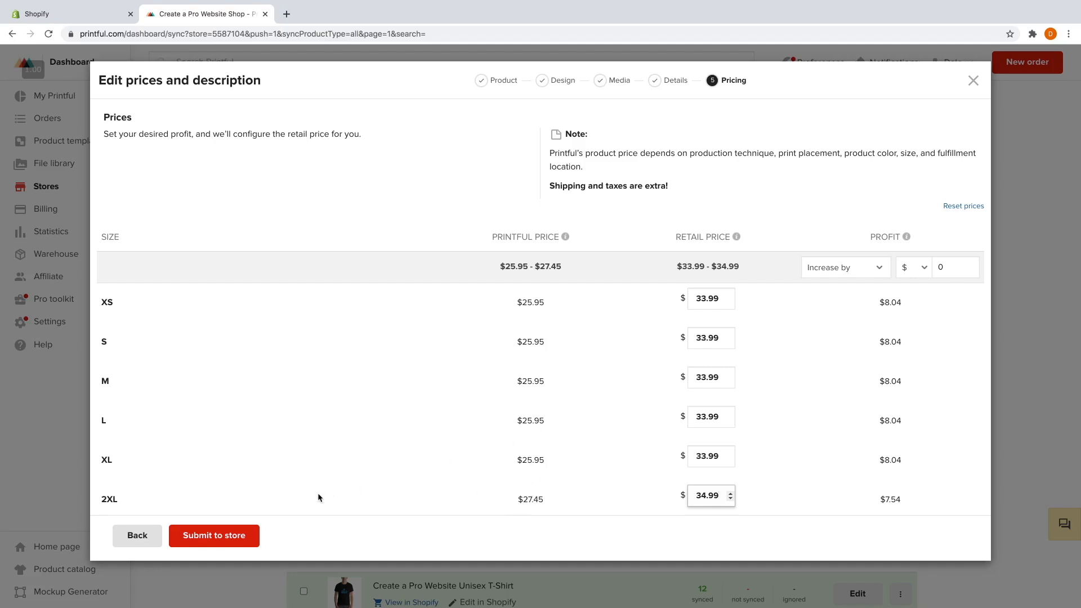
click(219, 538)
scroll(263, 485, down, 3)
scroll(263, 484, down, 3)
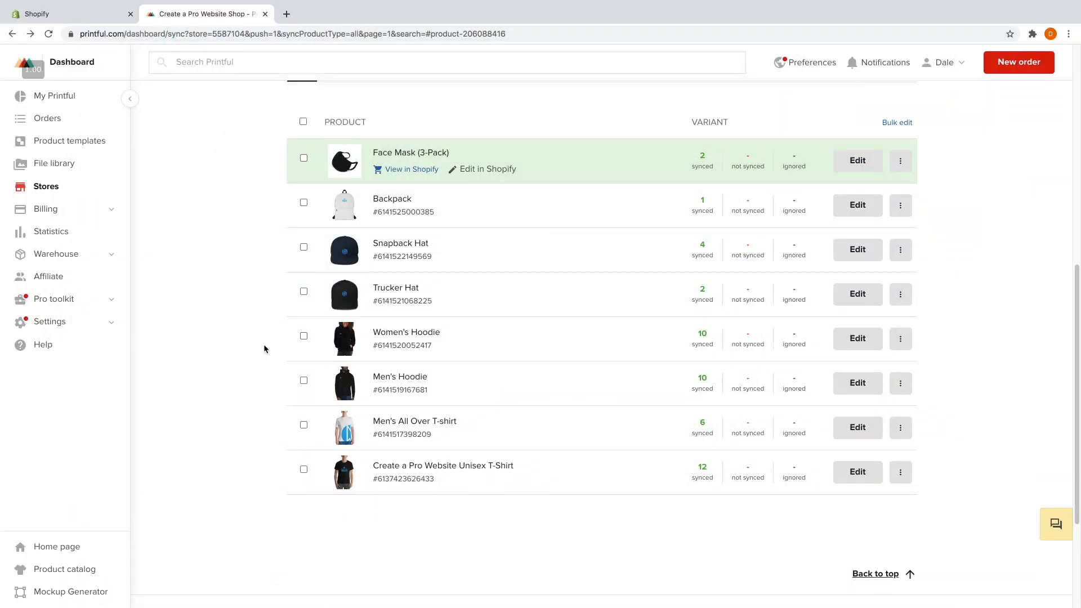
Preview the Online Store home page from the Shopify admin, then close the preview tab.
click(77, 16)
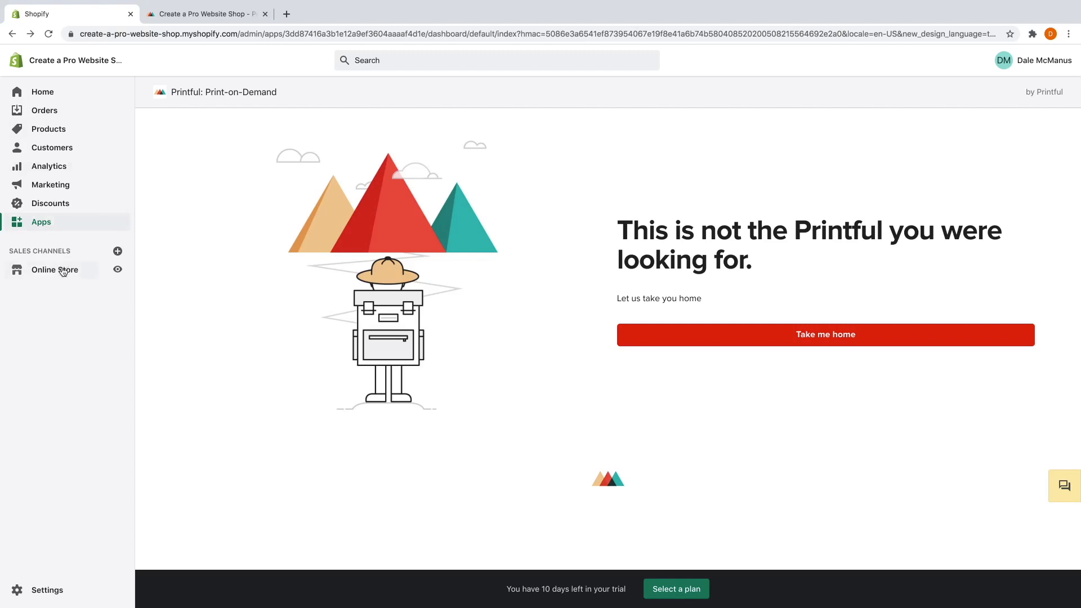
click(117, 271)
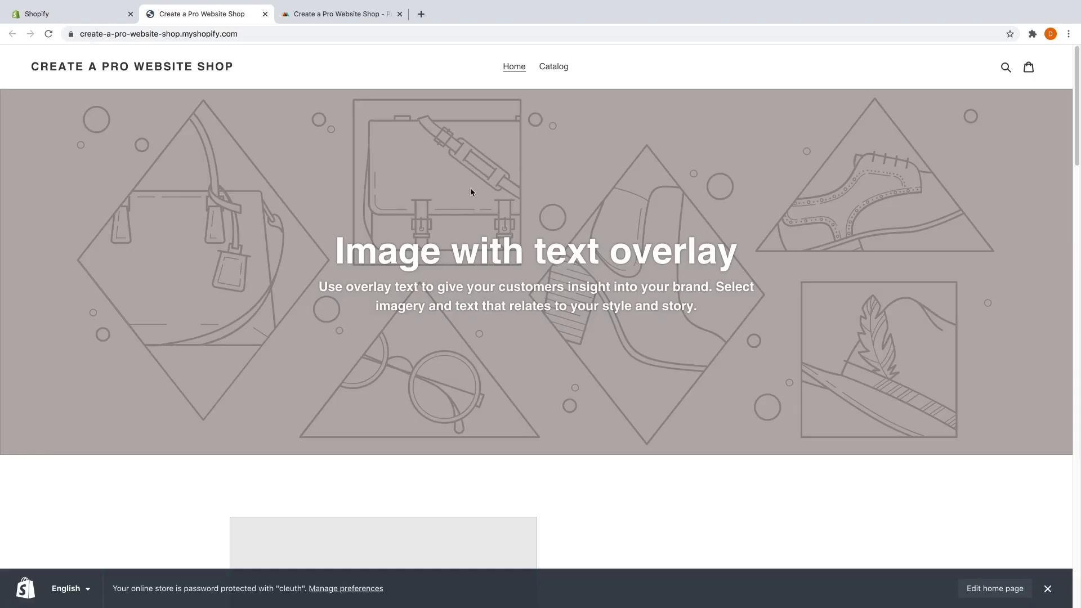
scroll(552, 257, down, 14)
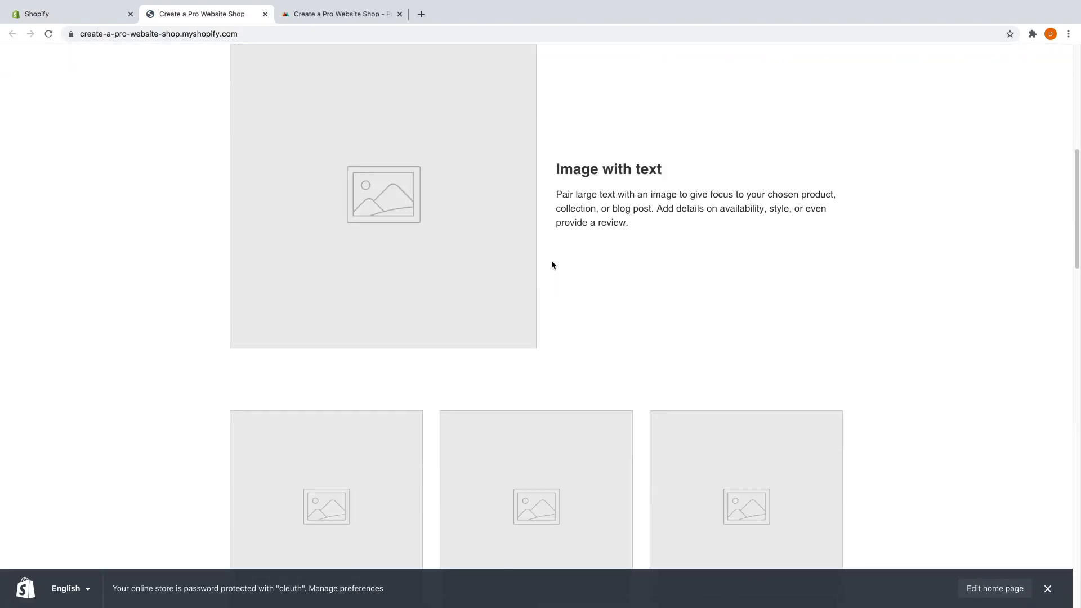
scroll(525, 273, down, 10)
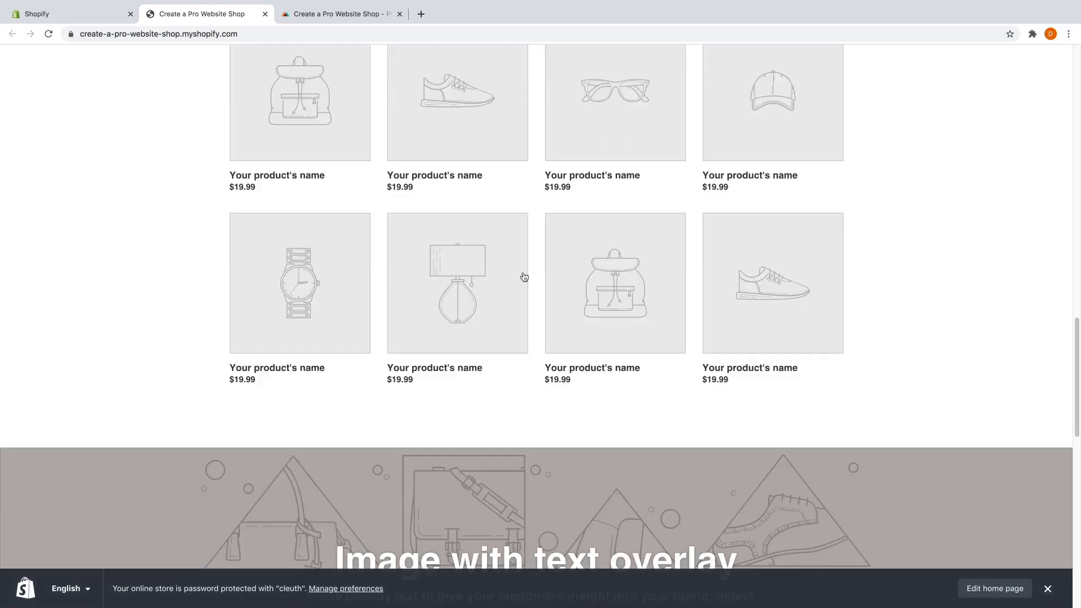
scroll(525, 278, up, 6)
scroll(525, 278, up, 14)
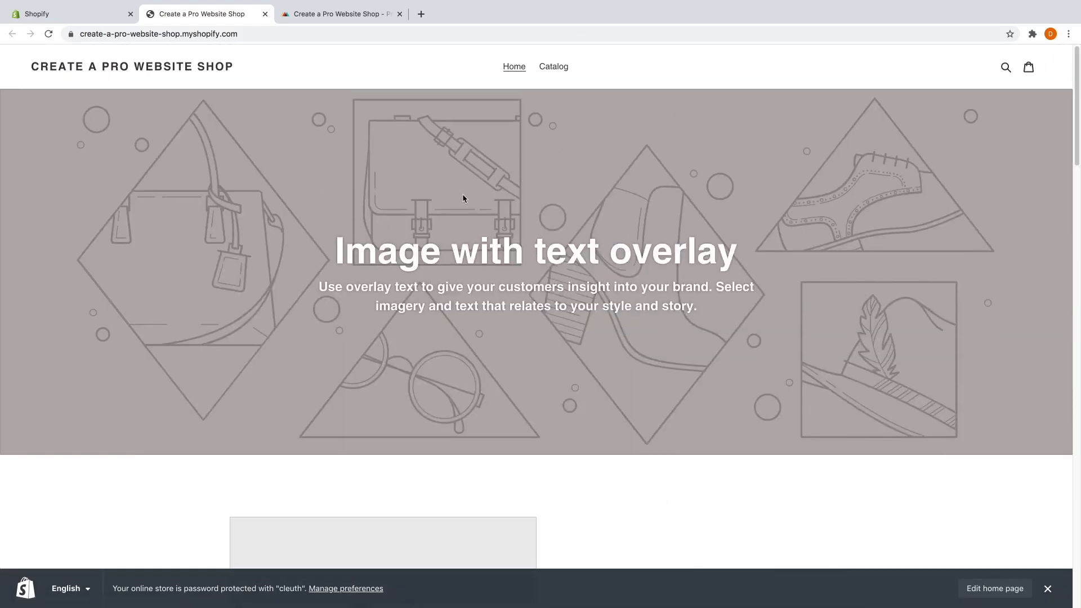
scroll(485, 312, down, 13)
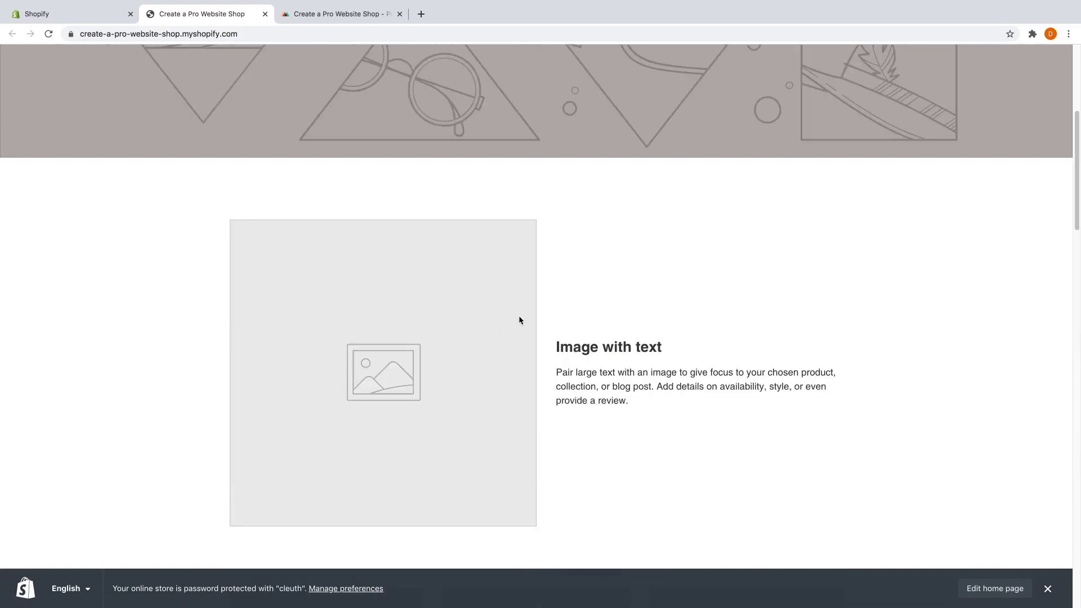
scroll(404, 285, down, 2)
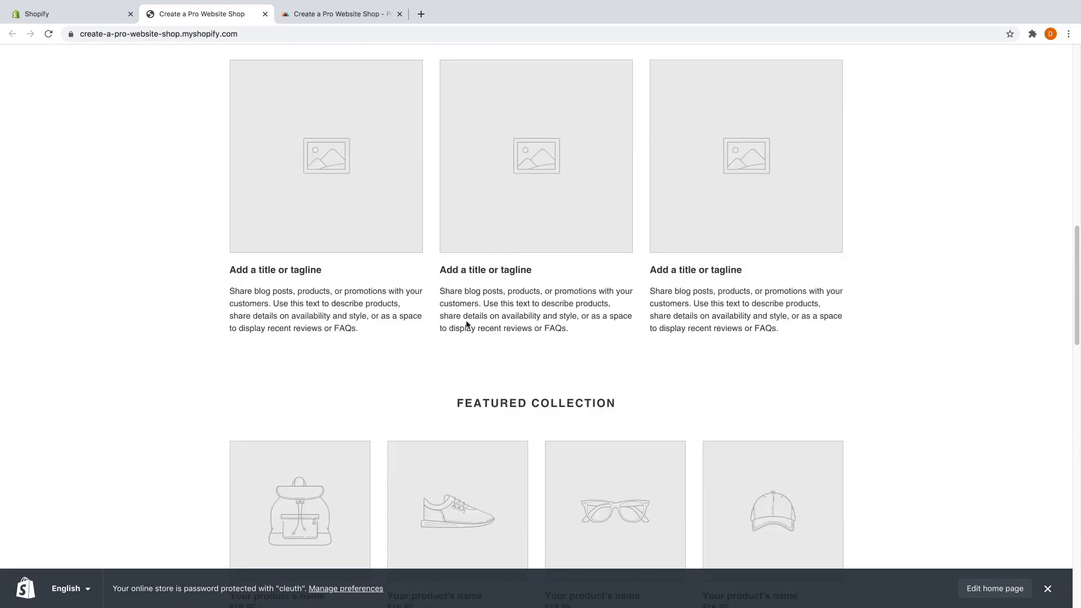
scroll(418, 340, up, 13)
scroll(418, 341, up, 2)
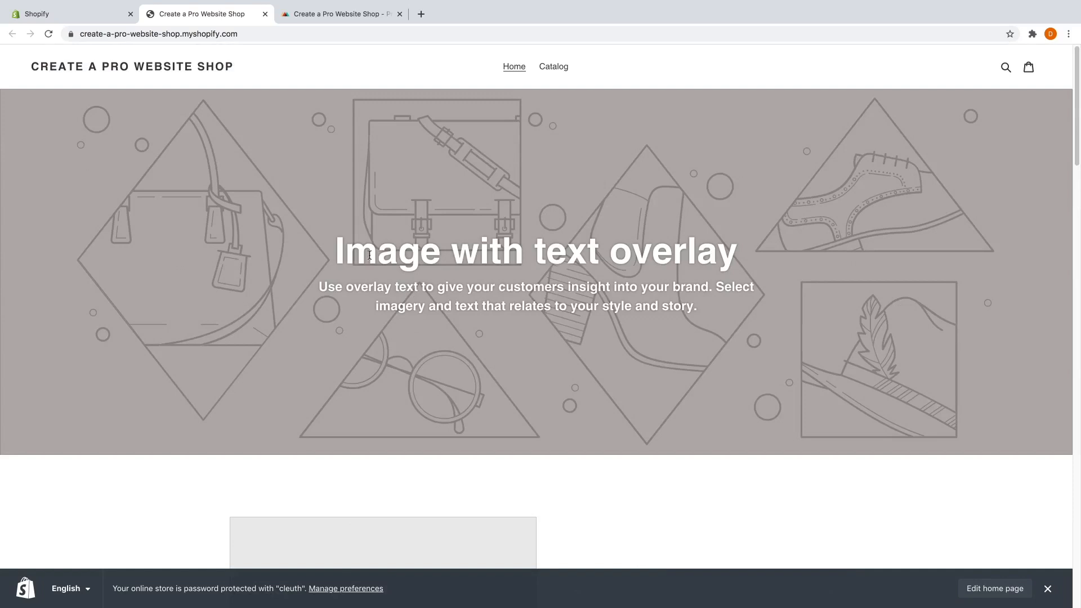
click(265, 14)
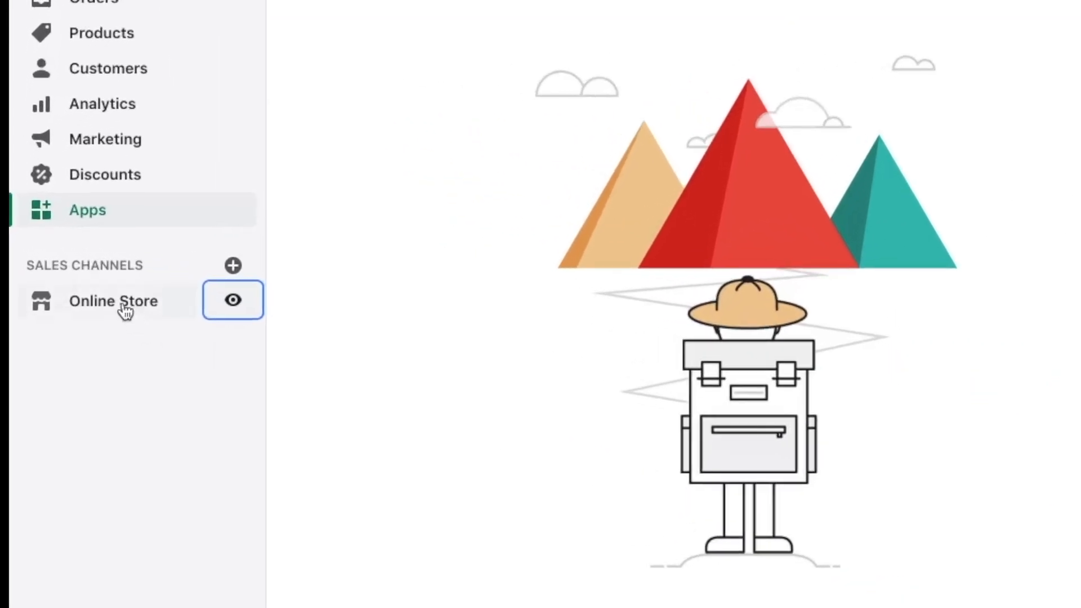
Open the Online Store Themes page, browse the free themes gallery, then close it, keeping Debut current.
click(124, 310)
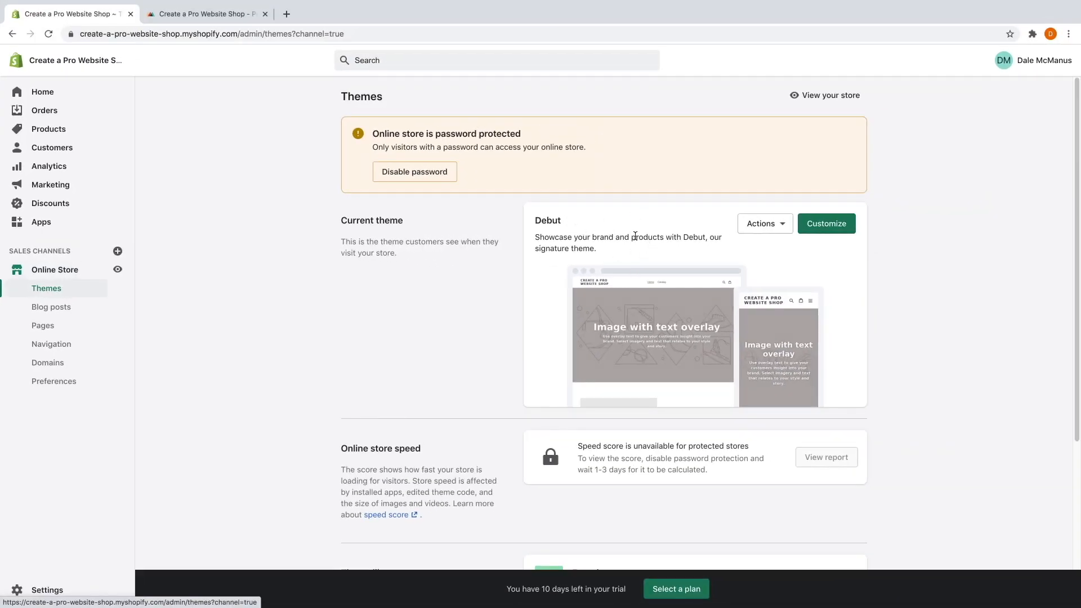
scroll(592, 236, down, 3)
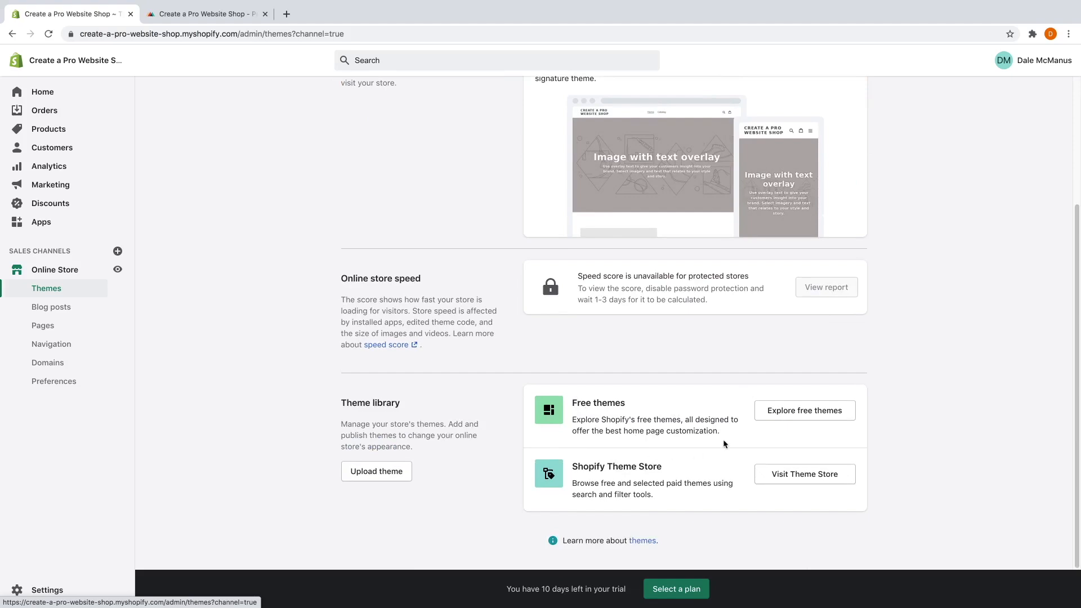
click(780, 414)
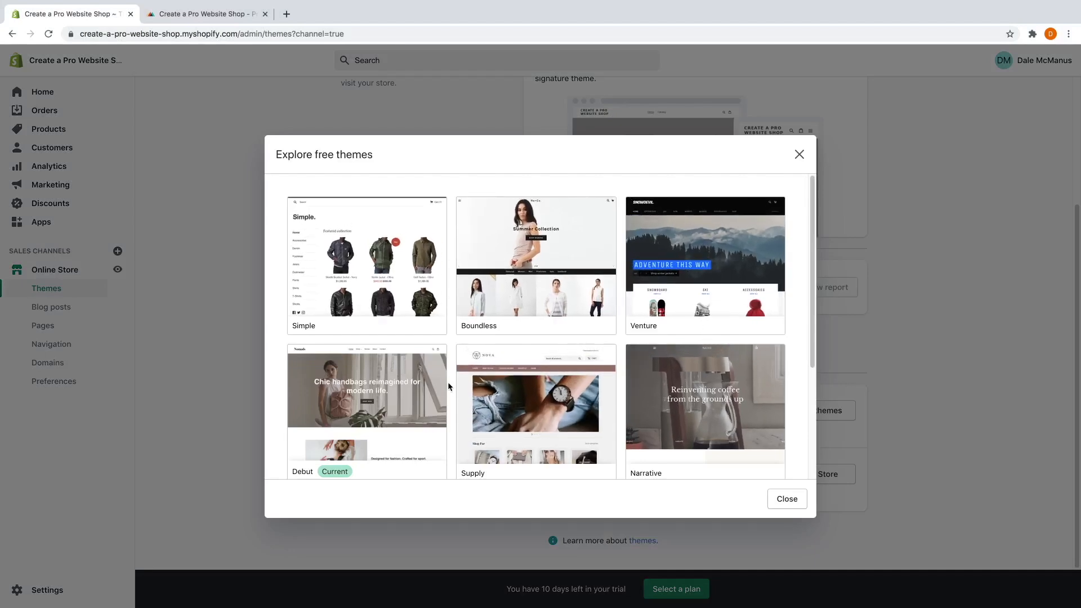
scroll(447, 386, down, 3)
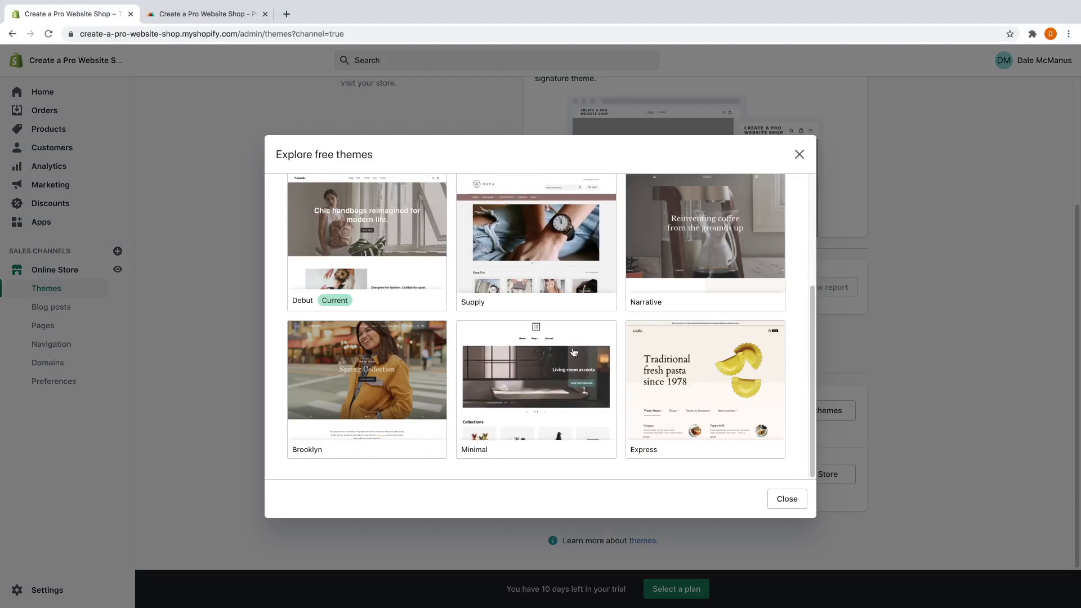
scroll(573, 348, up, 3)
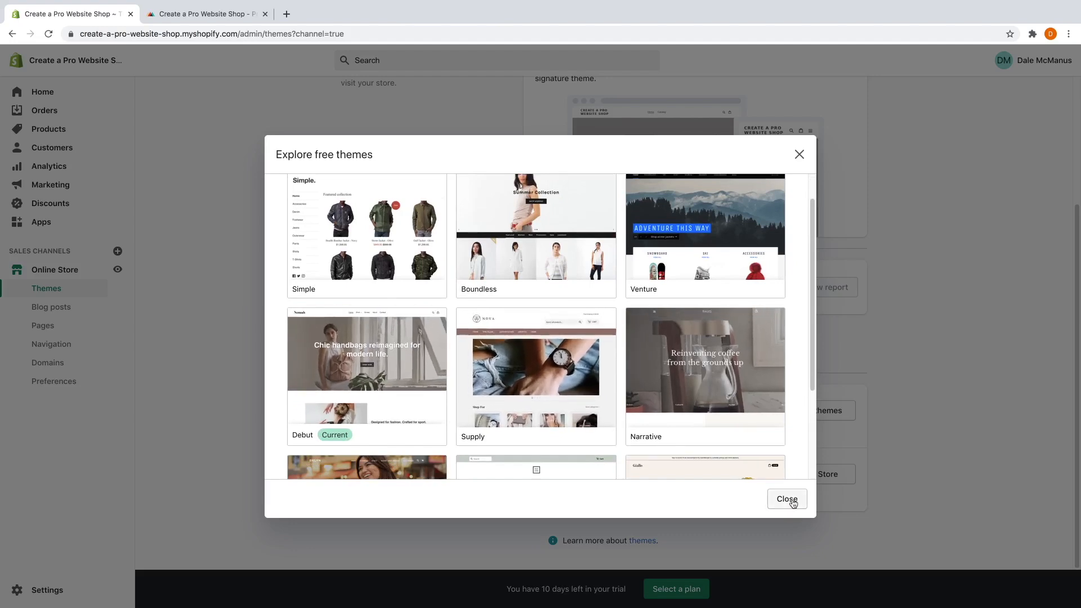
click(787, 500)
scroll(485, 354, up, 3)
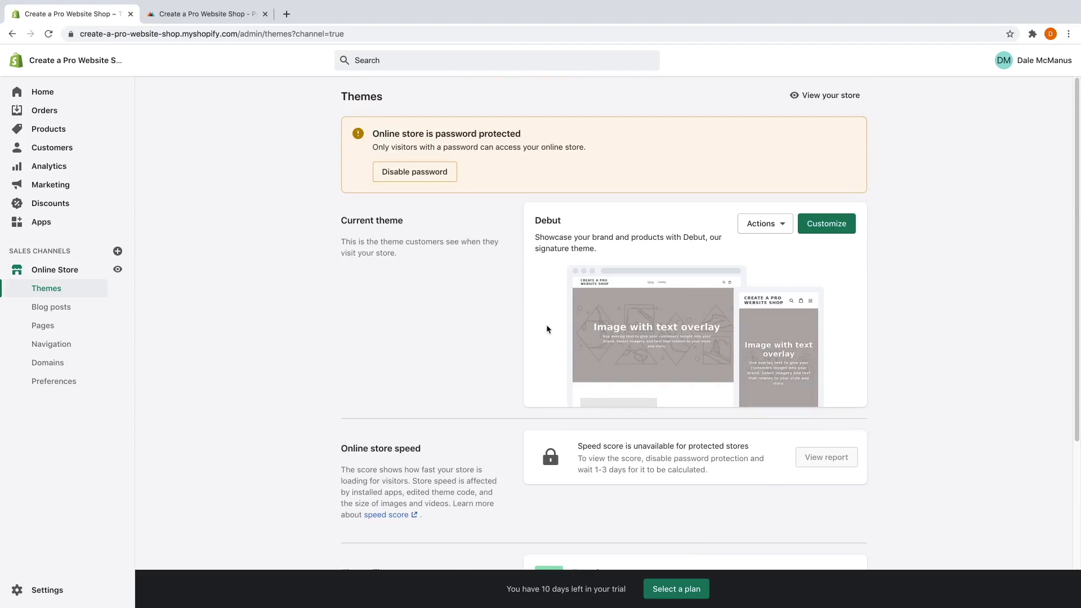
Customize the Debut theme and open the Image with text overlay section settings.
click(824, 229)
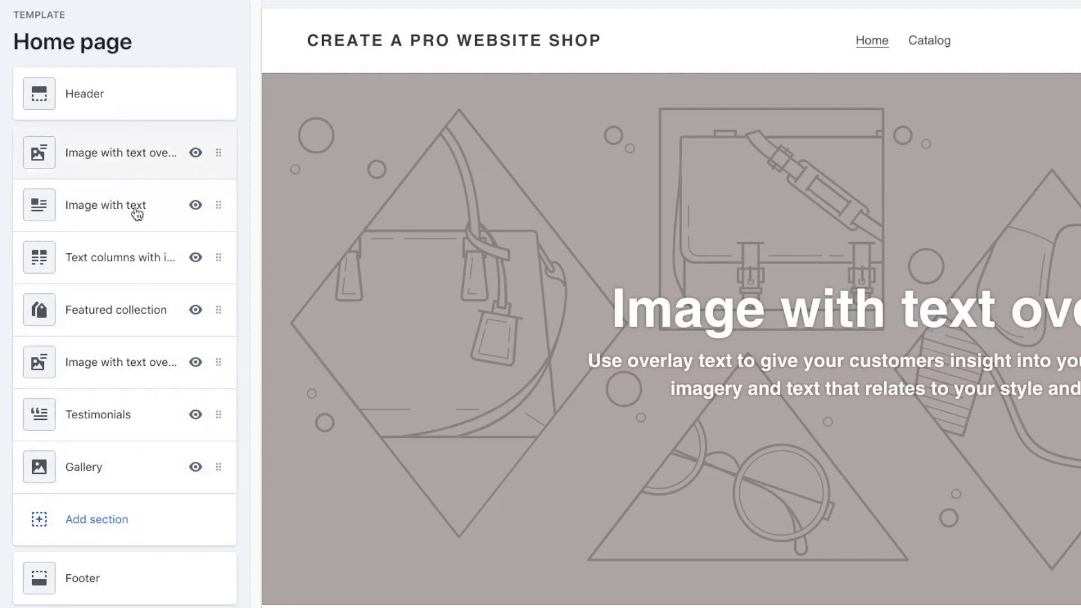
scroll(476, 287, down, 10)
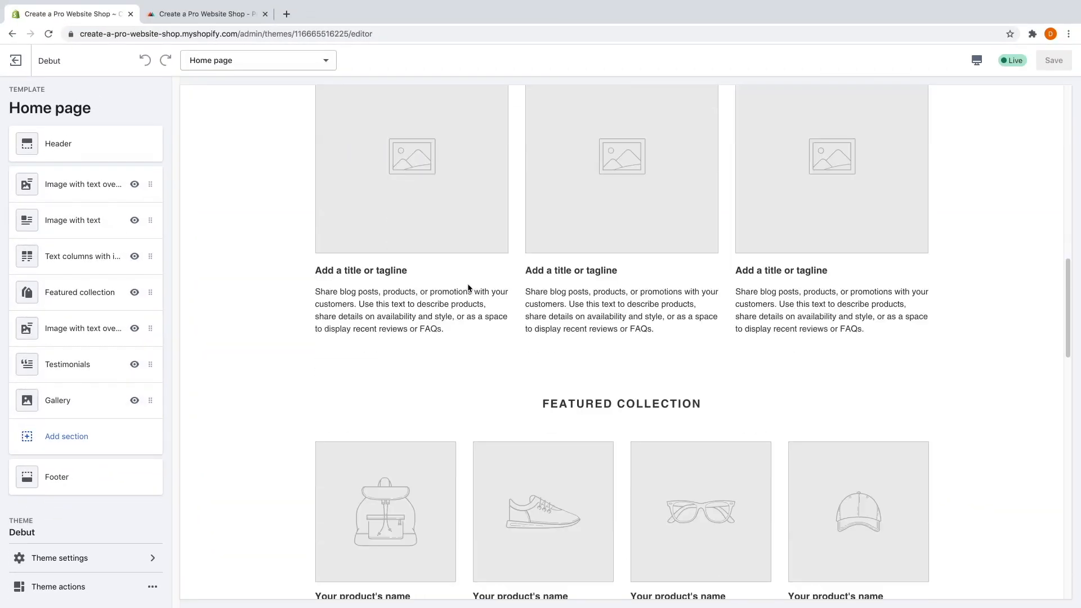
scroll(468, 285, down, 5)
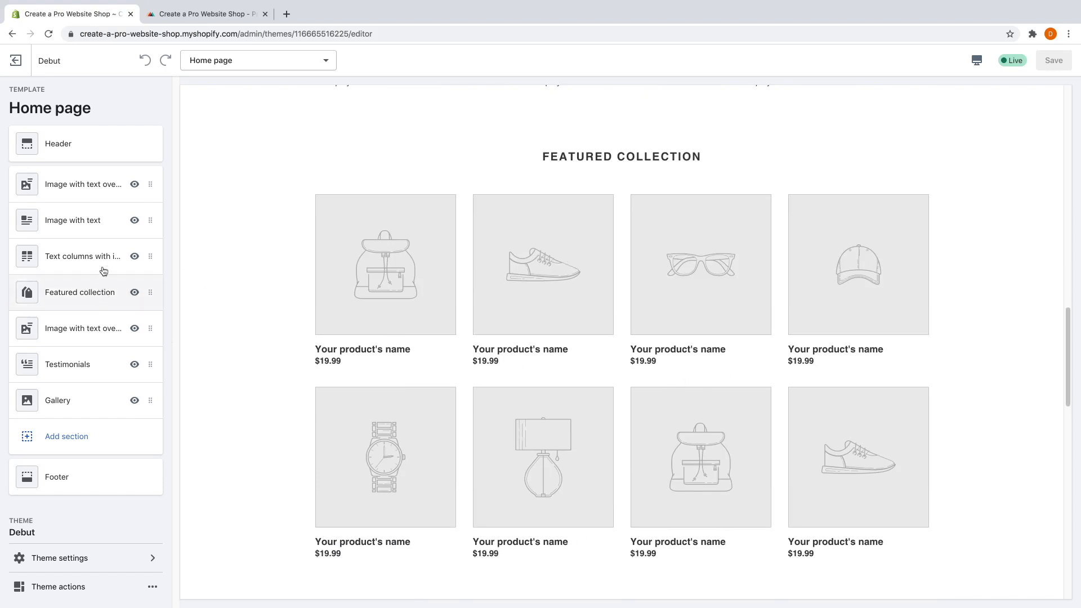
scroll(259, 320, up, 8)
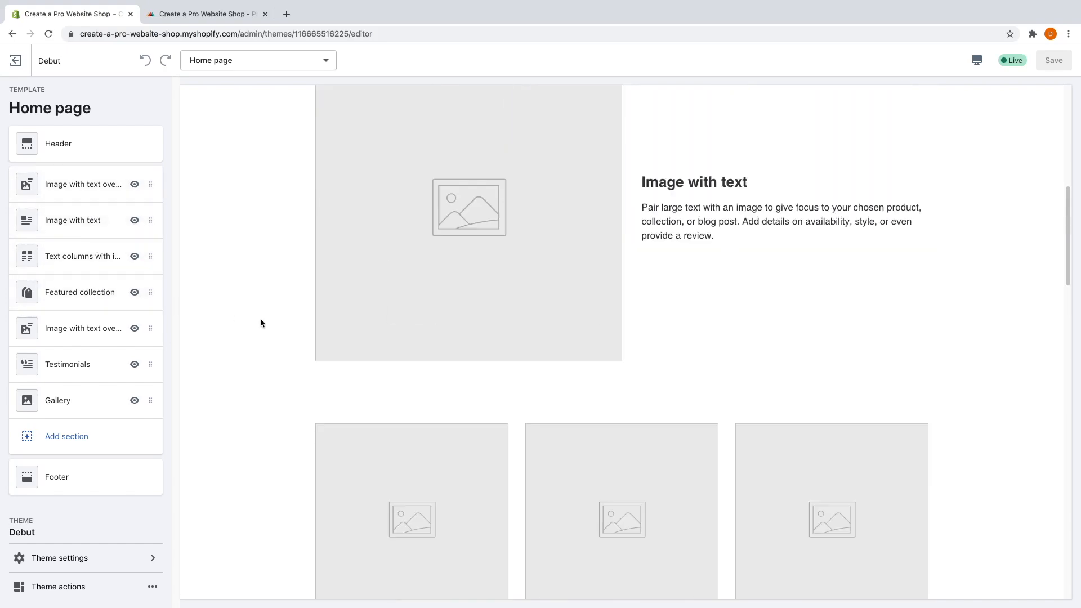
scroll(260, 321, up, 9)
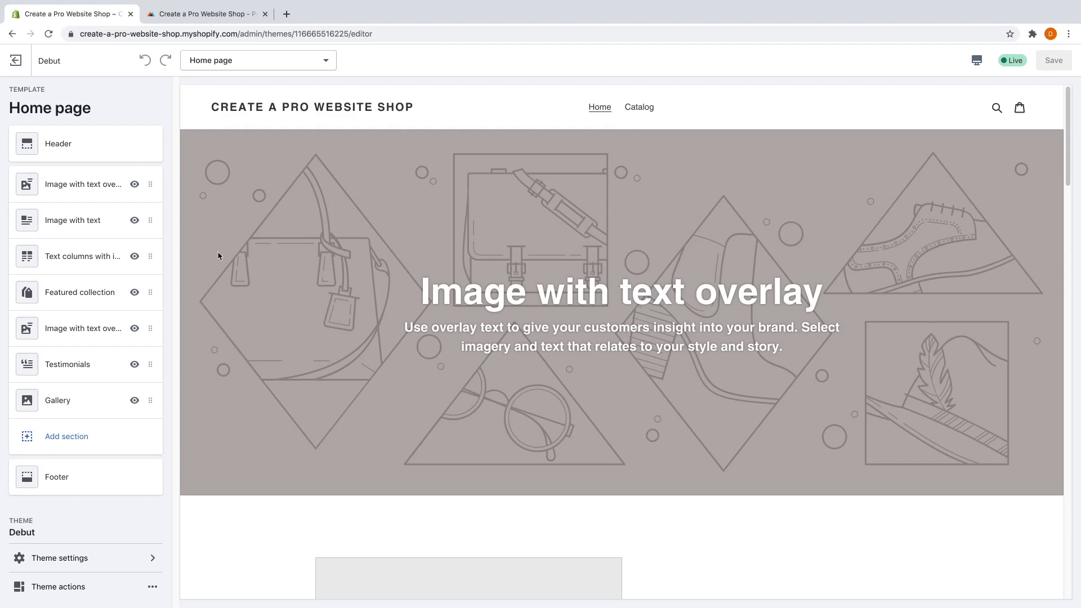
click(87, 187)
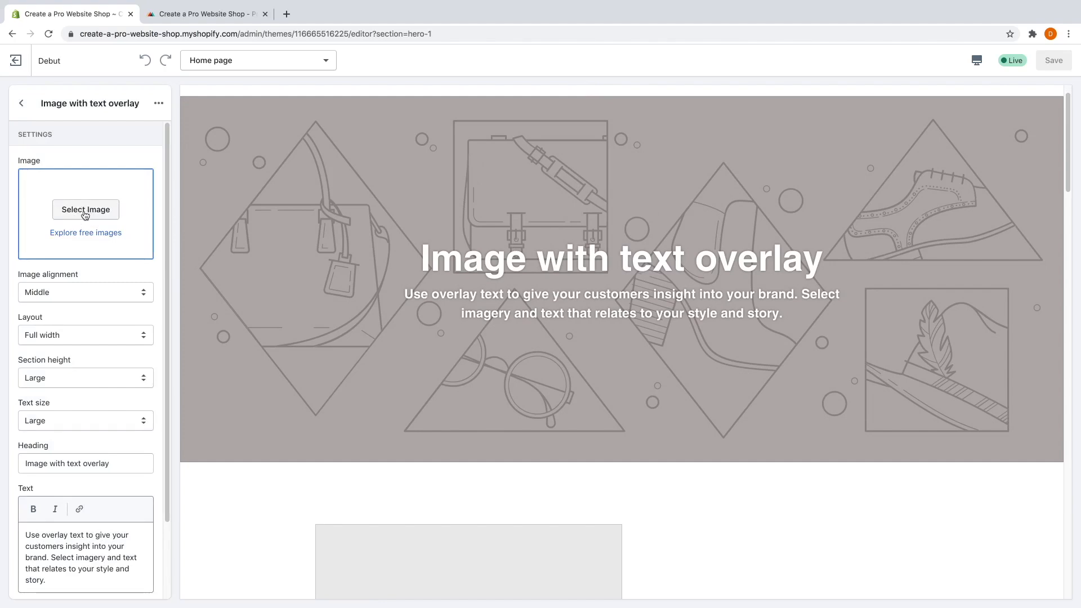
Upload Banner 1.jpg and set it as the Image with text overlay background.
click(86, 212)
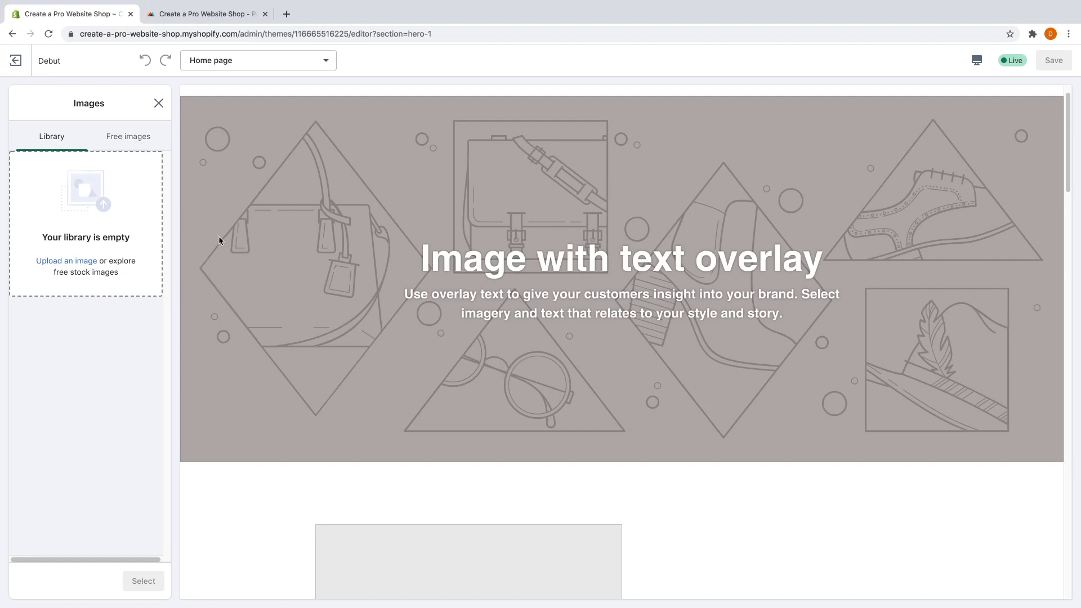
click(76, 263)
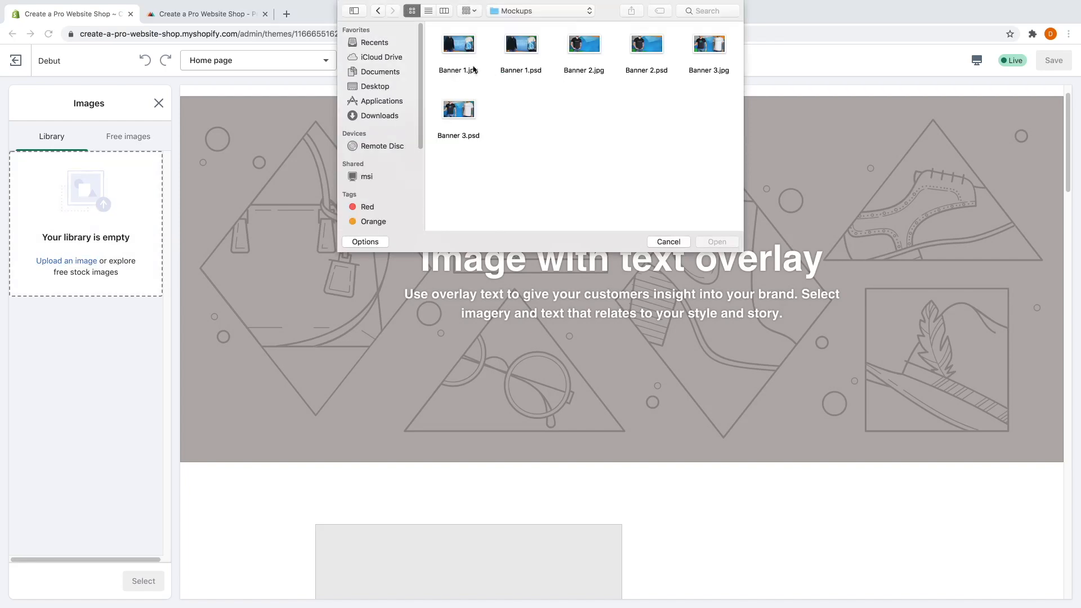
click(462, 49)
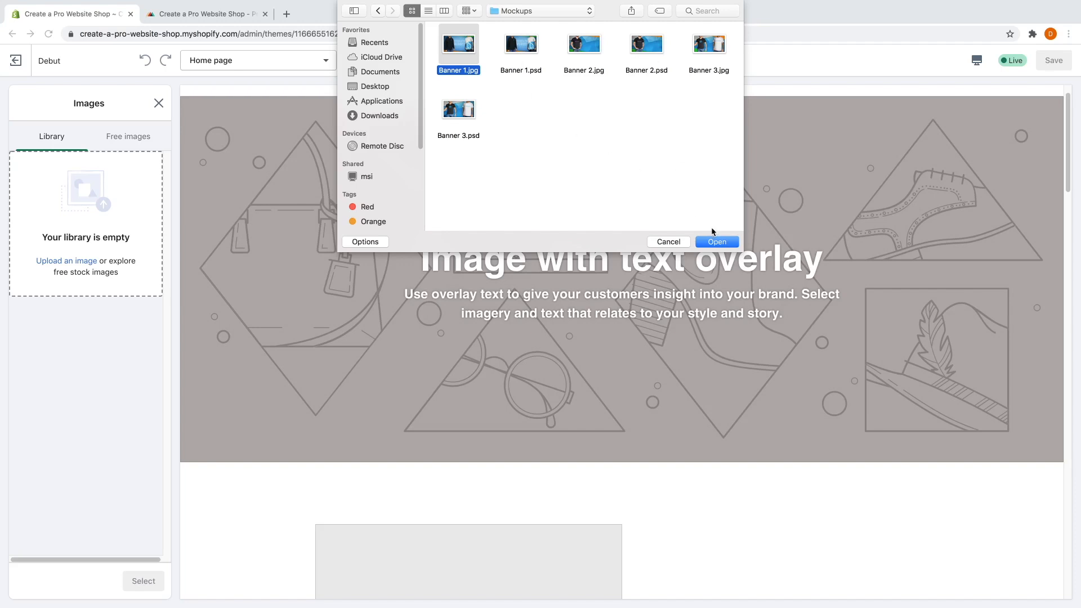
click(715, 243)
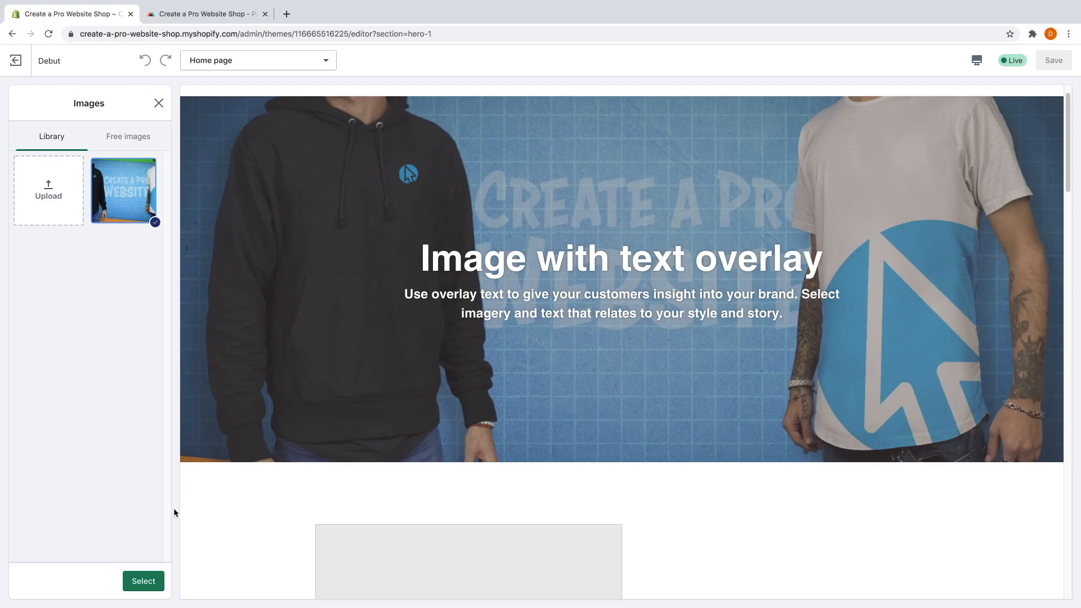
click(152, 580)
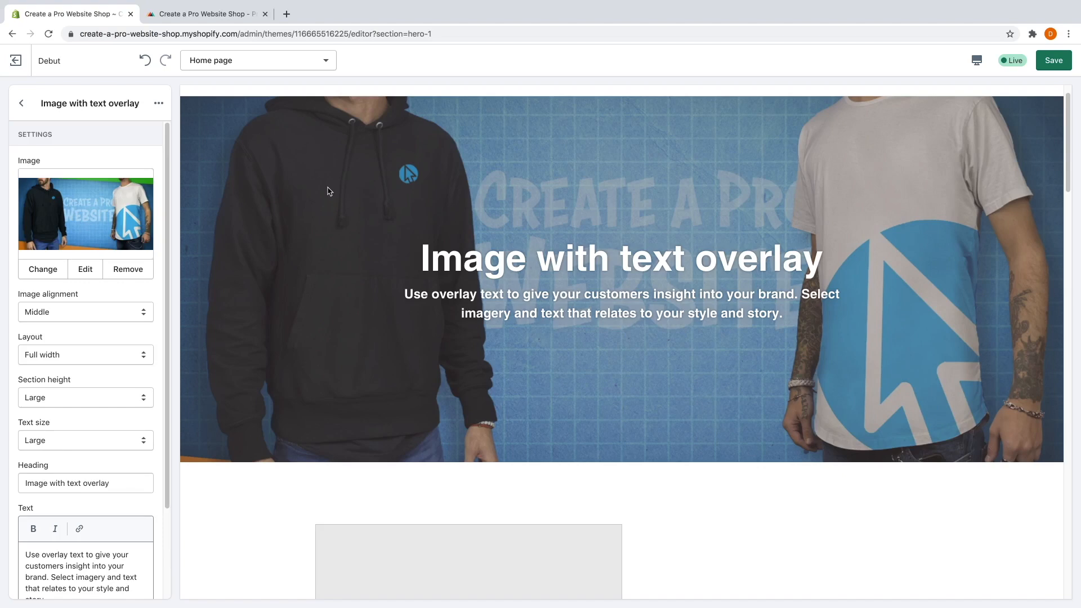
Set the banner's Section height to Extra Large.
click(52, 397)
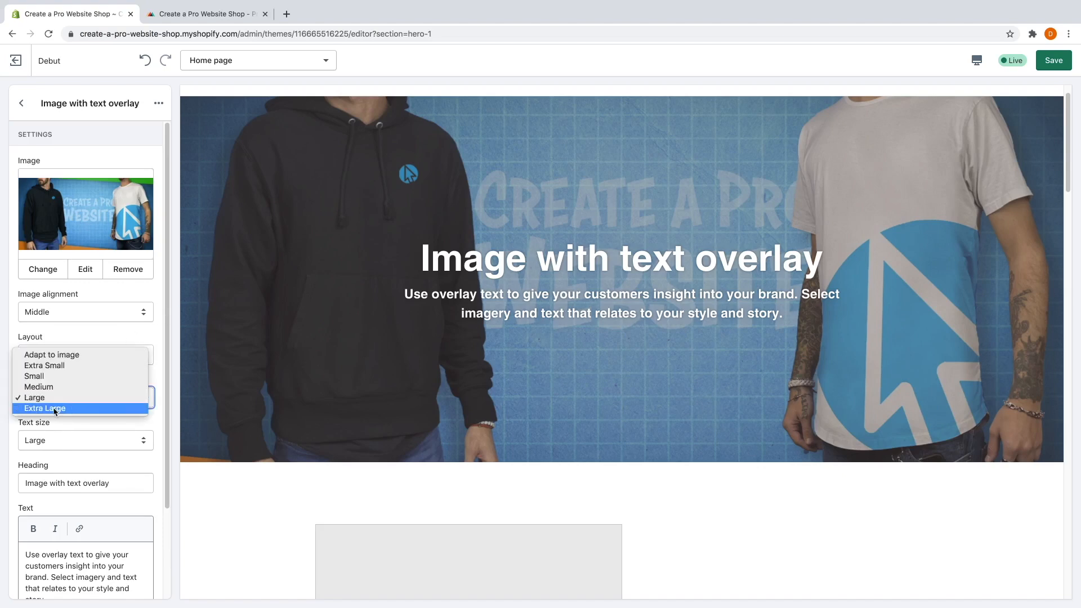
click(55, 408)
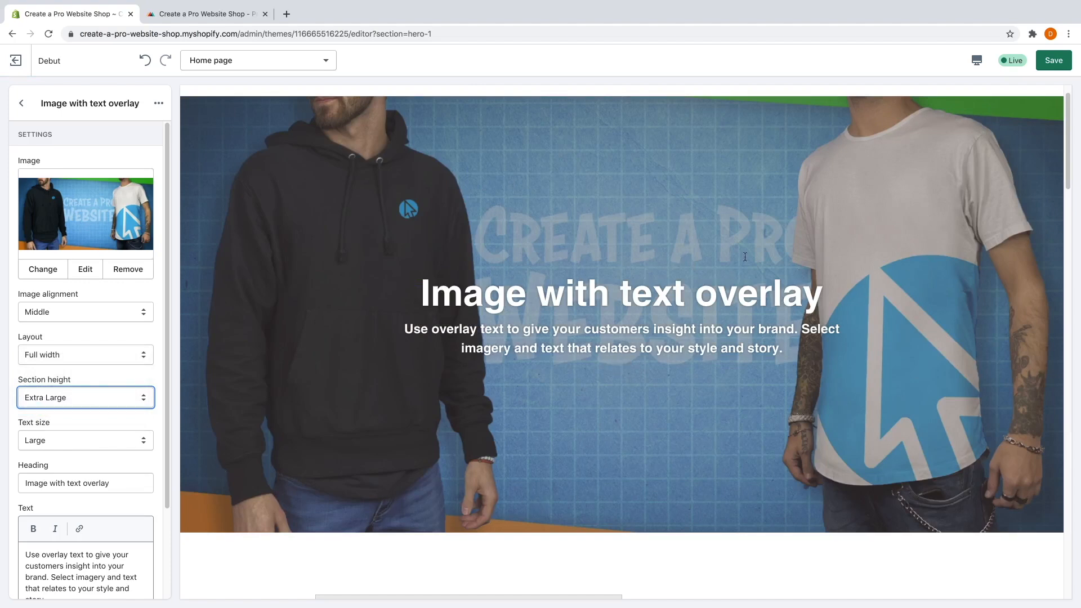
scroll(138, 417, down, 1)
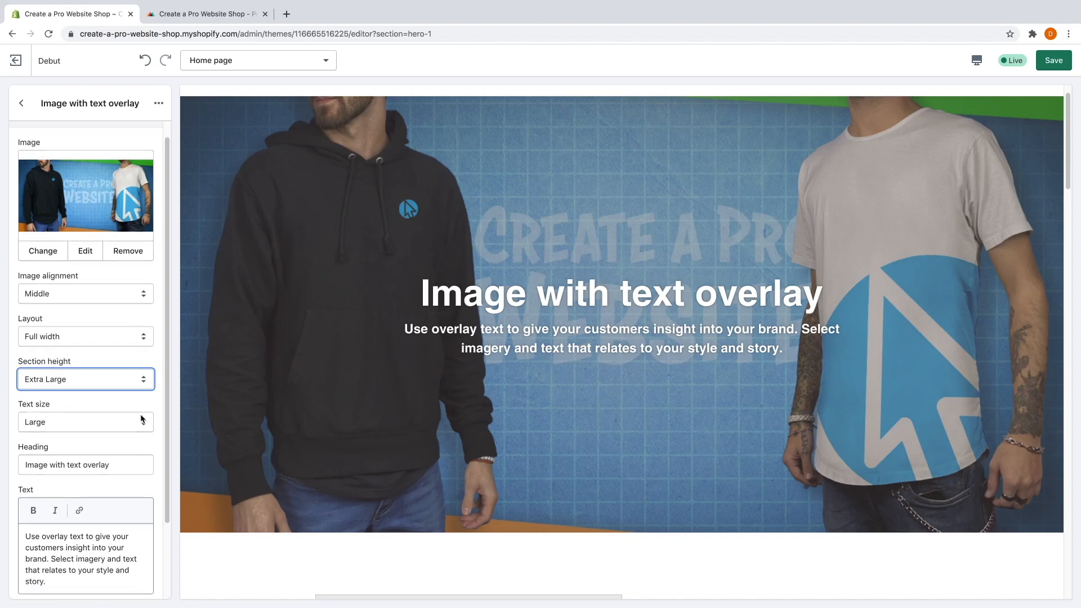
scroll(104, 425, down, 1)
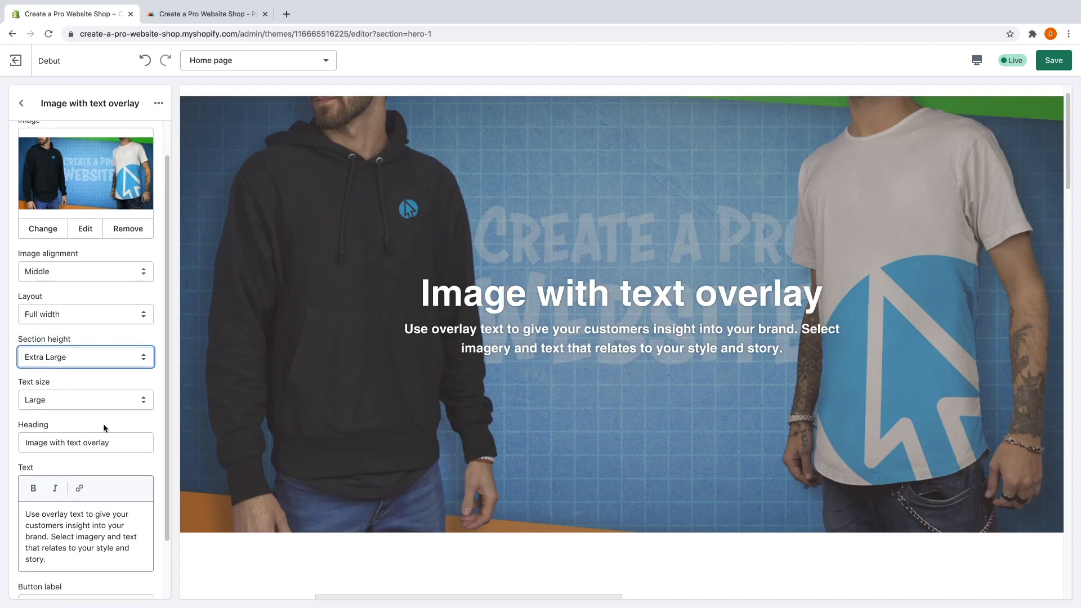
Change the banner heading to 'New products on sale!' and go back to the Home page sections list.
triple_click(54, 434)
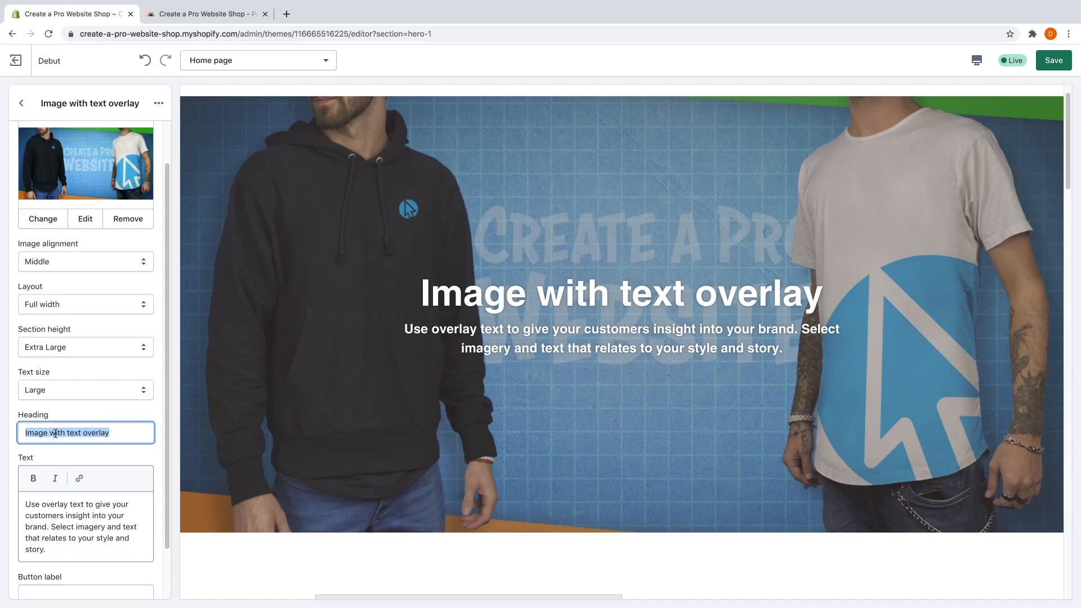
text(New products on sale!)
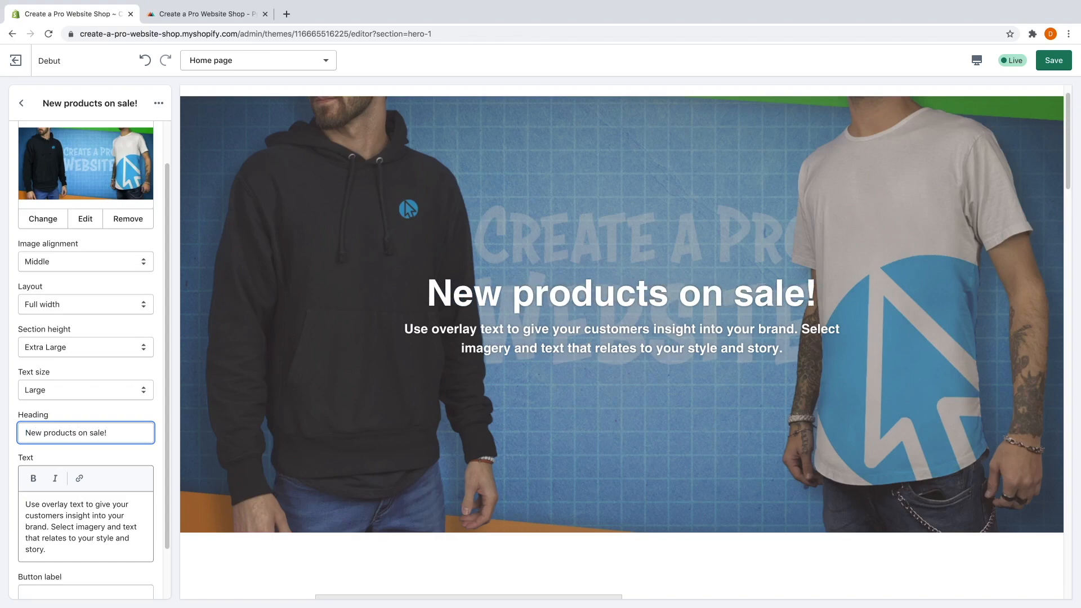
click(37, 509)
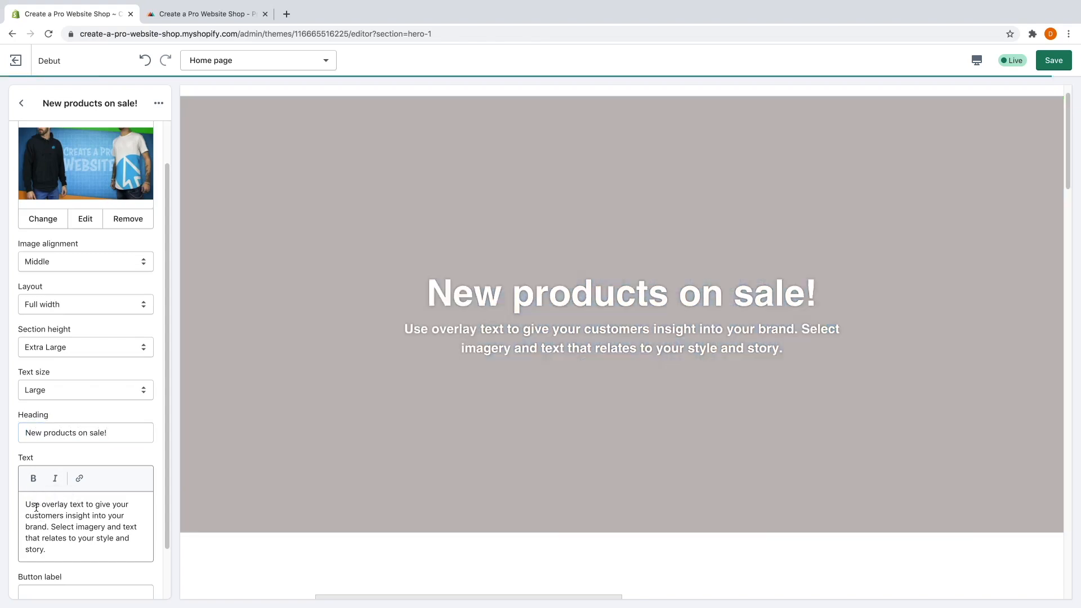
triple_click(33, 507)
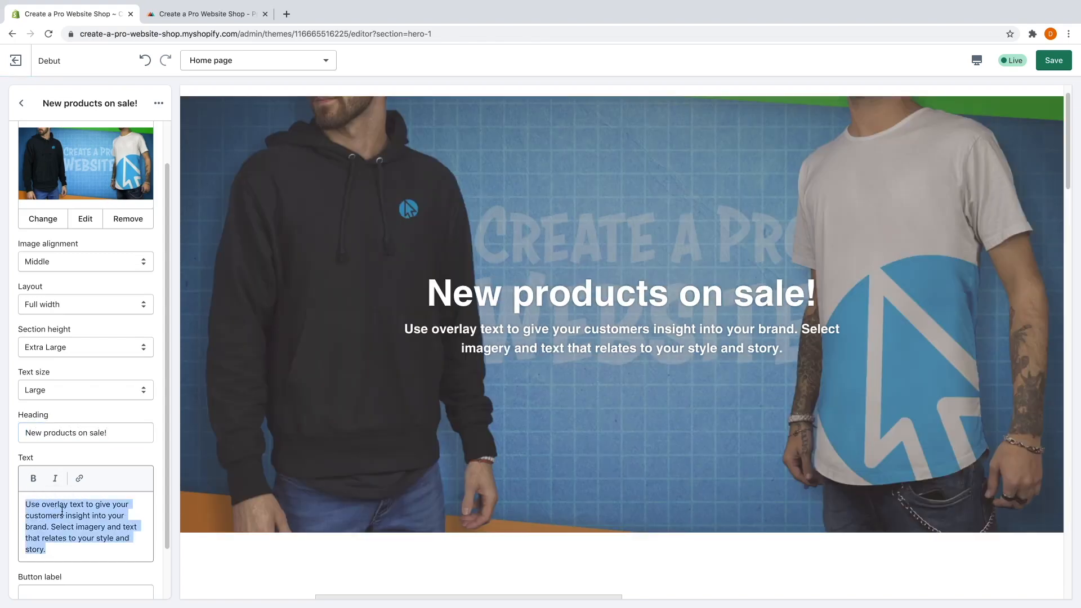
scroll(94, 448, down, 1)
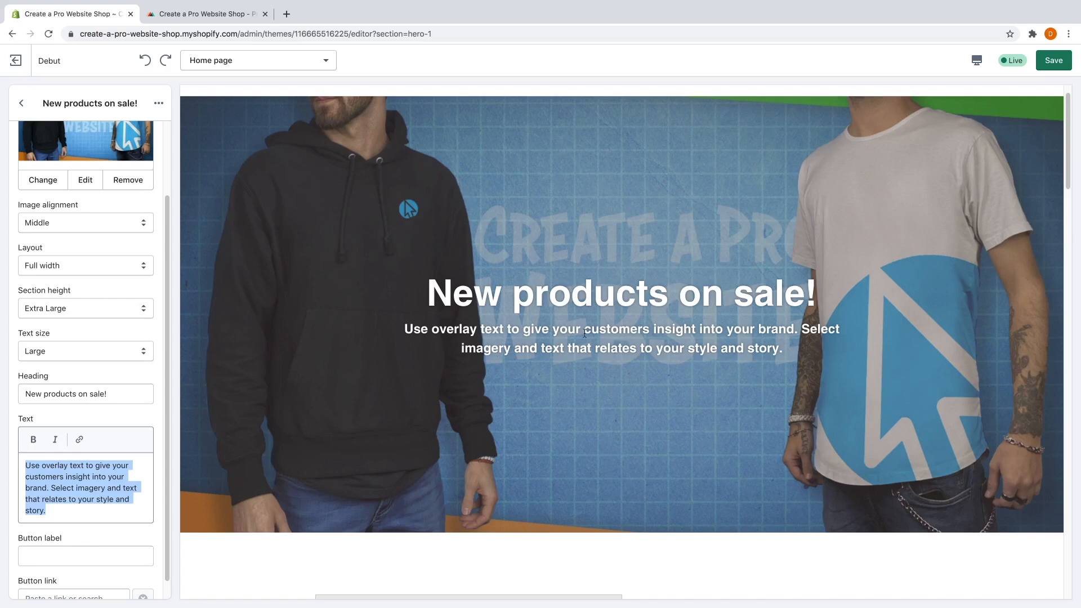
scroll(89, 287, up, 2)
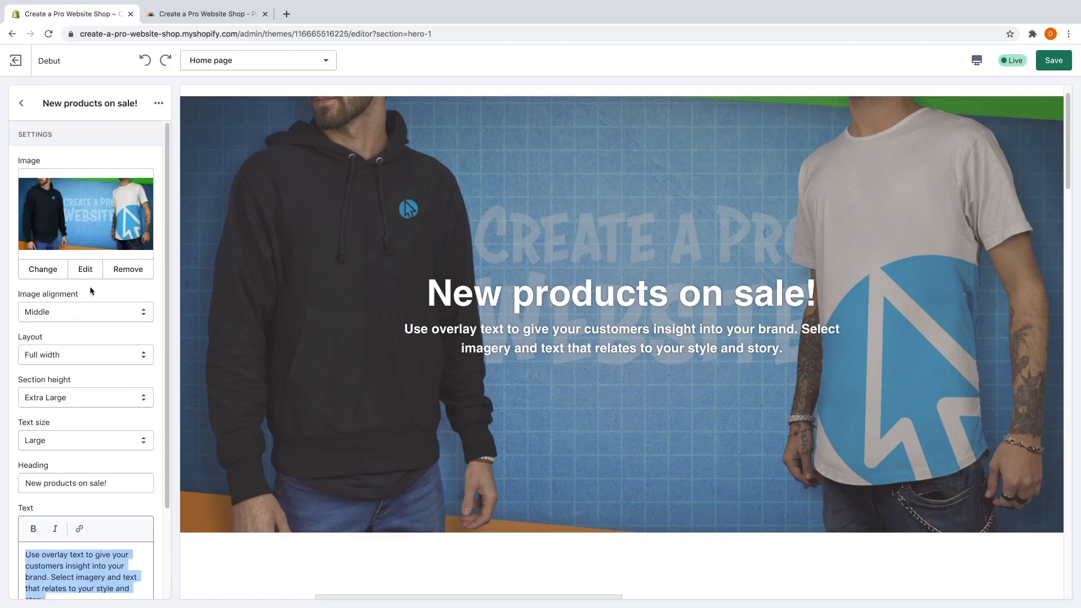
click(21, 104)
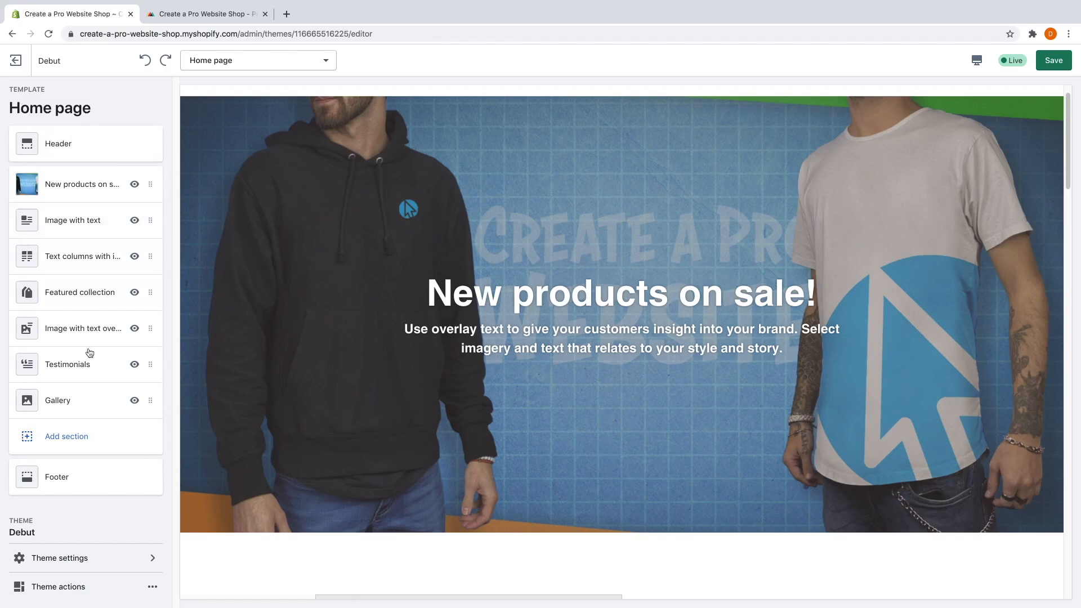
Add a Slideshow section from the Image category to the home page.
click(117, 445)
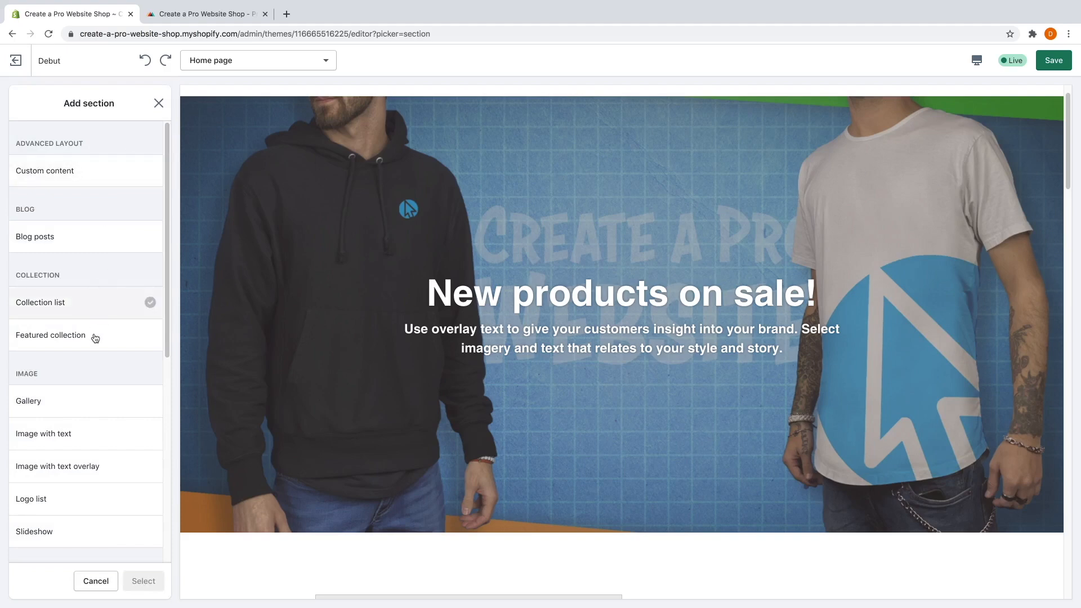
click(65, 532)
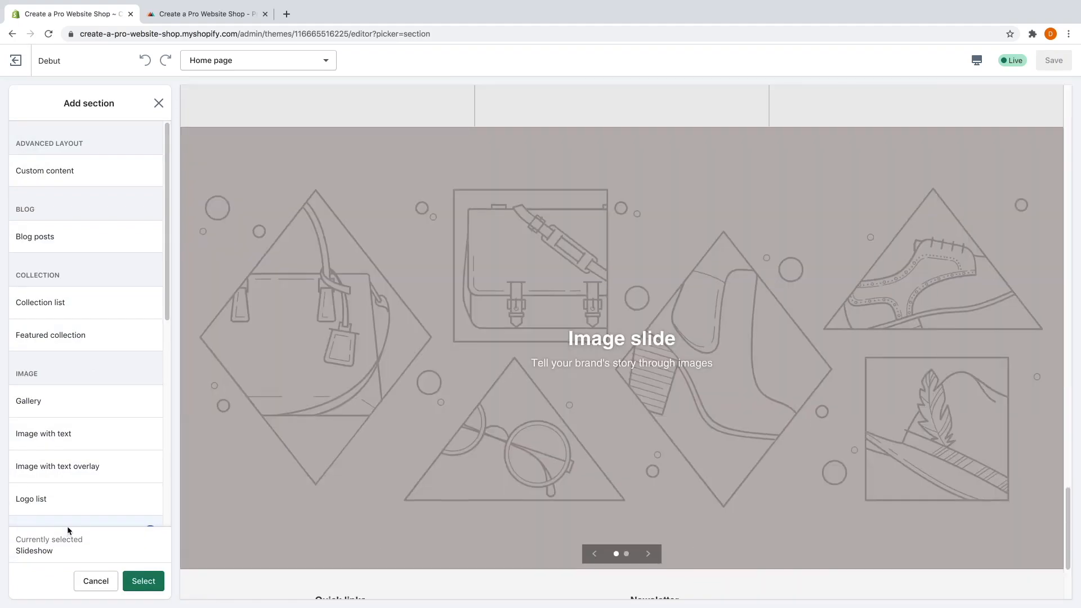
click(145, 581)
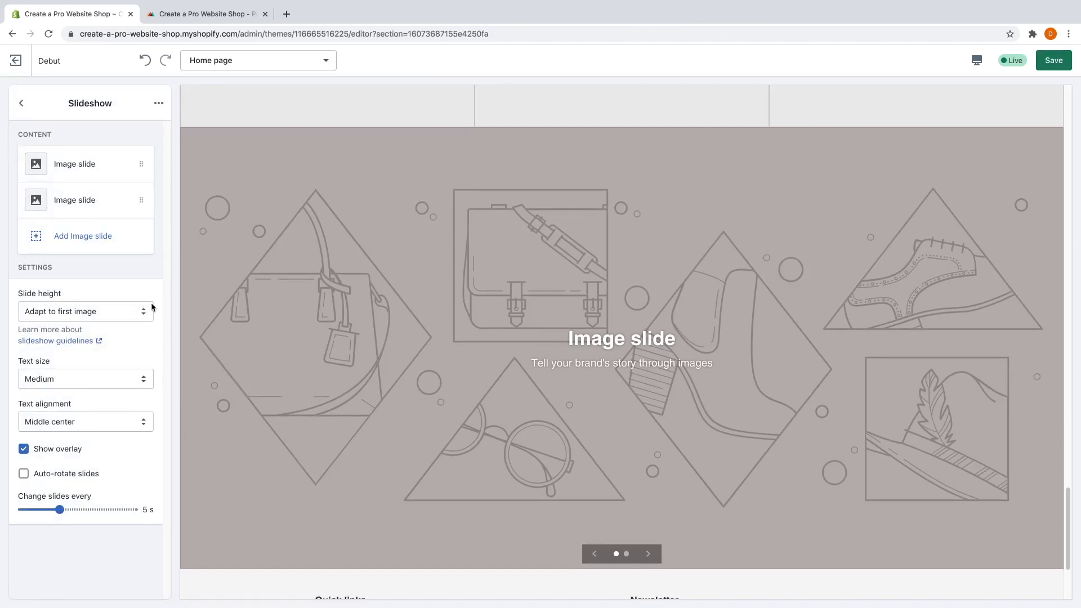
Give the first slide the existing two-shirt banner image from the library.
click(87, 164)
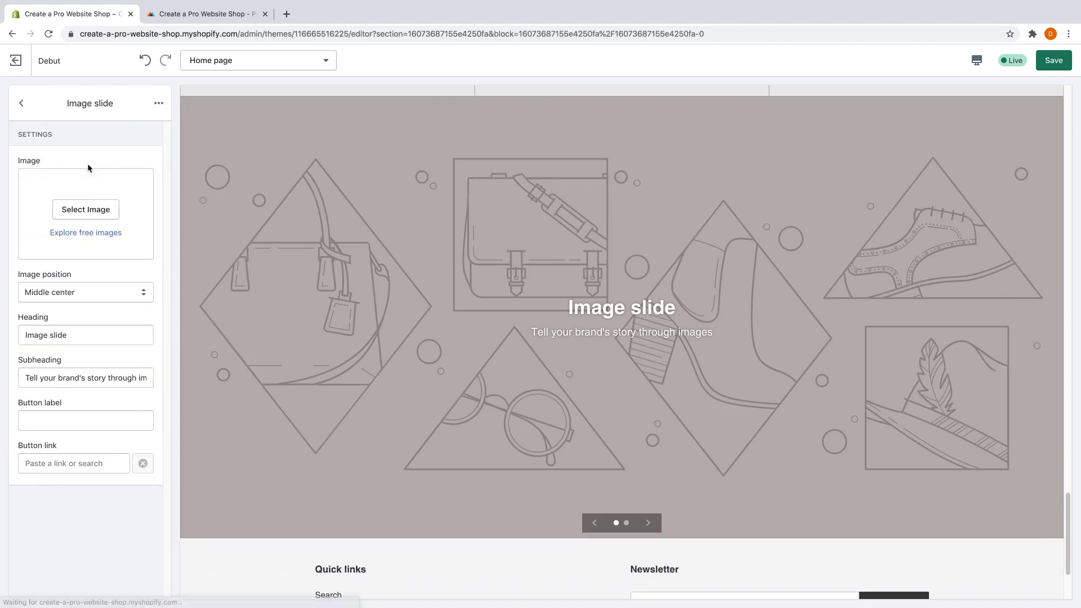
click(94, 211)
click(122, 198)
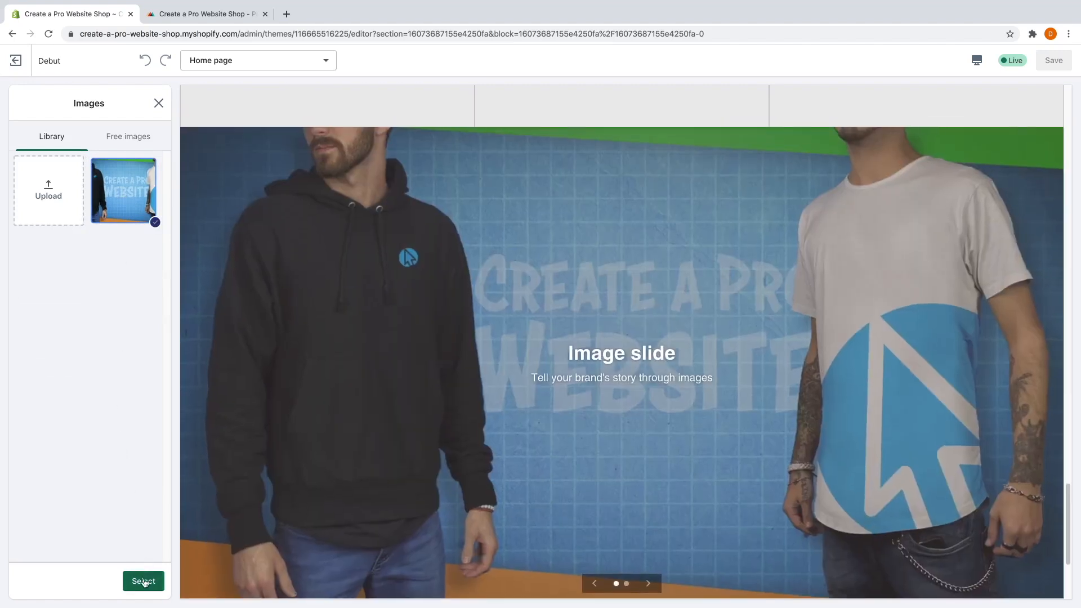
click(144, 581)
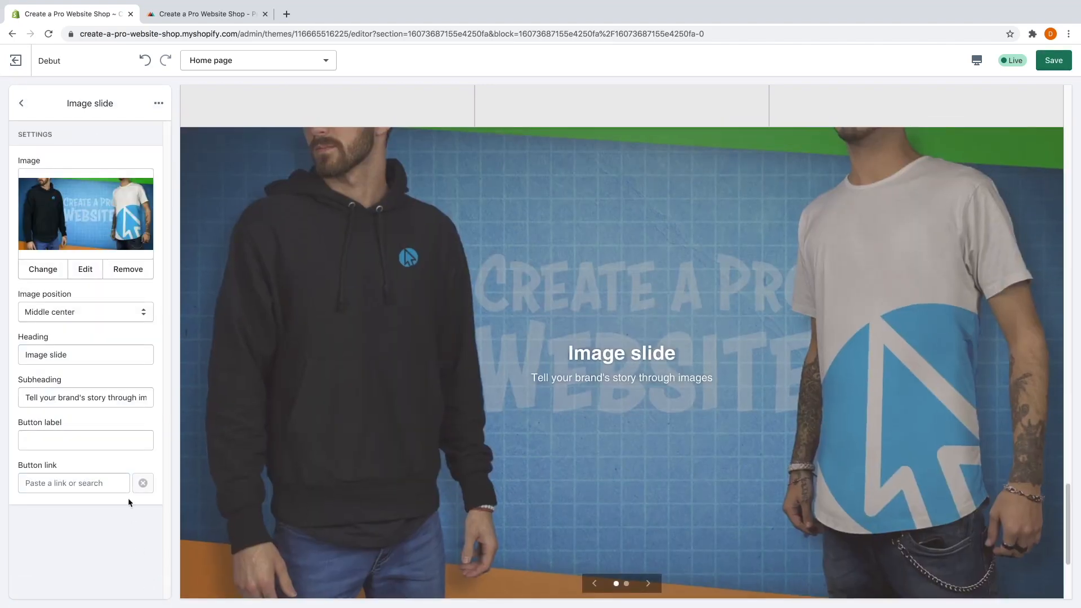
click(31, 112)
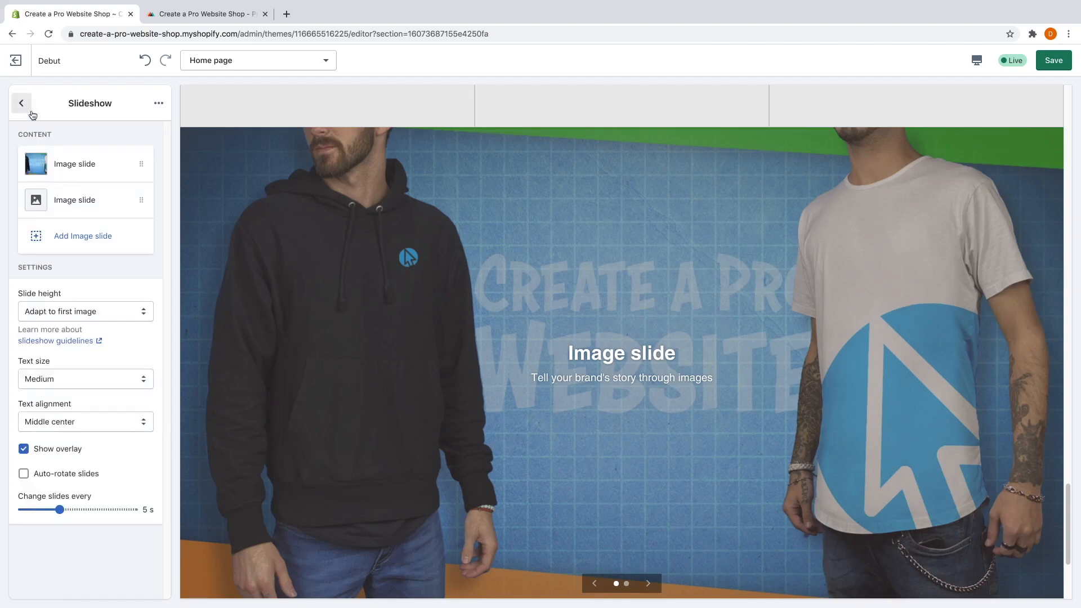
Upload Banner 2.jpg and set it as the second slide's image.
click(76, 203)
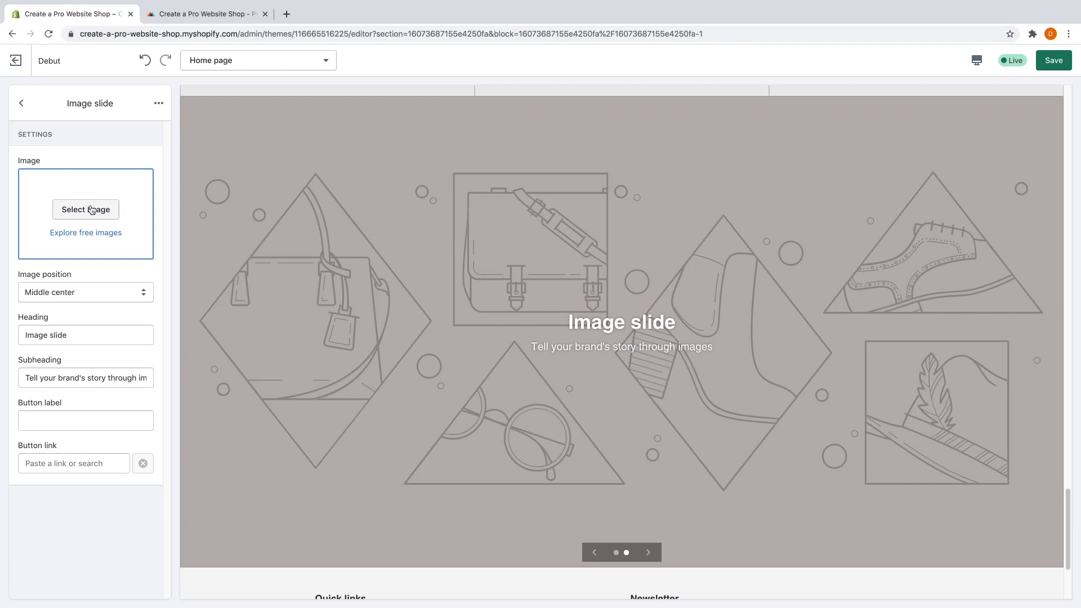
click(92, 210)
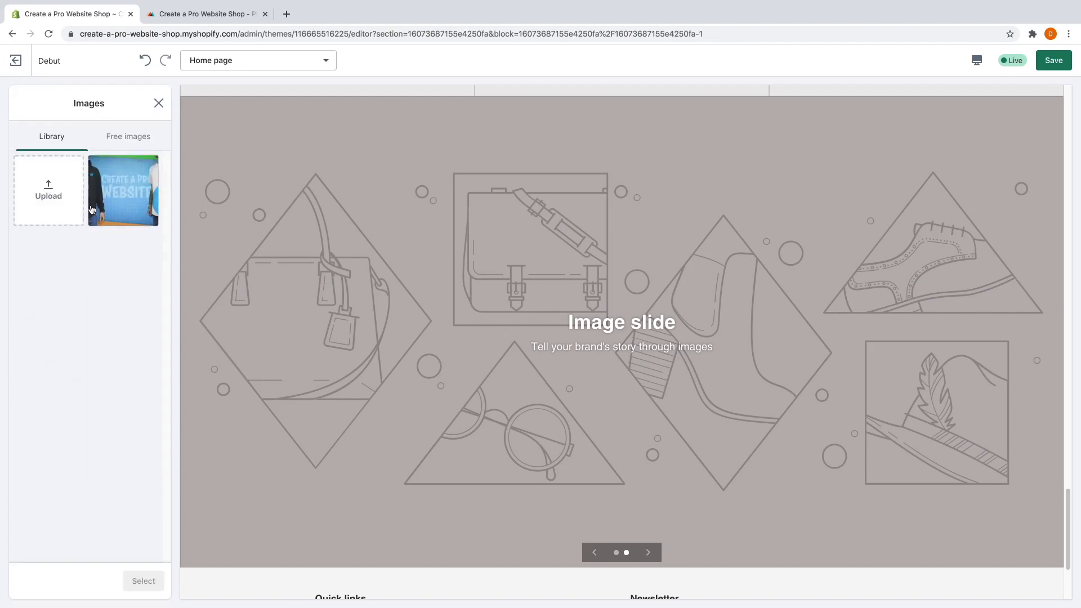
click(71, 174)
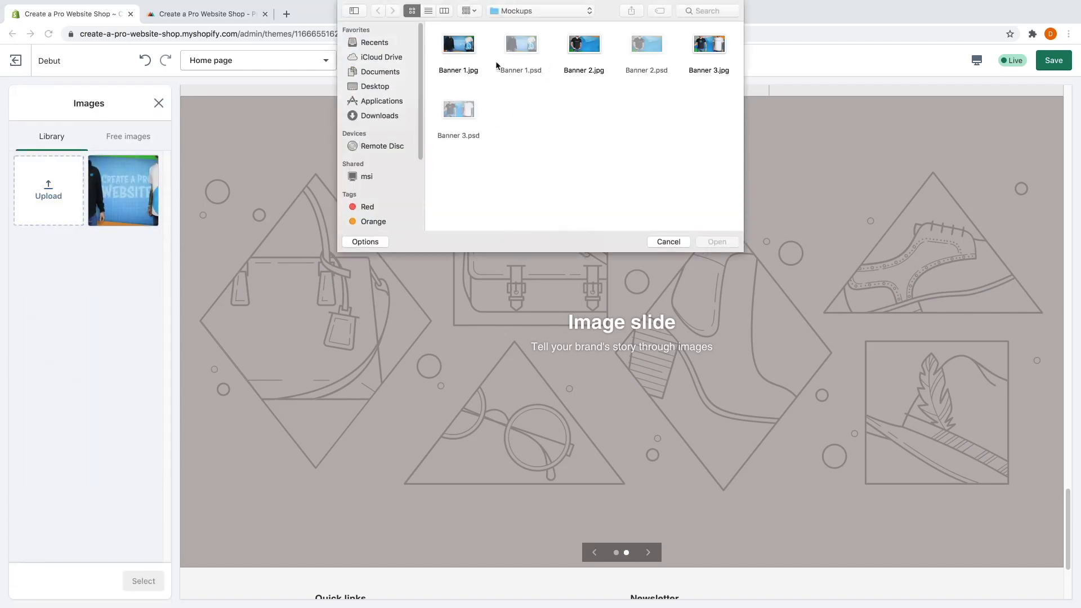
click(577, 50)
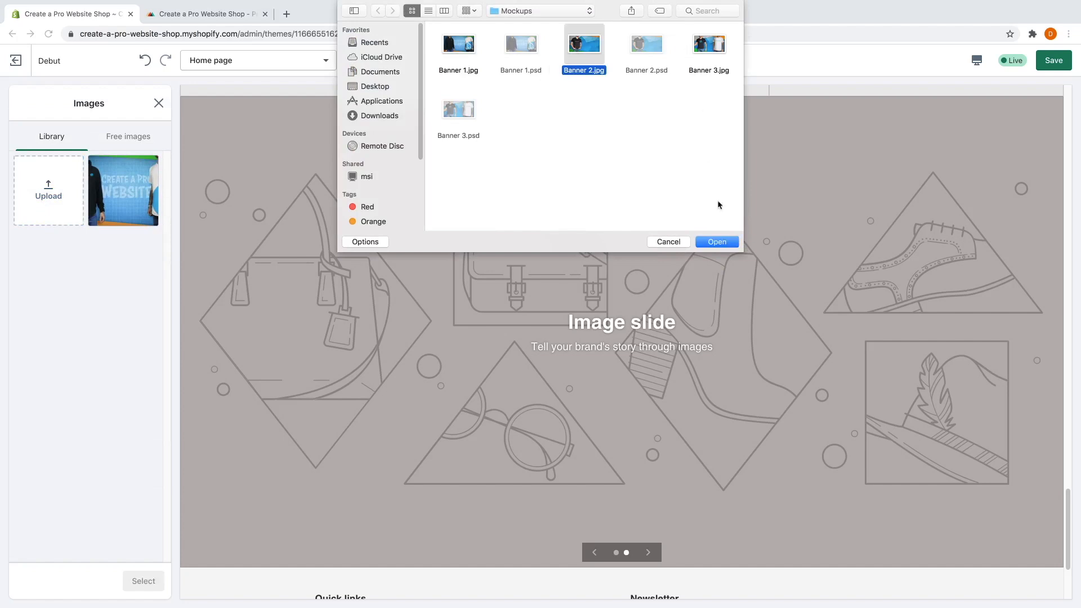
click(718, 243)
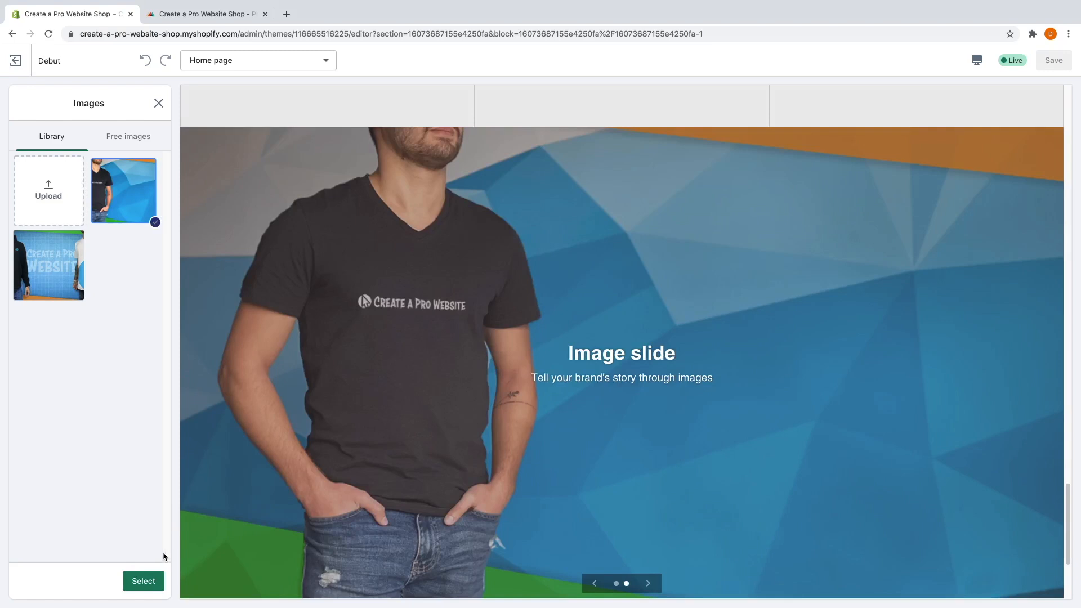
click(144, 581)
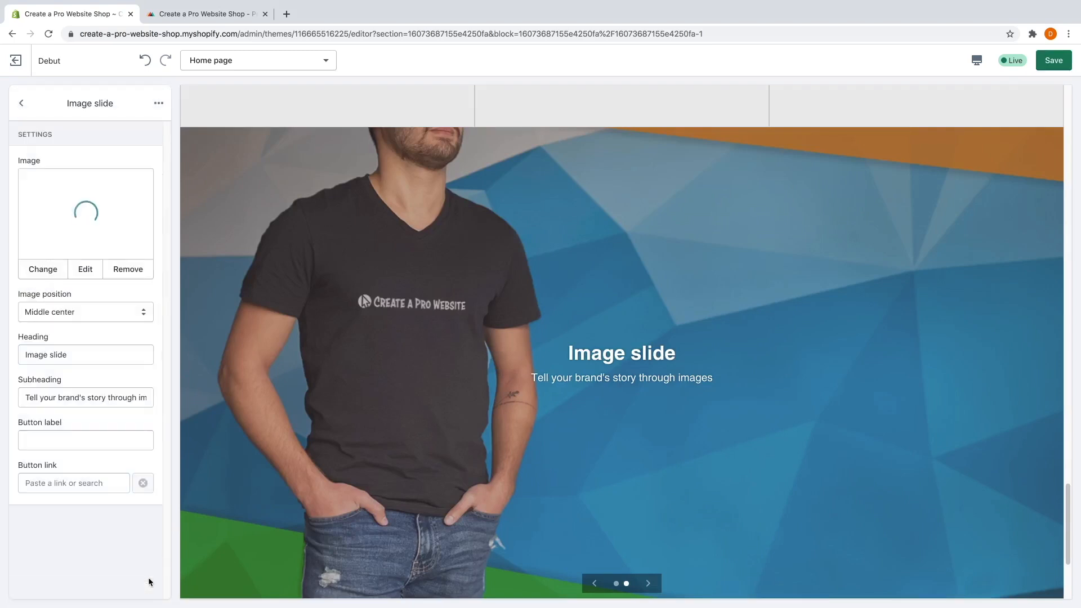
click(22, 105)
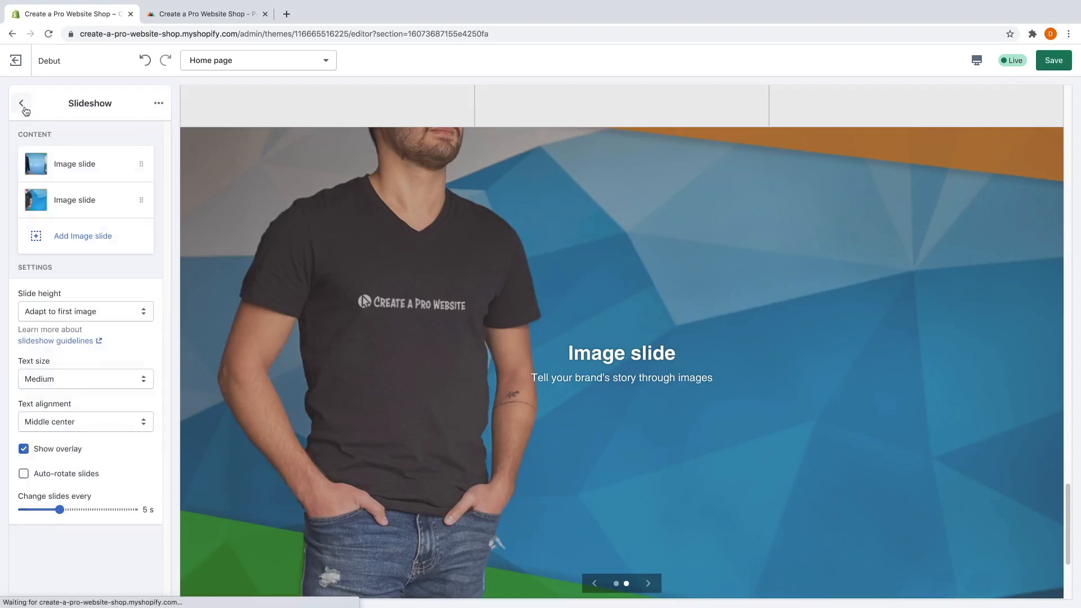
Add a third image slide using the two-shirt image from the library.
click(86, 237)
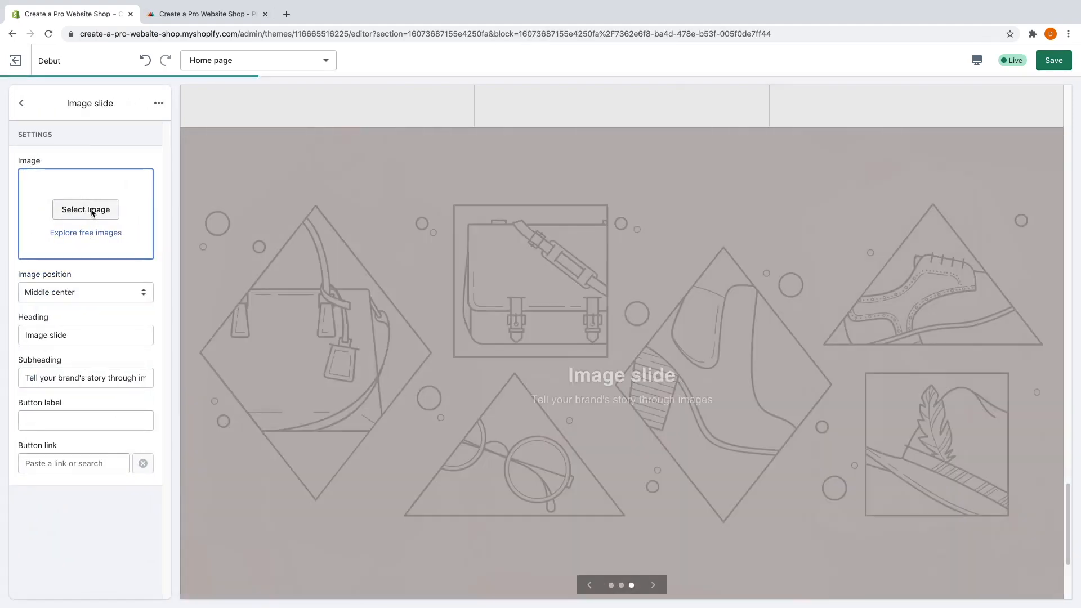
click(87, 211)
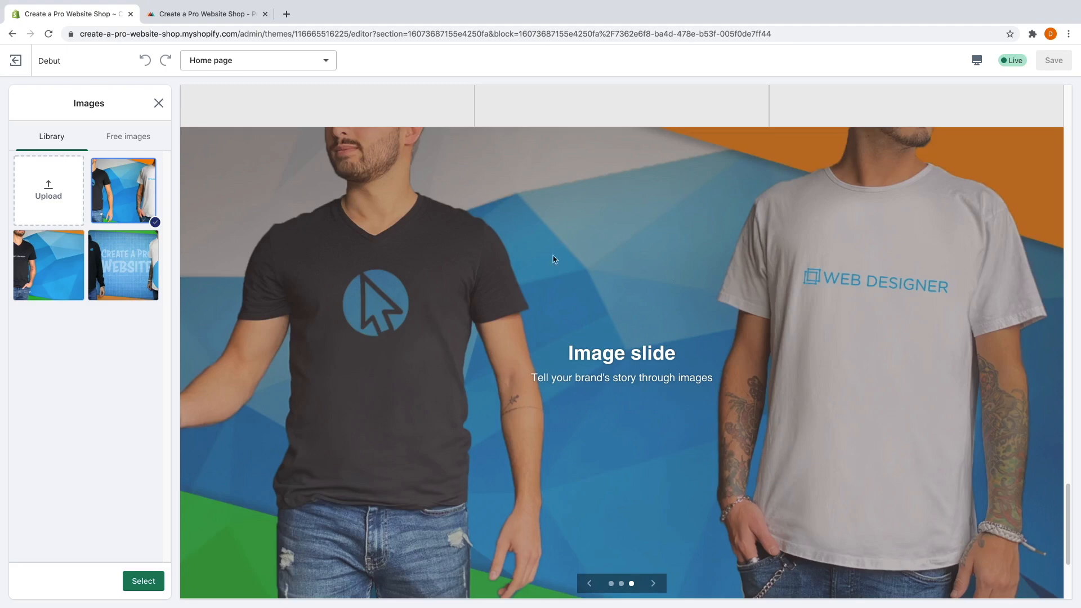
click(144, 582)
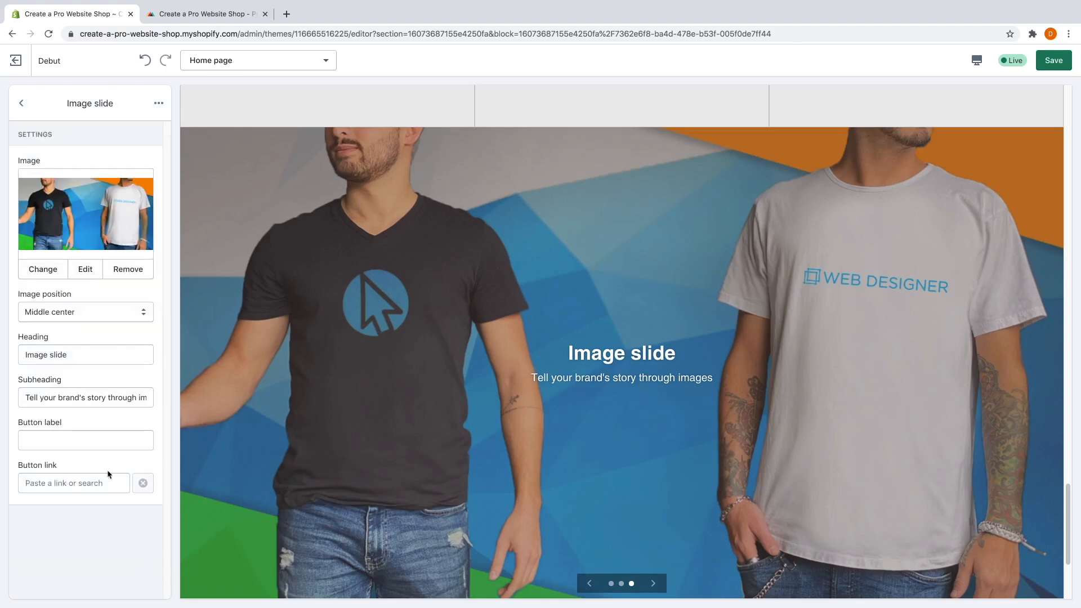
click(23, 105)
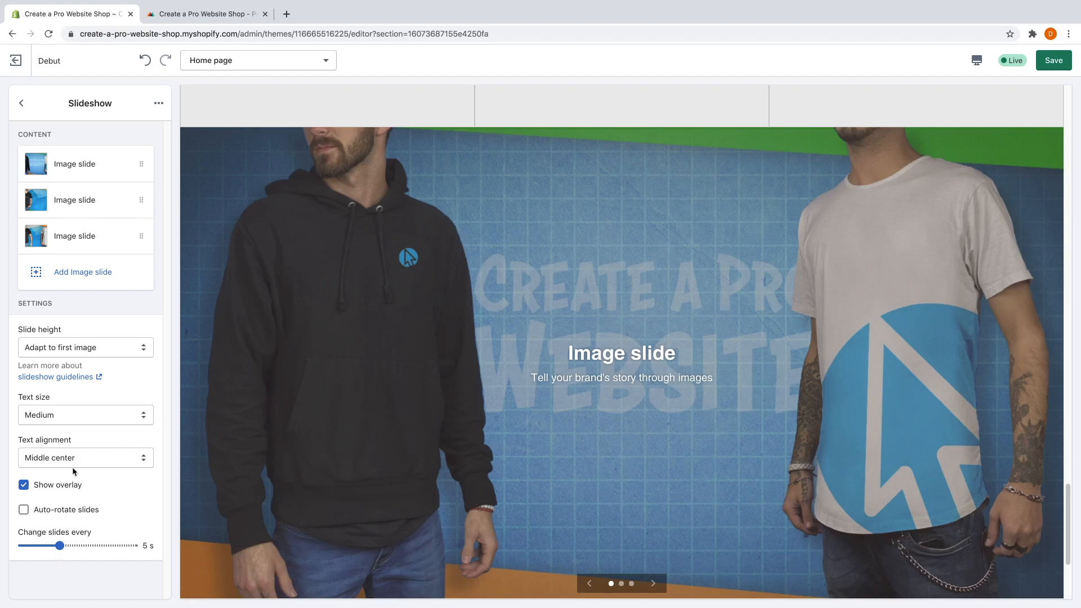
Turn off the slideshow's dark image overlay and clear the first slide's heading and subheading.
click(24, 485)
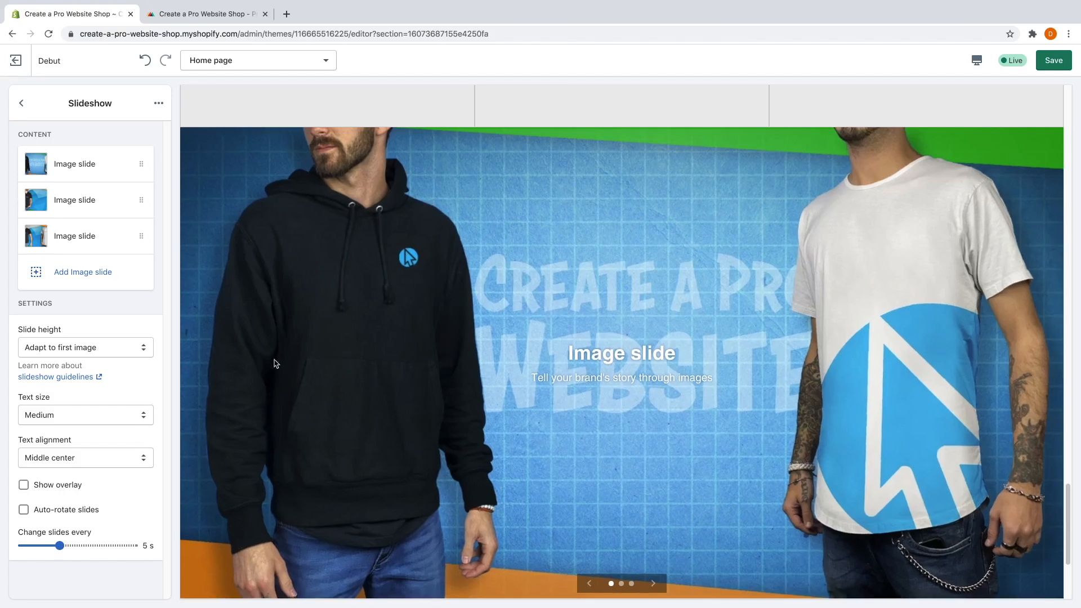
click(103, 172)
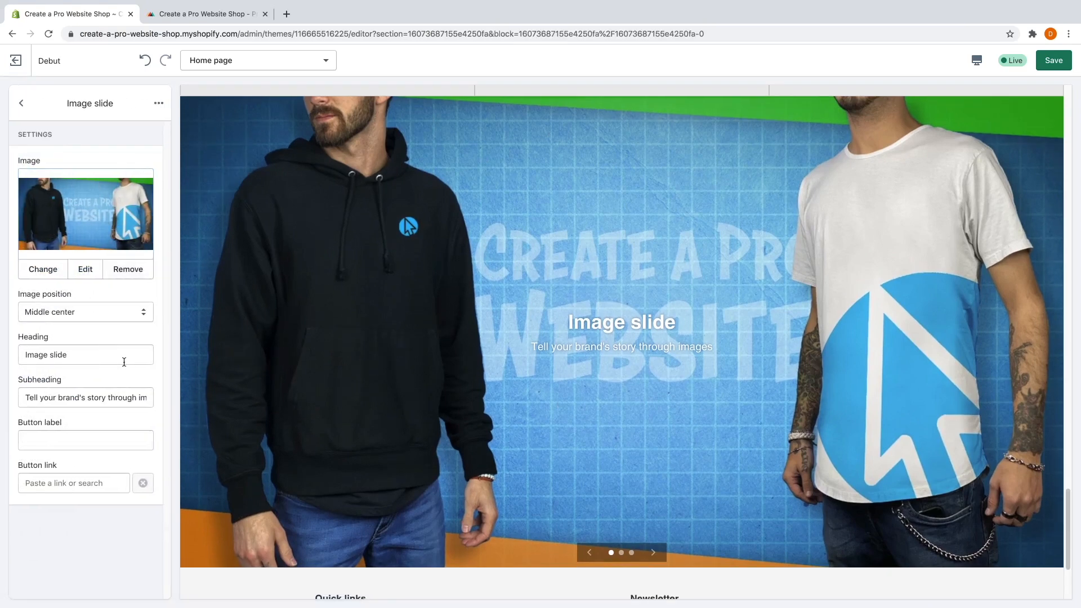
double_click(102, 359)
triple_click(102, 359)
key(BackSpace)
double_click(101, 395)
triple_click(101, 394)
key(BackSpace)
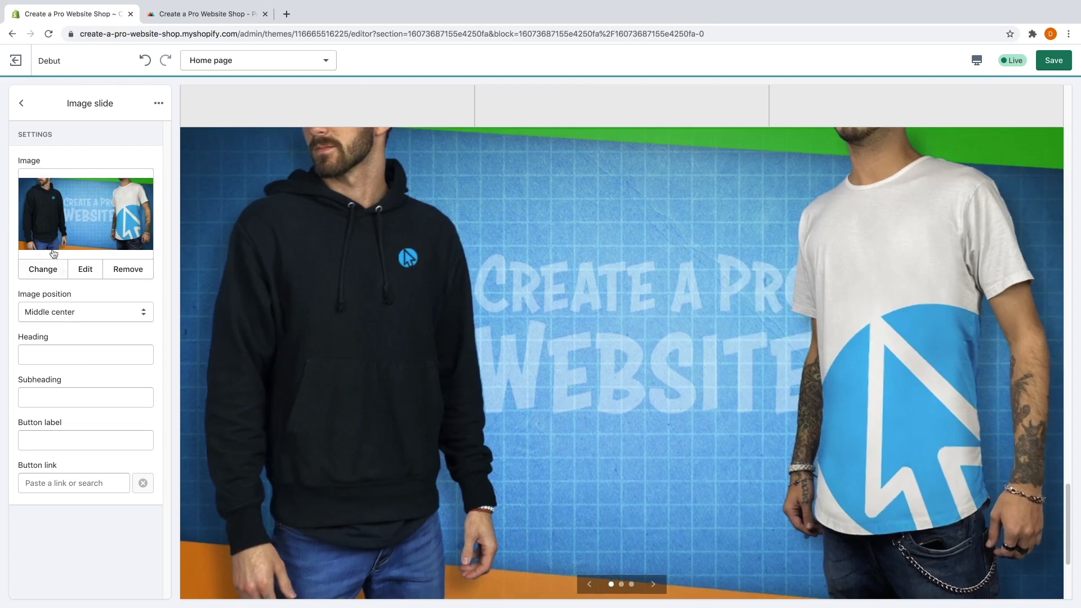
click(22, 109)
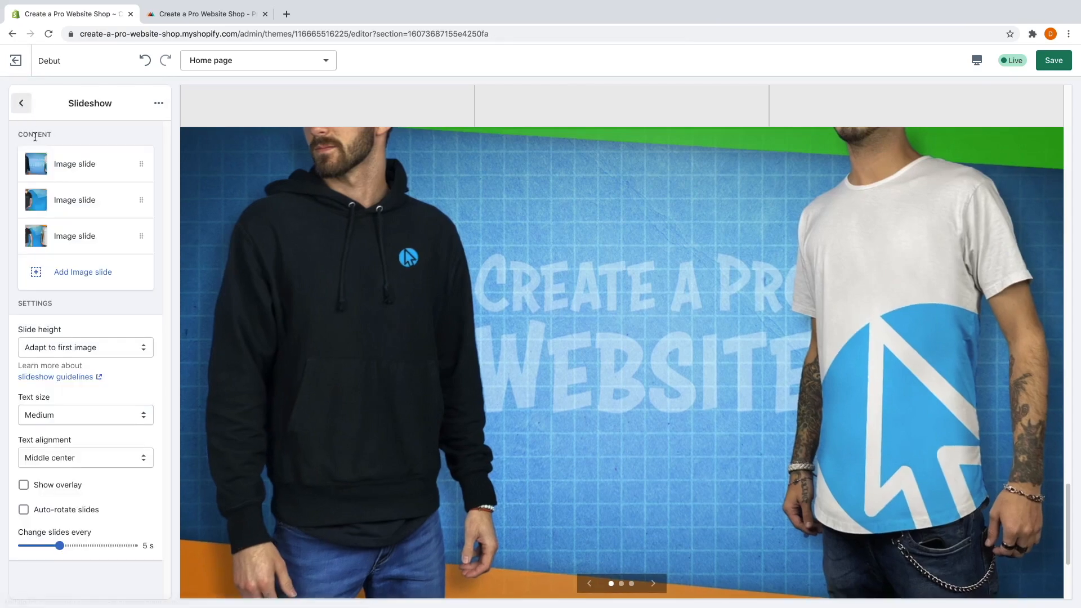
Empty the heading and subheading fields of the second and third slides.
click(85, 206)
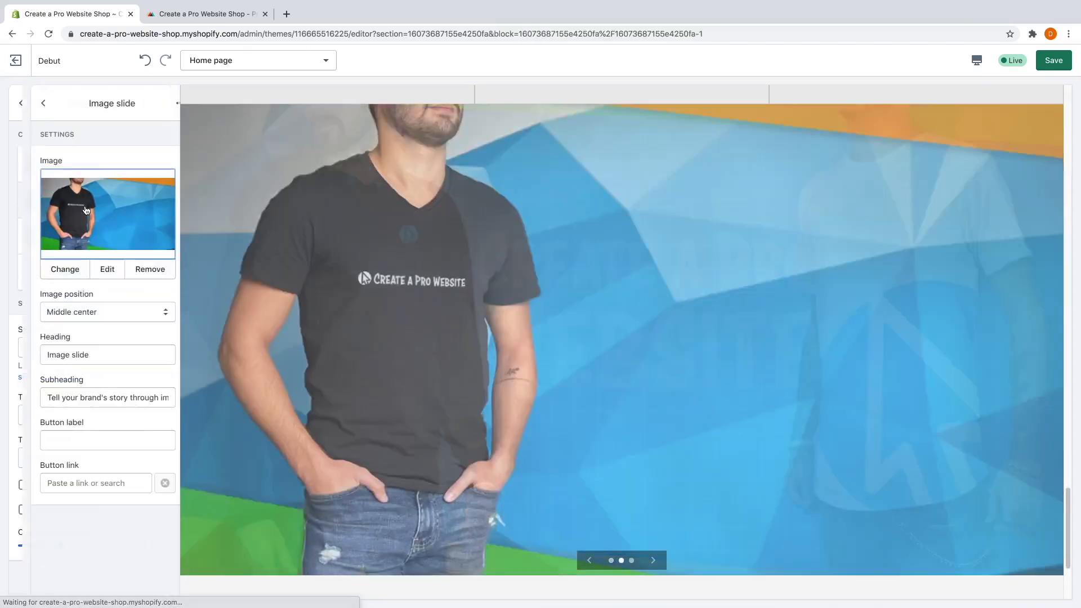
triple_click(75, 355)
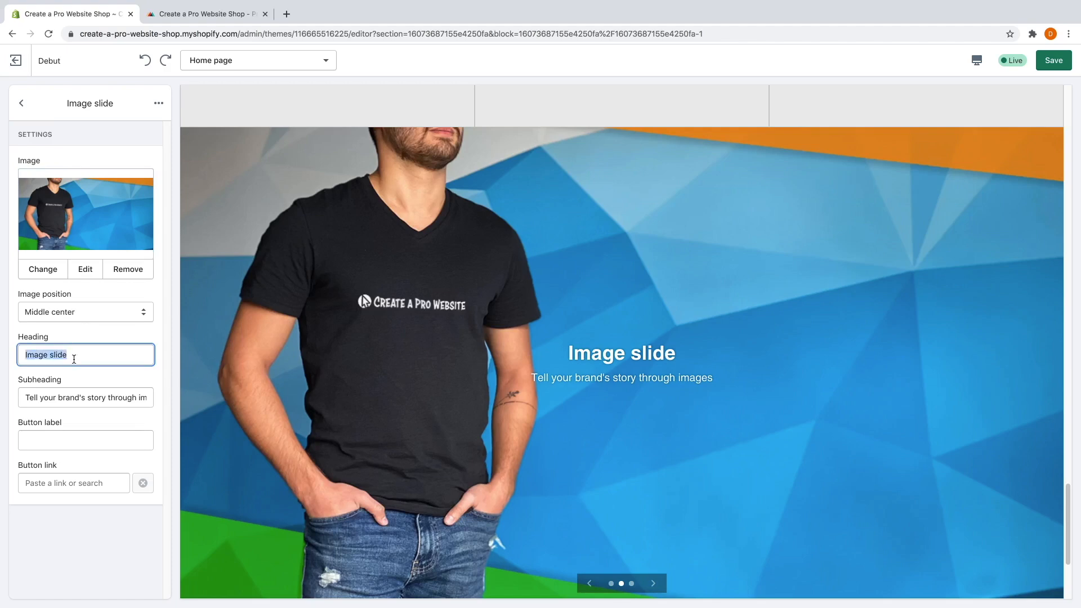
key(BackSpace)
triple_click(72, 398)
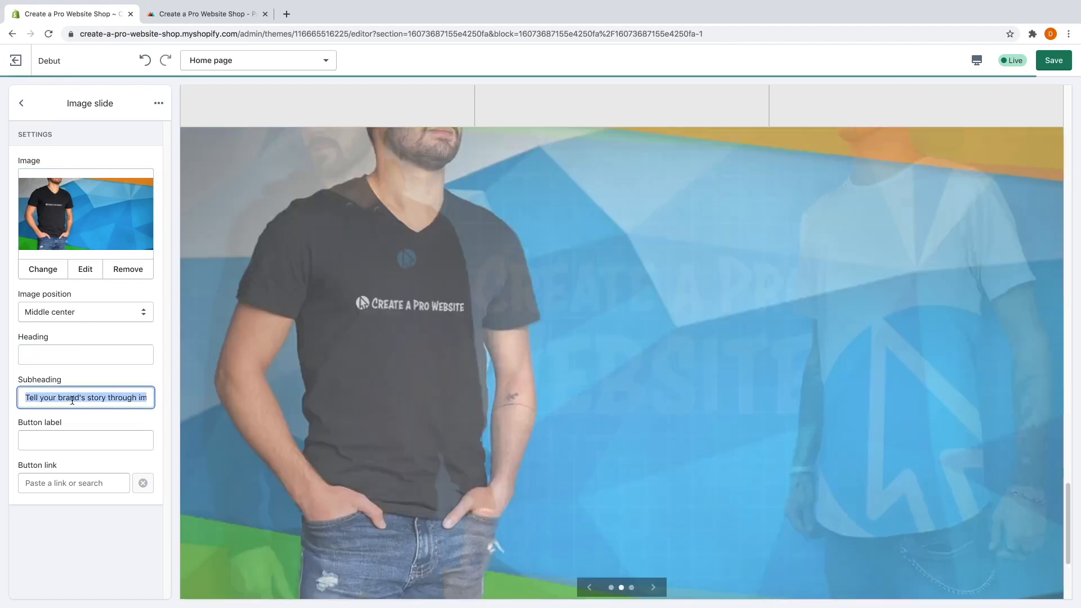
key(BackSpace)
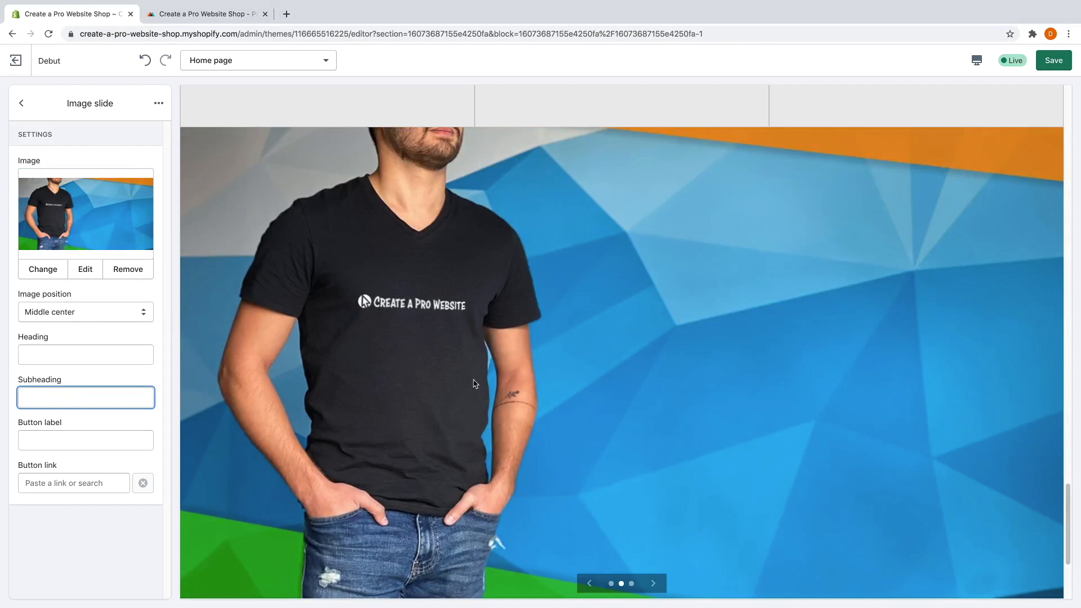
click(21, 103)
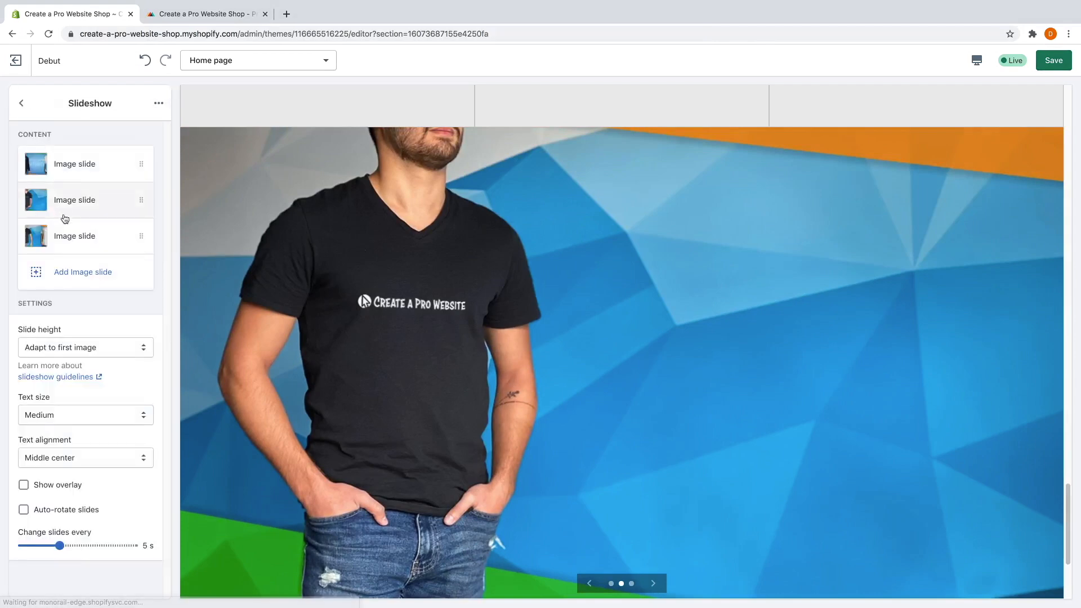
click(76, 237)
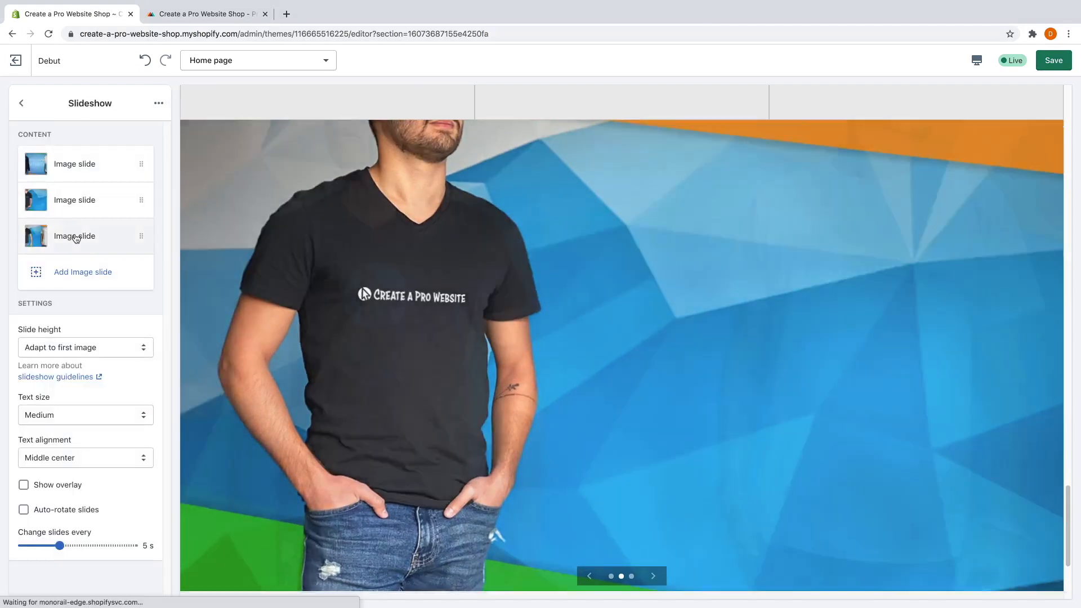
triple_click(66, 360)
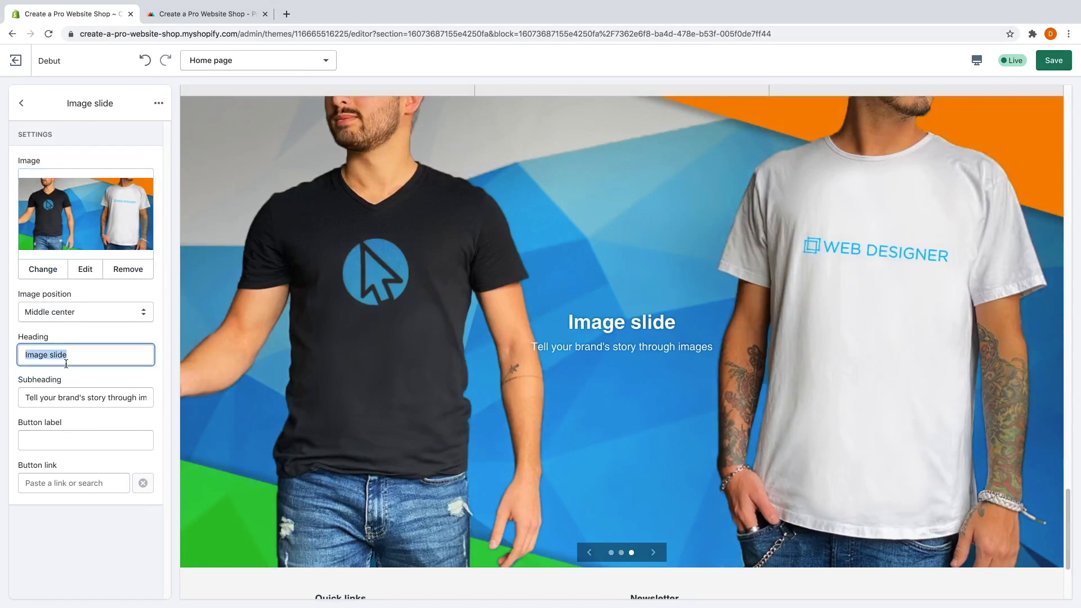
key(BackSpace)
triple_click(67, 395)
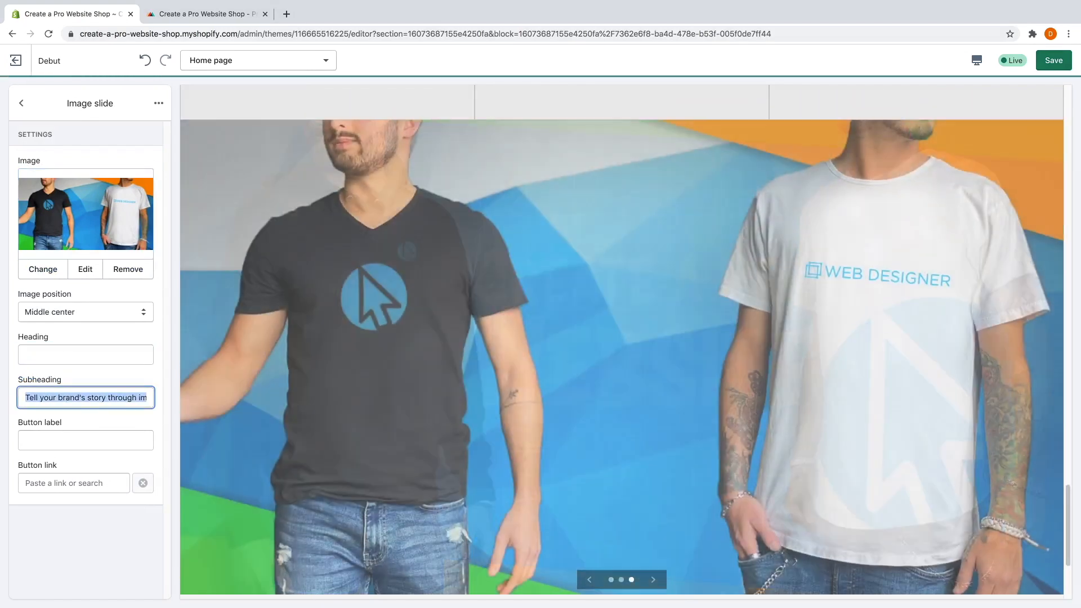
key(BackSpace)
click(70, 379)
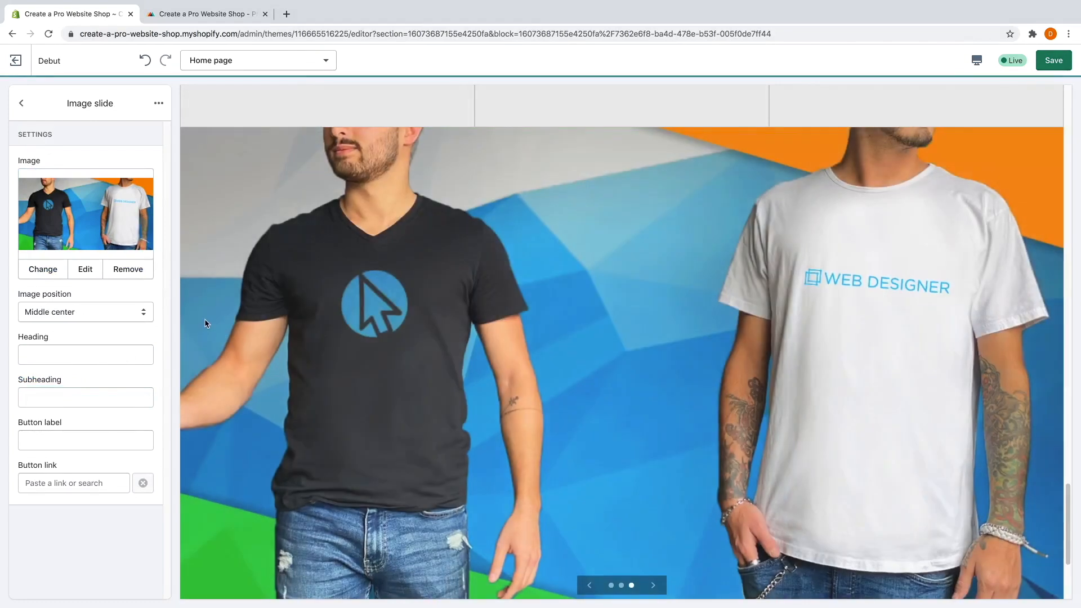
Try Large for the slideshow's slide height, then return it to Adapt to first image.
click(31, 104)
click(90, 347)
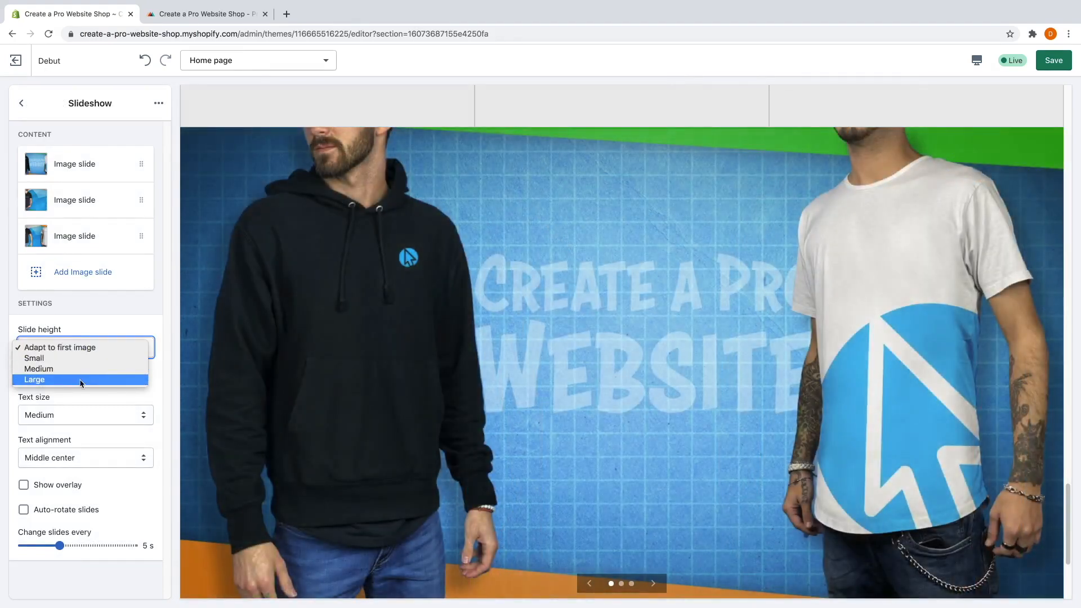
click(82, 380)
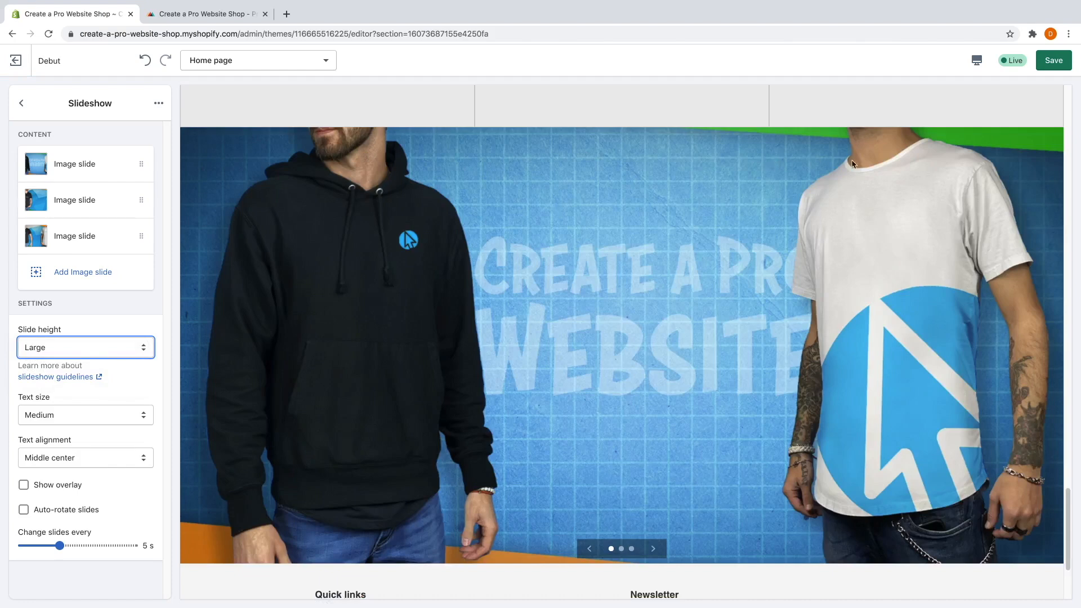
click(51, 353)
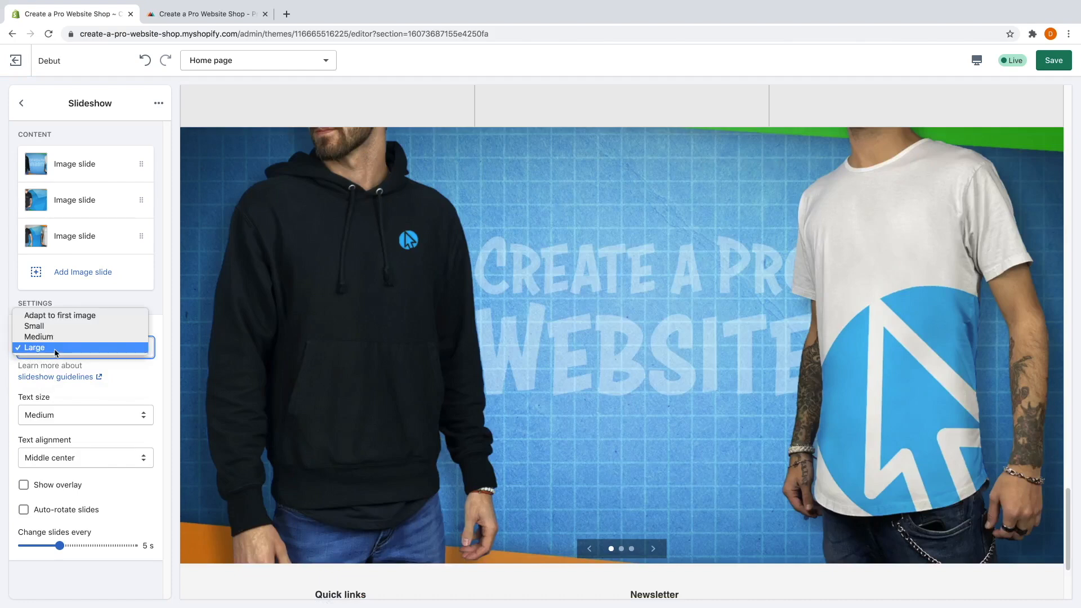
click(42, 314)
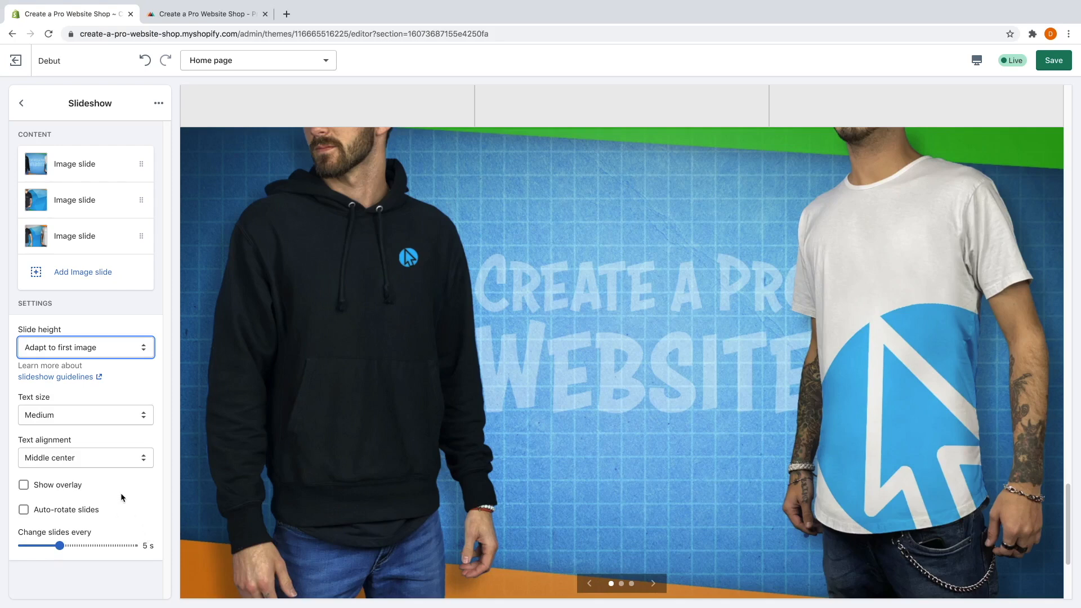
Drag the Slideshow section above New products on sale! in the home page section list.
click(21, 103)
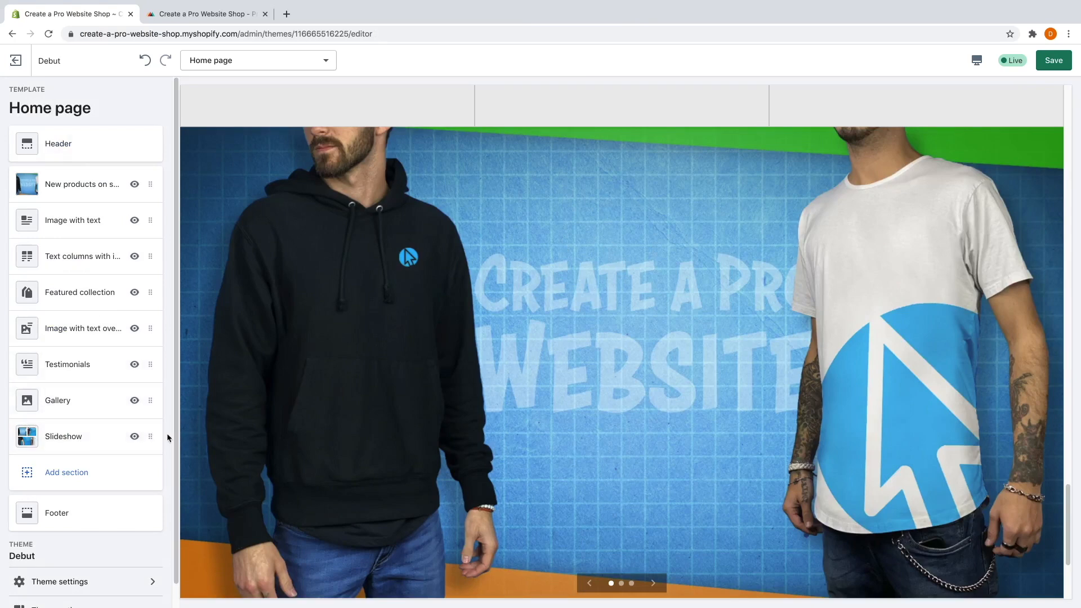
drag(152, 437, 150, 183)
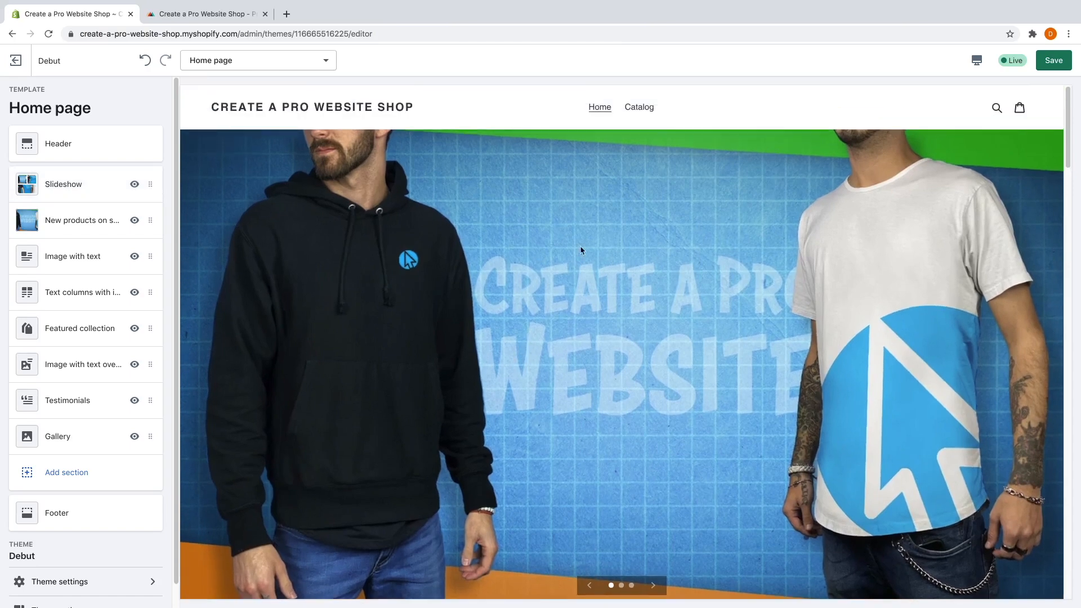
scroll(609, 313, down, 9)
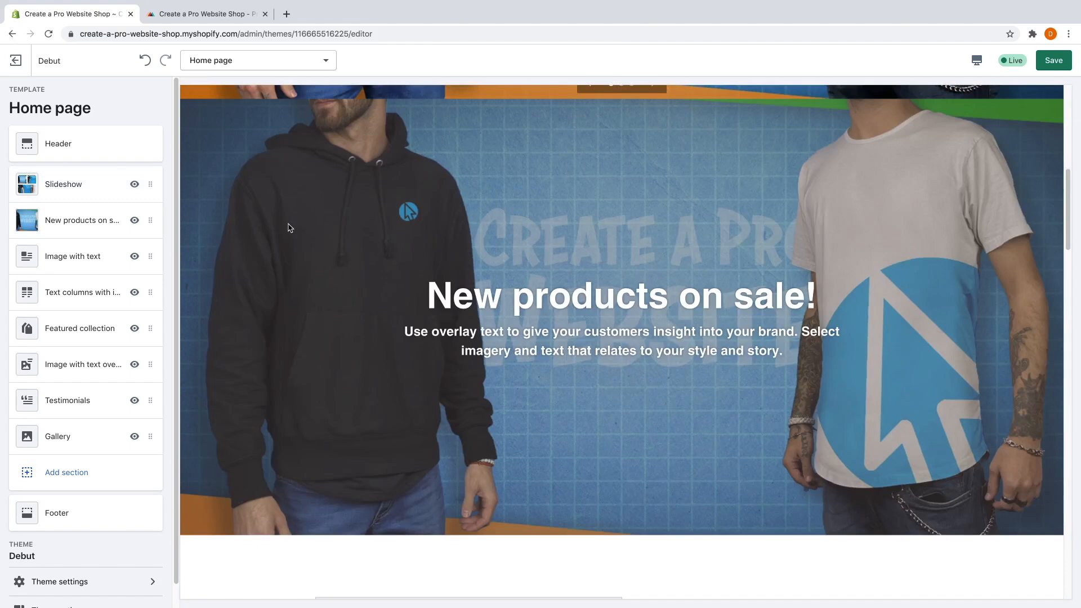
Hide the New products on sale! section, then delete it with Remove section.
click(135, 221)
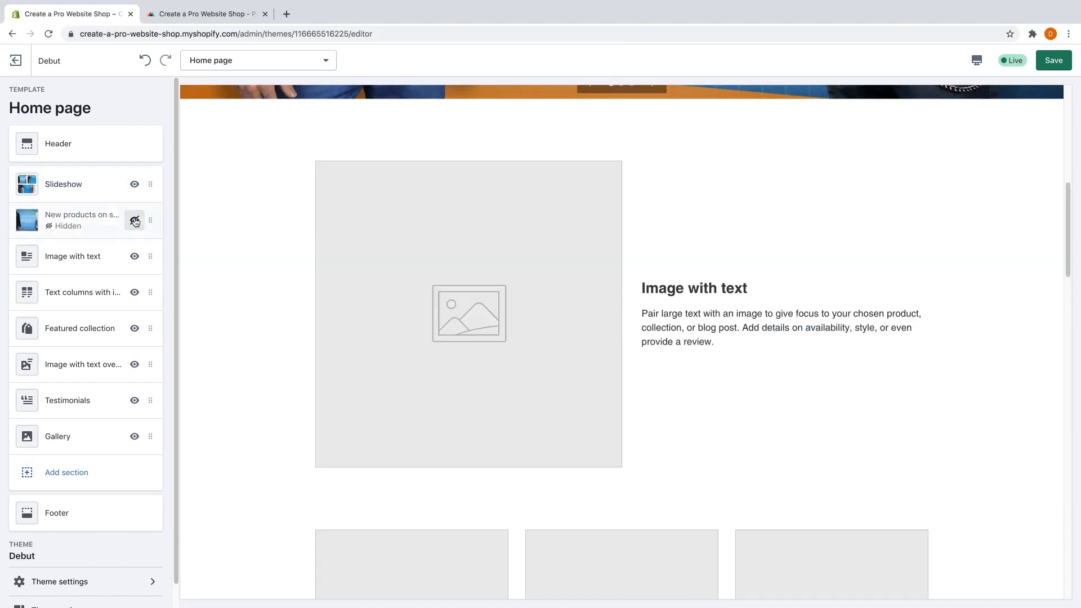
click(106, 223)
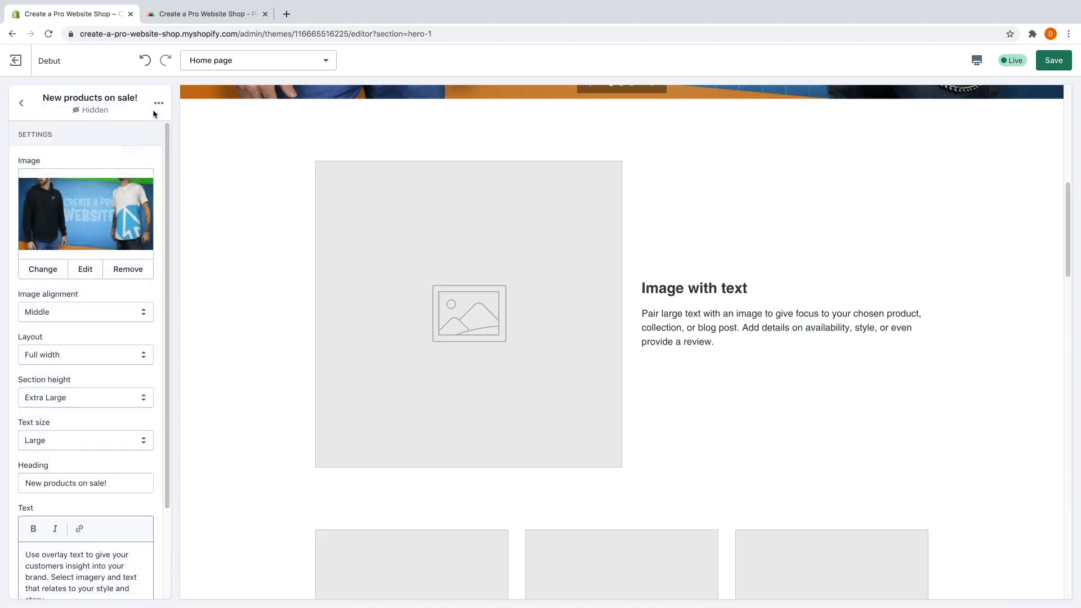
click(158, 105)
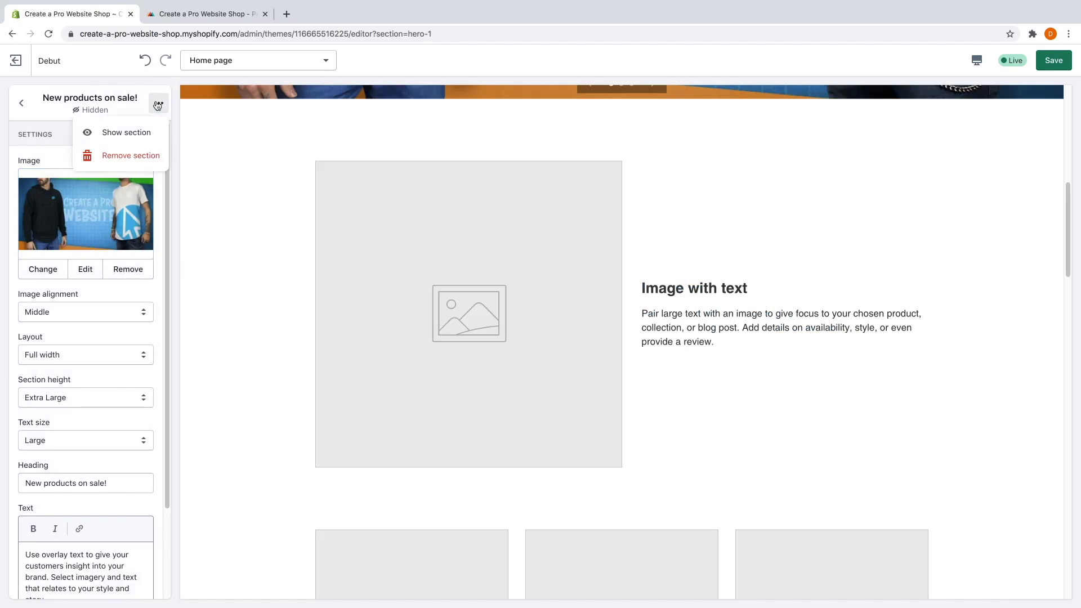
click(134, 158)
scroll(384, 304, up, 10)
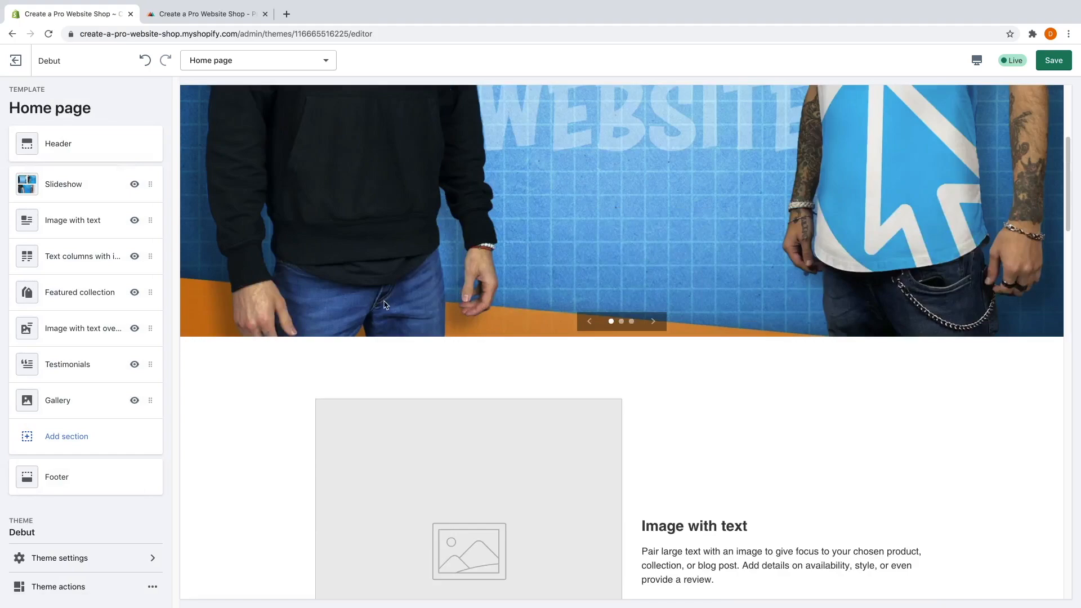
scroll(647, 313, down, 1)
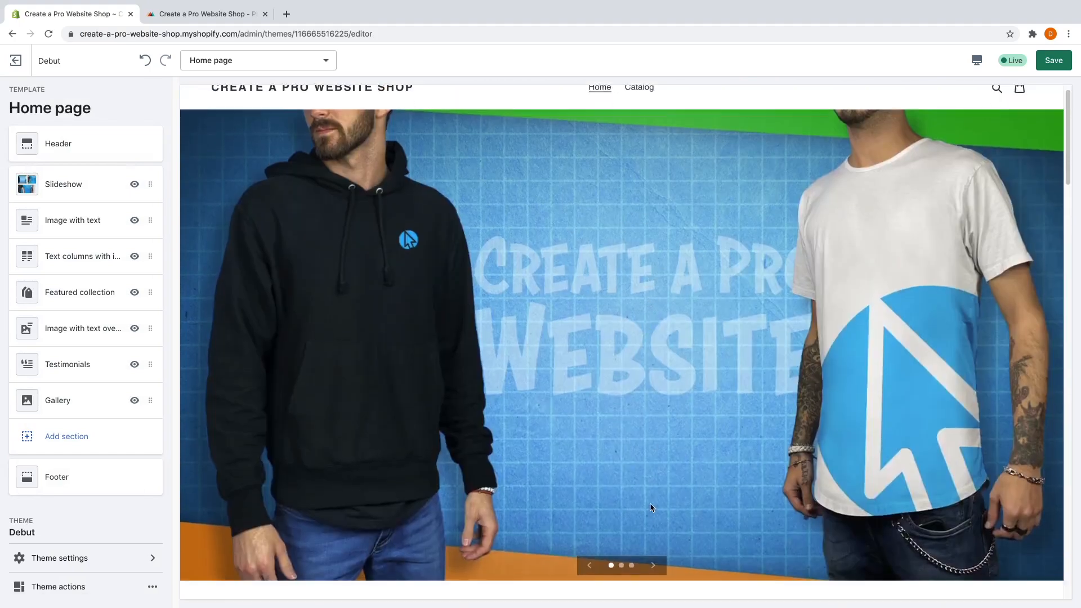
Cycle through all three slides in the slideshow preview.
click(653, 566)
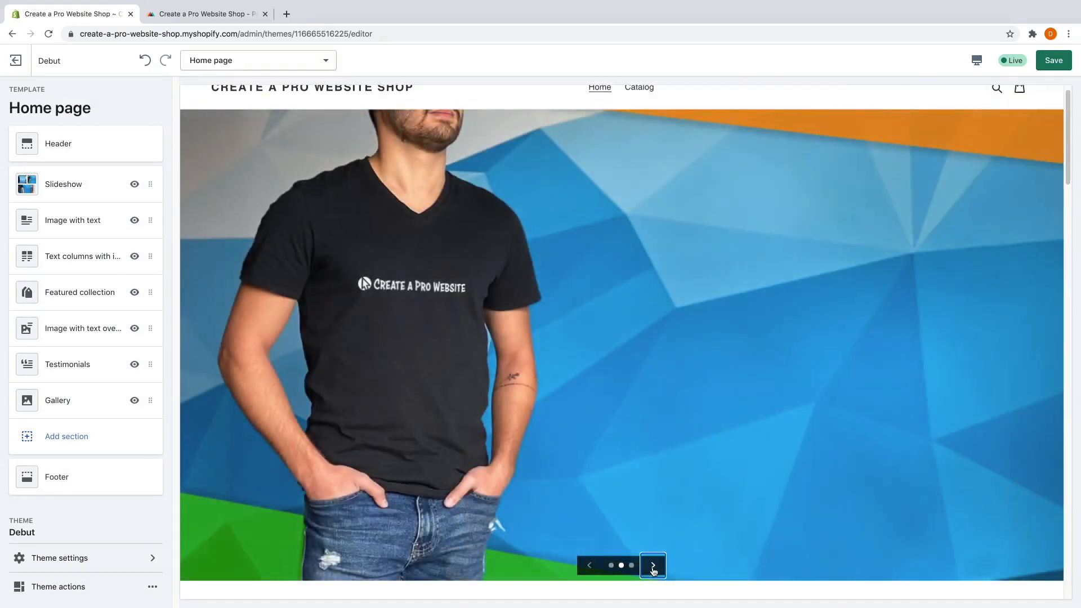
click(654, 568)
click(653, 568)
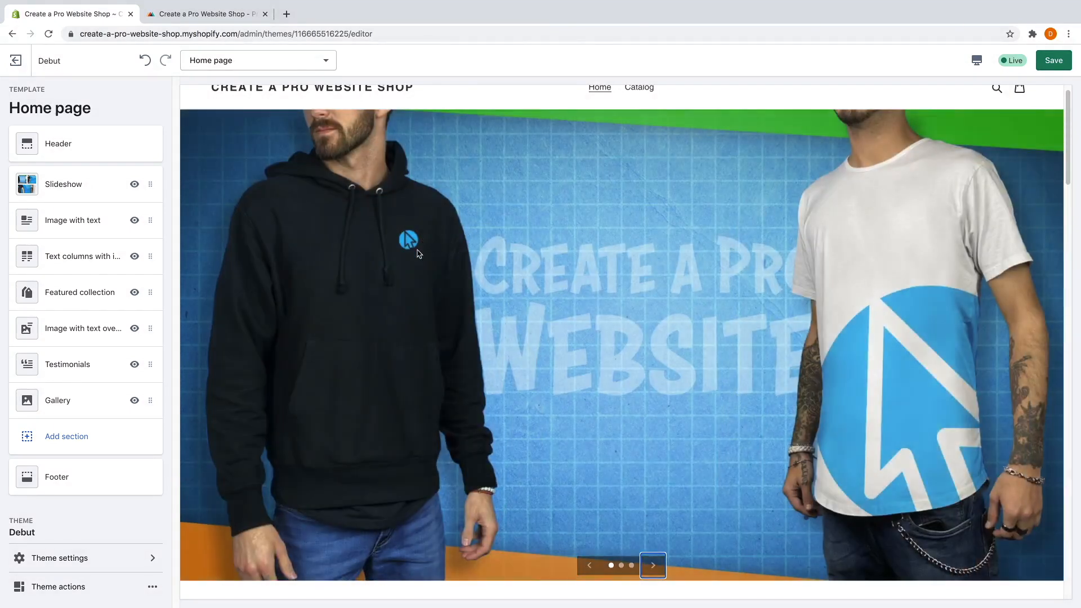
scroll(409, 268, up, 1)
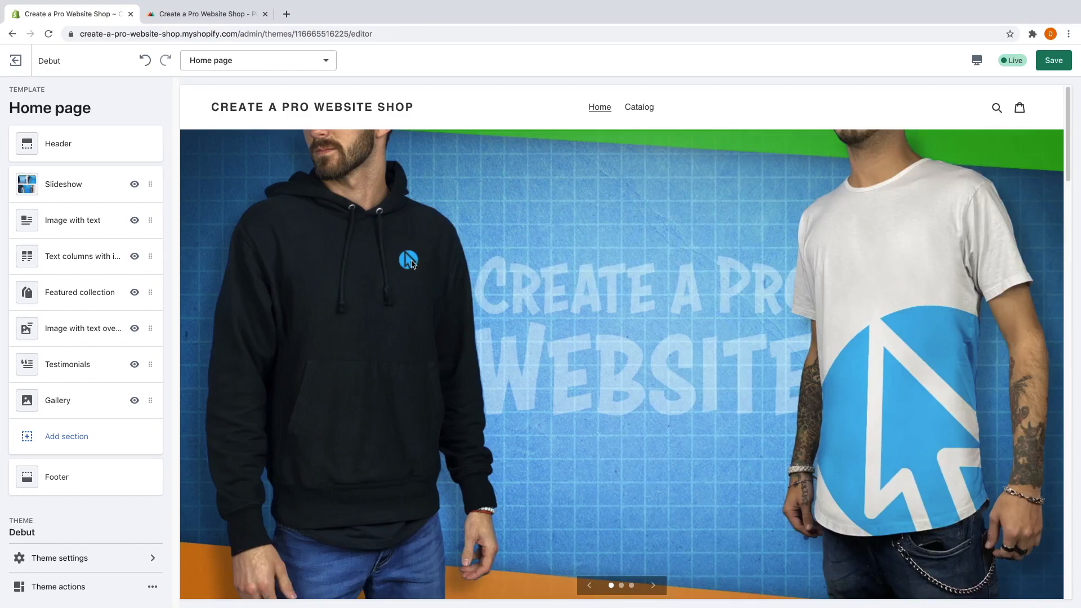
scroll(423, 289, down, 5)
scroll(428, 311, down, 4)
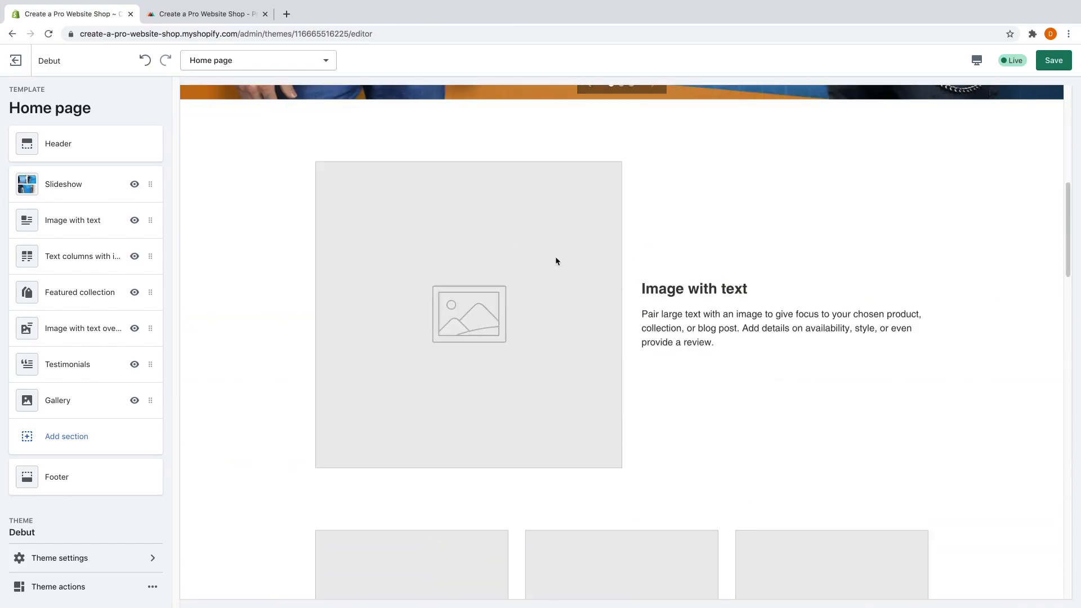
scroll(555, 265, down, 8)
scroll(549, 265, up, 1)
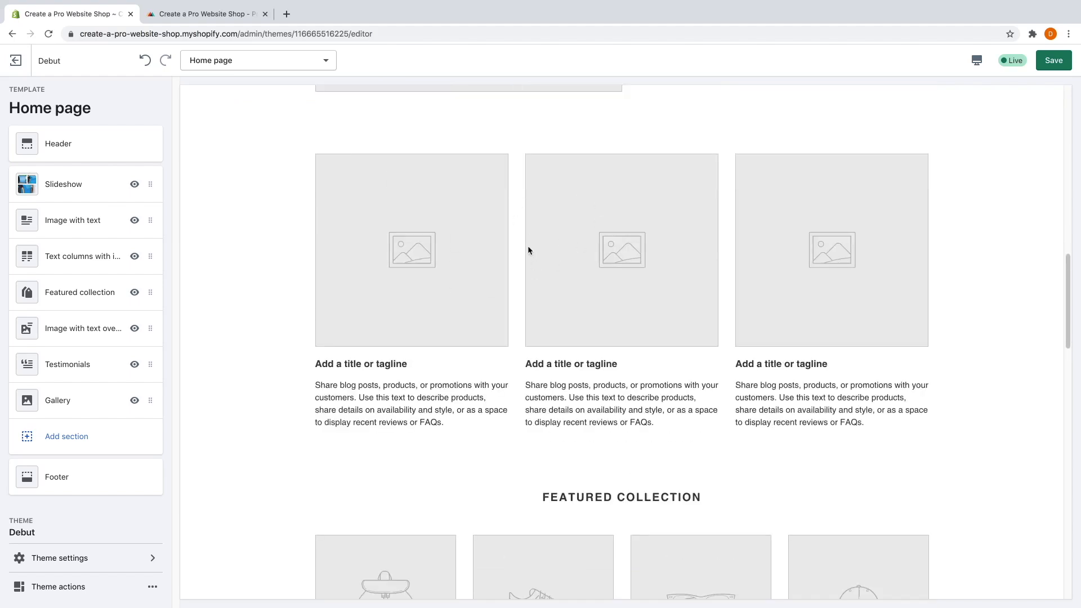
scroll(541, 282, down, 6)
scroll(558, 317, down, 2)
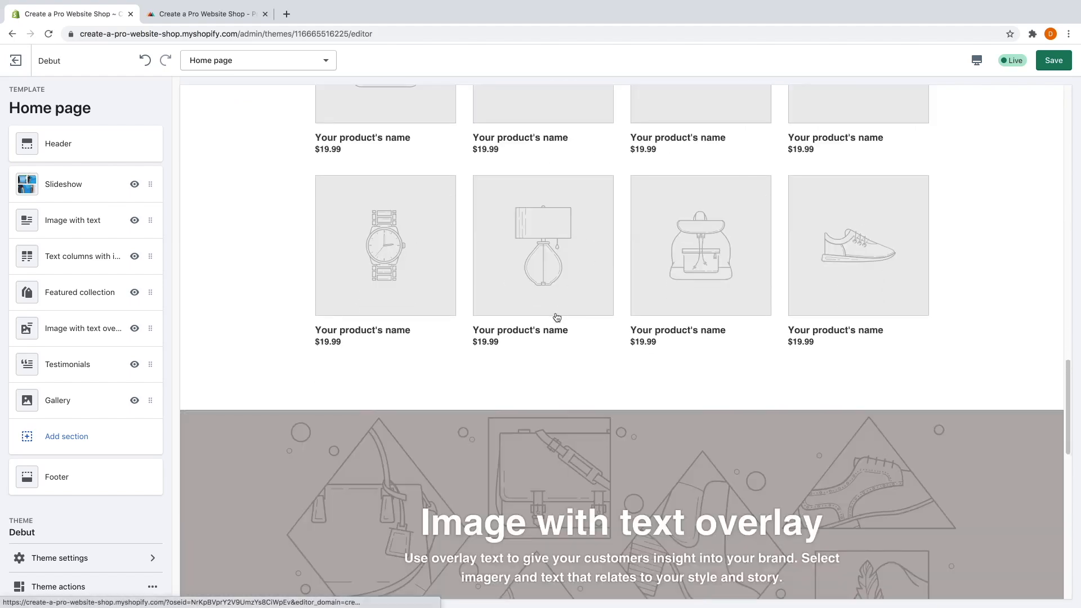
scroll(558, 317, down, 5)
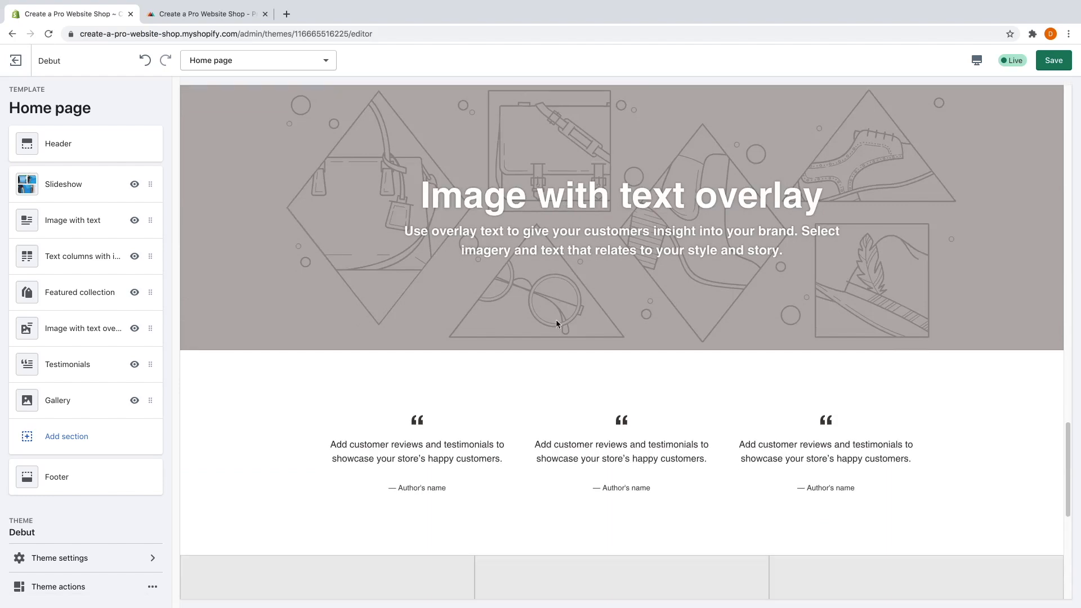
scroll(556, 317, down, 6)
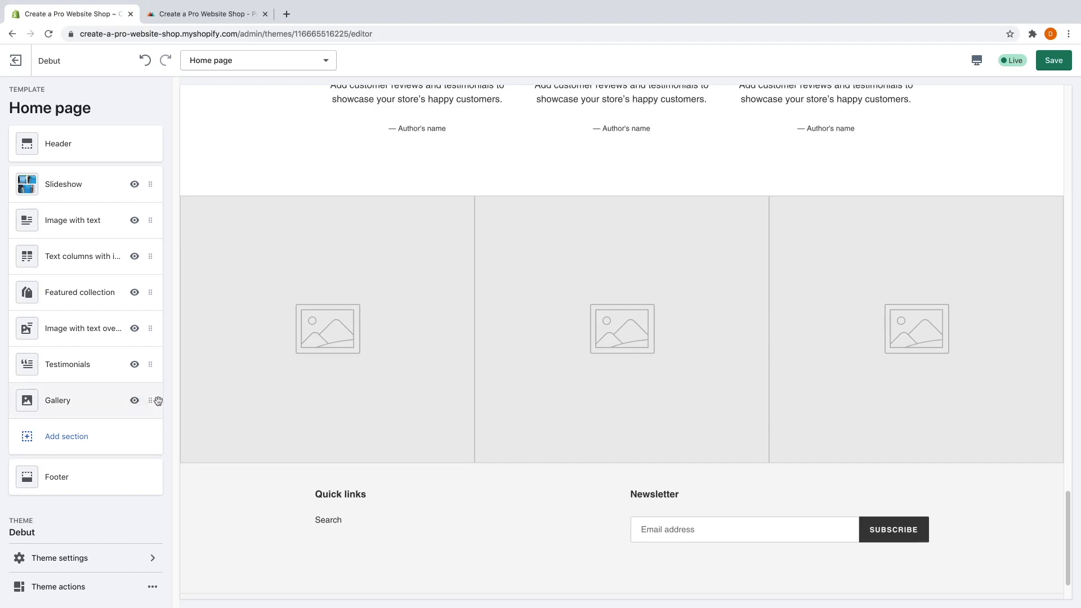
Remove the Gallery and Text columns with images sections from the home page.
click(100, 406)
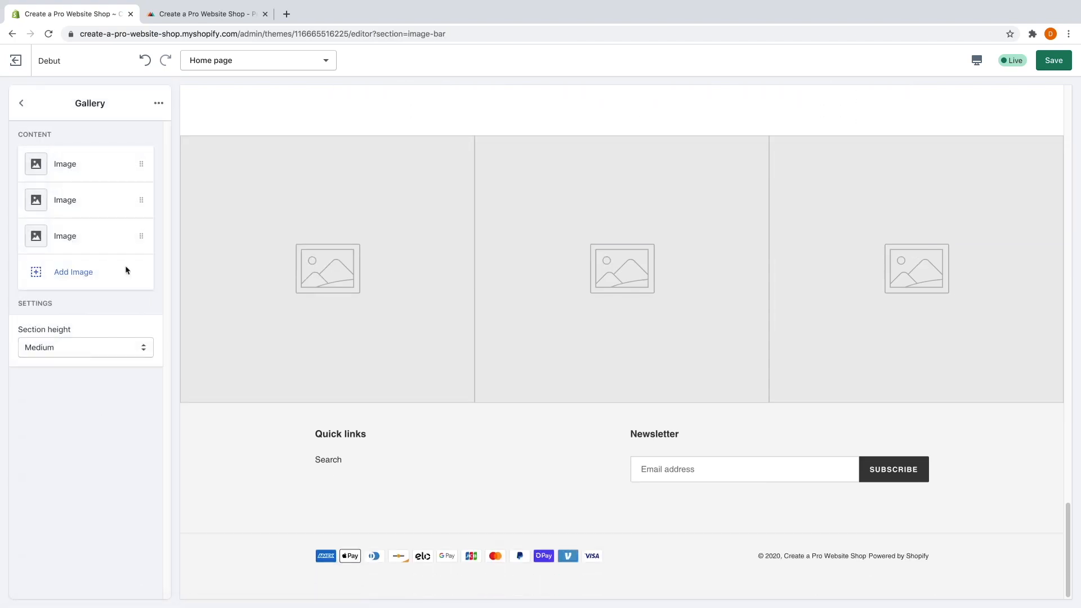
click(156, 107)
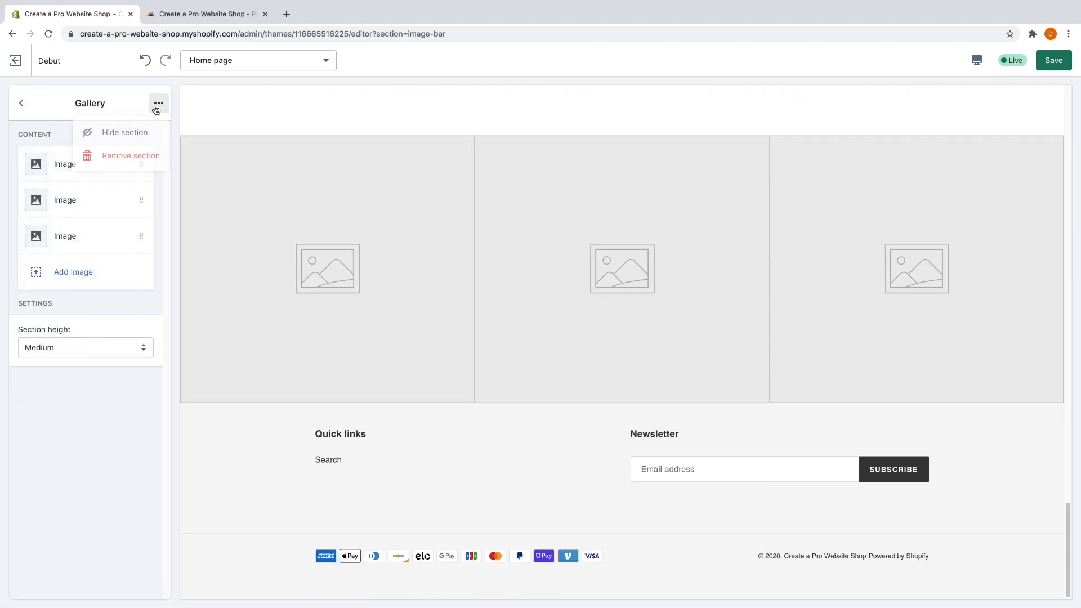
click(141, 154)
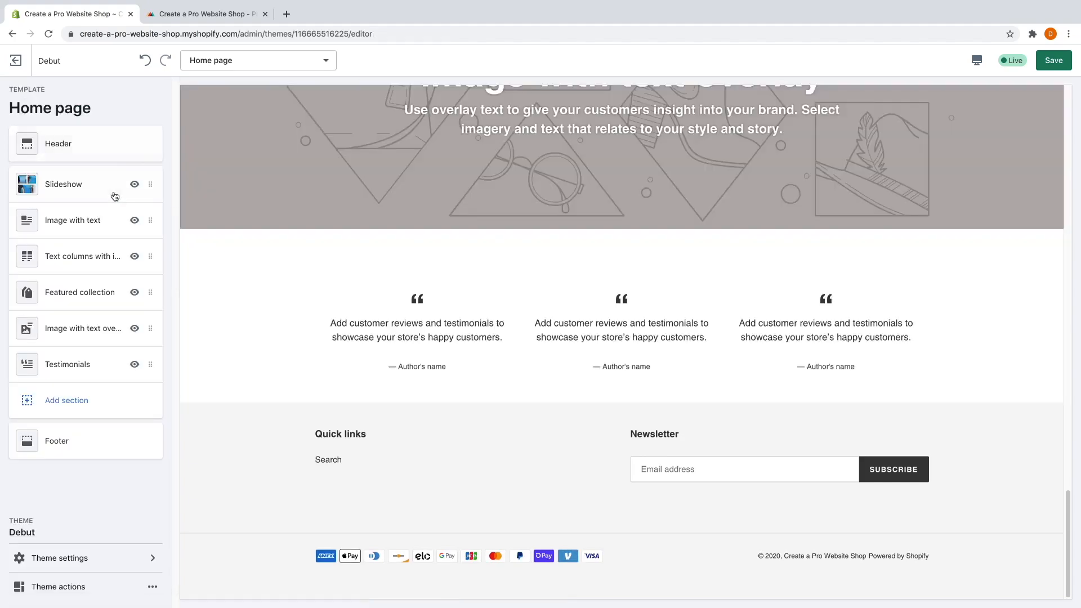
click(91, 262)
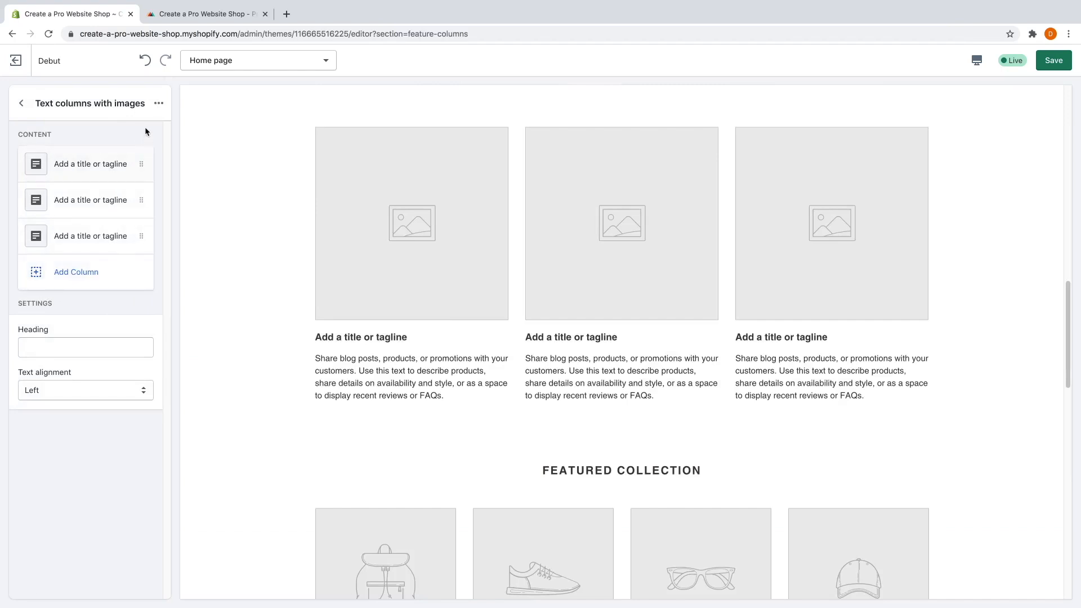
click(156, 106)
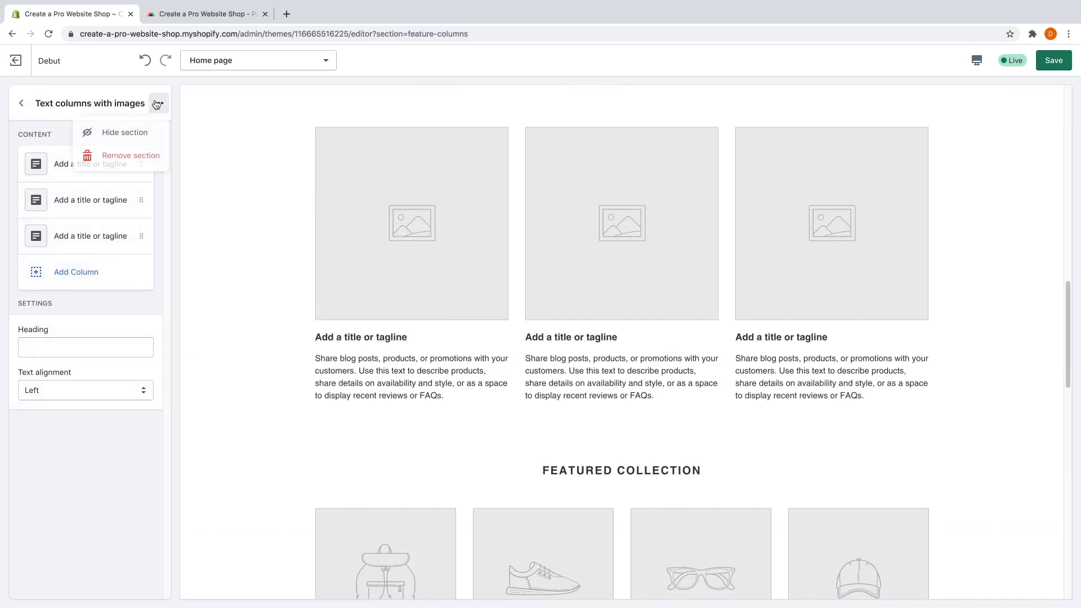
click(144, 155)
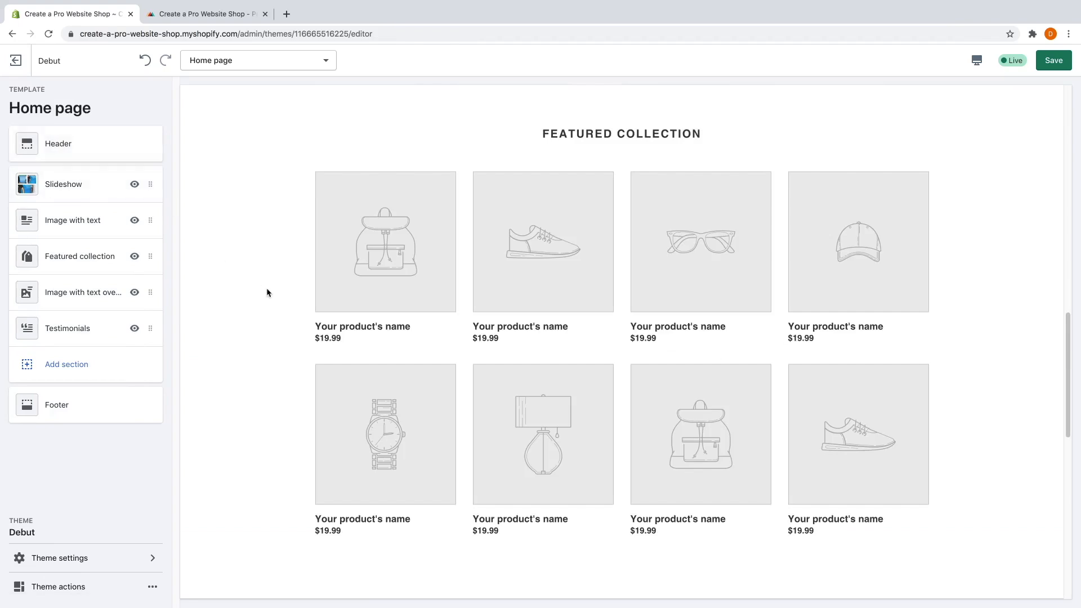
Remove the Testimonials section from the home page.
scroll(293, 304, up, 6)
scroll(296, 305, up, 5)
scroll(295, 304, down, 15)
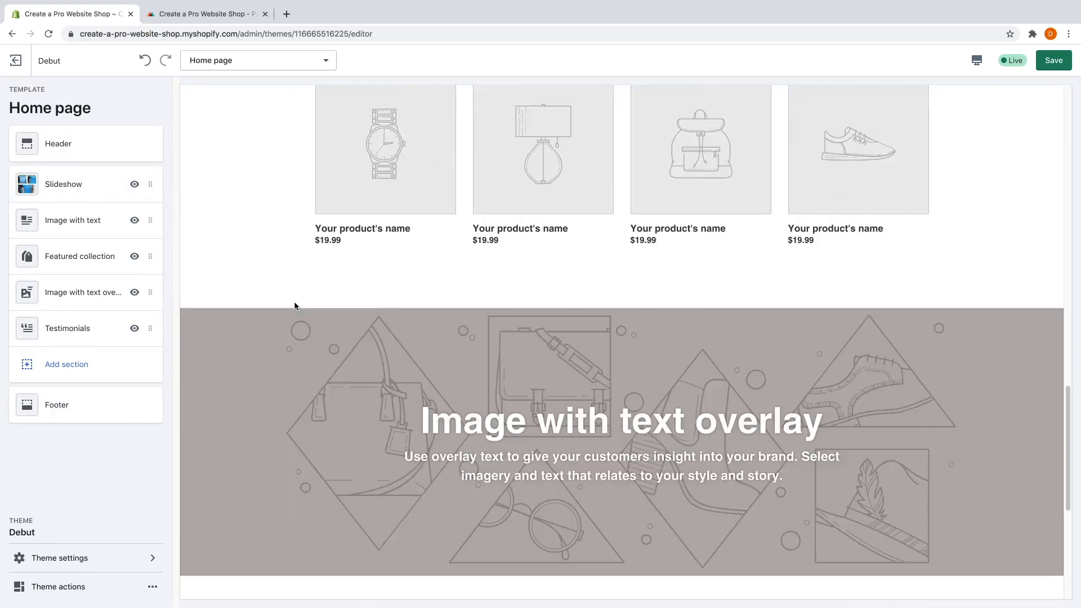
scroll(295, 304, down, 3)
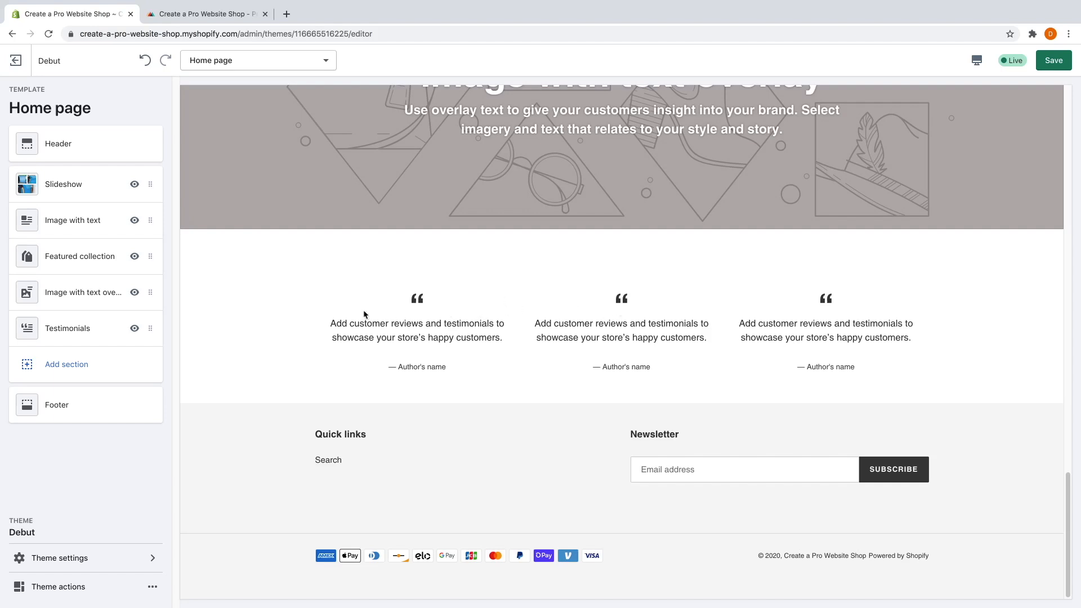
click(93, 330)
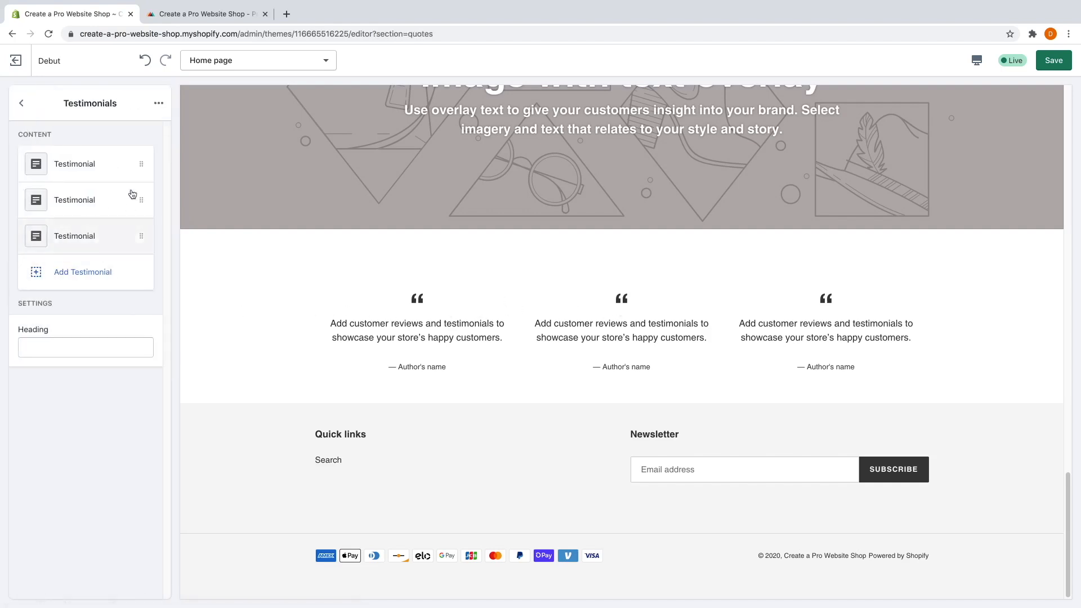
click(158, 103)
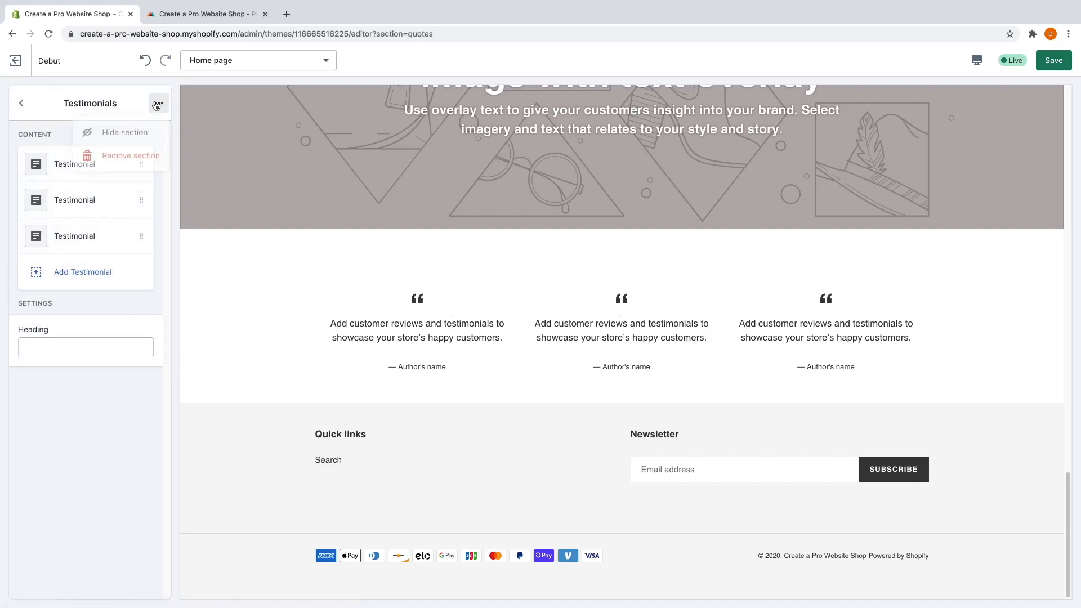
click(146, 154)
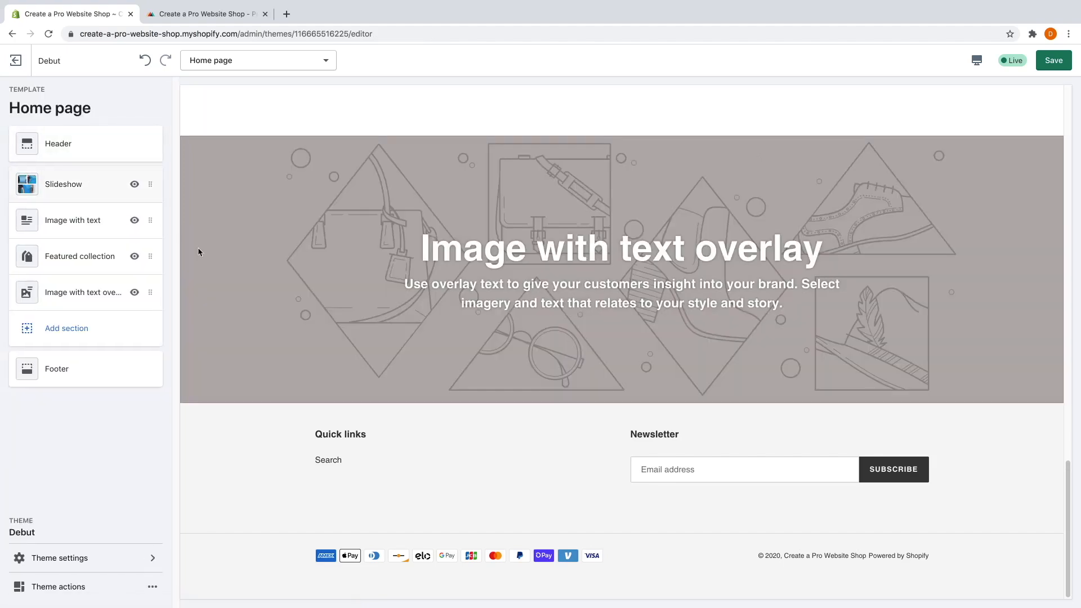
scroll(332, 299, up, 10)
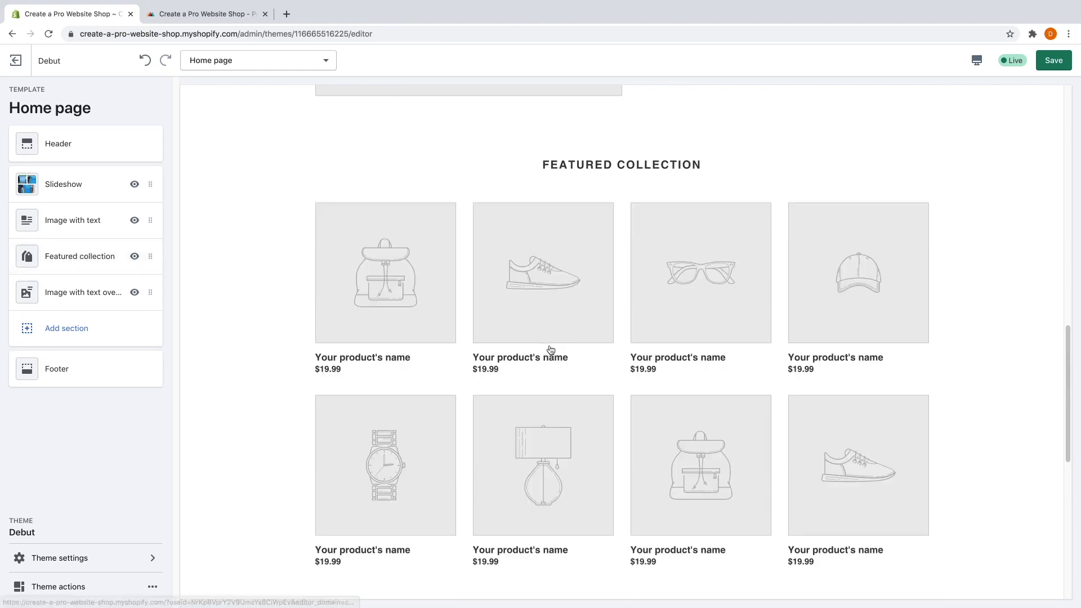
scroll(553, 350, down, 1)
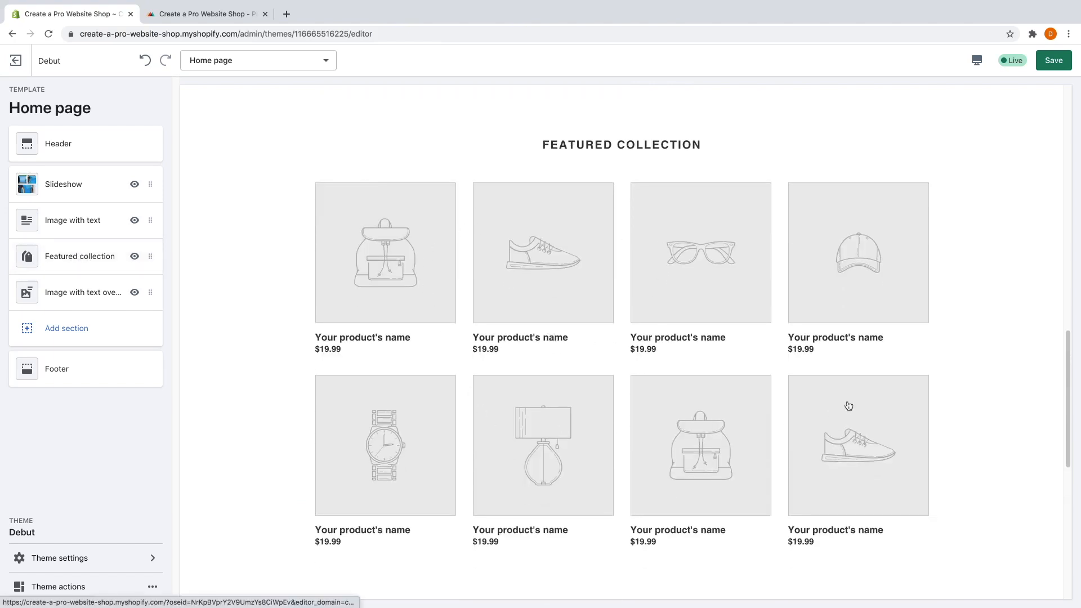
click(72, 259)
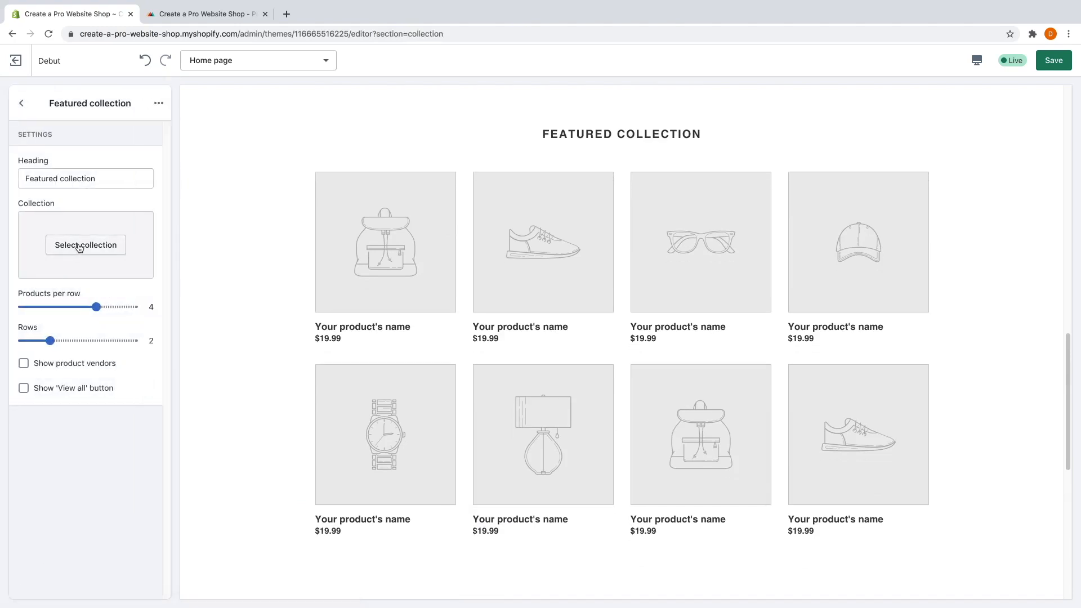
Choose the Home page collection for the Featured collection section.
click(81, 247)
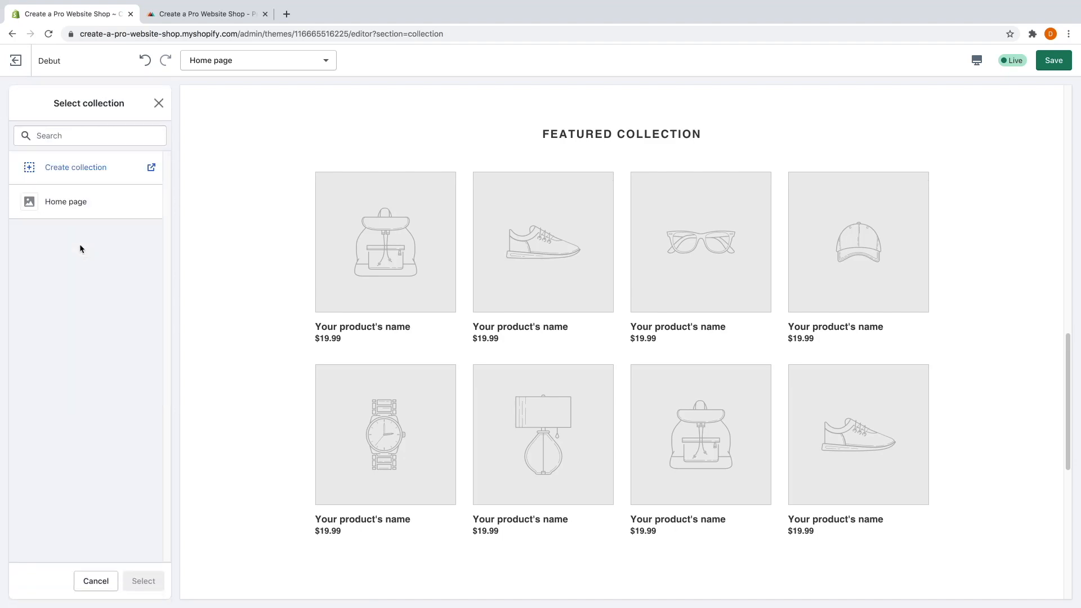
click(80, 206)
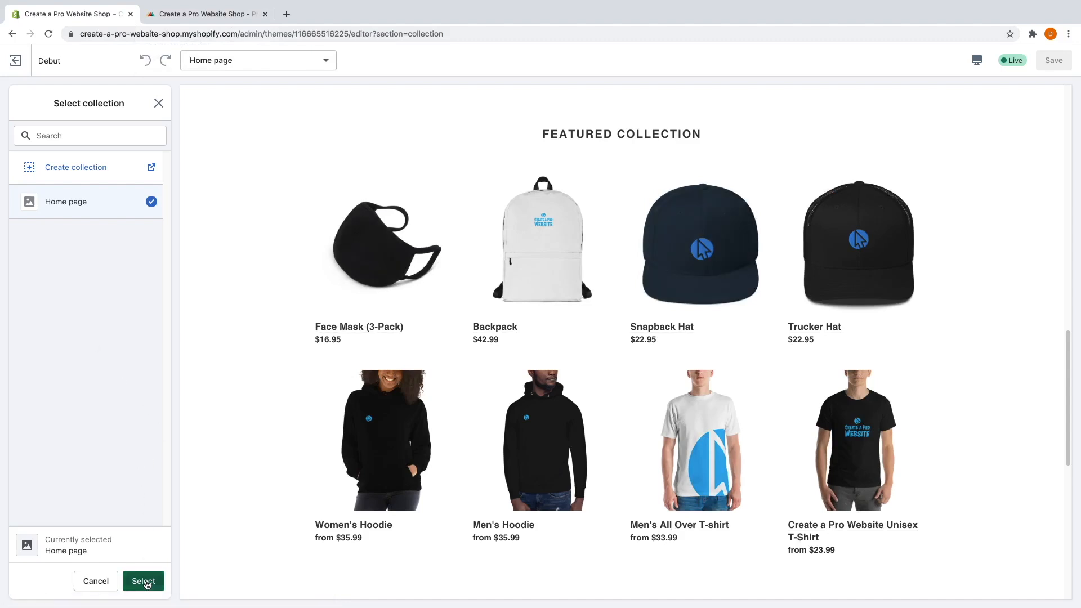
click(145, 584)
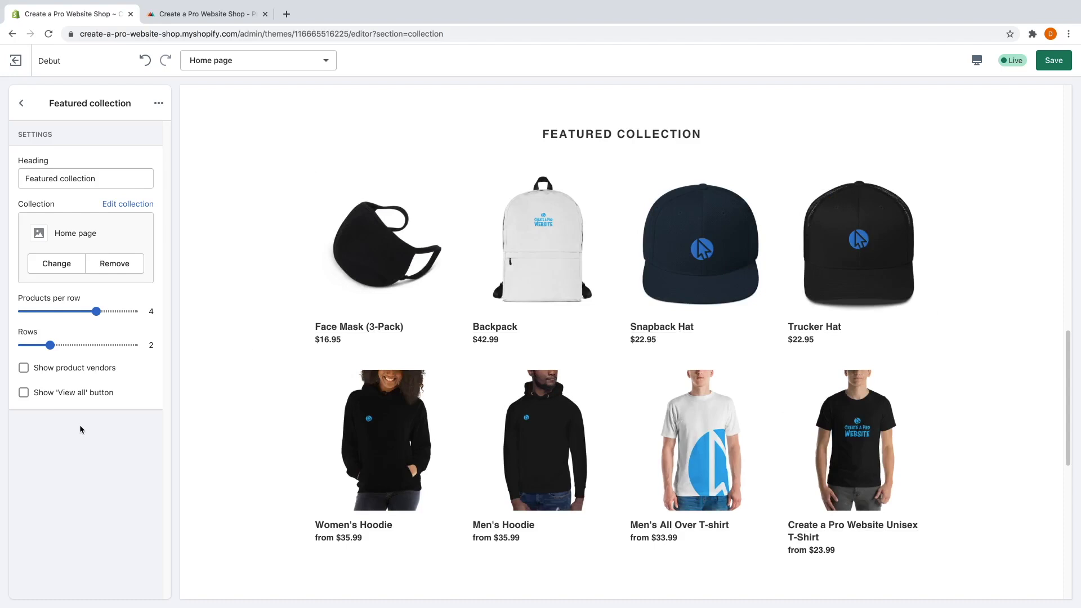
Change the Featured collection heading to 'Newest products'.
triple_click(64, 180)
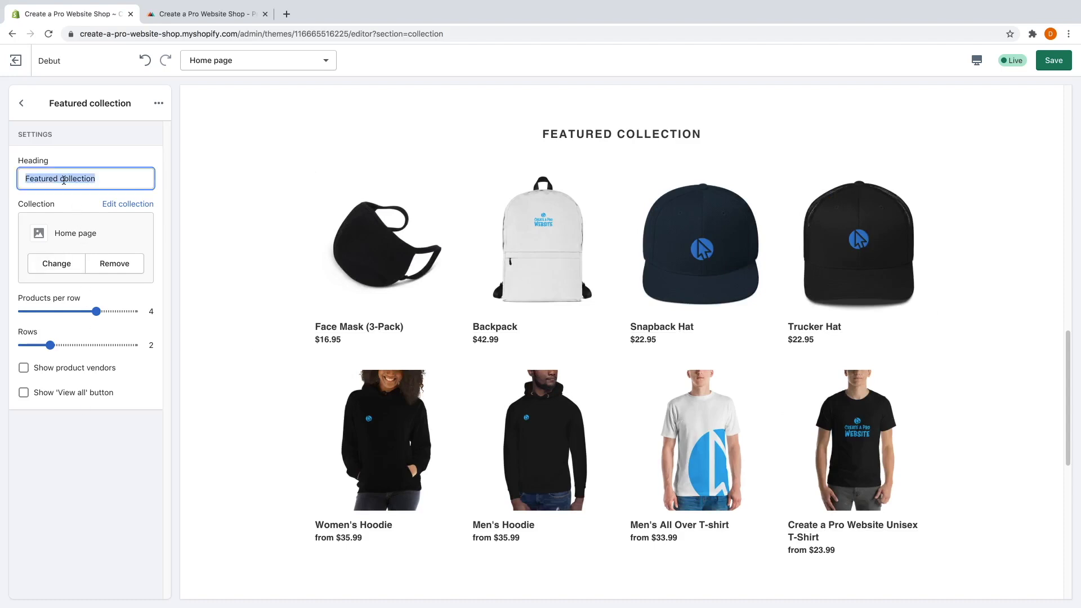
text(Newest )
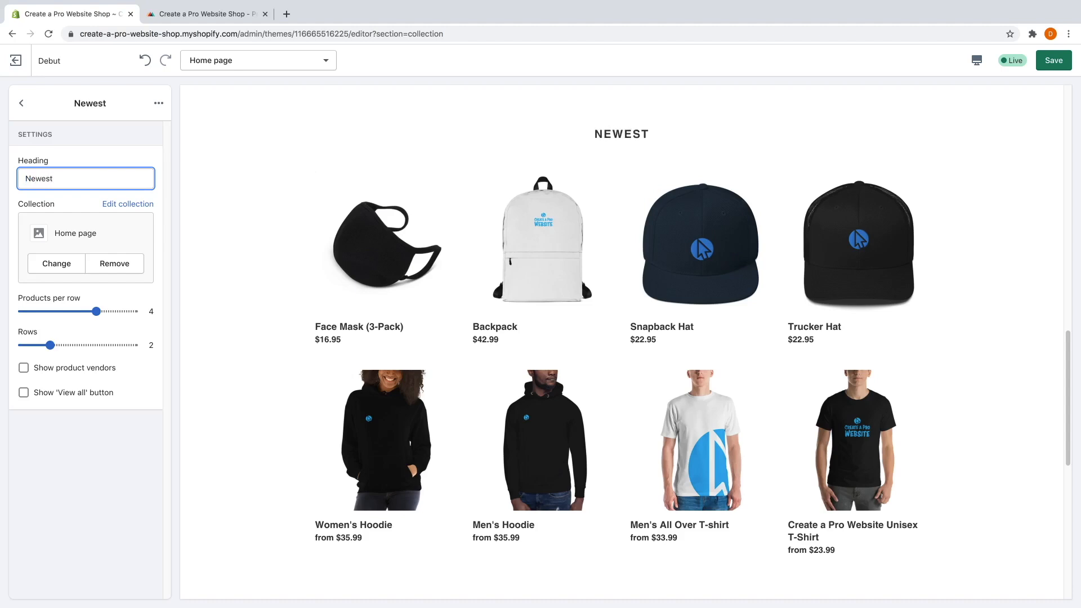
text(products)
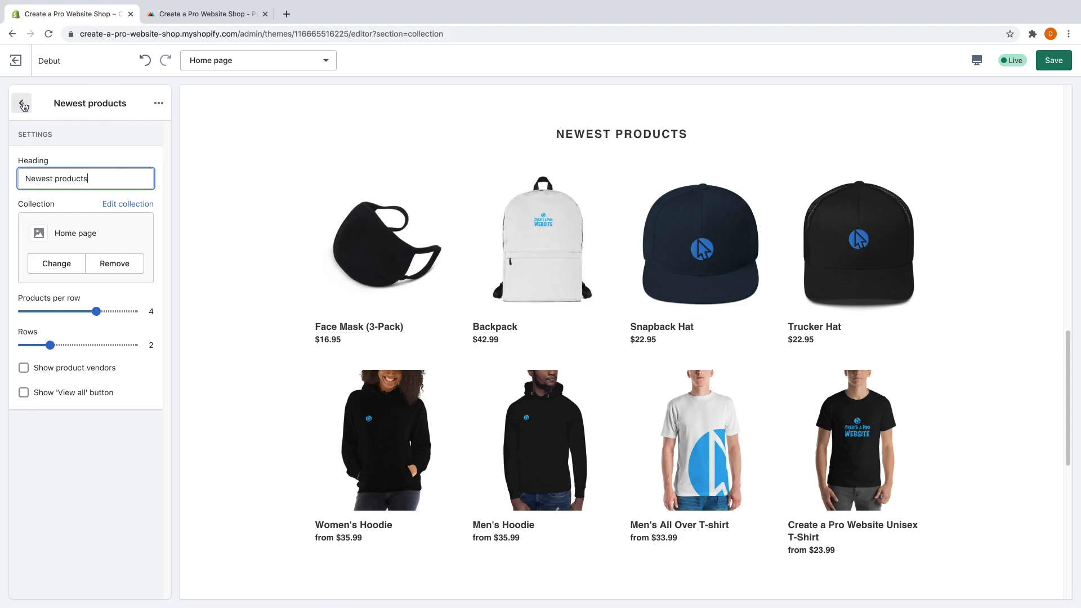
click(23, 105)
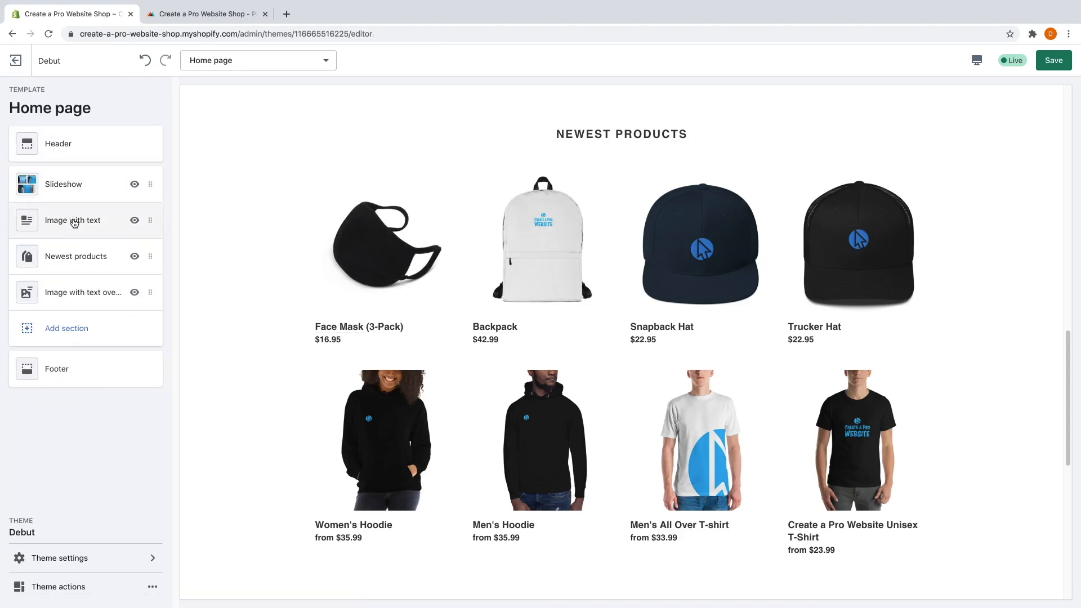
Upload the 'All over shirt' photo as the Image with text section's image.
click(74, 223)
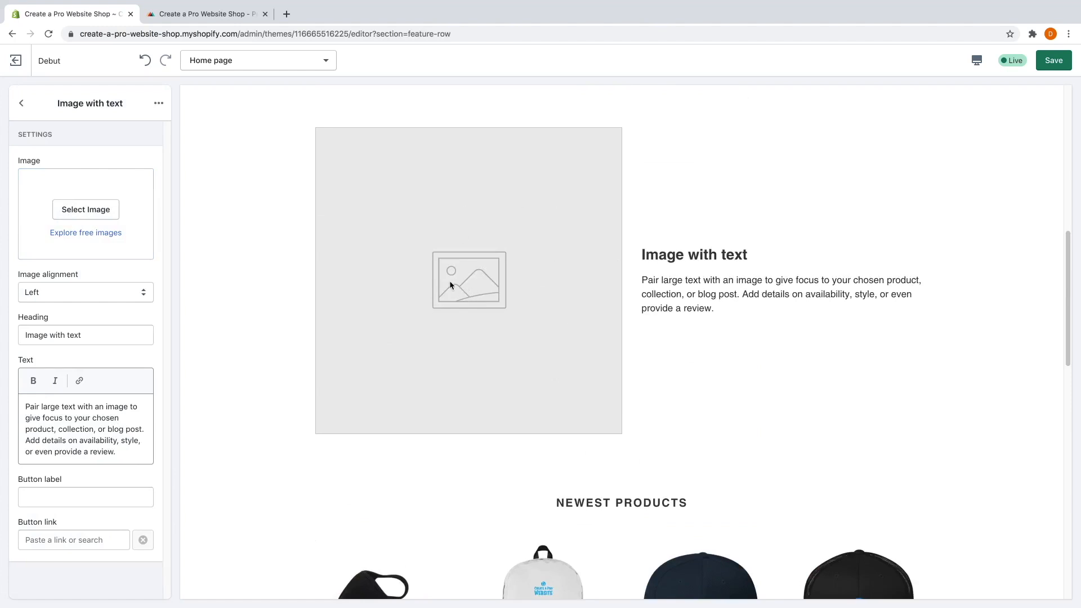
click(99, 217)
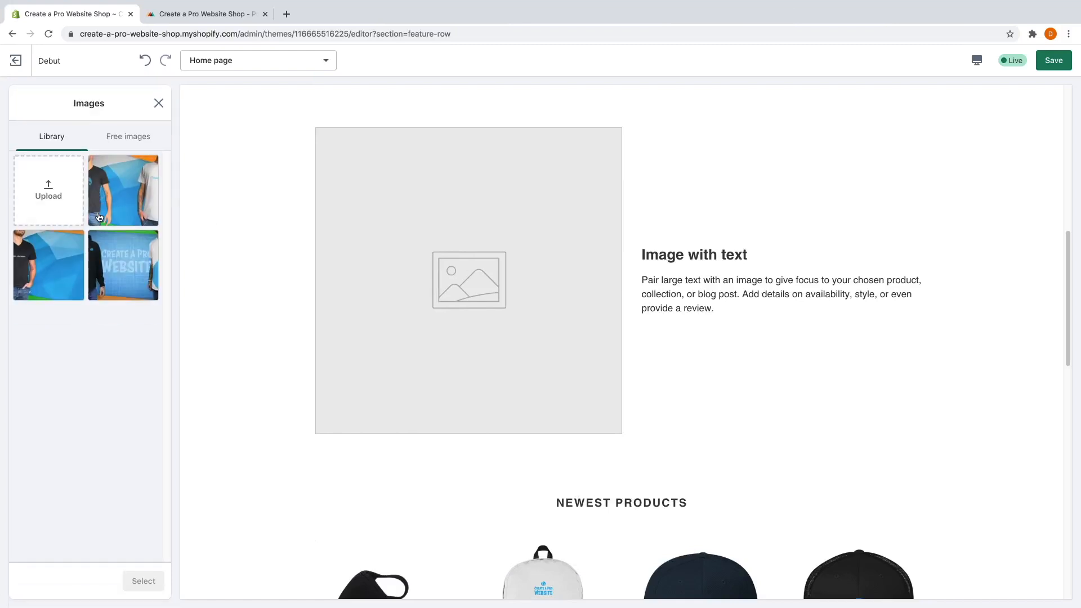
click(59, 197)
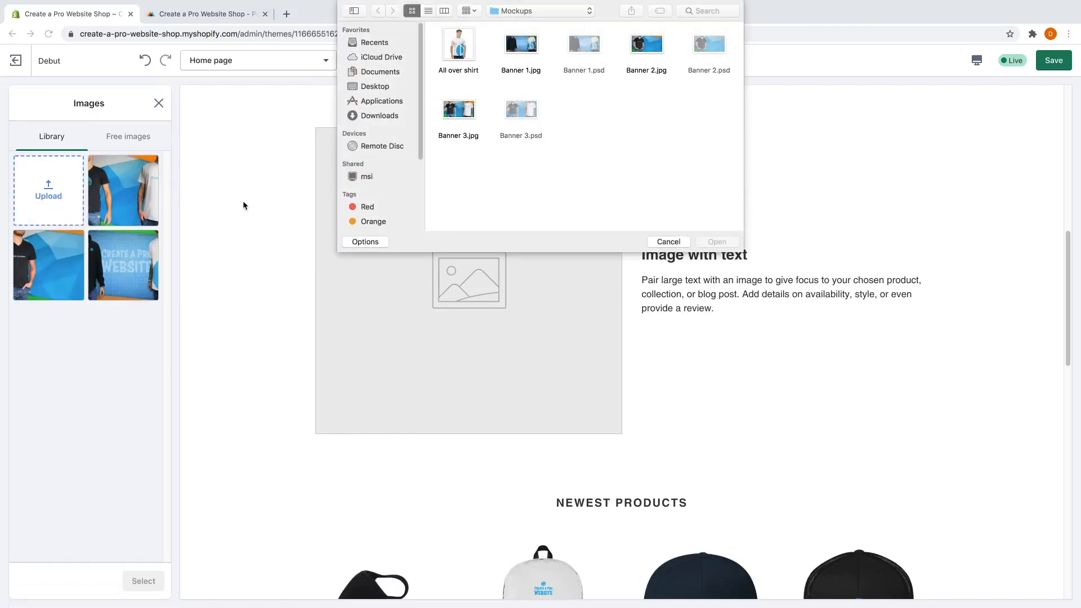
click(450, 50)
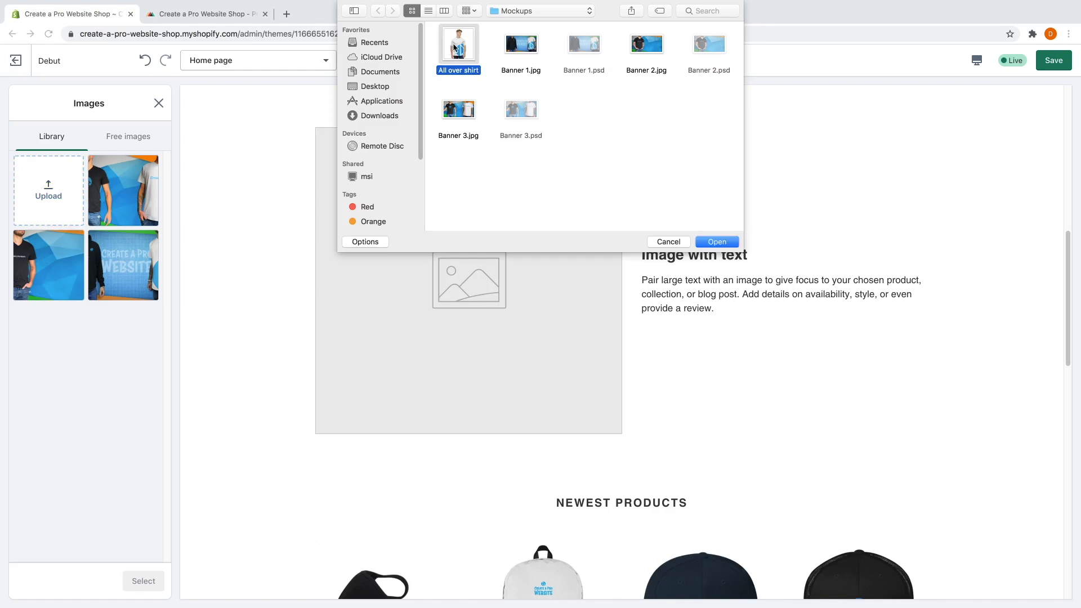
click(718, 242)
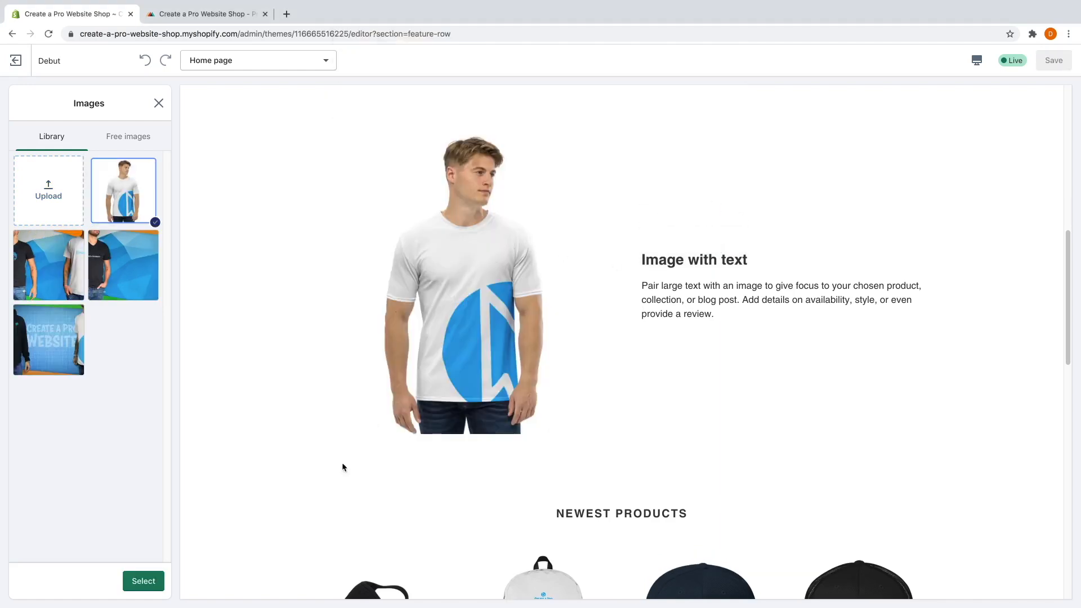
click(141, 582)
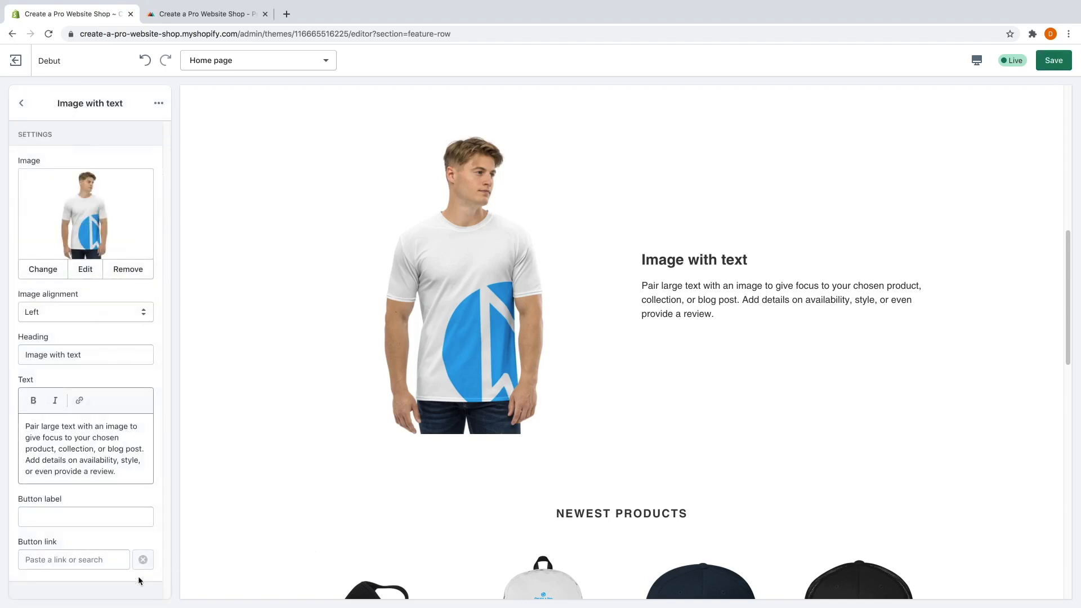
Retitle the shirt section 'Introducing The All Over Shirt' and replace its description paragraph.
triple_click(78, 361)
key(BackSpace)
text(Introducing The All Over Shirt)
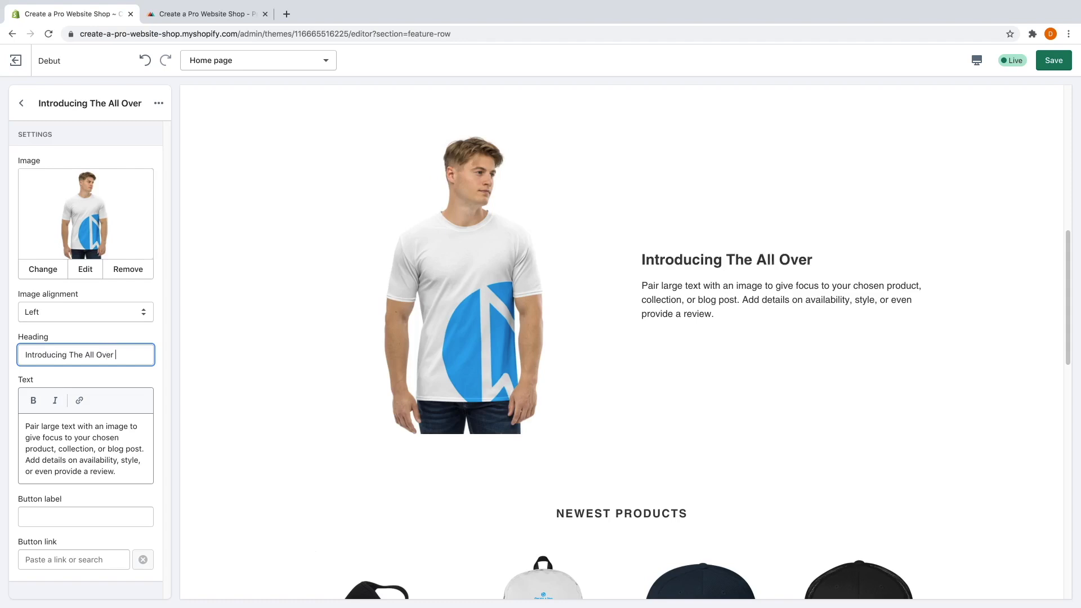
triple_click(66, 449)
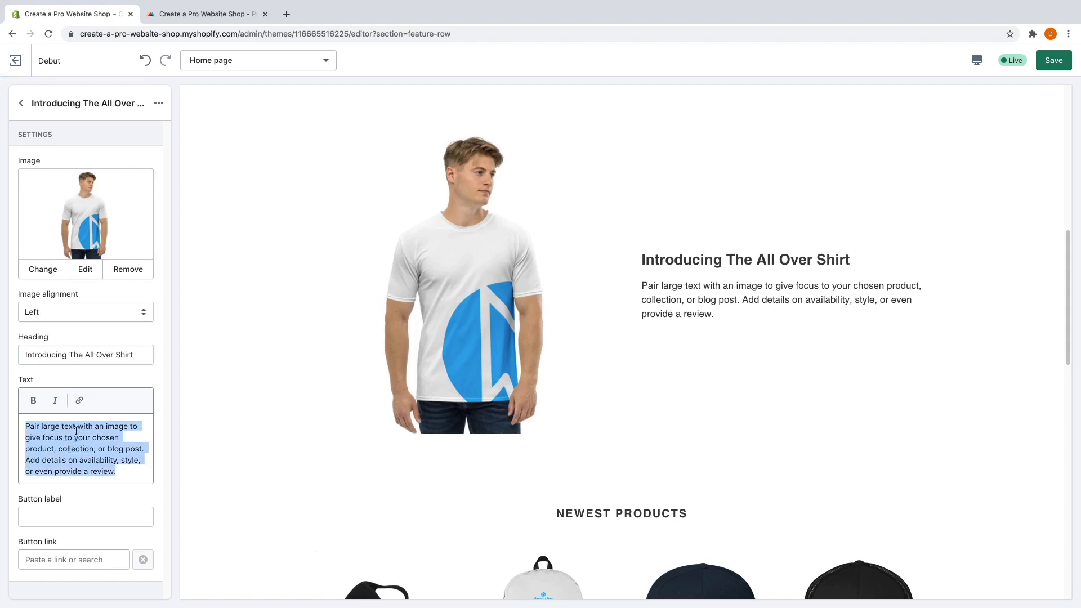
text(This shirt is high quality, breathable, sweat resistant, and features the Create a Pro Website as large as we've ever made it!)
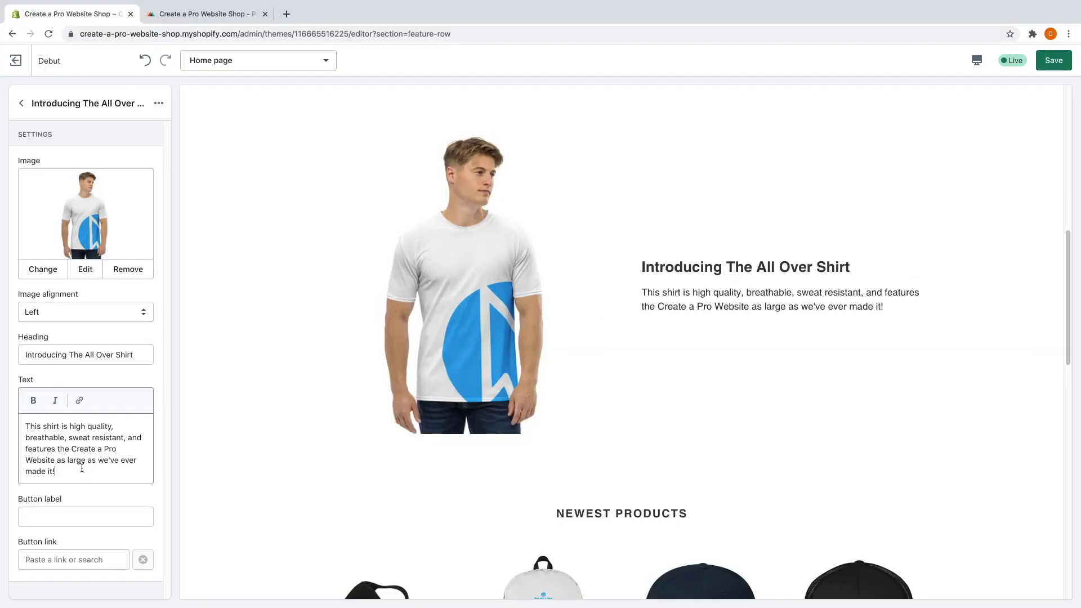
Add a Shop button linking to the Men's All Over T-shirt product.
click(54, 519)
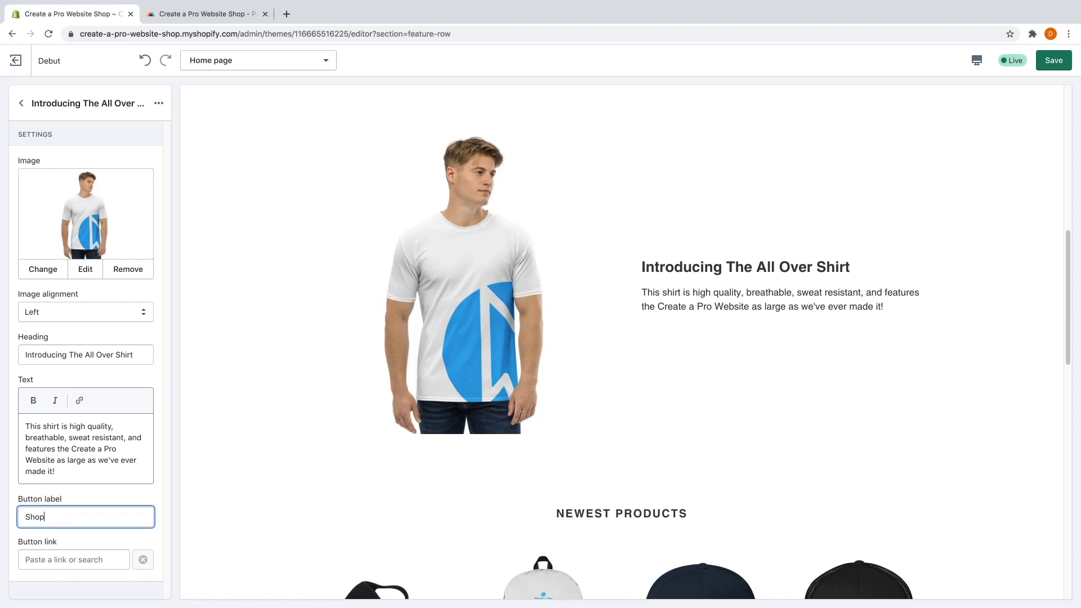
click(70, 559)
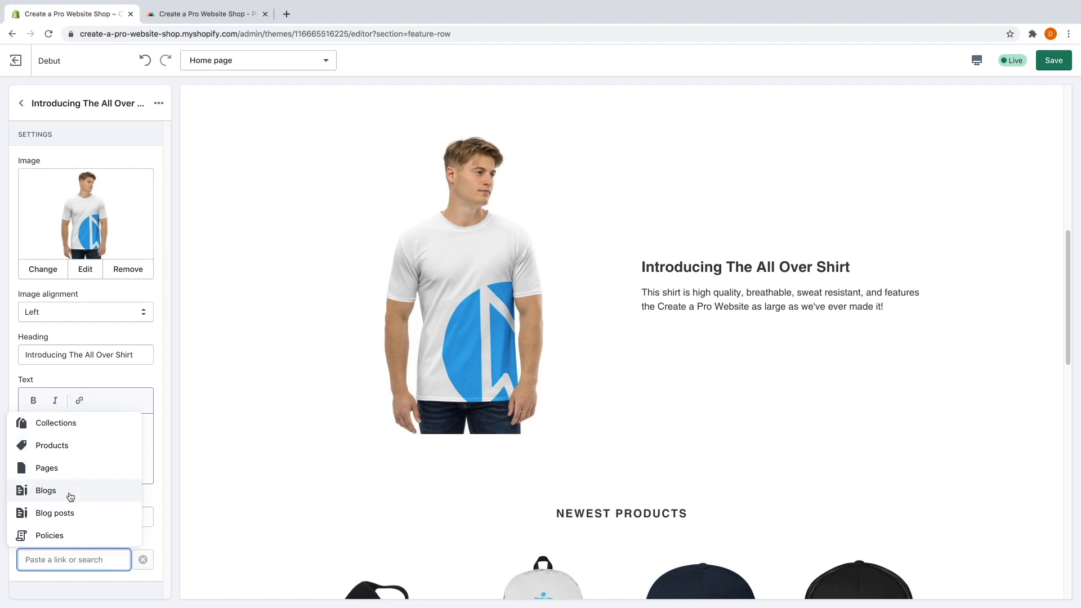
click(71, 450)
scroll(71, 451, down, 1)
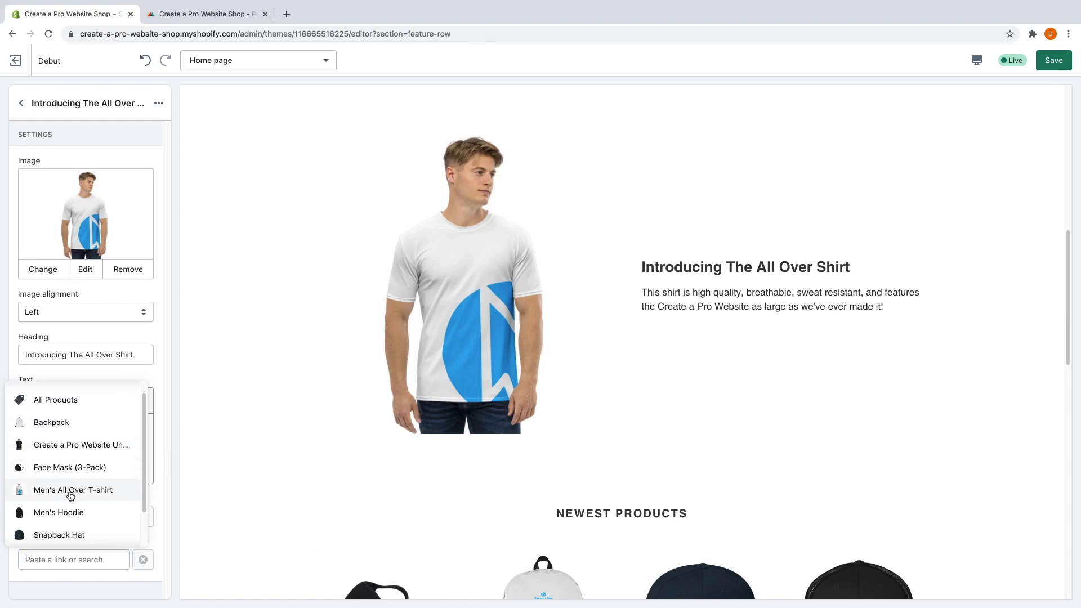
click(68, 492)
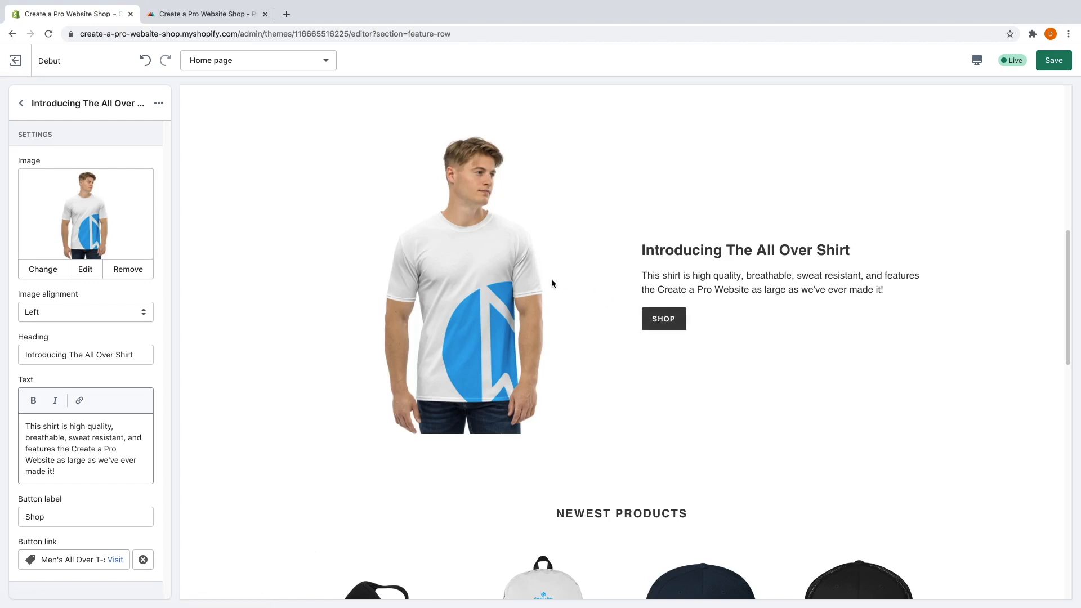
Try the shirt image on the right, restore it to the left, then scroll to the overlay section.
click(82, 314)
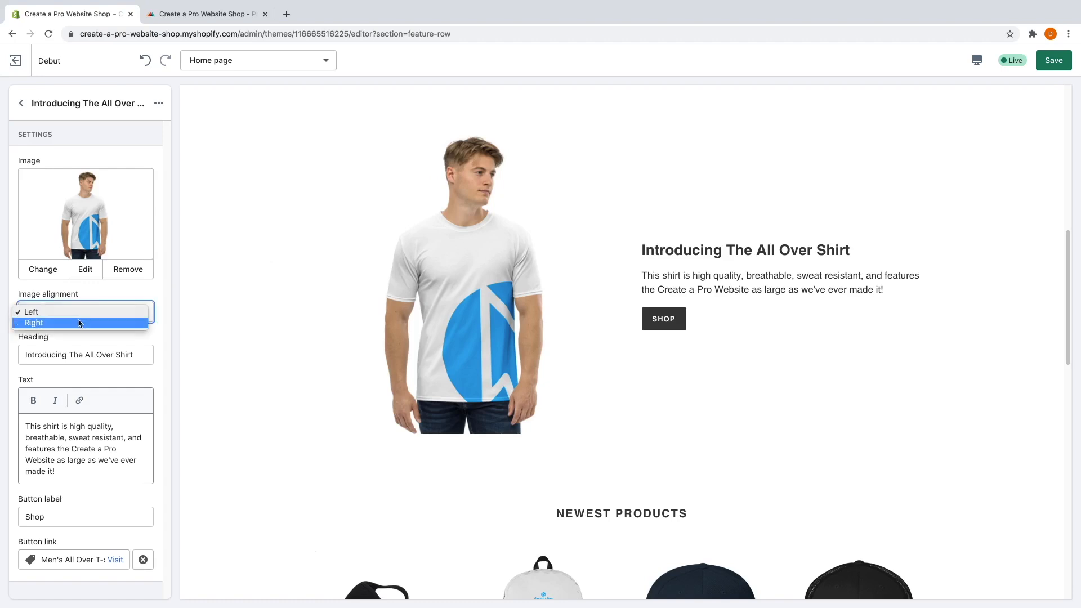
click(79, 323)
click(82, 313)
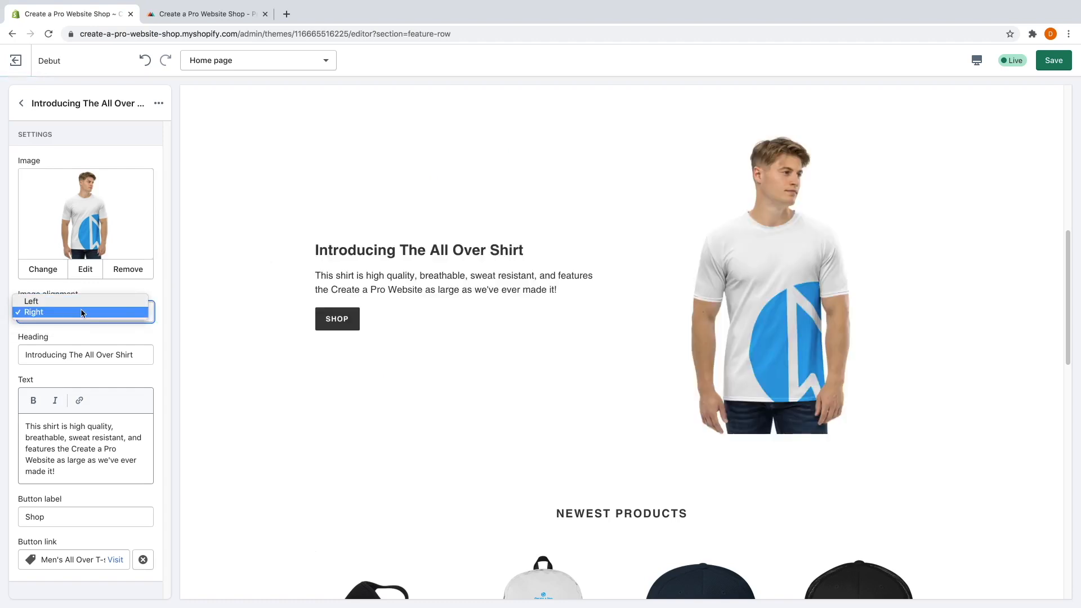
click(73, 302)
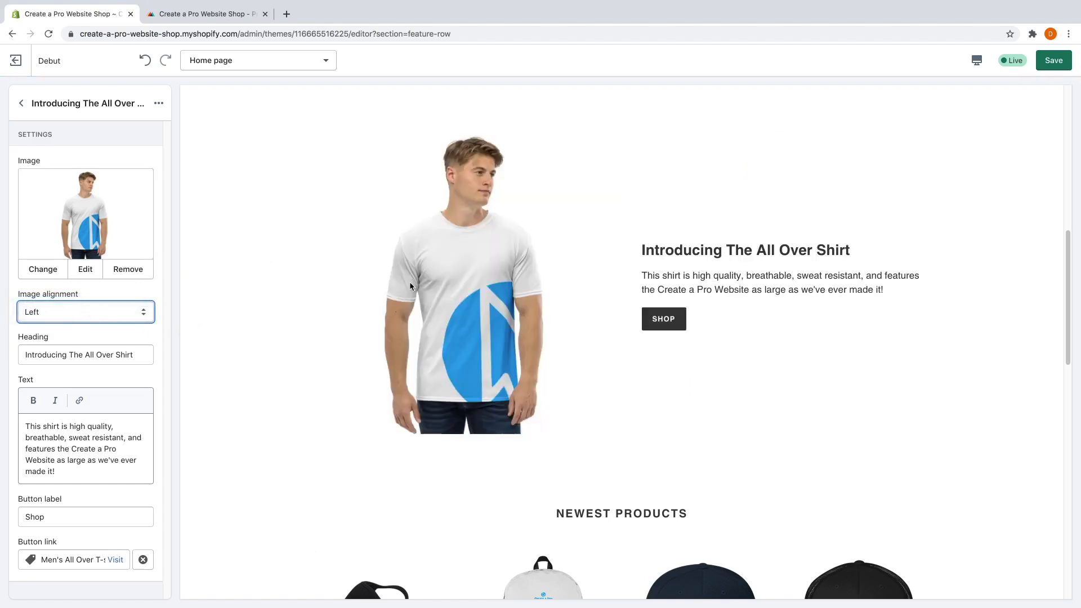
click(22, 103)
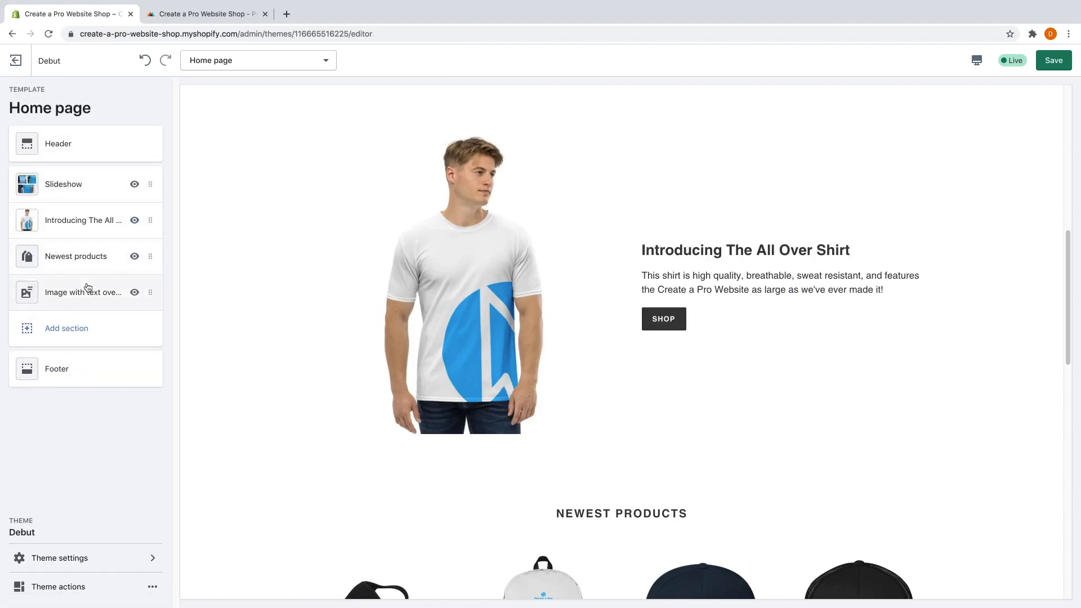
scroll(478, 322, down, 15)
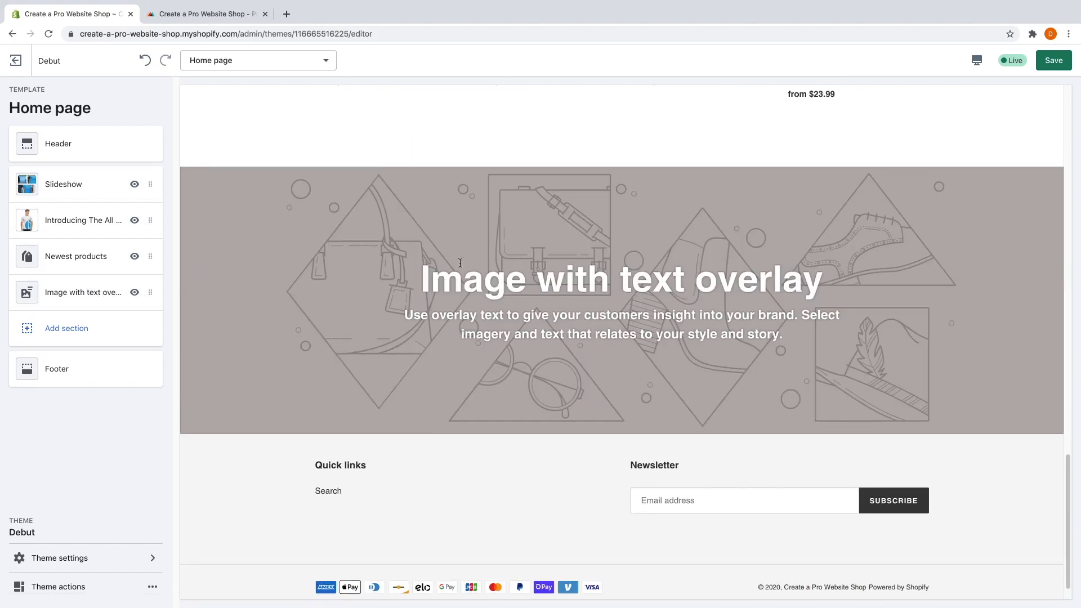
Set the overlay section image to the two-men T-shirt photo with height Adapt to image.
click(94, 296)
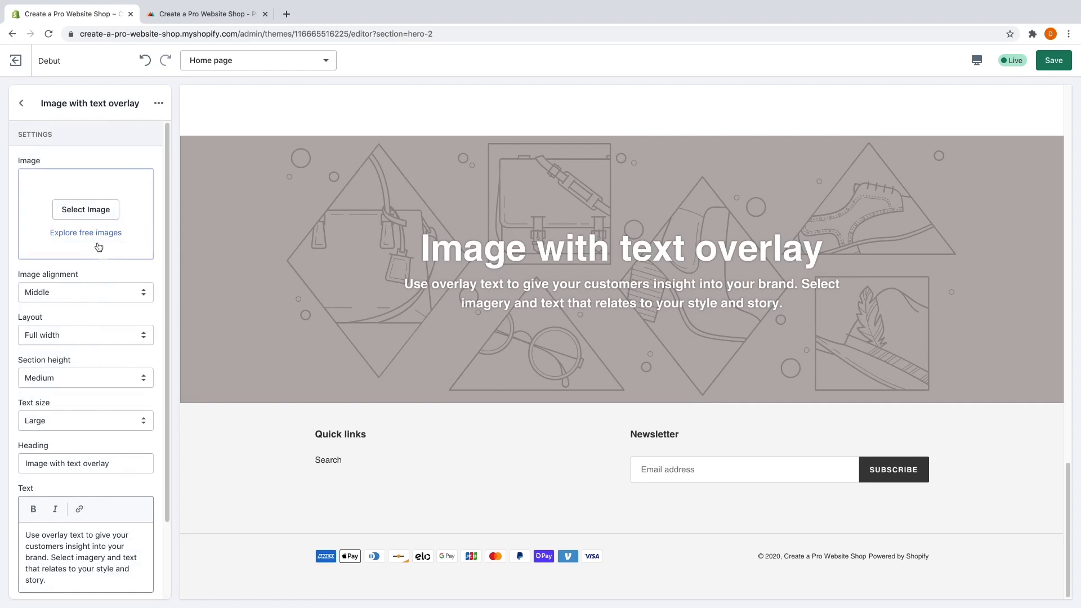
click(92, 209)
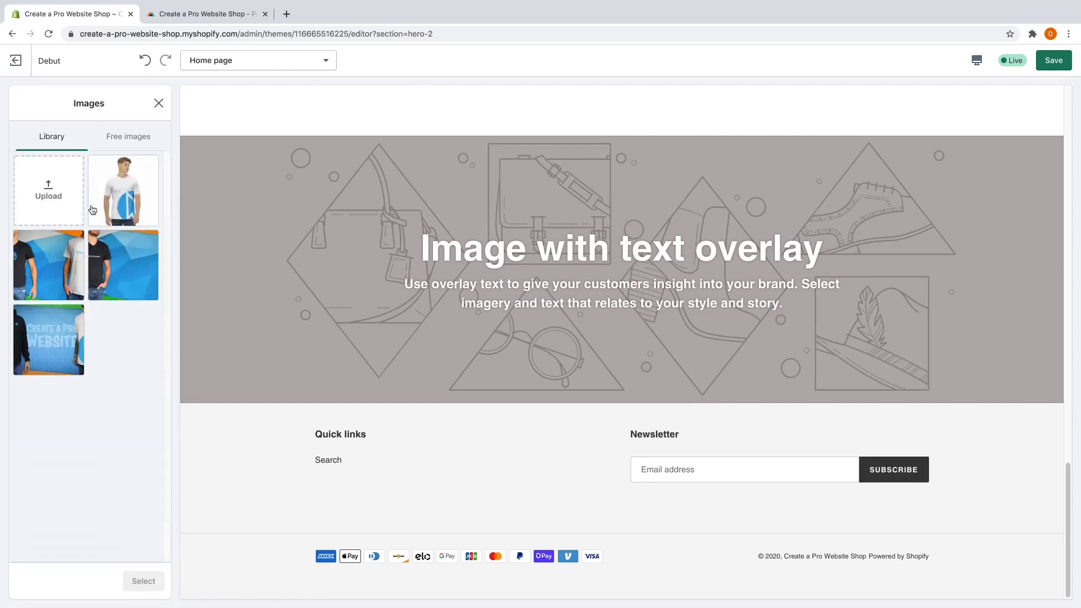
click(66, 264)
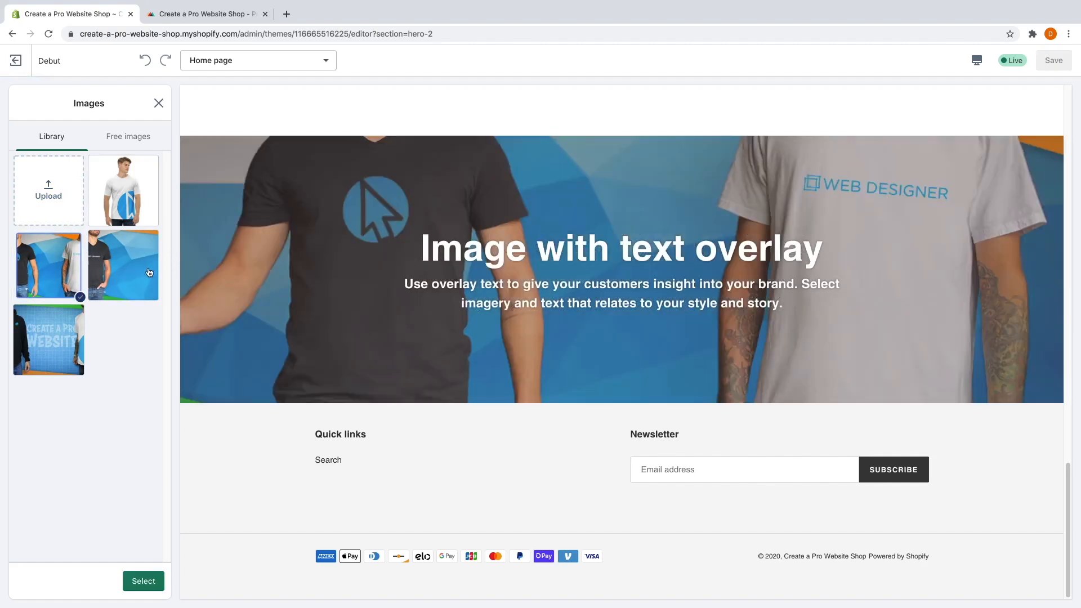
click(148, 580)
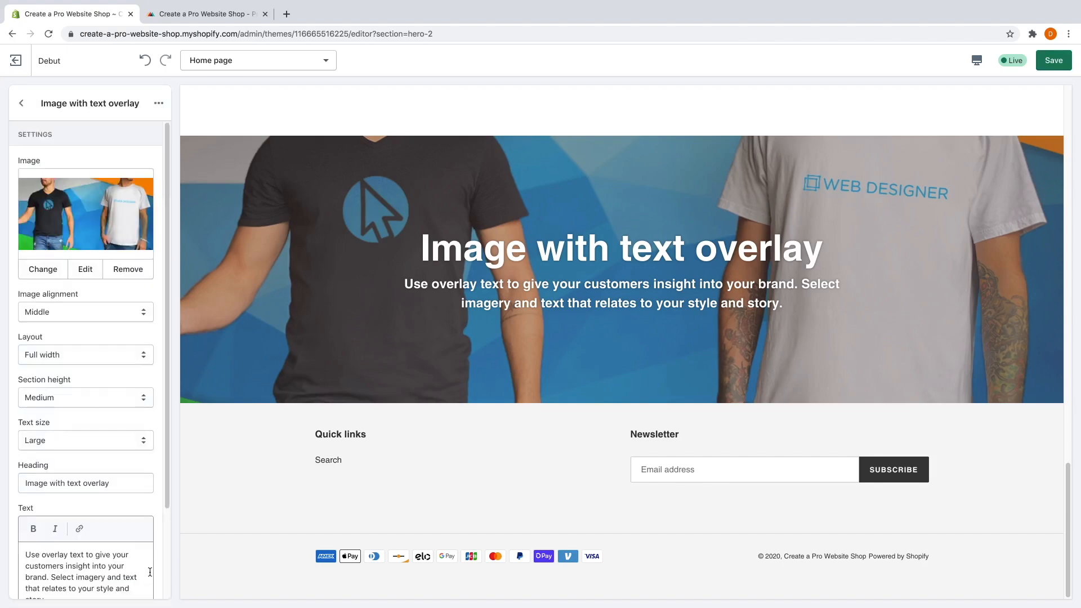
click(87, 398)
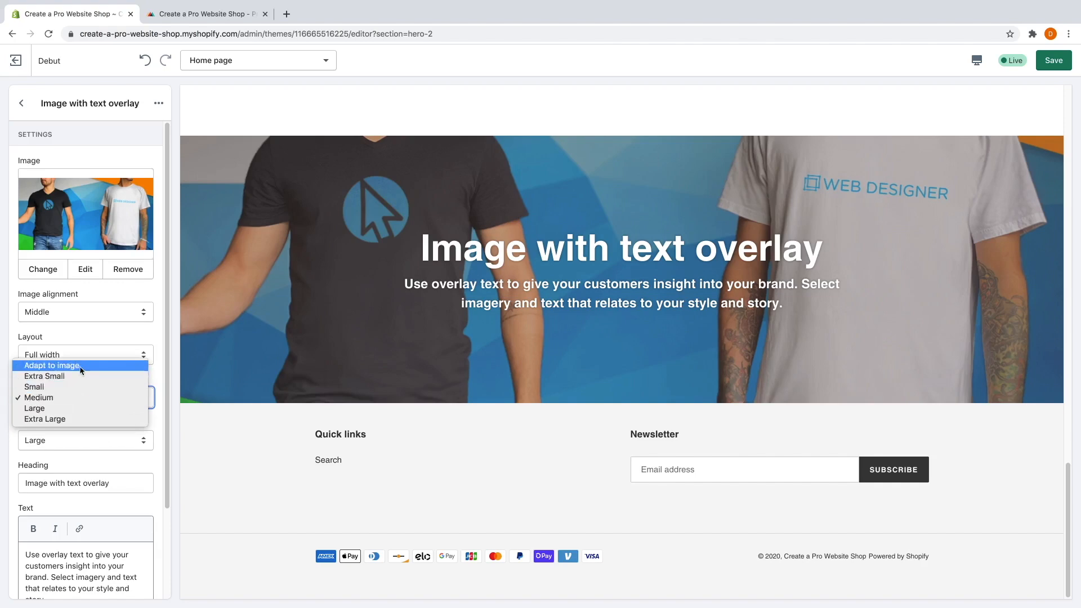
click(81, 367)
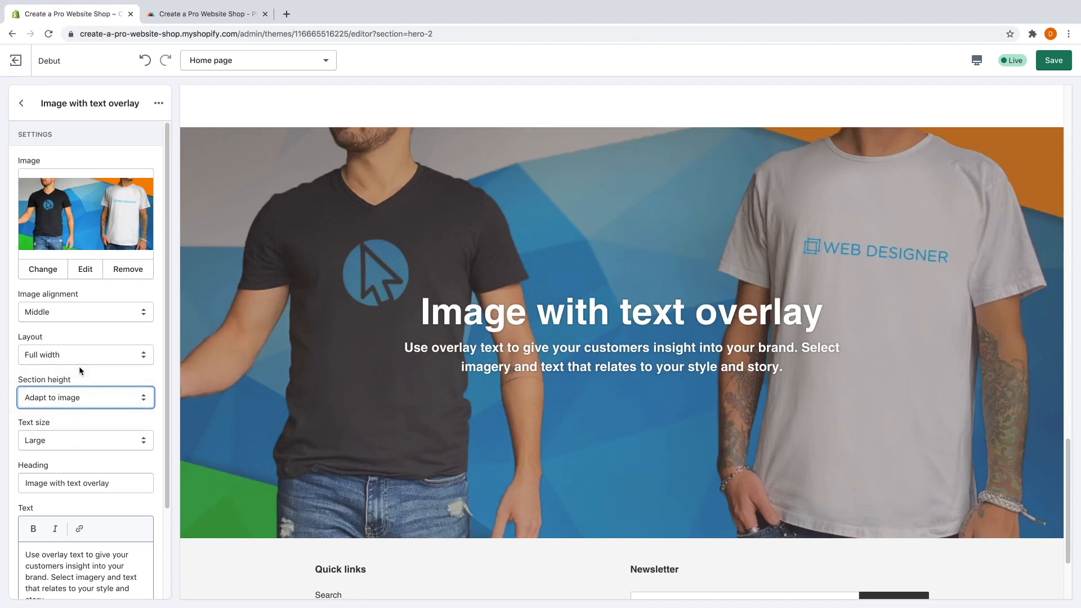
Retitle the overlay 'Brand new "Web Designer" collection out now!' with a web-designer subtitle.
triple_click(62, 487)
text(Brand )
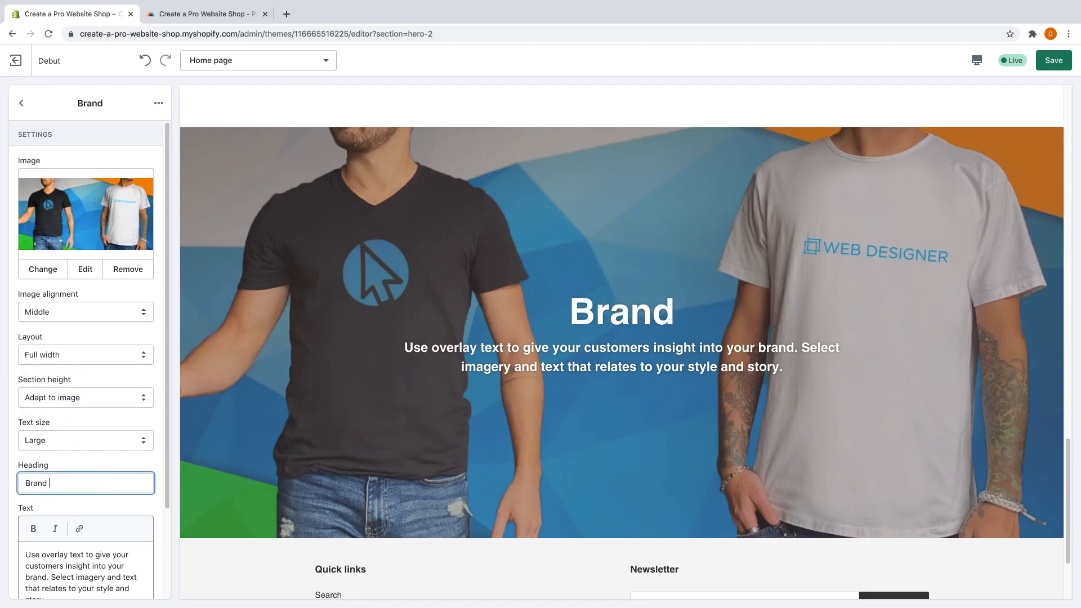
text(new "Web Designer" collection out now!)
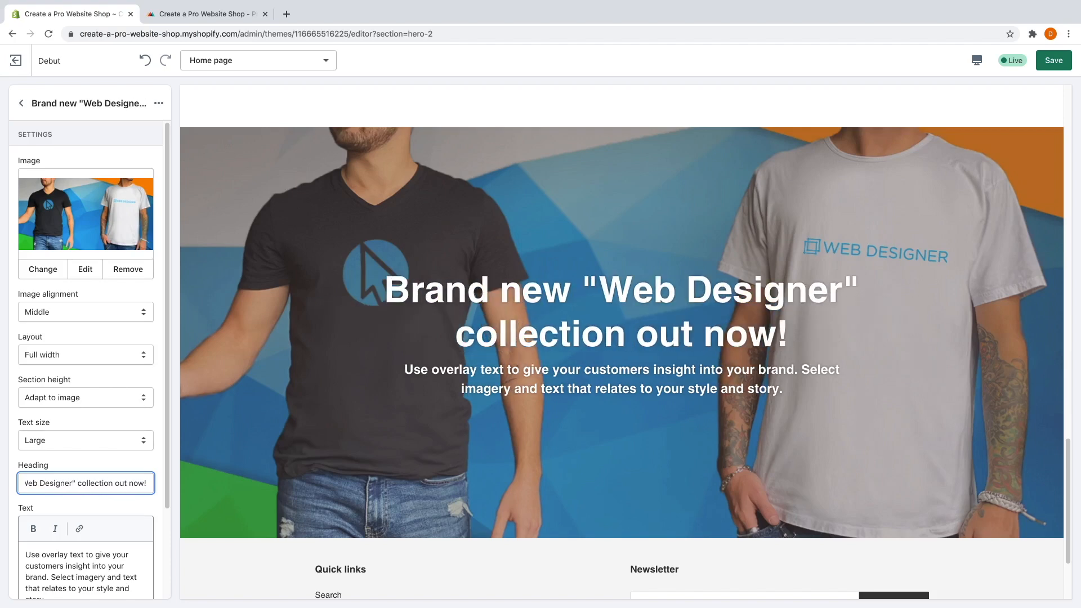
scroll(59, 485, down, 2)
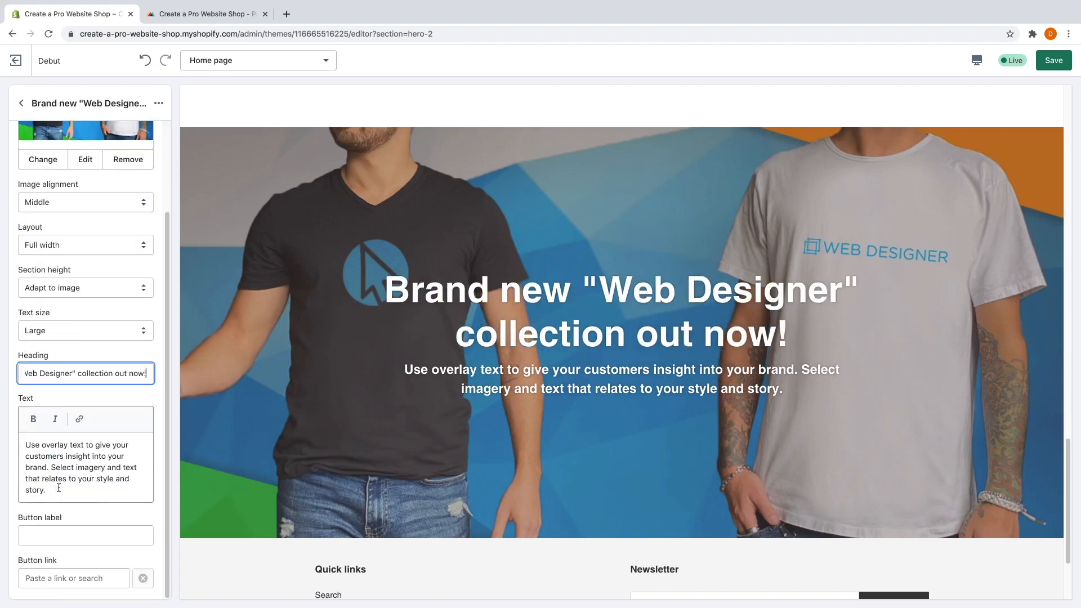
triple_click(25, 446)
text(New styles of)
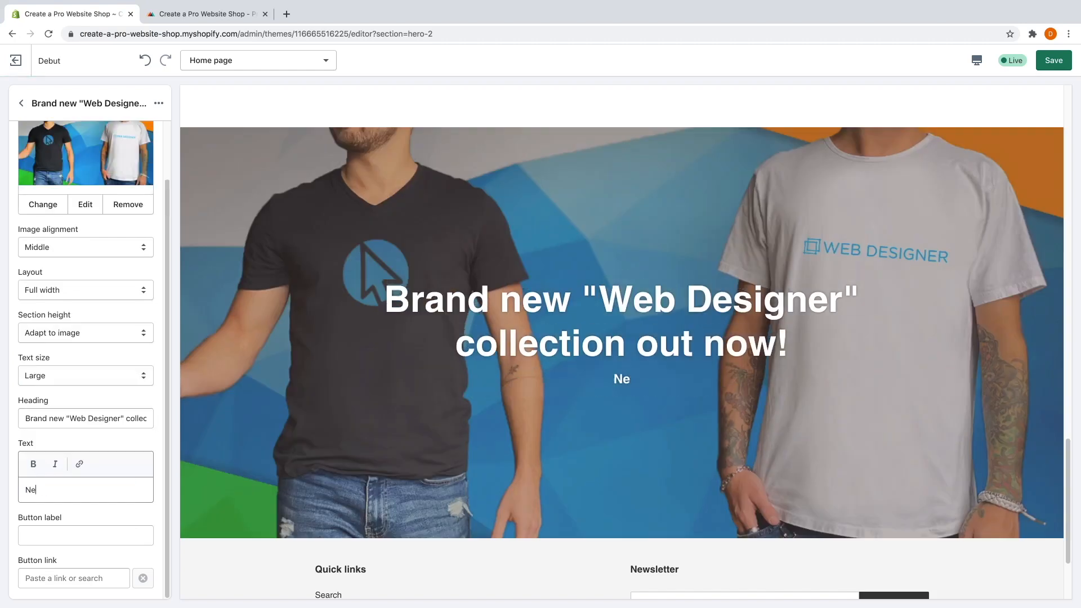
key(BackSpace)
key(BackSpace)
text(for web designers and web)
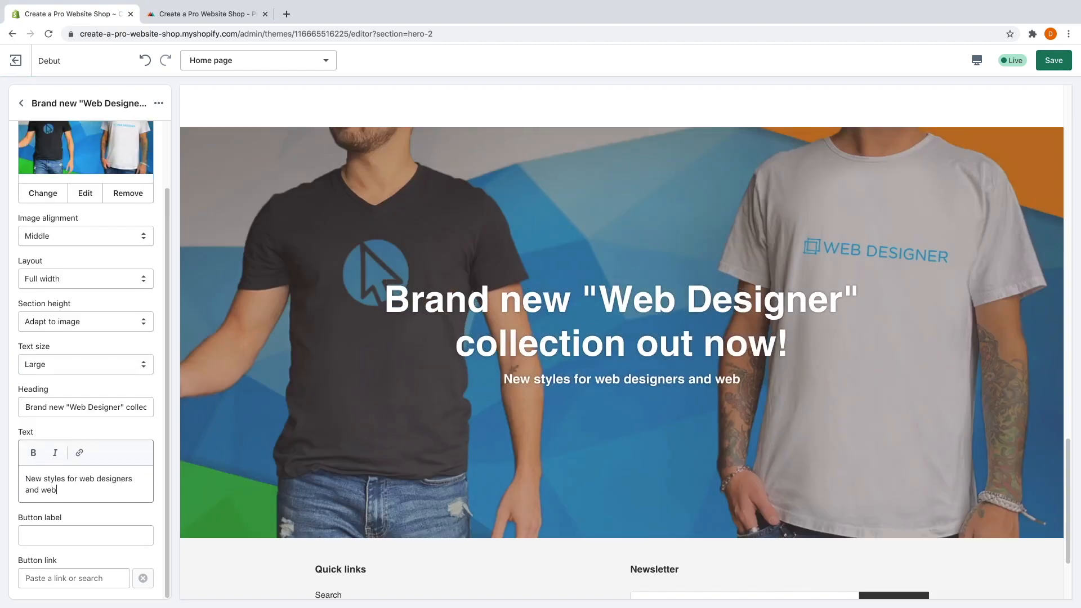
text( developers.)
Label the overlay button Shop, browsing collections for a link but choosing none.
click(100, 536)
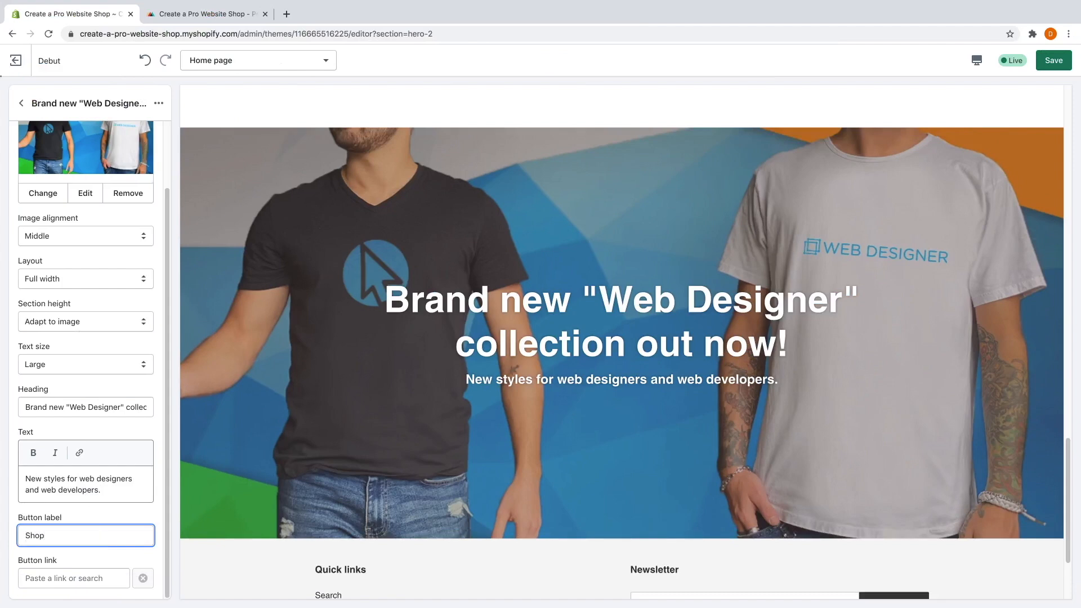
click(103, 579)
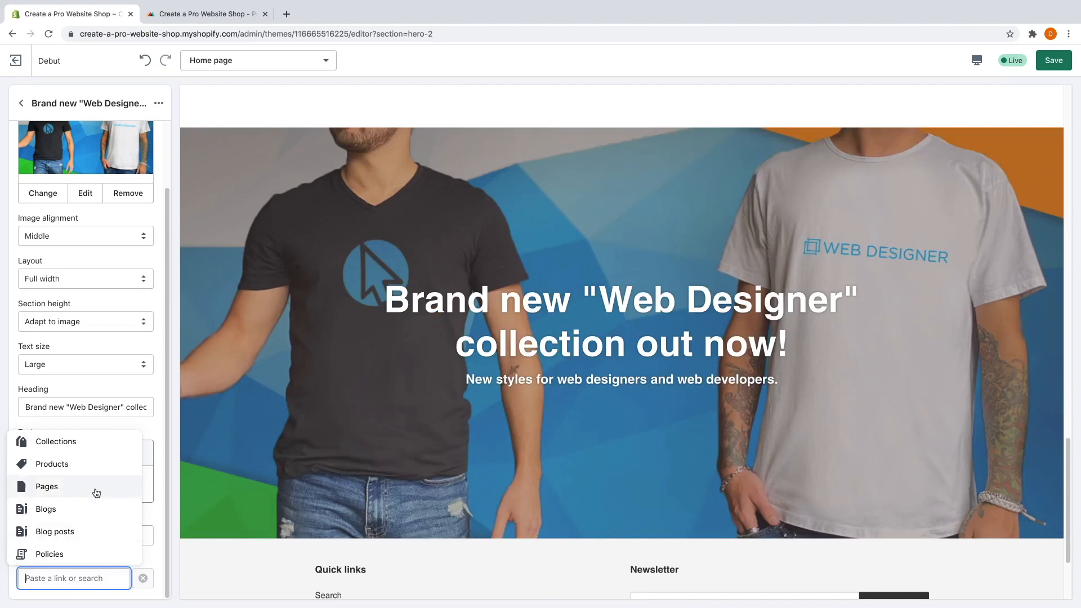
click(84, 442)
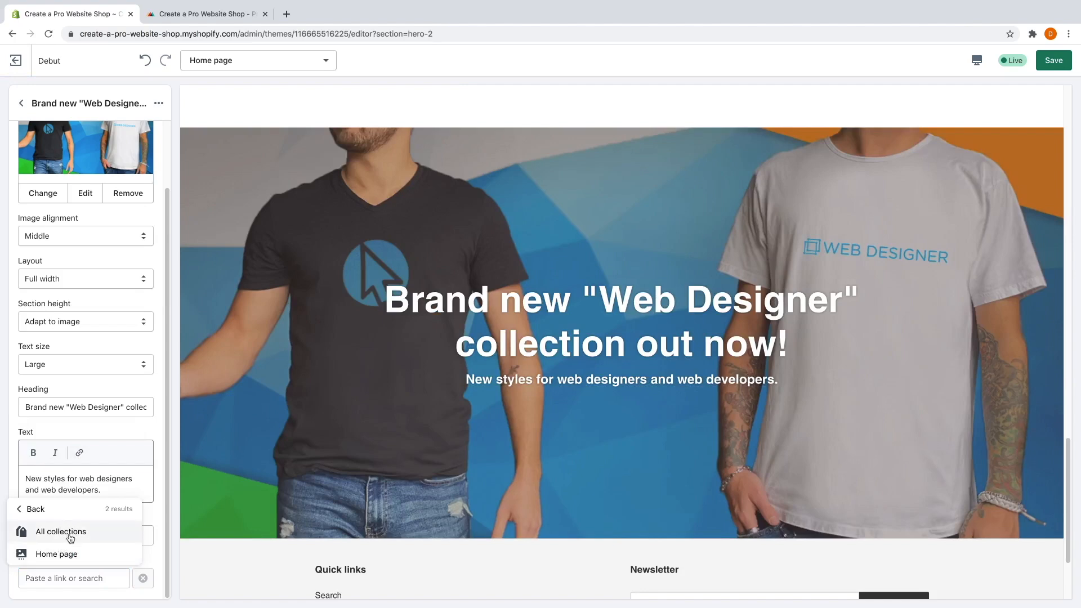
click(150, 519)
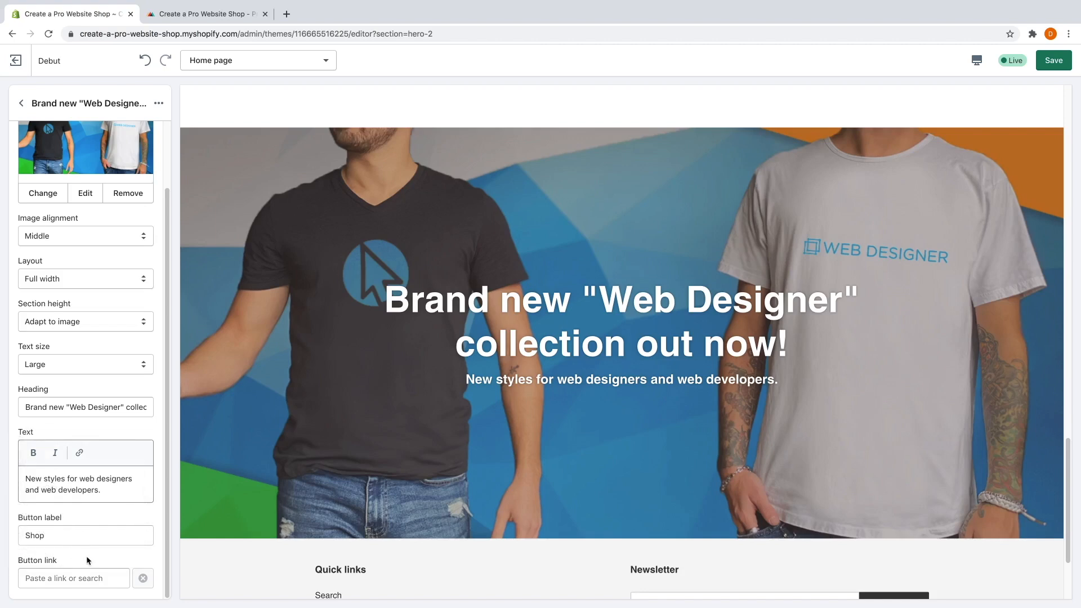
scroll(544, 526, down, 2)
scroll(545, 527, up, 10)
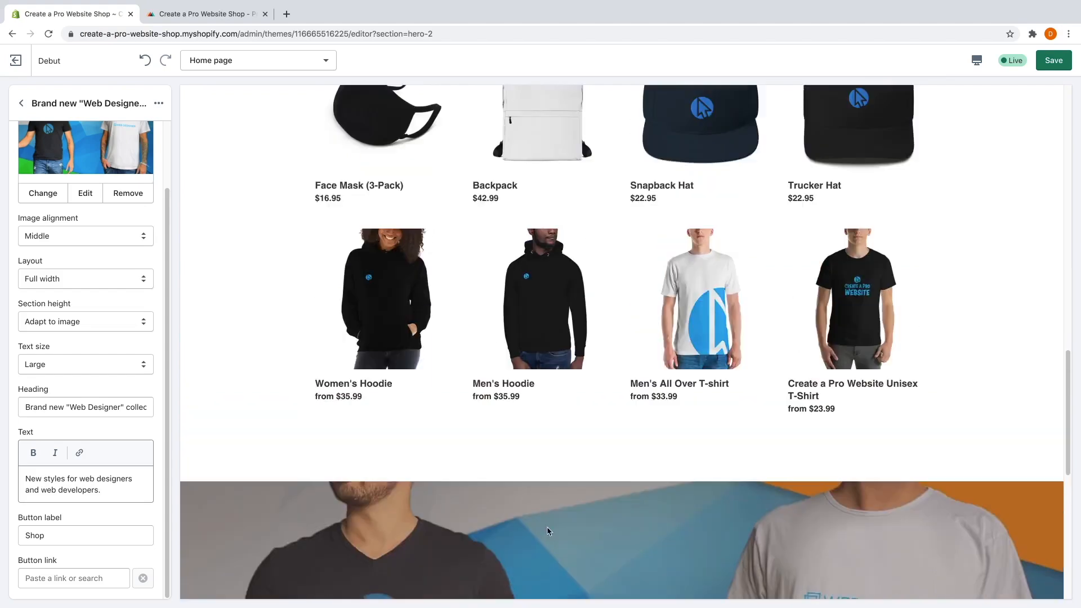
scroll(548, 532, up, 12)
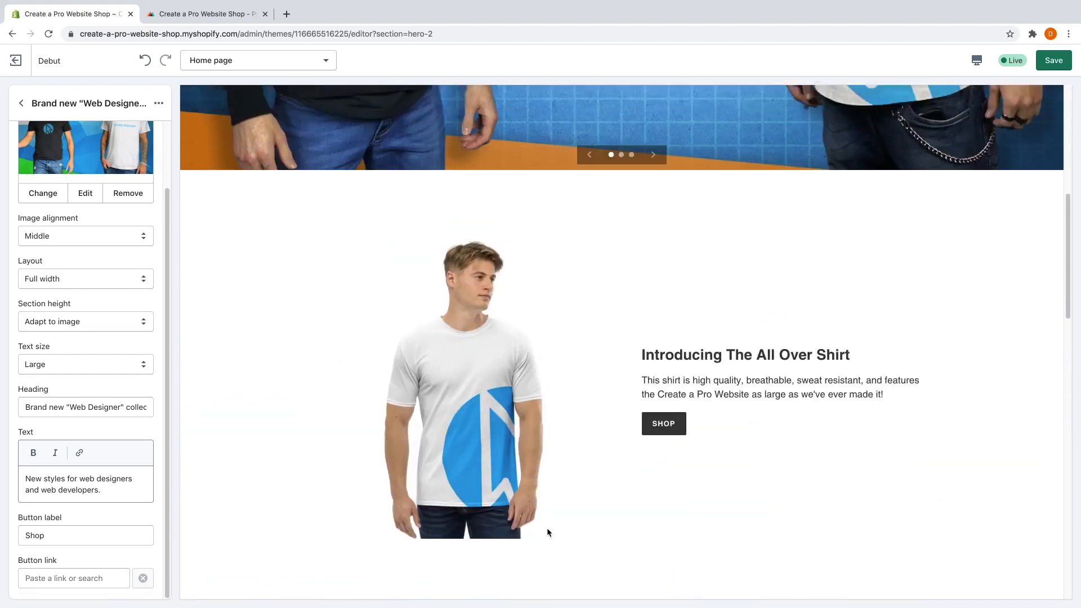
Save the home page edits and exit the theme editor to the store admin.
scroll(547, 532, up, 3)
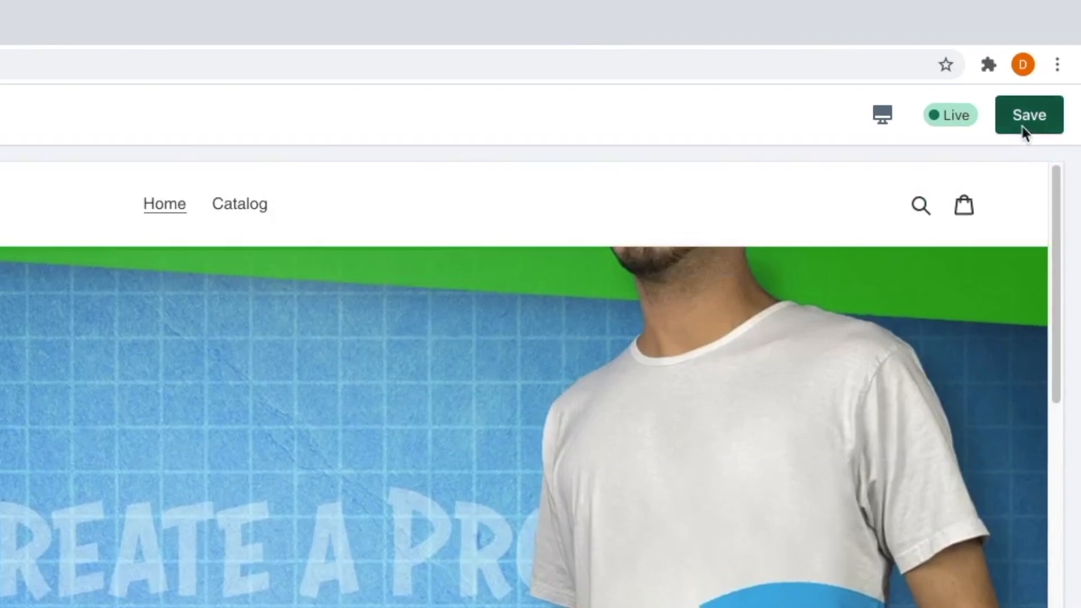
click(1051, 66)
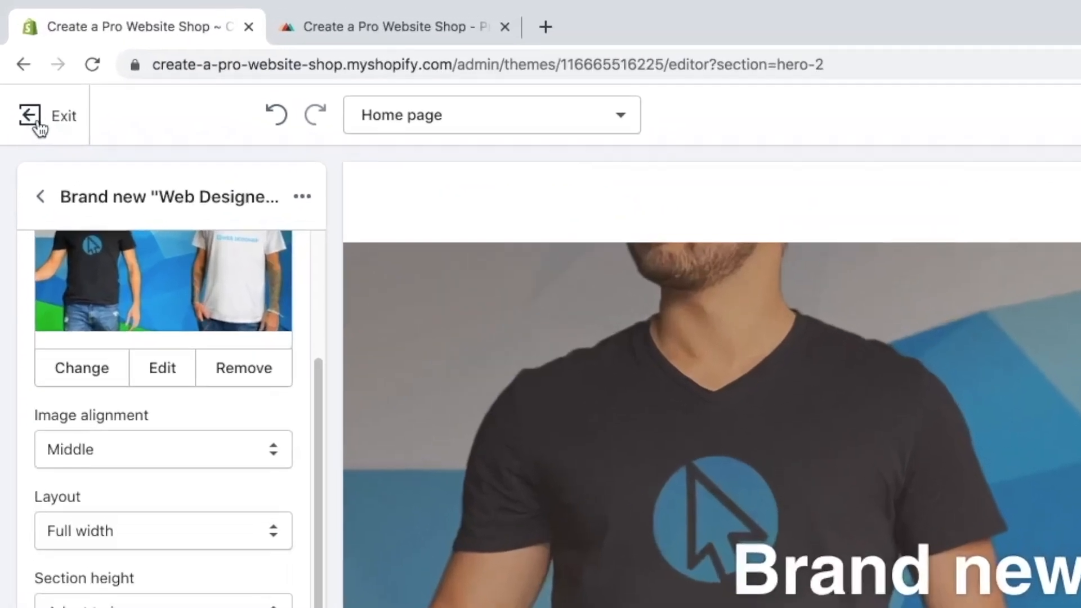
click(38, 127)
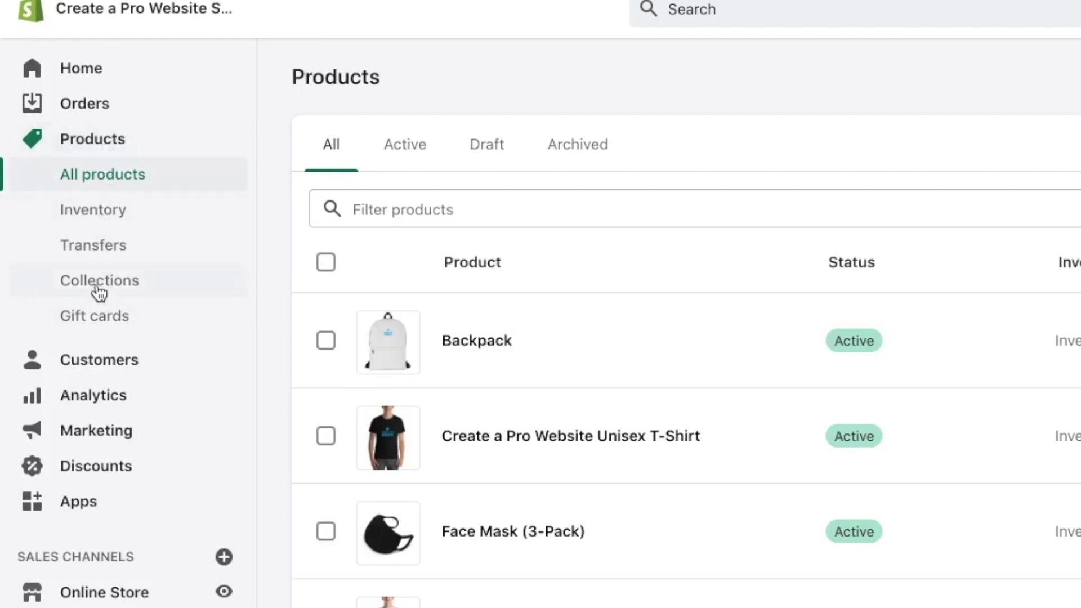
From Collections, create a new collection and title it 'Premium Shirts'.
click(74, 284)
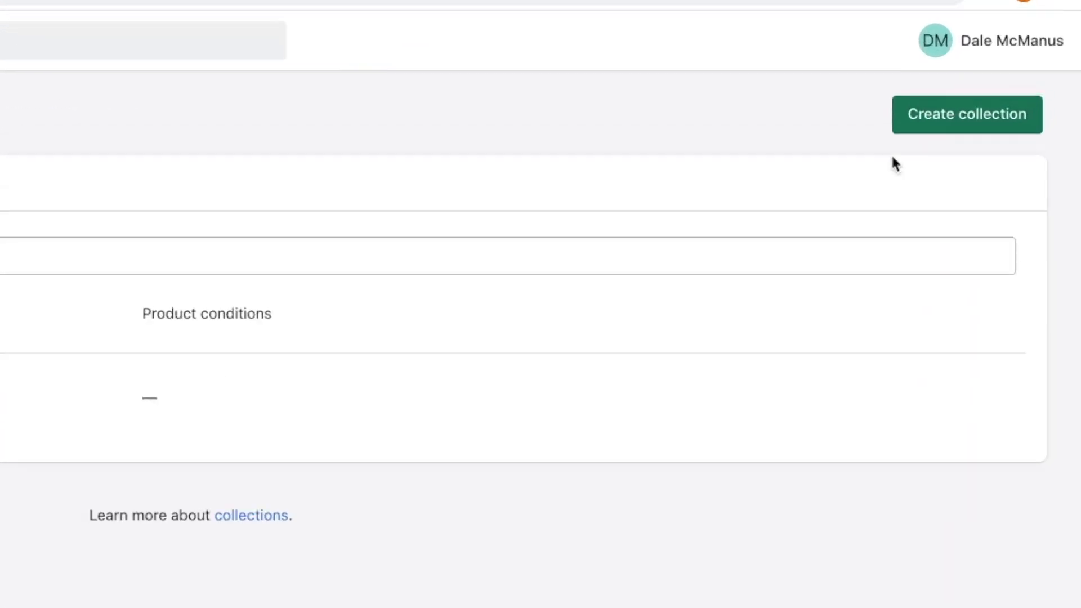
click(1002, 107)
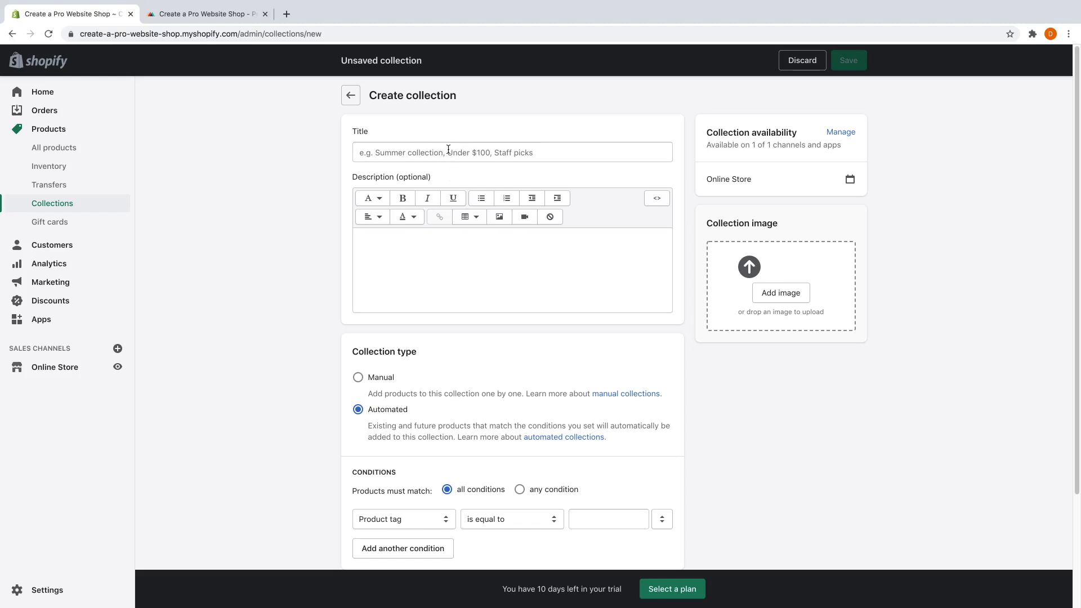
click(441, 152)
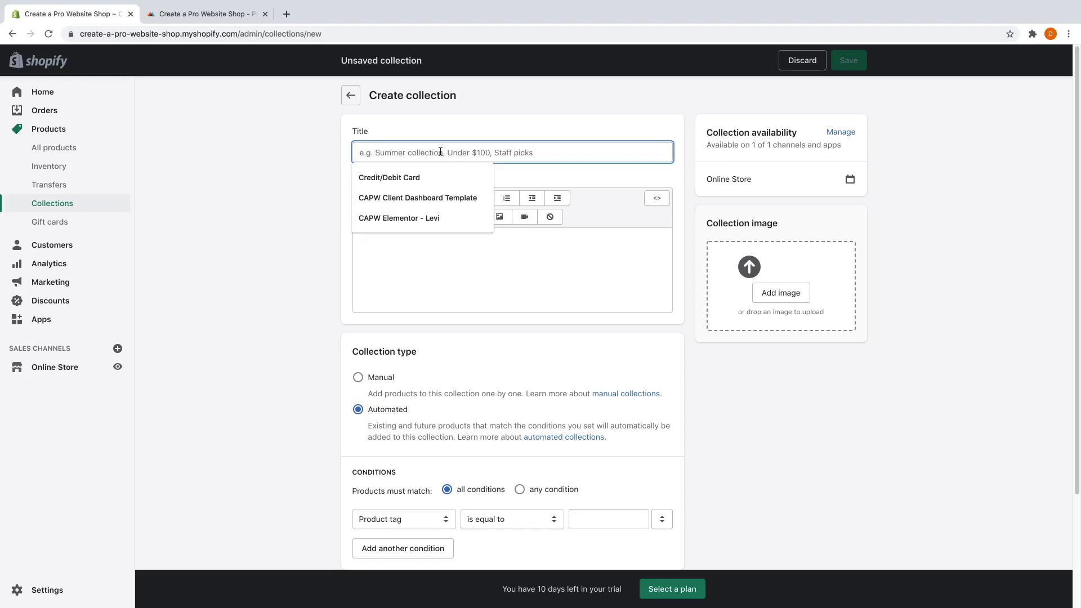
text(Premiu)
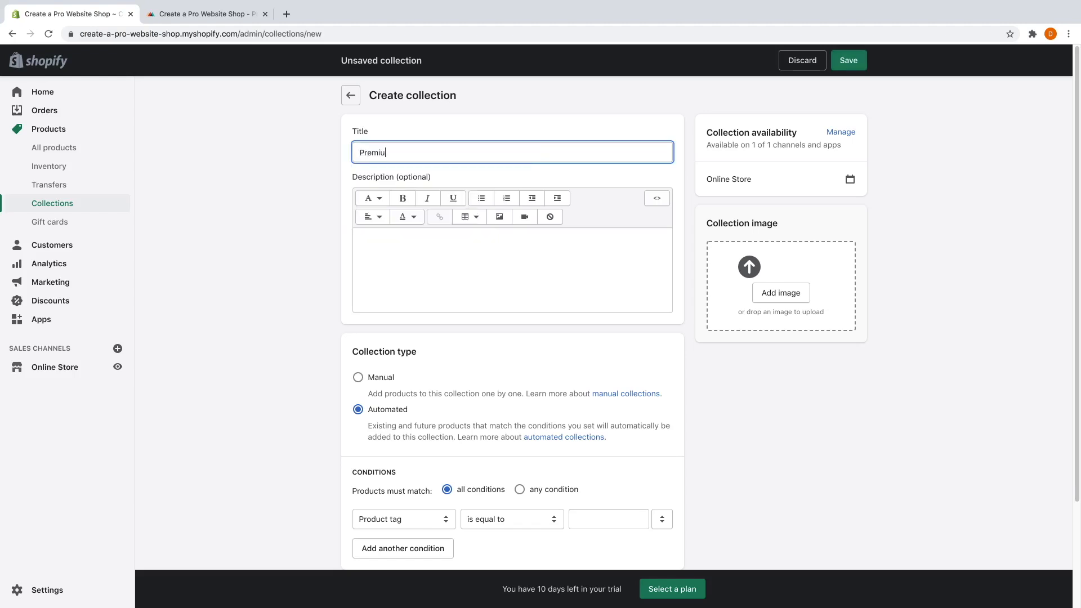
text(mn)
key(BackSpace)
text(S)
click(210, 21)
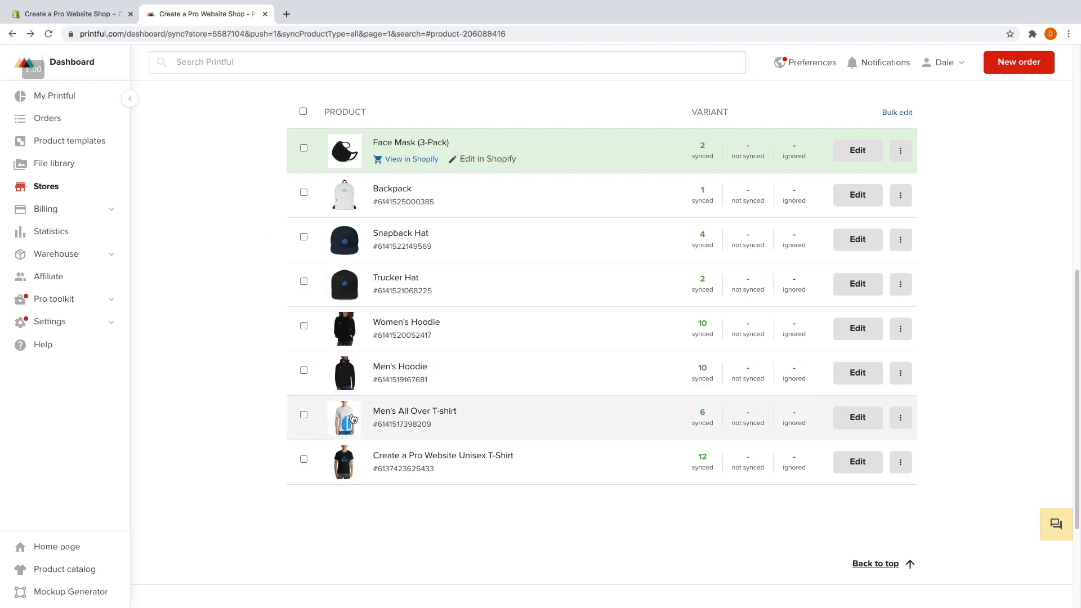
Download the Men's All Over T-shirt mockup JPG from Printful.
click(353, 419)
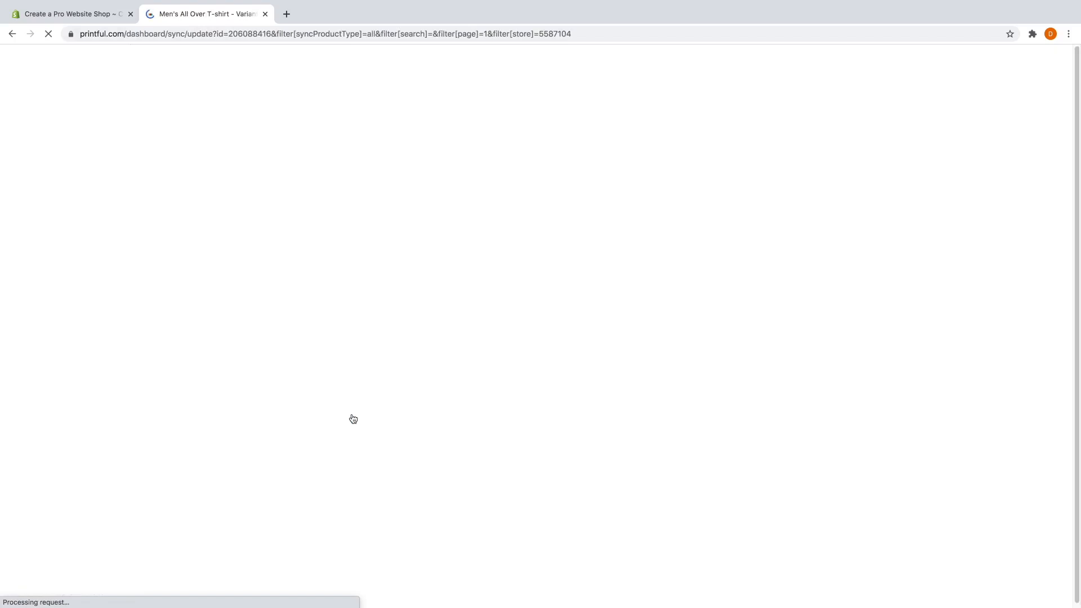
scroll(882, 398, down, 3)
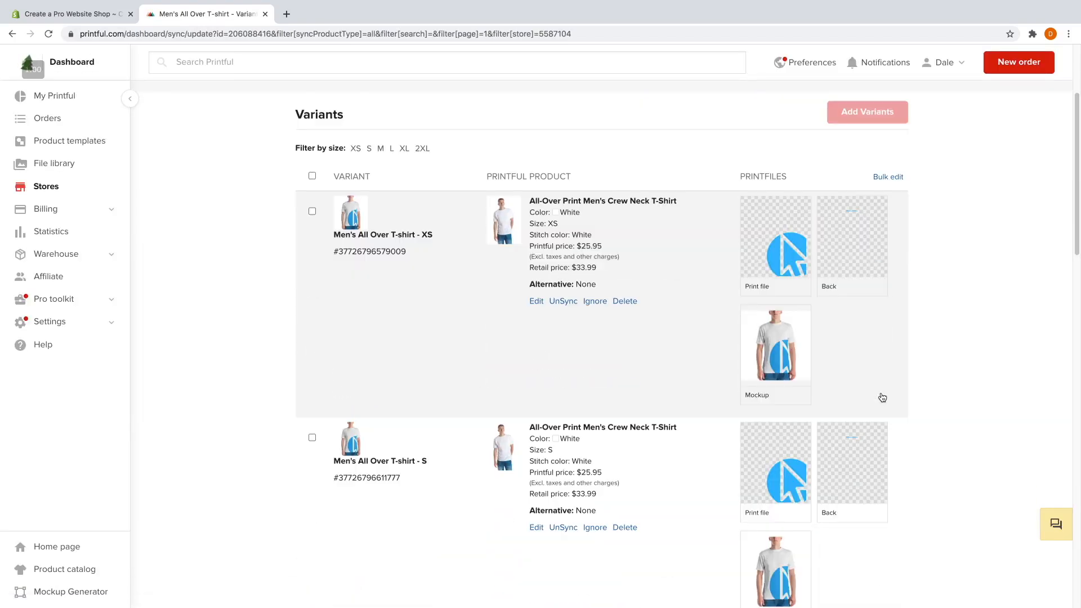
scroll(867, 394, down, 1)
mouse_move(783, 332)
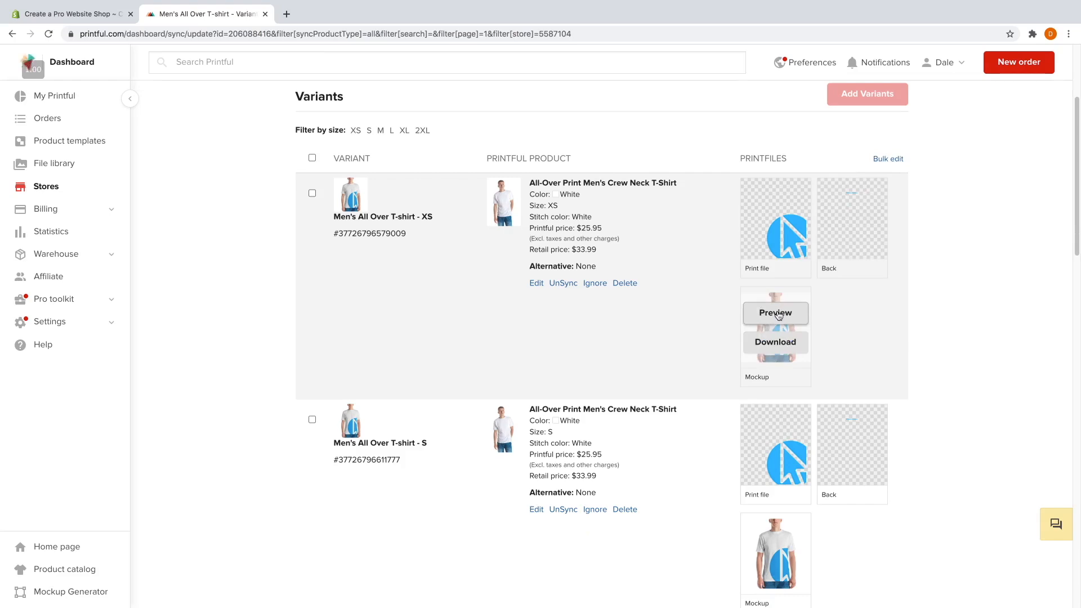
click(776, 313)
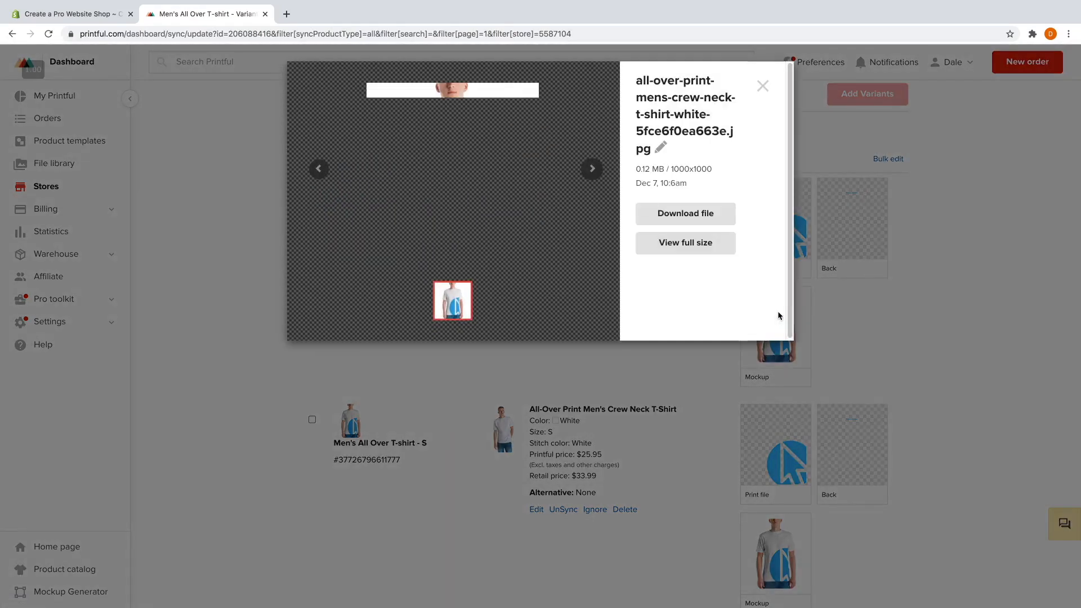
click(707, 217)
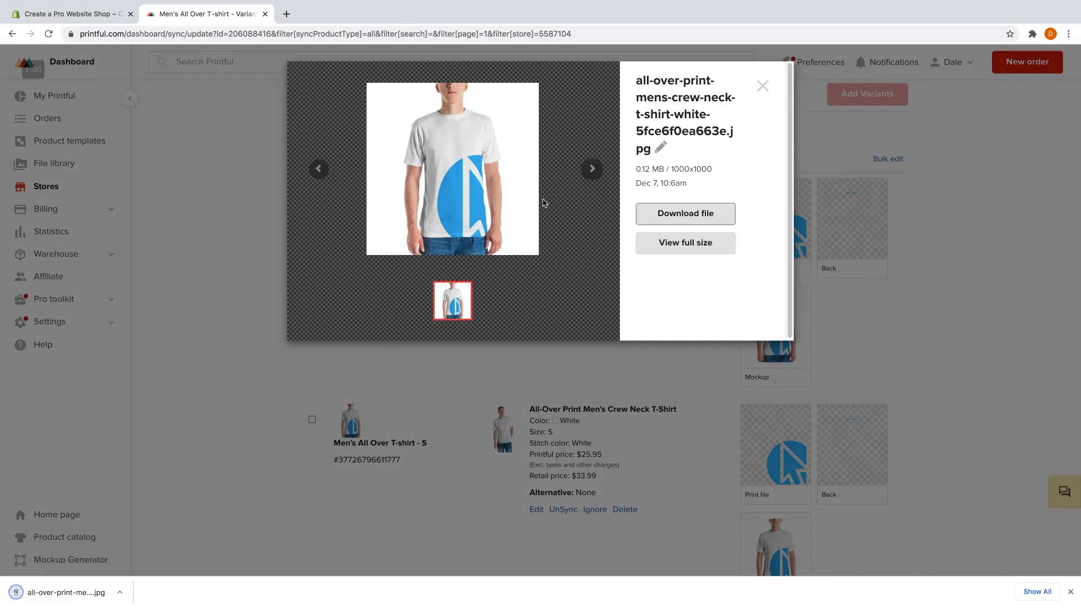
Close the preview and download bar, and return to the Shopify Premium Shirts collection.
click(763, 86)
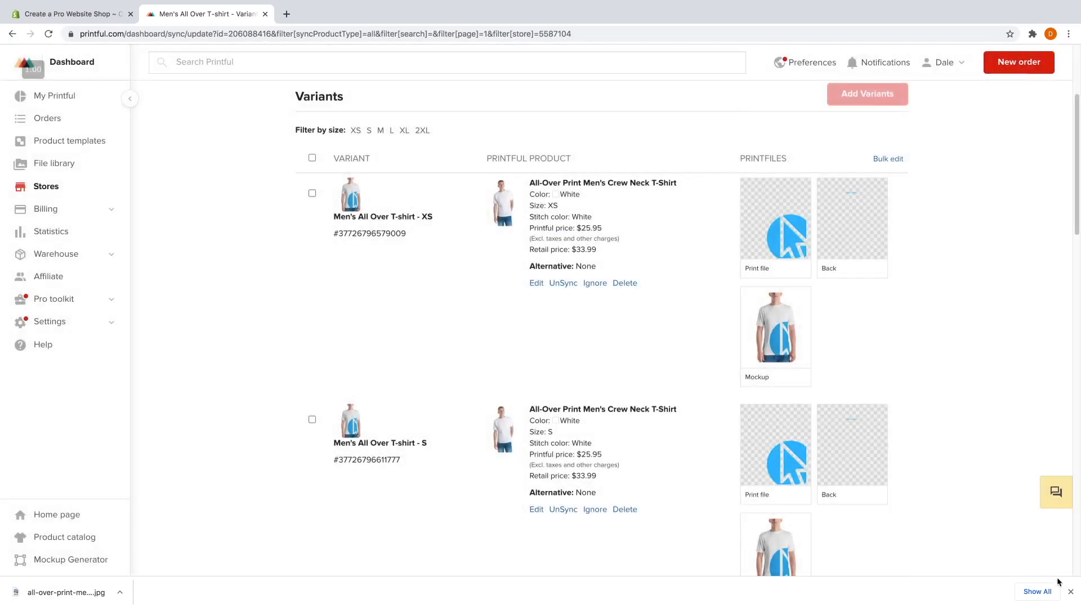
click(1070, 594)
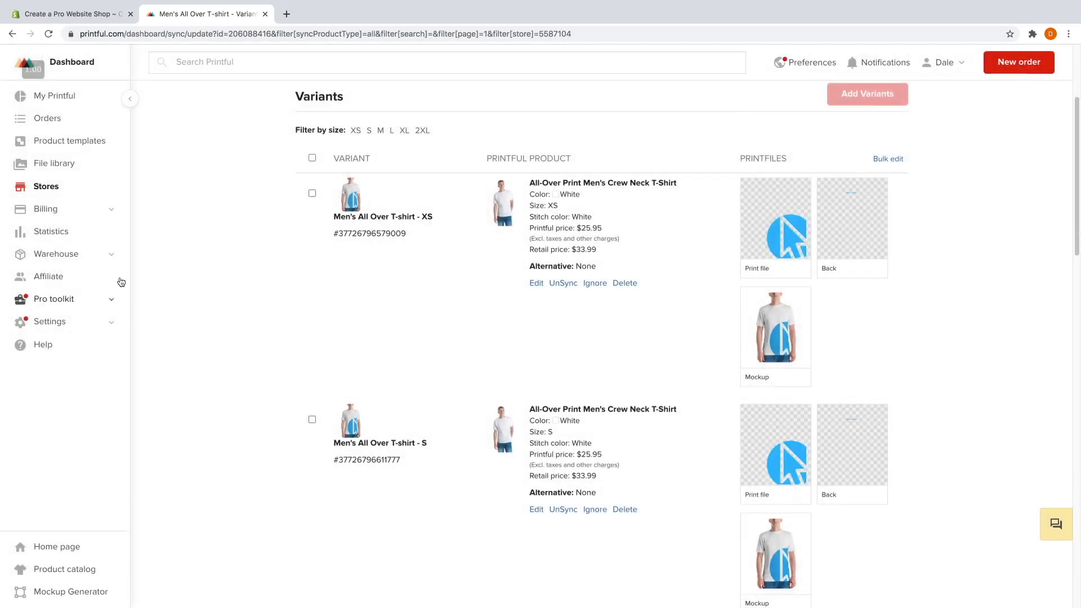
click(69, 20)
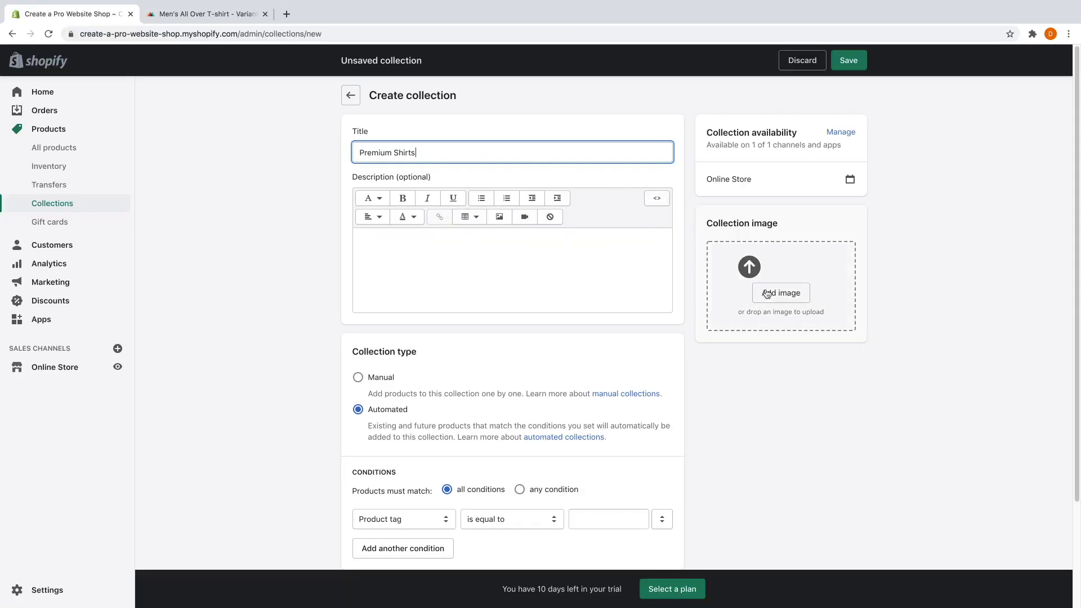
Upload the all-over-print shirt mockup as the Premium Shirts collection image.
click(767, 295)
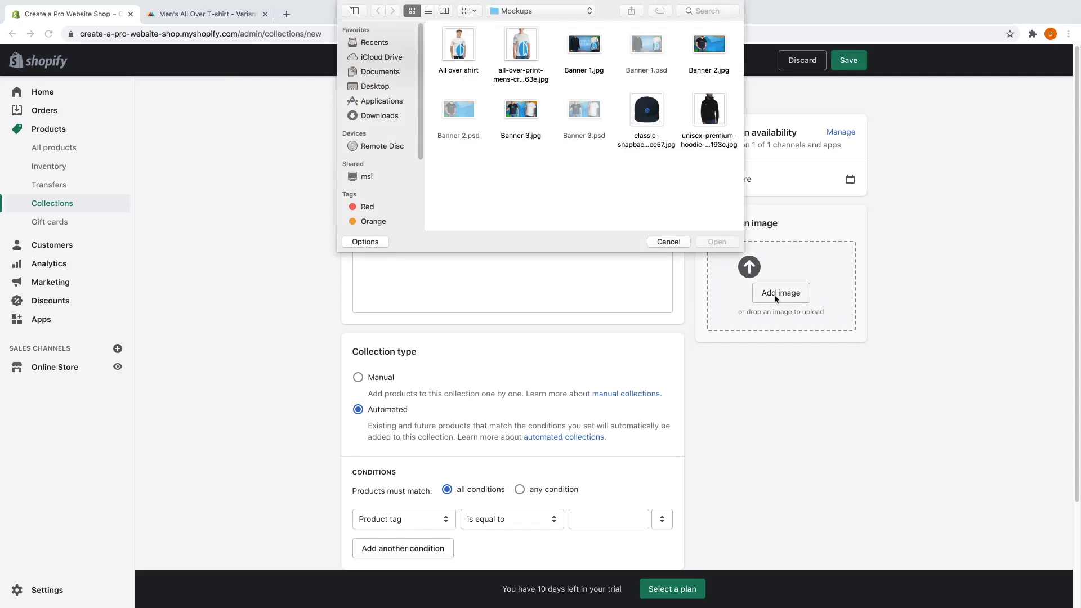
click(521, 44)
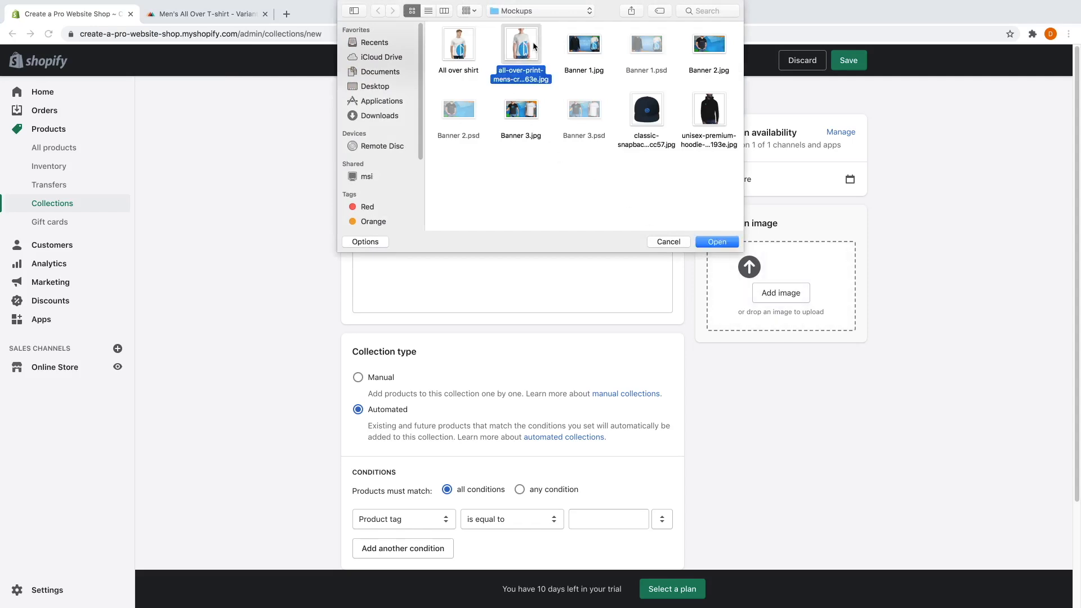
click(713, 246)
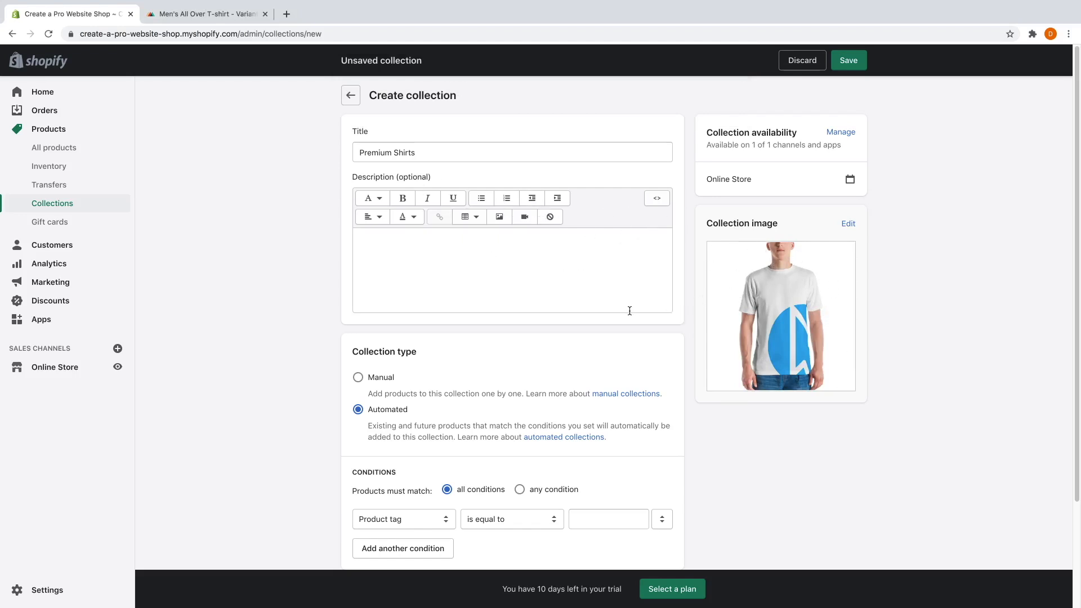
Try a Product tag equals tshirt condition, then make the collection Manual.
scroll(555, 298, down, 3)
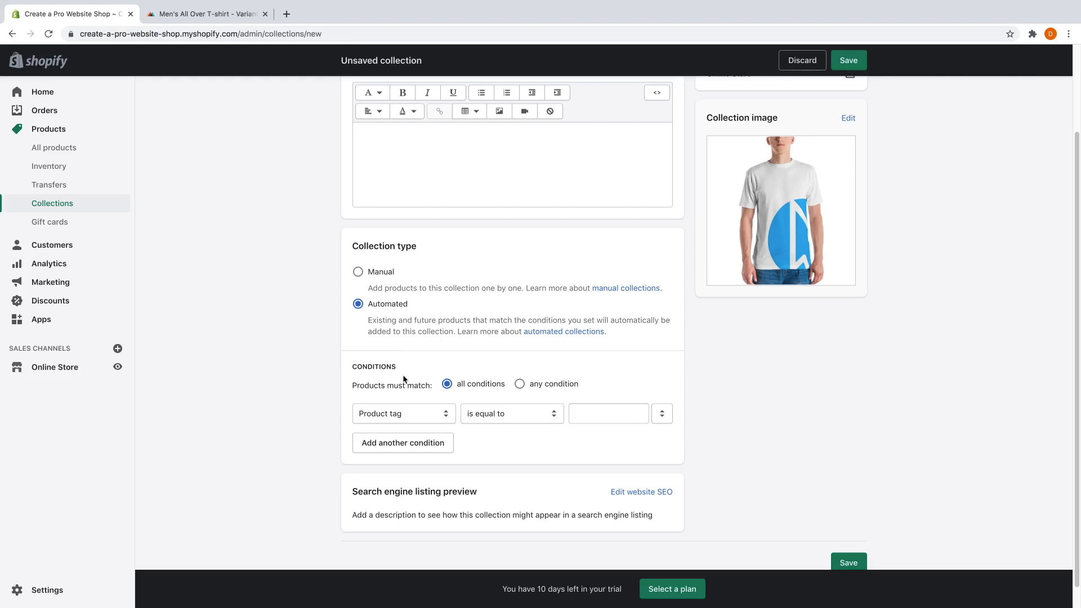
click(428, 415)
click(428, 415)
click(593, 408)
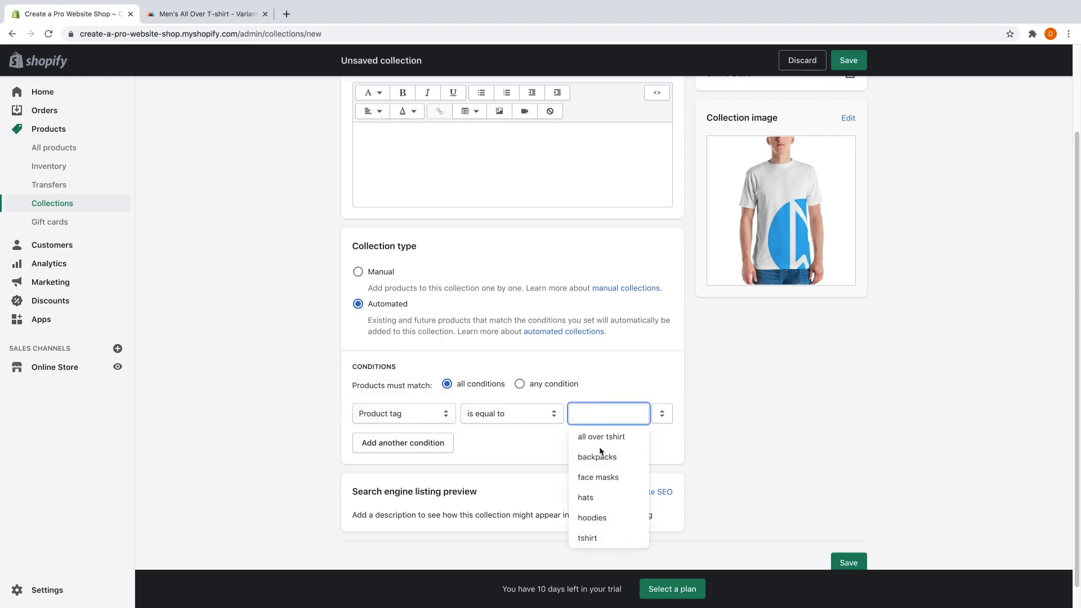
click(586, 538)
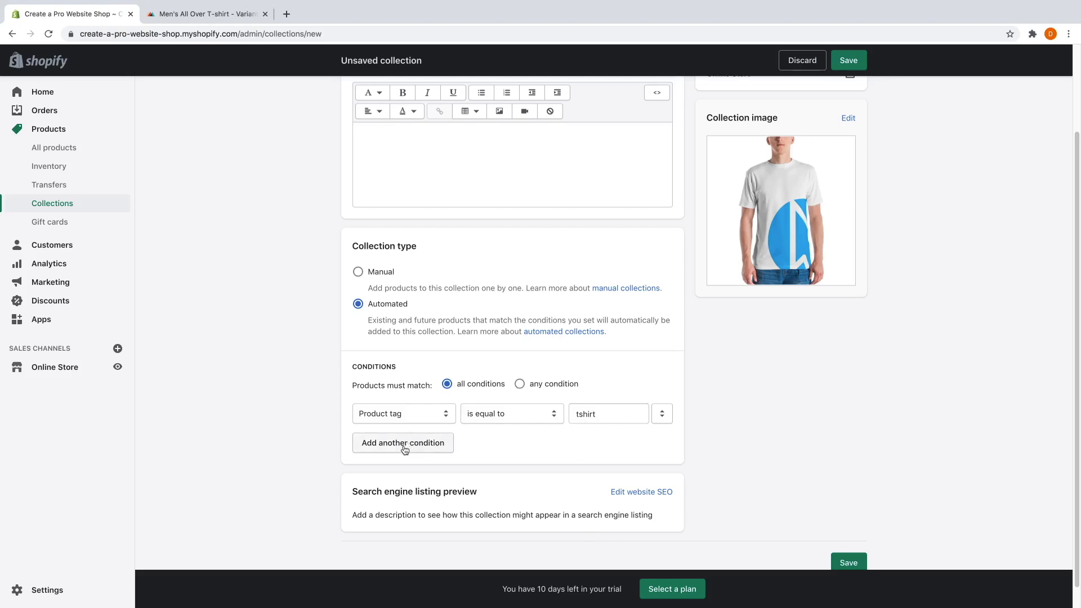
click(358, 272)
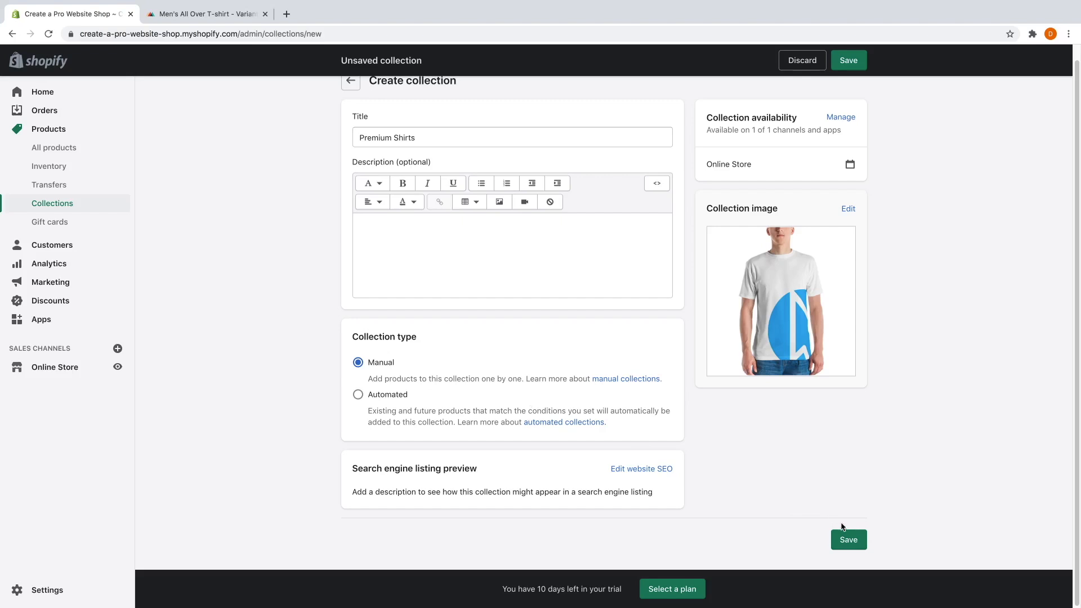
Save Premium Shirts, add the Unisex T-Shirt and Men's All Over T-shirt, then start another collection.
click(847, 540)
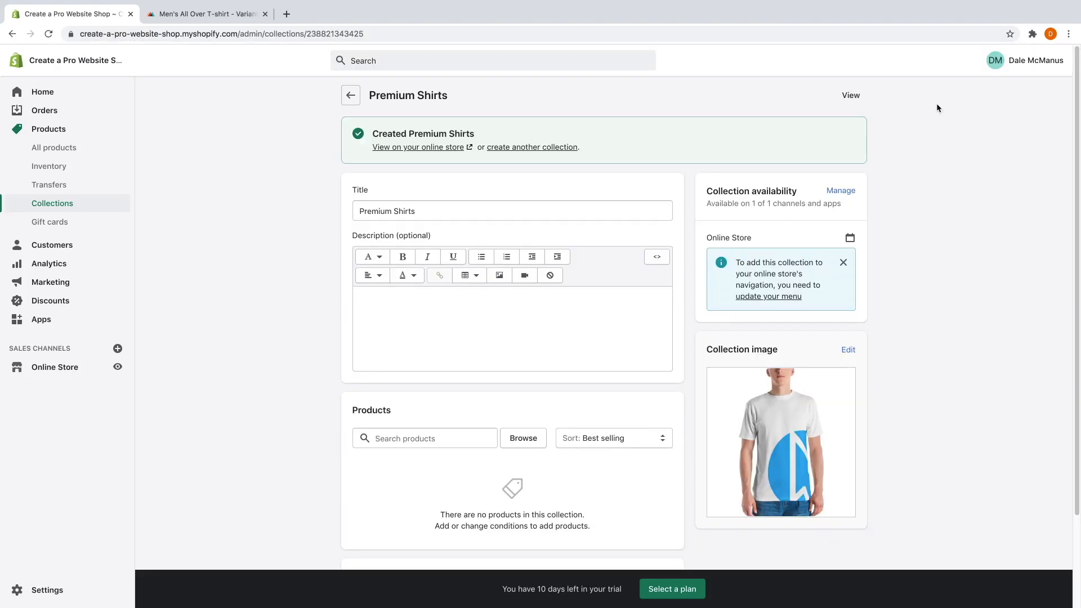
scroll(710, 288, down, 3)
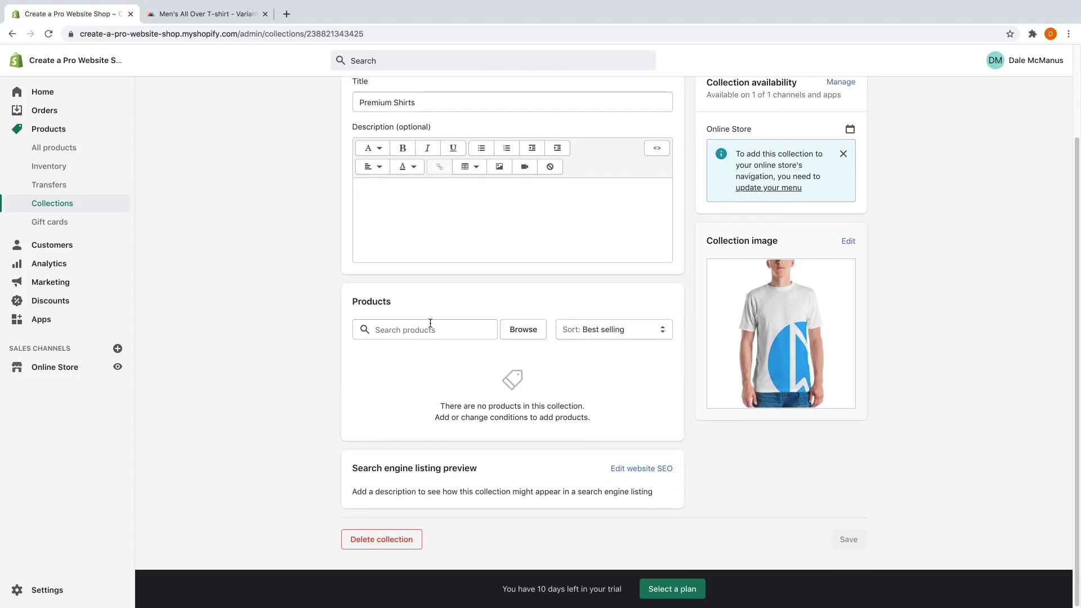
click(431, 332)
text(shirt)
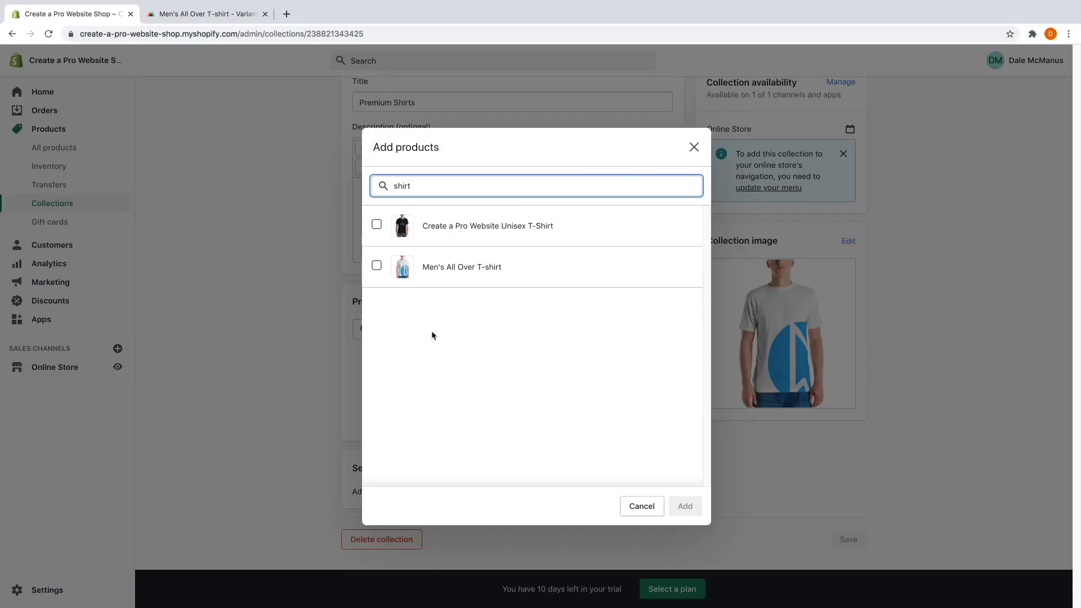
click(376, 224)
click(378, 269)
click(680, 507)
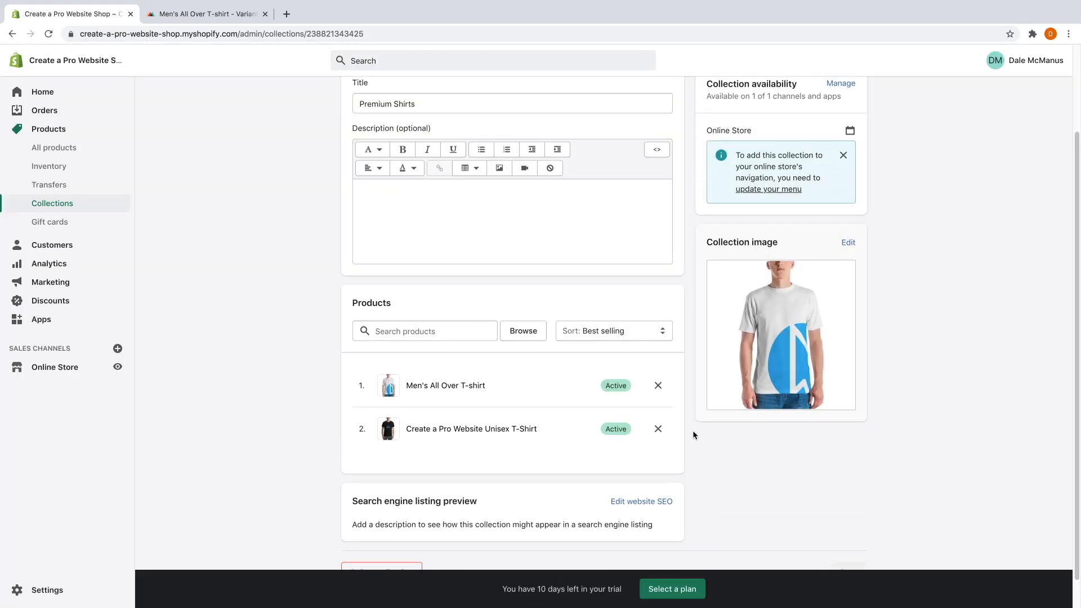
scroll(693, 430, up, 2)
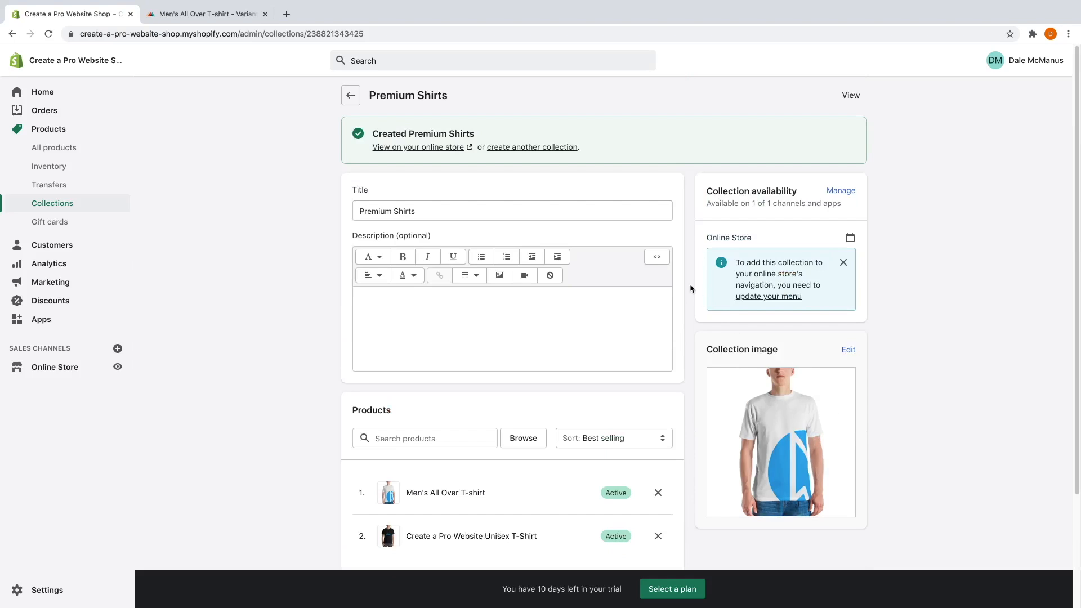
click(561, 147)
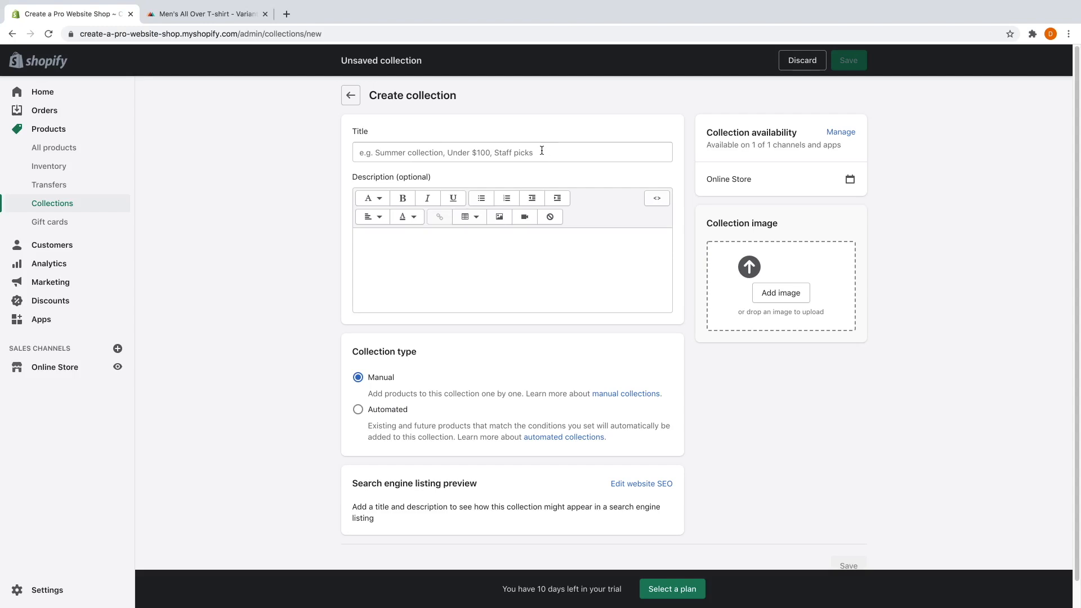
Title the new collection 'Hats', give it the snapback hat mockup image, and save it.
click(542, 150)
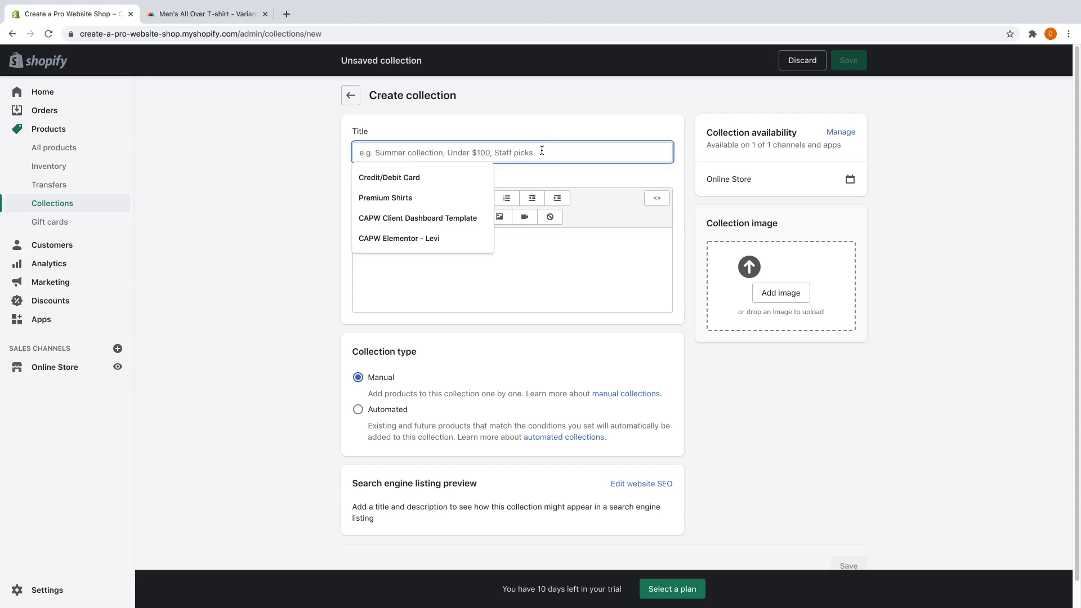
text(Hats)
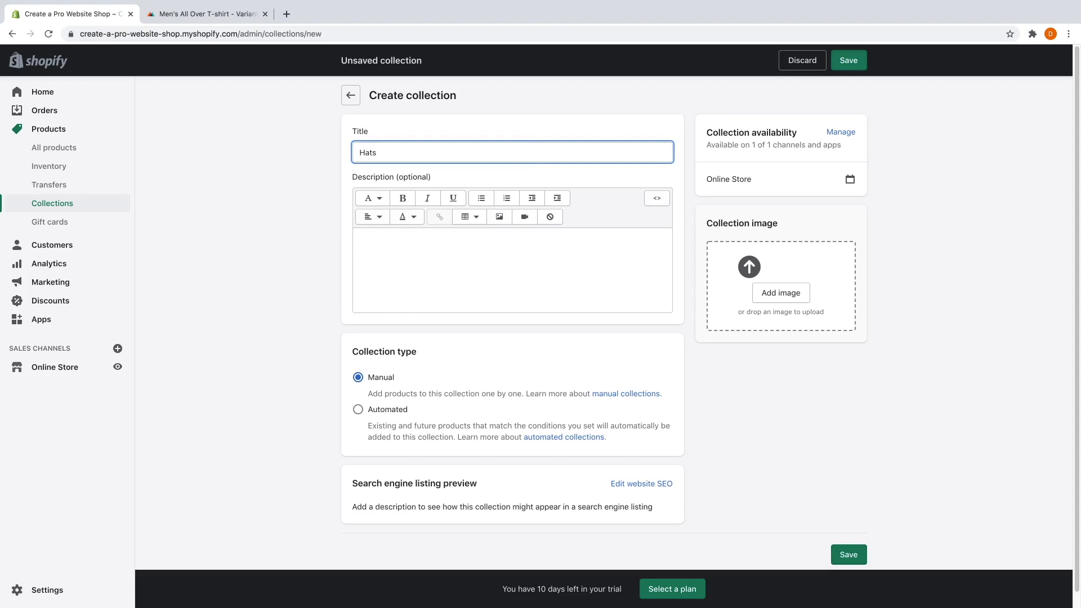
click(782, 295)
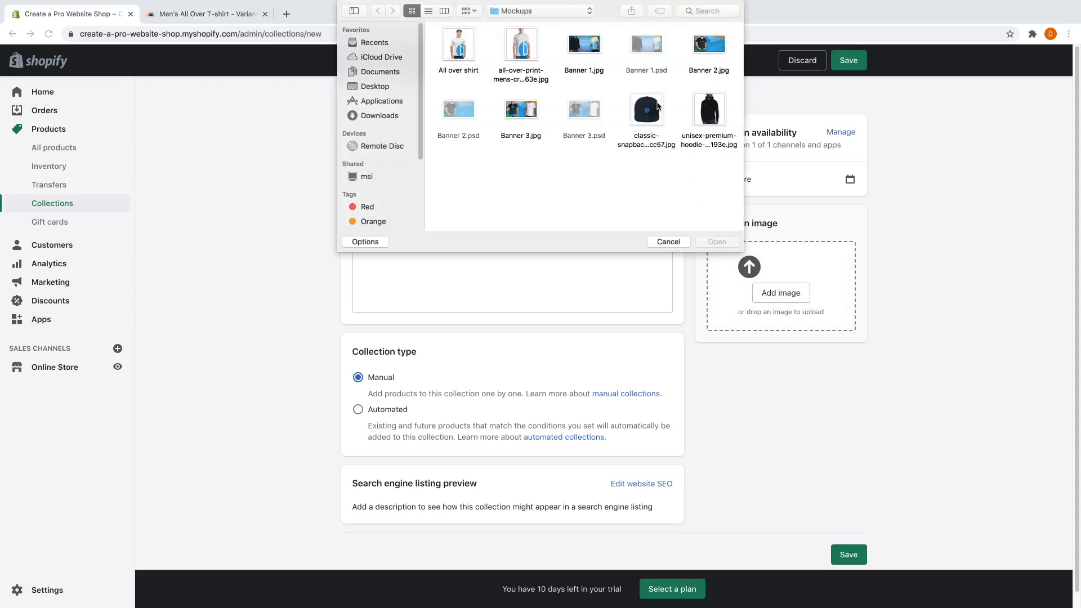
click(655, 110)
click(717, 242)
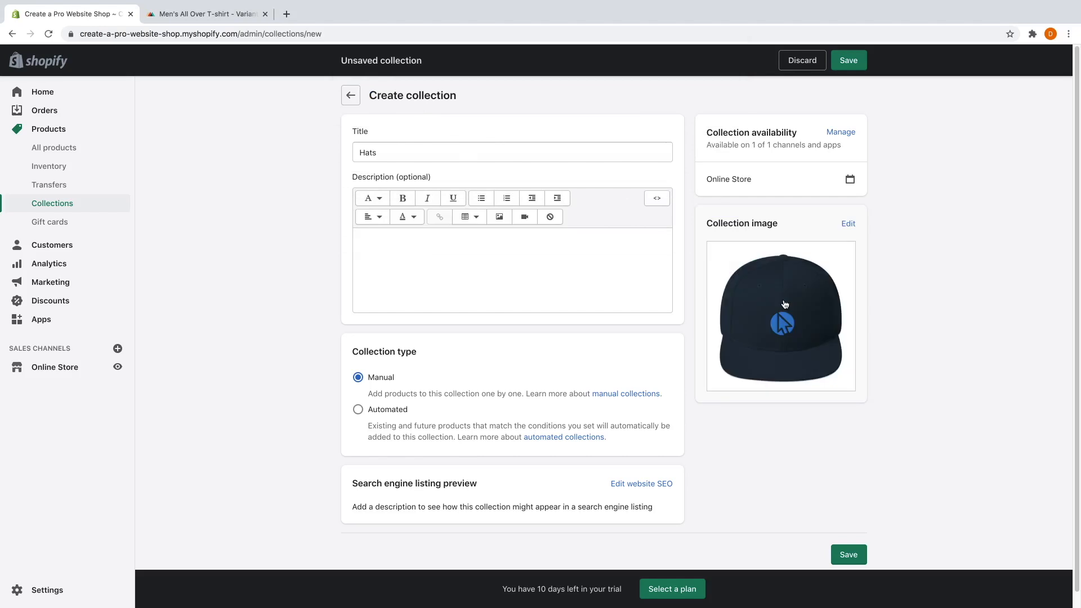
scroll(437, 357, down, 1)
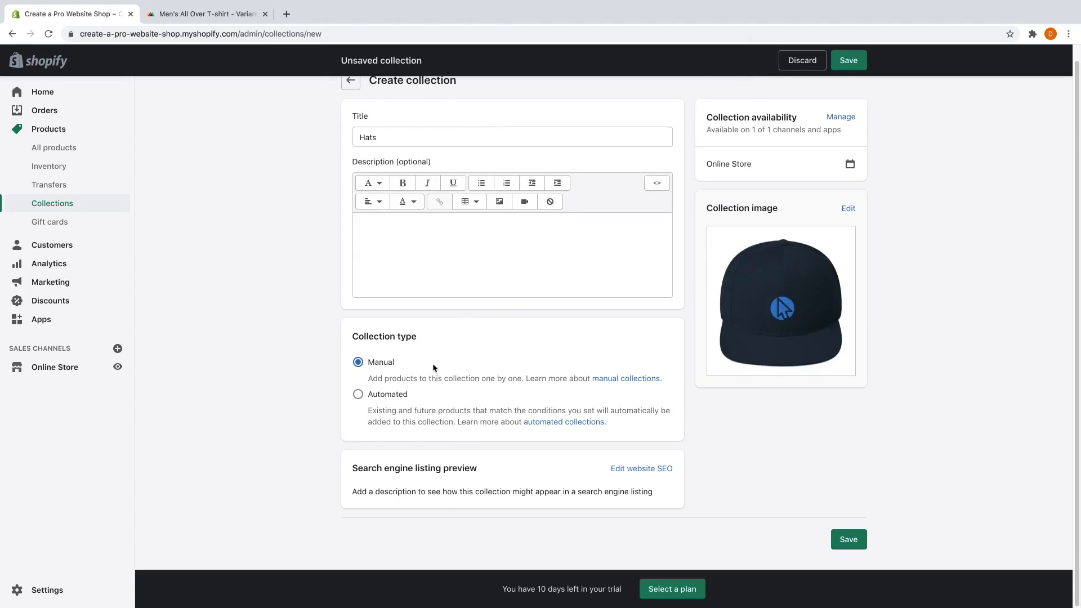
click(853, 545)
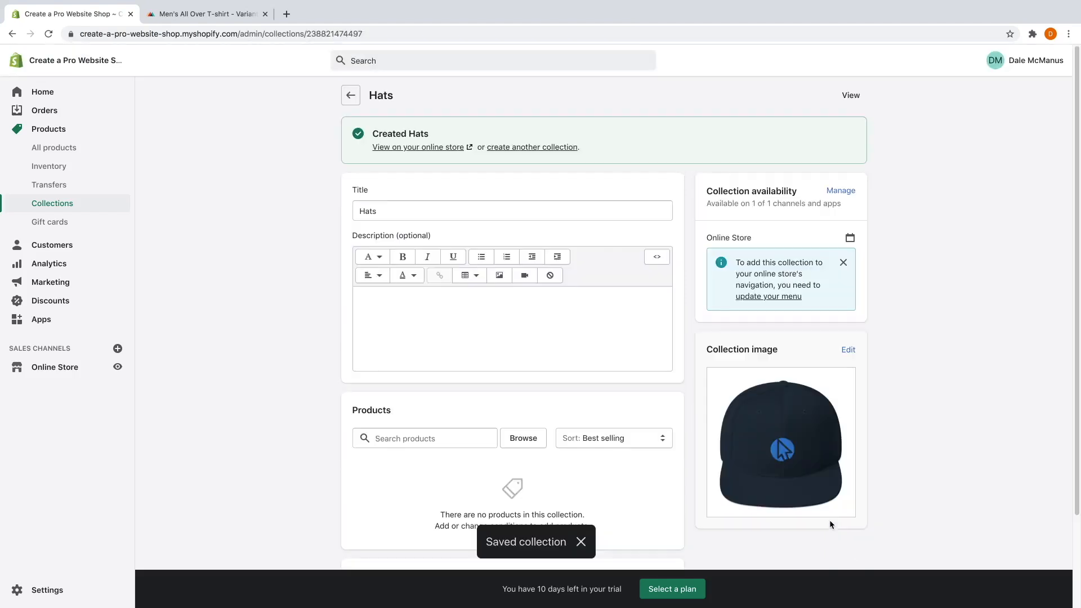
Search 'hats' and add the Snapback Hat and Trucker Hat to the collection.
scroll(677, 468, down, 2)
scroll(547, 465, down, 1)
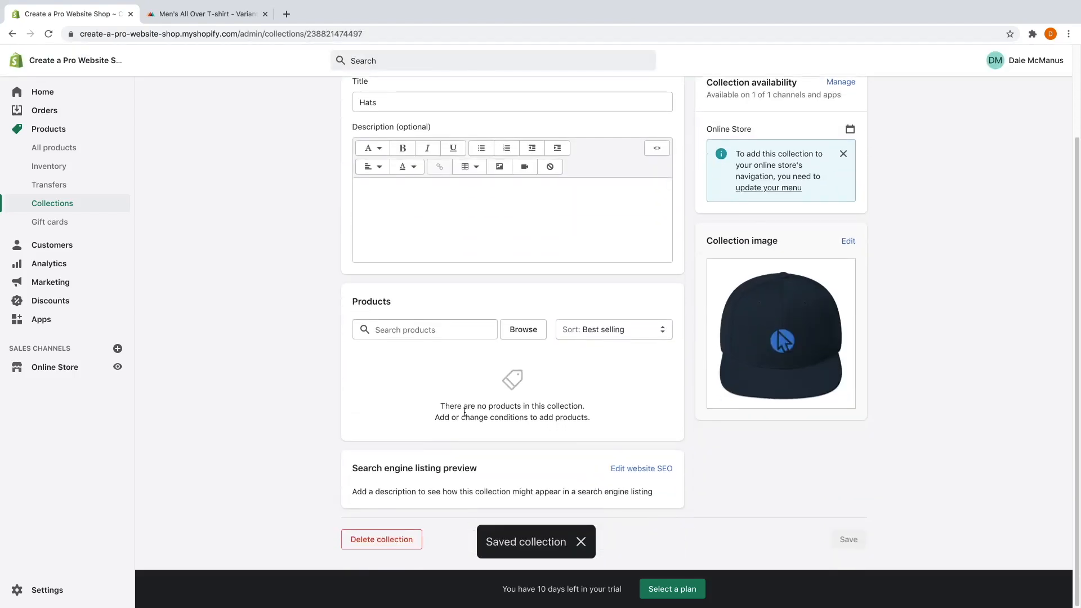
click(425, 328)
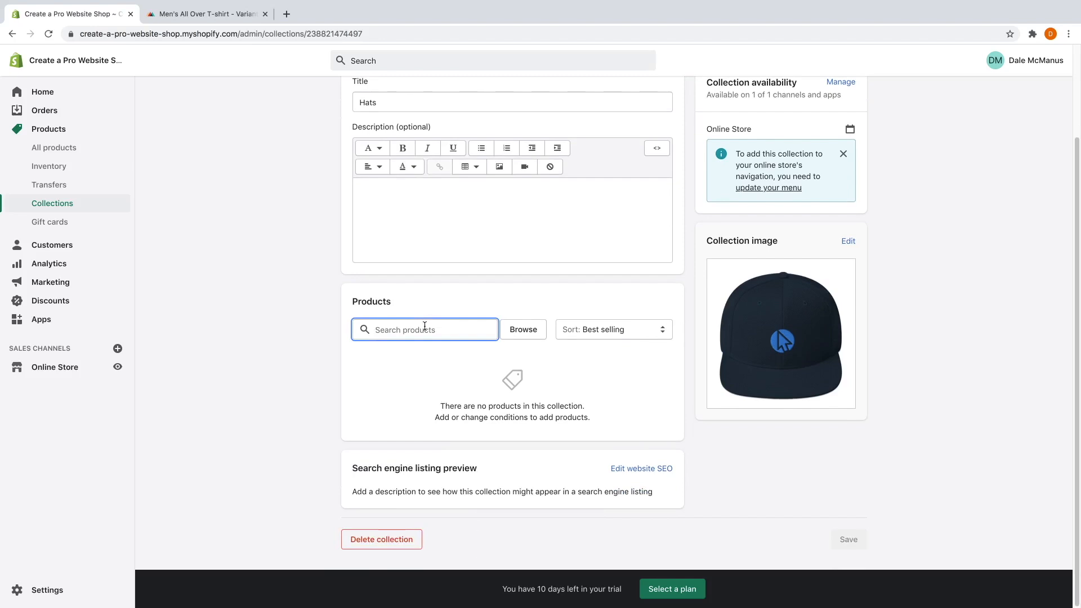
text(hats)
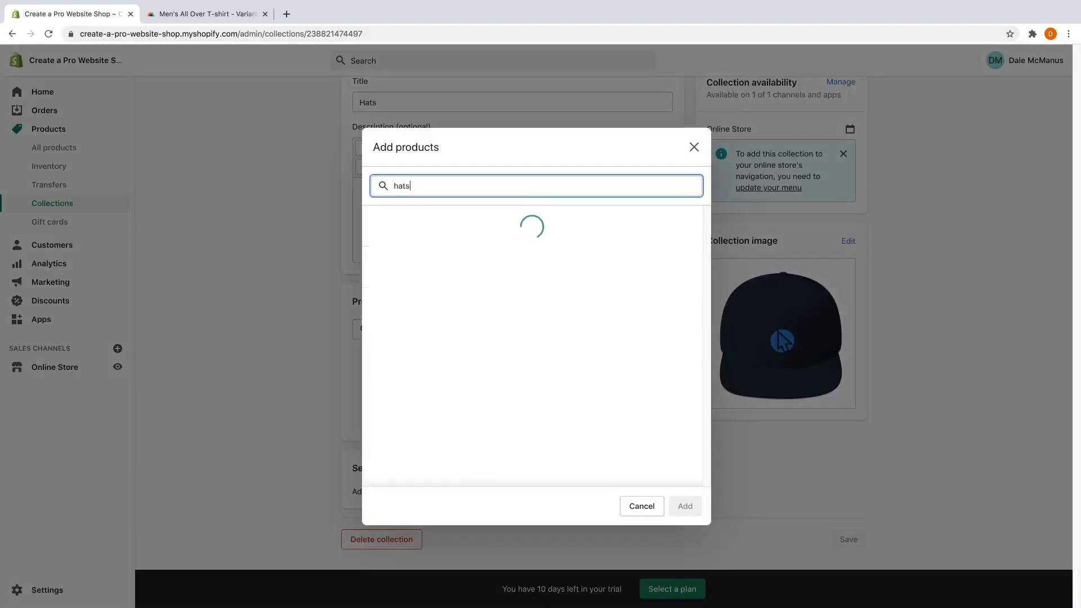
click(377, 225)
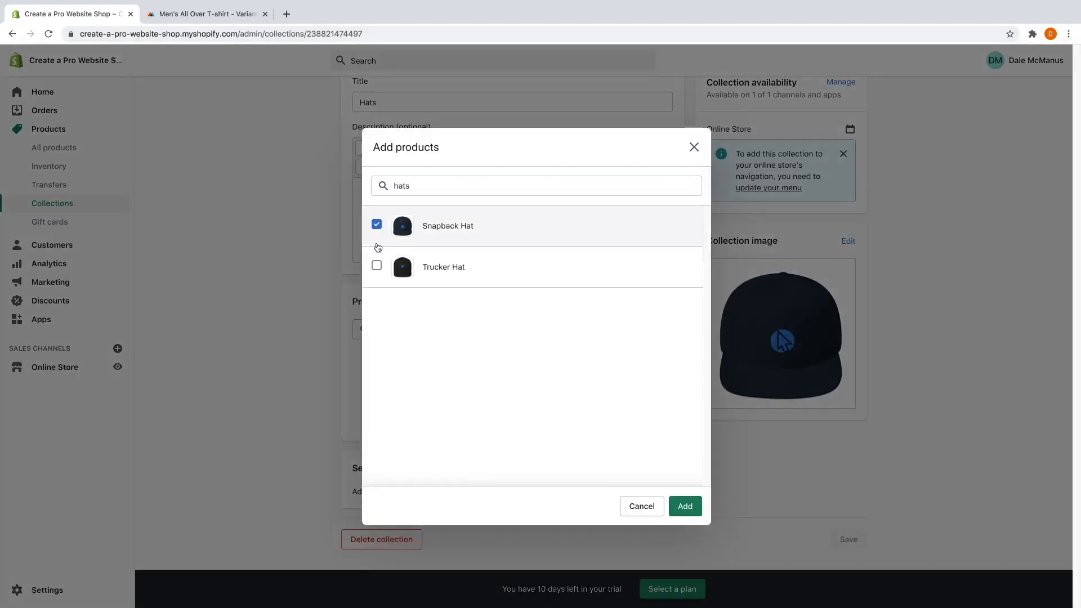
click(377, 266)
click(684, 508)
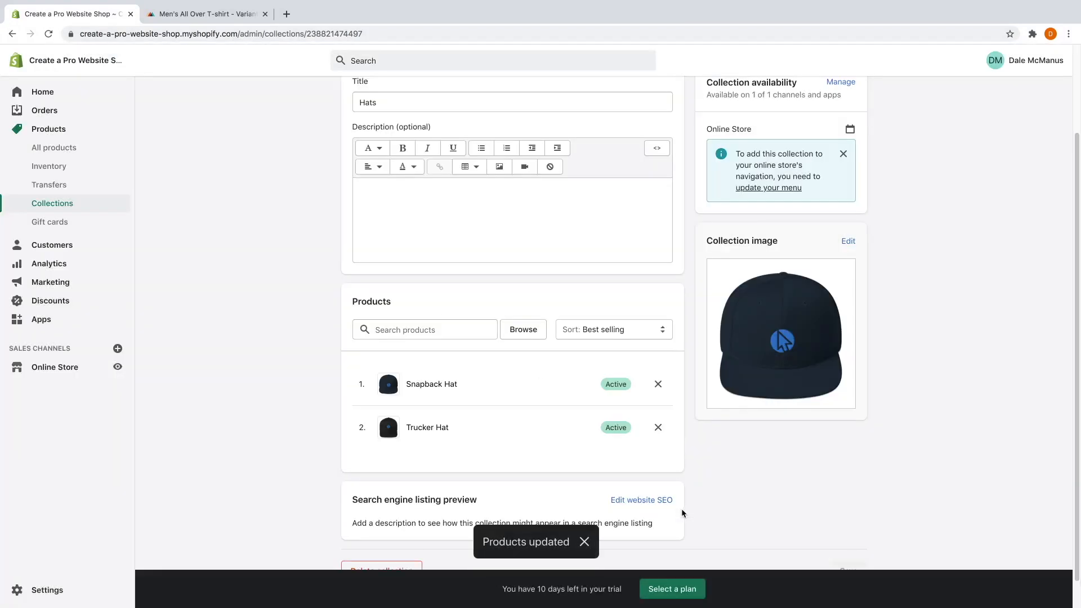
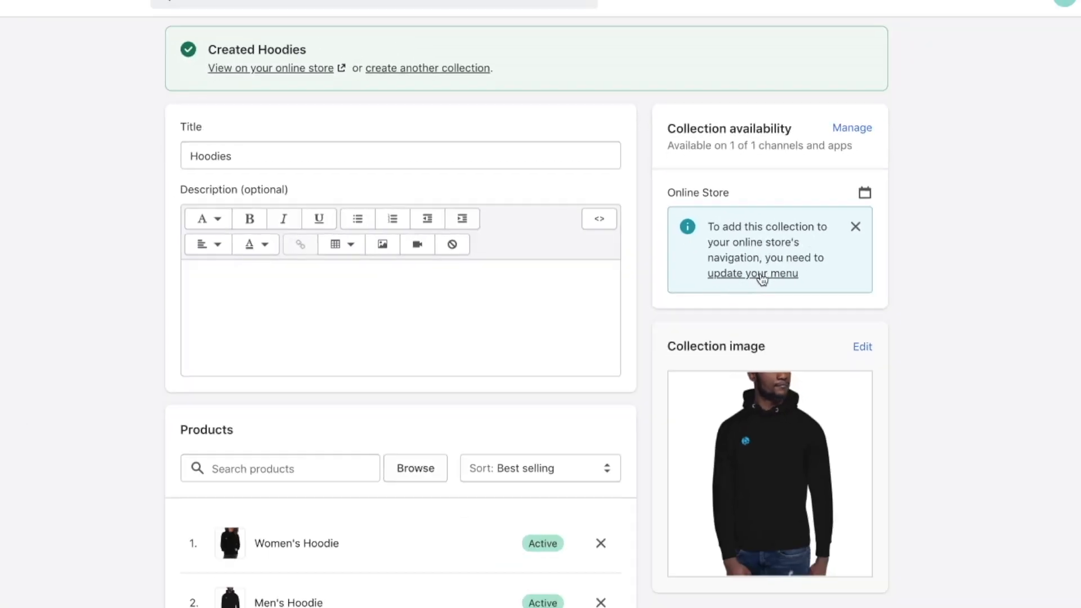
Go to the Navigation page from the Online Store 'update your menu' link.
click(762, 276)
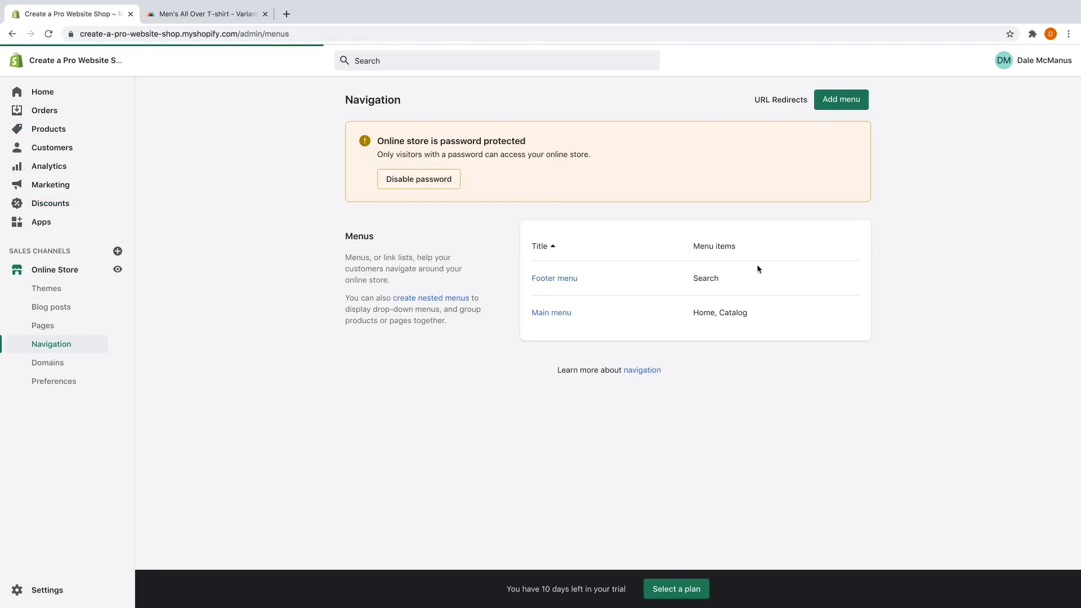
Add a 'Shirts' item to the Main menu, linked to the Premium Shirts collection.
click(552, 313)
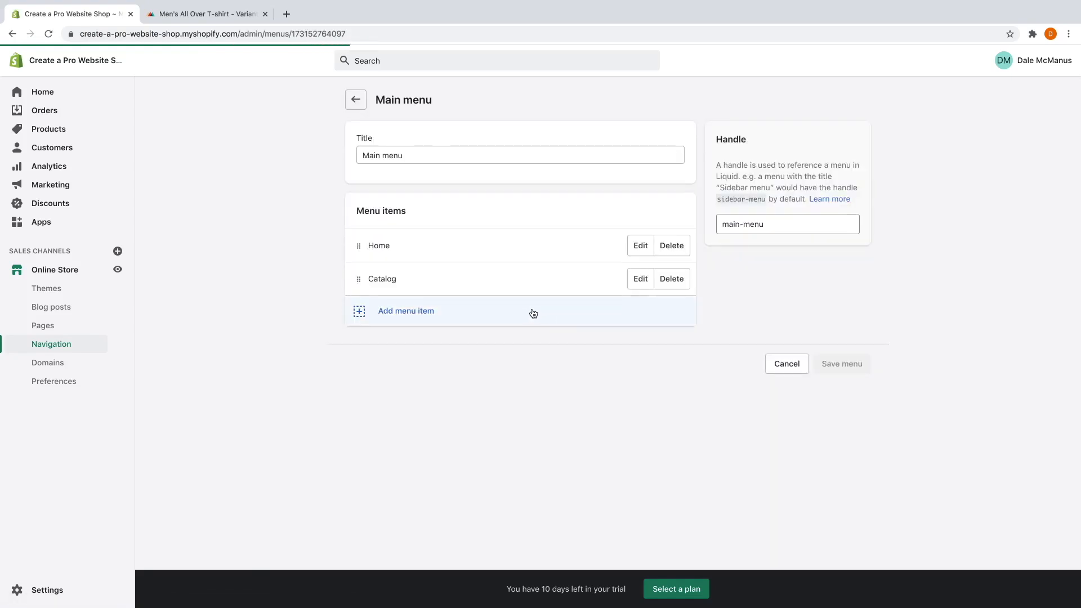
click(534, 314)
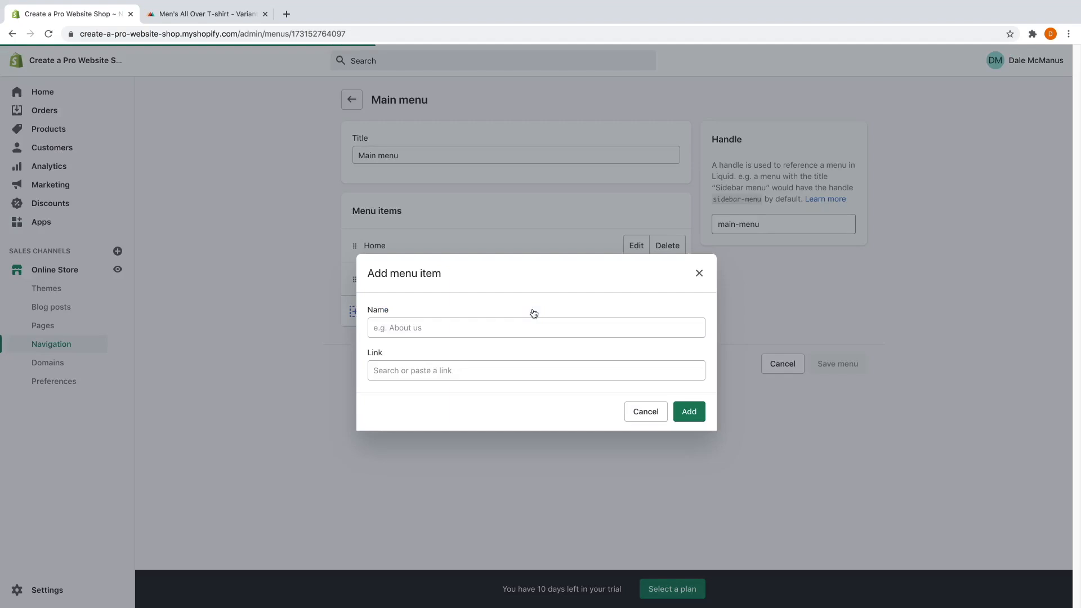
click(510, 327)
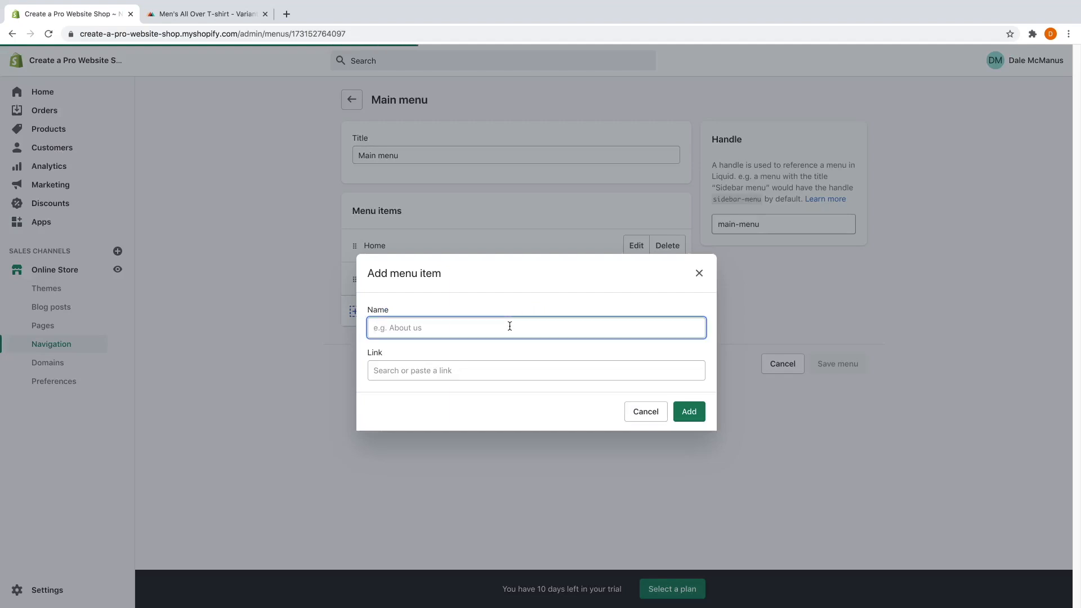
text(Shirts)
click(498, 376)
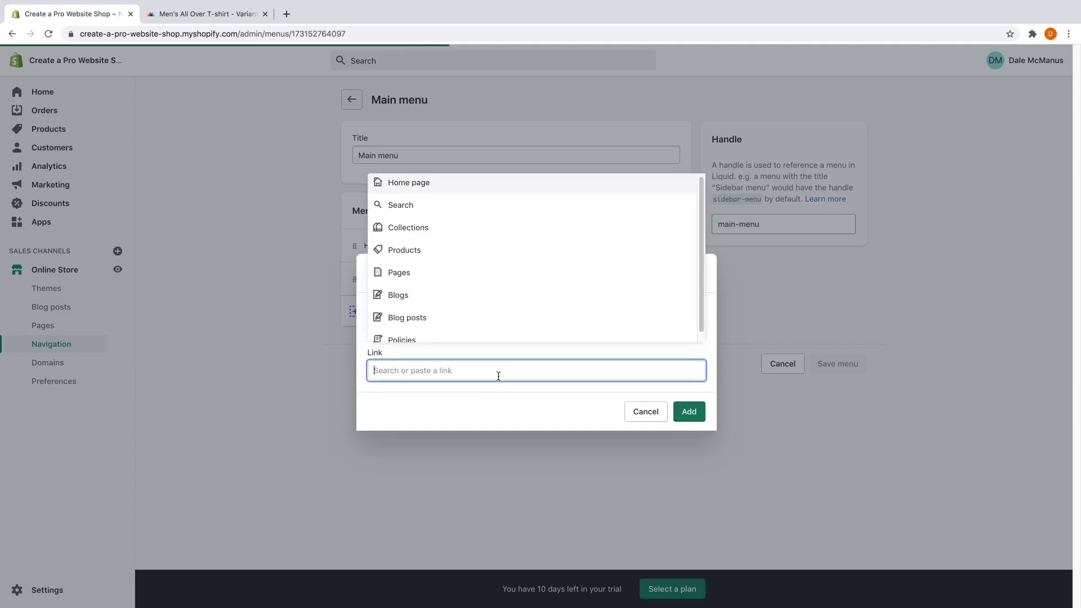
click(471, 238)
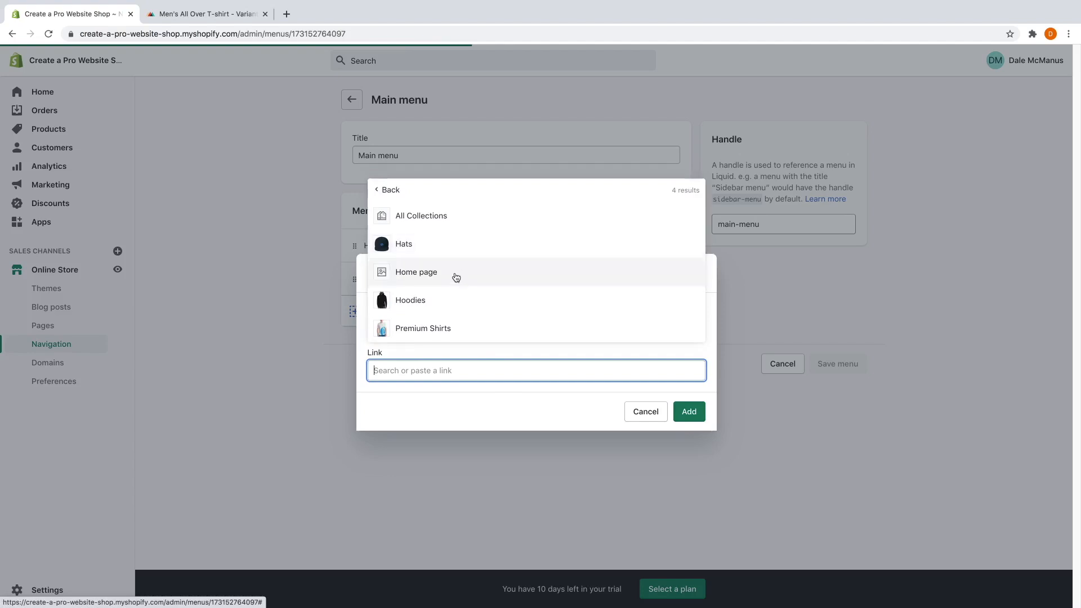
click(443, 334)
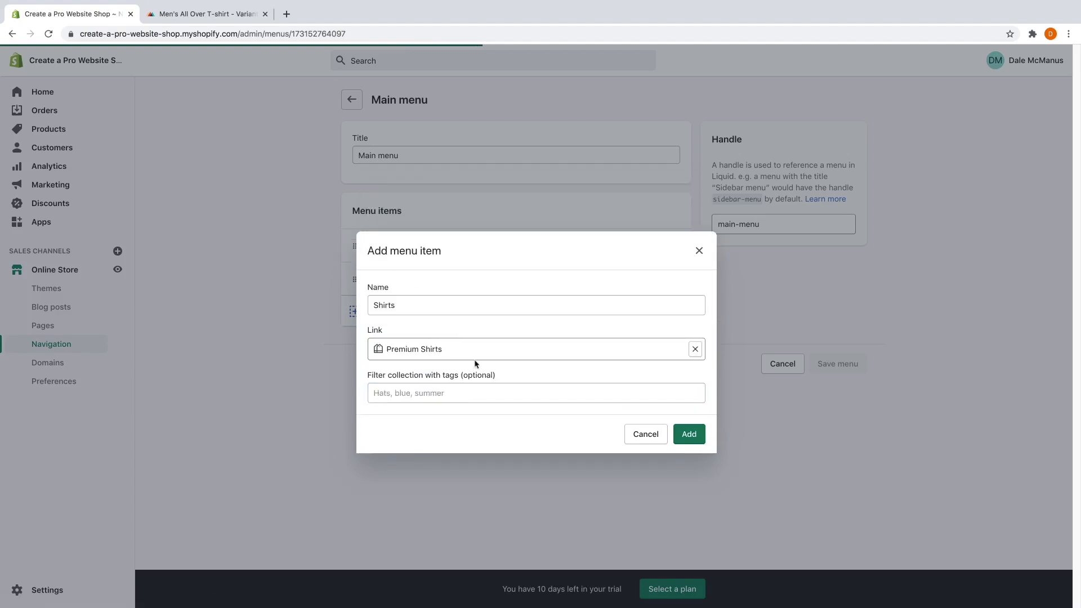
click(687, 434)
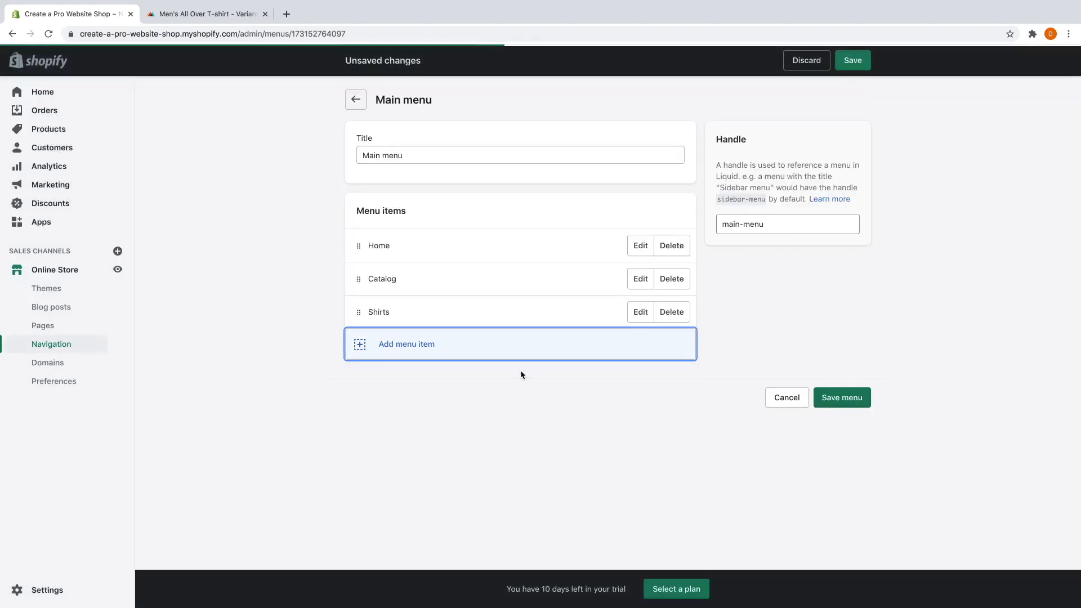
Add a 'Hats' item linked to the Hats collection.
click(464, 344)
click(442, 328)
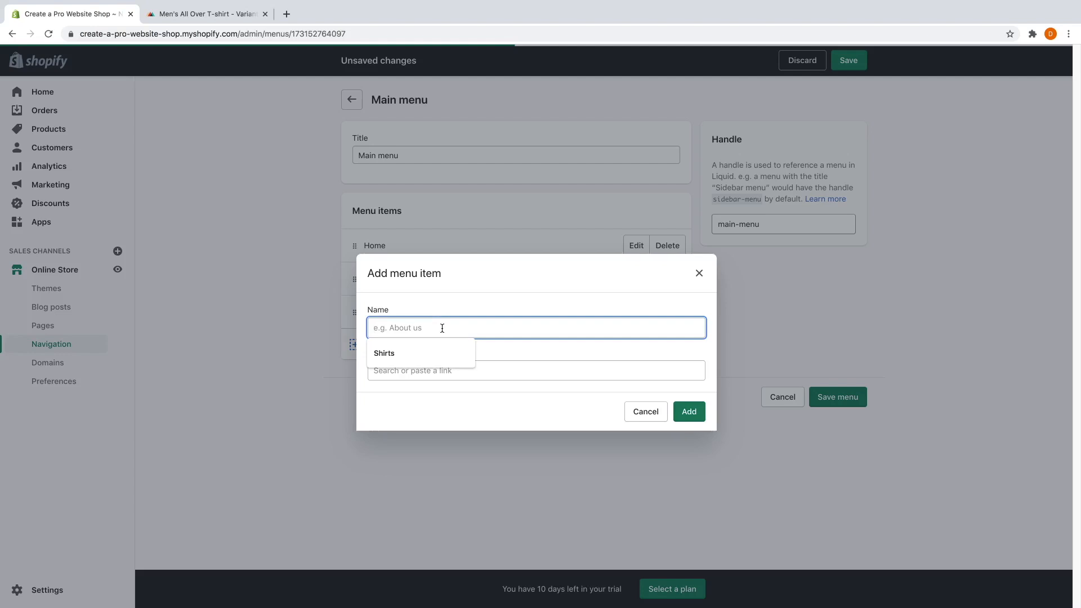
text(Hats)
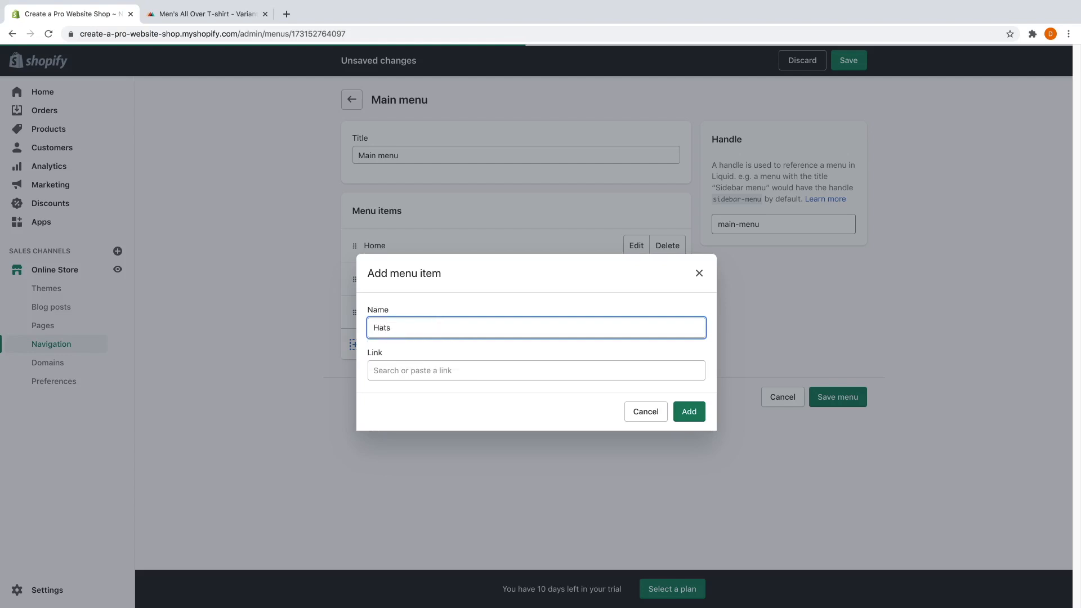
click(461, 373)
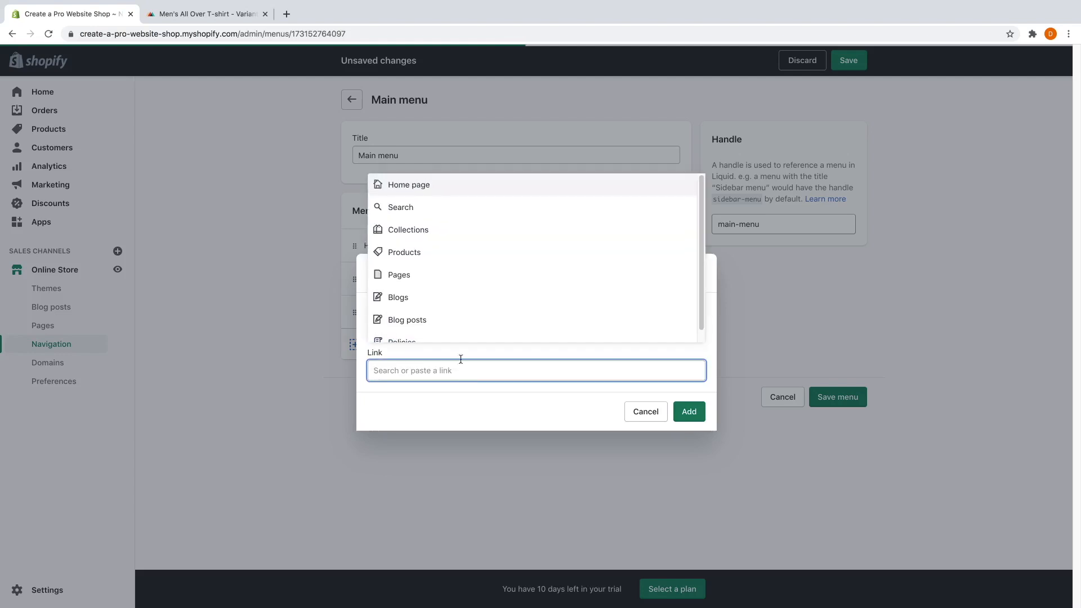
click(452, 229)
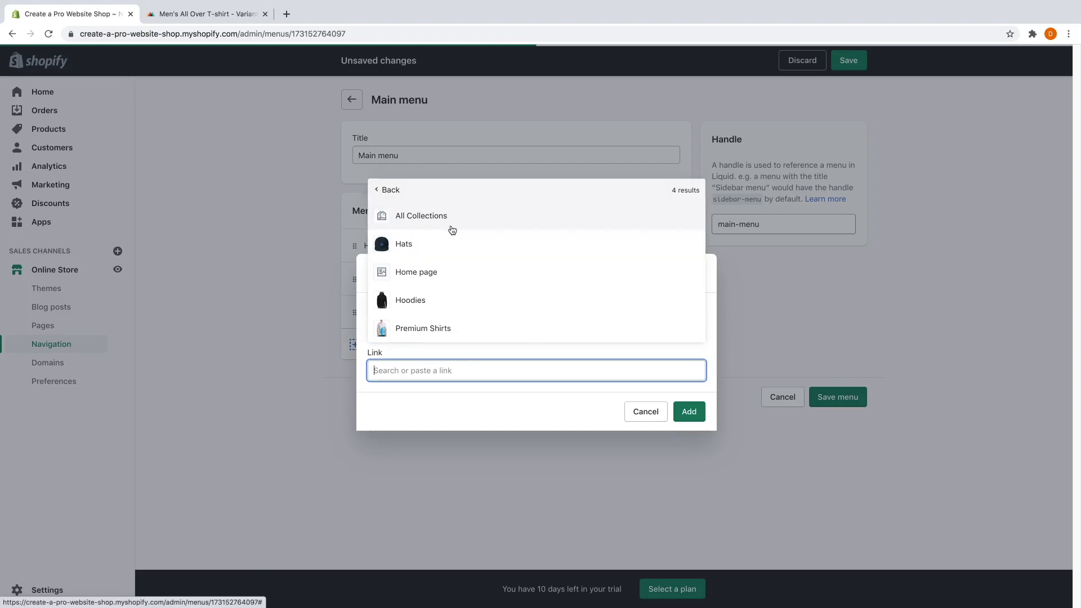
click(445, 249)
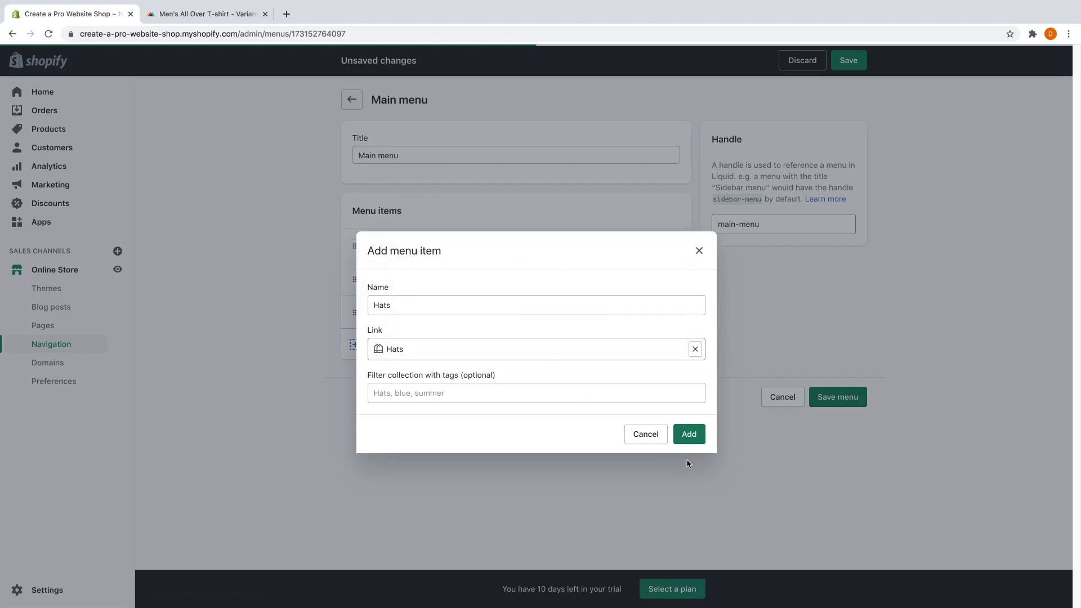
click(689, 436)
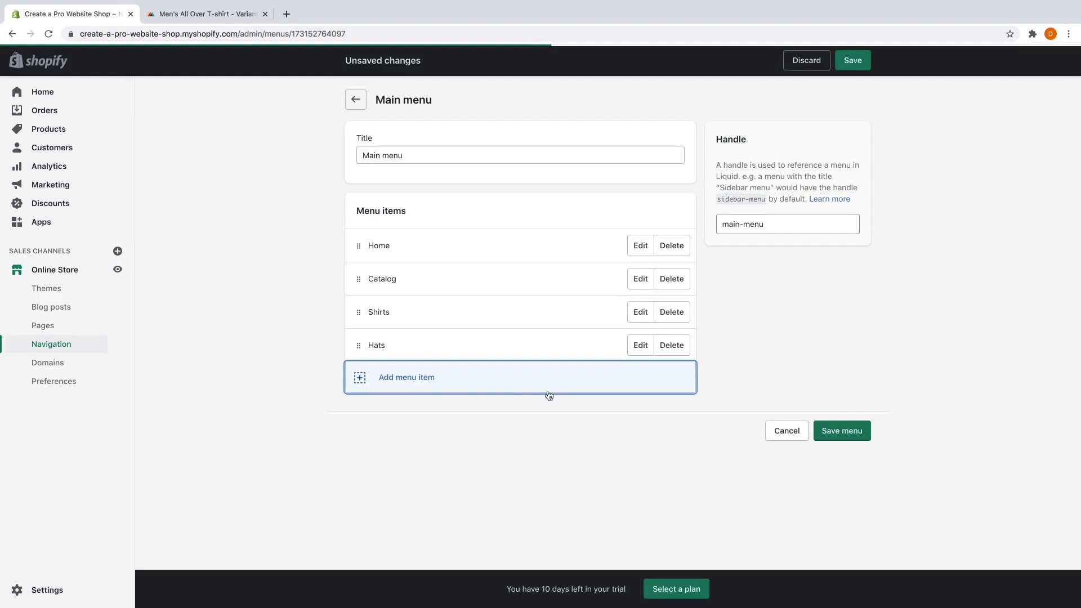
Add a 'Hoodies' item linked to the Hoodies collection and save the Main menu.
click(520, 385)
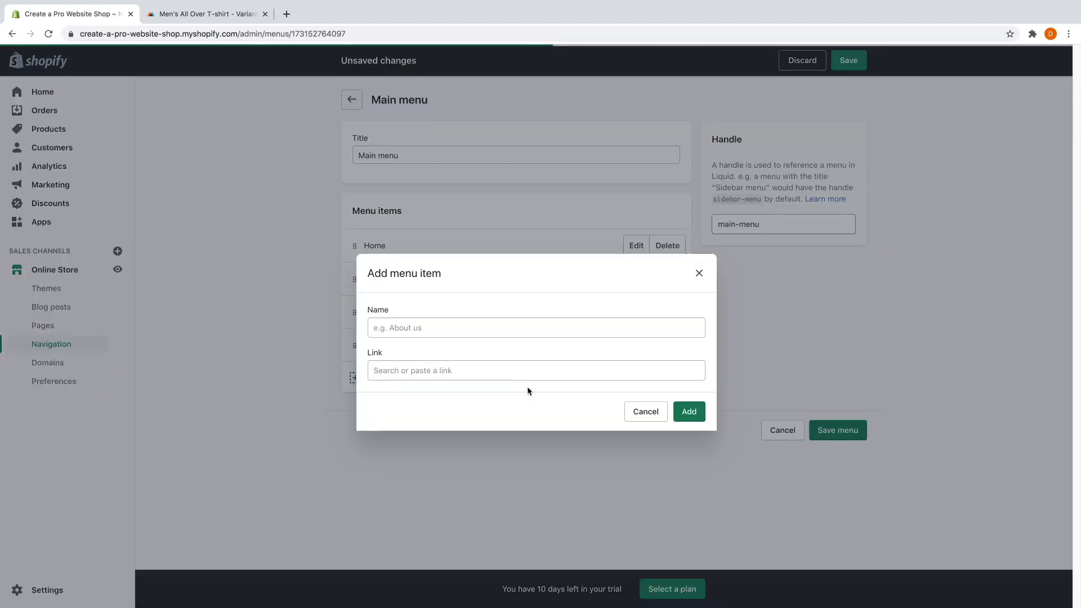
click(479, 331)
text(Hoodies)
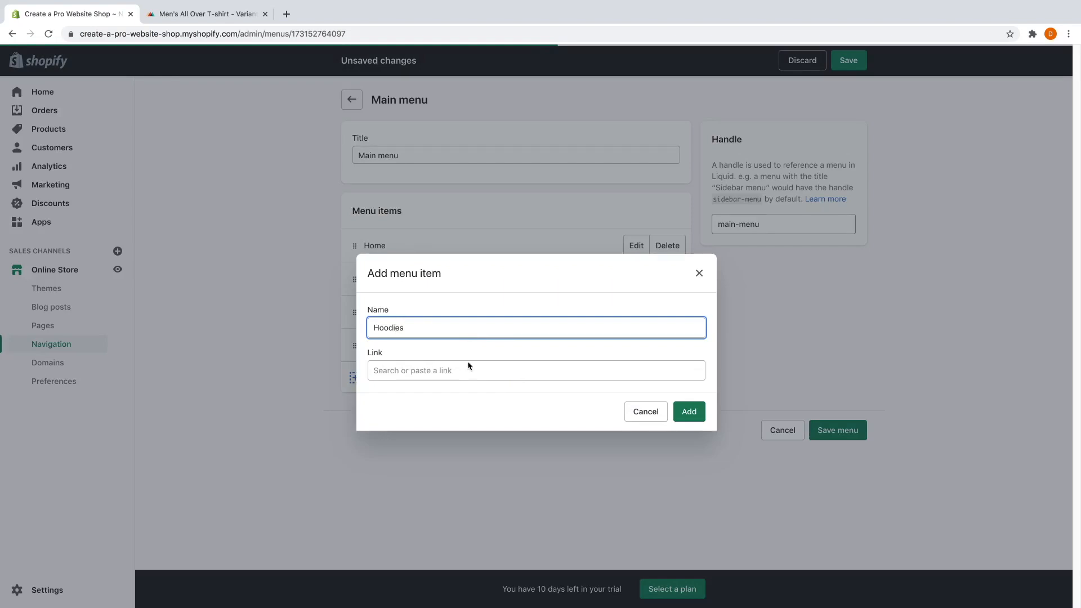
click(468, 367)
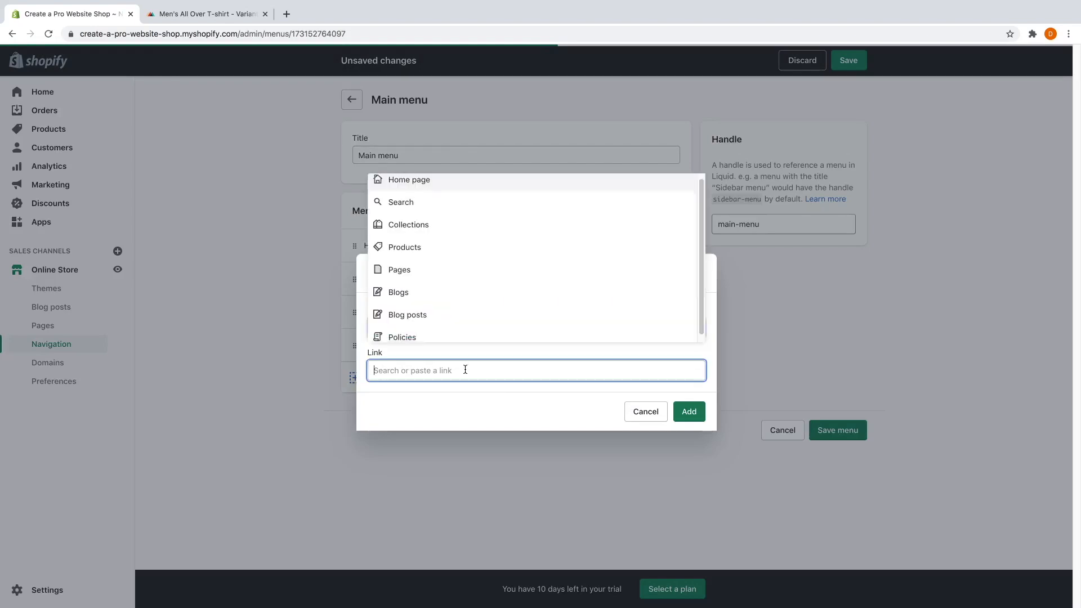
click(439, 233)
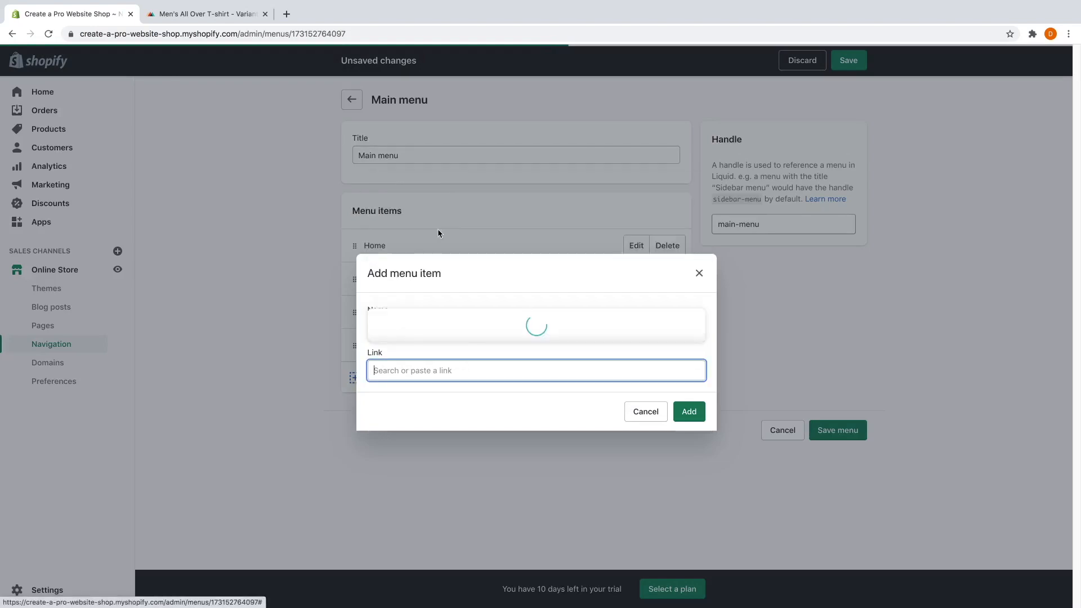
click(441, 299)
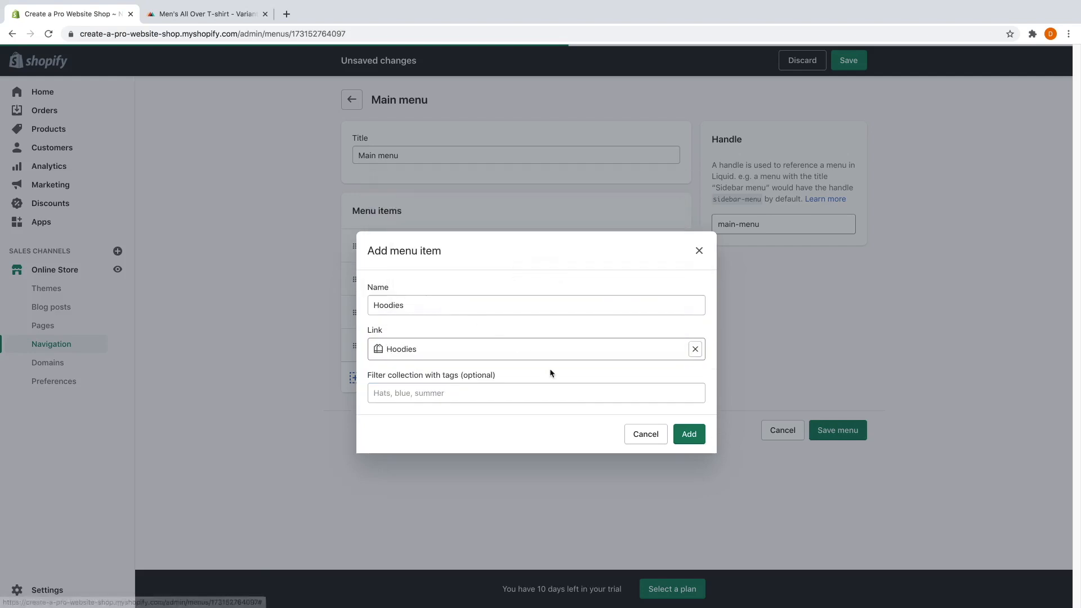
click(685, 434)
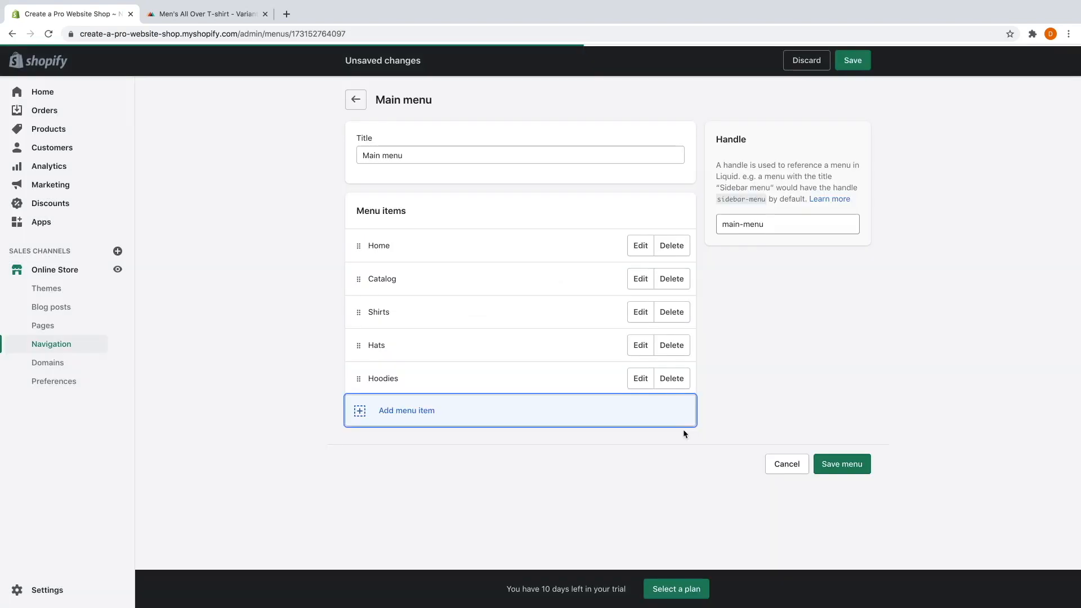
click(833, 469)
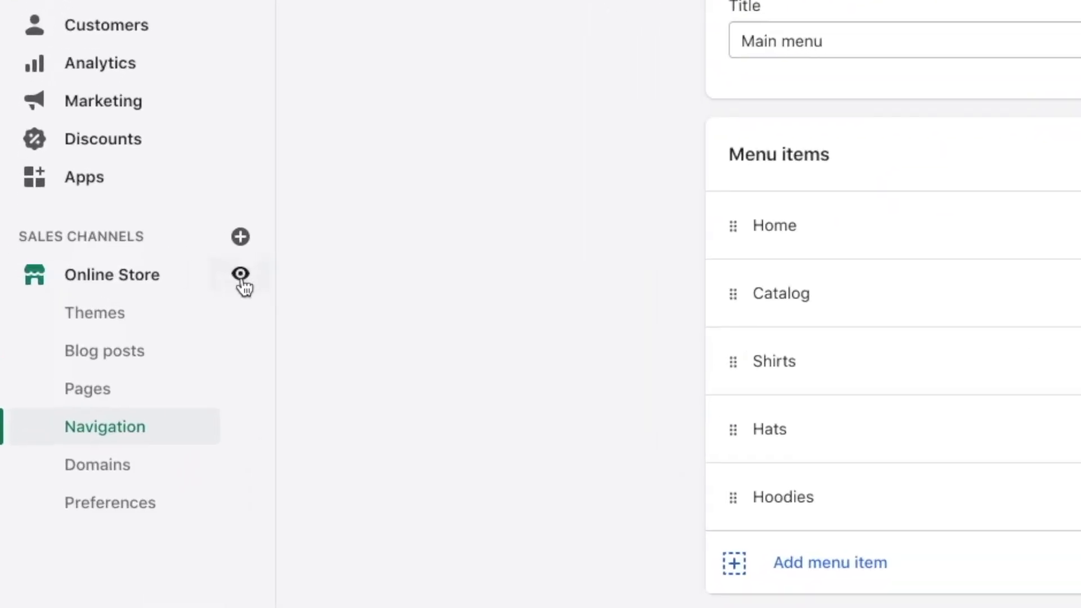
click(241, 279)
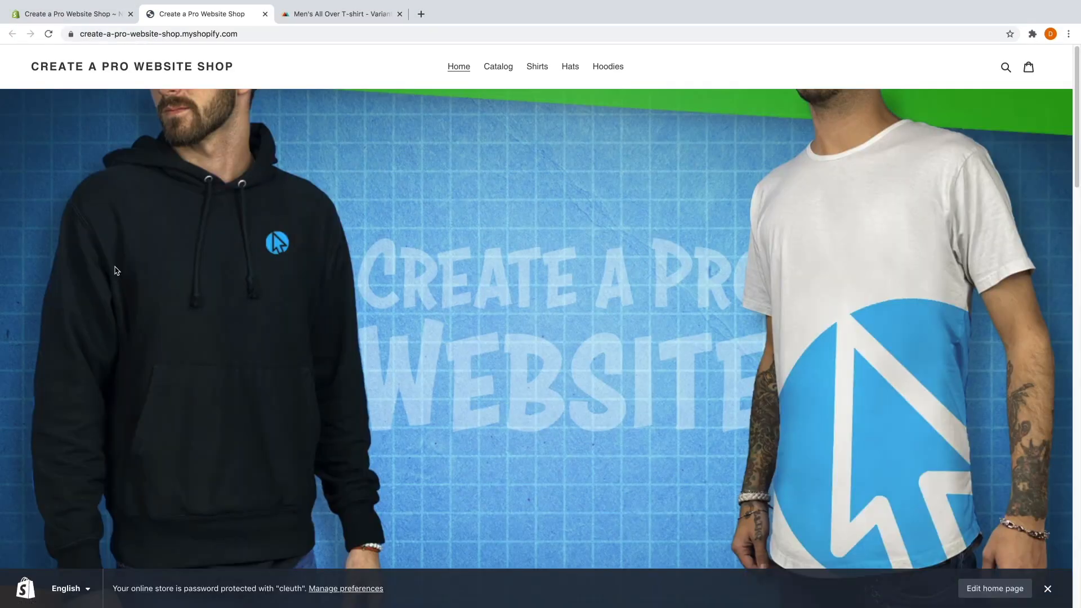
click(539, 69)
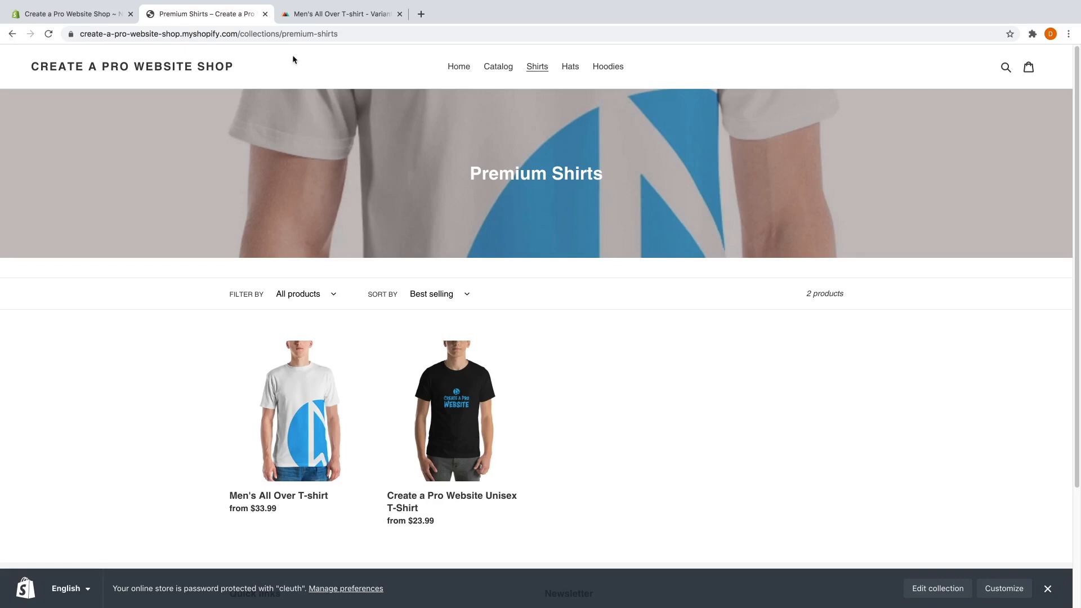
click(266, 14)
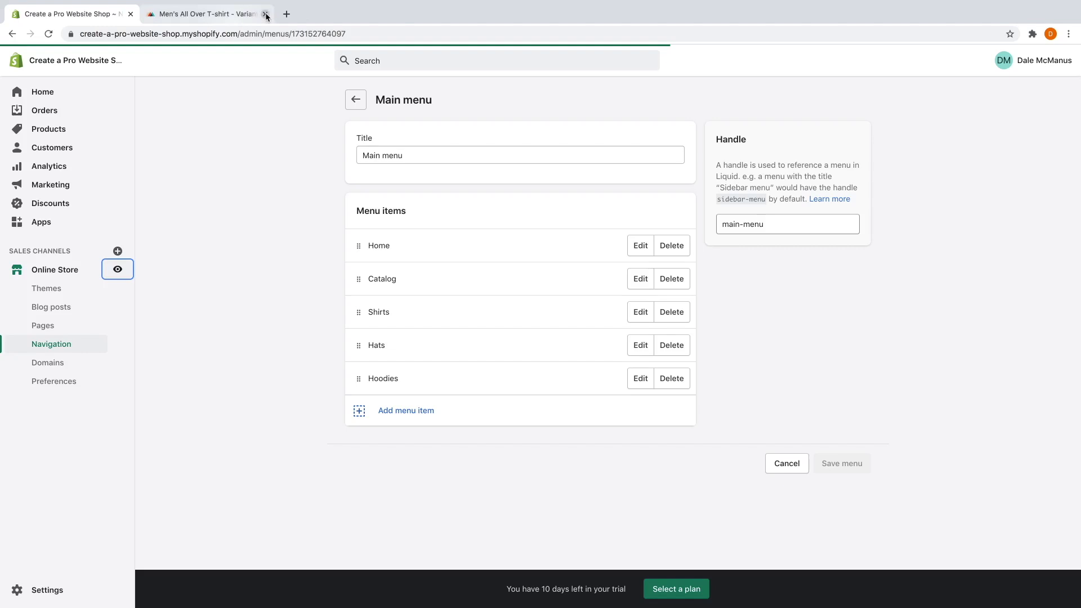
Open the Debut theme editor's Header section and choose to add a logo image.
click(72, 274)
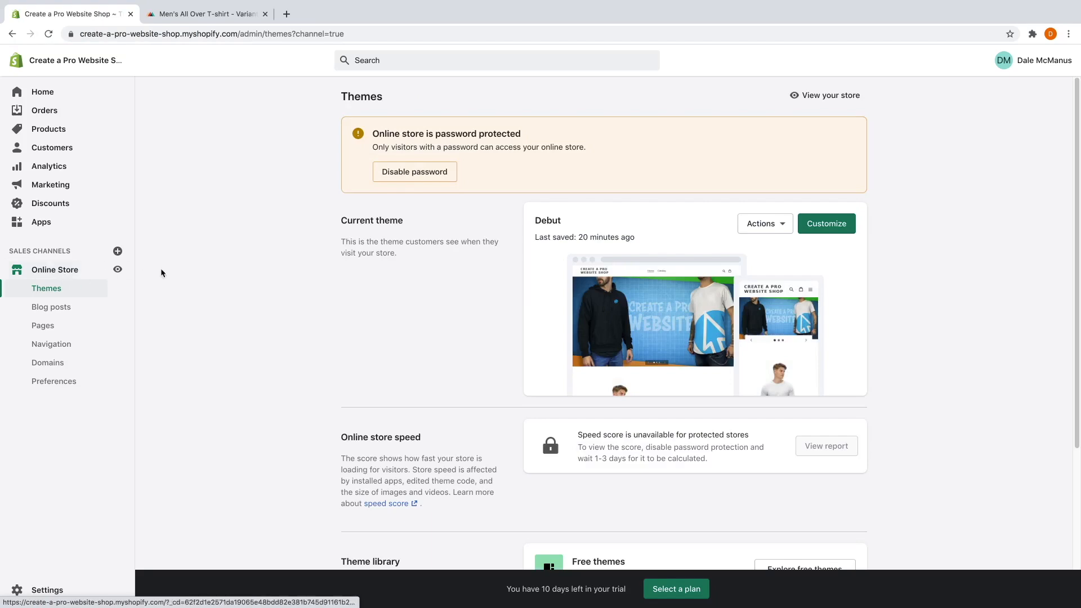
click(828, 225)
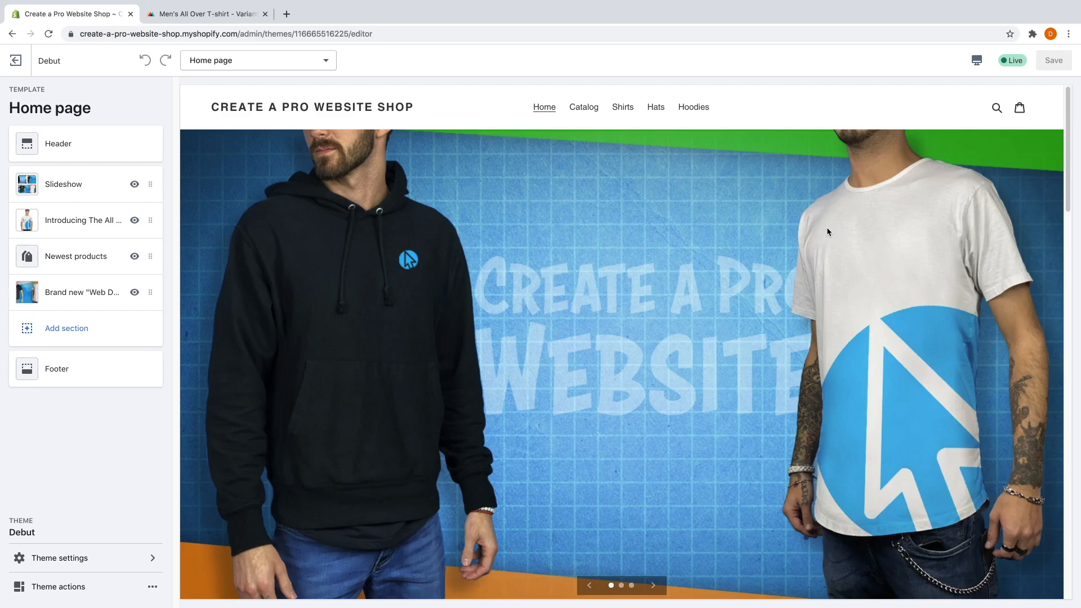
click(115, 147)
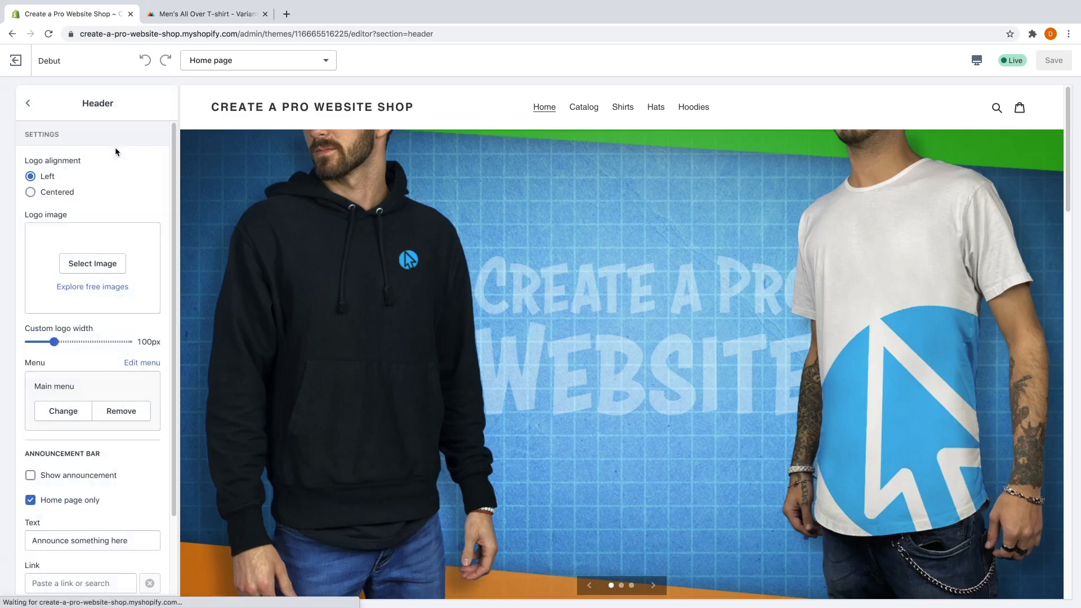
click(96, 271)
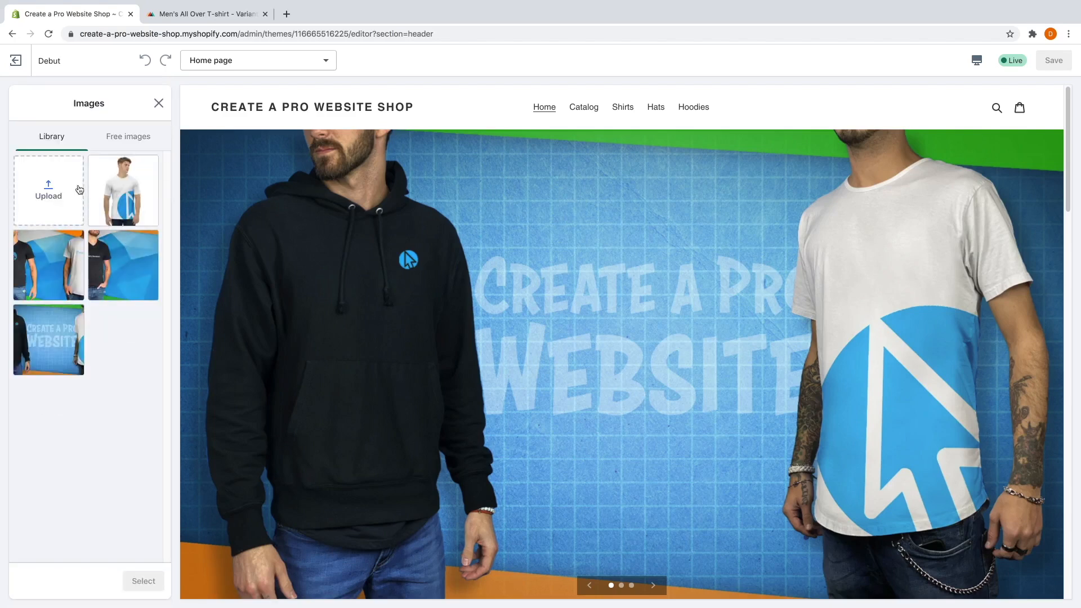
Upload Long Logo.png from the Create Print On Demand Store > Logos folder.
click(54, 190)
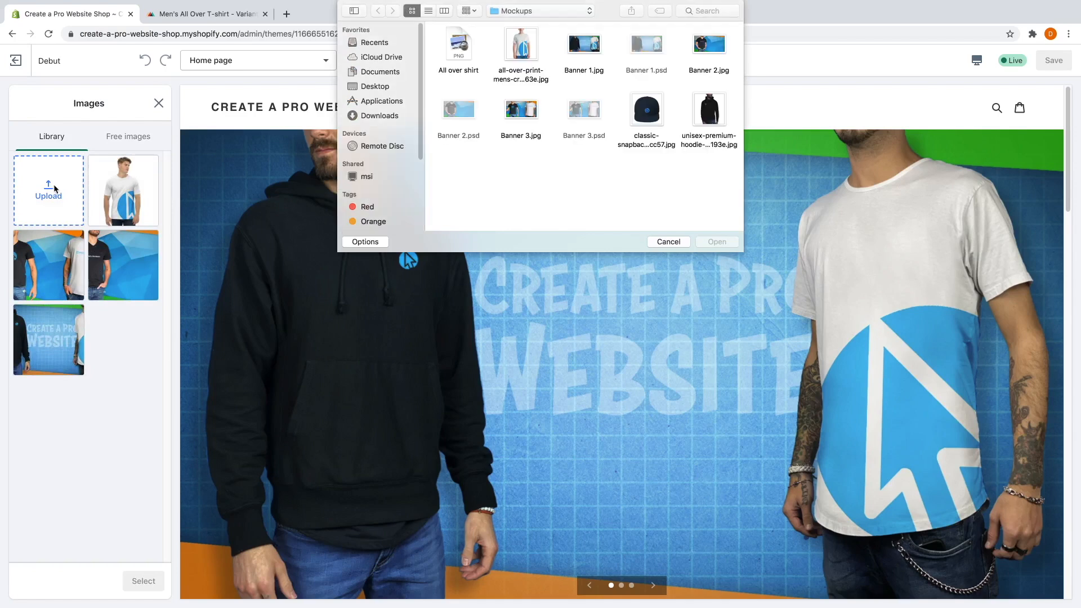
click(529, 12)
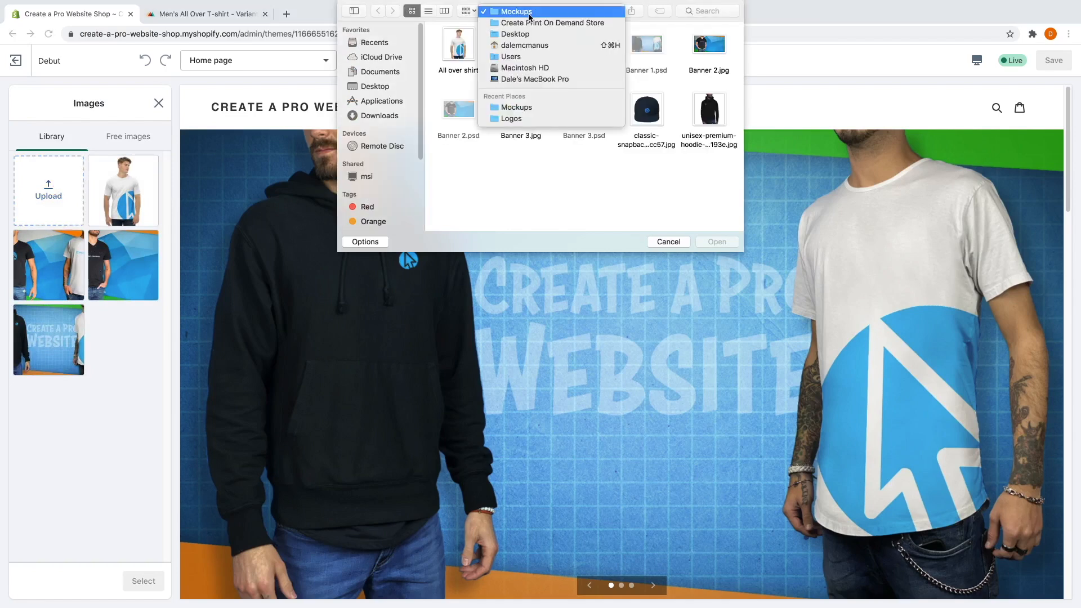
click(530, 23)
double_click(461, 50)
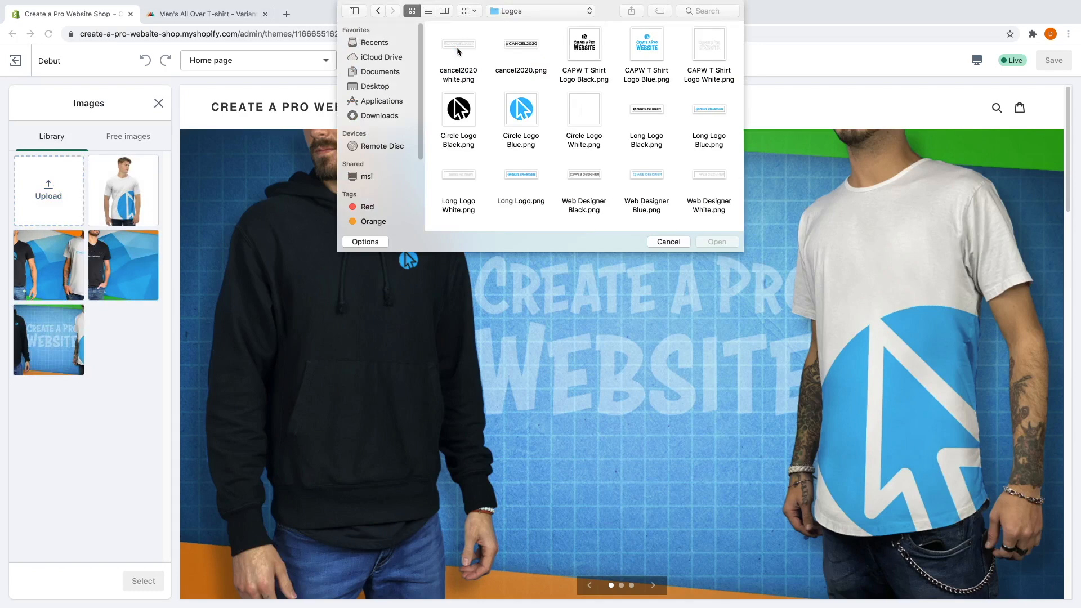
click(520, 177)
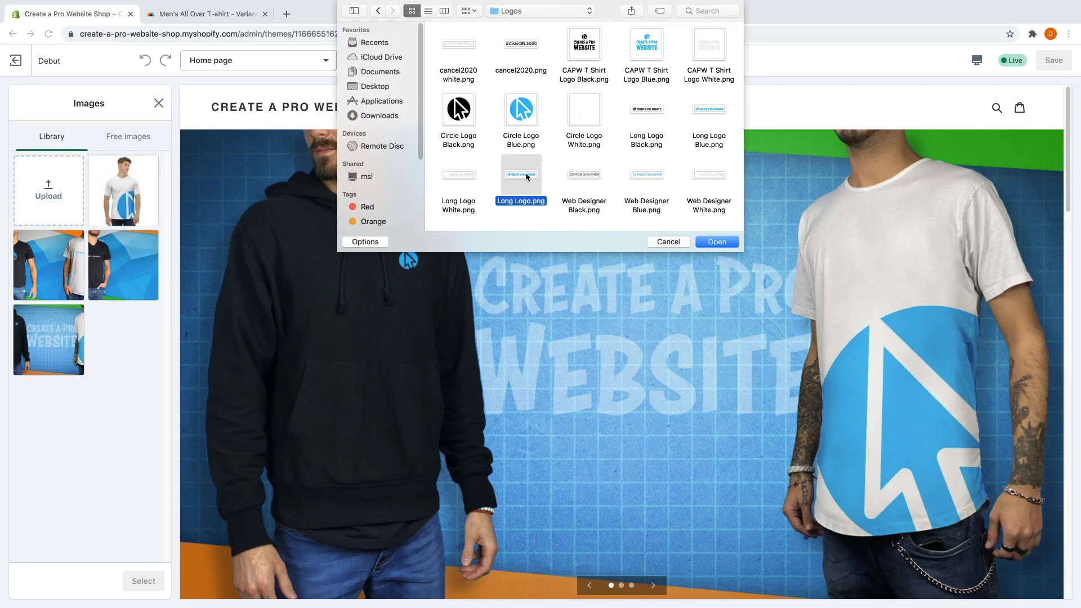
click(717, 241)
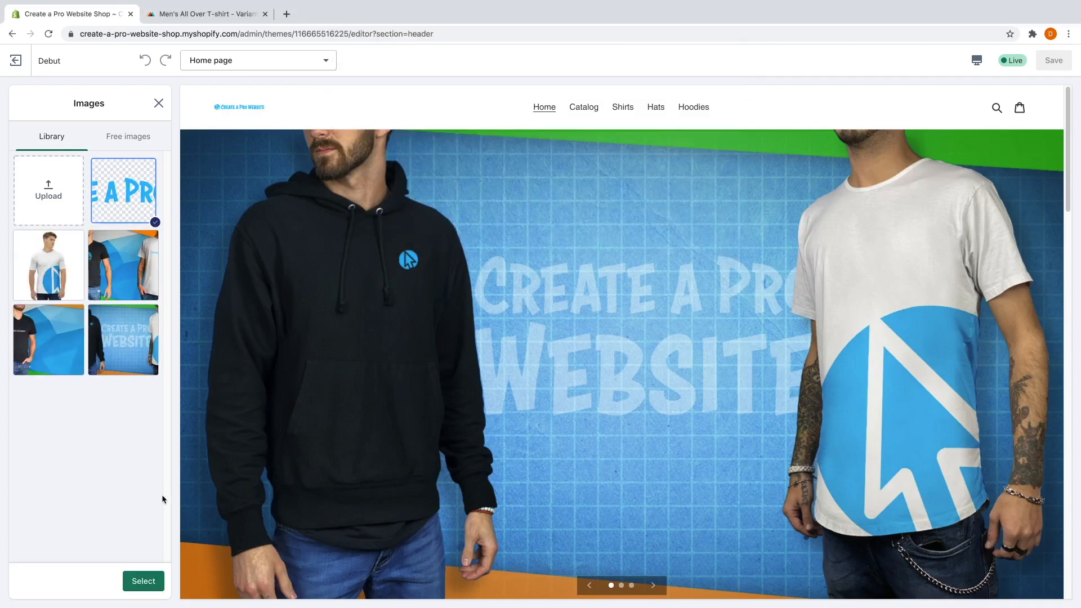
Use the uploaded Long Logo as the header logo with a 160px custom width.
click(151, 579)
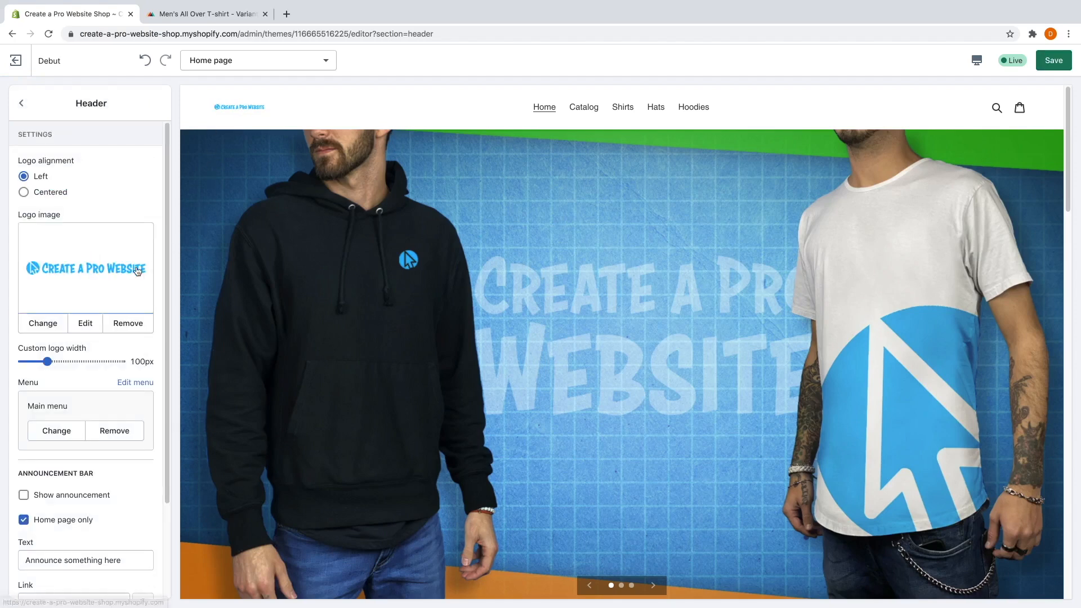
drag(47, 361, 76, 362)
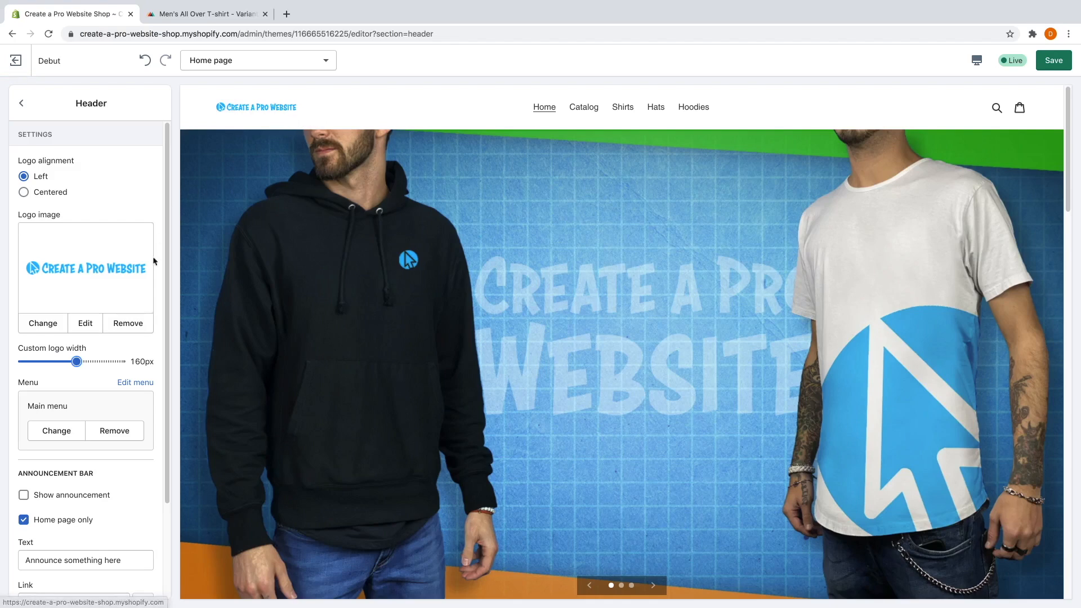
scroll(143, 459, down, 3)
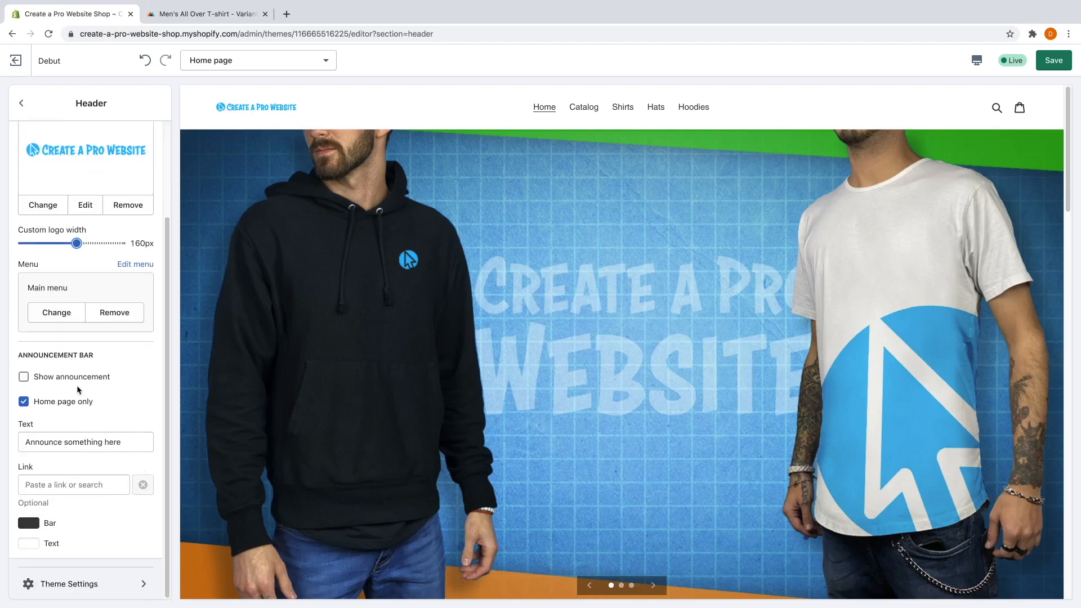
Show the announcement bar with the text 'FREE SHIPPING on all orders over $40!'.
click(23, 377)
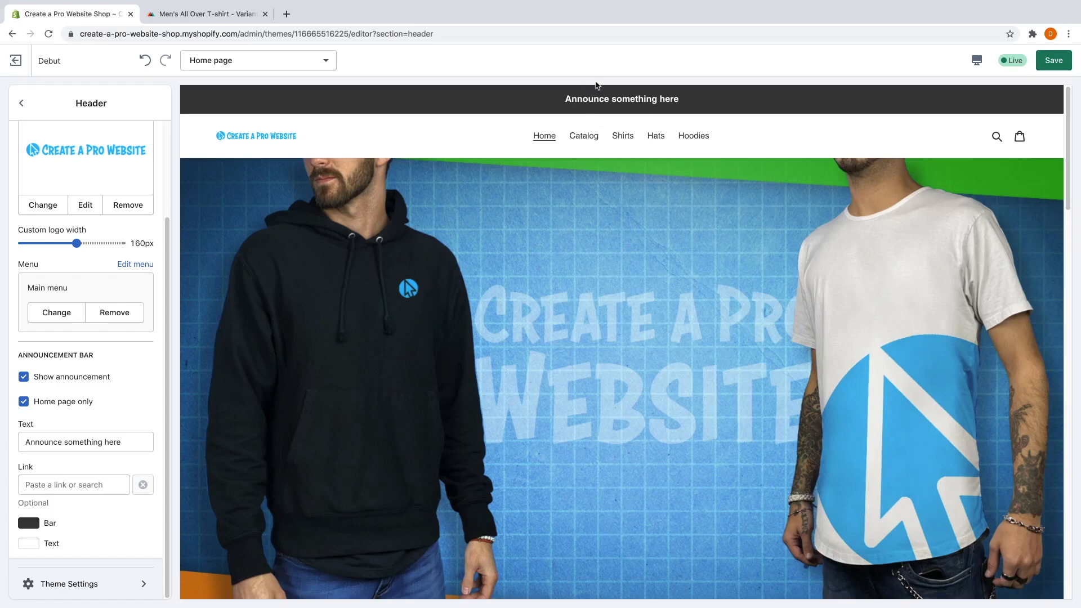
triple_click(109, 438)
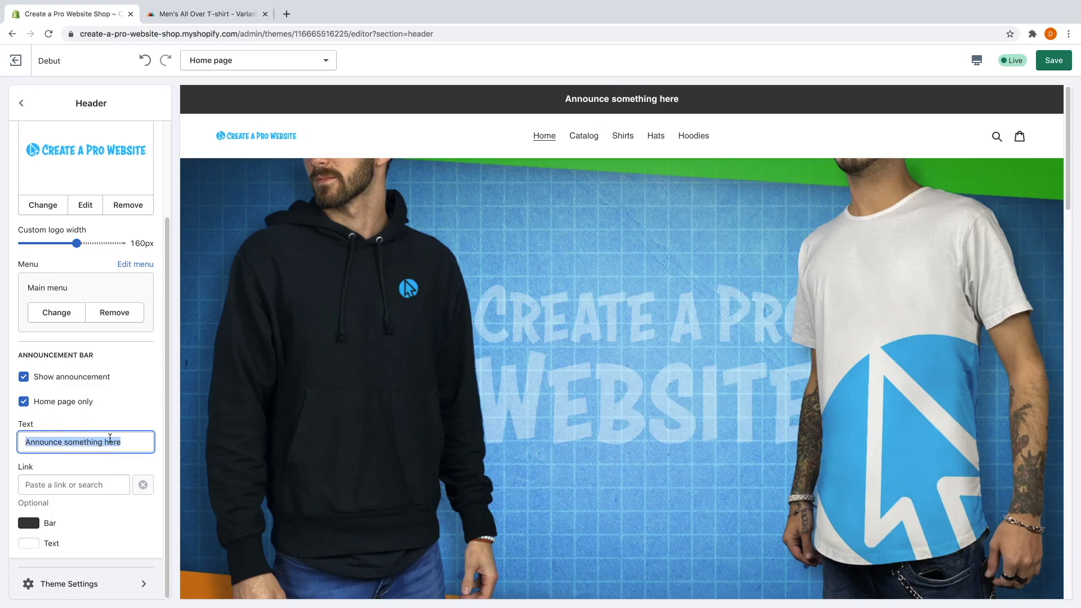
text(FREE SHIPPIN)
text(G on all ord)
text(ers over $)
text(40)
text(!)
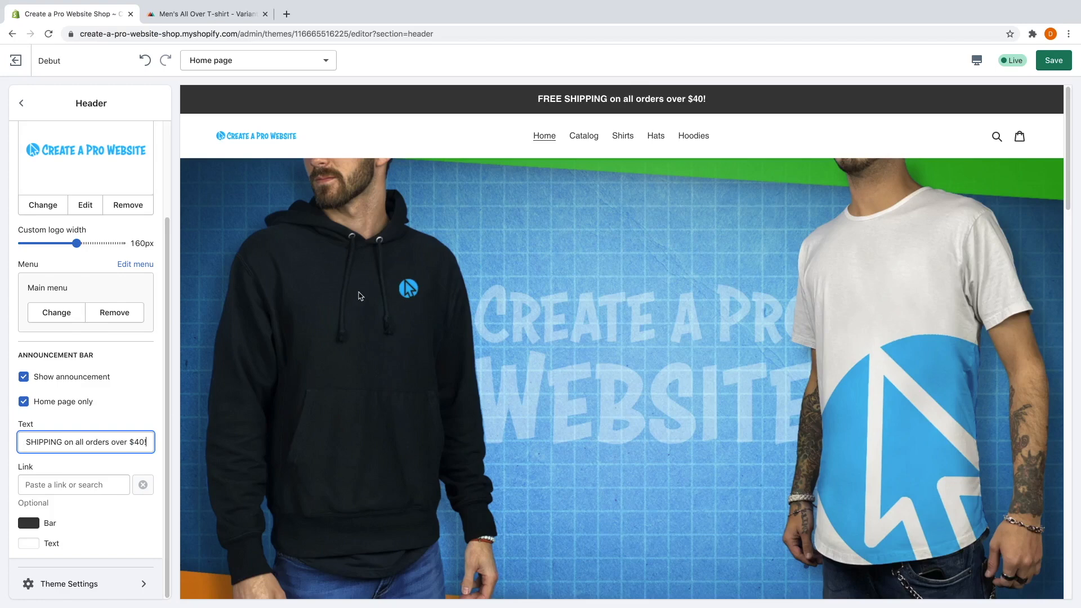
click(34, 526)
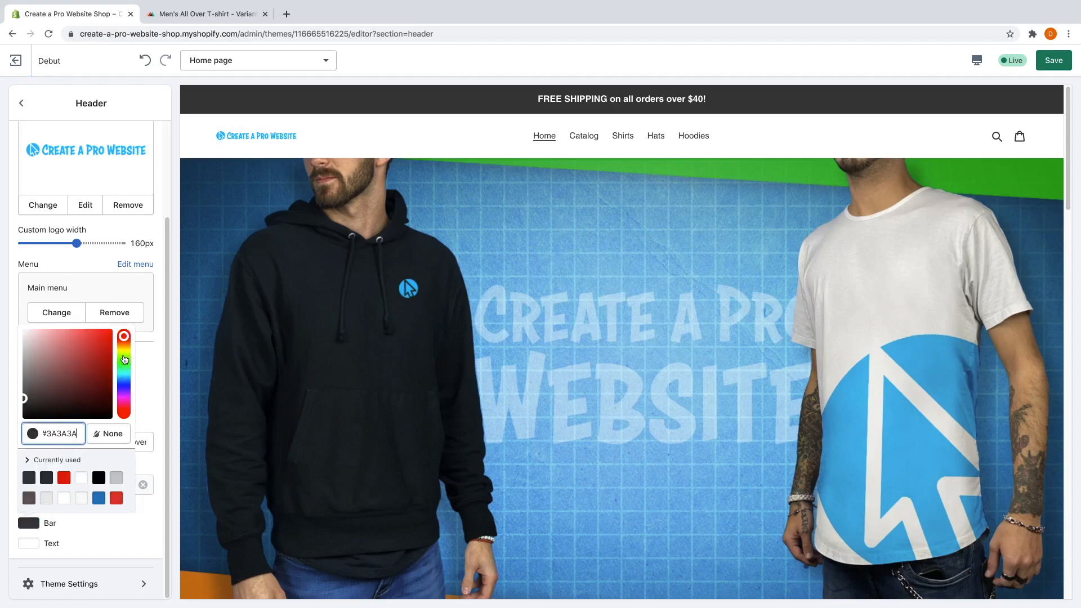
Change the announcement Bar colour from dark grey to teal #15ABC2.
drag(125, 361, 105, 321)
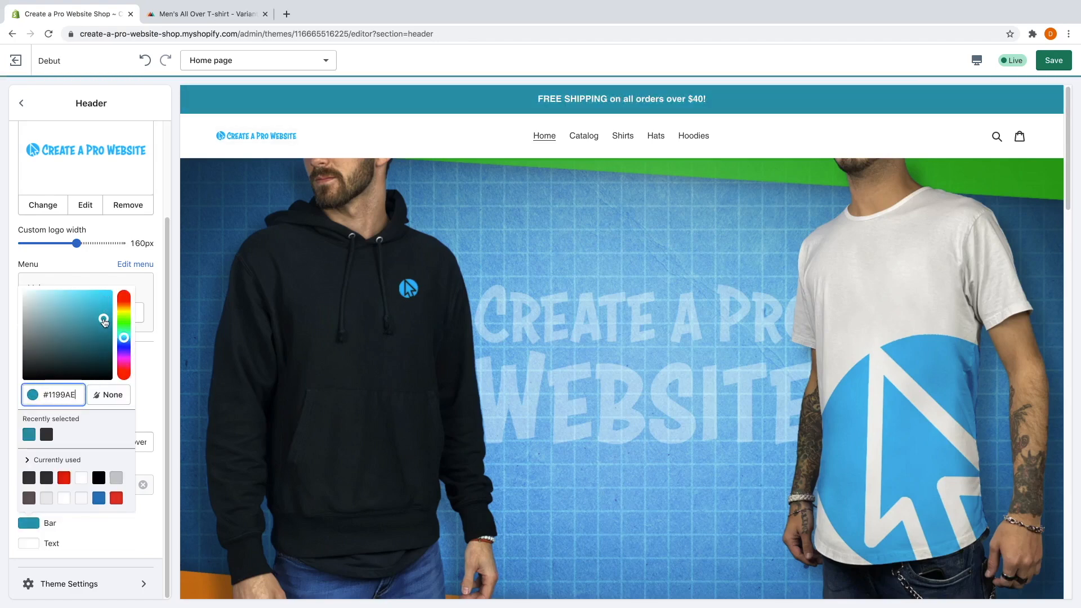
drag(104, 321, 103, 313)
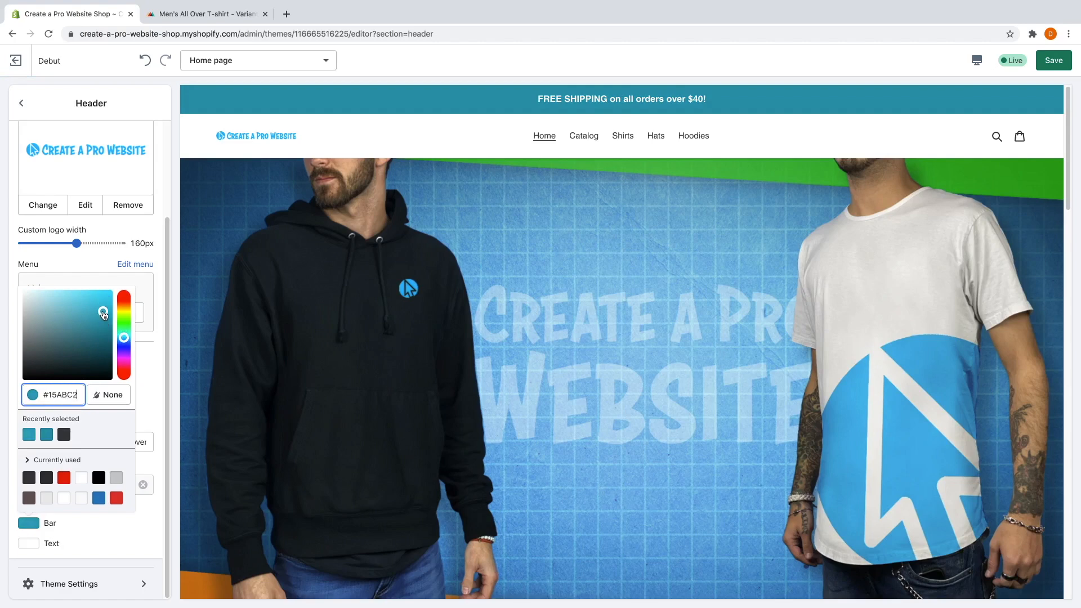
click(150, 366)
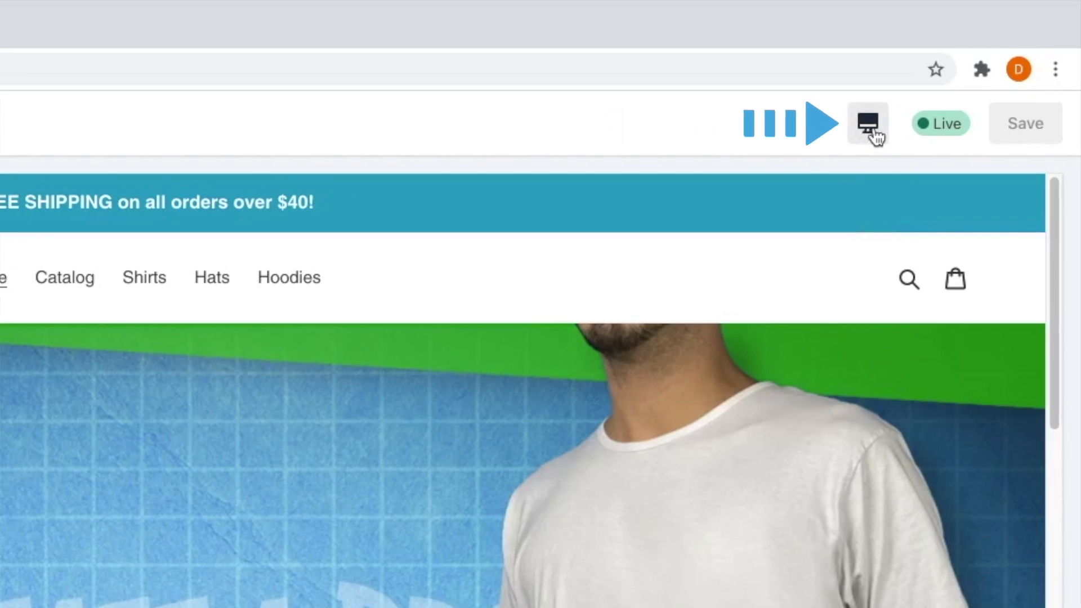
Switch the preview to Mobile and scroll through the products, banner and footer.
click(874, 134)
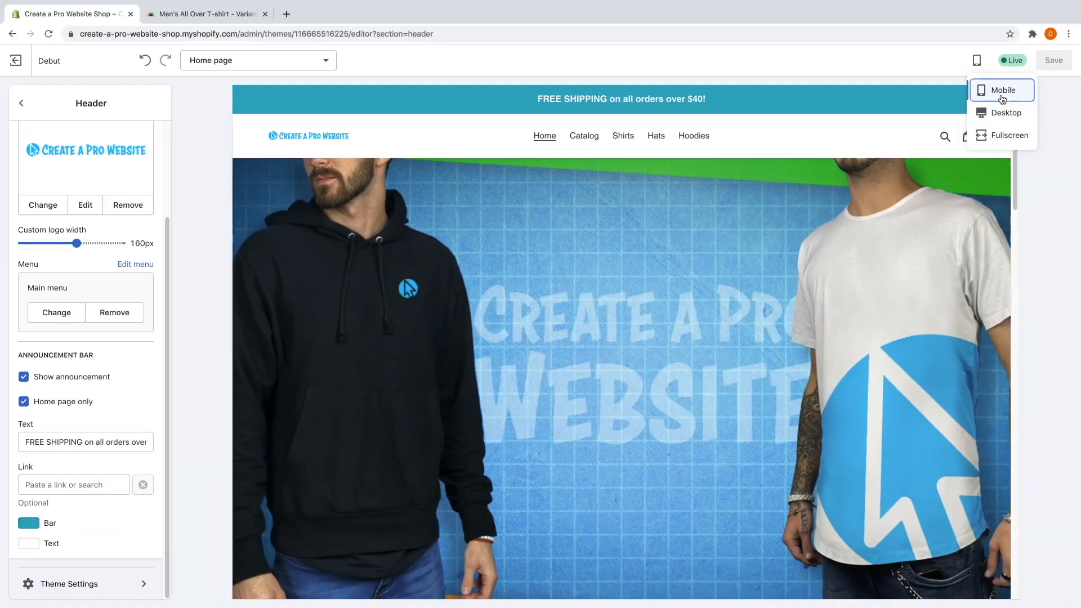
click(918, 200)
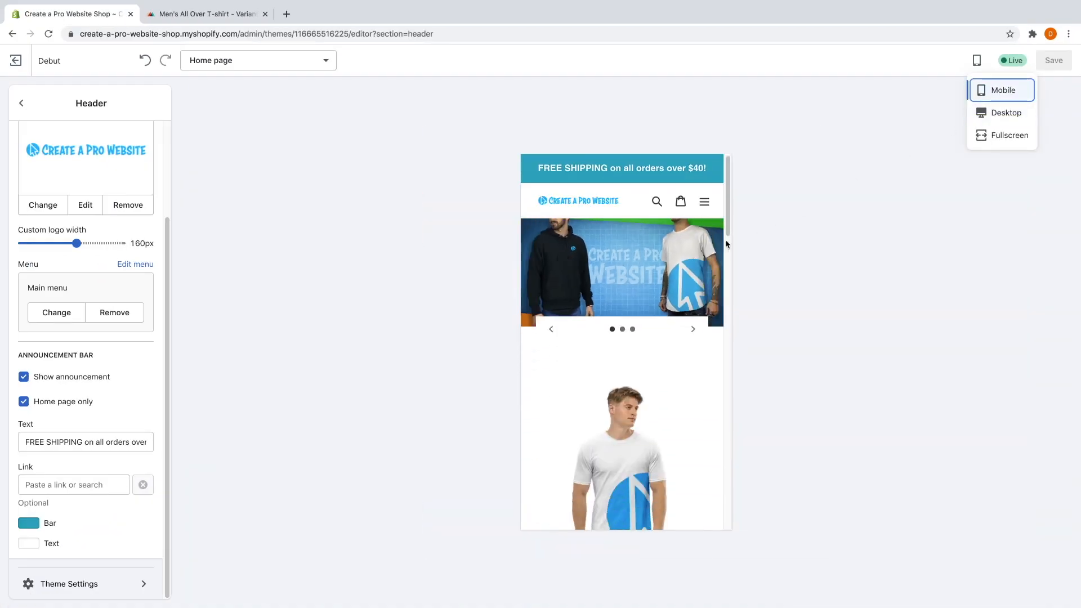
scroll(656, 289, down, 5)
scroll(658, 291, down, 10)
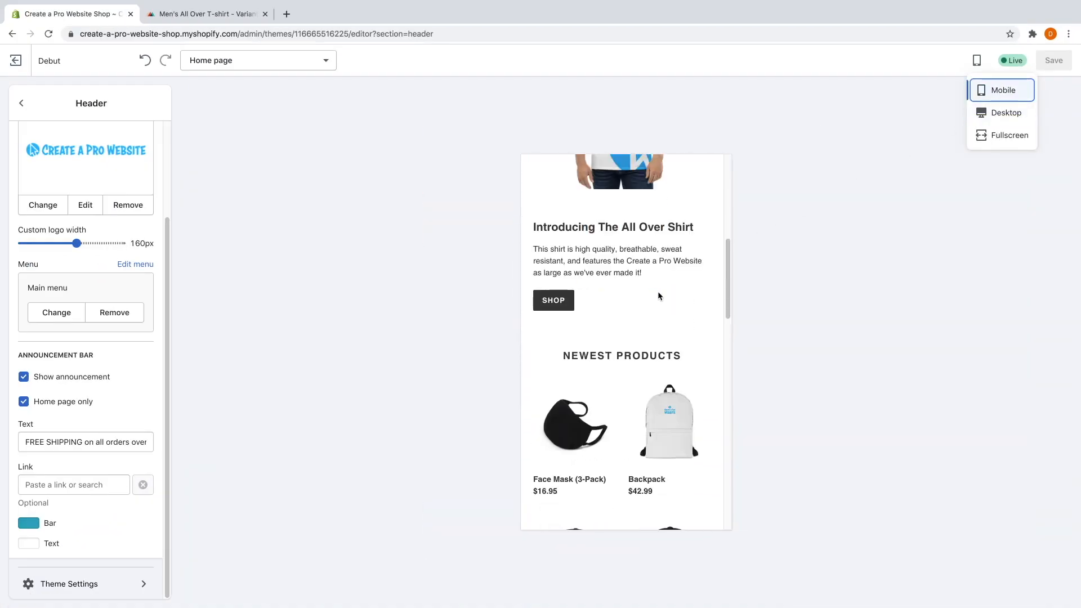
scroll(660, 298, down, 10)
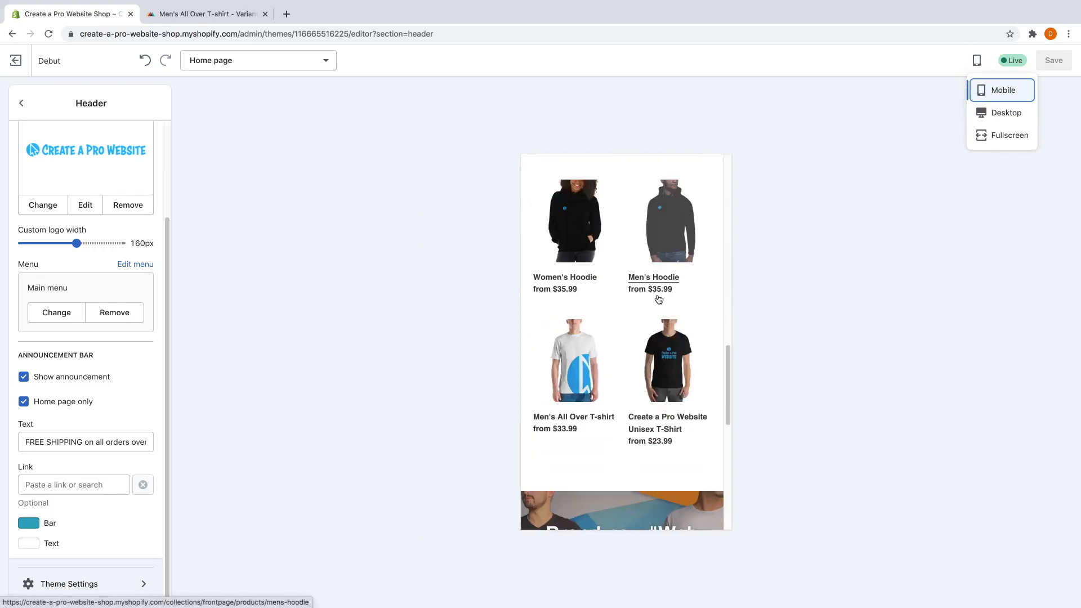
scroll(658, 295, down, 5)
scroll(659, 297, up, 6)
scroll(658, 297, up, 6)
scroll(657, 298, down, 6)
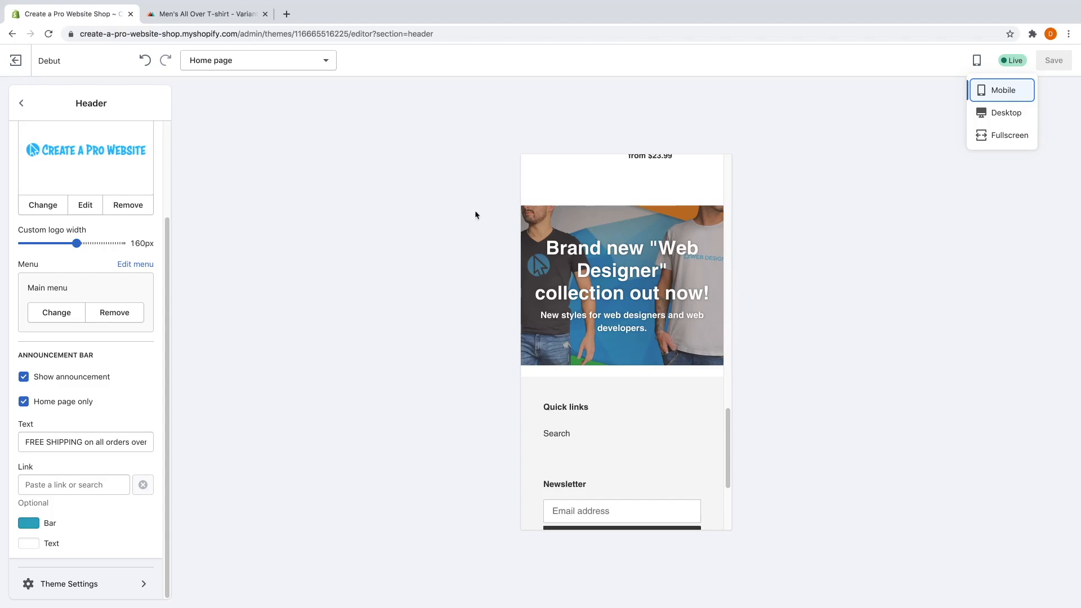
Try Extra Large height on the Web Designer banner section, then revert to Adapt to image.
click(25, 103)
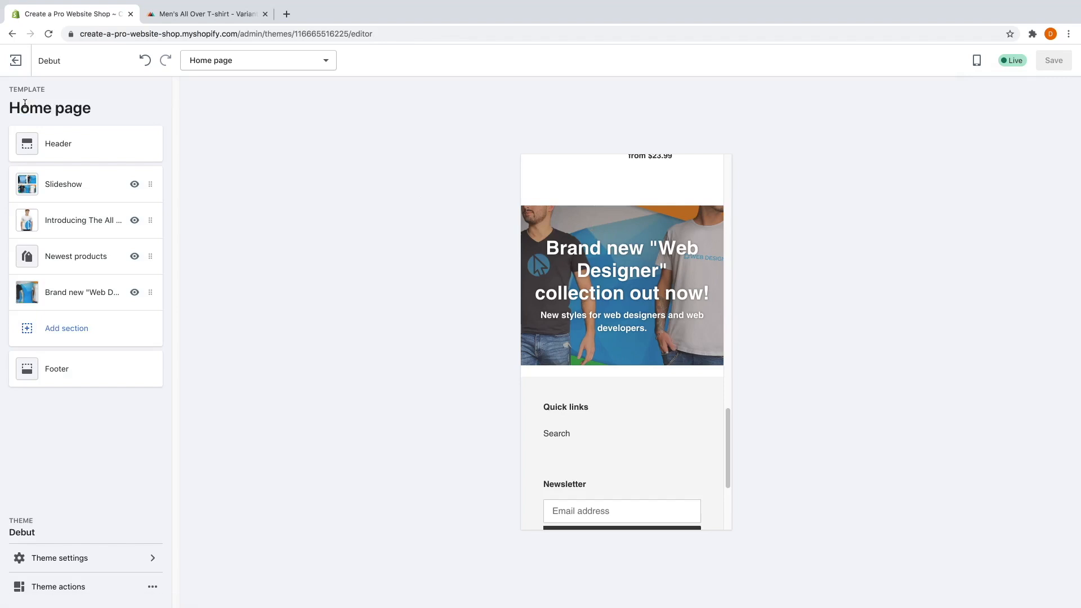
click(68, 297)
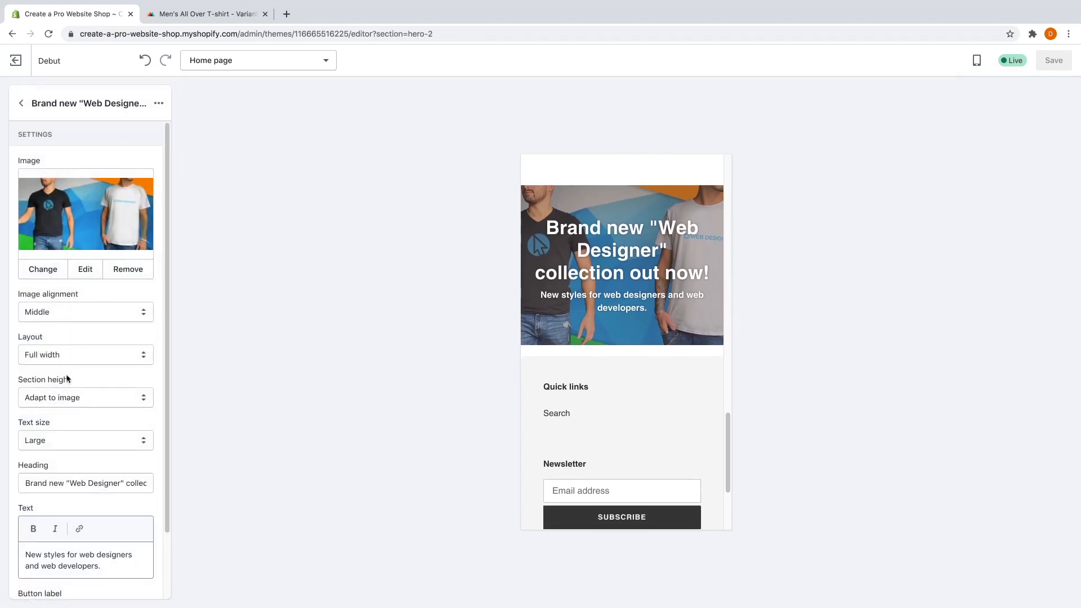
click(67, 397)
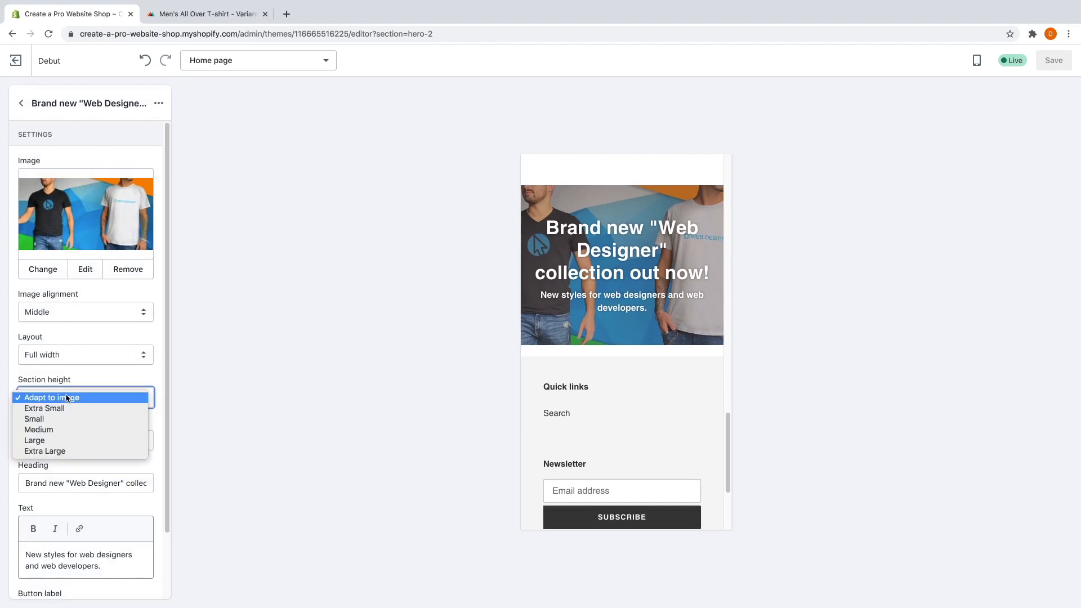
click(64, 451)
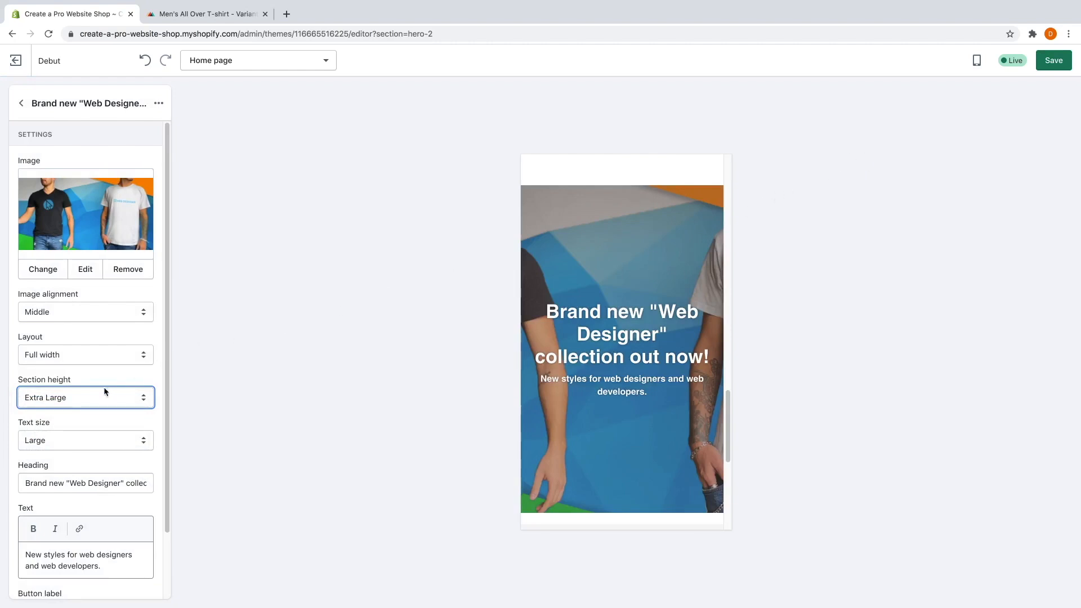
click(90, 392)
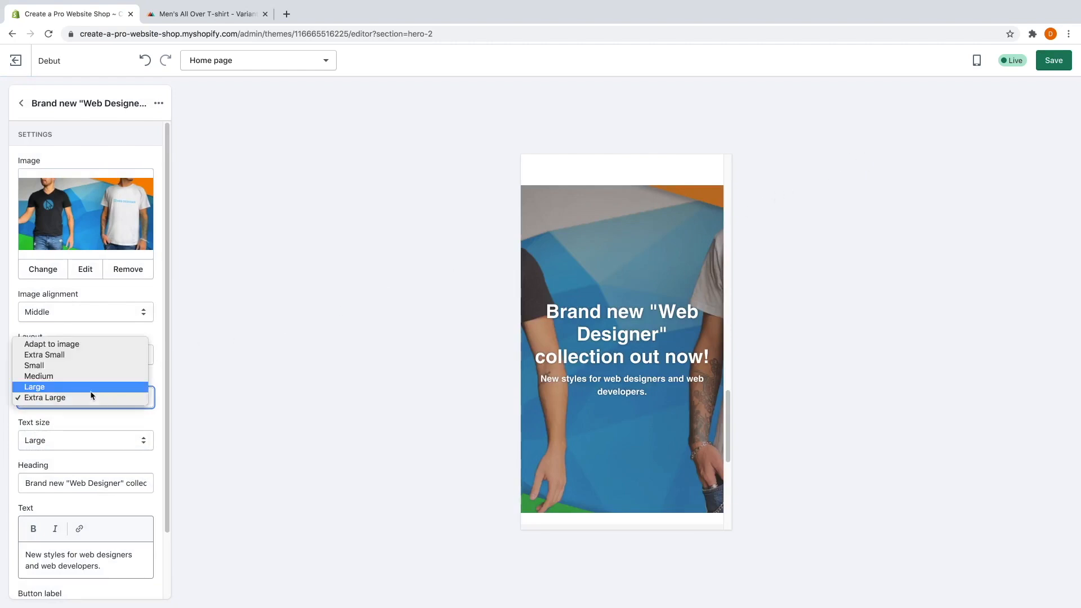
click(81, 345)
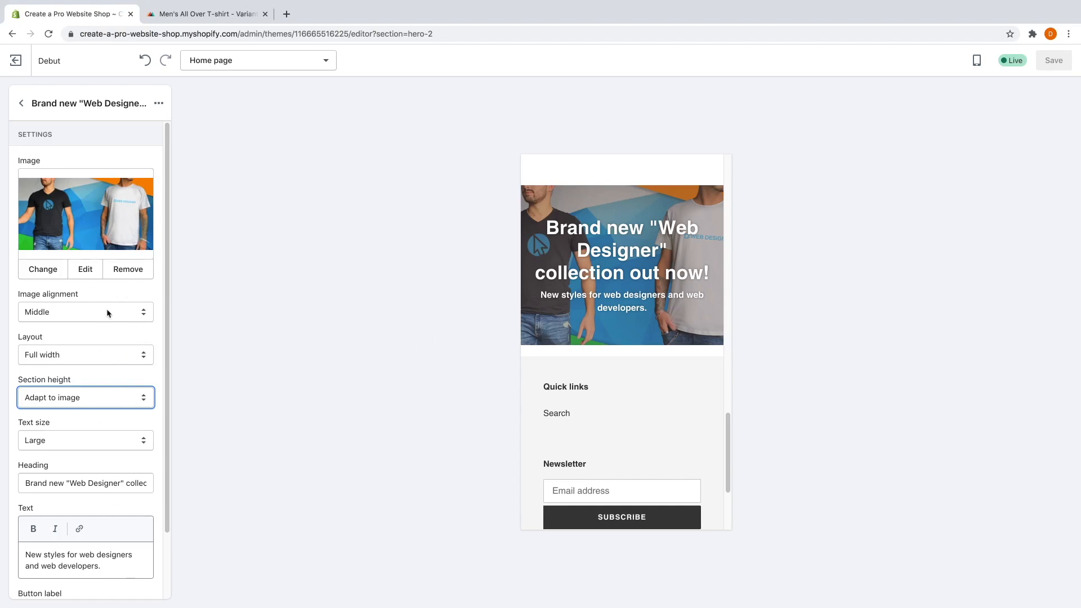
click(980, 62)
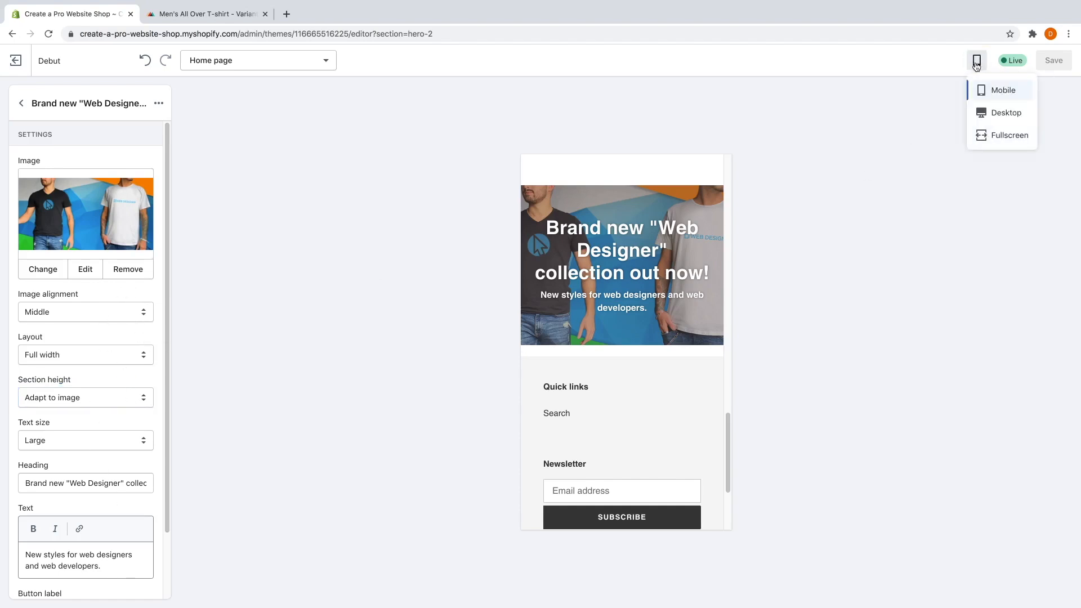
Return the theme editor preview to the desktop layout.
click(991, 114)
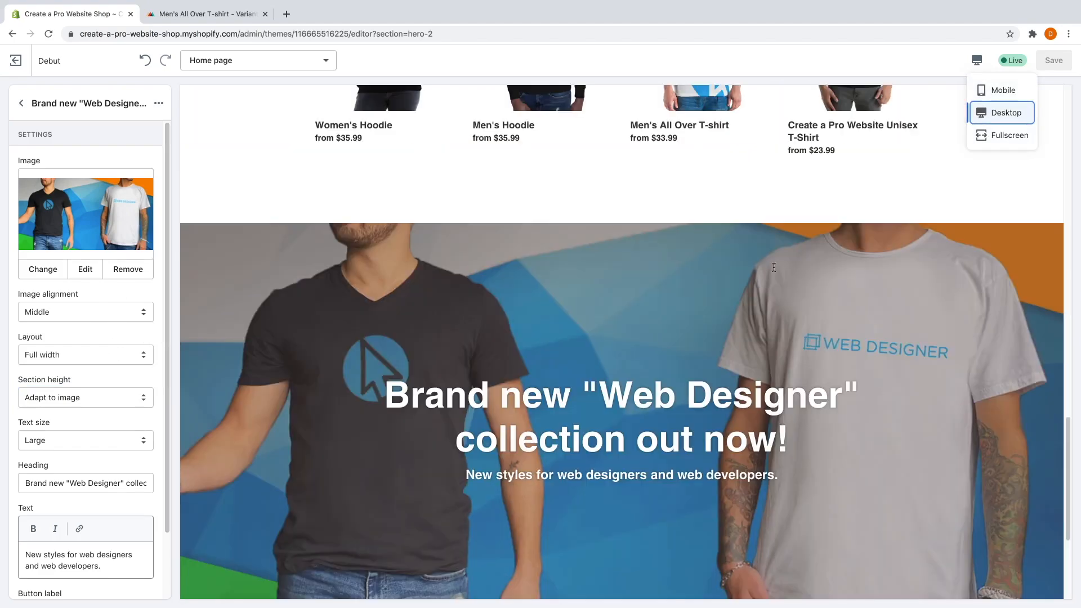
scroll(731, 263, up, 15)
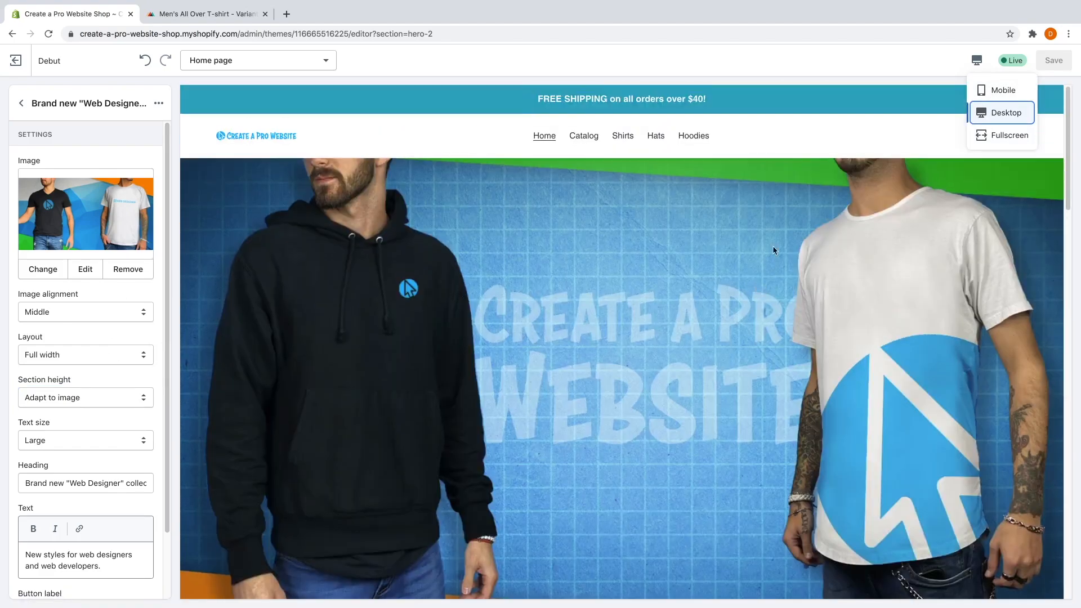
click(947, 62)
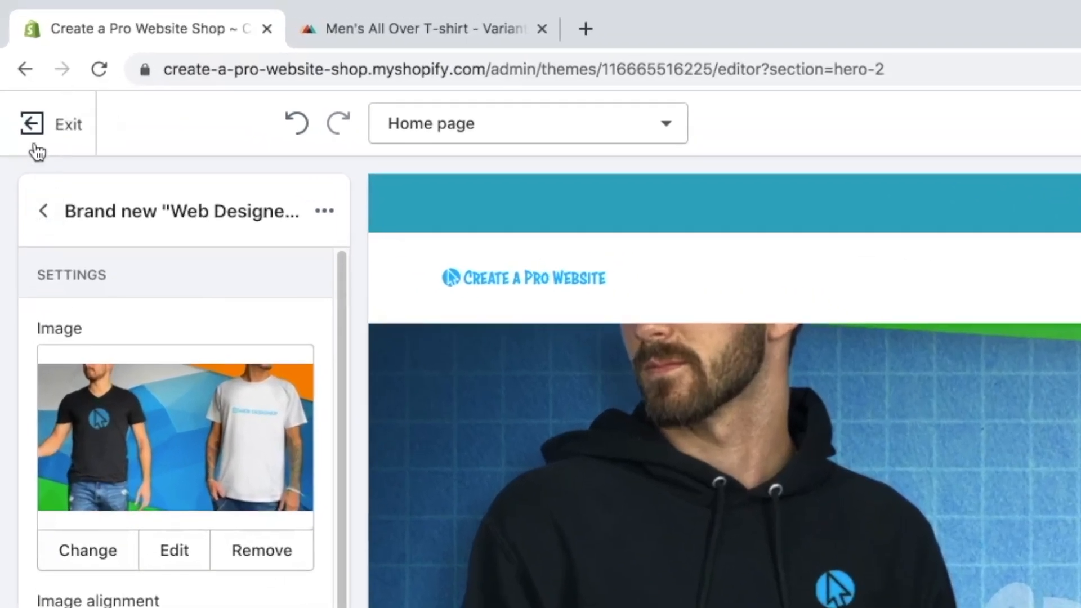
Exit the theme editor and open a new discount code form from Discounts.
click(48, 129)
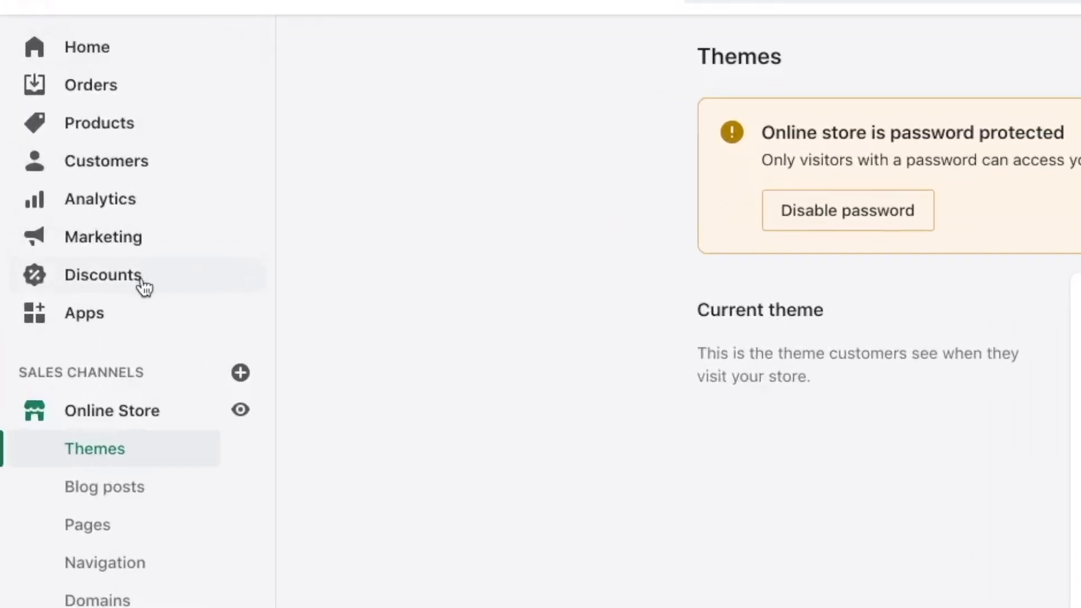
click(86, 221)
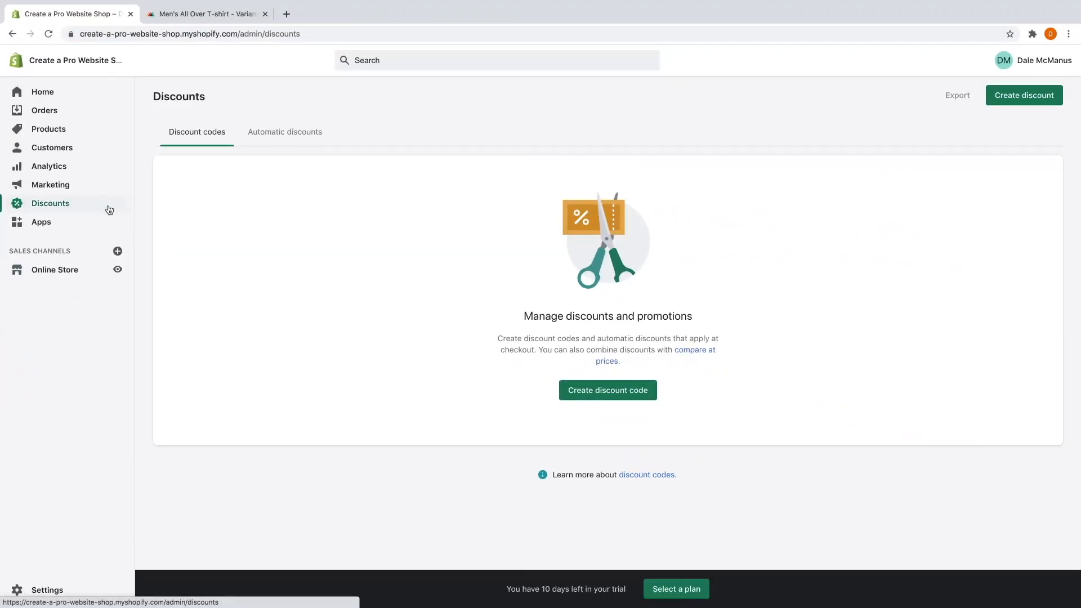
click(602, 393)
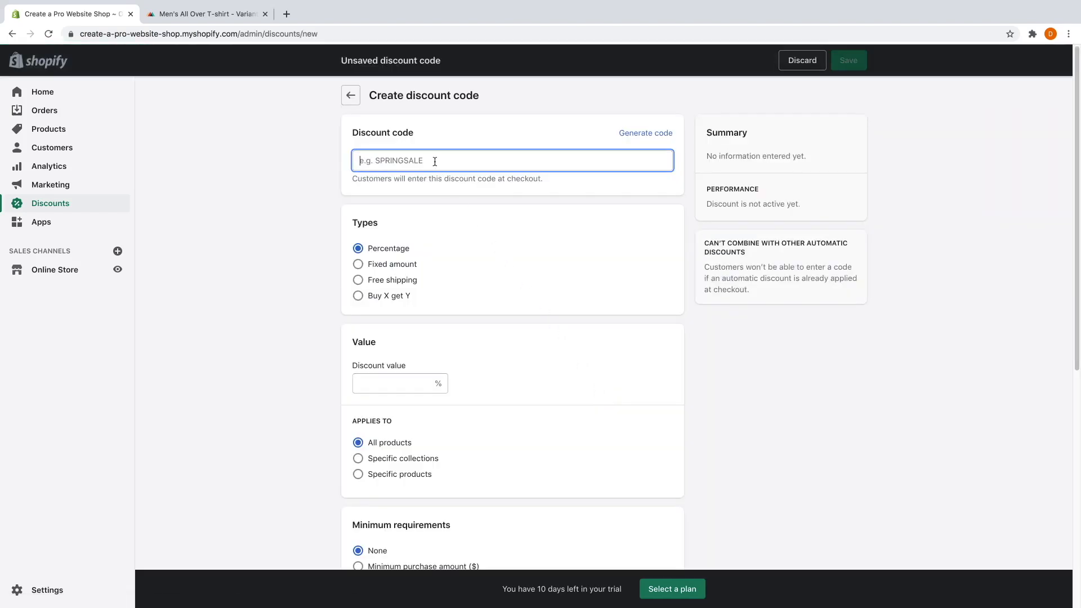
Enter the code FREESHIPPING with no space and set its type to Free shipping.
text(F)
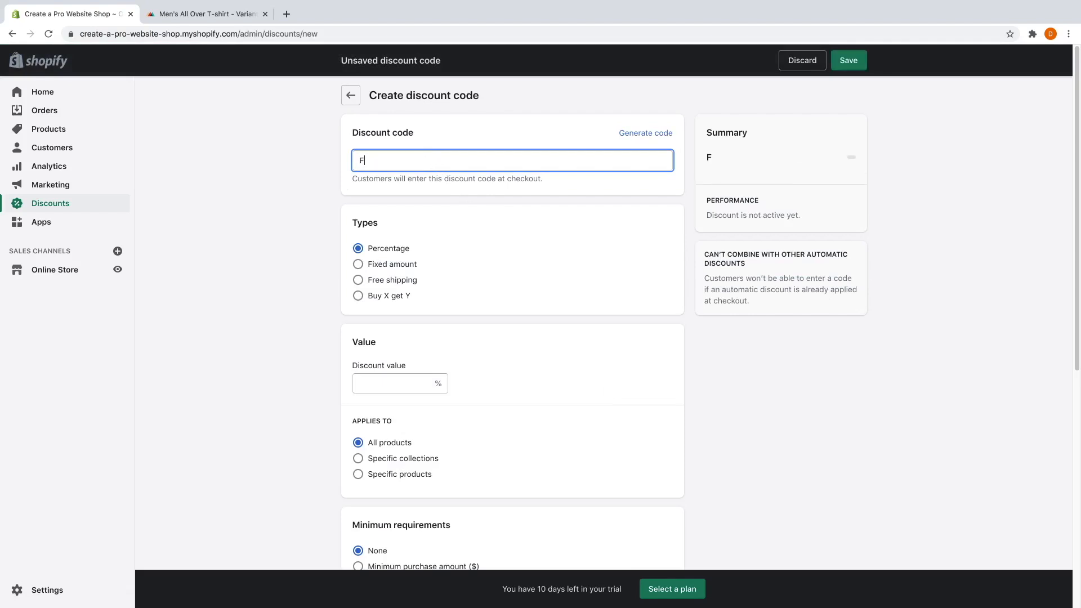
text(REE SHIPPING)
click(380, 161)
key(BackSpace)
click(432, 166)
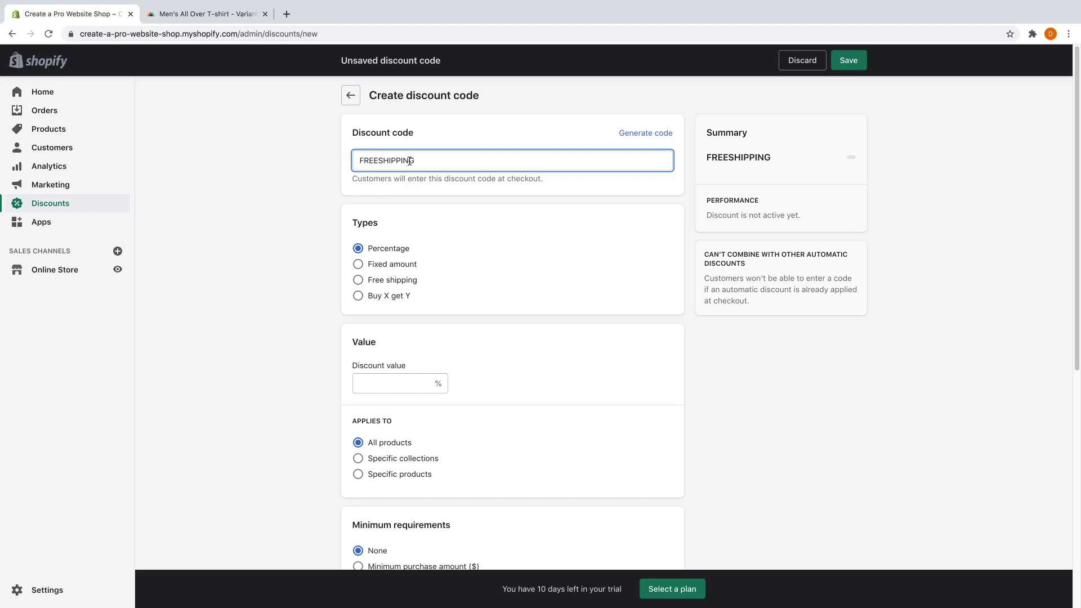
click(398, 281)
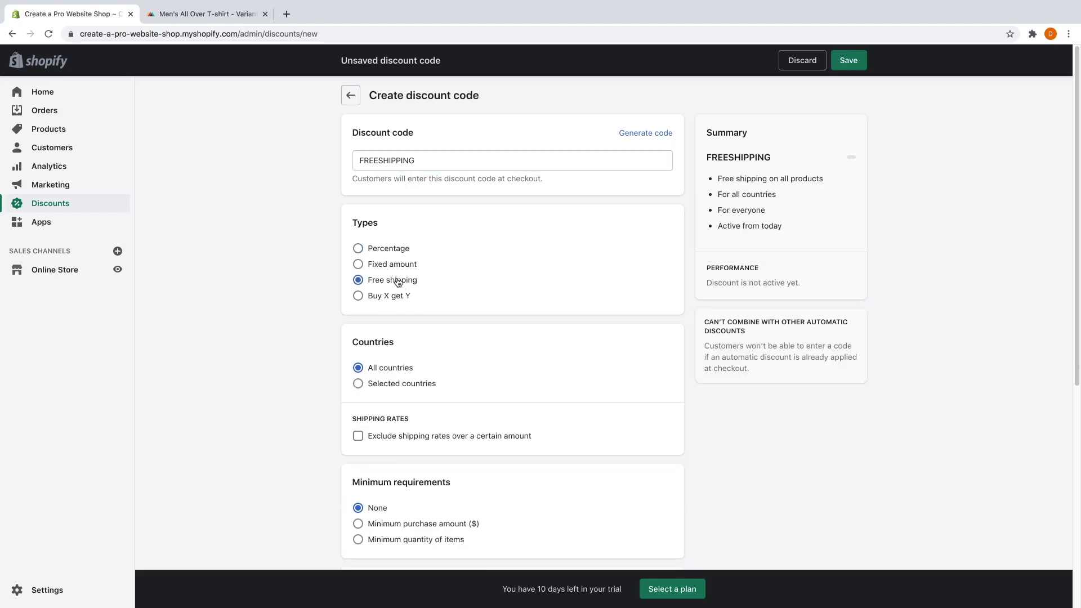
scroll(403, 293, down, 1)
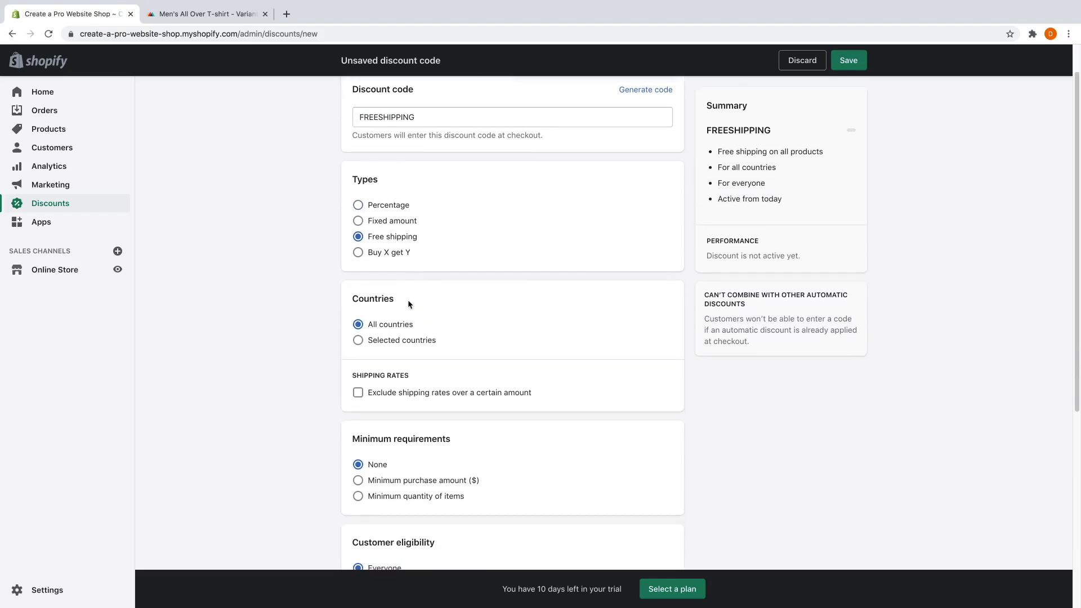
click(358, 342)
click(430, 361)
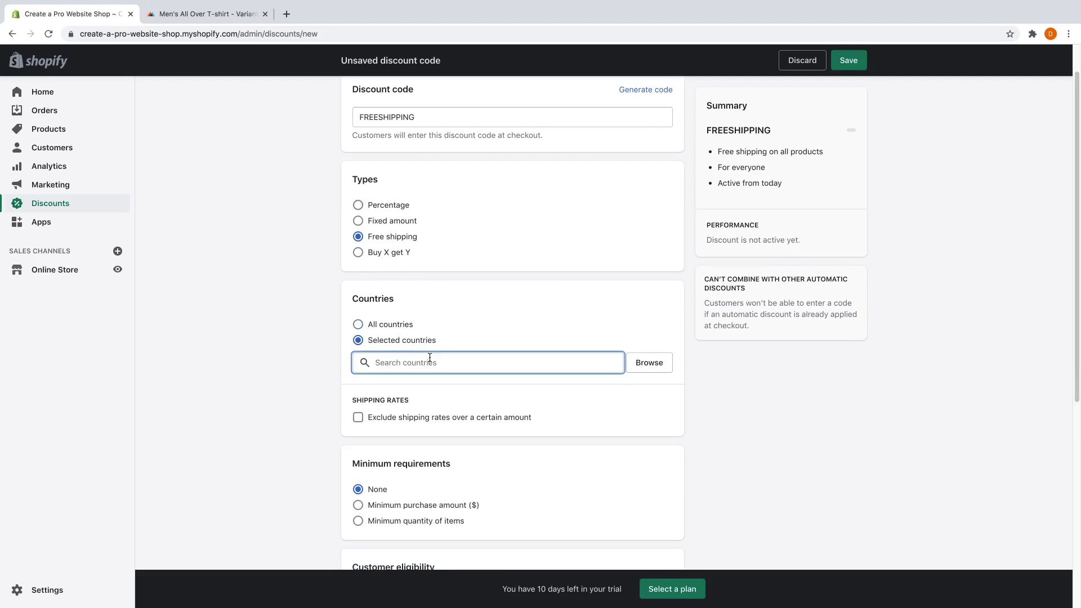
text(united)
key(BackSpace)
key(BackSpace)
key(BackSpace)
key(BackSpace)
key(BackSpace)
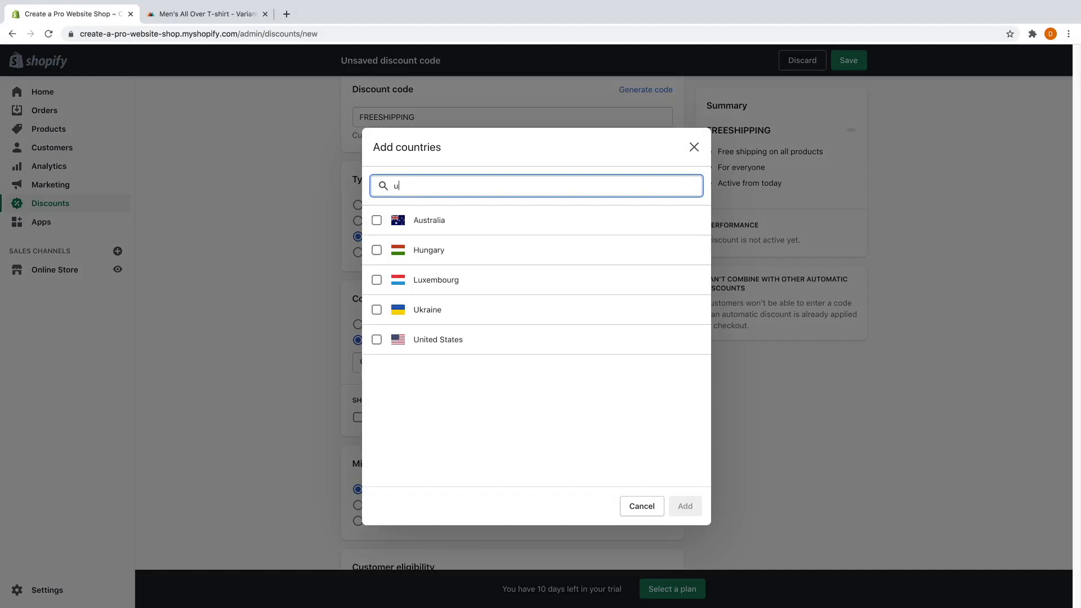
text(s)
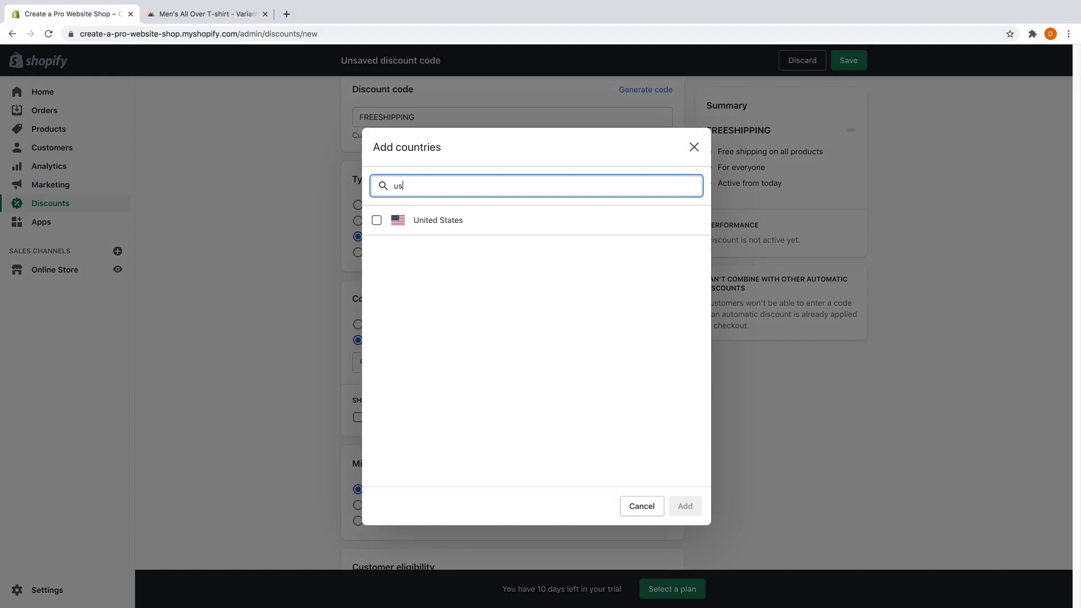
click(376, 220)
click(680, 507)
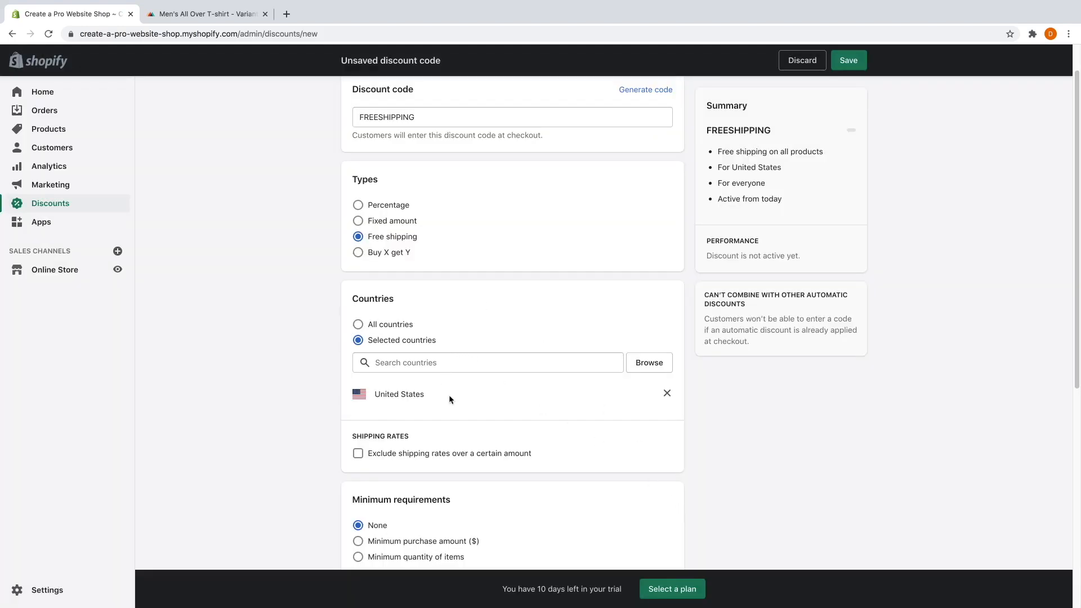
click(360, 326)
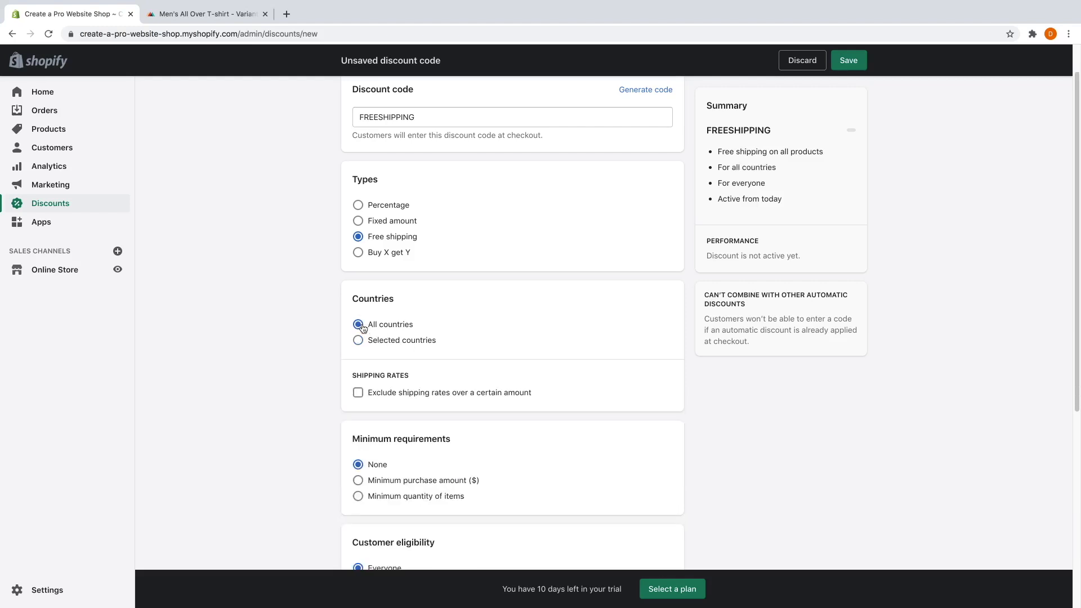
click(358, 393)
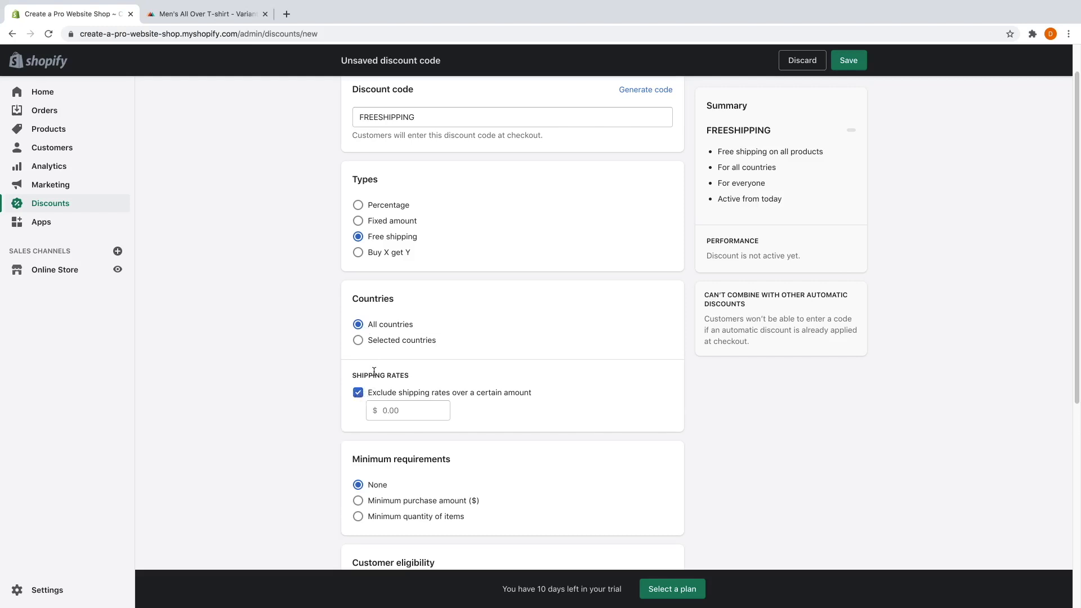
click(387, 412)
text(5.00)
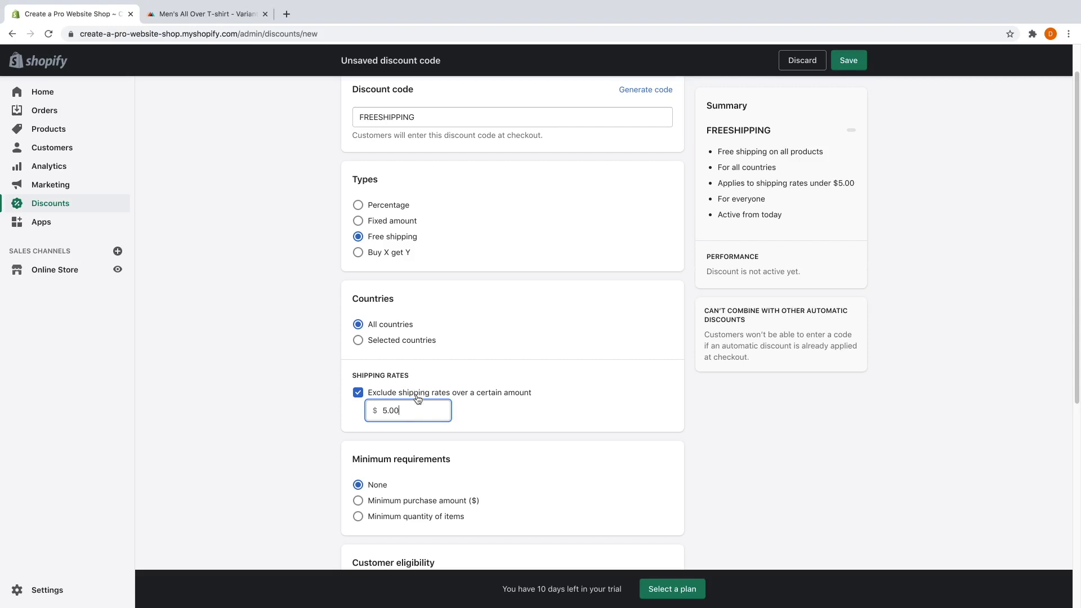
click(375, 390)
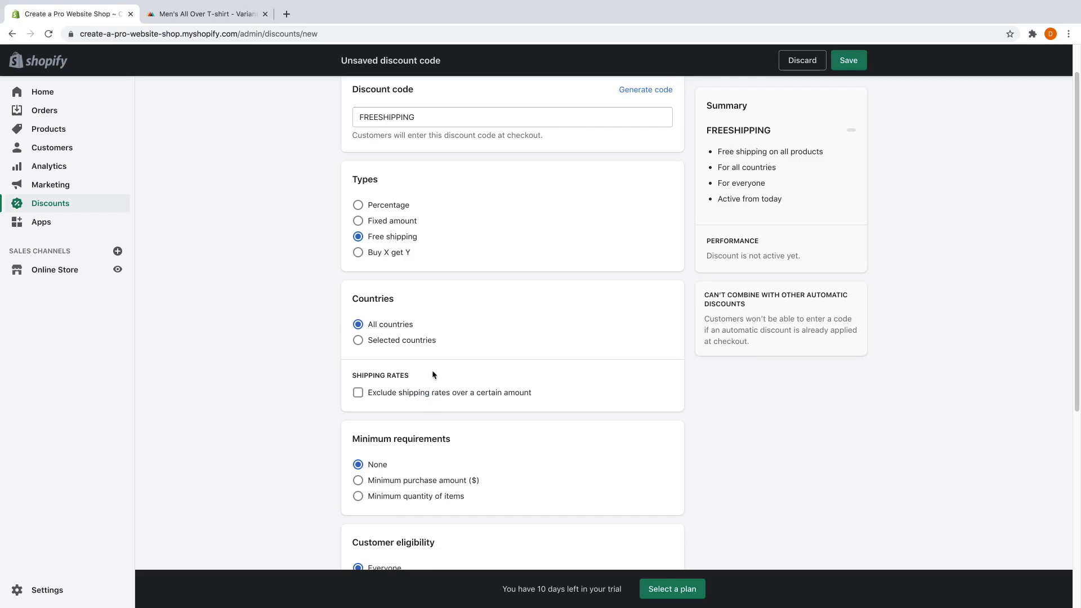
Require a minimum purchase amount of $40.00 for FREESHIPPING.
scroll(426, 332, down, 2)
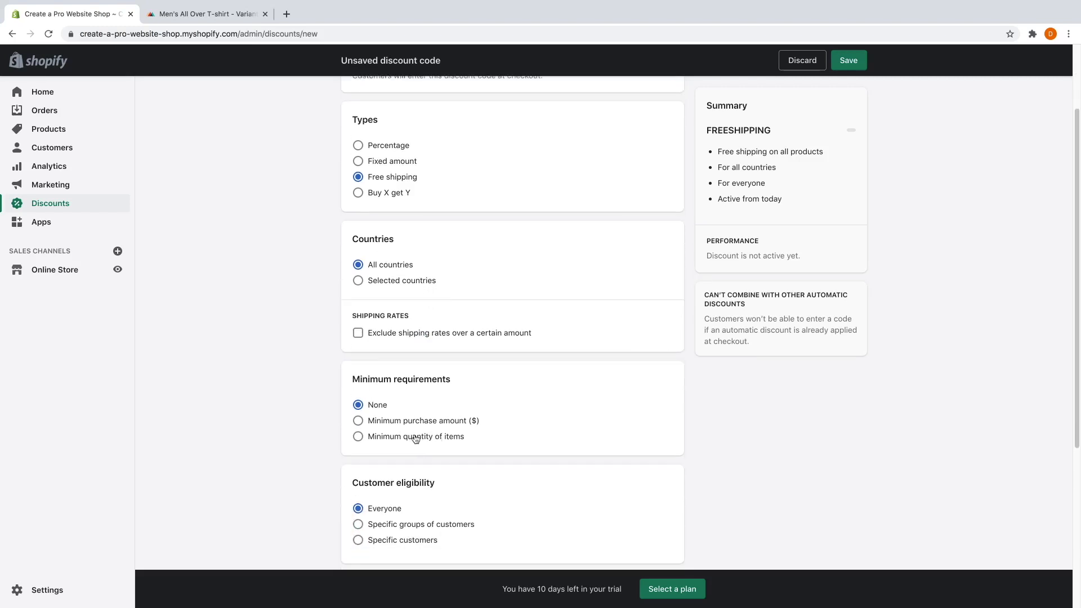
click(407, 423)
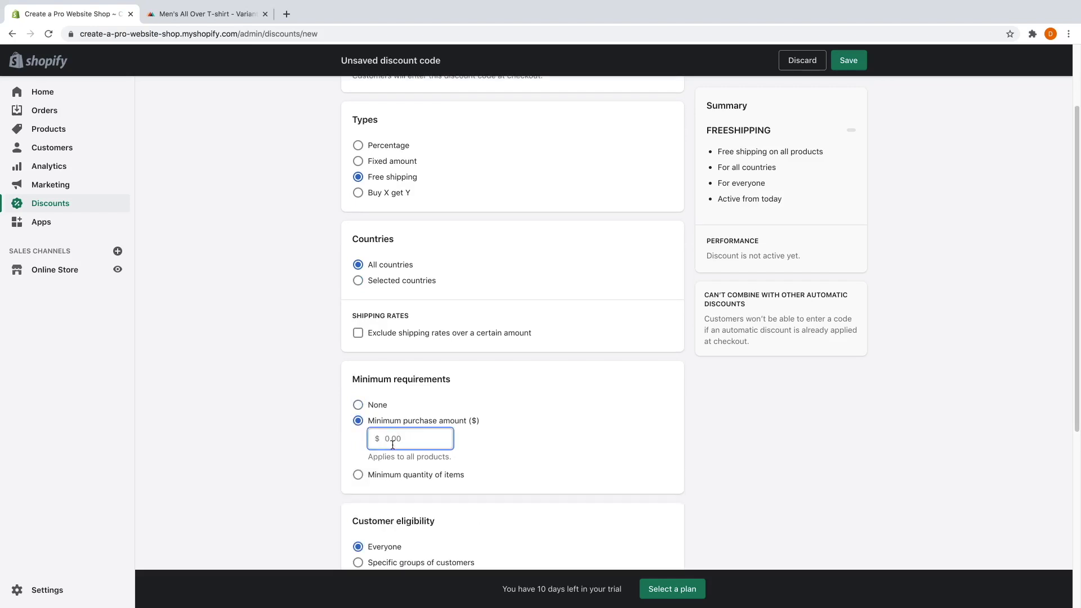
text(40.00)
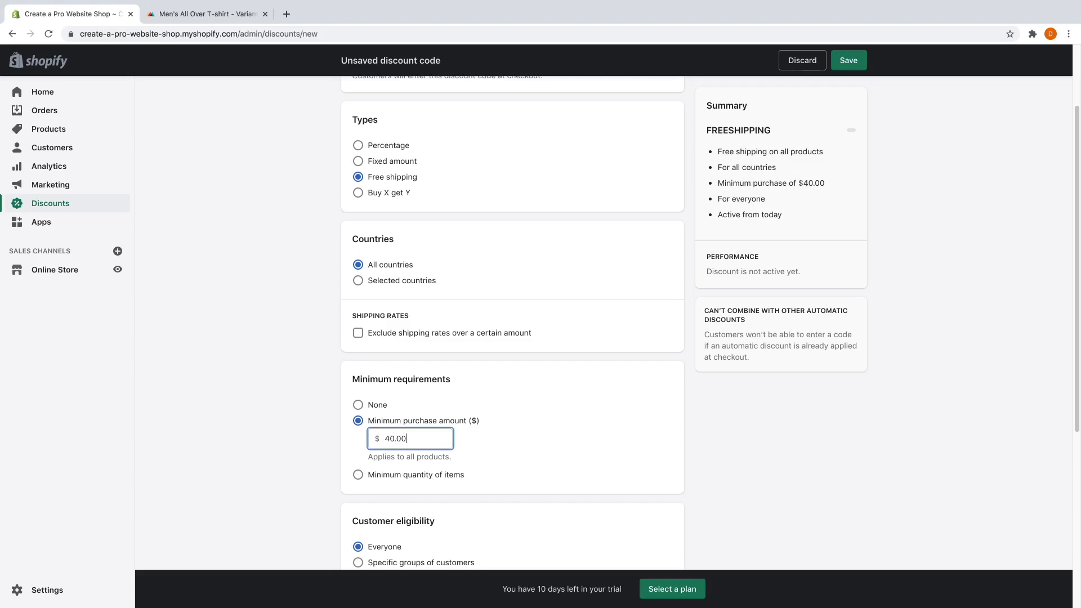
click(514, 441)
Limit the code to one use per customer, leaving total uses unlimited.
scroll(487, 431, down, 4)
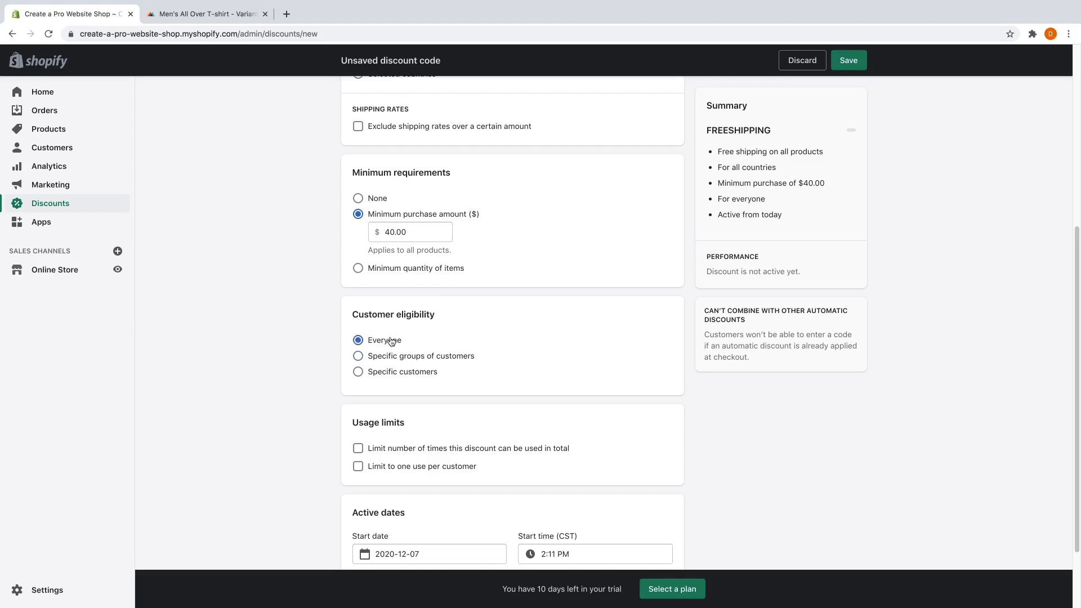
scroll(451, 395, down, 1)
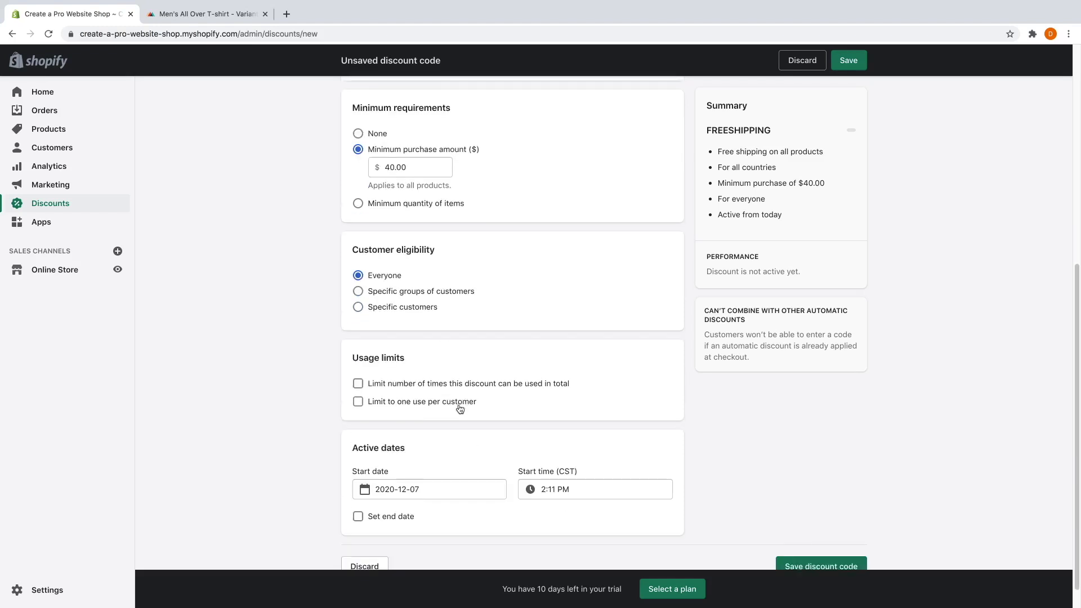
scroll(459, 407, down, 1)
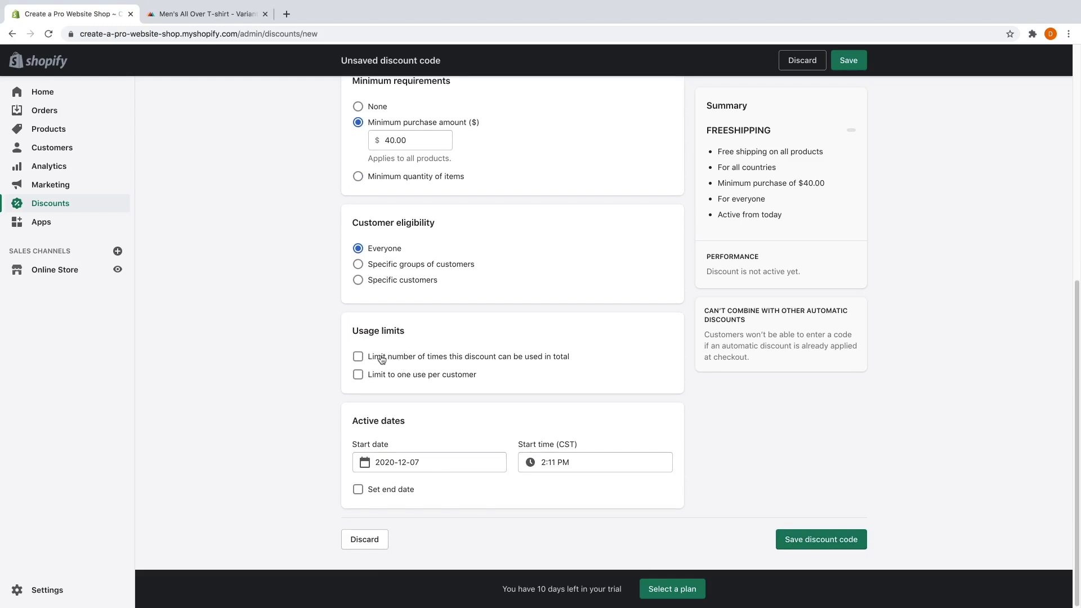
click(358, 357)
click(389, 370)
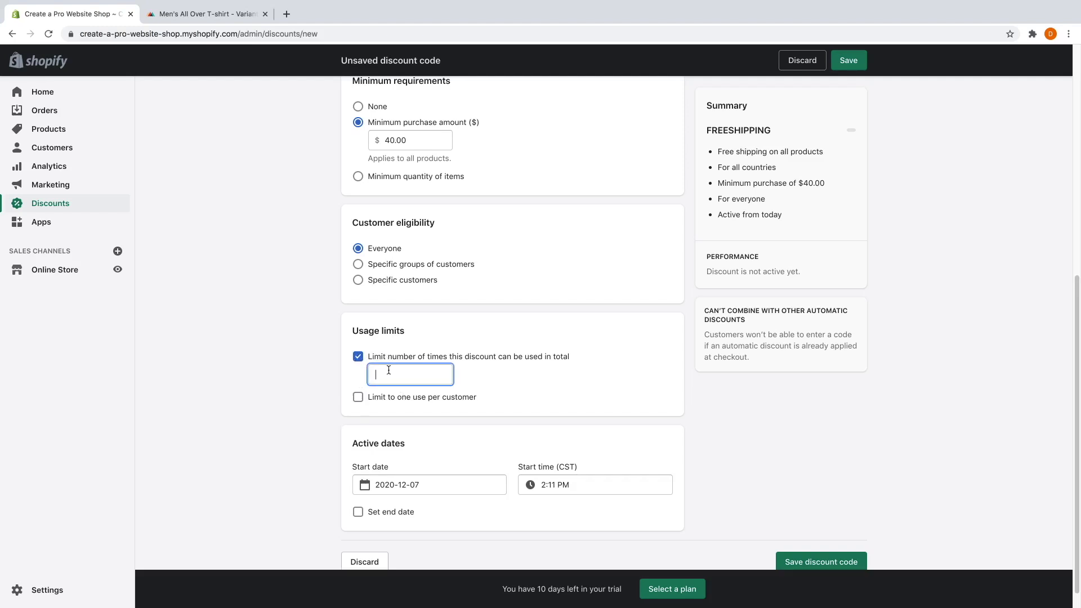
click(359, 398)
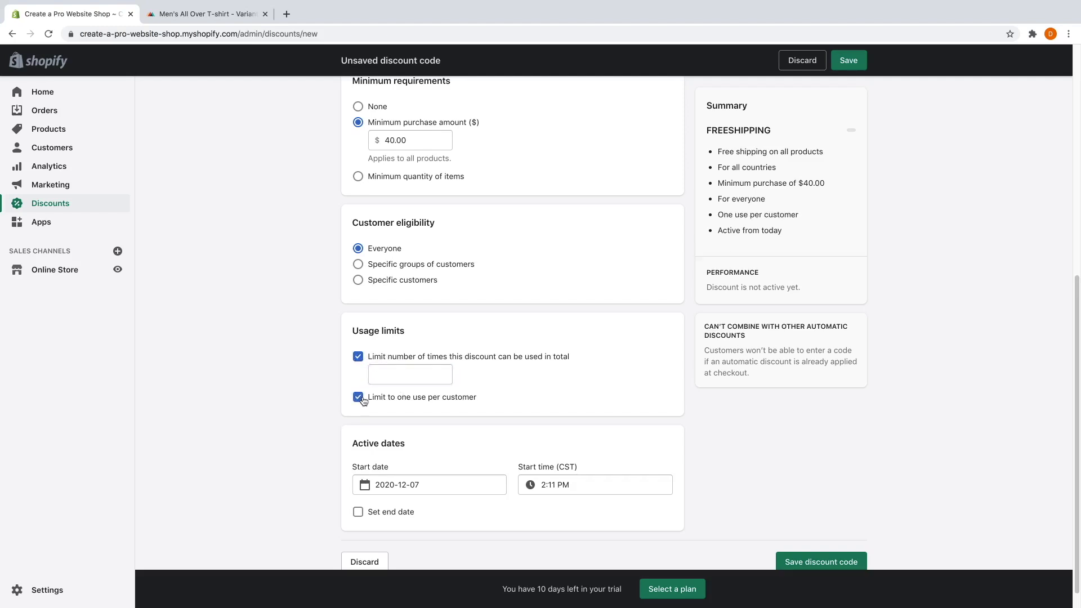
click(359, 357)
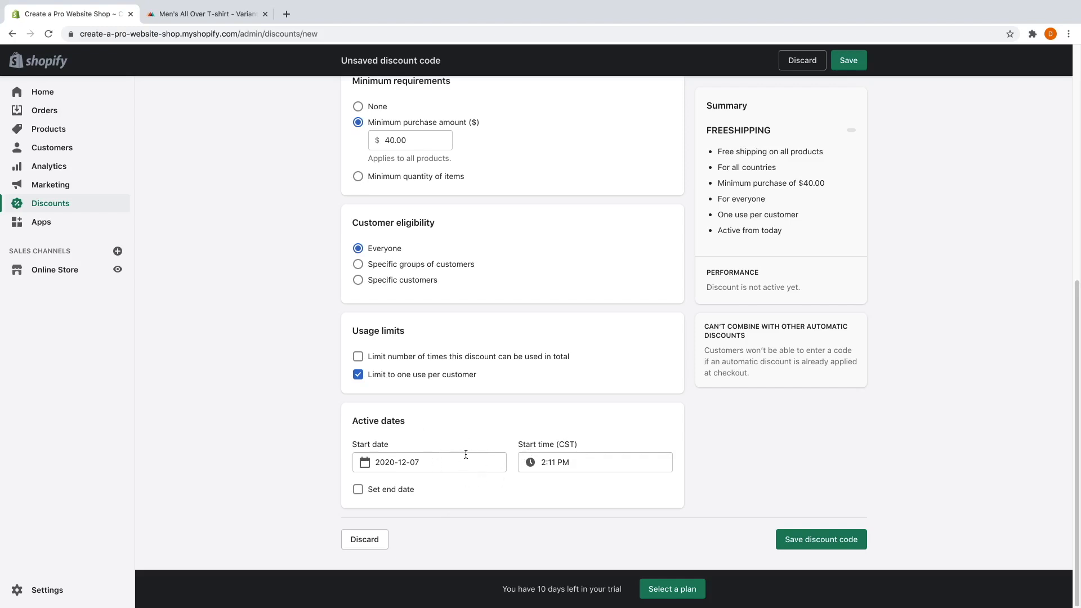
Set the end date to December 31, 2020 and save the discount code.
click(359, 490)
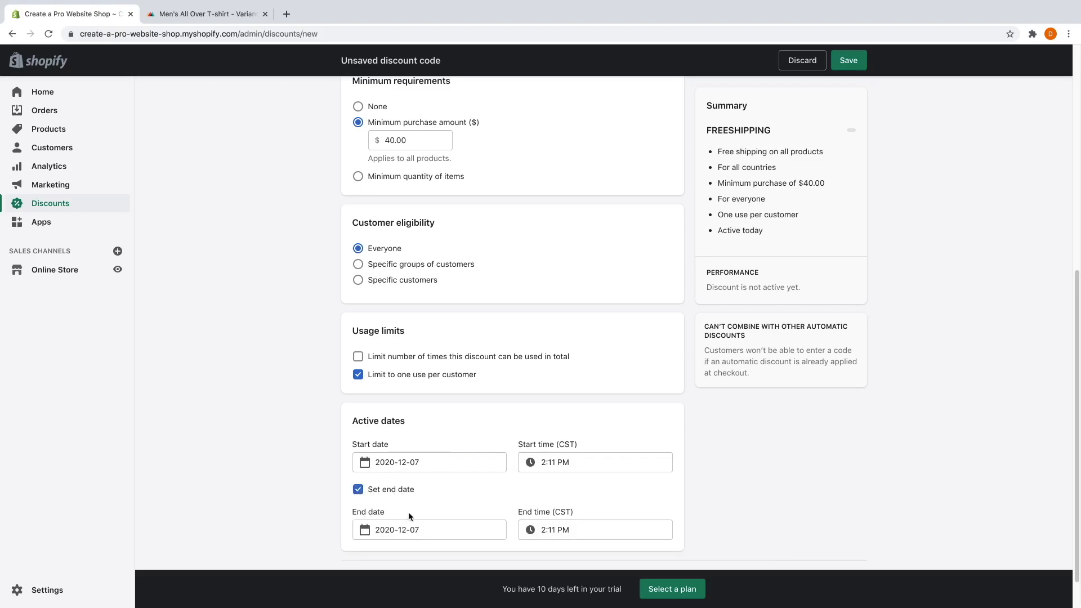
click(363, 530)
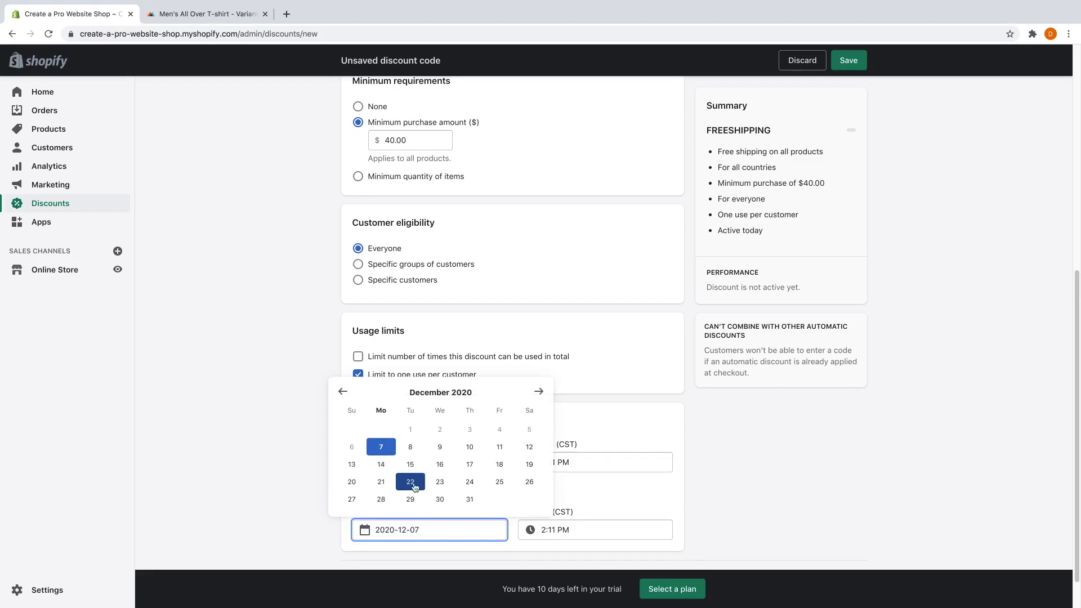
click(470, 499)
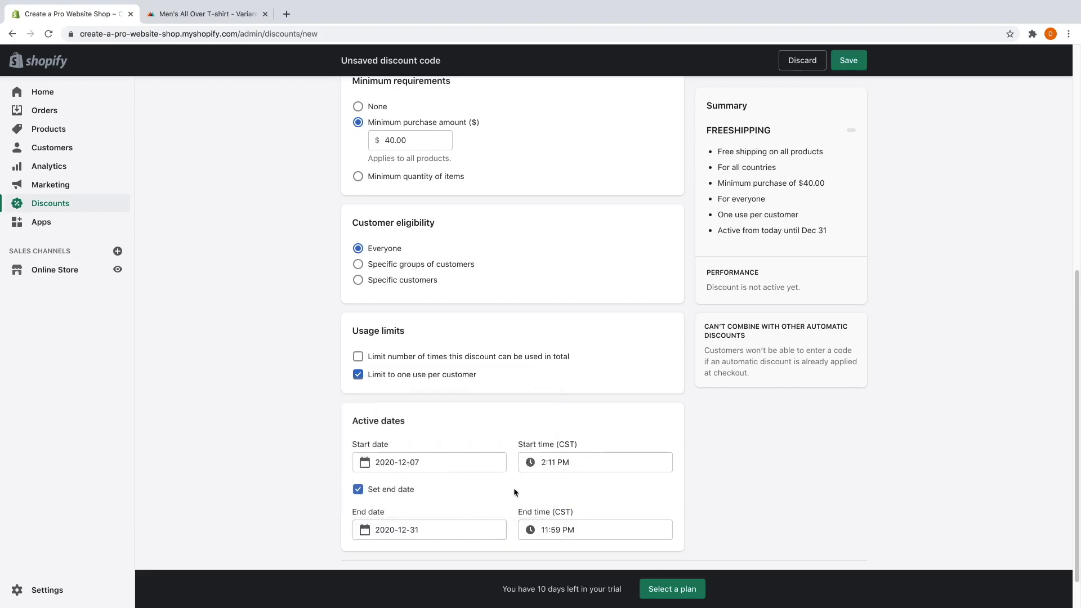
scroll(712, 485, down, 1)
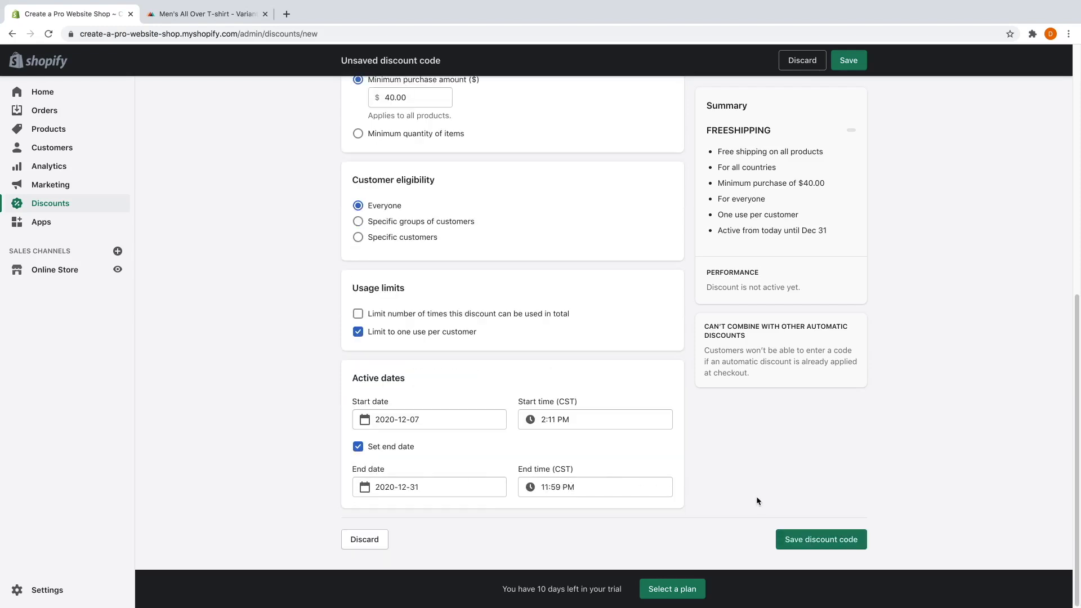
click(795, 541)
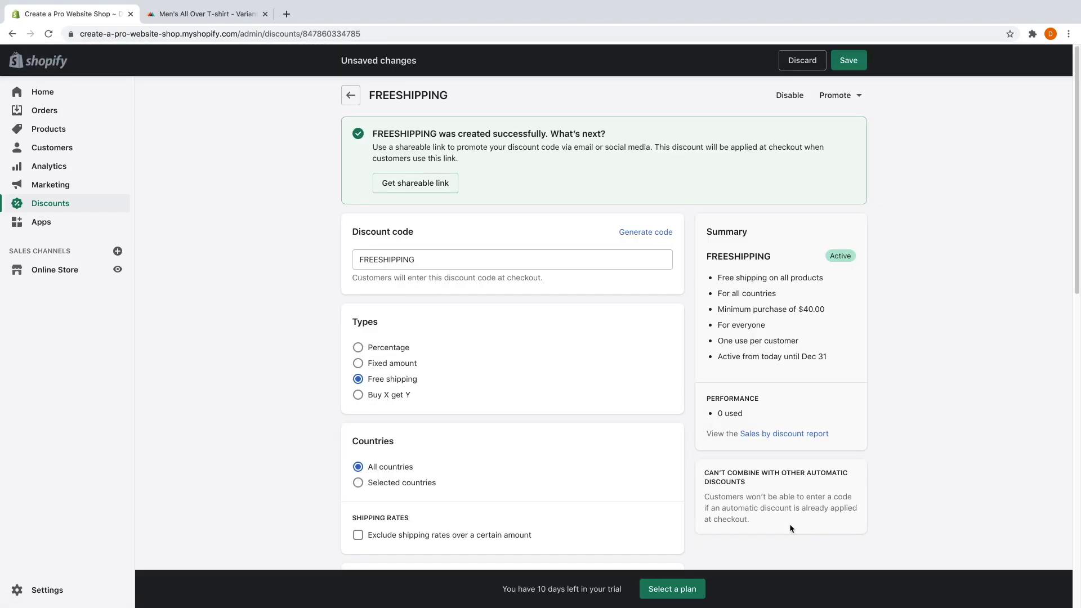
Copy the shareable link for the FREESHIPPING discount.
click(426, 186)
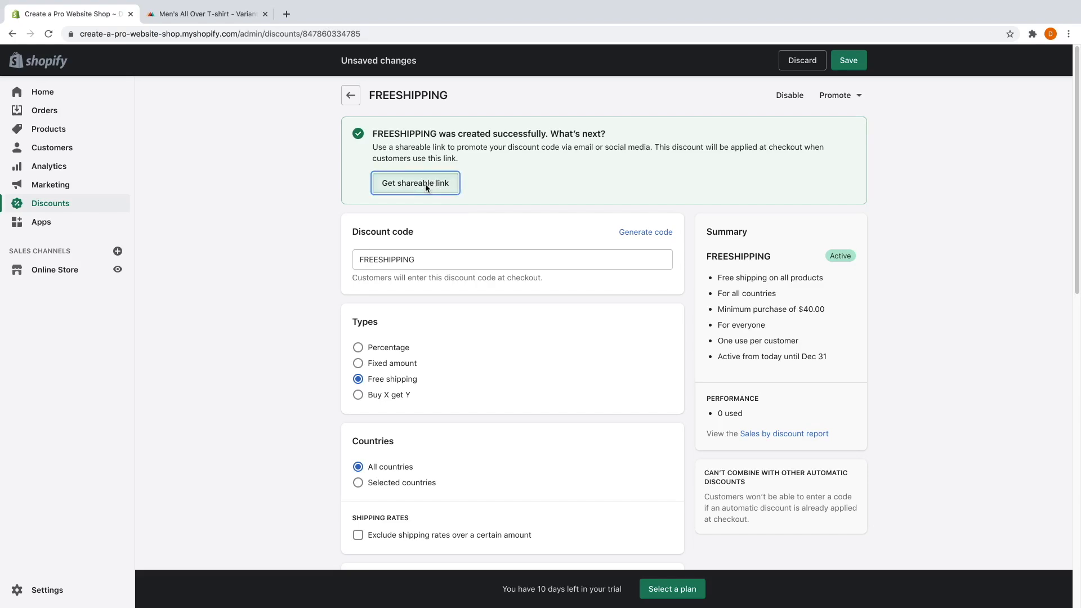
click(461, 342)
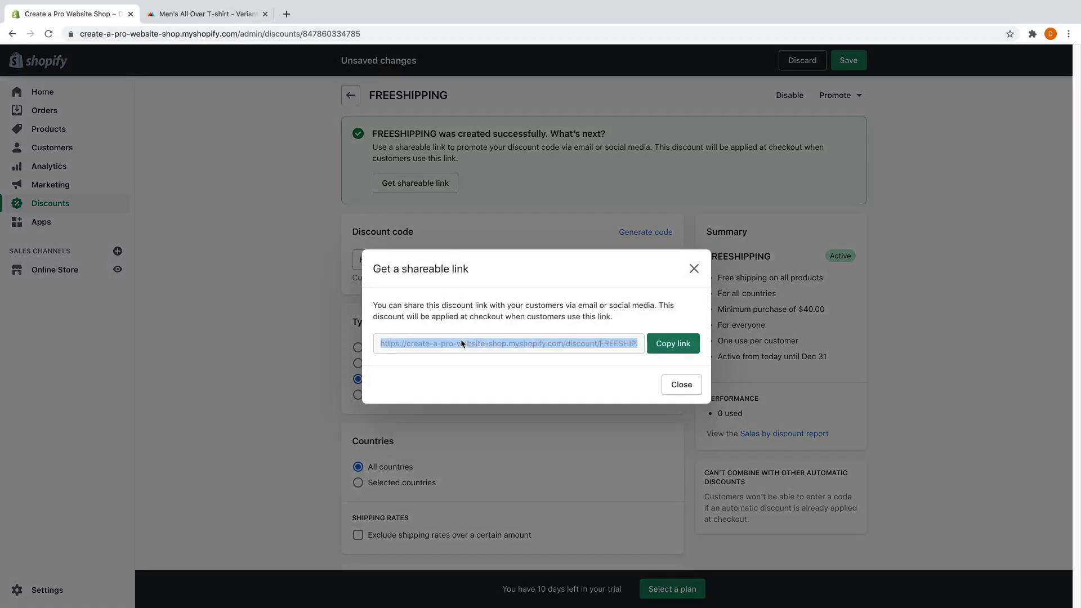
click(671, 344)
click(679, 383)
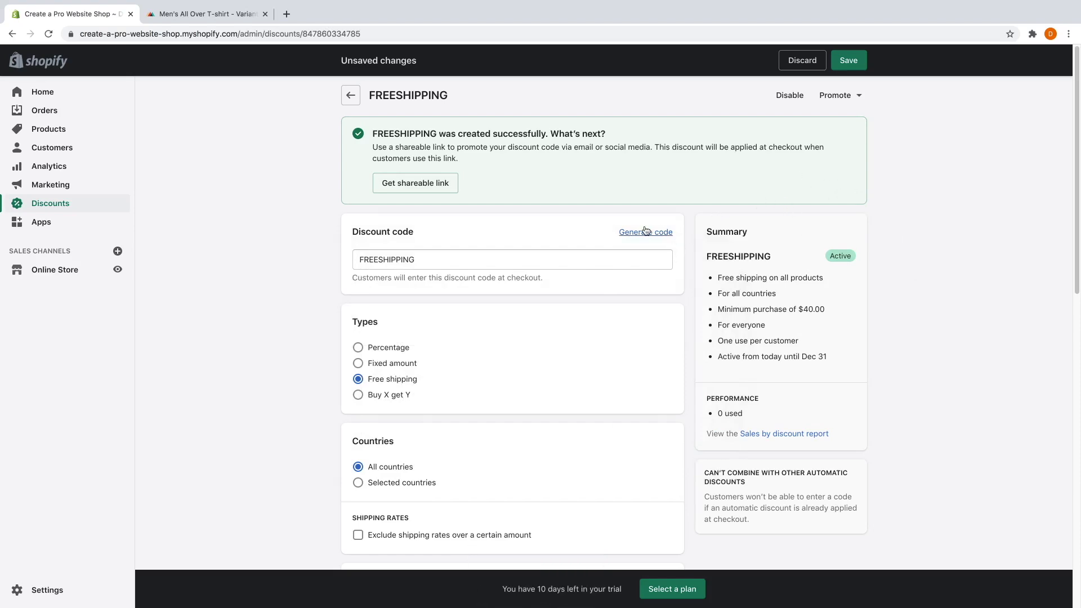
Save the FREESHIPPING changes and return to the Discounts list.
click(355, 99)
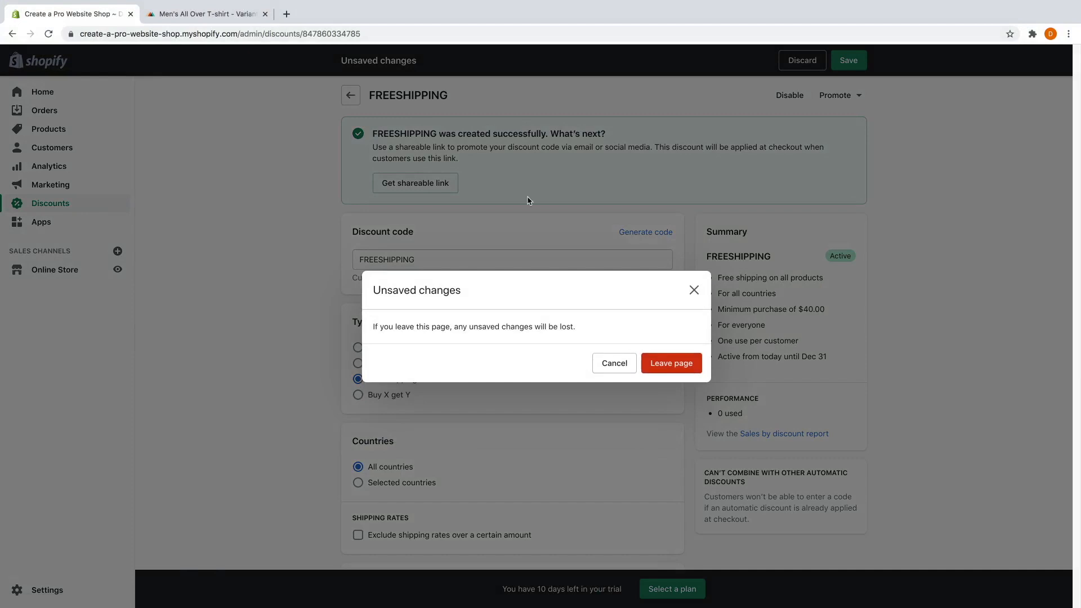
click(616, 366)
click(847, 62)
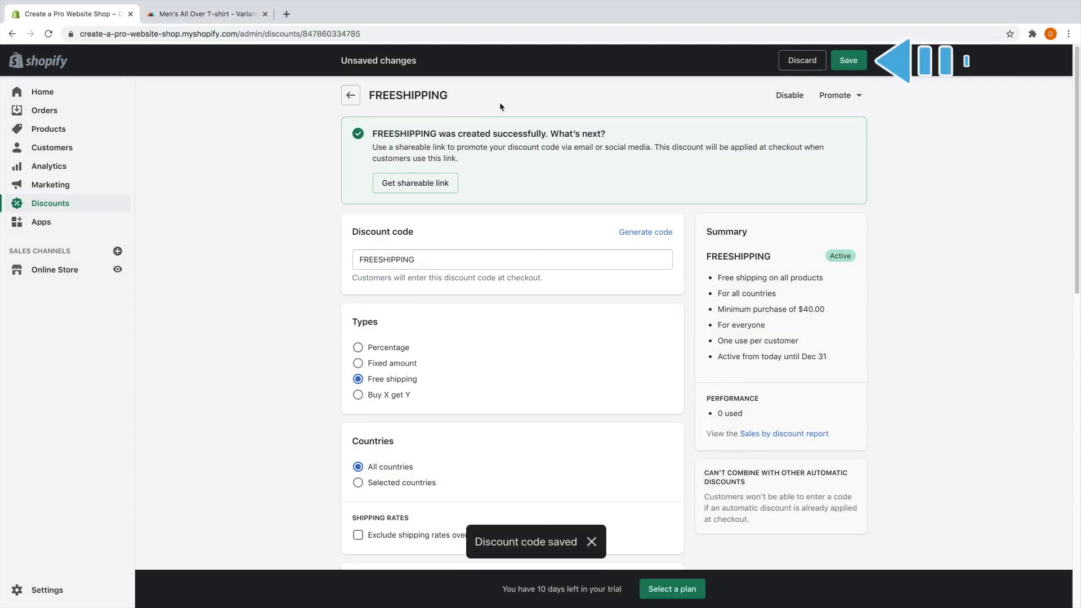
click(351, 97)
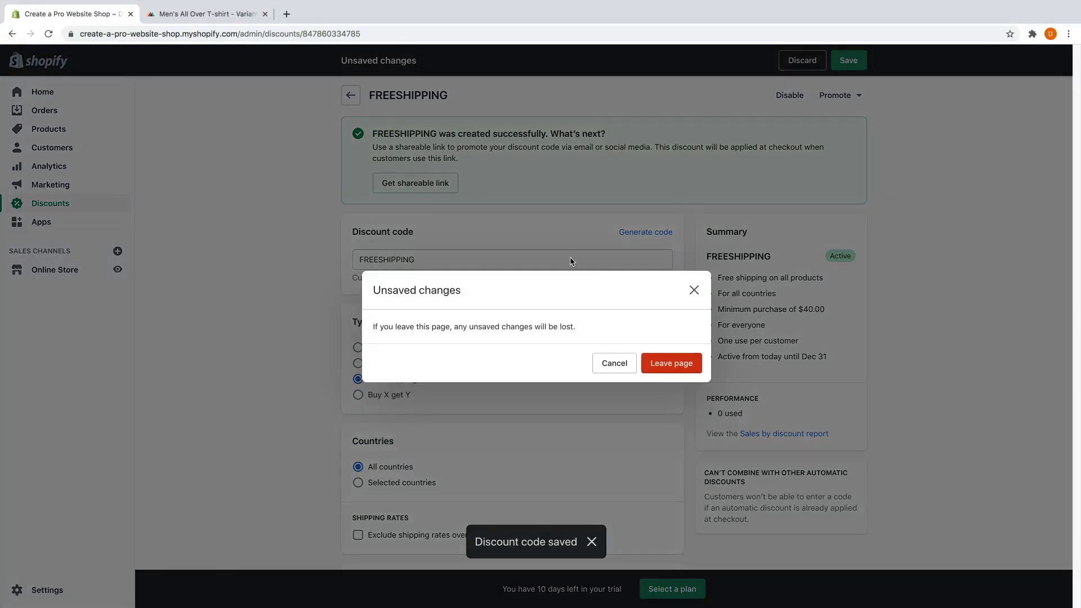
click(672, 360)
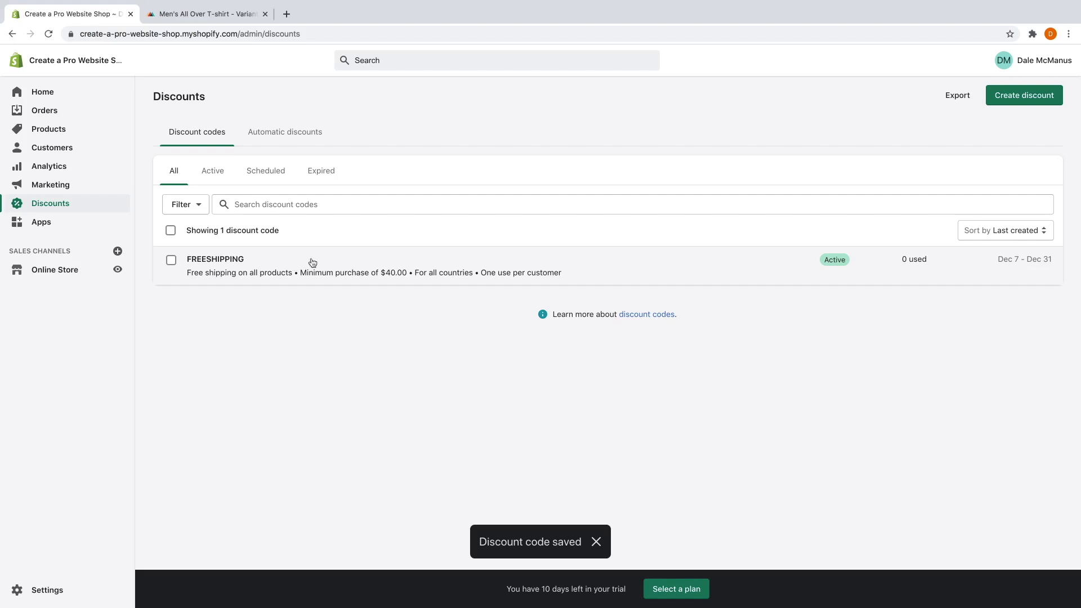
click(1010, 99)
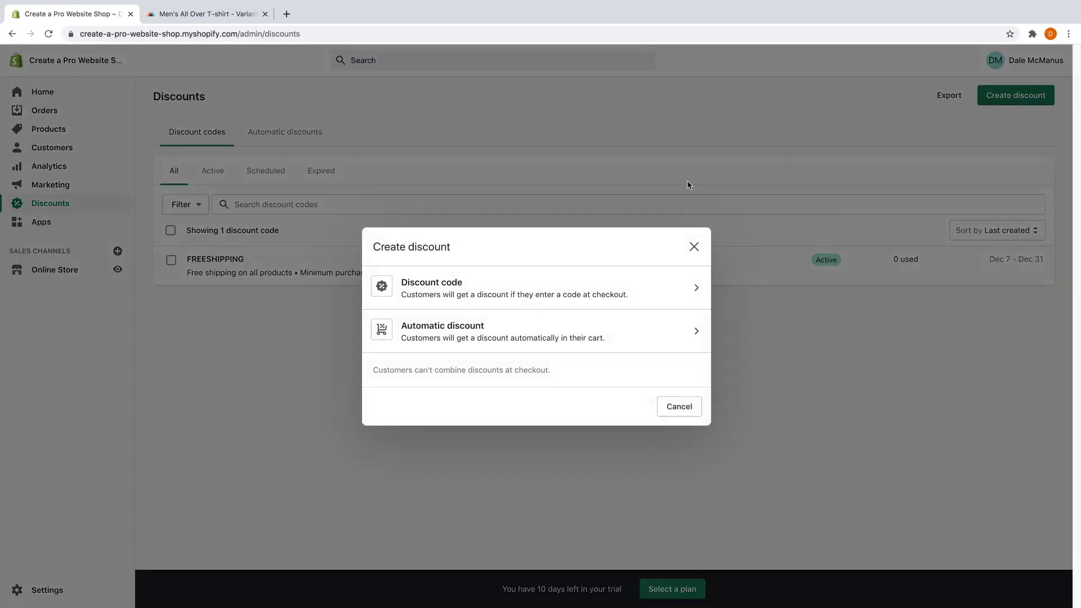
Create discount code 15OFF with a 15% percentage value.
click(500, 294)
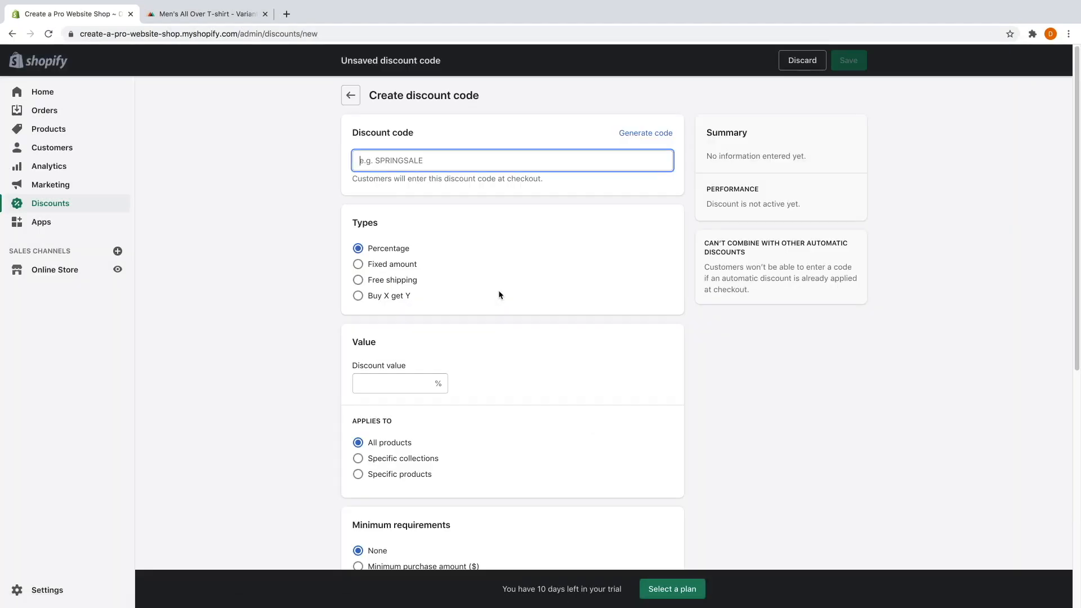
text(15OFF)
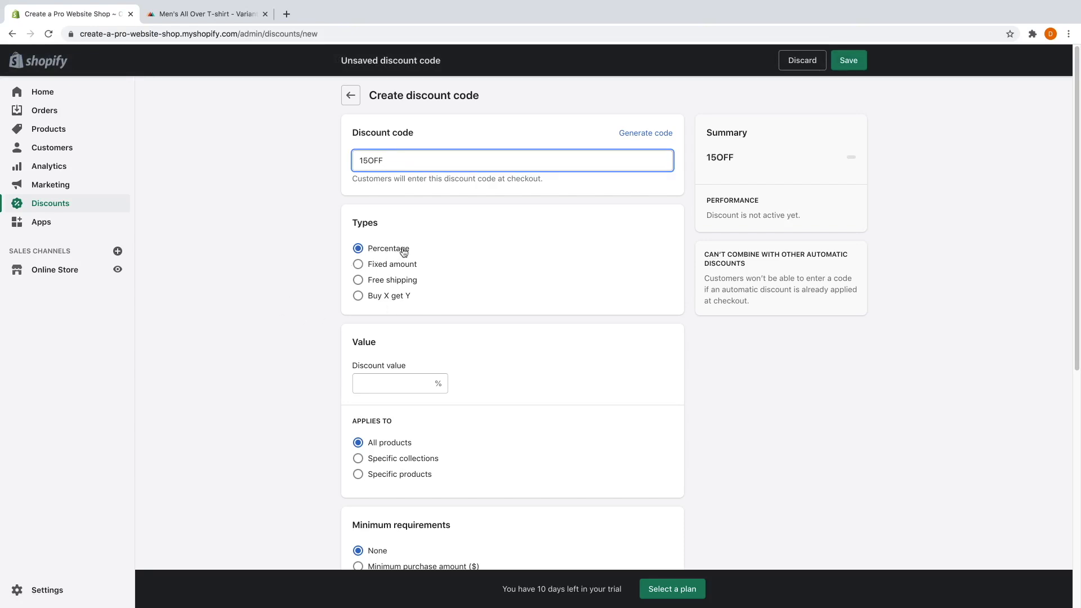
click(380, 390)
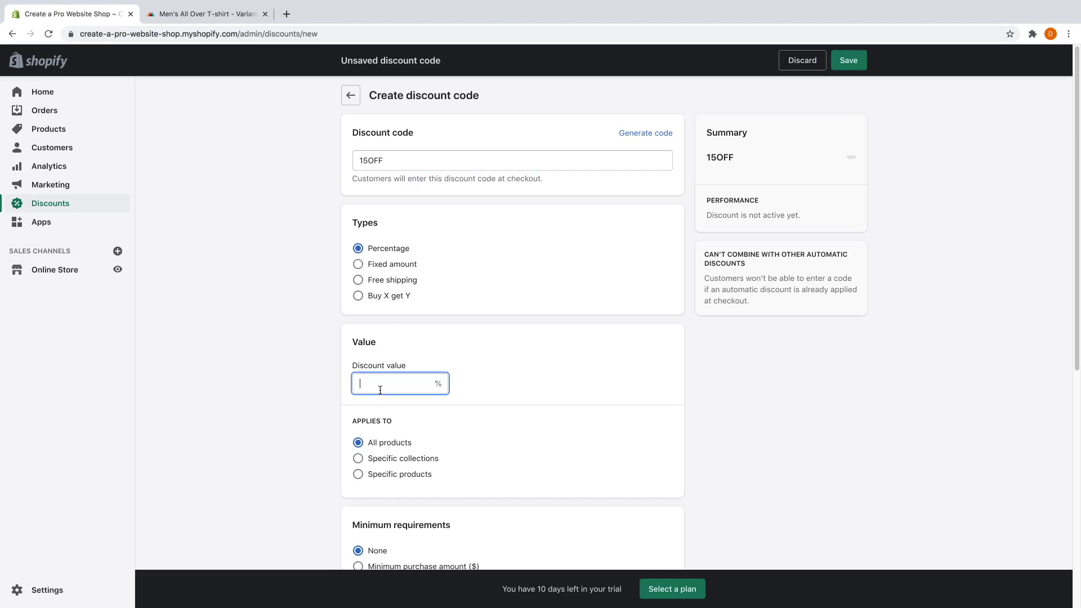
text(15)
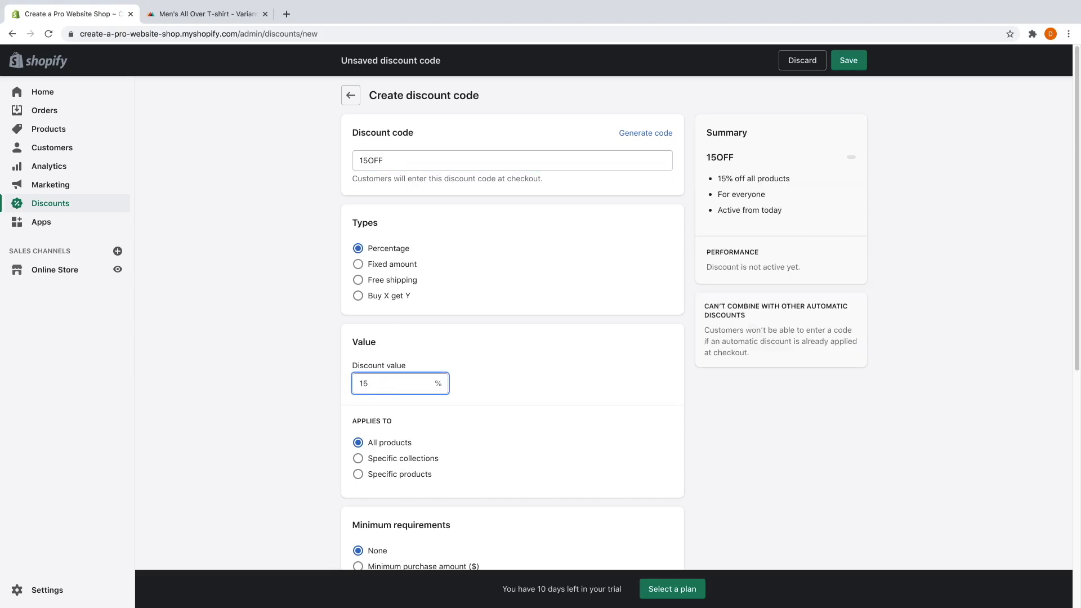
Give 15OFF a $30.00 minimum purchase and one use per customer, then save it.
scroll(490, 400, down, 2)
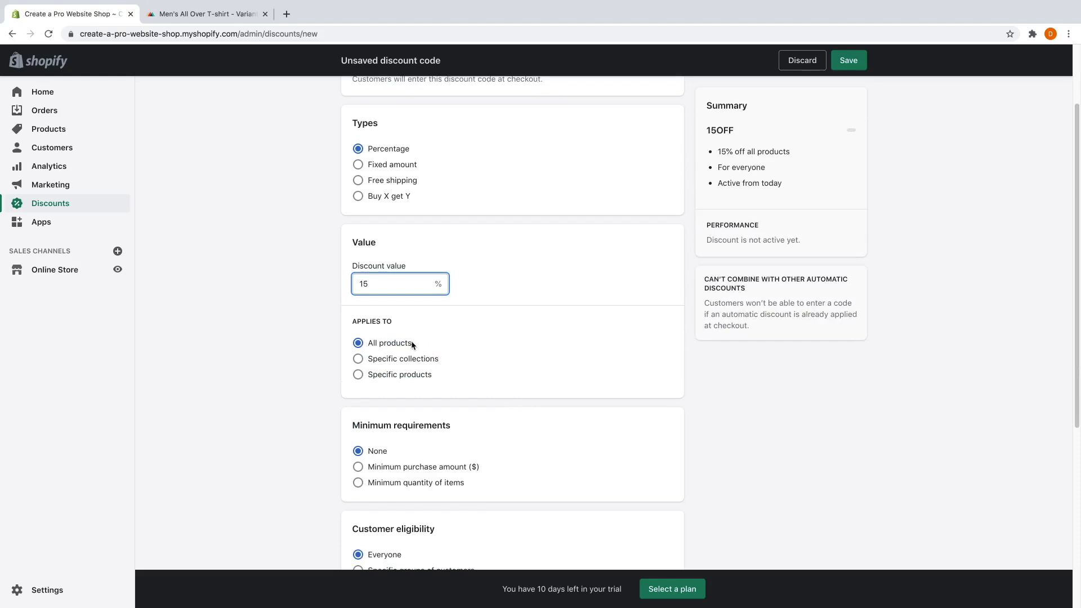
scroll(484, 354, down, 2)
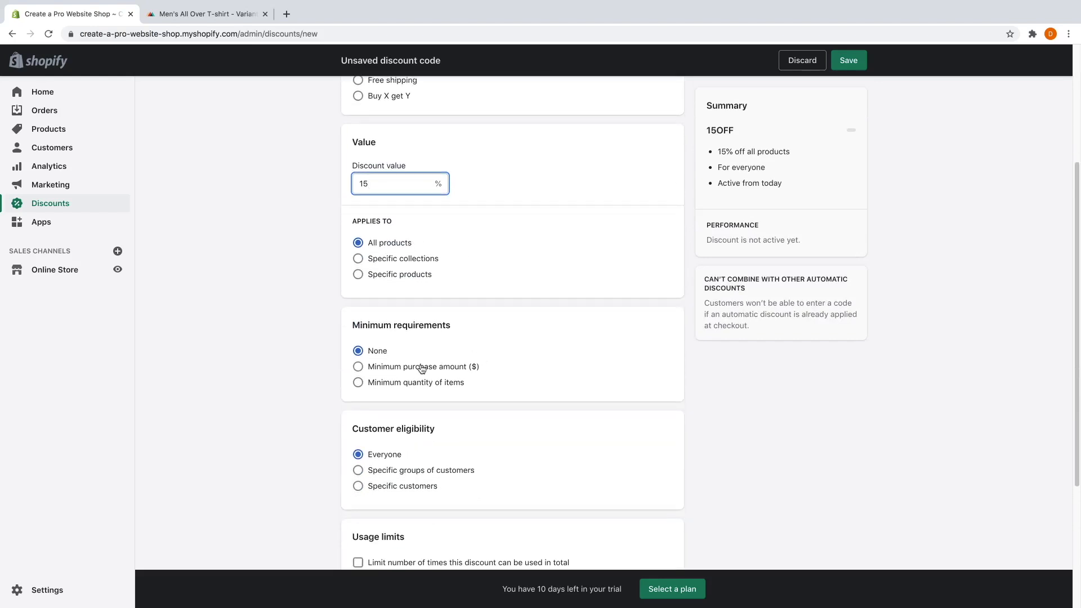
click(422, 368)
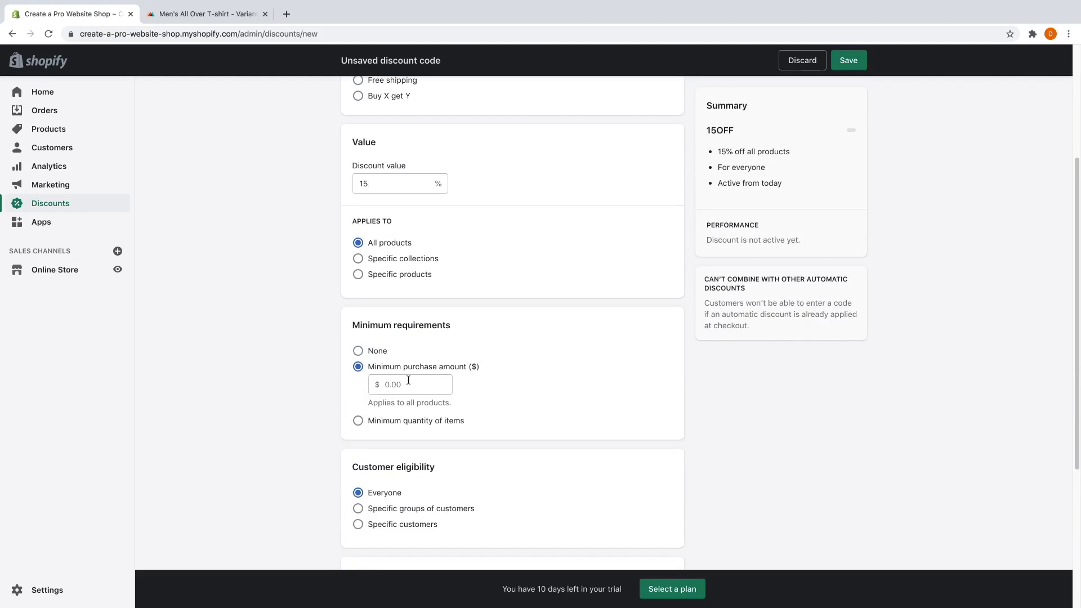
click(407, 384)
text(30)
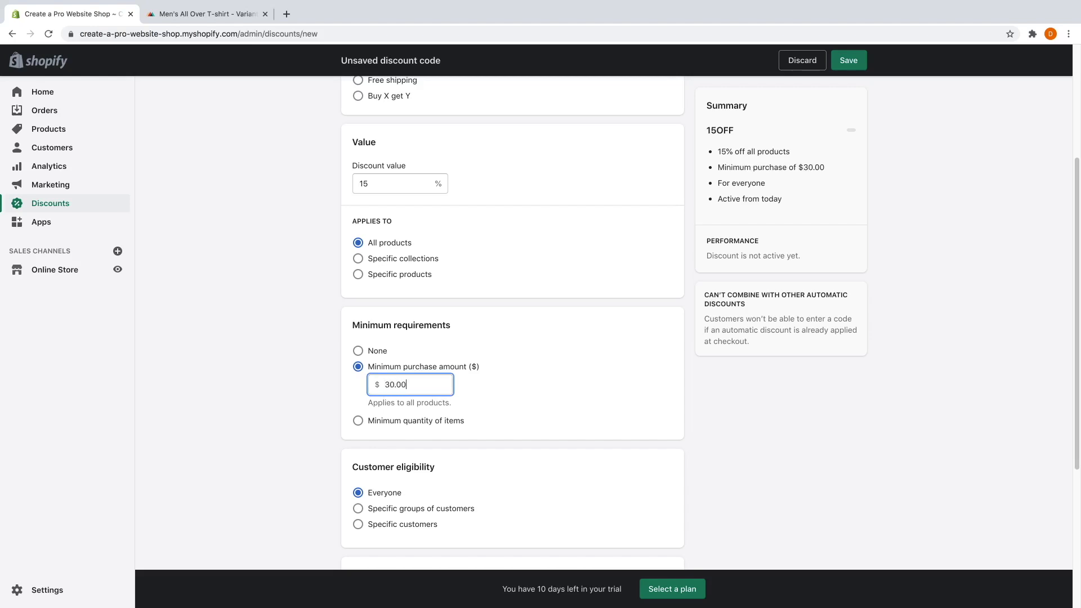
click(501, 381)
scroll(481, 377, down, 2)
scroll(482, 381, down, 3)
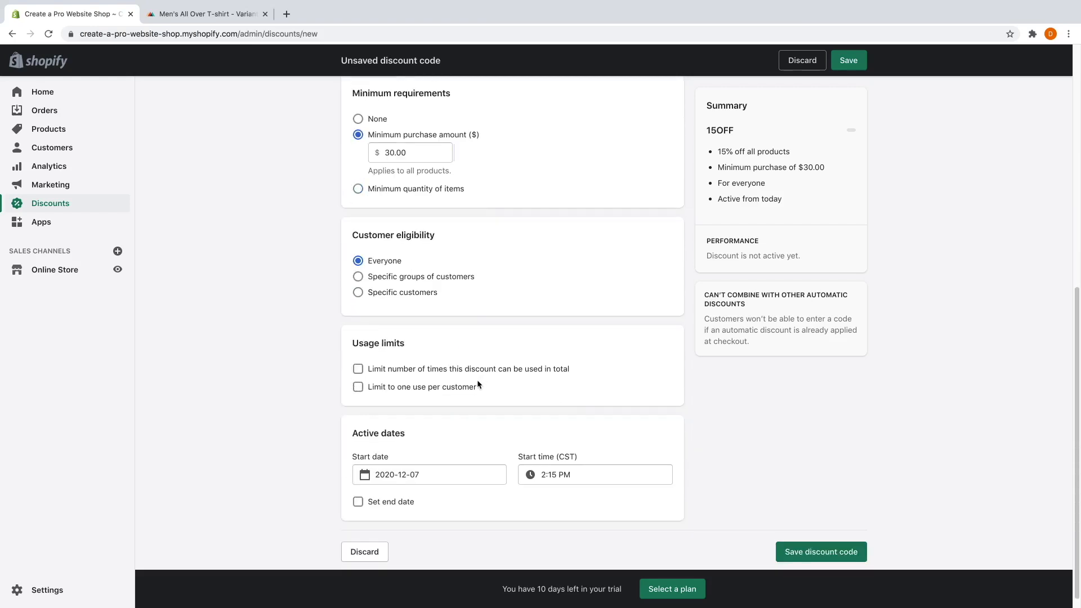
click(422, 390)
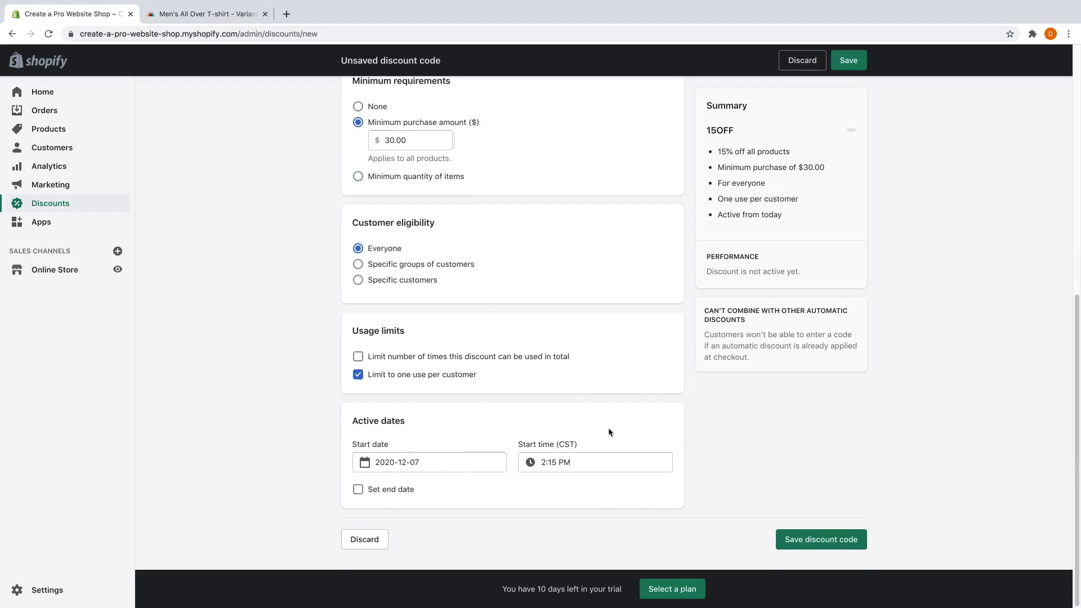
click(837, 542)
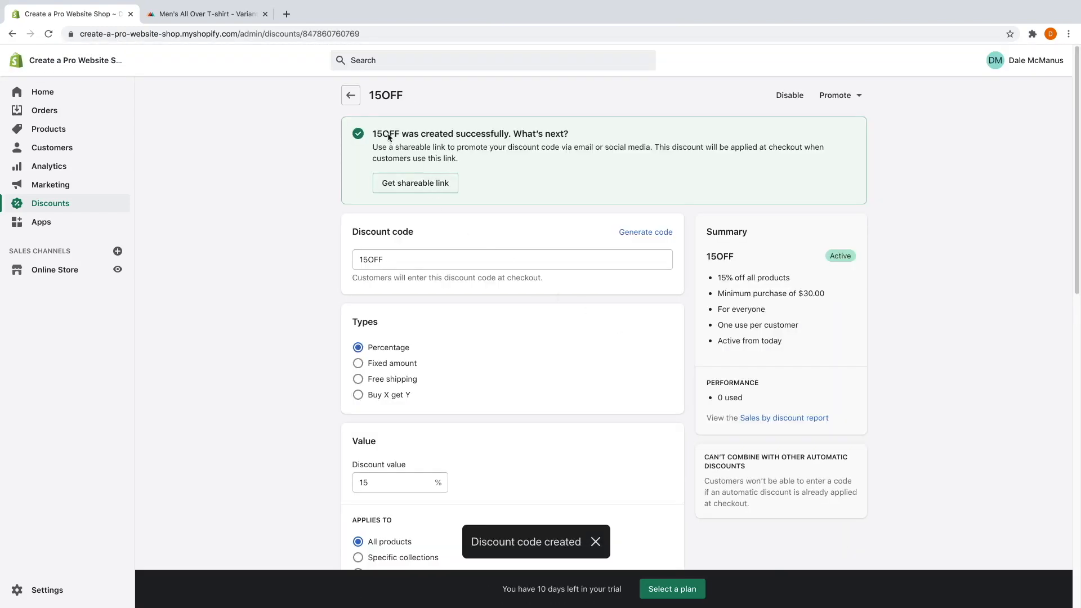
Start a new discount code 20DOLLARSOFF worth a fixed $20 off.
click(350, 95)
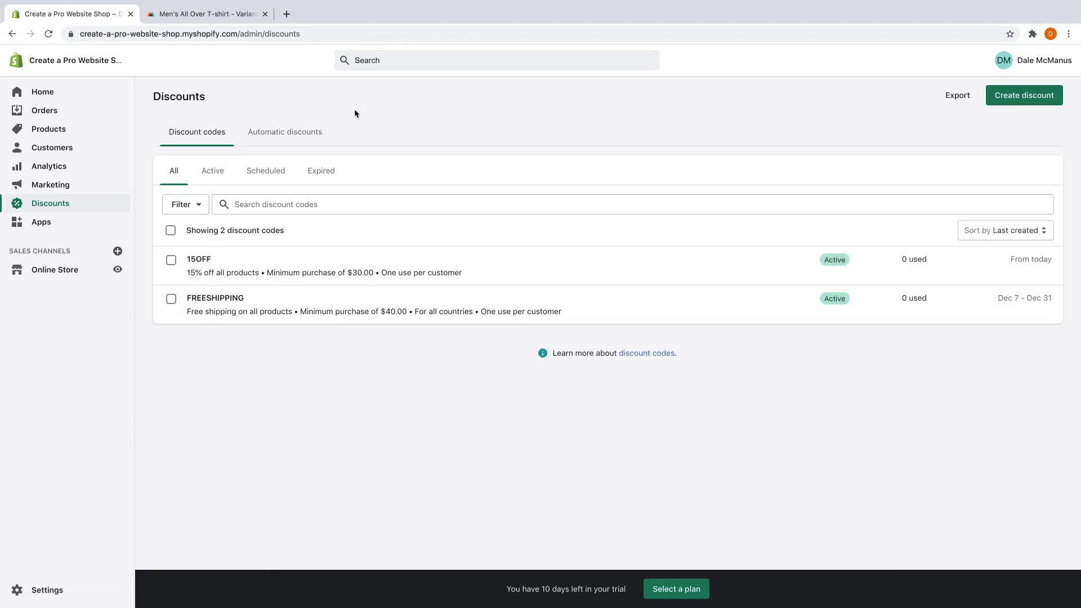
click(1039, 102)
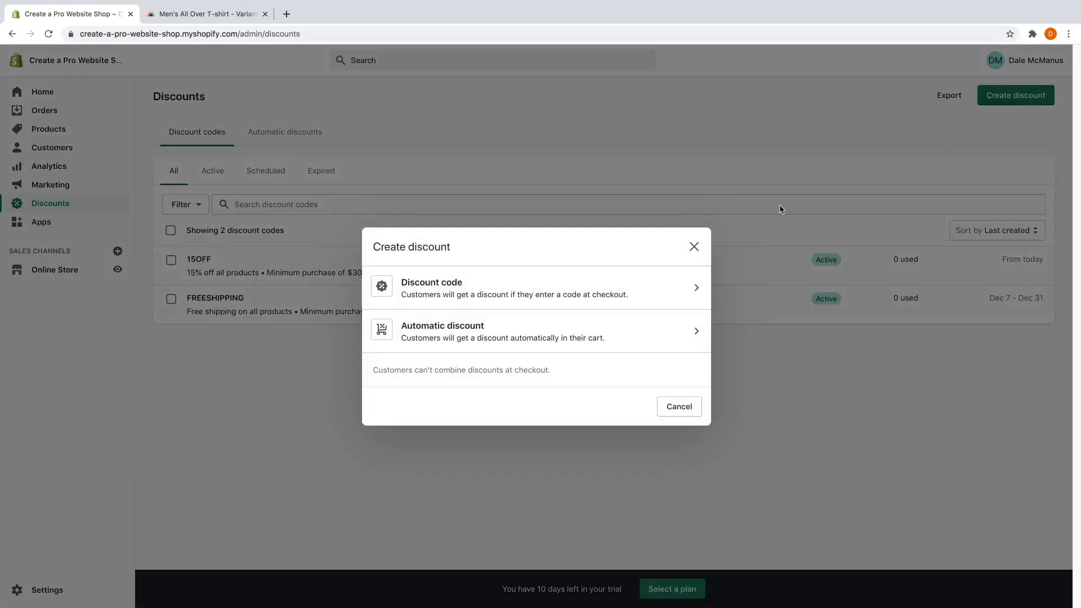
click(596, 288)
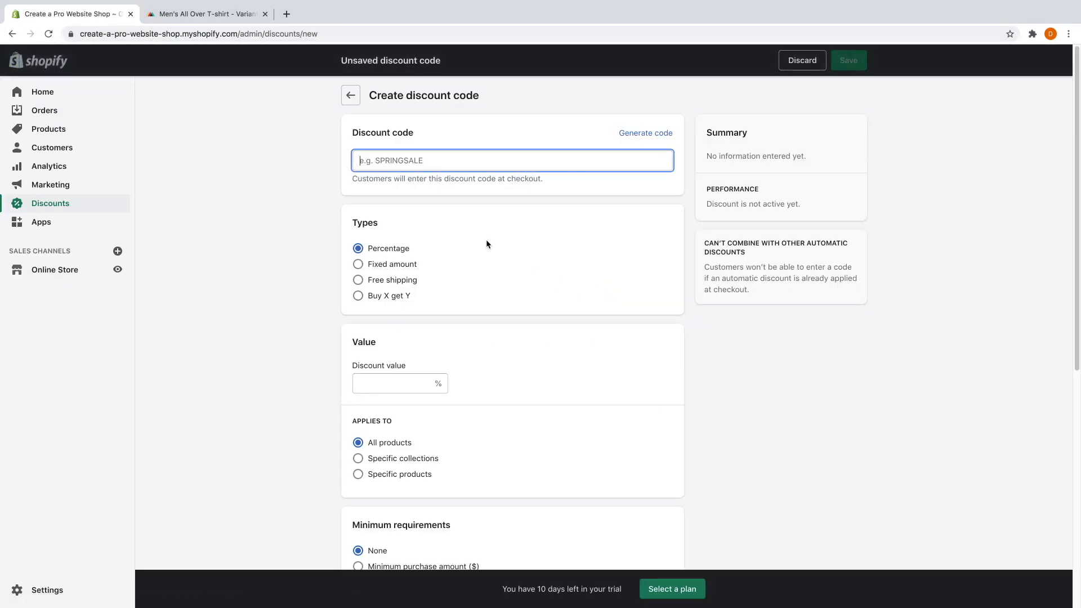
text(20)
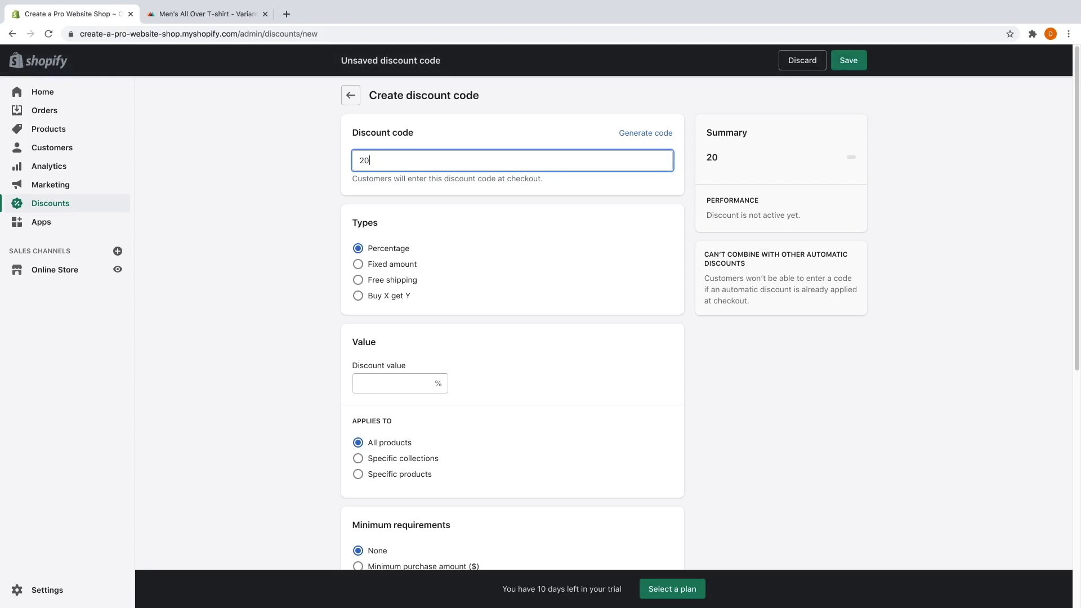
key(BackSpace)
key(BackSpace)
text(DOLLARSOFF)
click(397, 266)
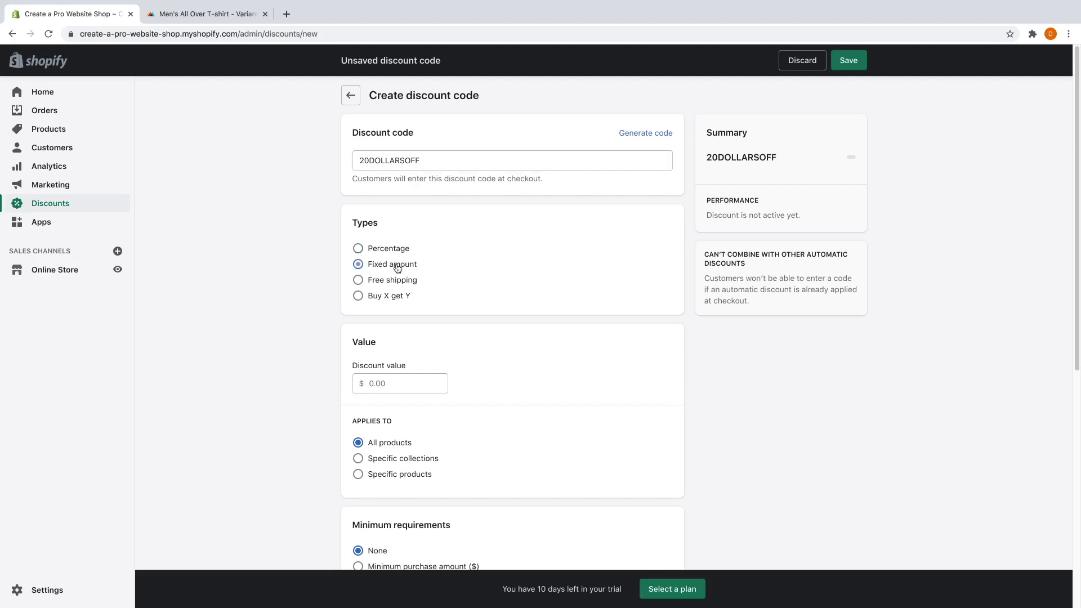
click(400, 376)
text(20)
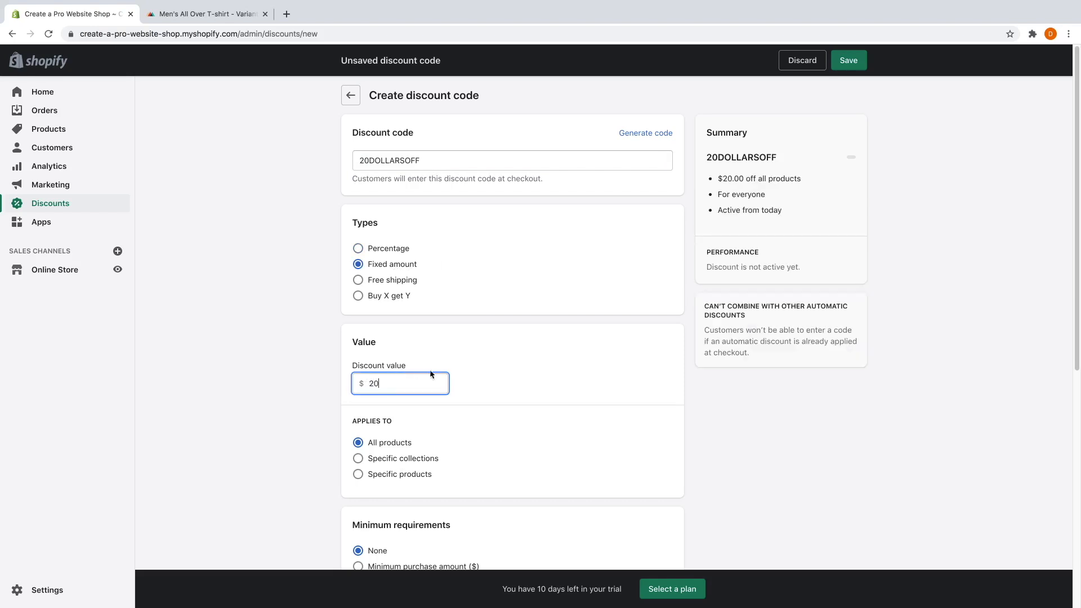
Require a $70 minimum purchase amount for 20DOLLARSOFF.
scroll(431, 374, down, 4)
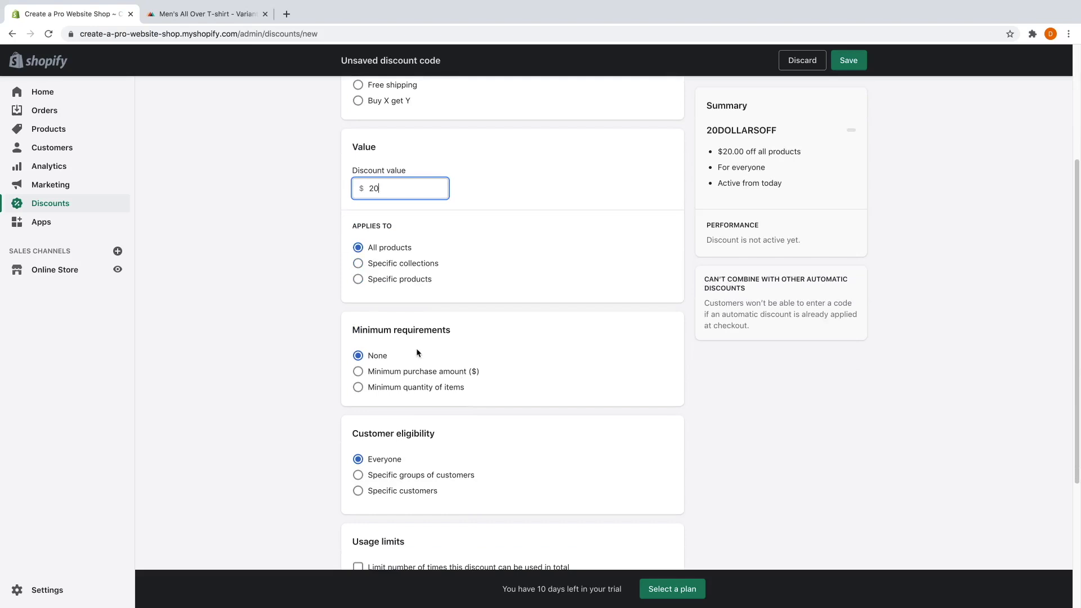
click(403, 377)
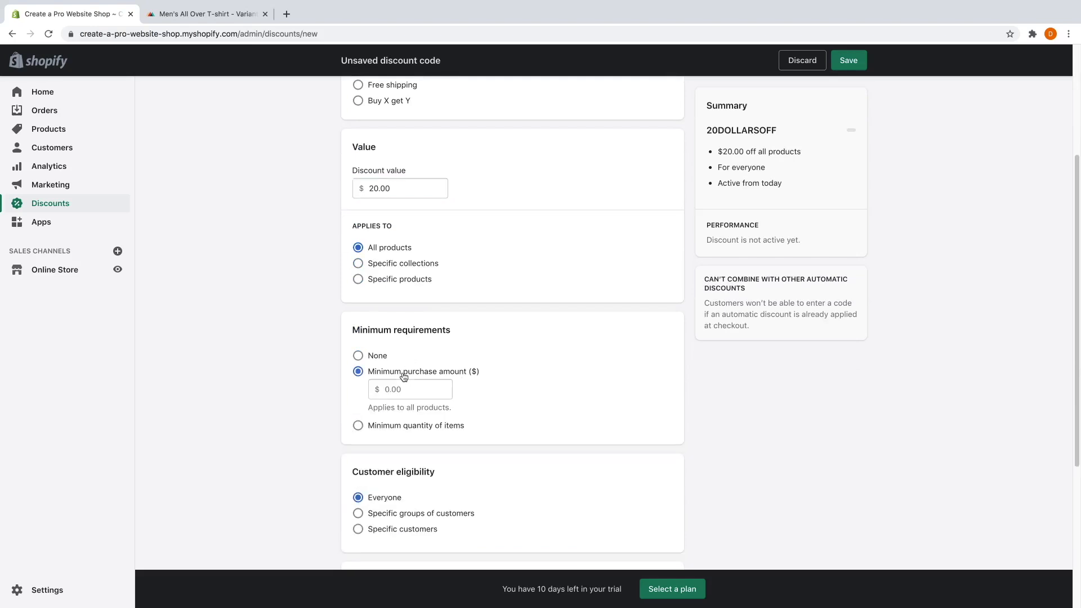
click(390, 389)
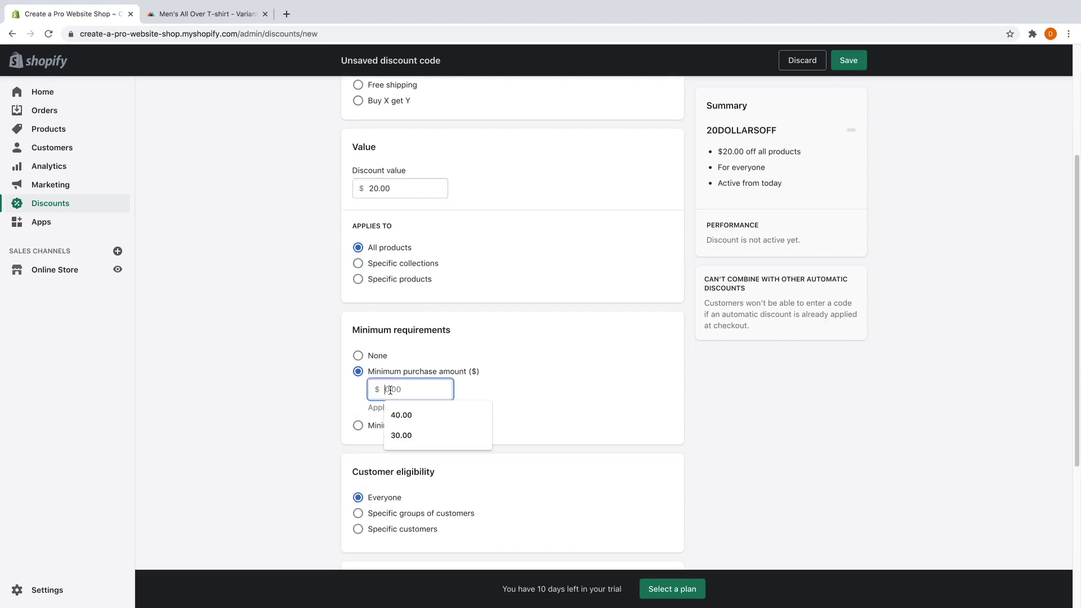
text(50)
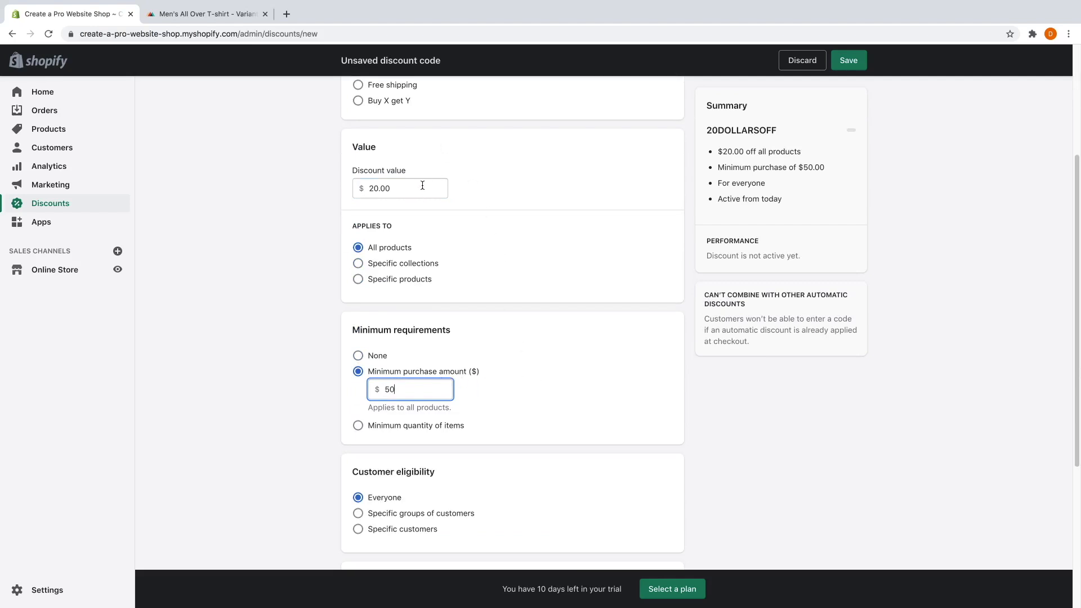
key(BackSpace)
key(BackSpace)
text(70)
Limit 20DOLLARSOFF to one use per customer, save it, and return to the codes list.
scroll(457, 413, down, 1)
scroll(457, 415, down, 4)
scroll(426, 378, down, 3)
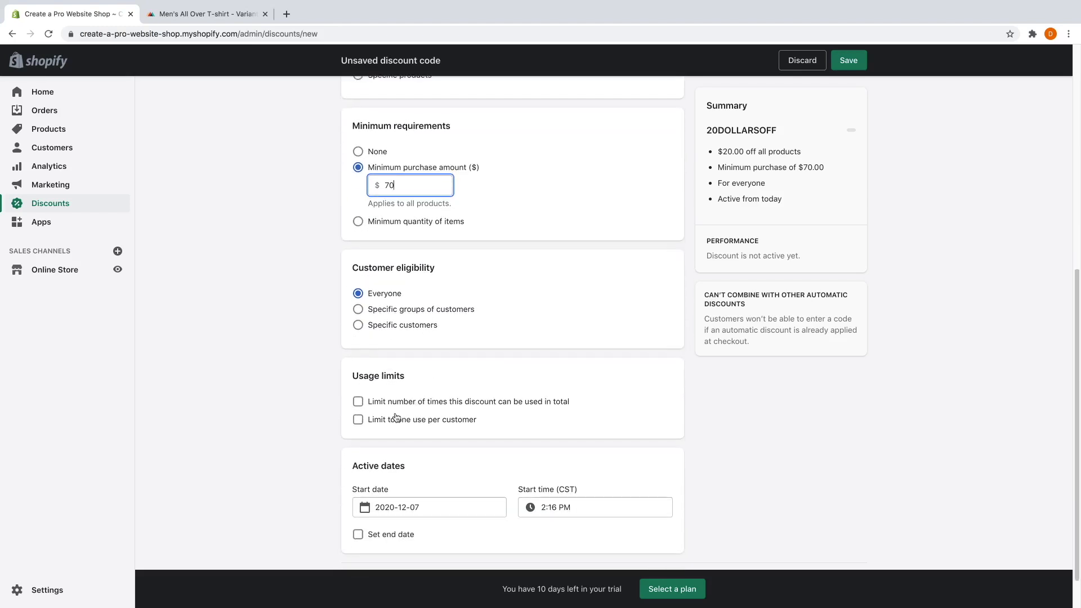
click(395, 419)
scroll(415, 423, down, 1)
scroll(415, 422, down, 1)
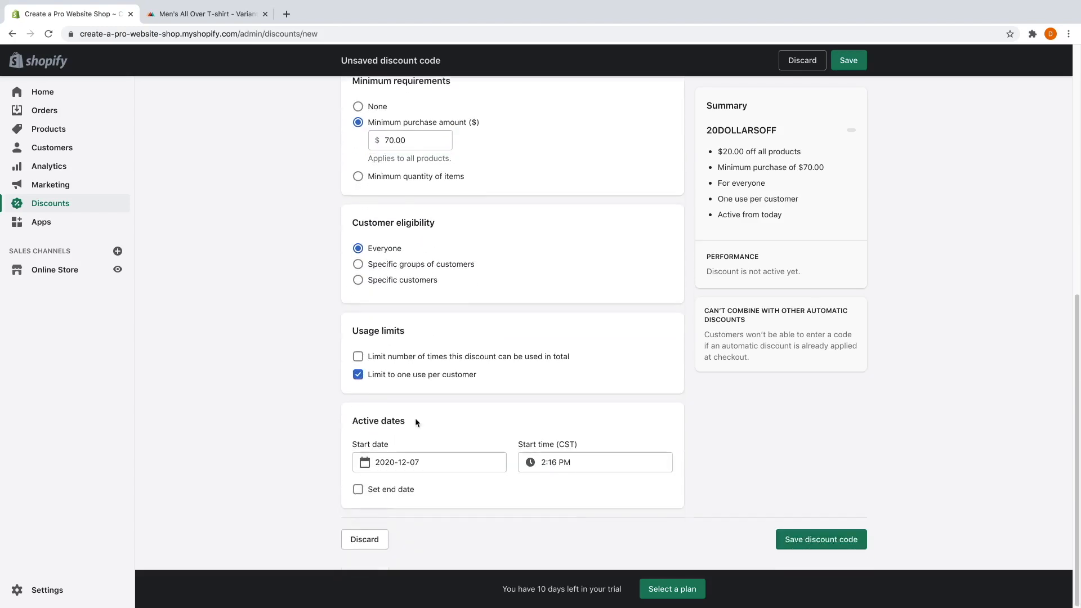
click(829, 539)
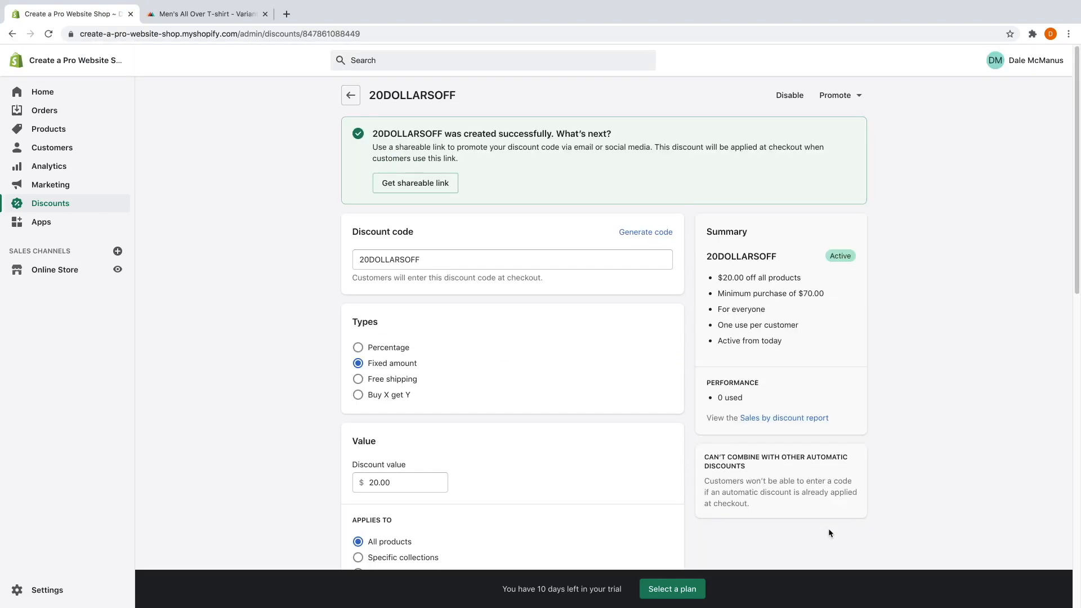
click(352, 100)
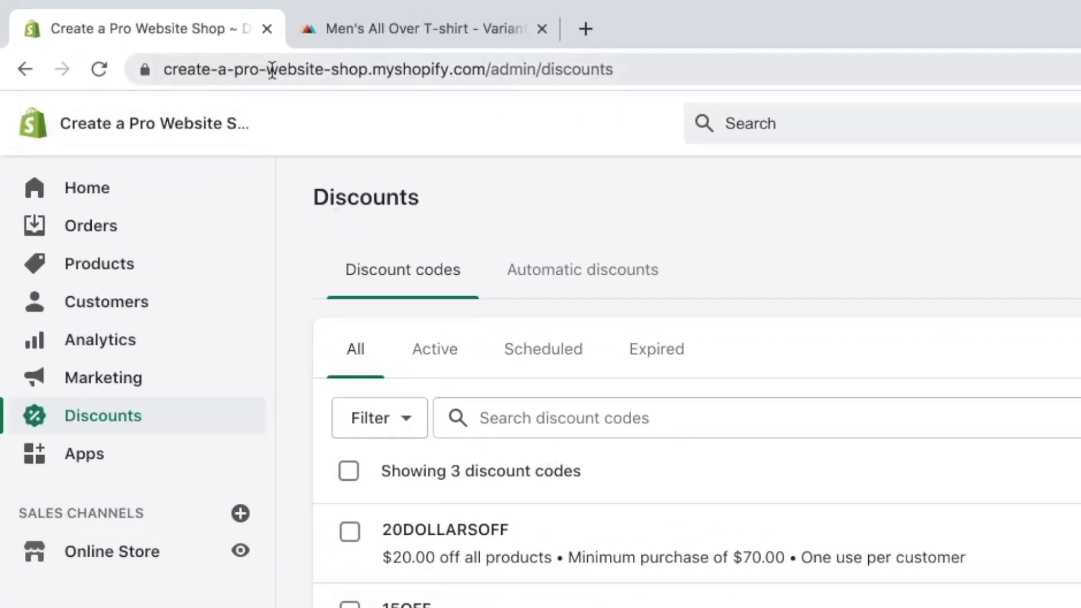
Highlight the myshopify address, then go to the Online Store Themes page.
click(484, 71)
drag(485, 71, 294, 81)
click(454, 176)
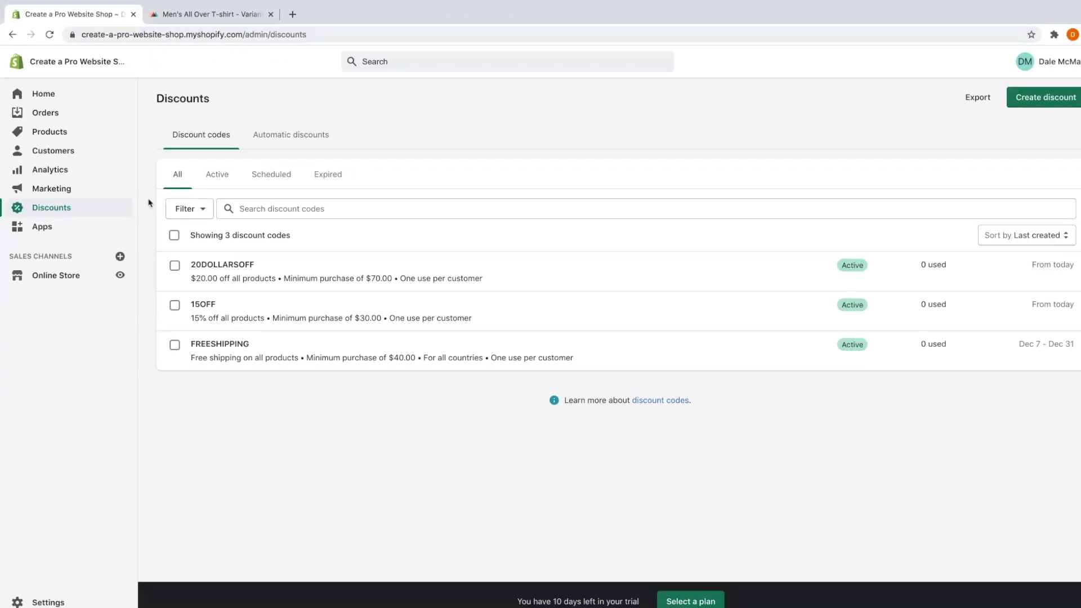
click(56, 271)
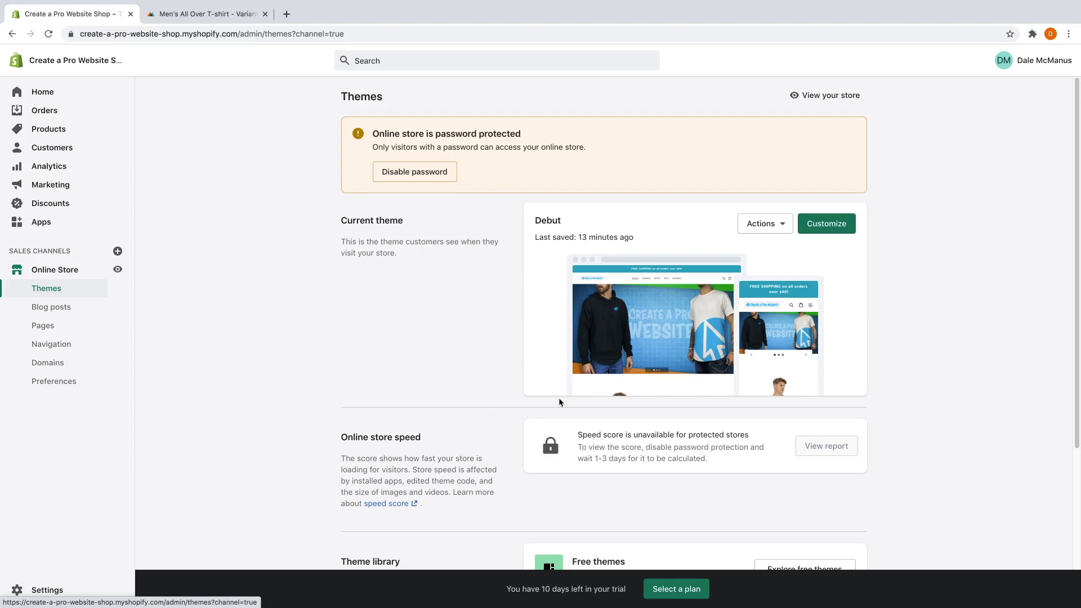
Start the Basic Shopify plan billed at $29.00 every 30 days.
click(676, 589)
scroll(456, 284, down, 3)
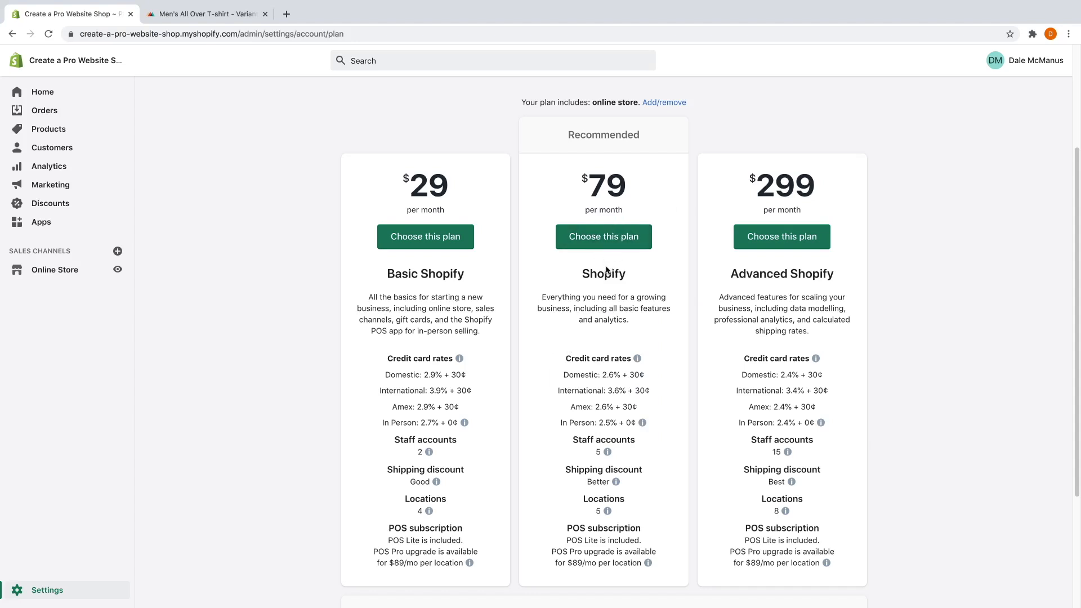
click(428, 240)
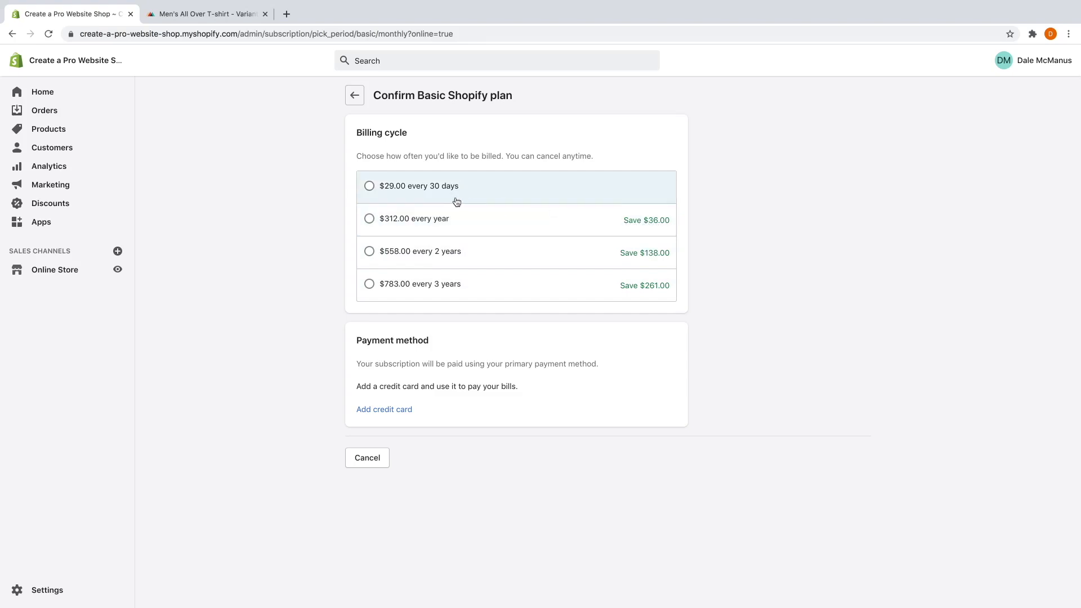
click(370, 187)
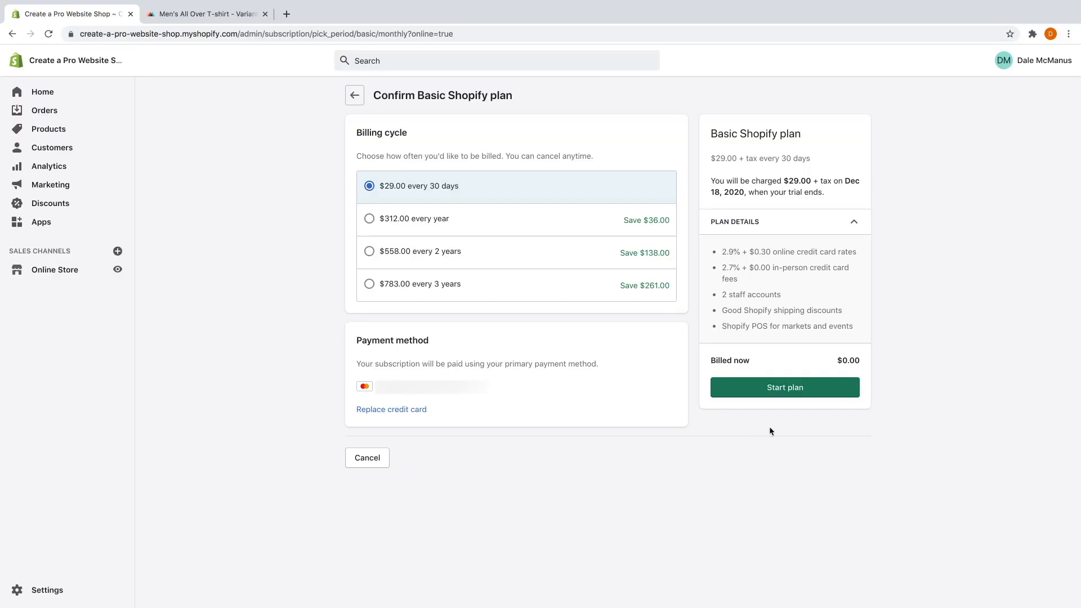
click(791, 388)
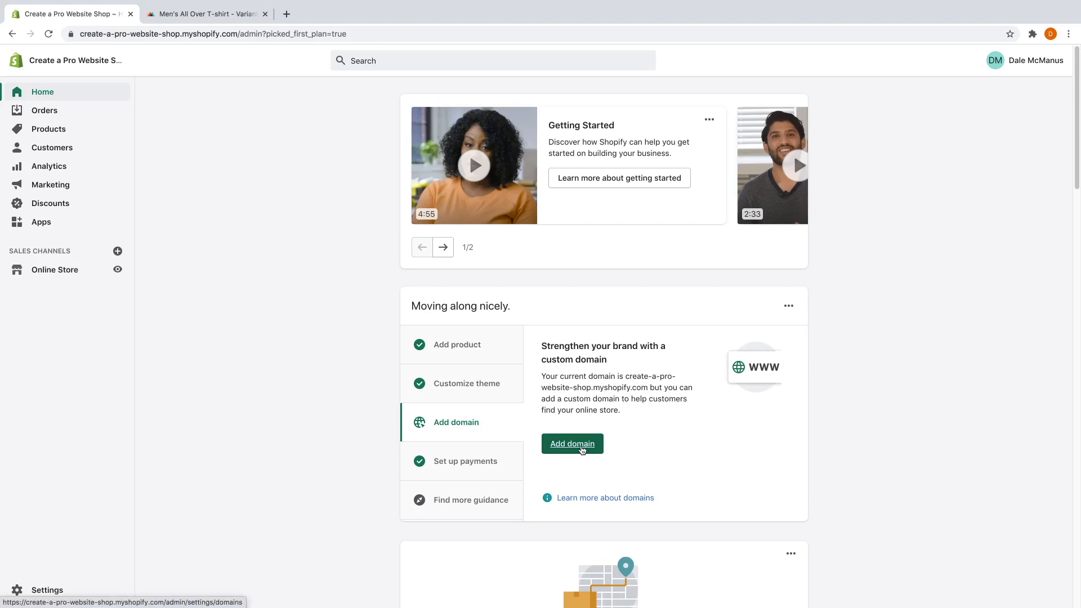
Search for createaproshop.com as a new domain and choose to buy it at $14/year.
click(581, 449)
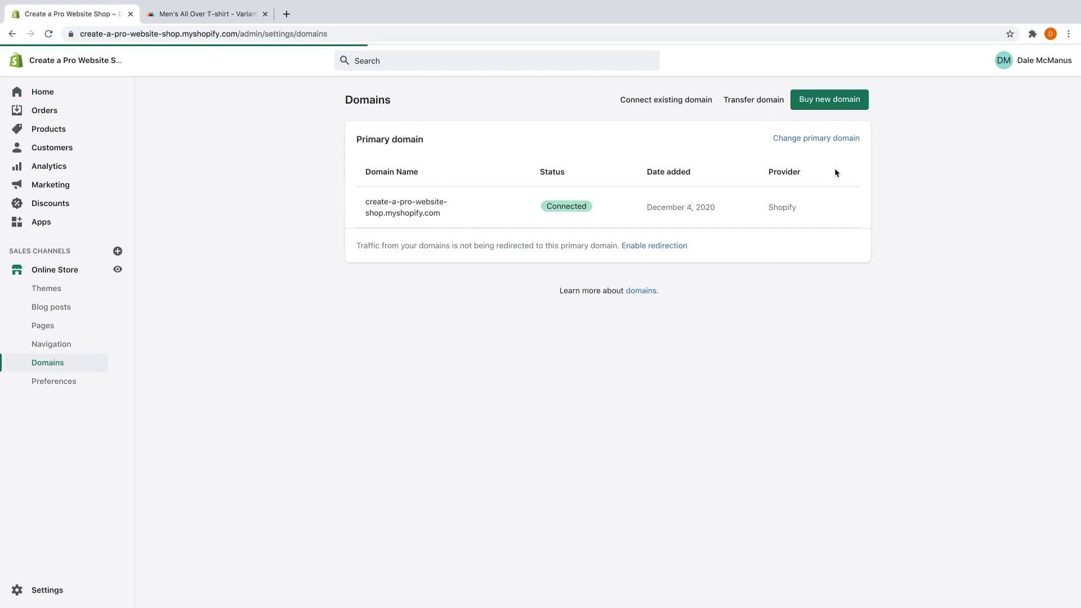
click(850, 104)
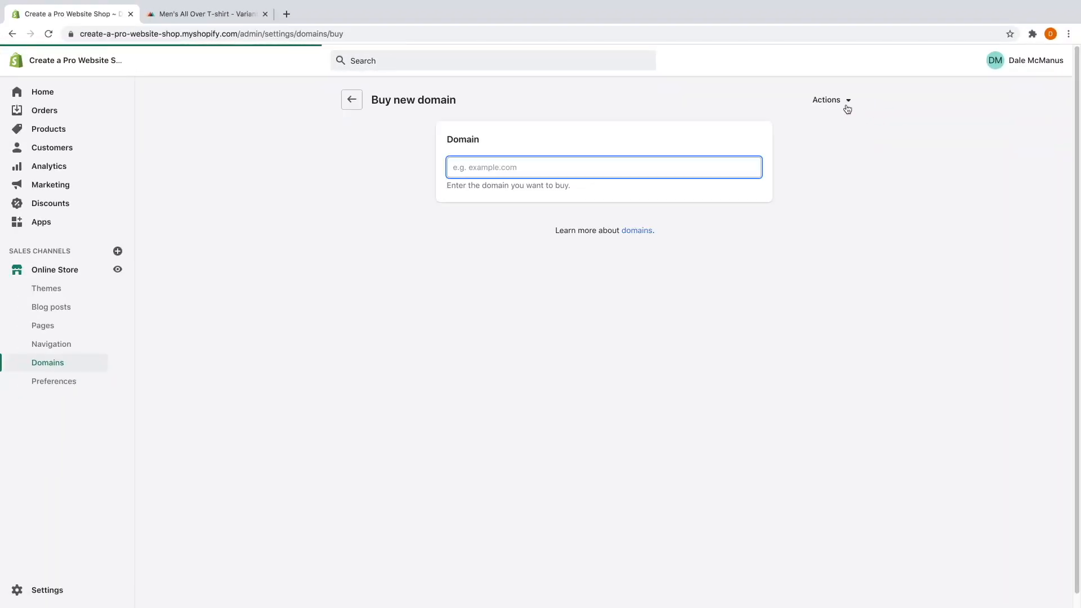
text(createaproshop.com)
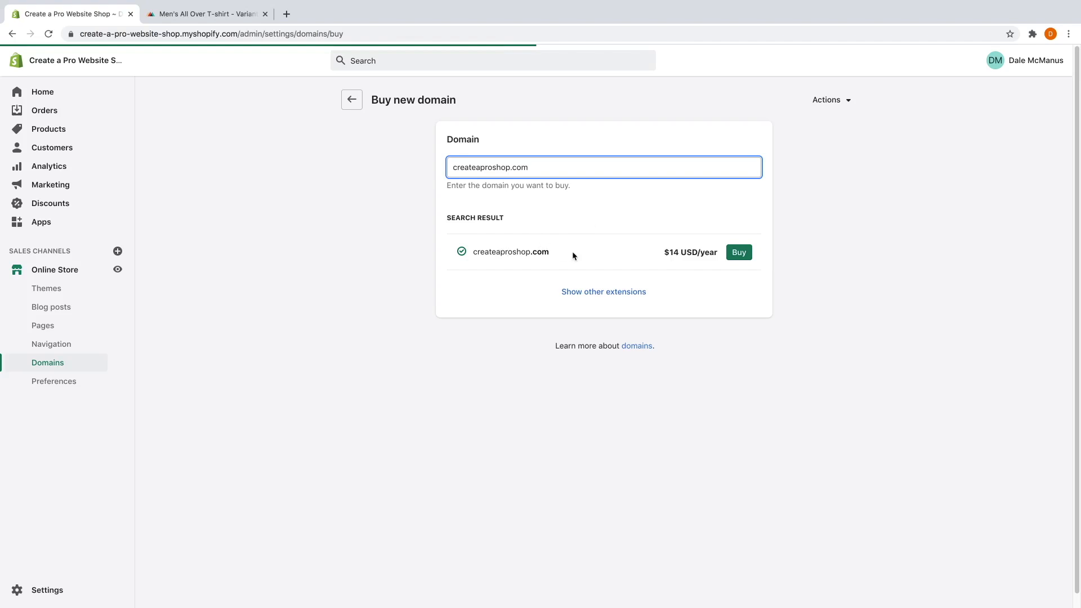
click(740, 253)
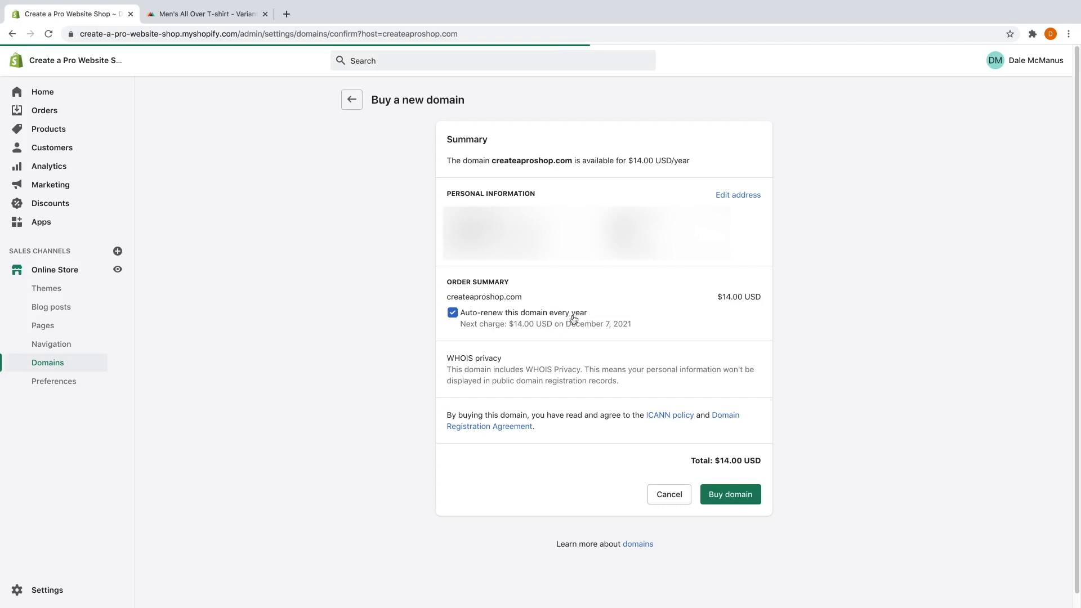
Buy createaproshop.com, return to Domains, and view the storefront in a new tab.
click(728, 499)
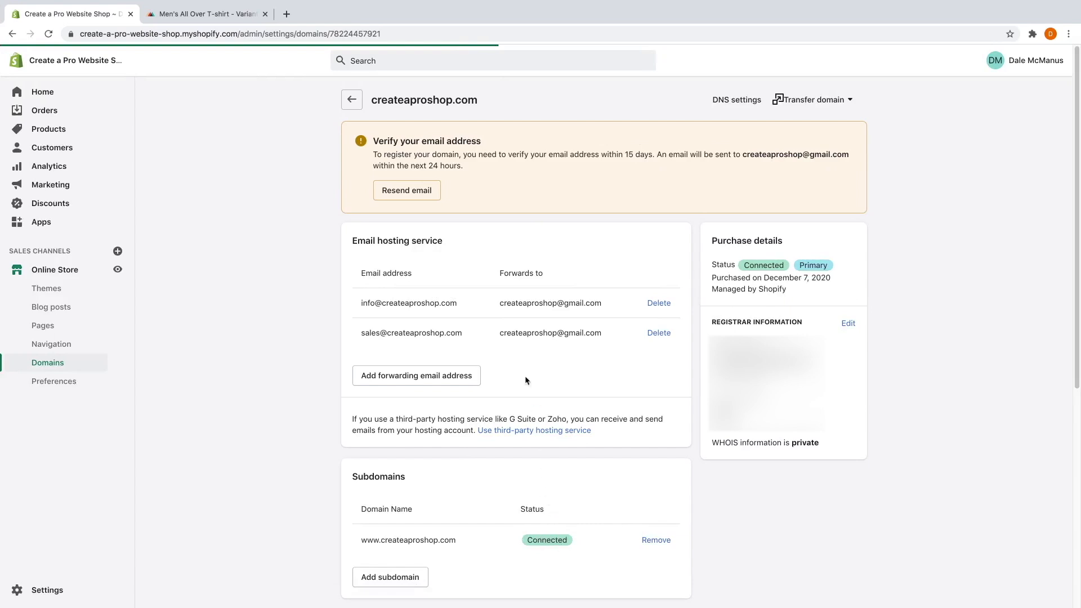
click(359, 104)
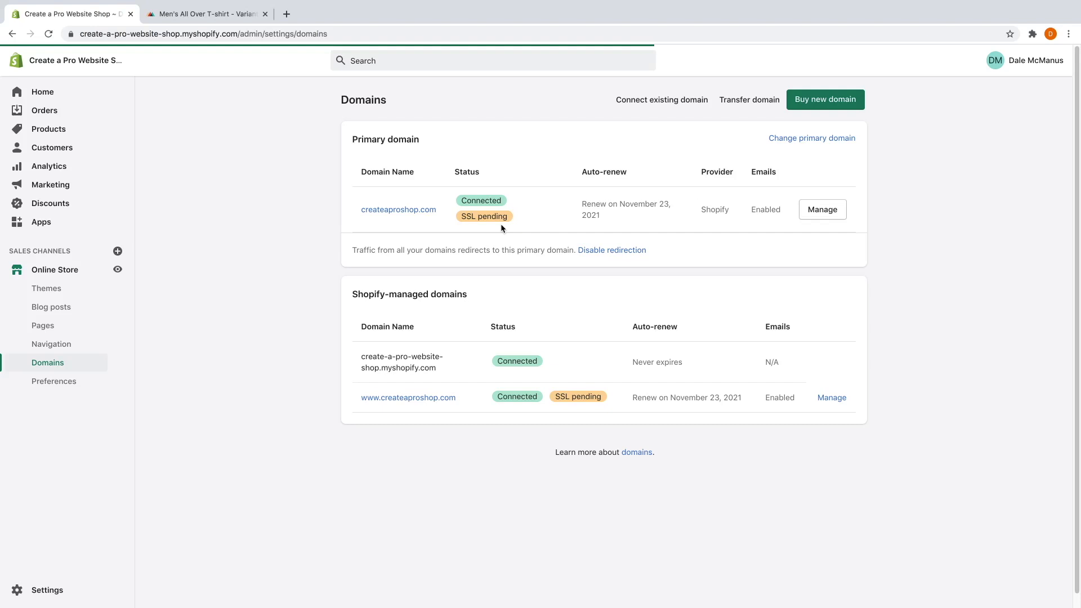
click(118, 270)
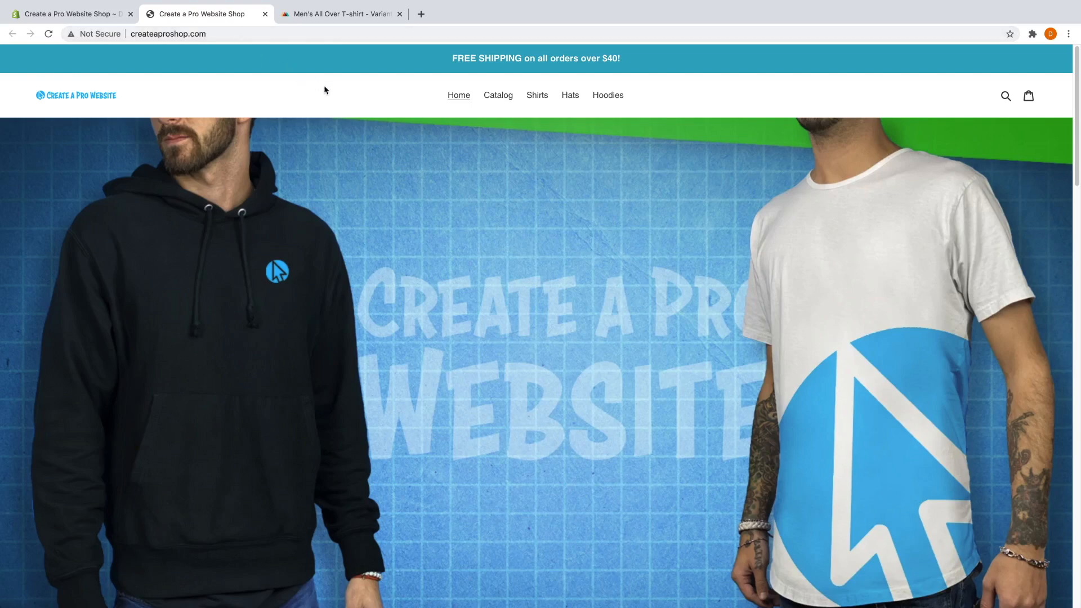
Add a Black, size L Men's Hoodie to the cart.
click(501, 100)
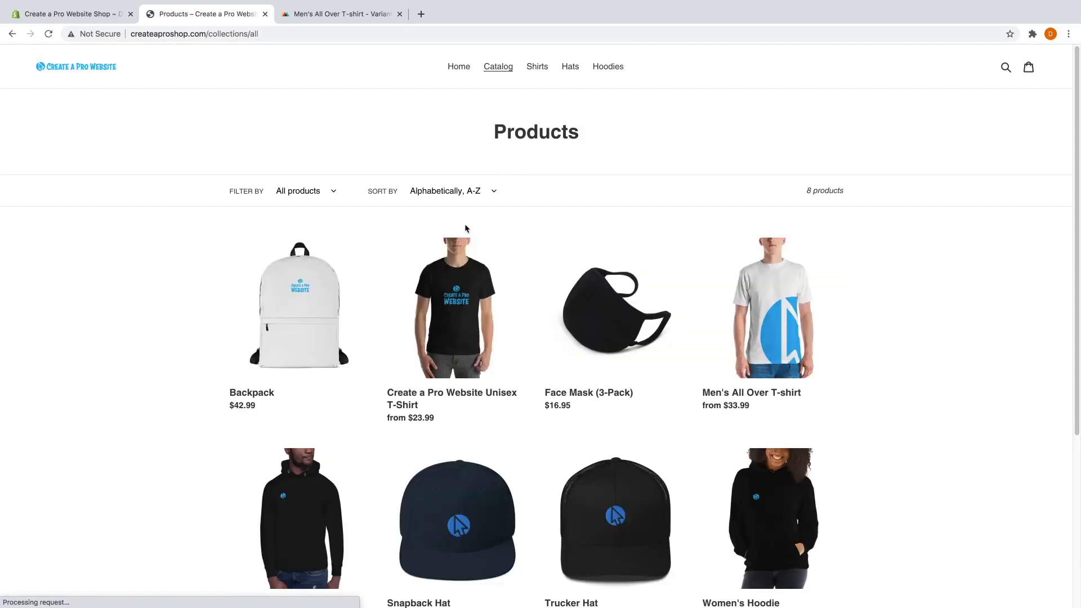
scroll(338, 254, down, 3)
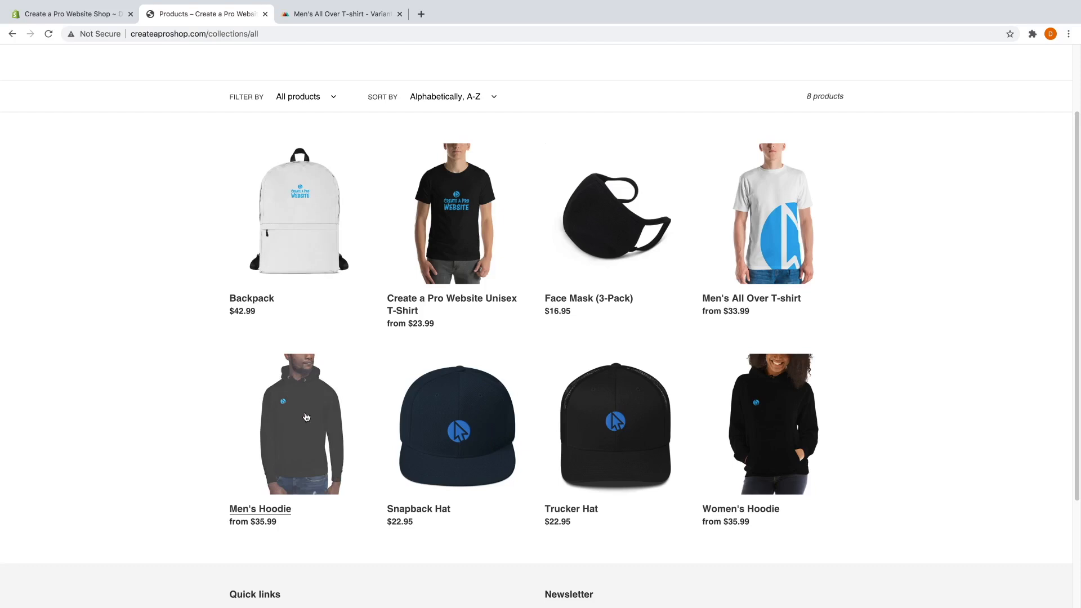
click(304, 414)
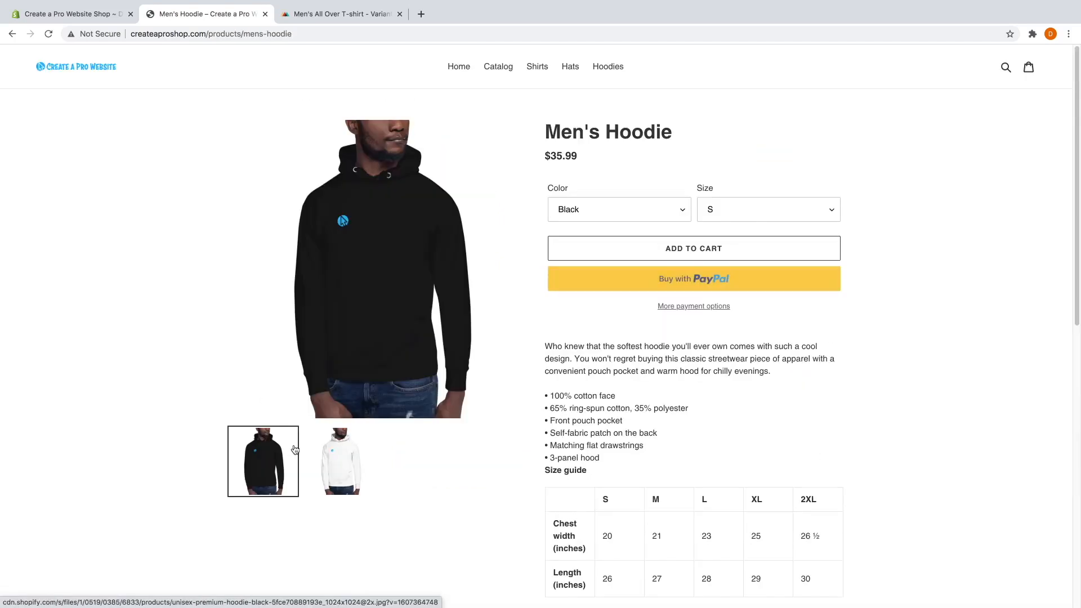
click(646, 212)
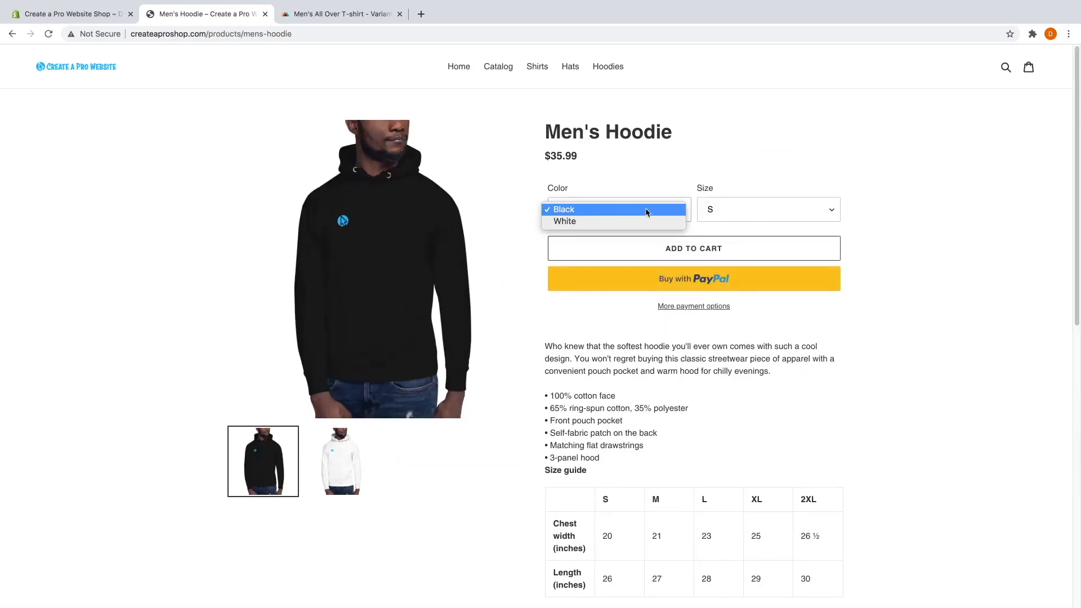
click(731, 188)
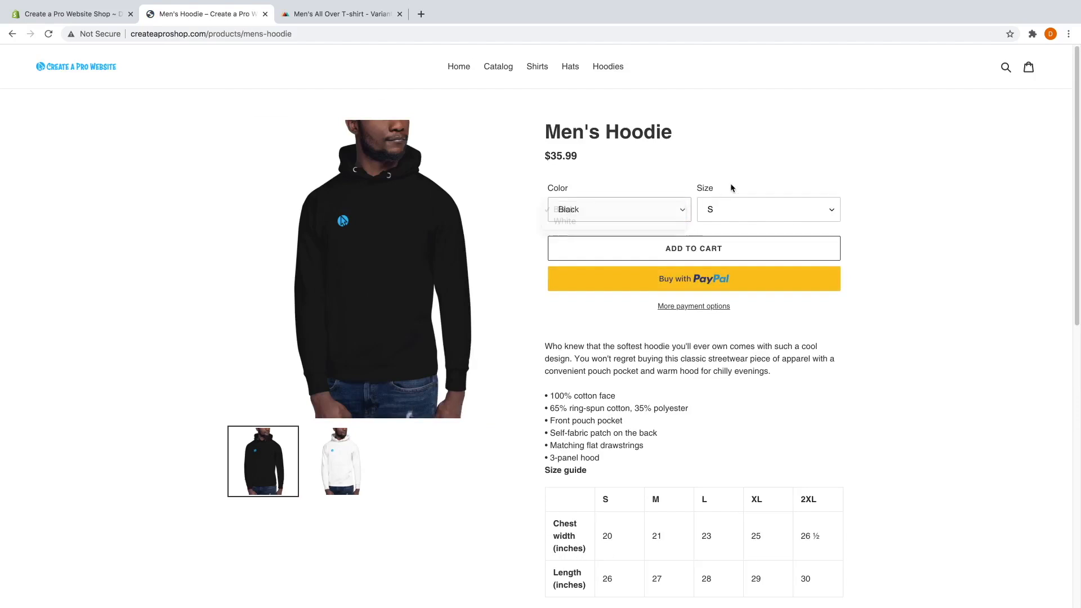
click(723, 210)
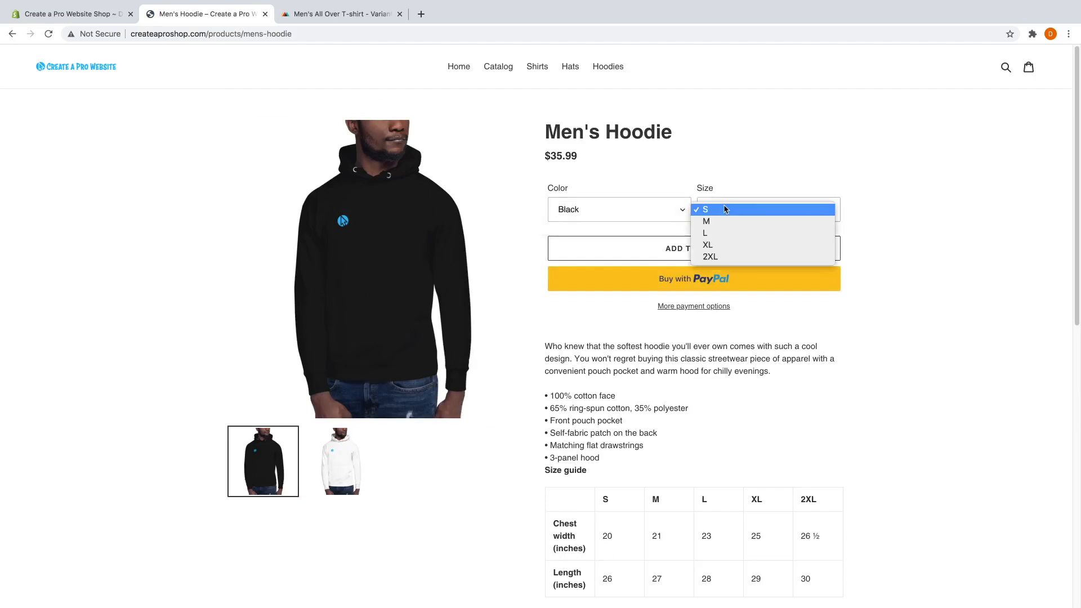
click(718, 233)
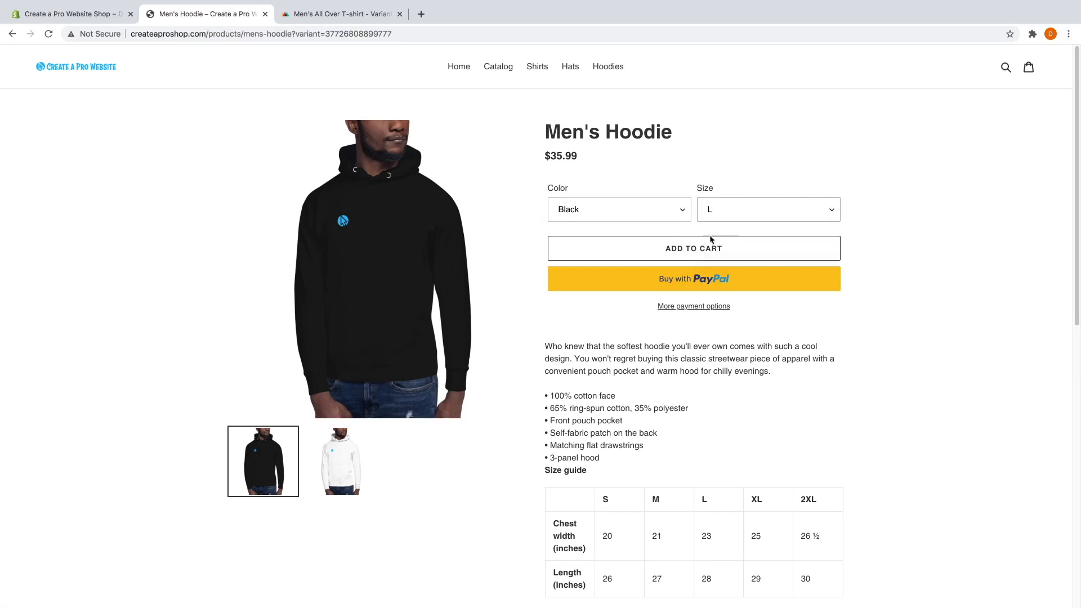
click(706, 253)
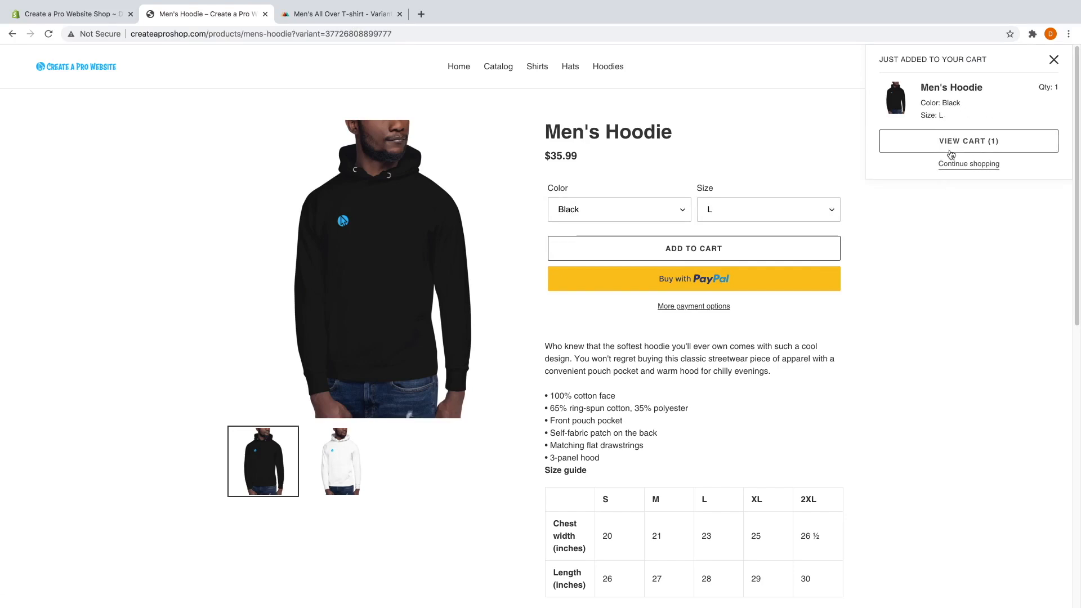
click(959, 166)
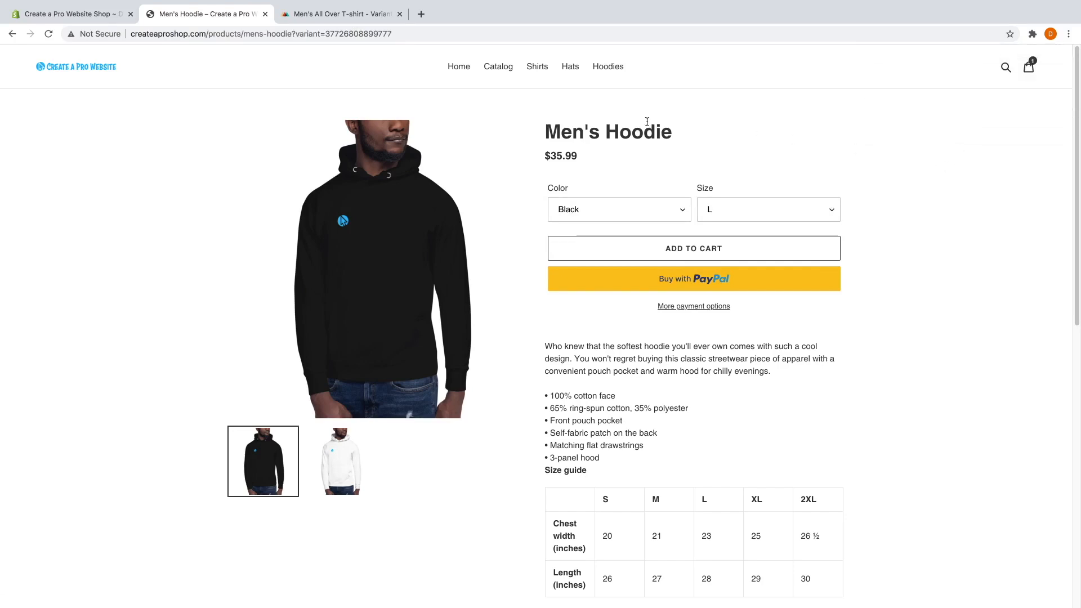
Add a Silver Snapback Hat to the cart and view the cart.
click(499, 67)
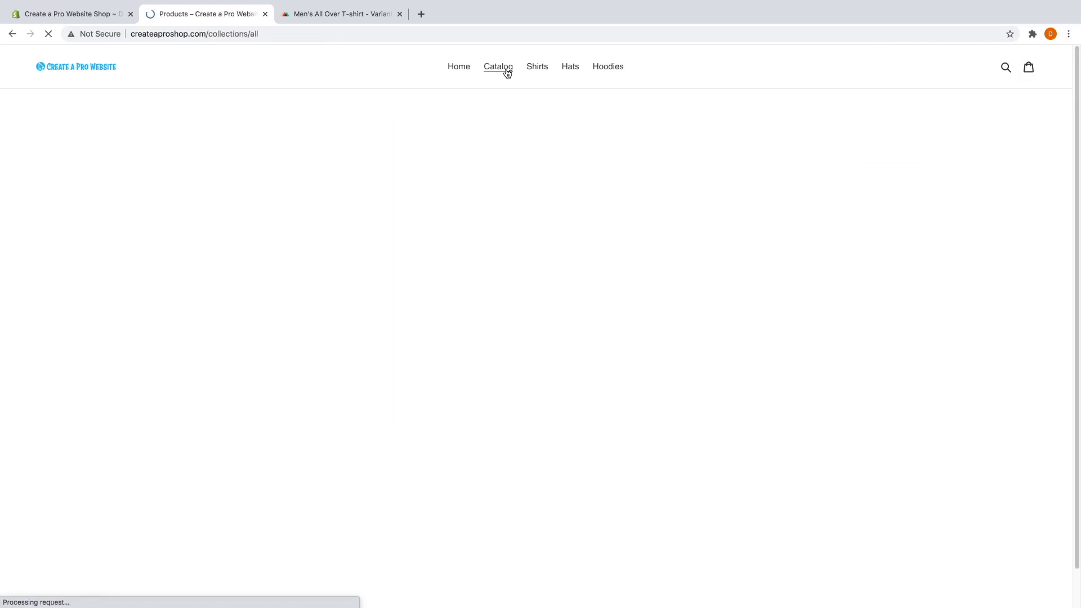
scroll(209, 176, down, 5)
scroll(209, 177, down, 1)
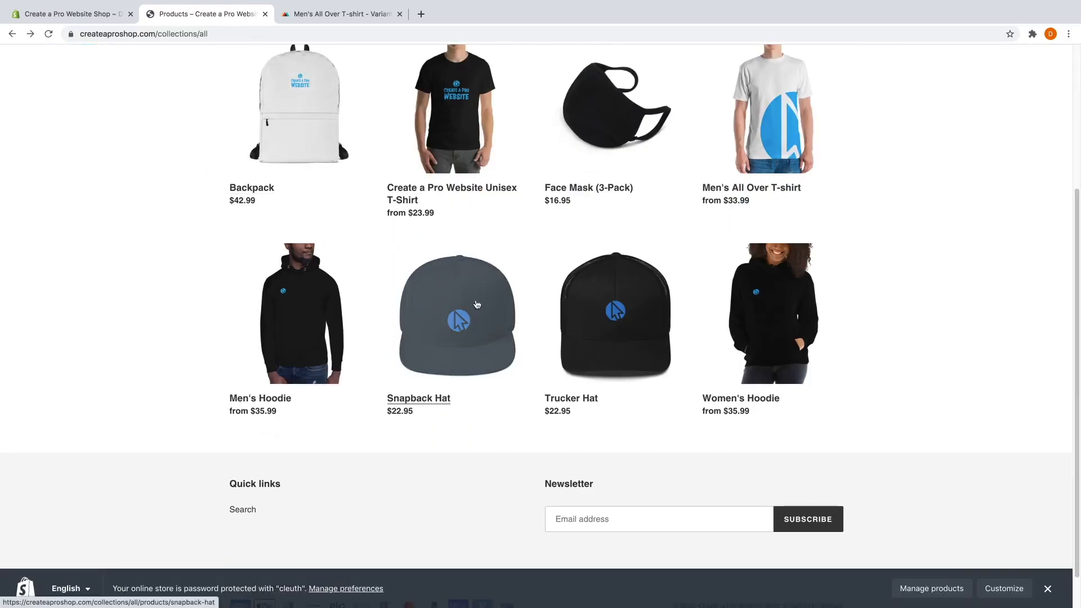
click(468, 301)
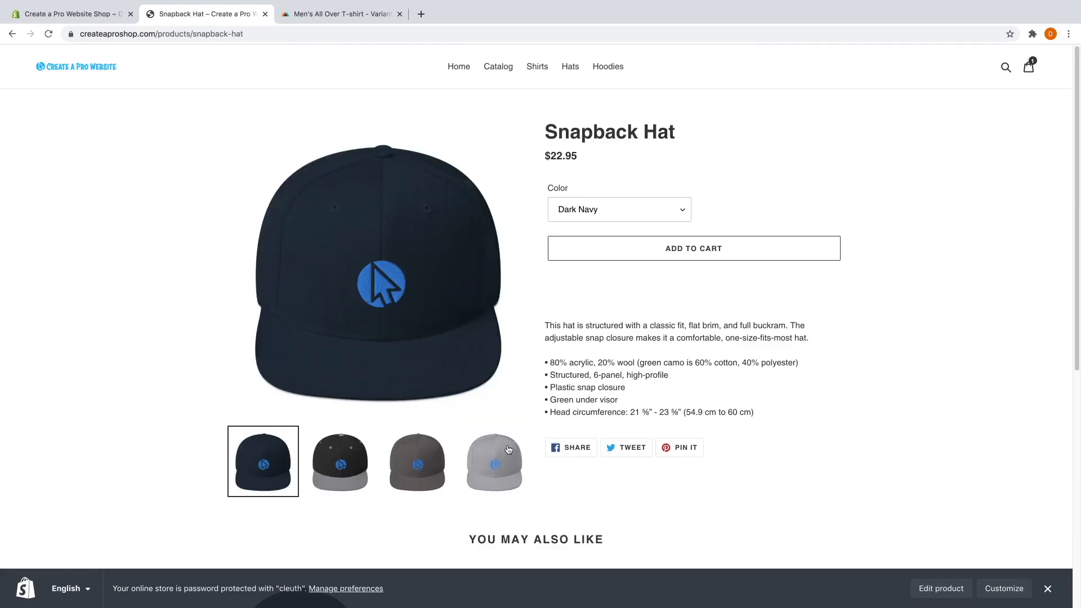
click(601, 216)
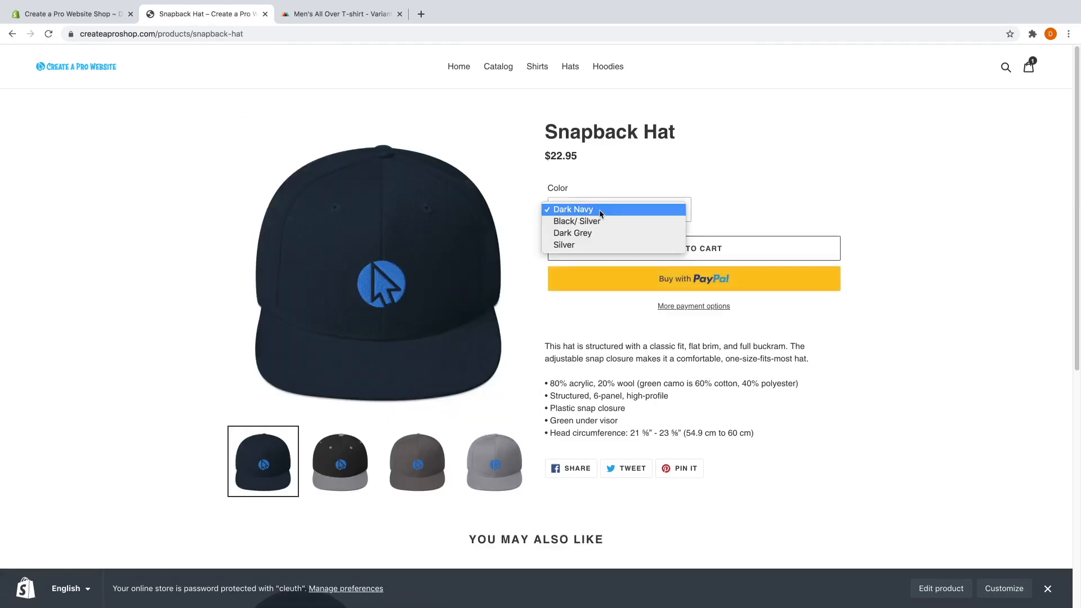
click(596, 246)
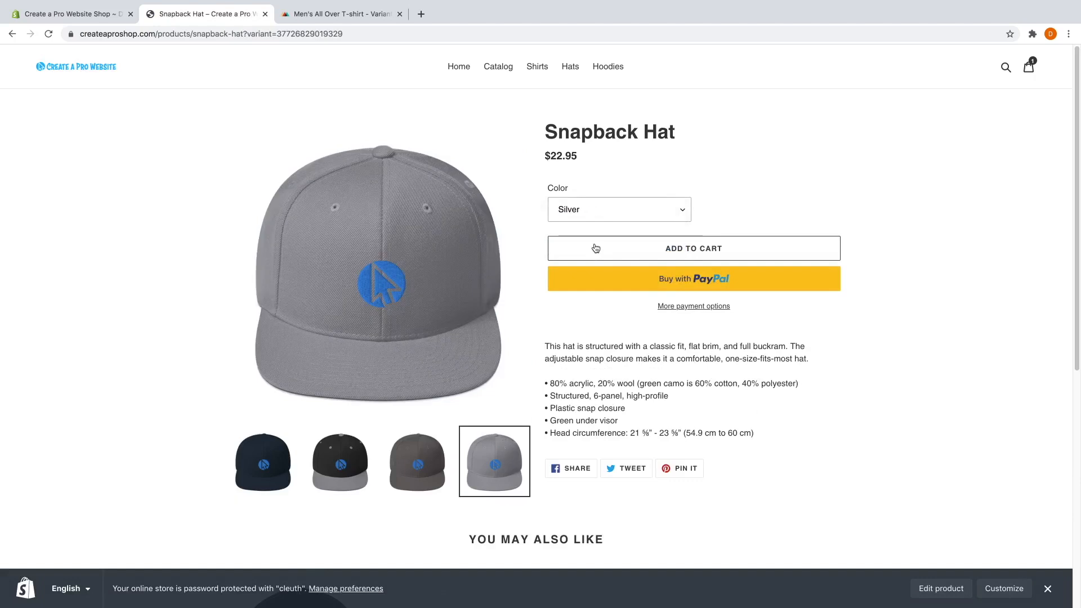
click(655, 251)
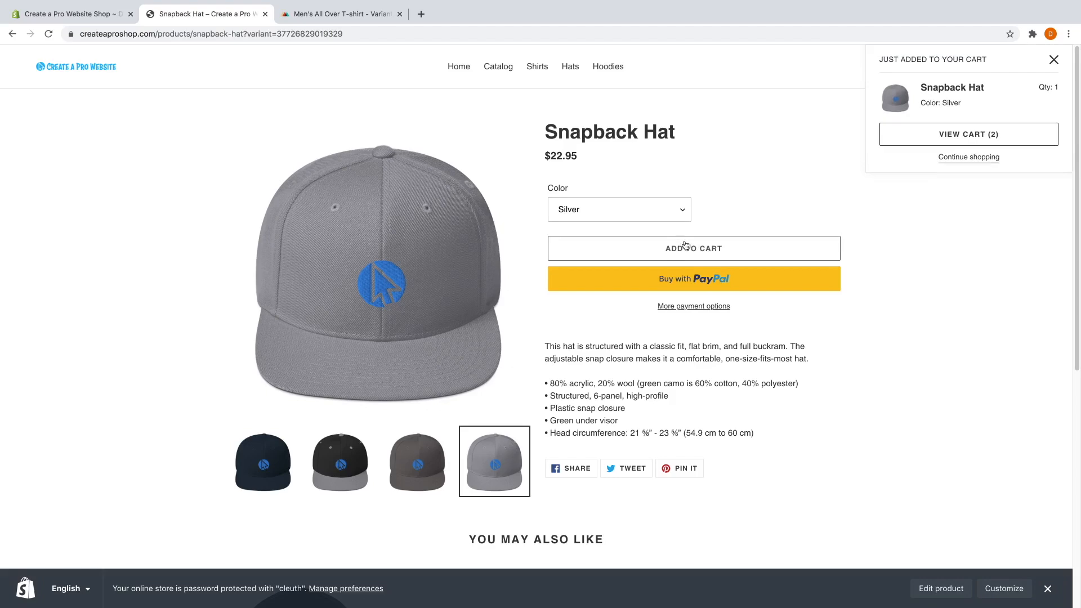
click(989, 141)
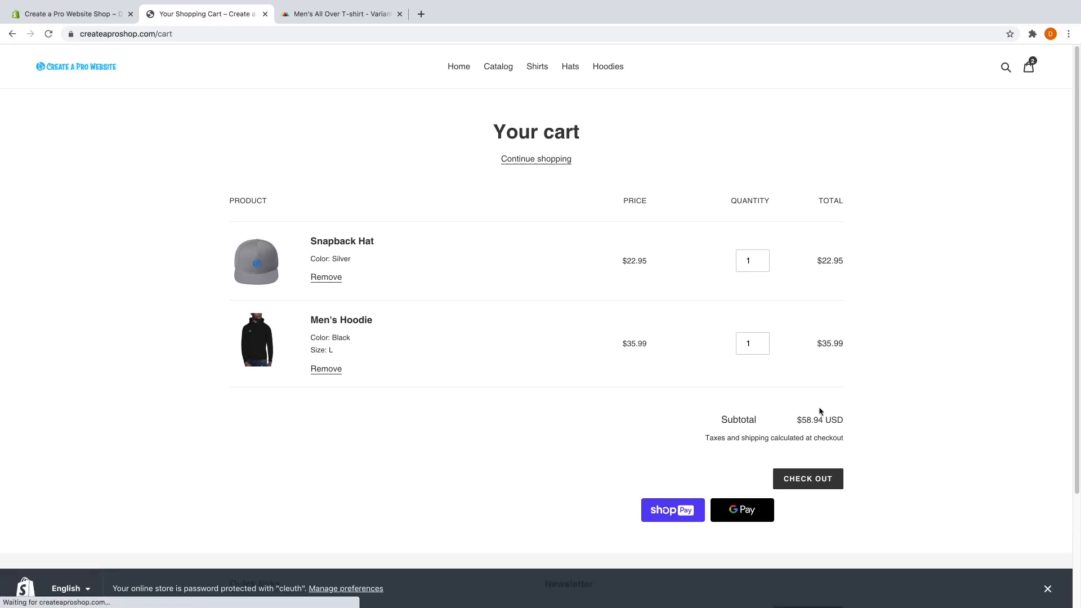
Check out and apply discount code 15OFF, bringing the total to $50.10.
click(805, 483)
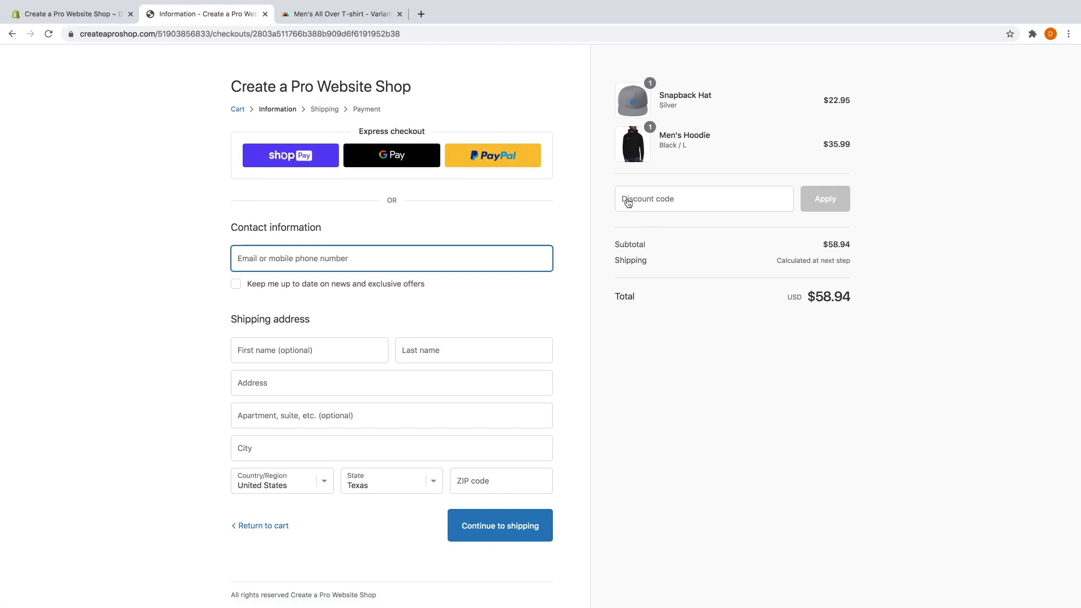
click(696, 198)
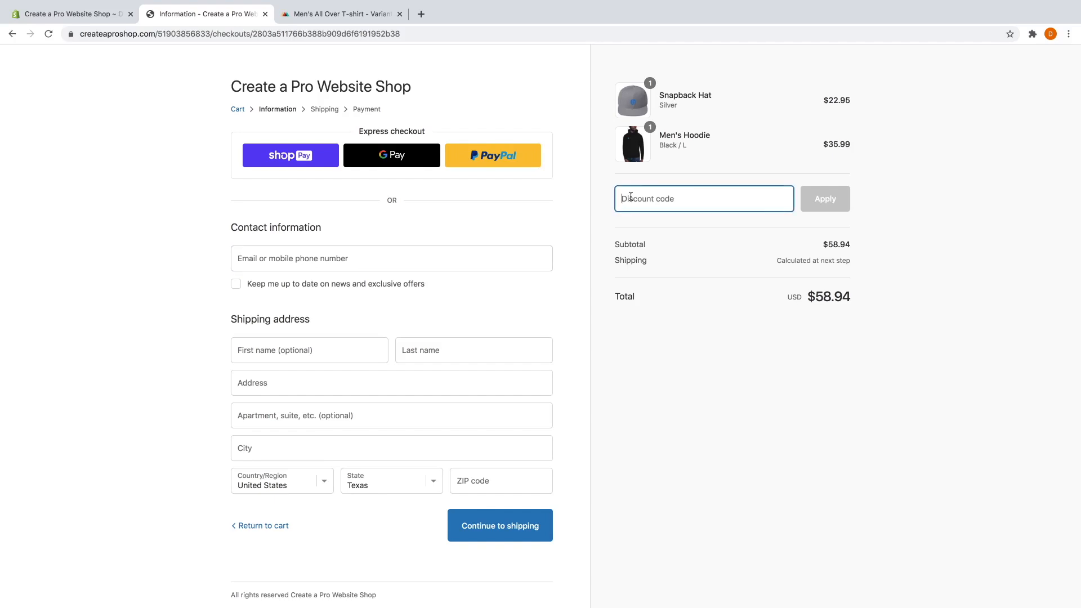
text(15off)
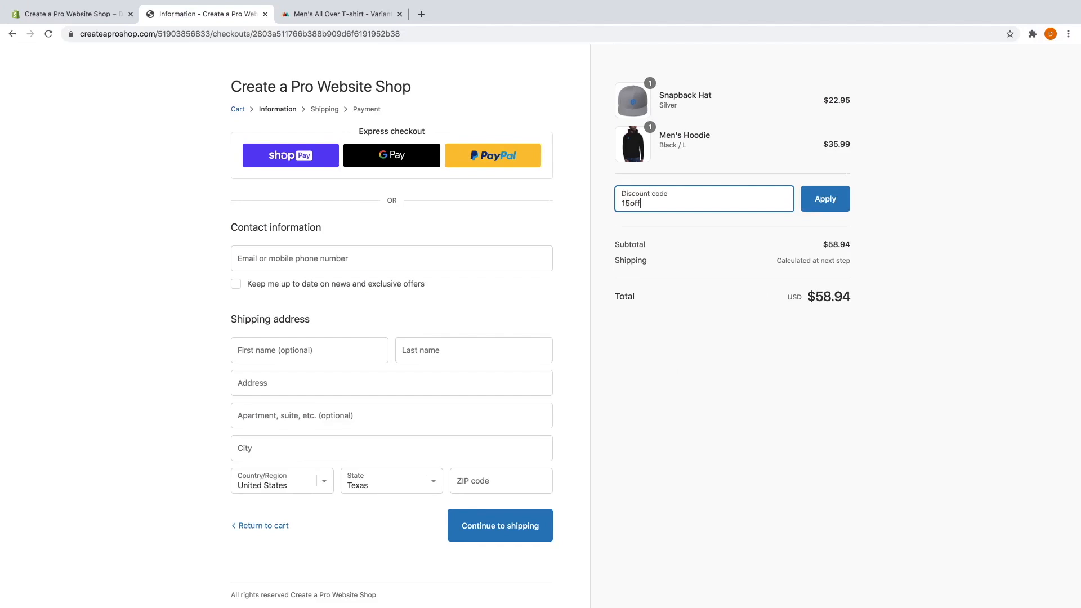
click(811, 199)
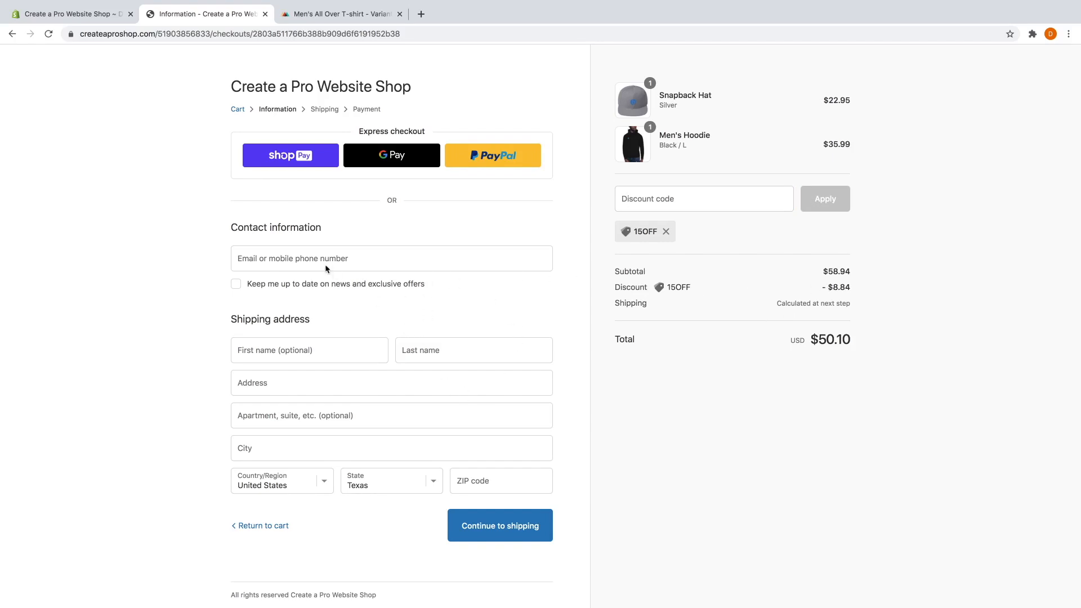
click(310, 258)
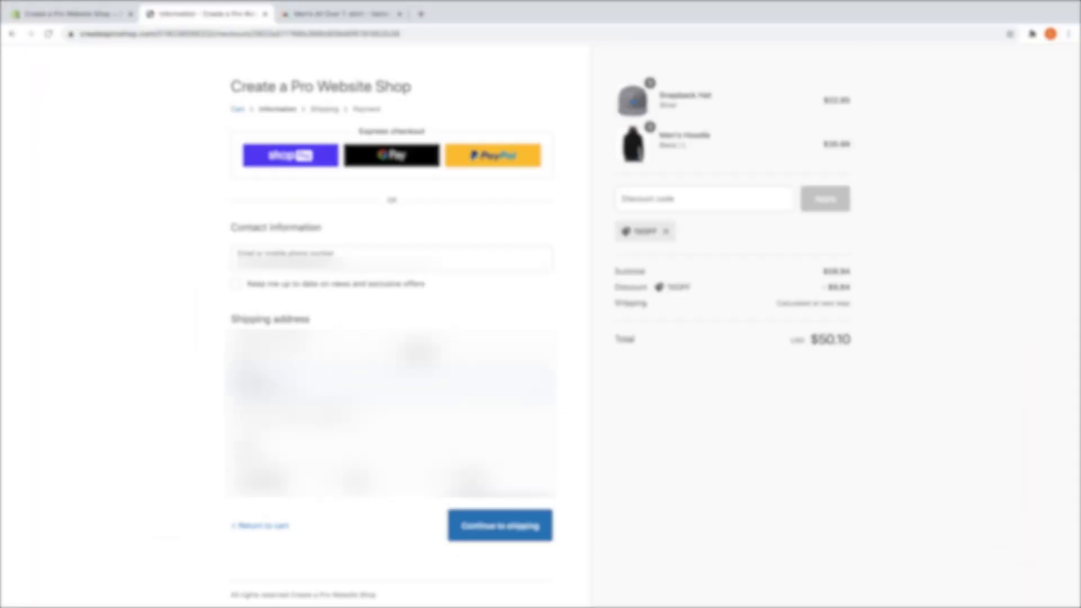
Continue through shipping and payment, enter card details, and place the $60.59 order.
click(501, 526)
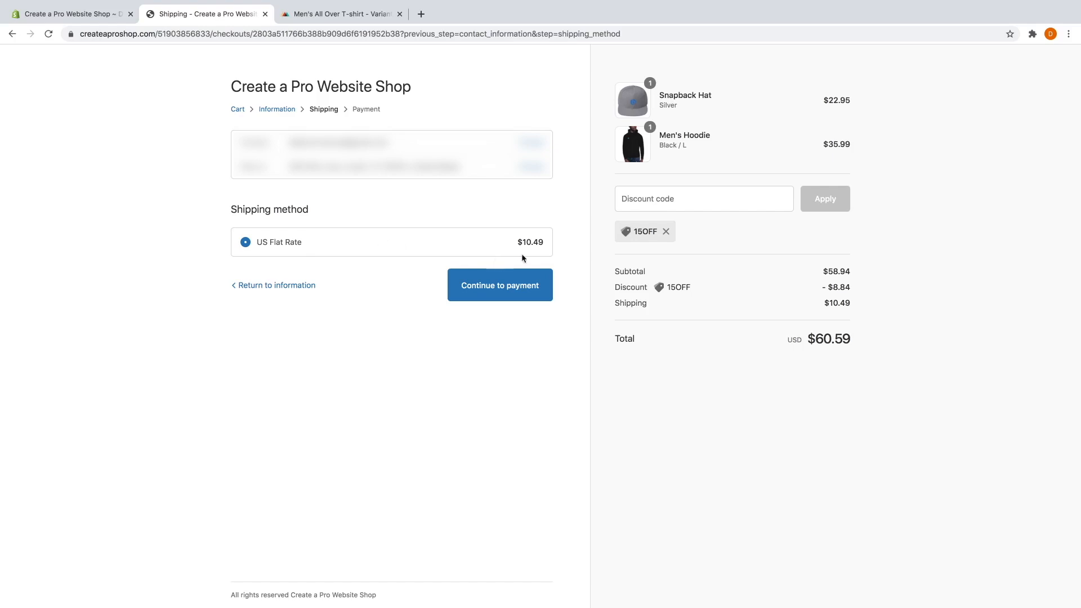
click(490, 293)
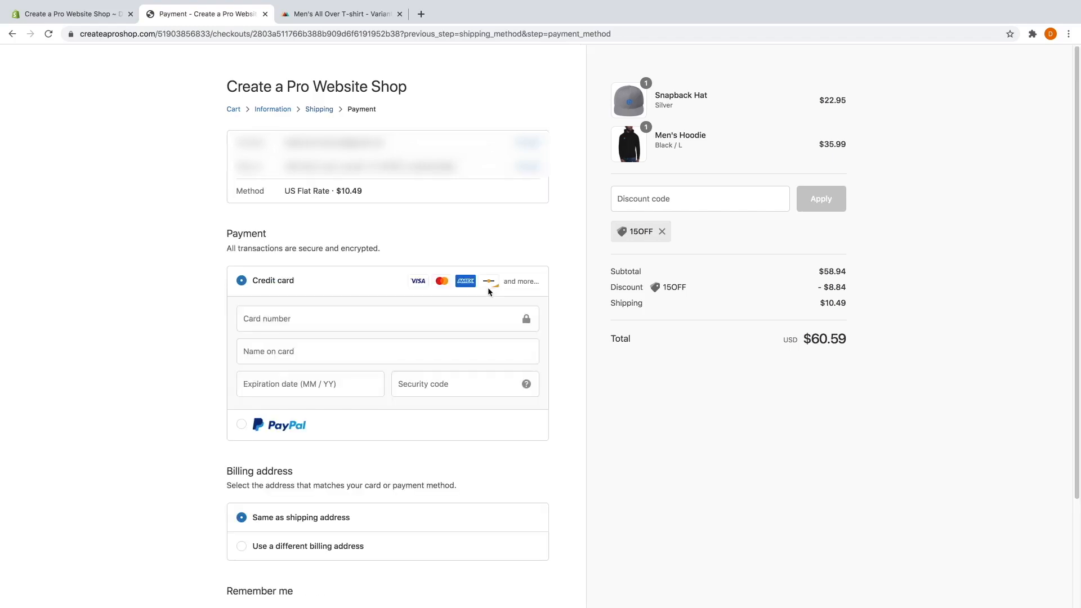
click(429, 318)
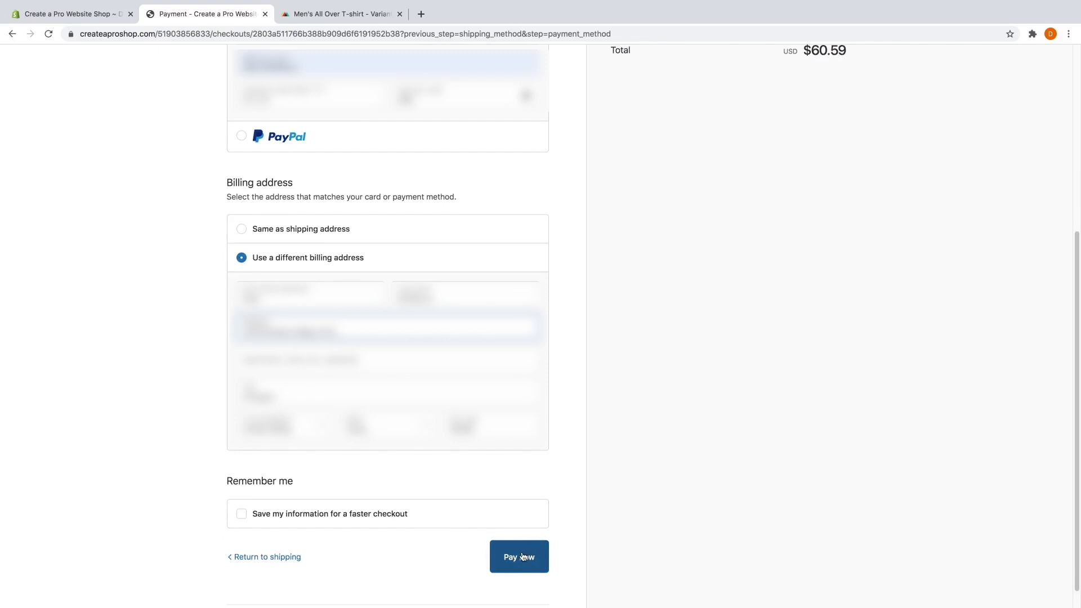
click(522, 557)
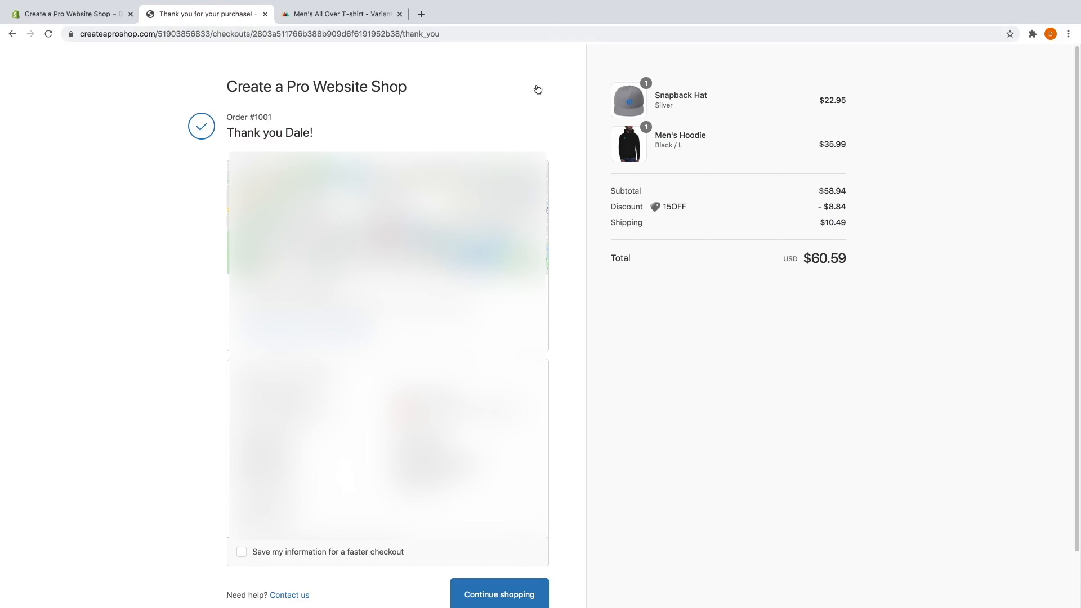
Check the order number #1001 on the thank-you page, then close that tab.
drag(252, 115, 278, 114)
click(281, 115)
click(265, 14)
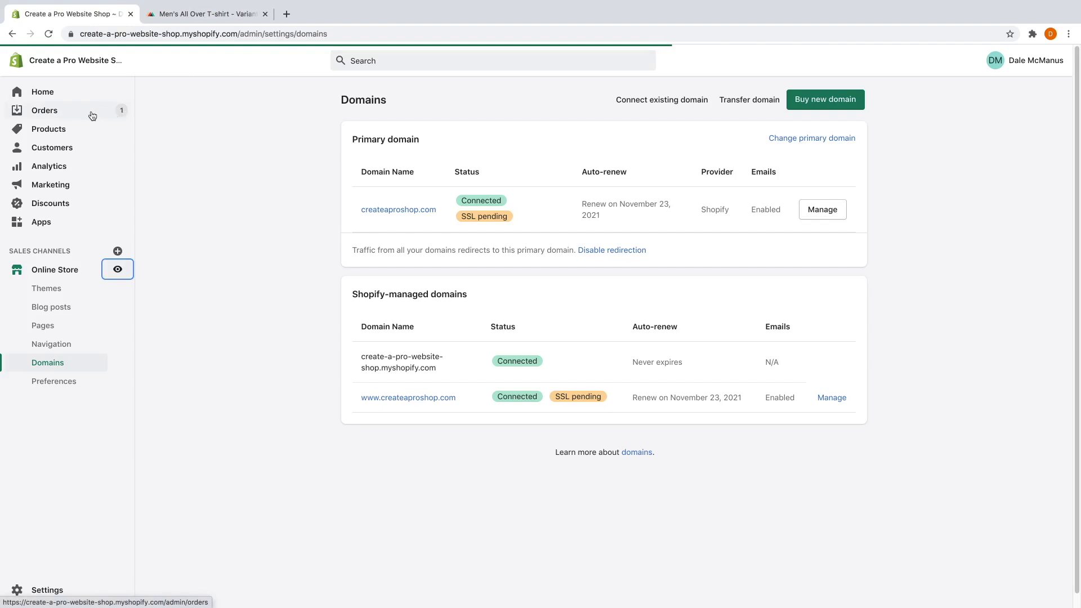
Open order #1001 from the store's Orders list.
click(43, 109)
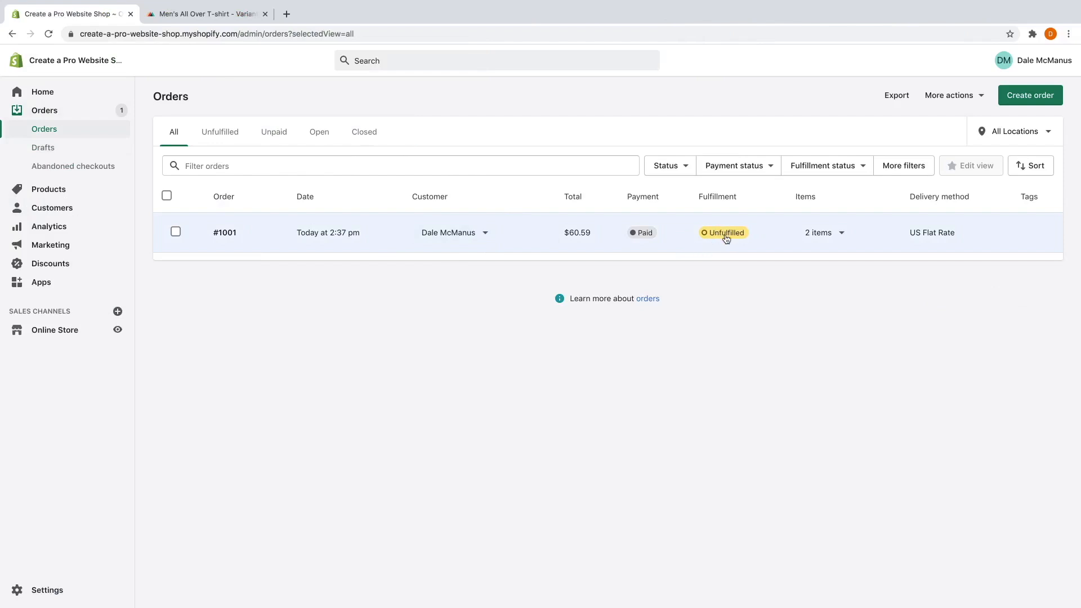
click(542, 242)
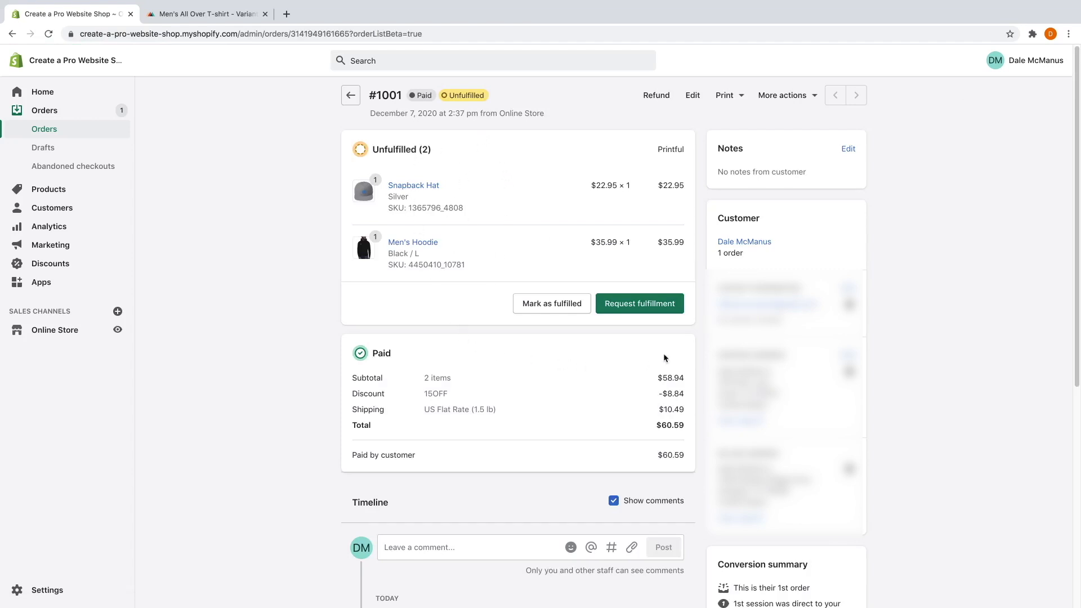
Request Printful fulfillment for order #1001 with customer notification turned on.
click(662, 310)
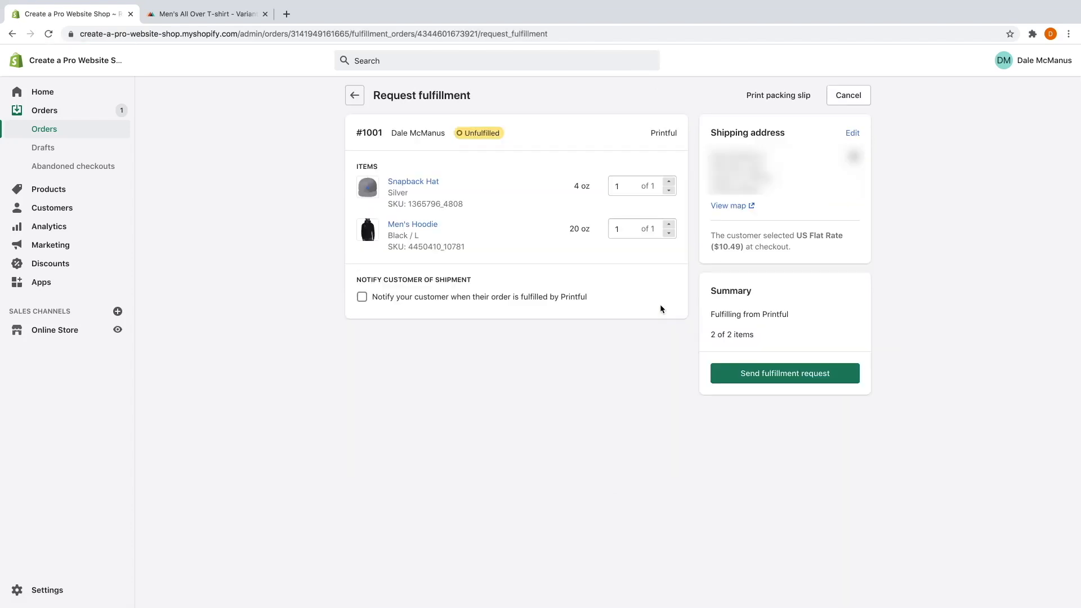
click(363, 298)
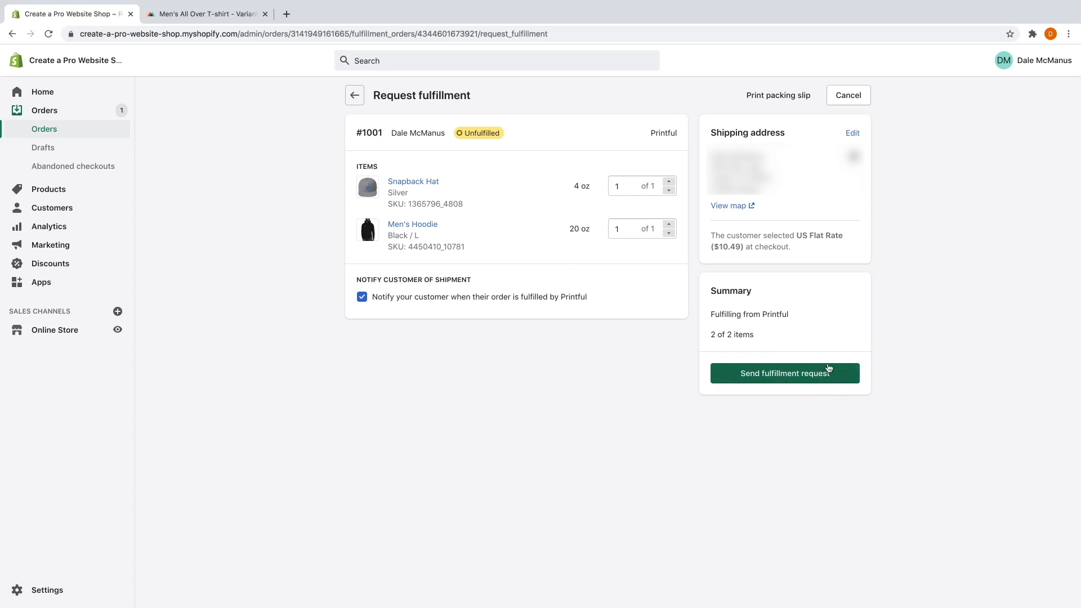
click(794, 377)
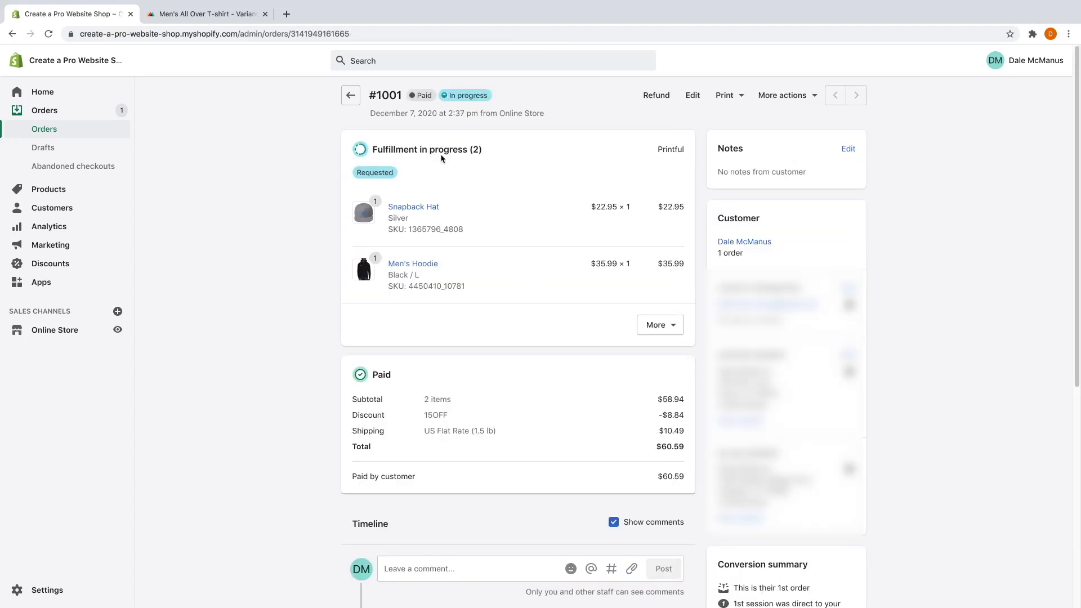
Review order #1001's timeline, then go back to the Orders list.
scroll(521, 380, down, 4)
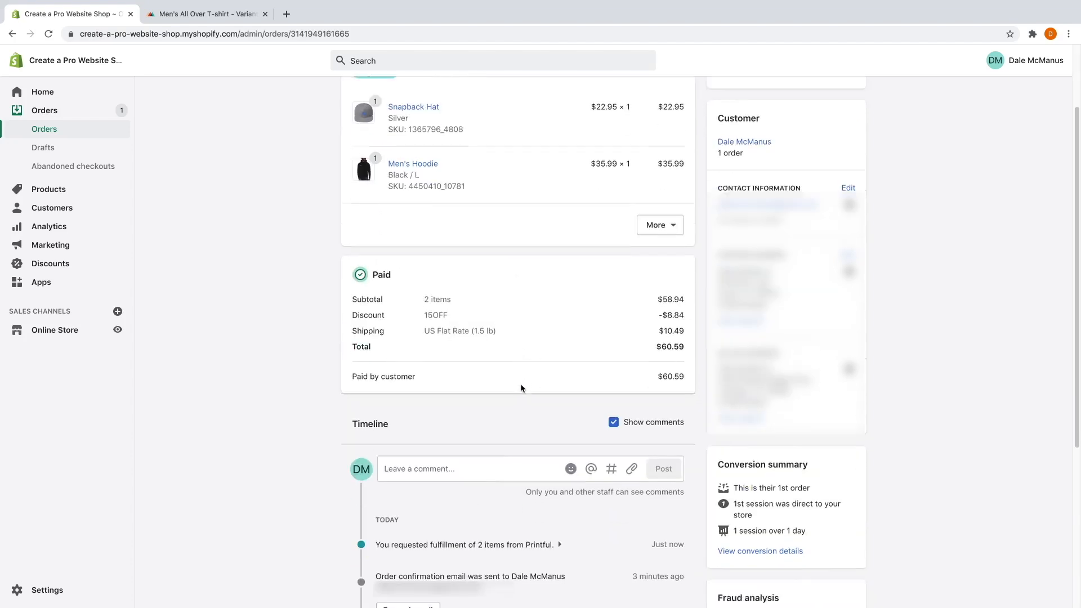
scroll(519, 387, down, 2)
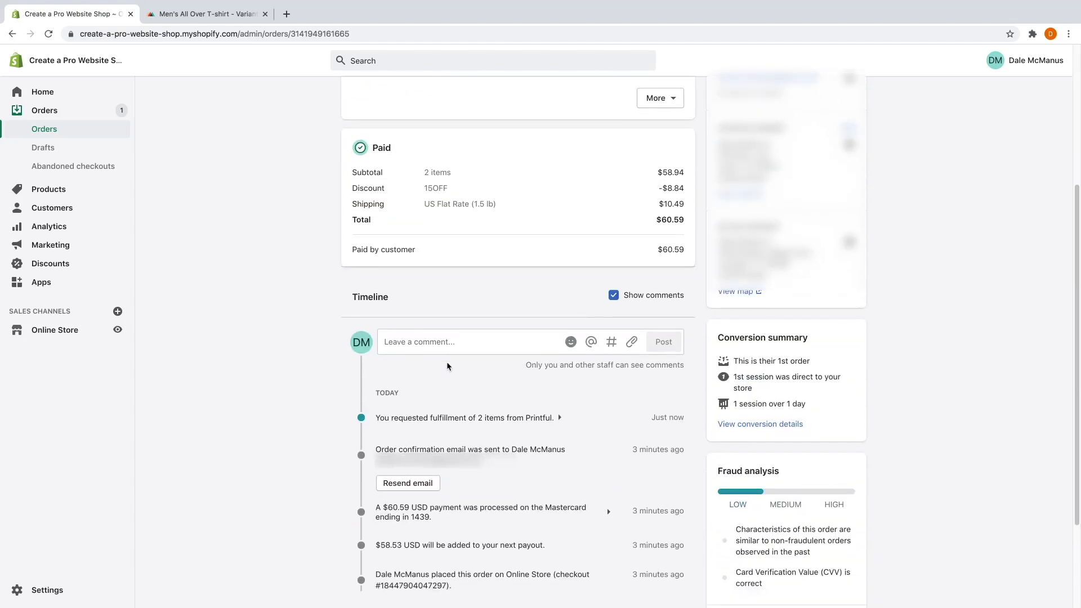
scroll(446, 381, down, 1)
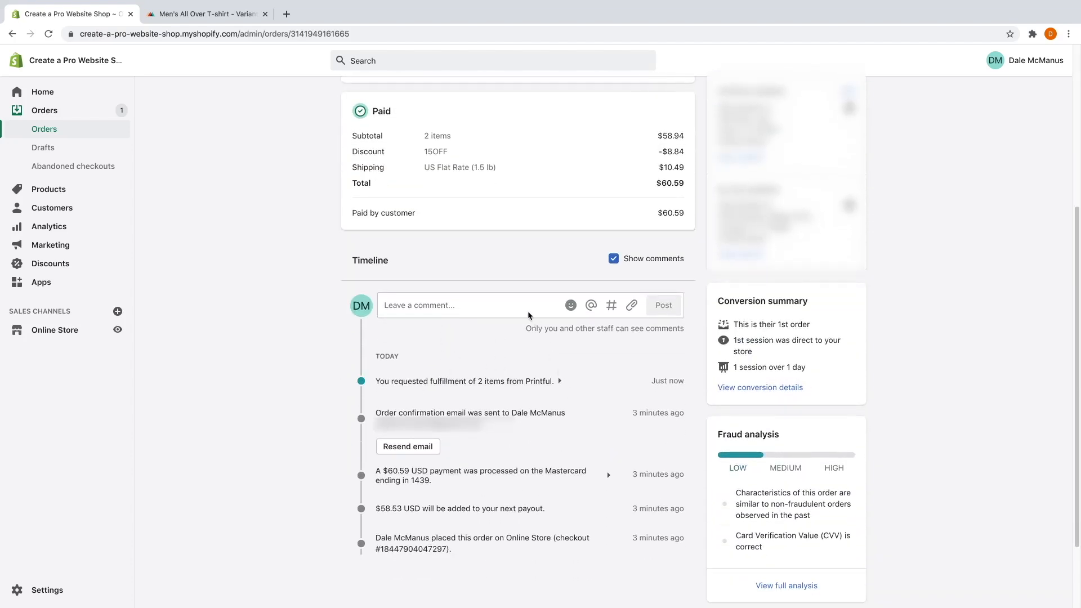
click(480, 299)
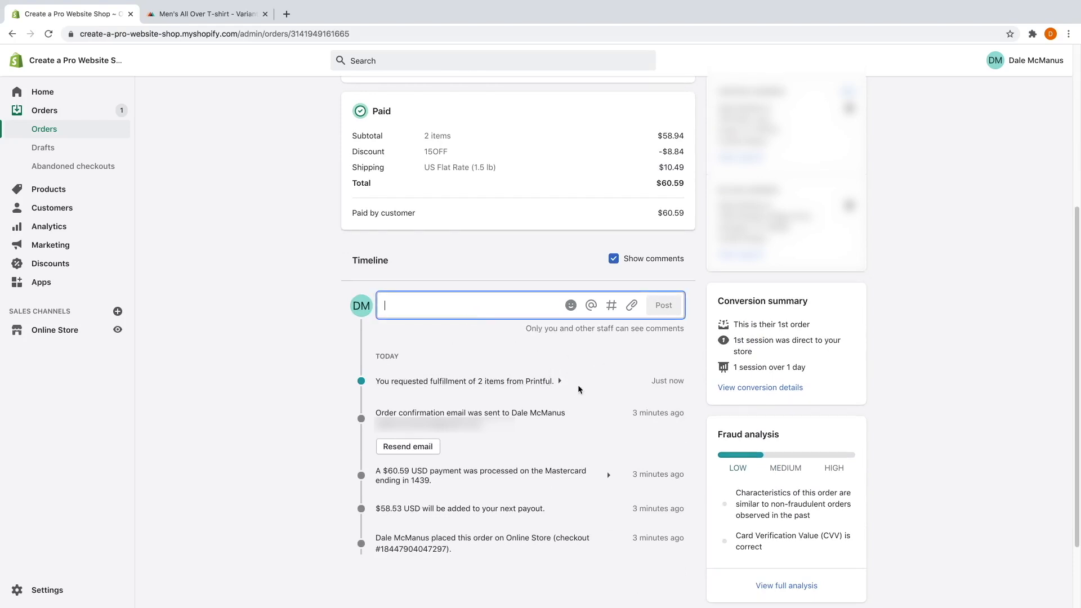
scroll(608, 450, down, 2)
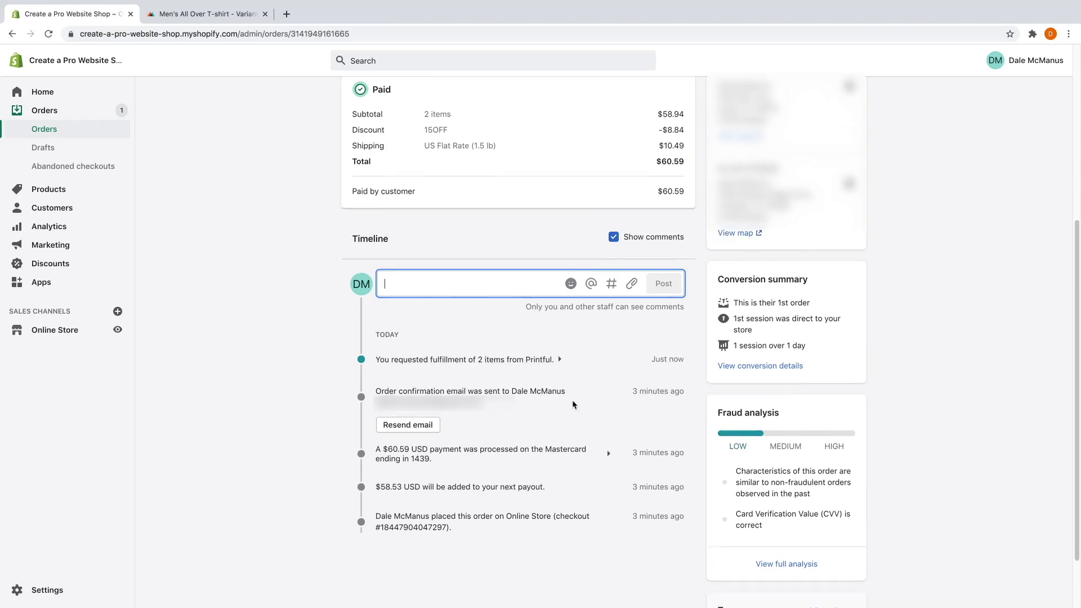
scroll(573, 407, up, 7)
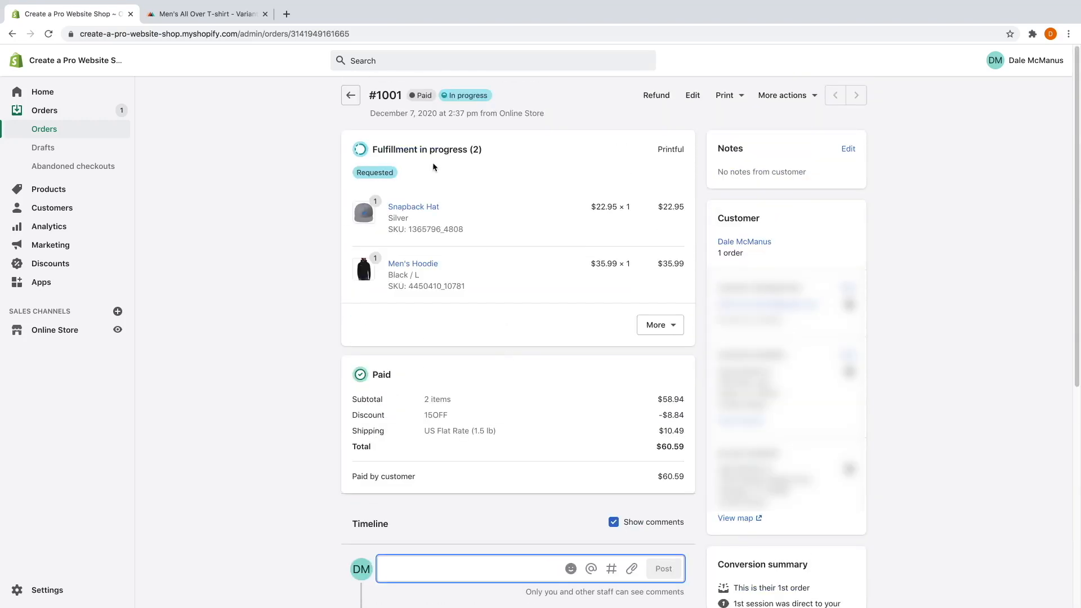
click(351, 97)
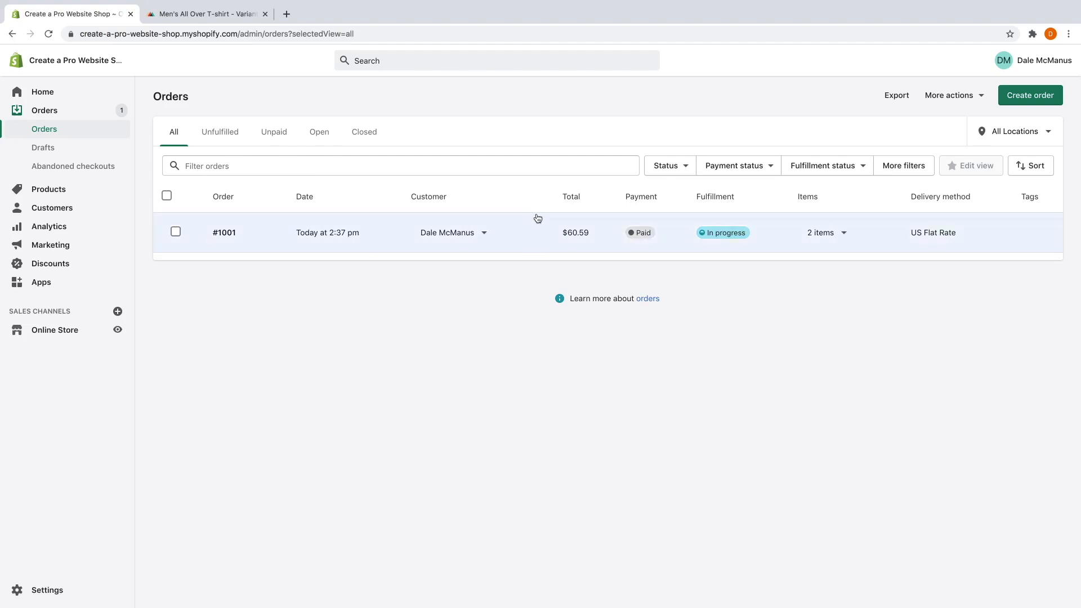
Revisit order #1001, return to the Orders list, and open store Settings.
click(517, 228)
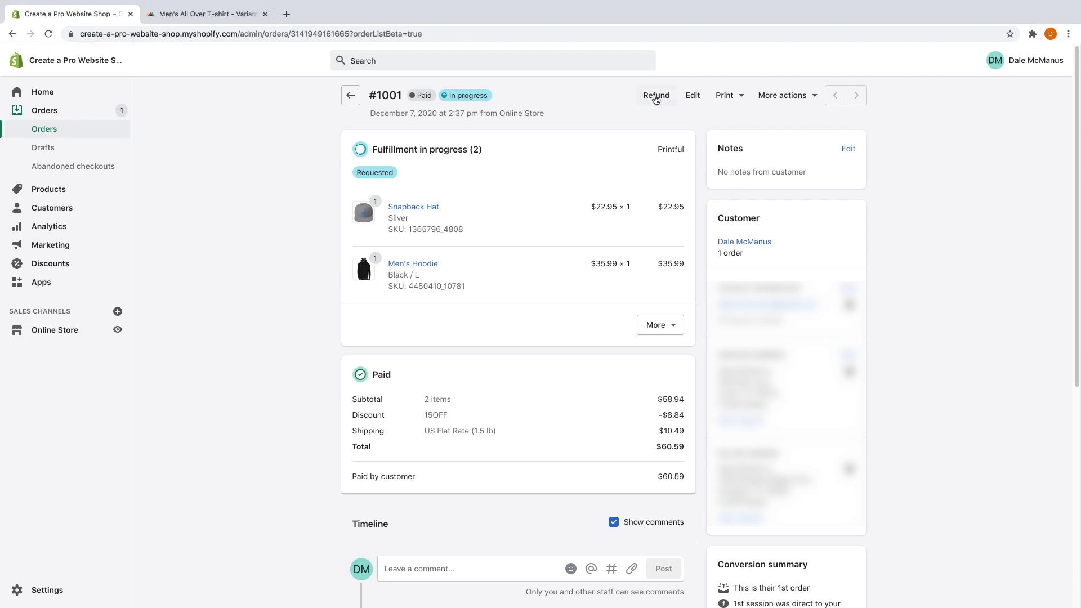
click(350, 97)
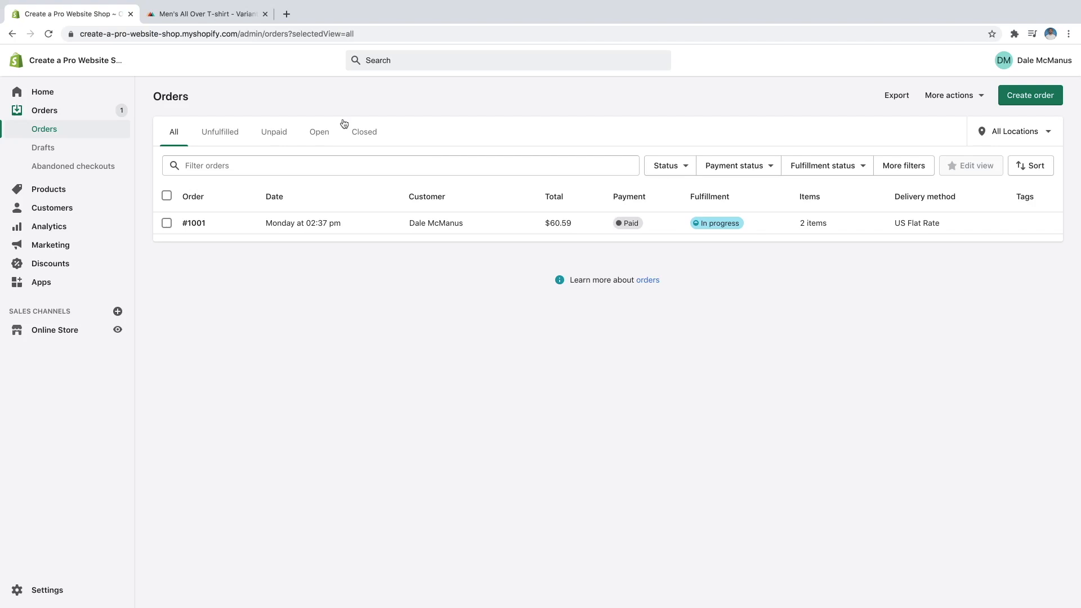
click(52, 594)
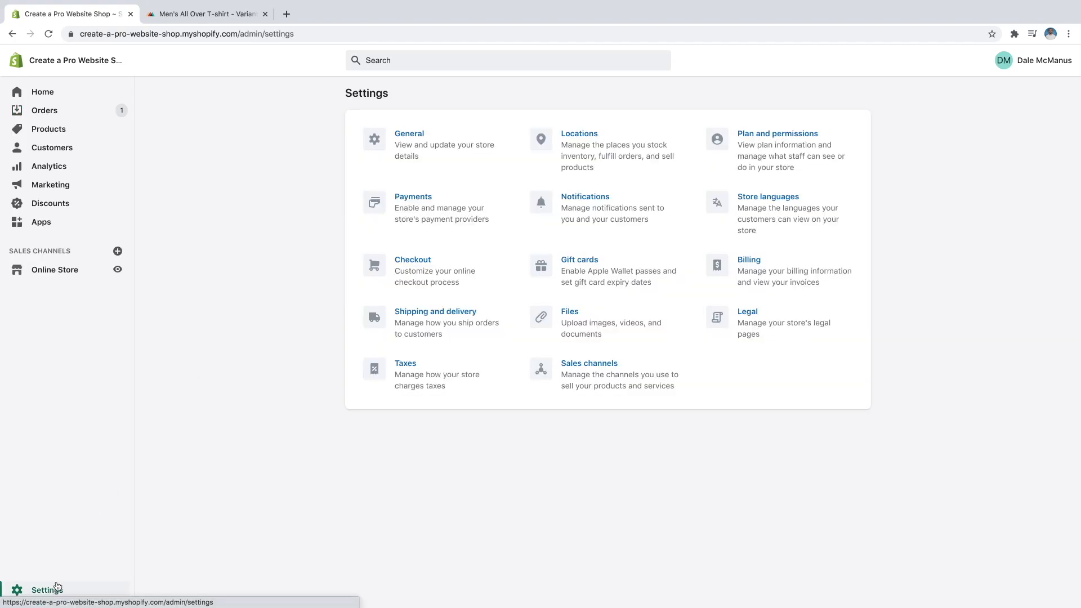
In Checkout settings, auto-fulfill paid orders' line items and notify customers of shipment, then save.
click(408, 265)
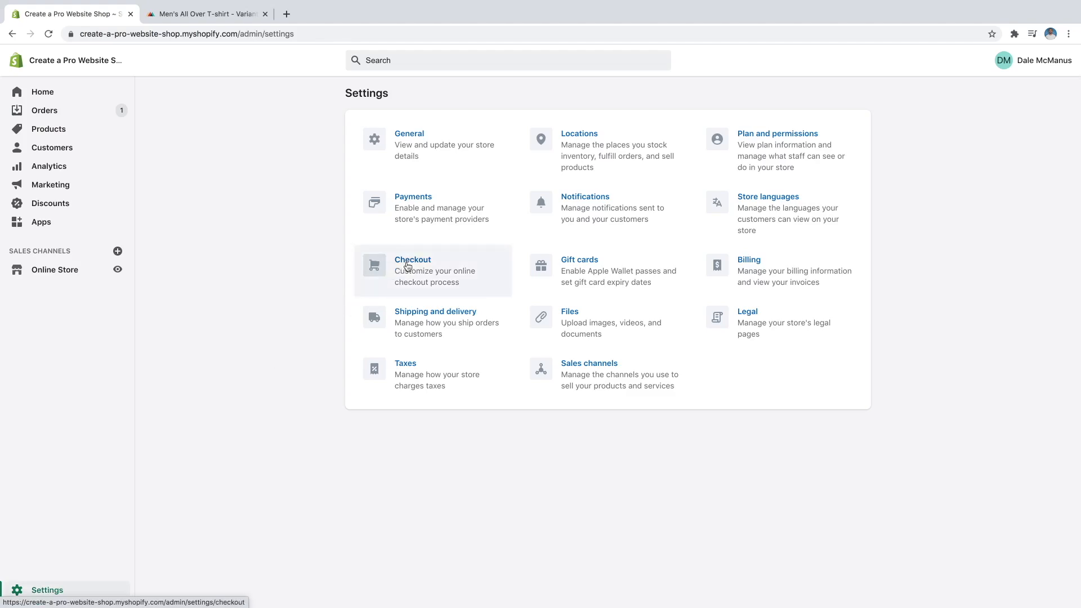
scroll(407, 262, down, 4)
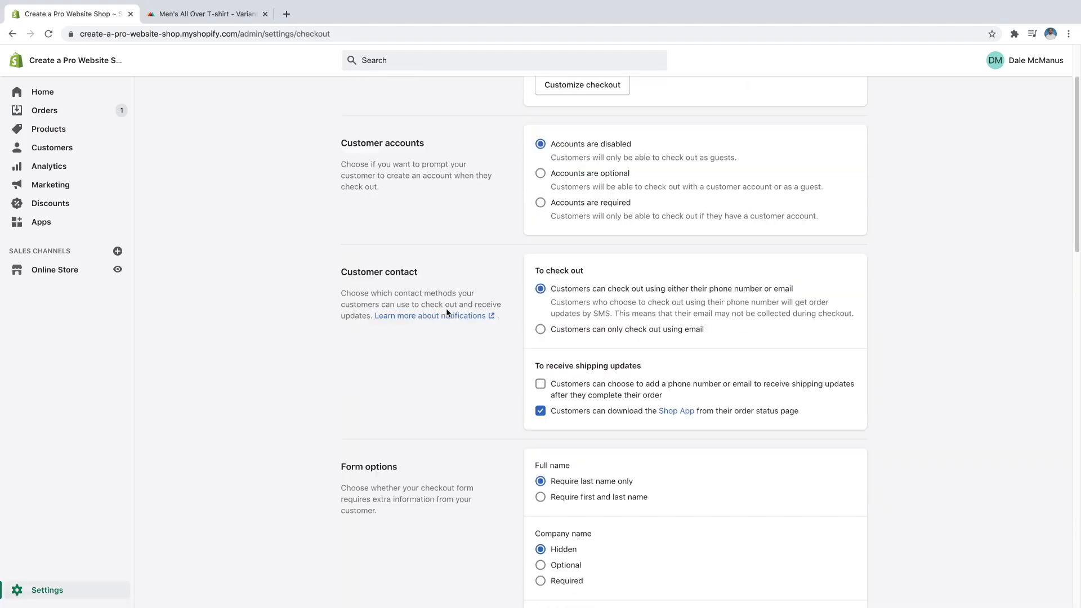
scroll(449, 318, down, 9)
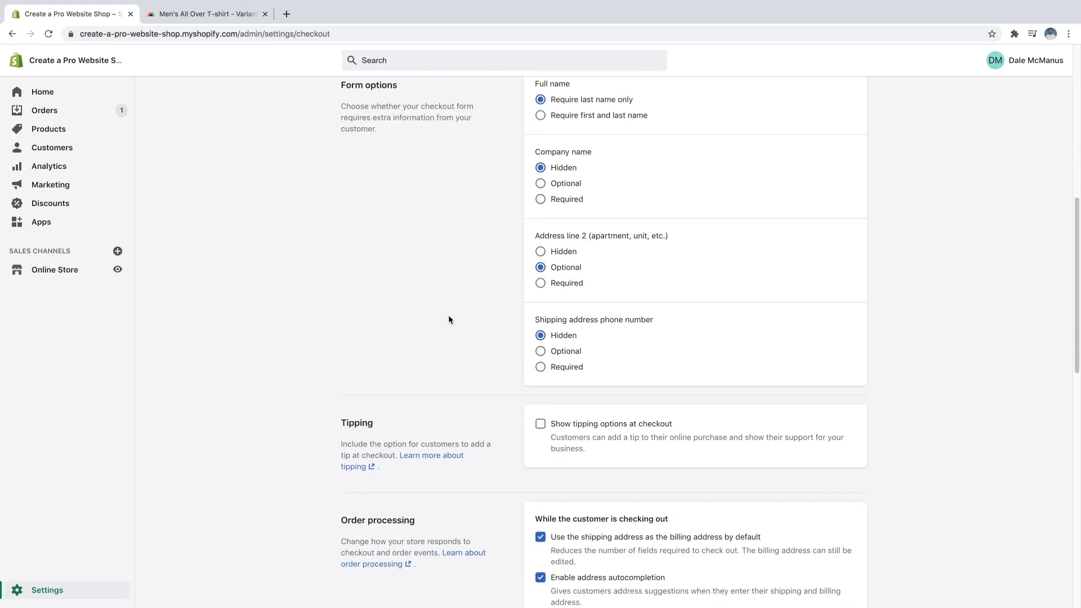
scroll(460, 321, down, 2)
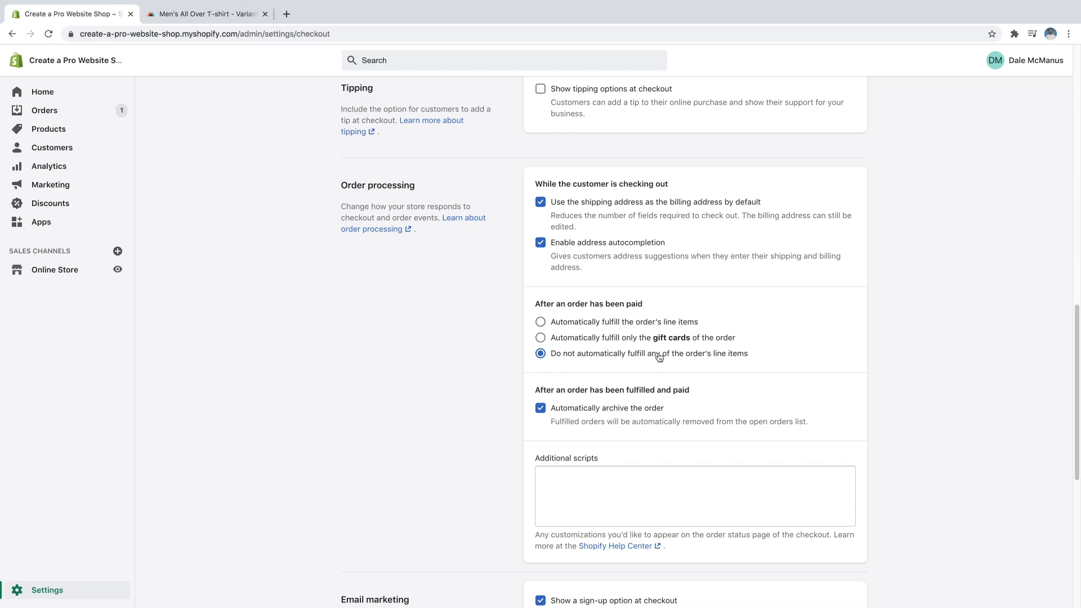
click(544, 326)
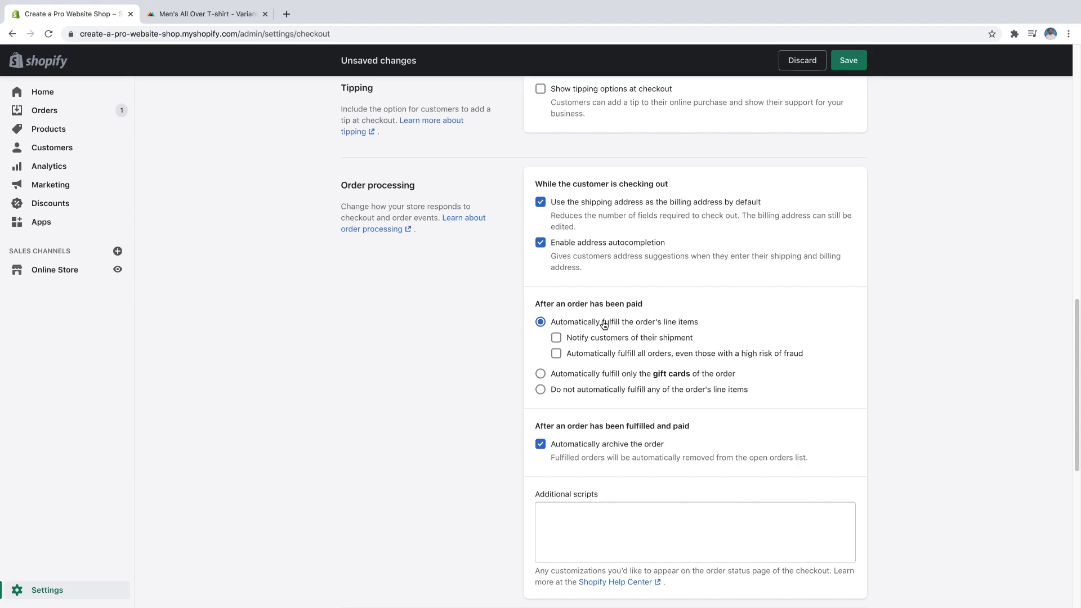
click(557, 340)
click(849, 61)
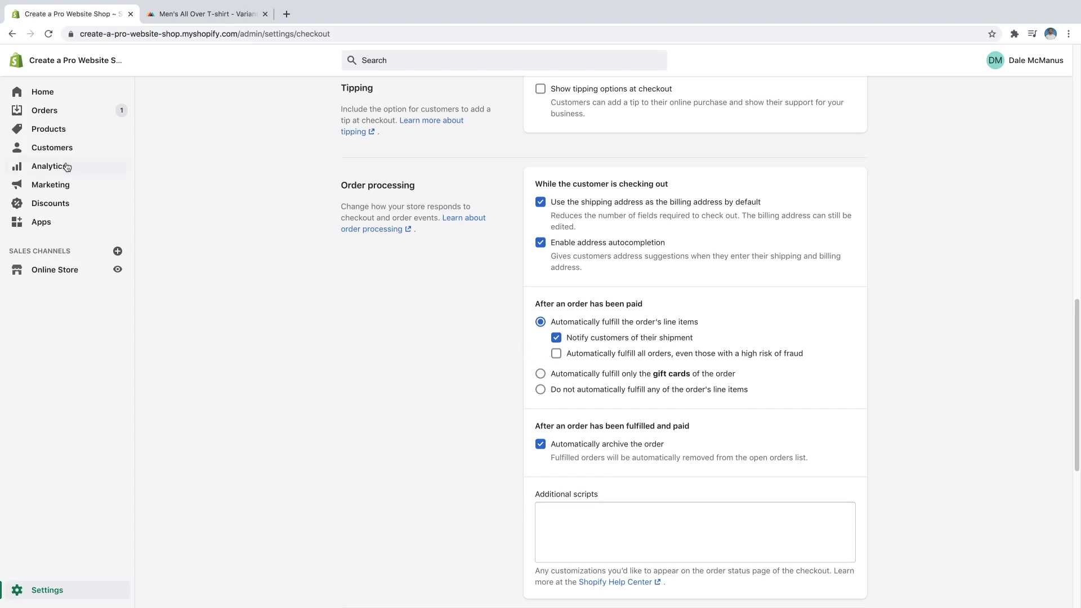
click(54, 92)
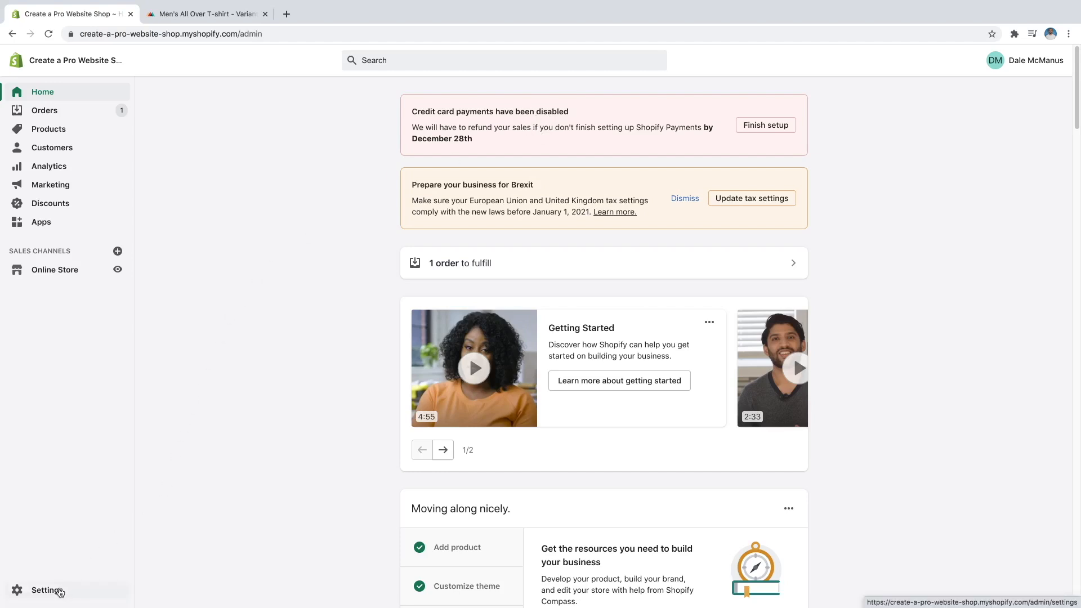
Open the Shopify Payments 'Complete account setup' form and scroll through its business, personal and banking sections.
click(59, 592)
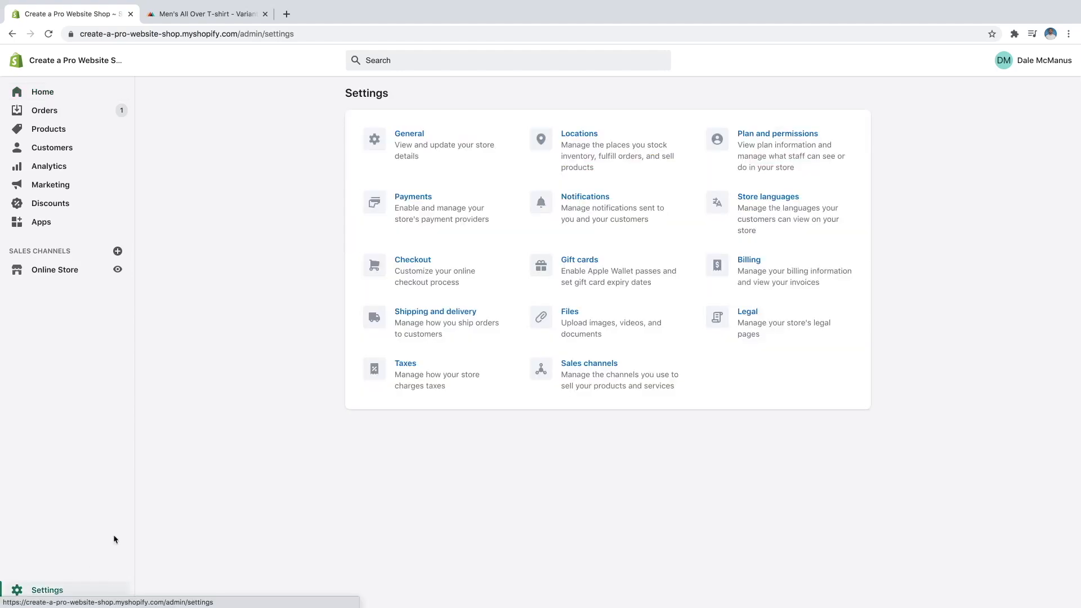
click(419, 206)
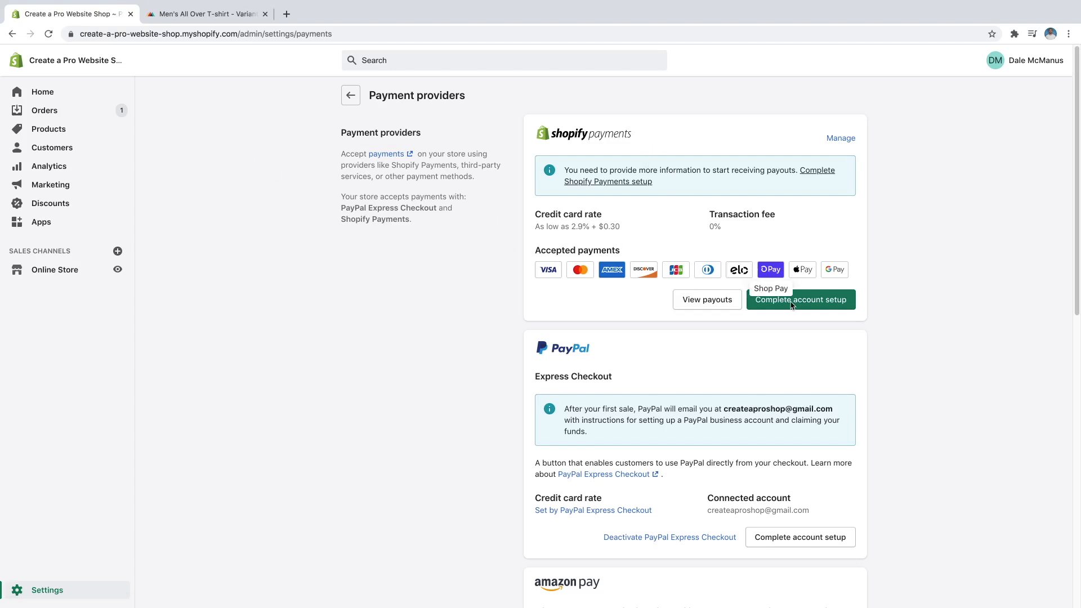
click(812, 304)
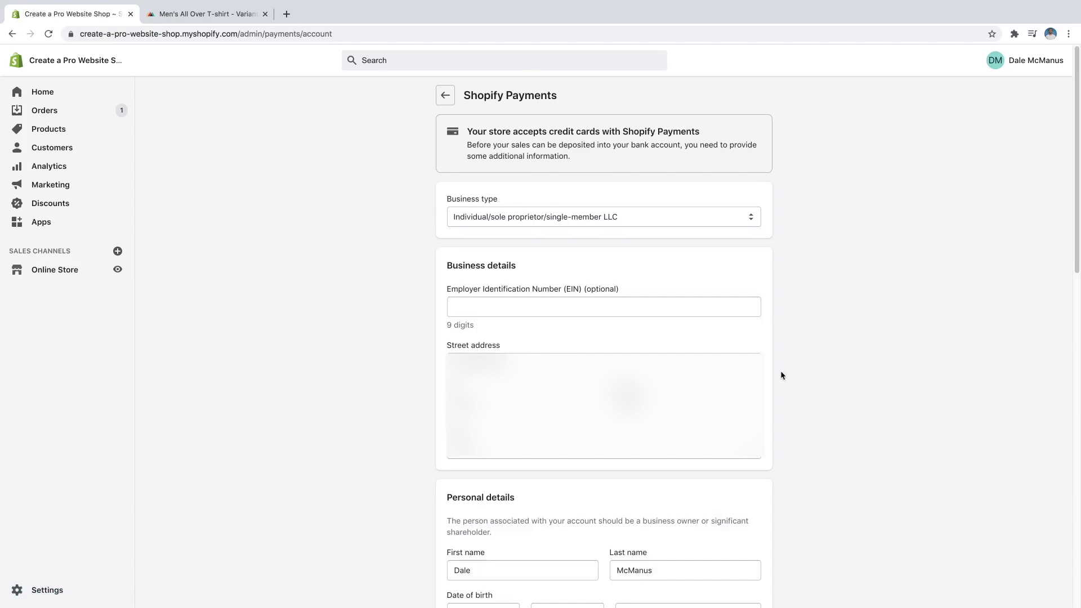
scroll(793, 432, down, 5)
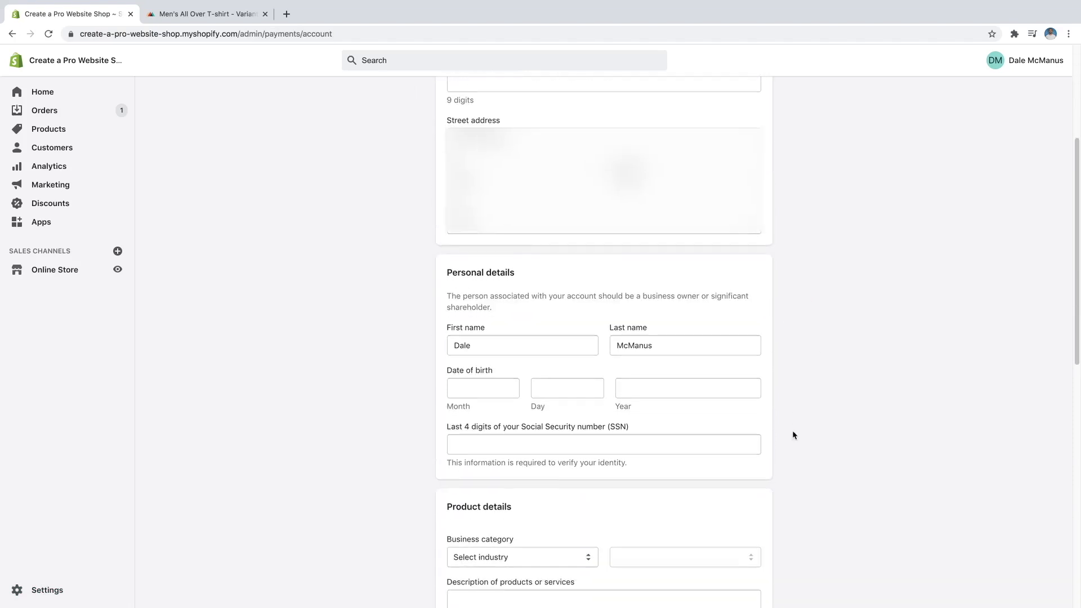
scroll(793, 435, down, 1)
scroll(786, 333, down, 4)
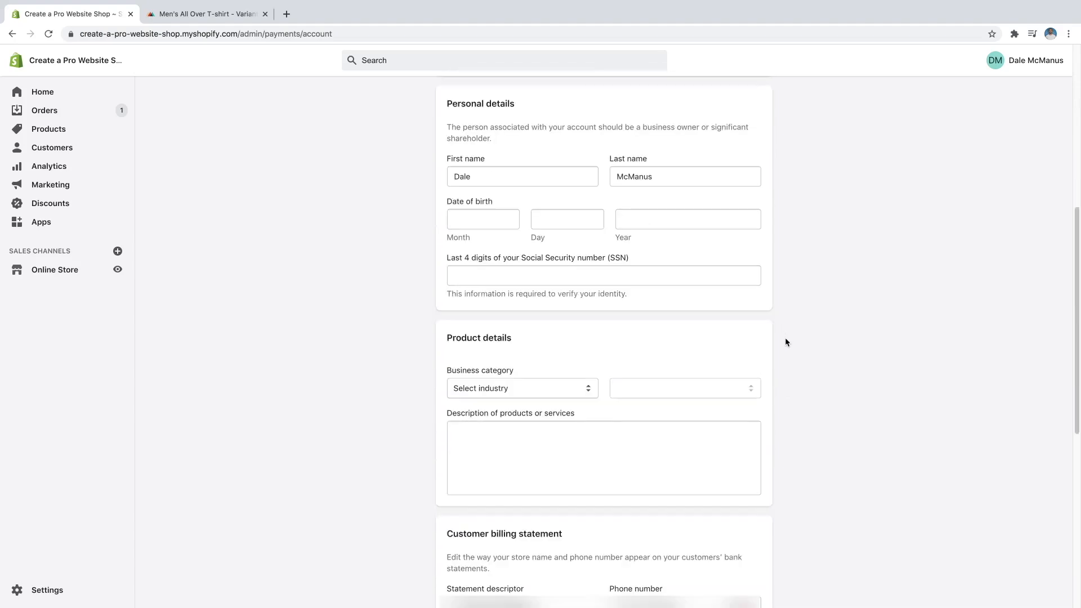
scroll(783, 333, down, 7)
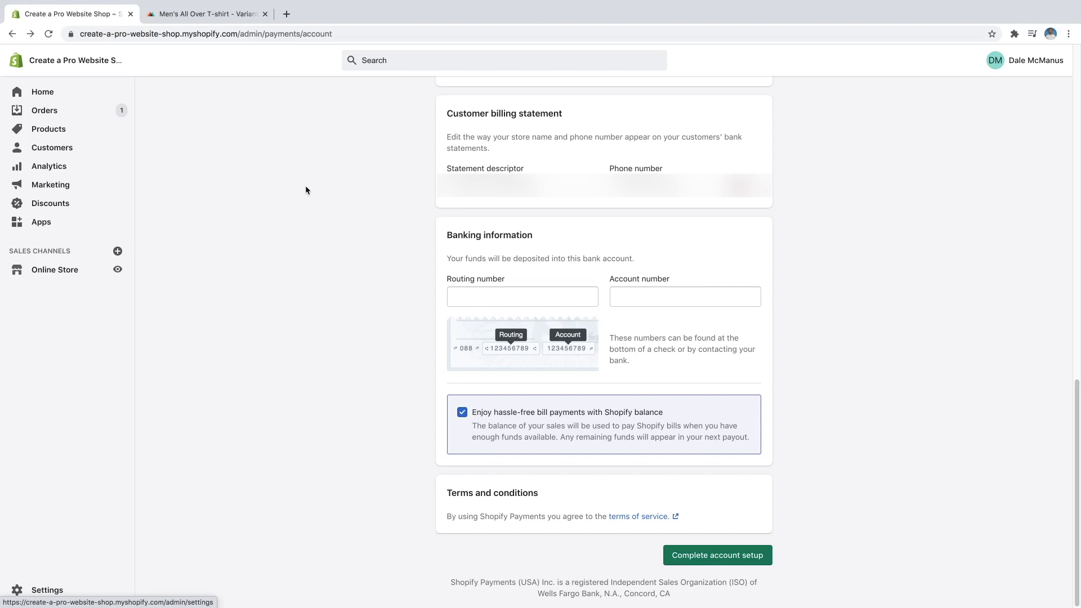
click(61, 272)
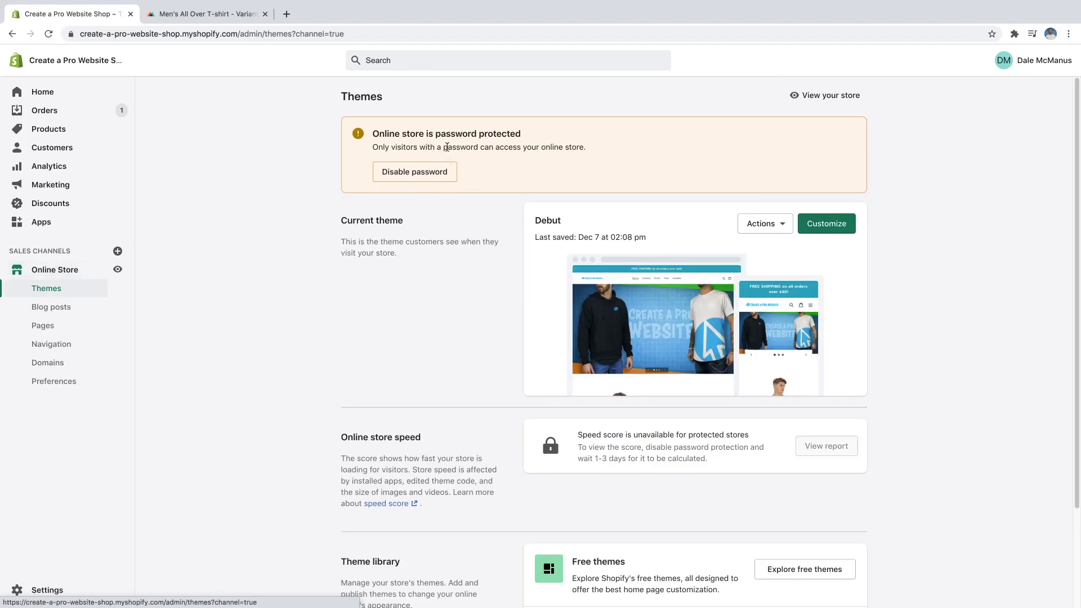
Uncheck Enable password, clear the stored storefront password, and save the preferences.
click(418, 174)
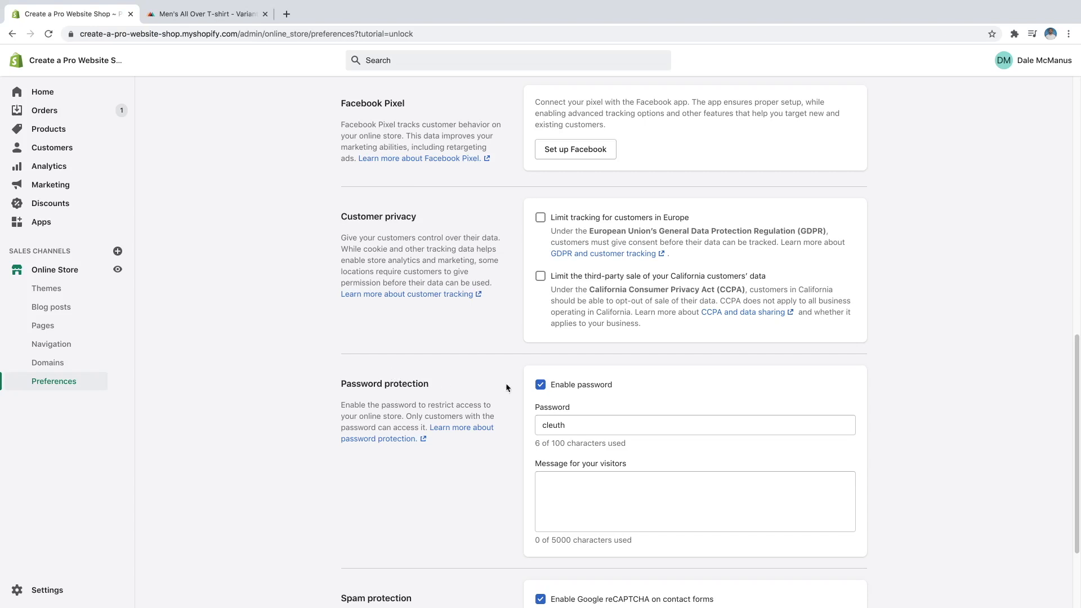
click(541, 387)
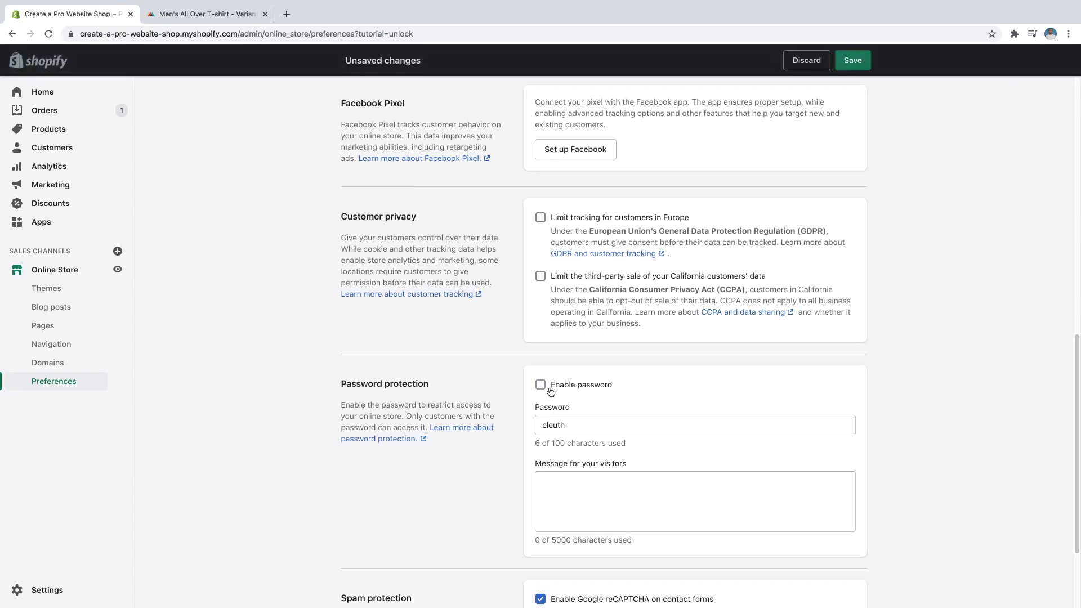
double_click(570, 422)
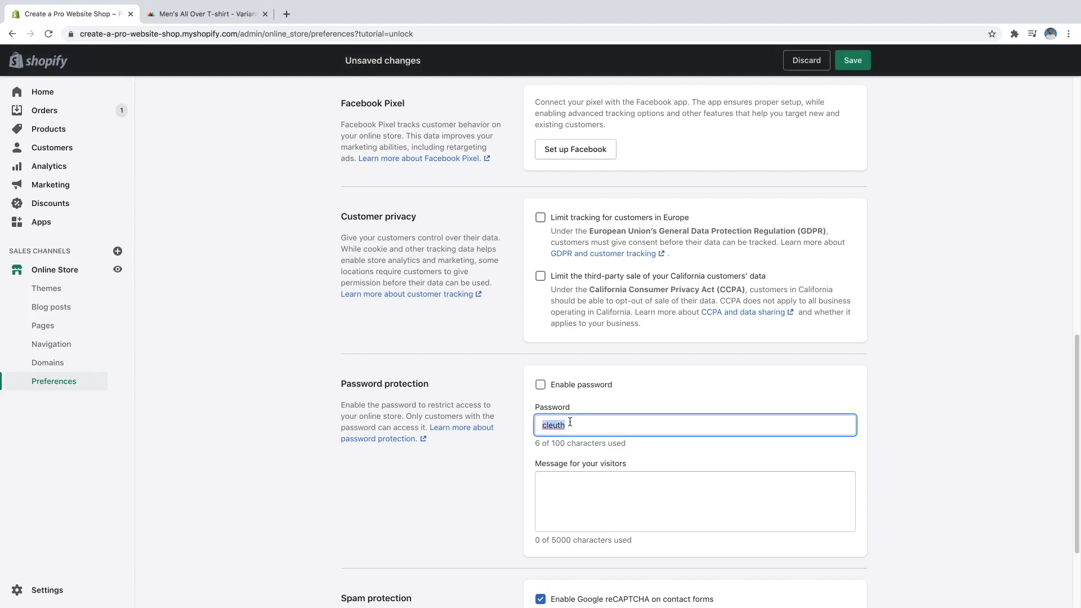
key(BackSpace)
click(860, 67)
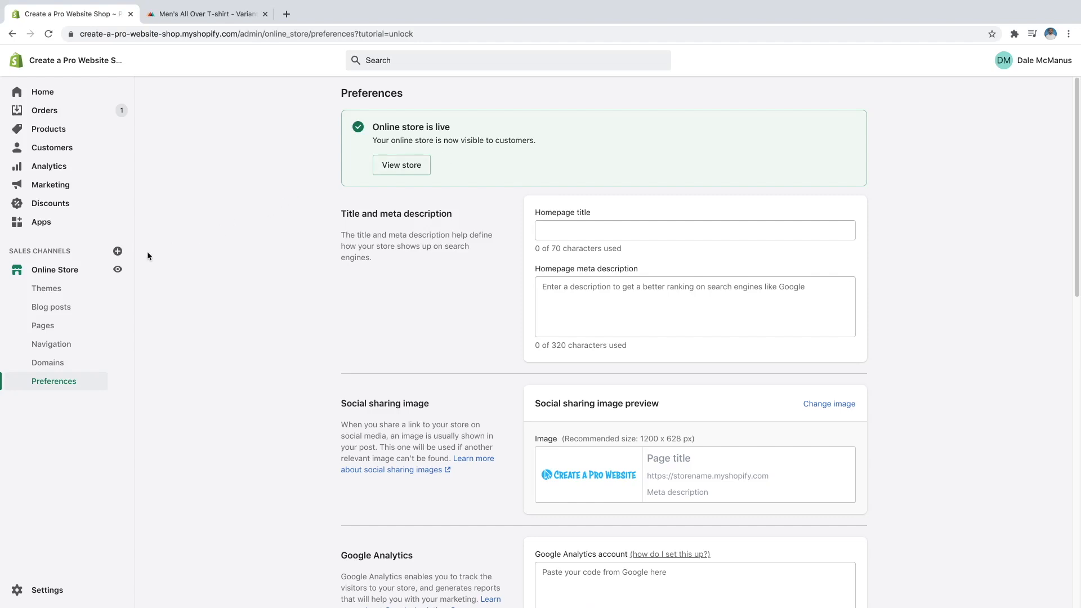
click(116, 273)
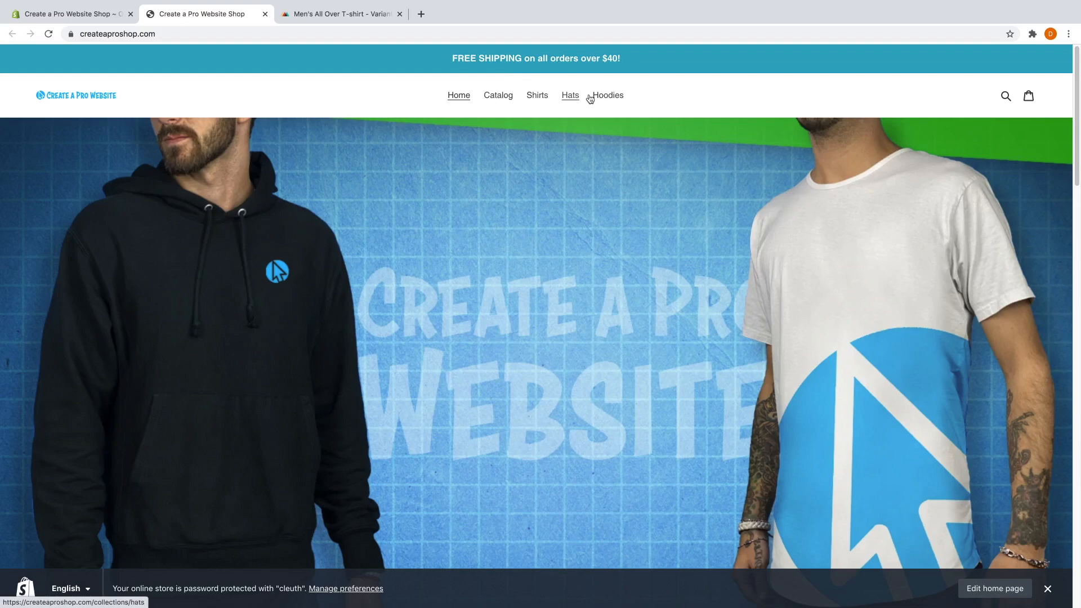
Advance the createaproshop.com hero slideshow two slides and scroll down through products to the footer.
scroll(505, 224, down, 3)
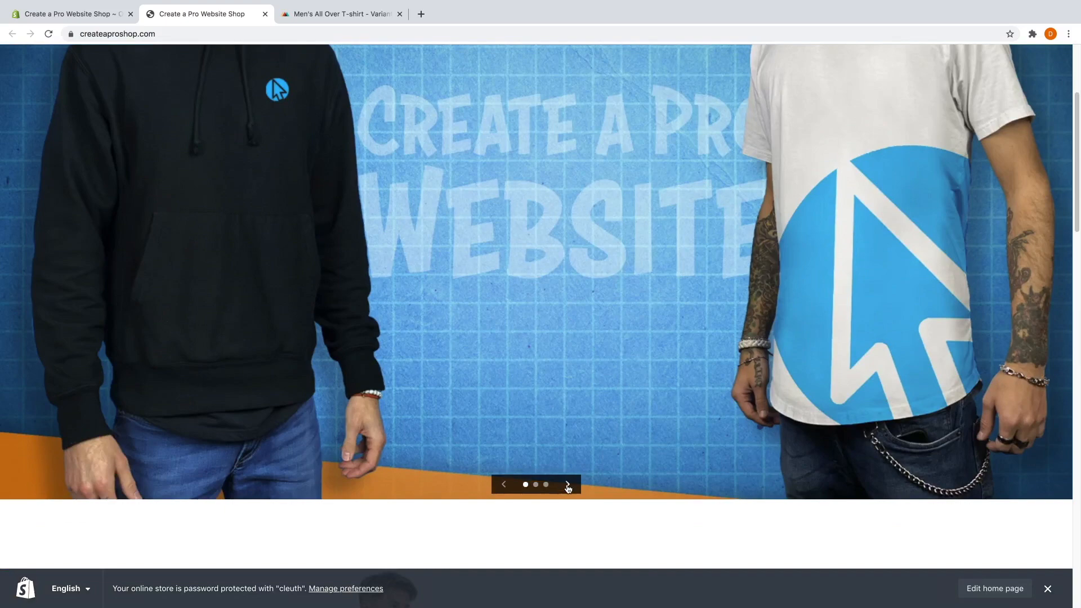
click(568, 485)
click(568, 486)
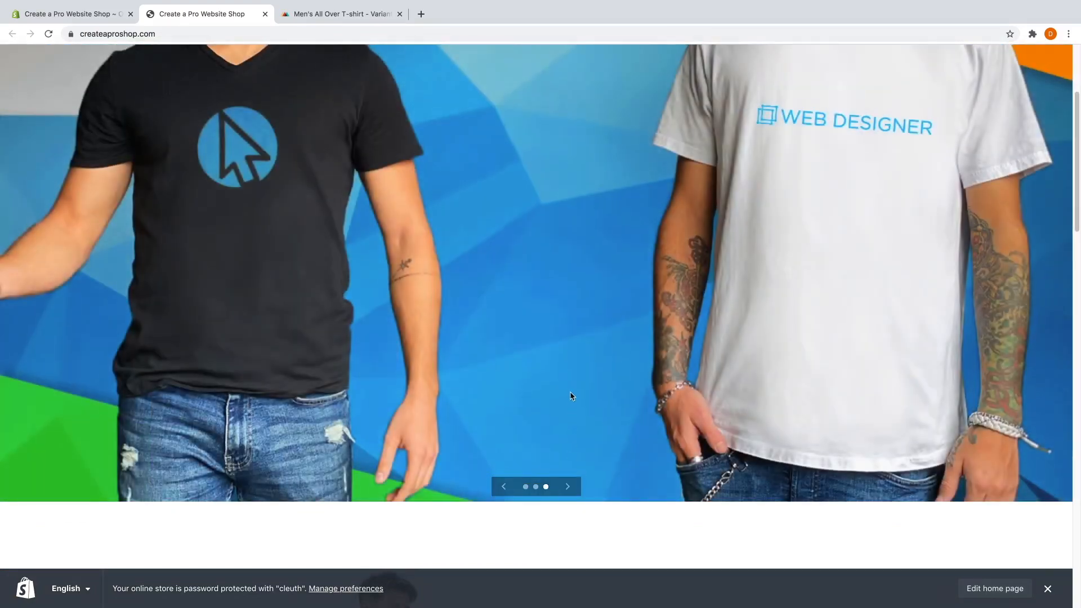
scroll(581, 312, down, 9)
scroll(593, 316, down, 7)
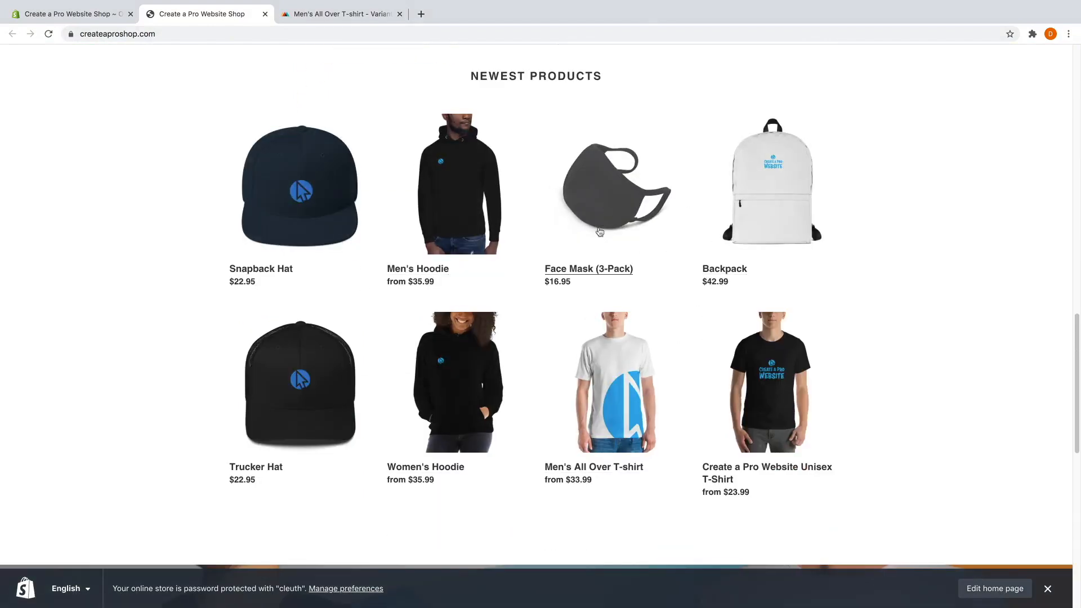
scroll(580, 282, down, 5)
scroll(578, 271, down, 5)
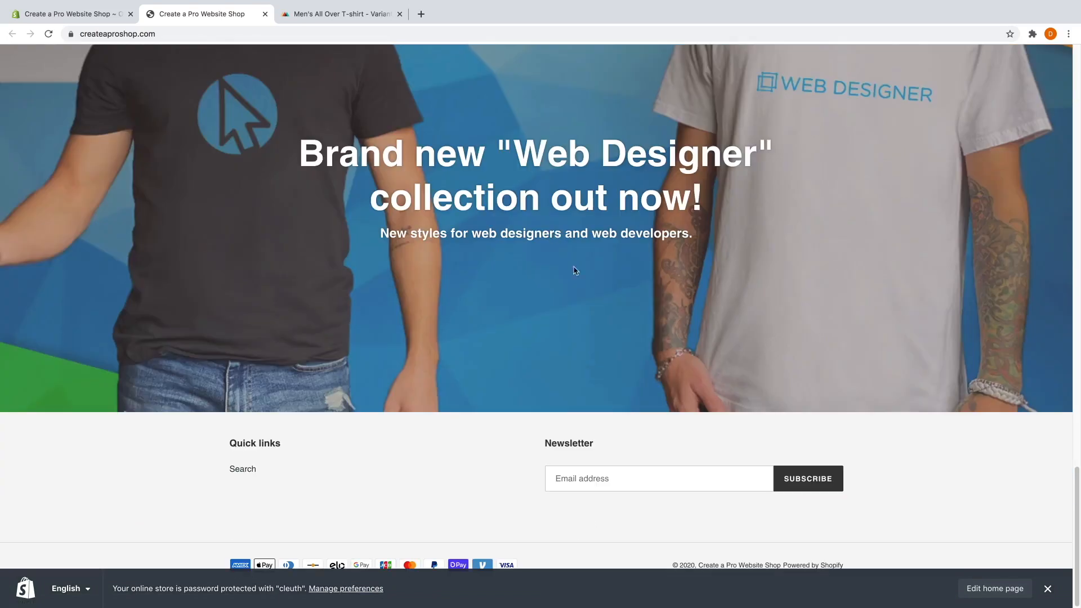